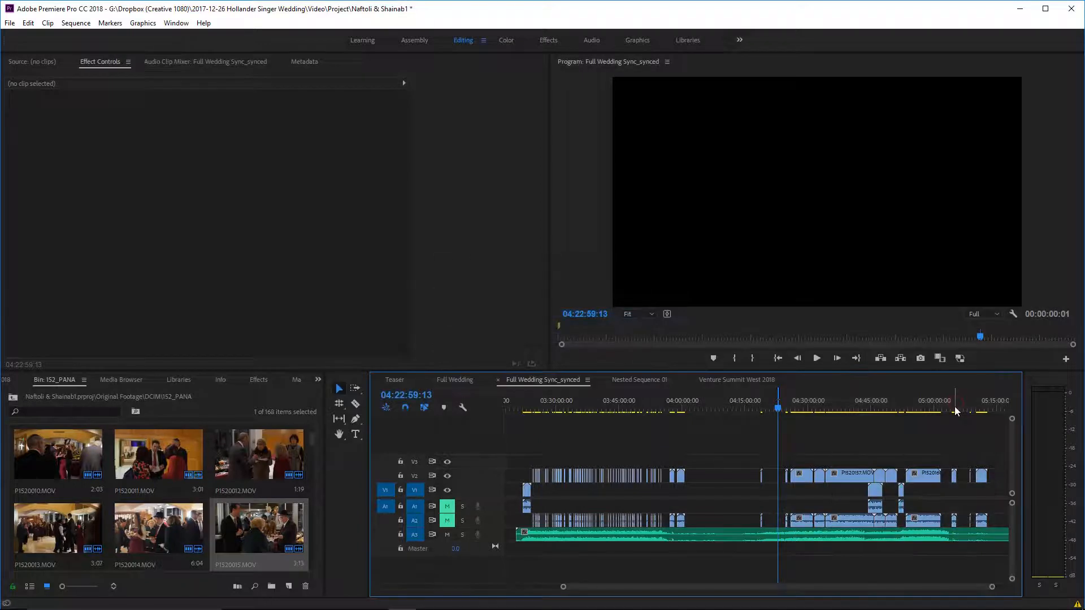
# Mark the sequence's Out point at 05:04:26:04 and place the playhead at 03:24:03:09, where the dense run of clips begins.
pyautogui.click(954, 410)
pyautogui.press('o')
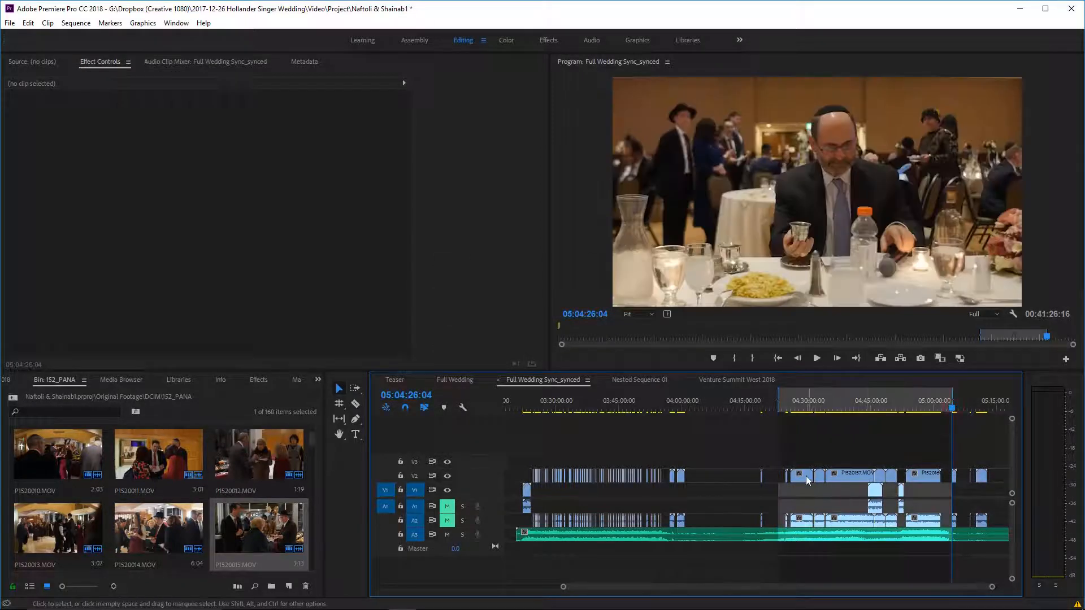
pyautogui.scroll(2, 668, 451)
pyautogui.click(616, 408)
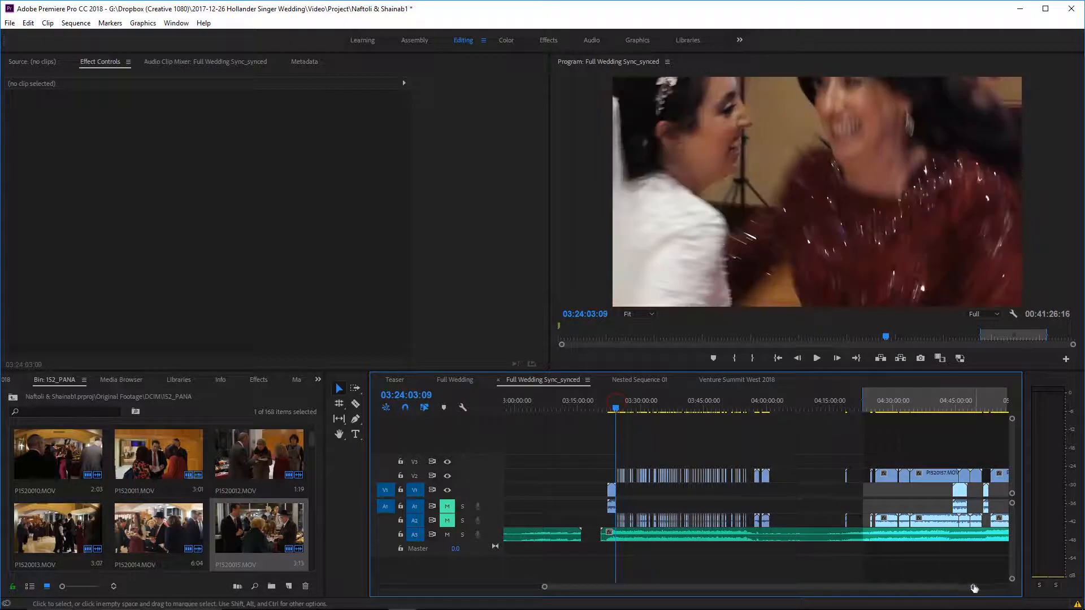
# Save the project.
pyautogui.moveTo(973, 586); pyautogui.dragTo(936, 589)
pyautogui.scroll(-3, 781, 499)
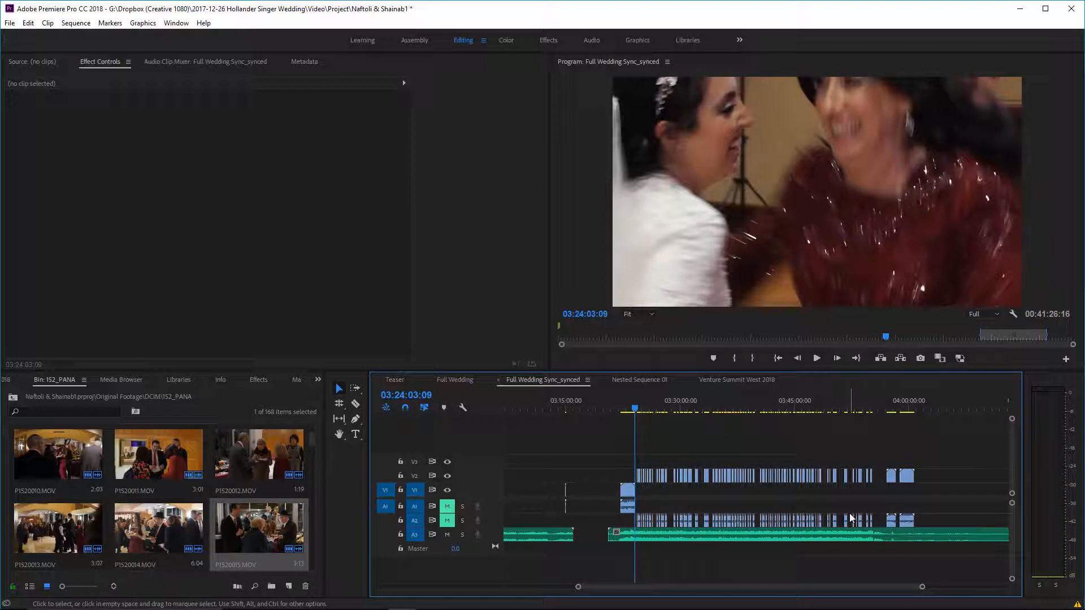
pyautogui.scroll(-2, 850, 517)
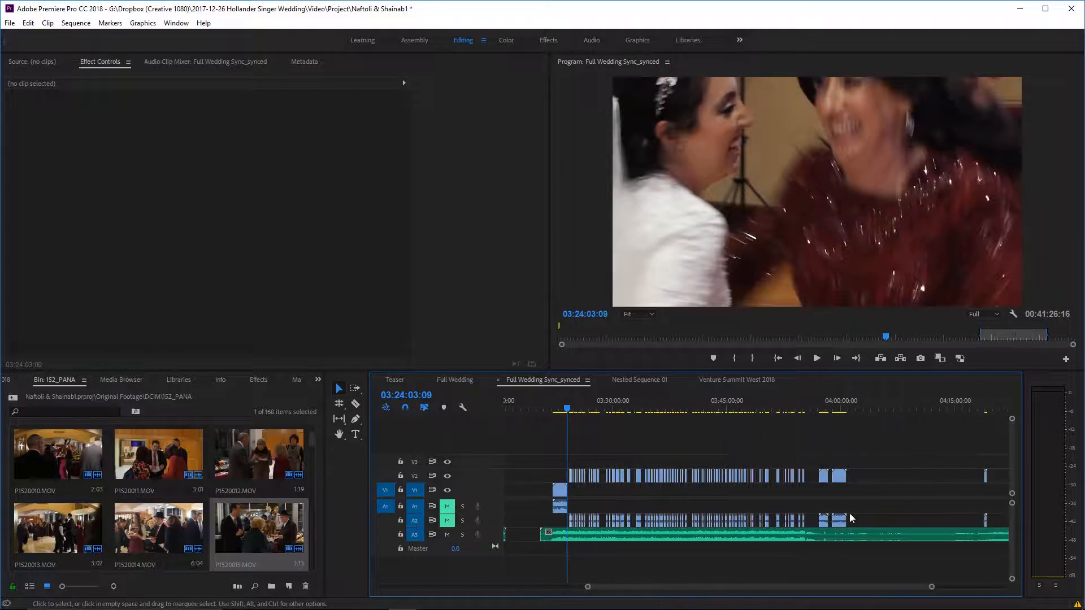
pyautogui.hotkey('ctrl', 's')
pyautogui.scroll(-1, 672, 451)
pyautogui.scroll(1, 681, 452)
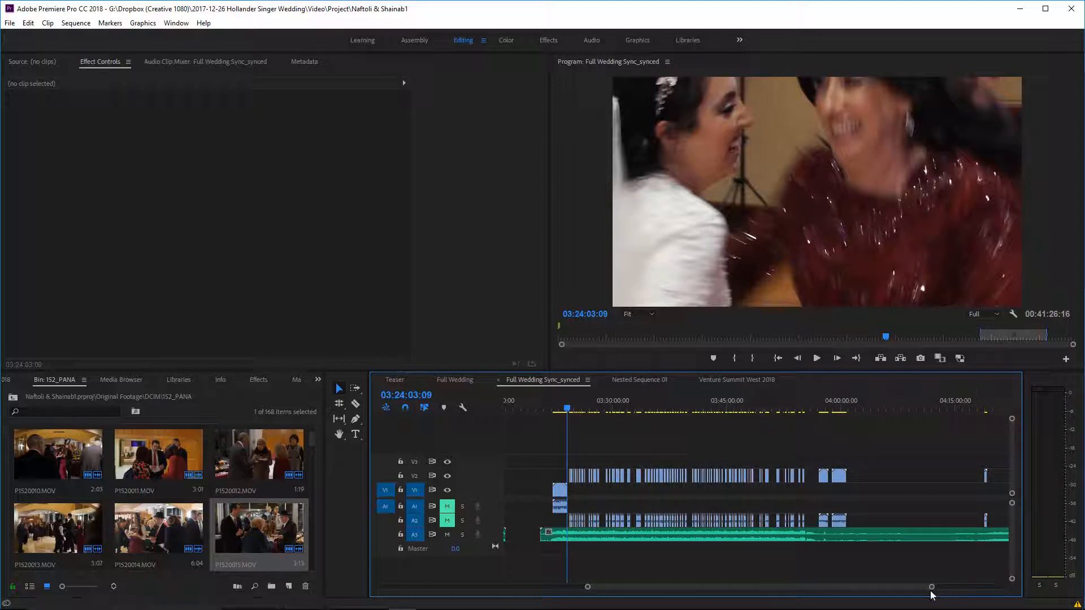
# Place the playhead at 03:26:05:19 and select the long drift-corrected WAV clip on track A3.
pyautogui.moveTo(931, 588); pyautogui.dragTo(852, 585)
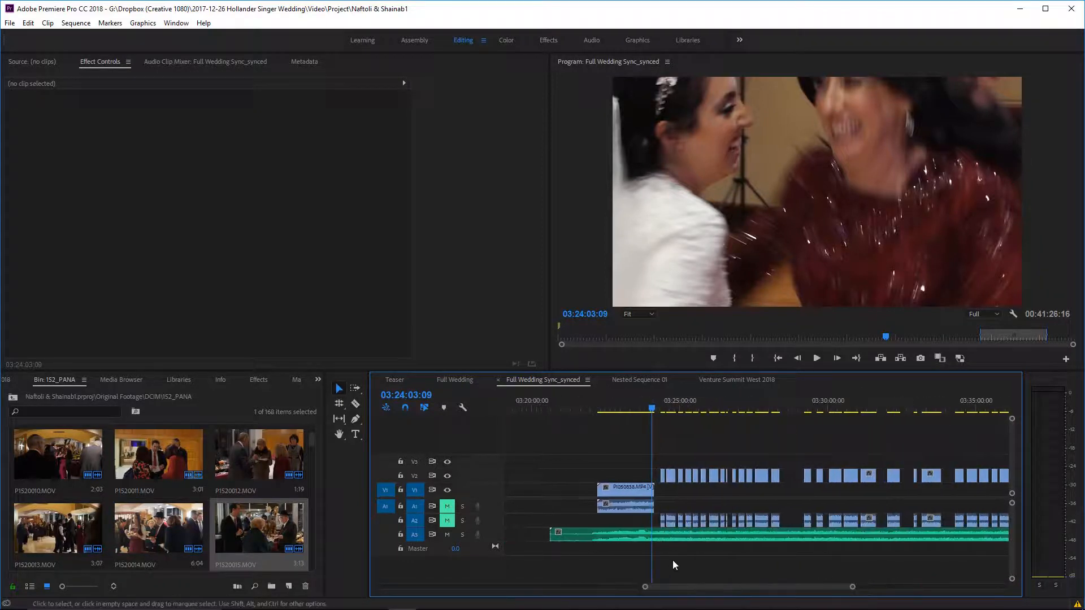
pyautogui.click(713, 411)
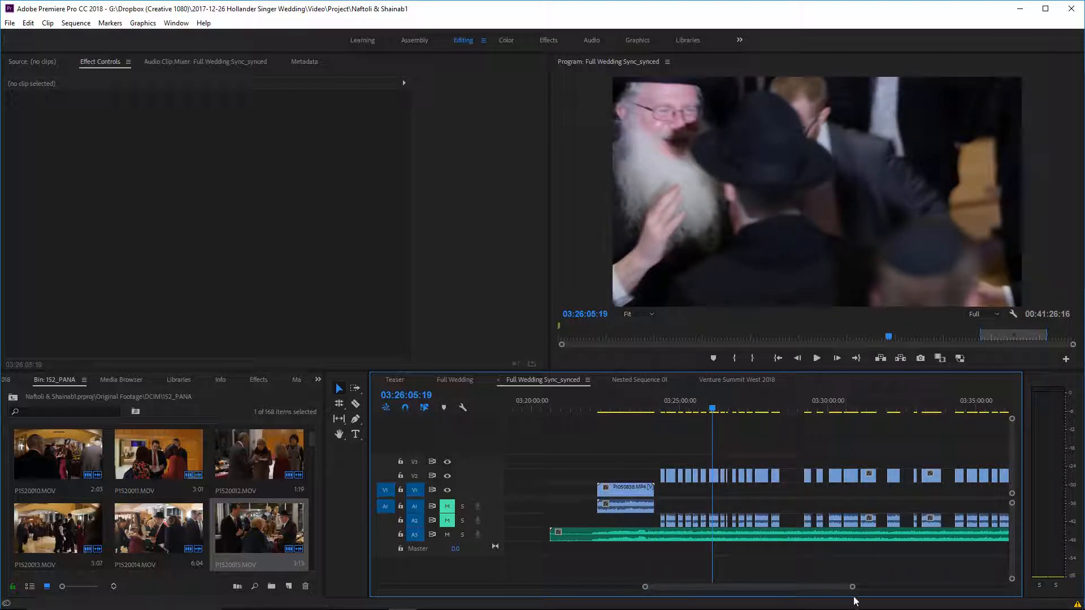
pyautogui.moveTo(853, 586); pyautogui.dragTo(802, 590)
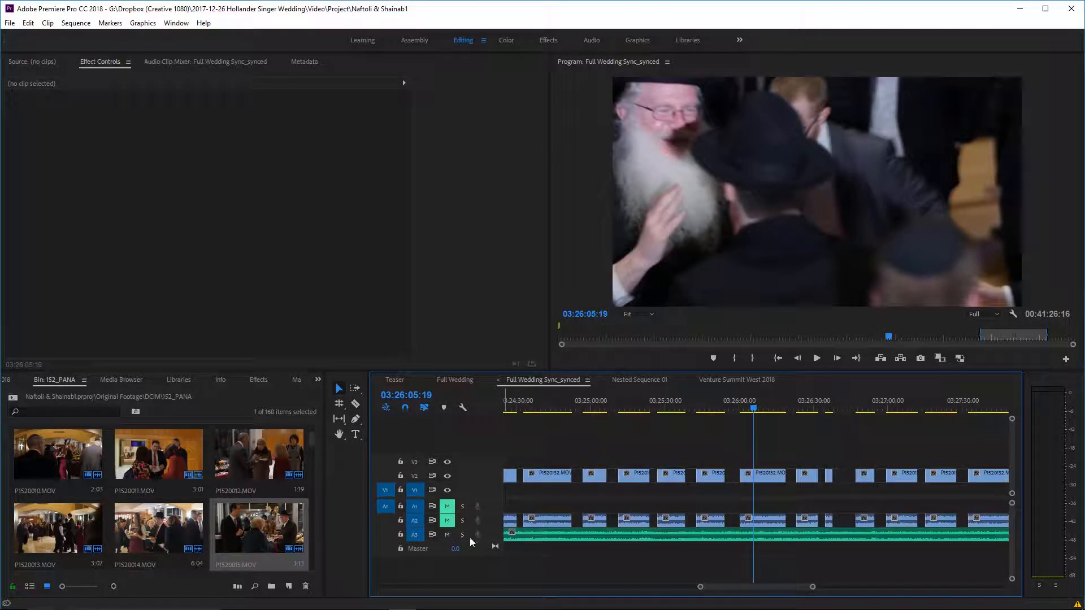
pyautogui.click(763, 523)
pyautogui.click(764, 538)
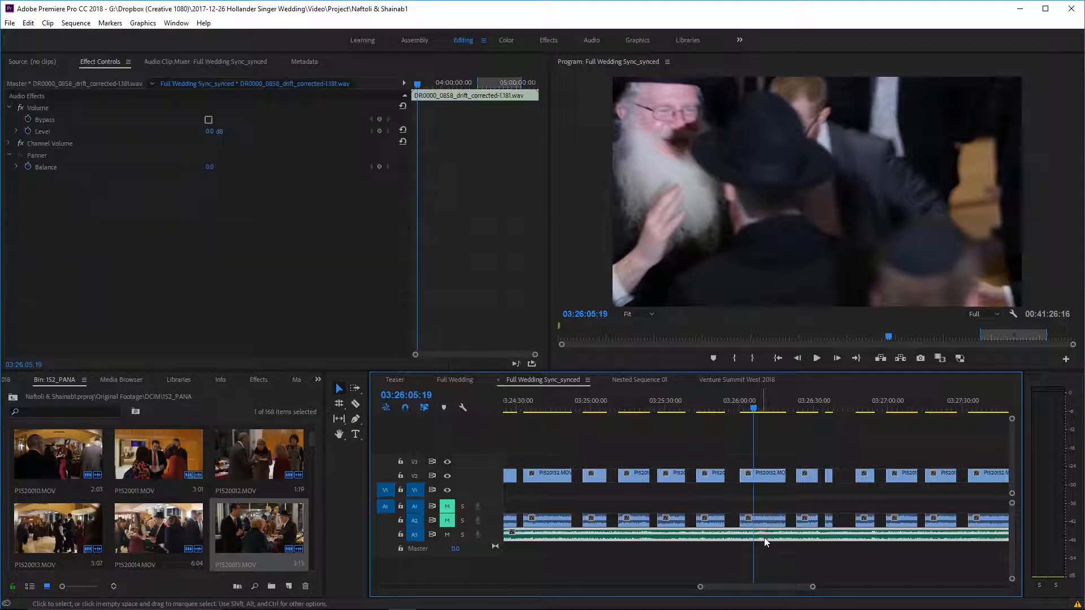
# Examine the short camera clips on V2 and the gaps between them from about 03:25 to 03:55 against the continuous audio.
pyautogui.scroll(-2, 735, 566)
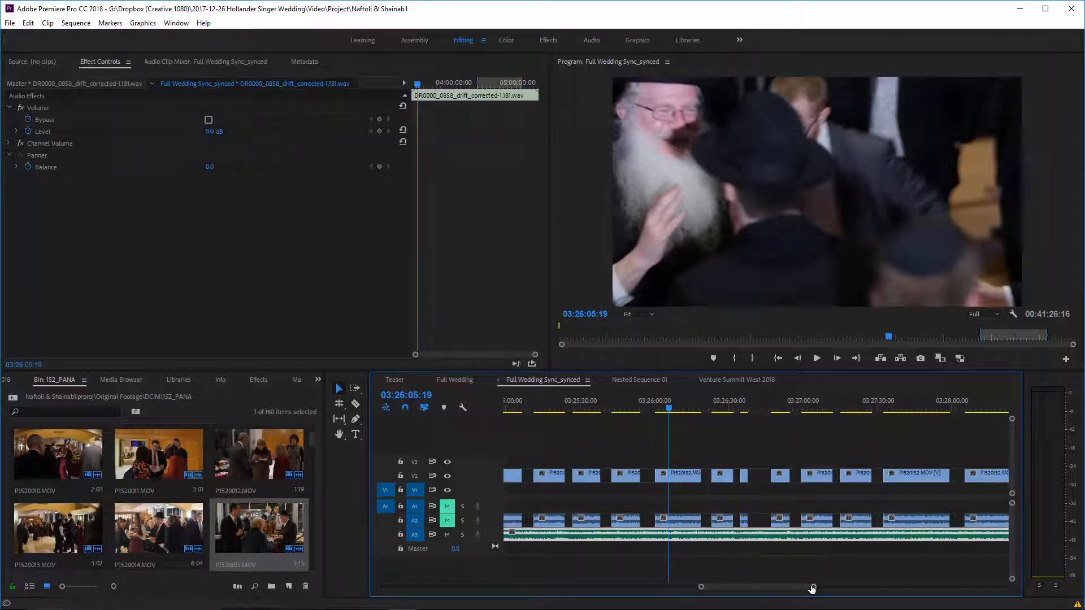
pyautogui.moveTo(812, 587); pyautogui.dragTo(853, 587)
pyautogui.scroll(-5, 859, 565)
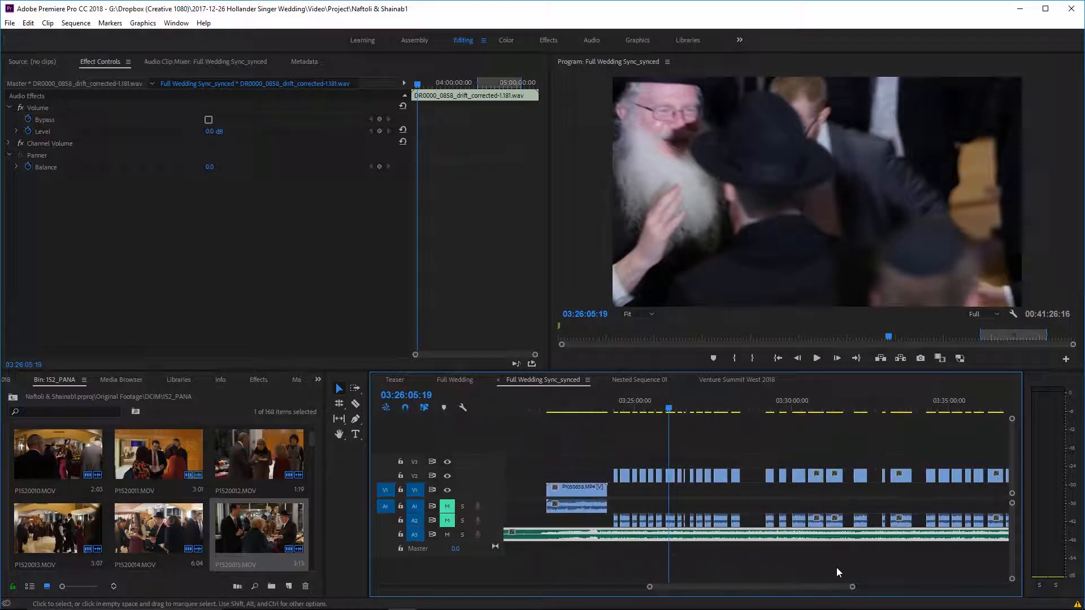
pyautogui.scroll(-3, 830, 515)
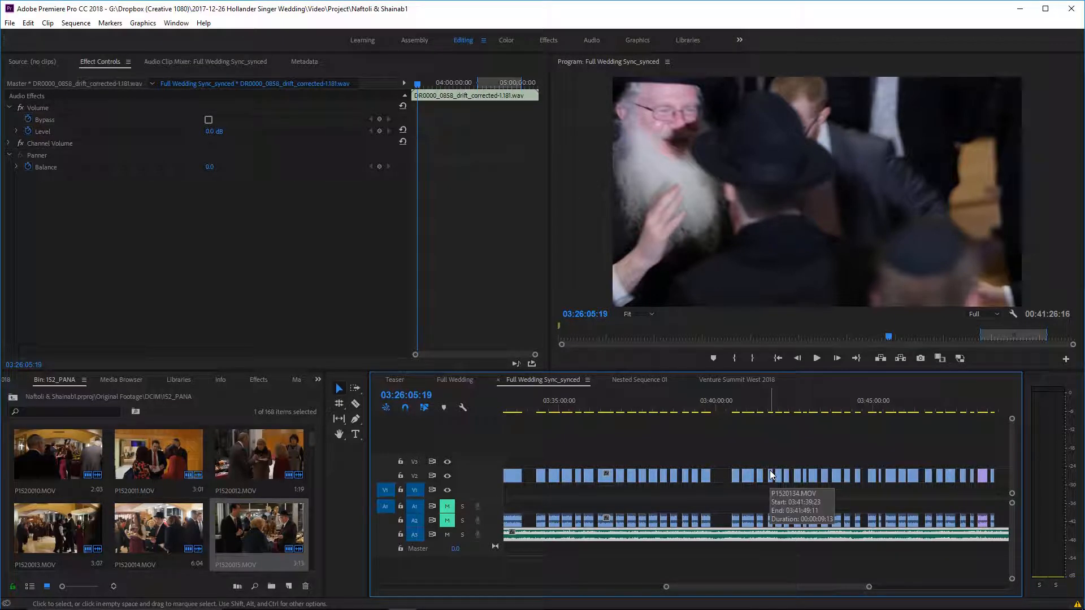
pyautogui.scroll(-1, 768, 460)
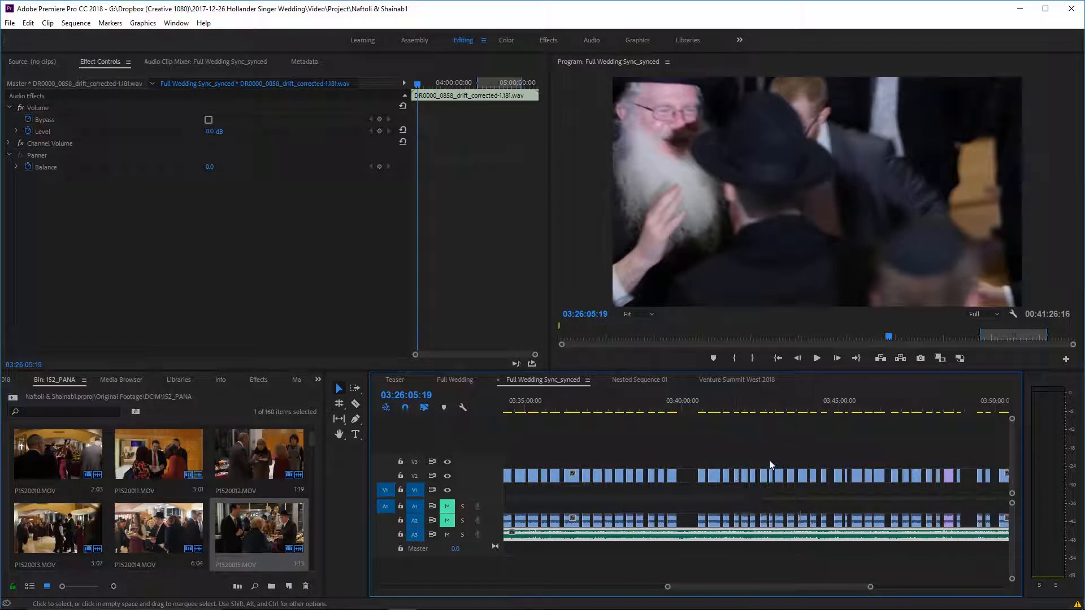
pyautogui.scroll(-2, 763, 464)
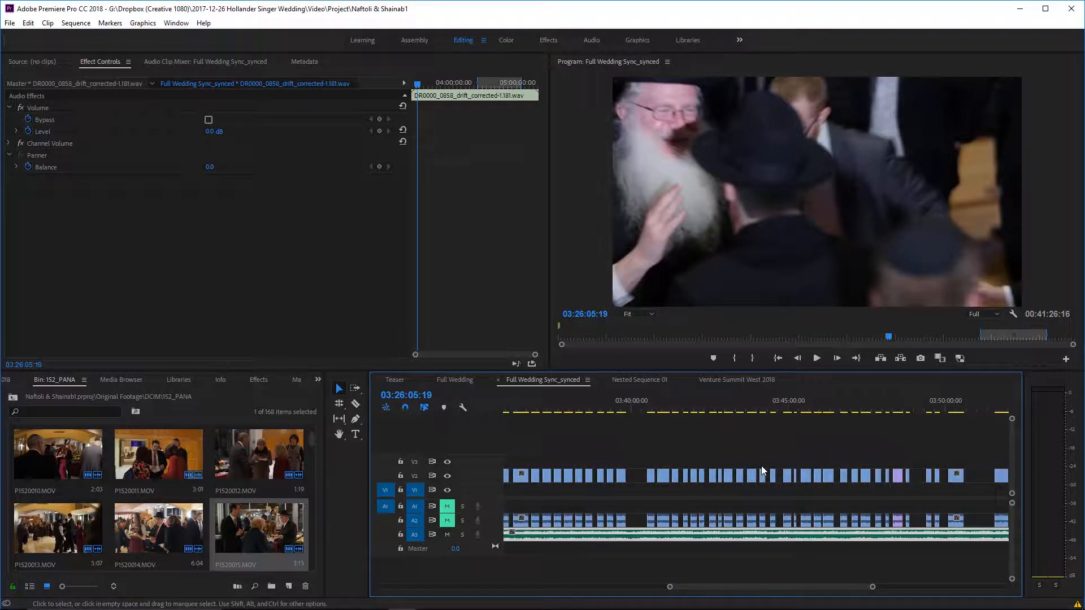
pyautogui.scroll(-4, 753, 467)
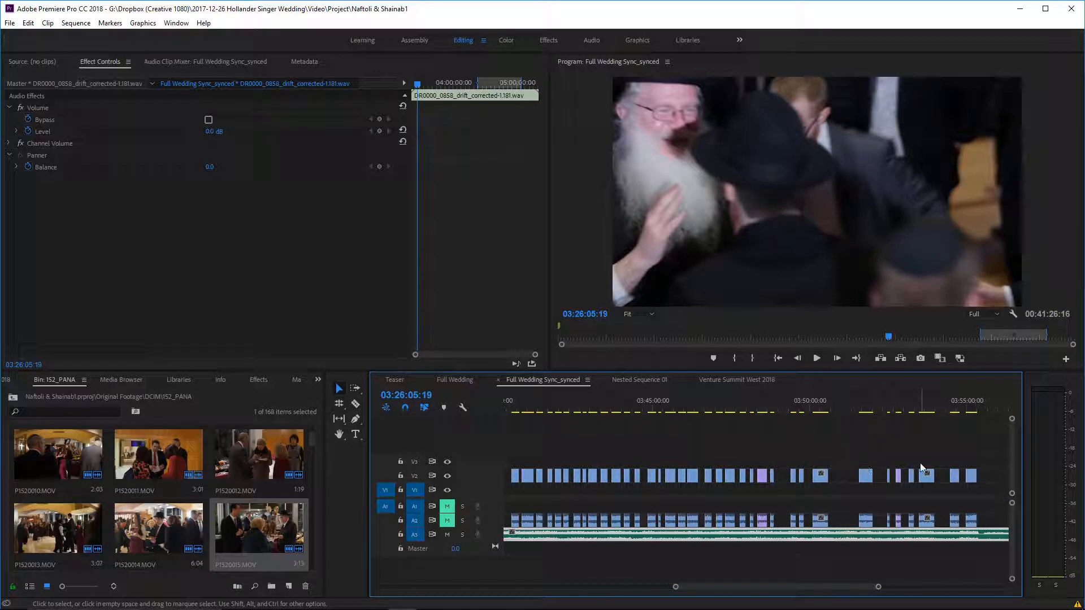
pyautogui.scroll(-1, 717, 479)
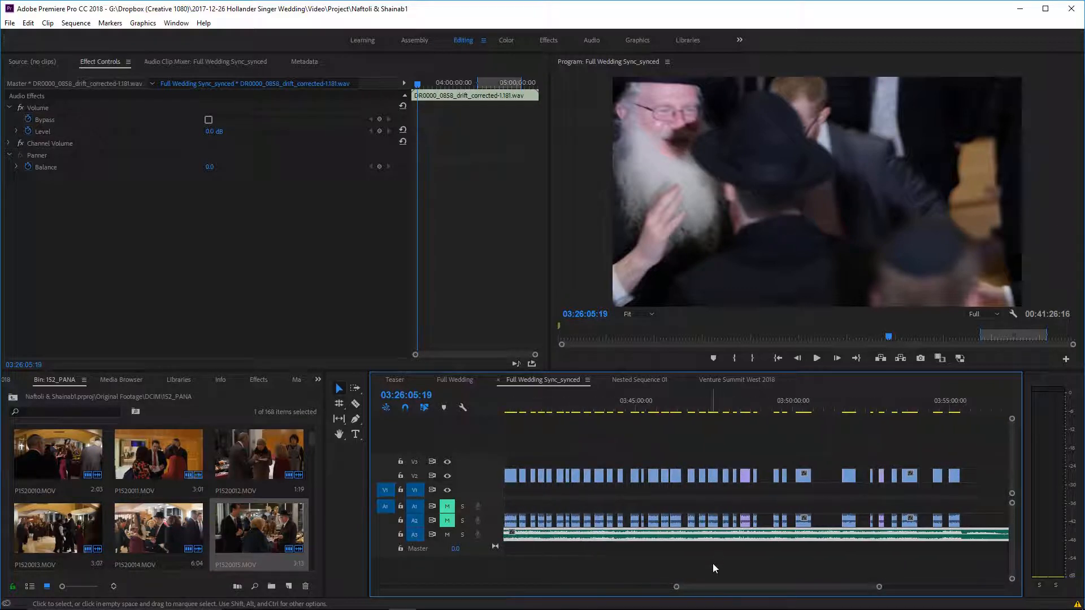
pyautogui.moveTo(678, 587)
pyautogui.mouseDown()
pyautogui.moveTo(625, 587)
pyautogui.moveTo(681, 588)
pyautogui.mouseUp()
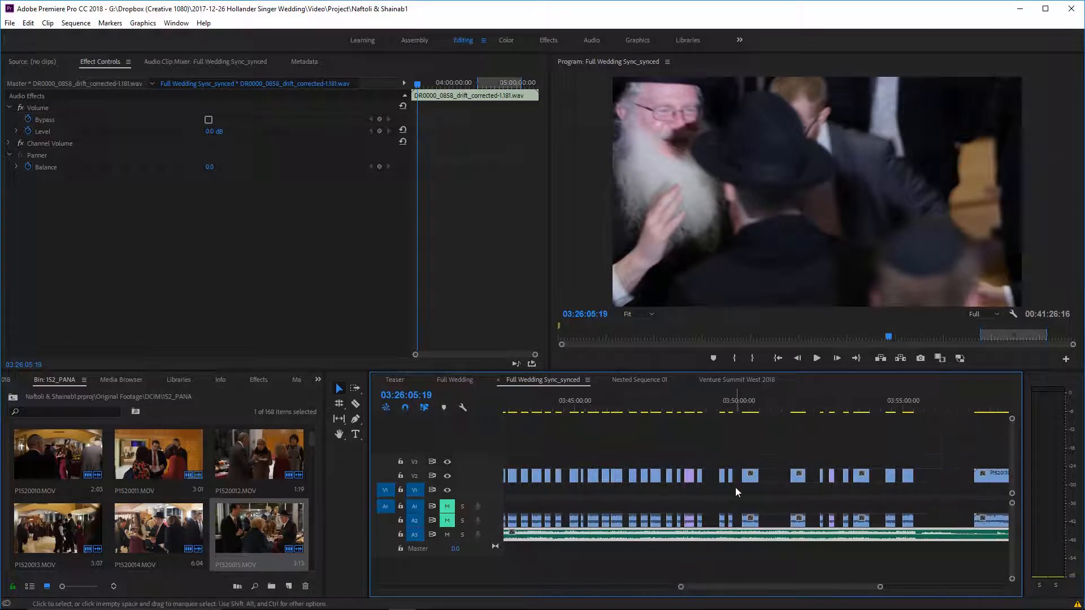
# Deselect the audio clip and play the sequence from the gap just before the first purple clip, around 03:48:17.
pyautogui.click(692, 435)
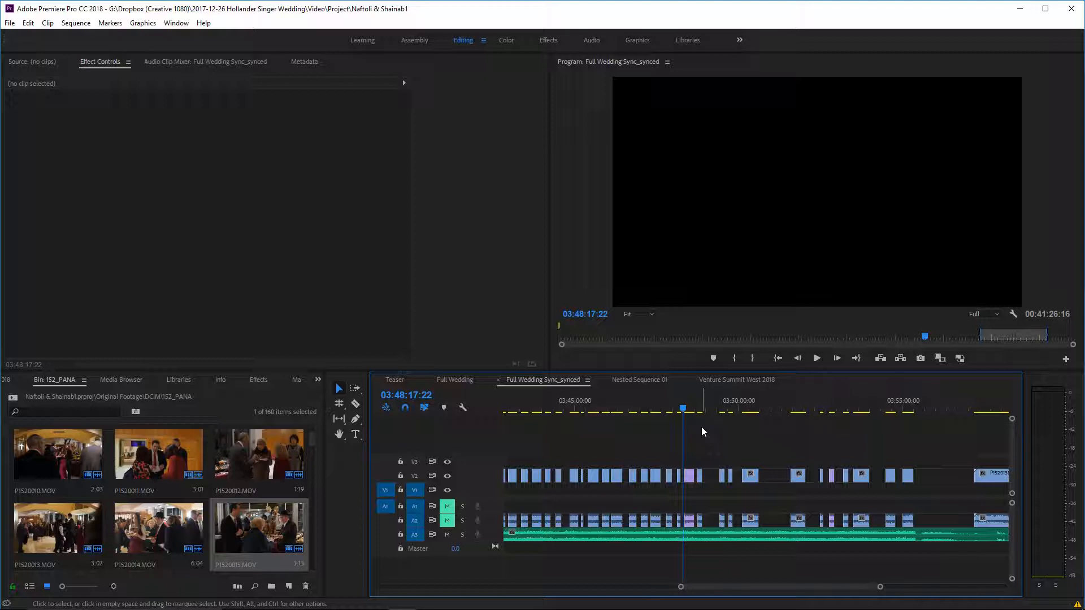
pyautogui.scroll(-1, 703, 427)
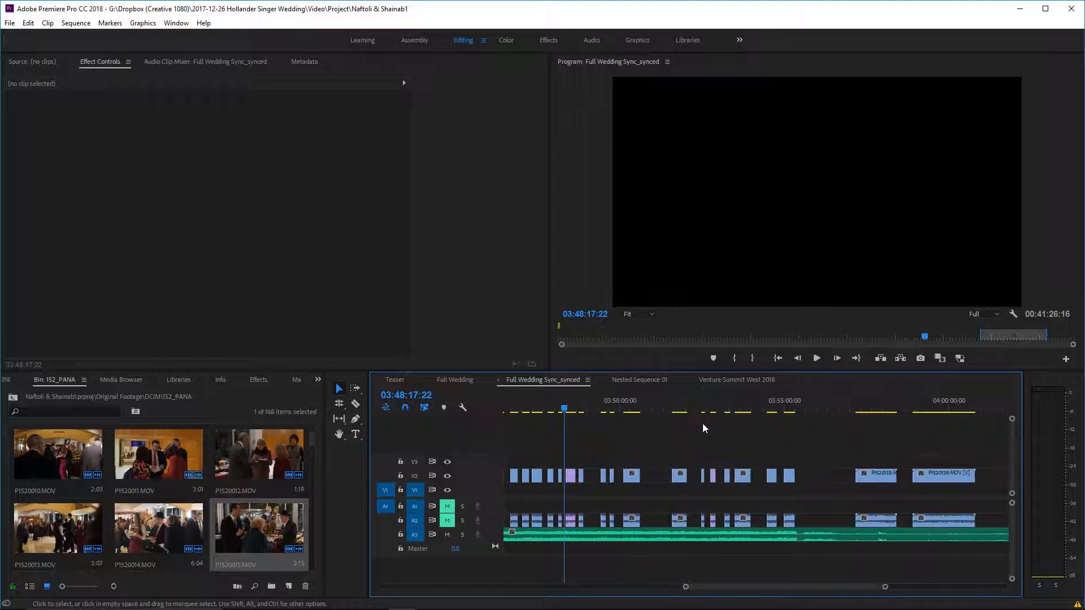
pyautogui.scroll(-1, 744, 460)
pyautogui.scroll(3, 744, 455)
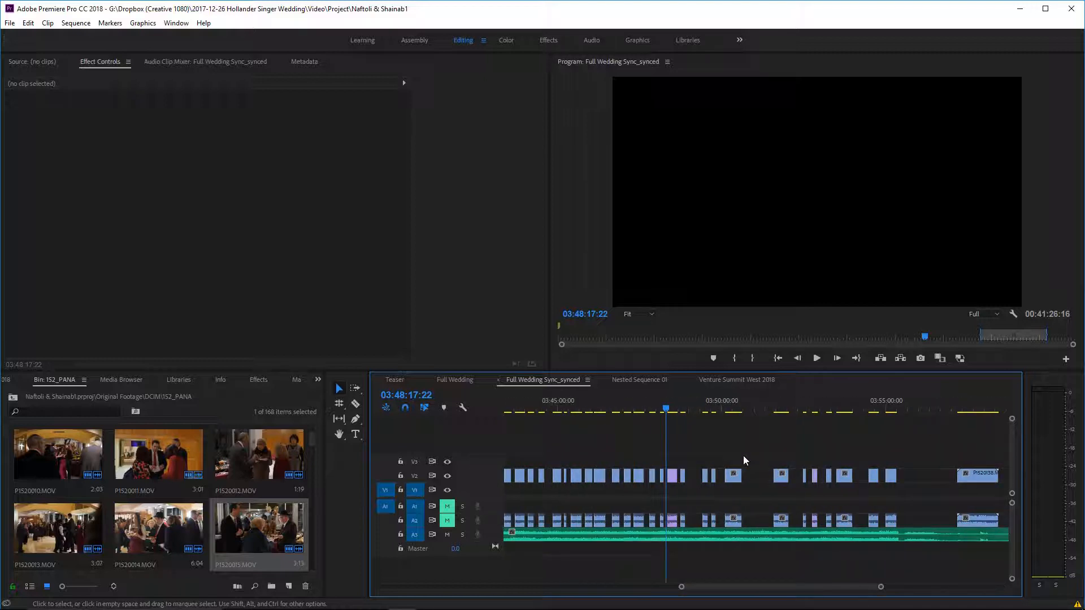
pyautogui.scroll(-1, 745, 458)
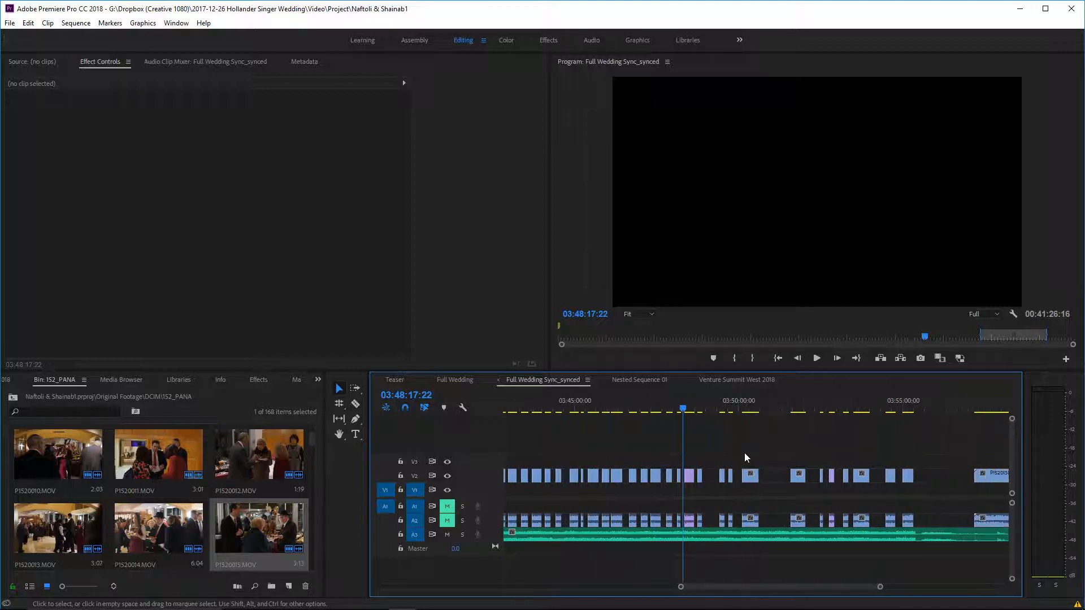
pyautogui.scroll(8, 744, 453)
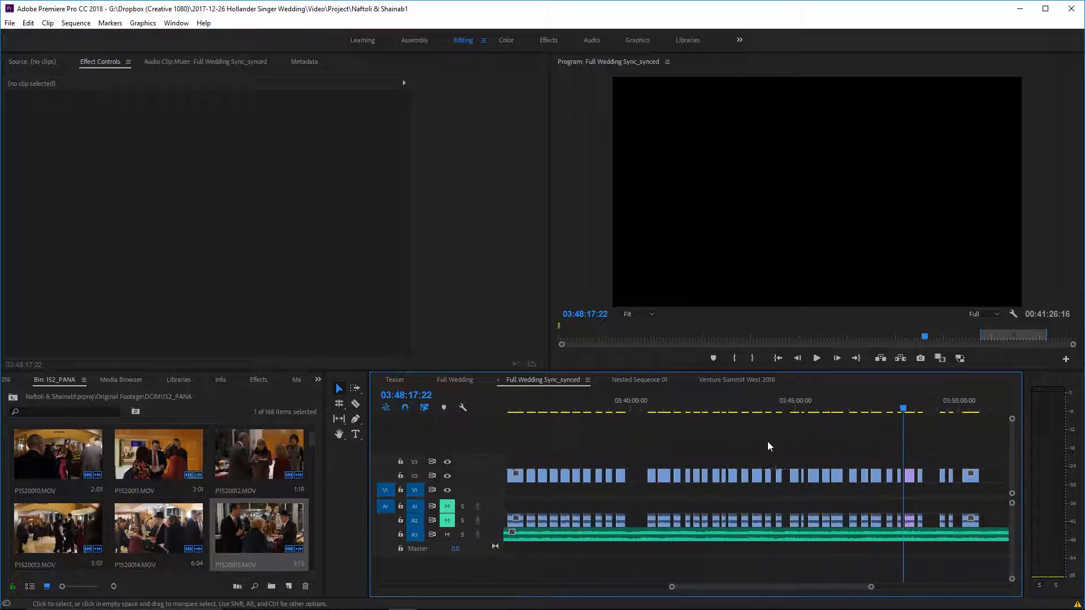
pyautogui.click(903, 407)
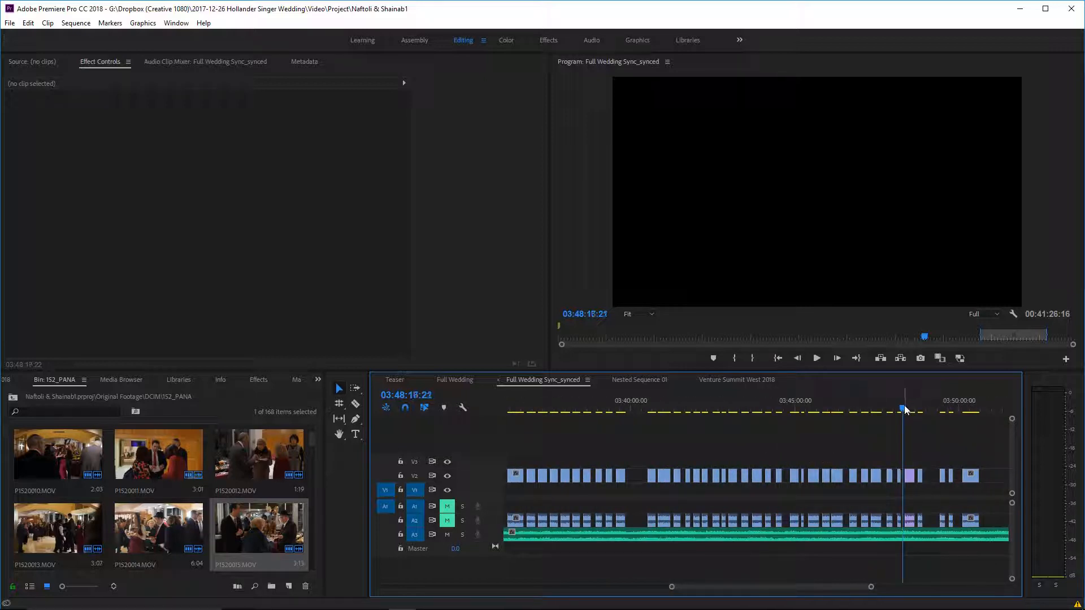
pyautogui.press('space')
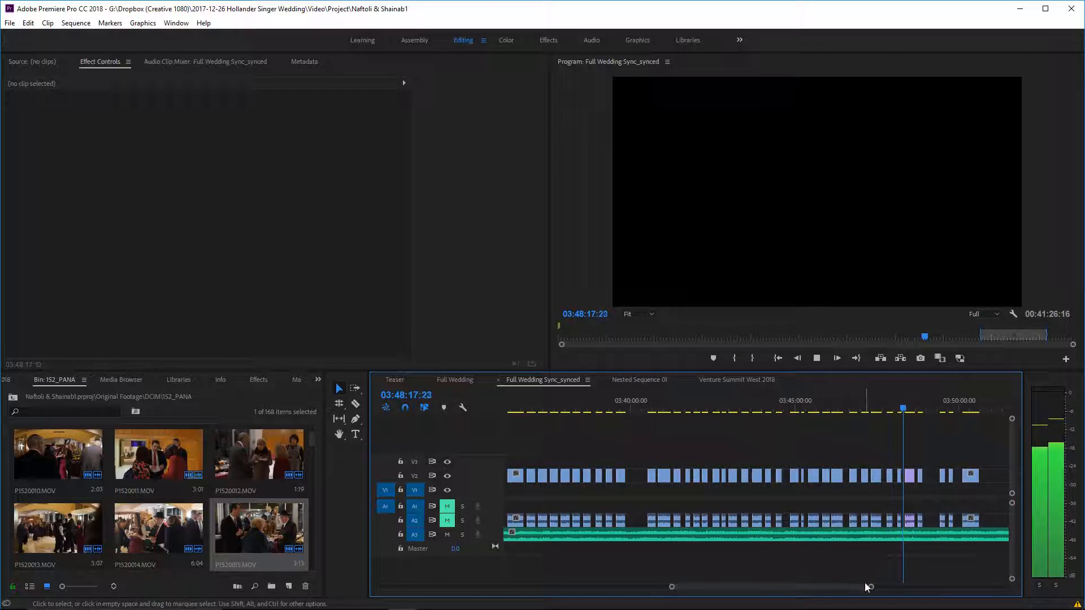
# Play the sequence from 03:48:03:16 across the gap and stop inside the purple clip at 03:48:20:16.
pyautogui.moveTo(871, 588)
pyautogui.mouseDown()
pyautogui.moveTo(793, 590)
pyautogui.moveTo(871, 587)
pyautogui.mouseUp()
pyautogui.click(743, 407)
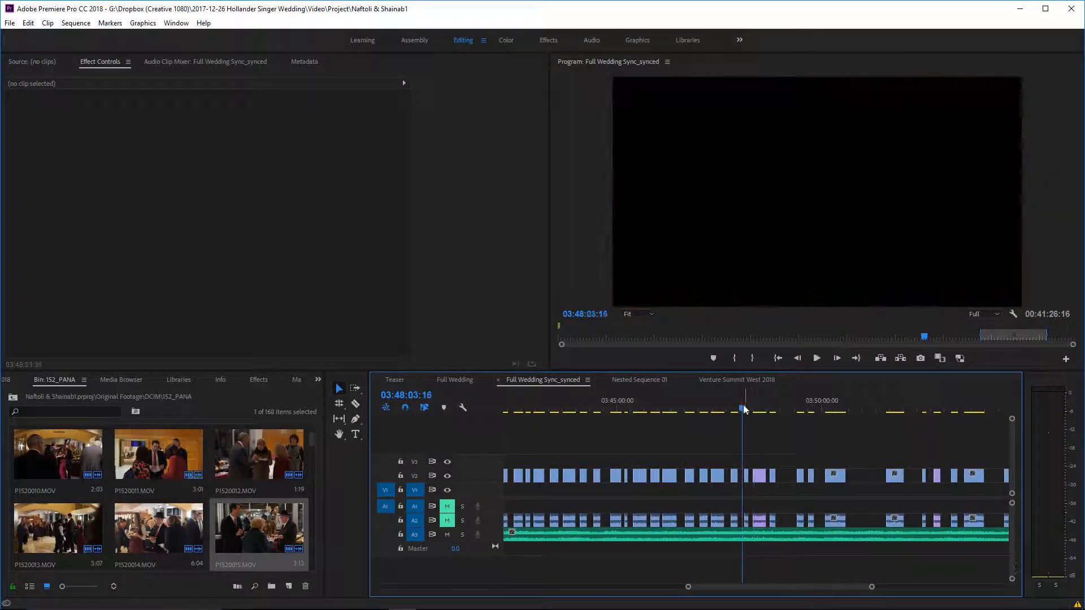
pyautogui.press('space')
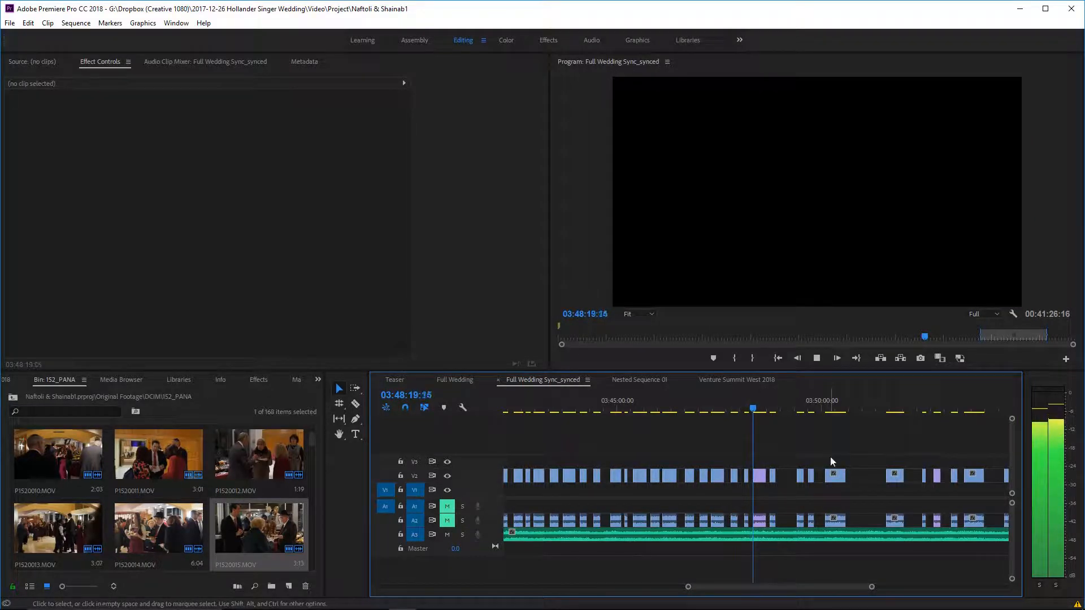
pyautogui.click(817, 359)
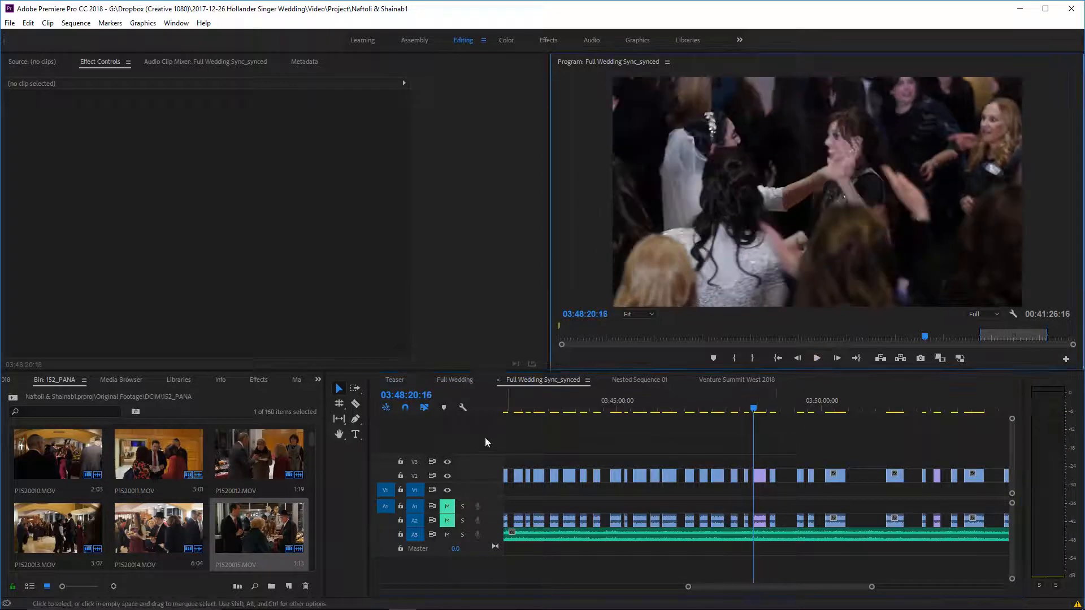
# Inspect the purple P1520134.MOV clip near 03:48:20 and the short blue clip before it by selecting each in turn.
pyautogui.scroll(-4, 795, 483)
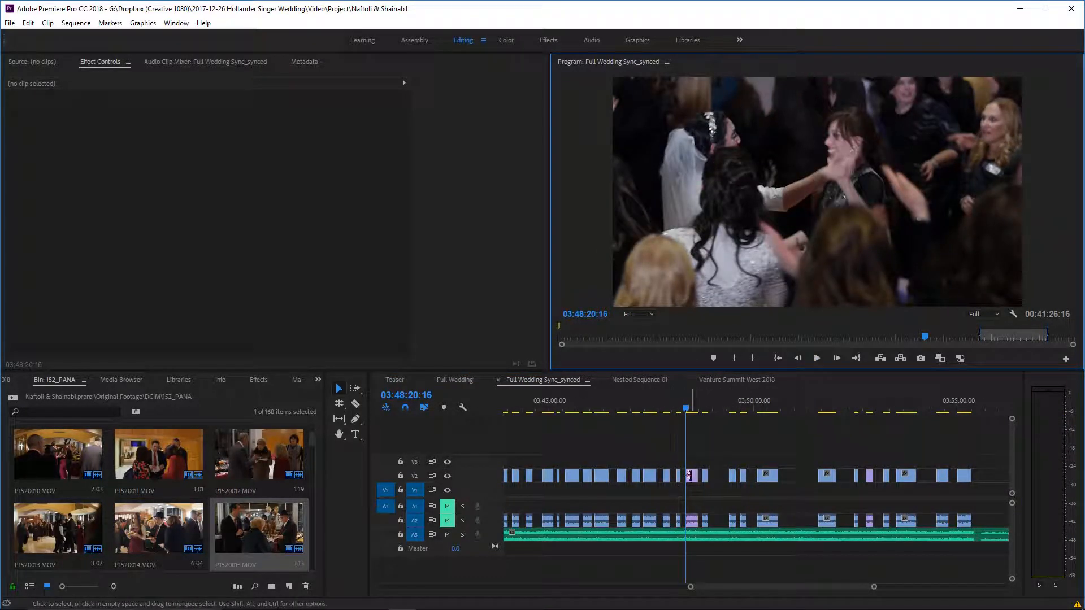
pyautogui.click(692, 477)
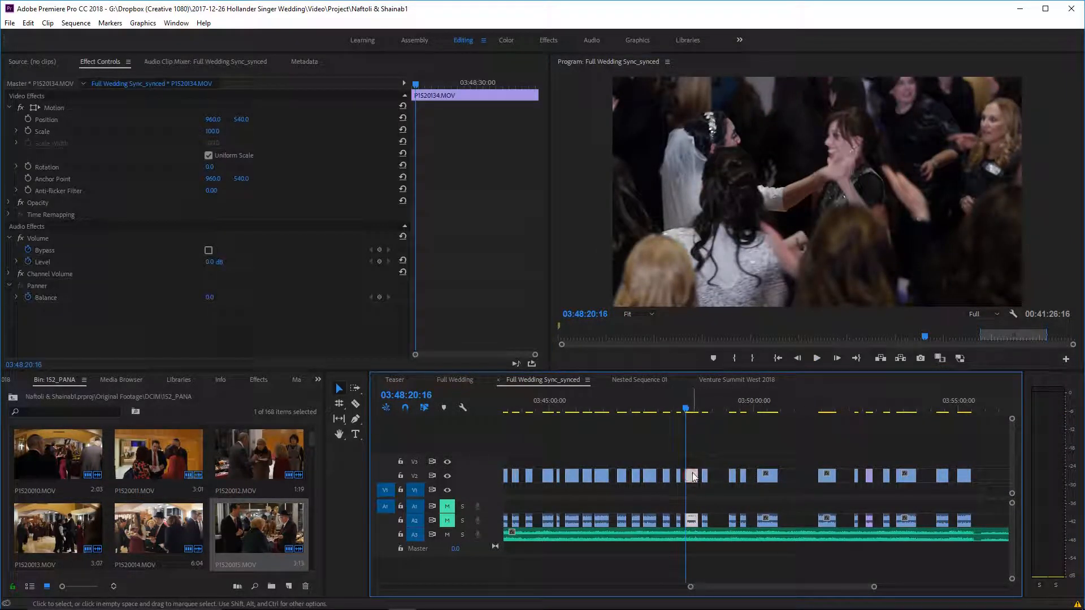
pyautogui.click(679, 477)
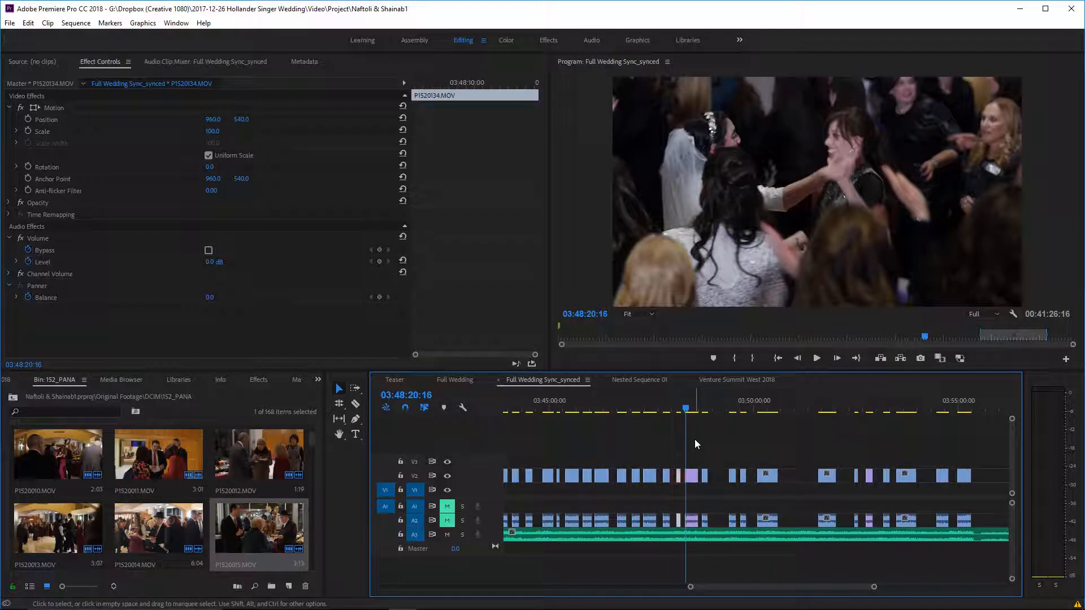
pyautogui.scroll(5, 694, 439)
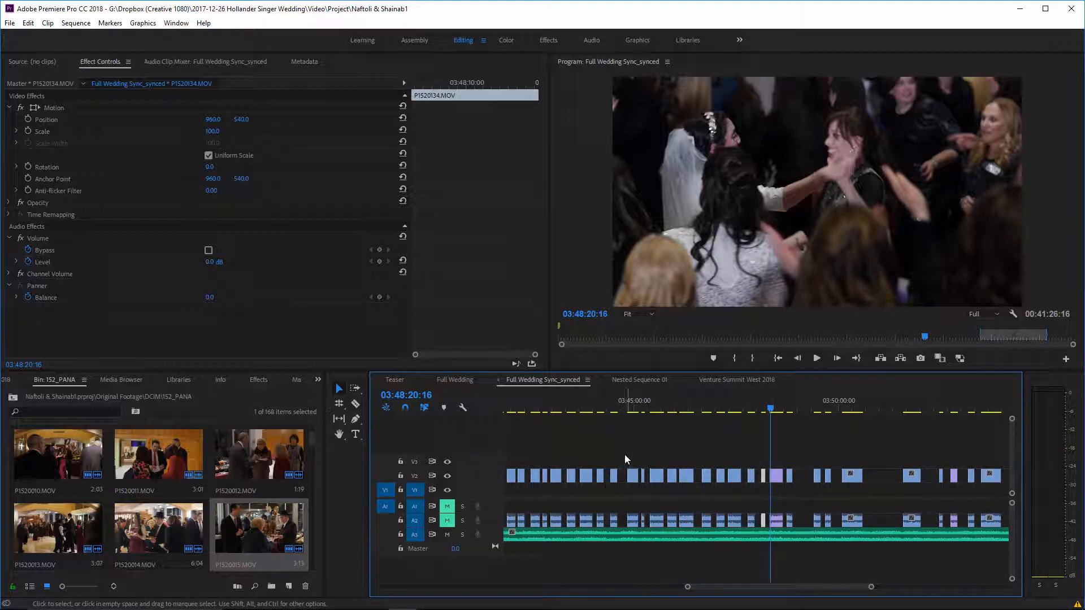
pyautogui.scroll(-9, 706, 455)
pyautogui.scroll(4, 678, 466)
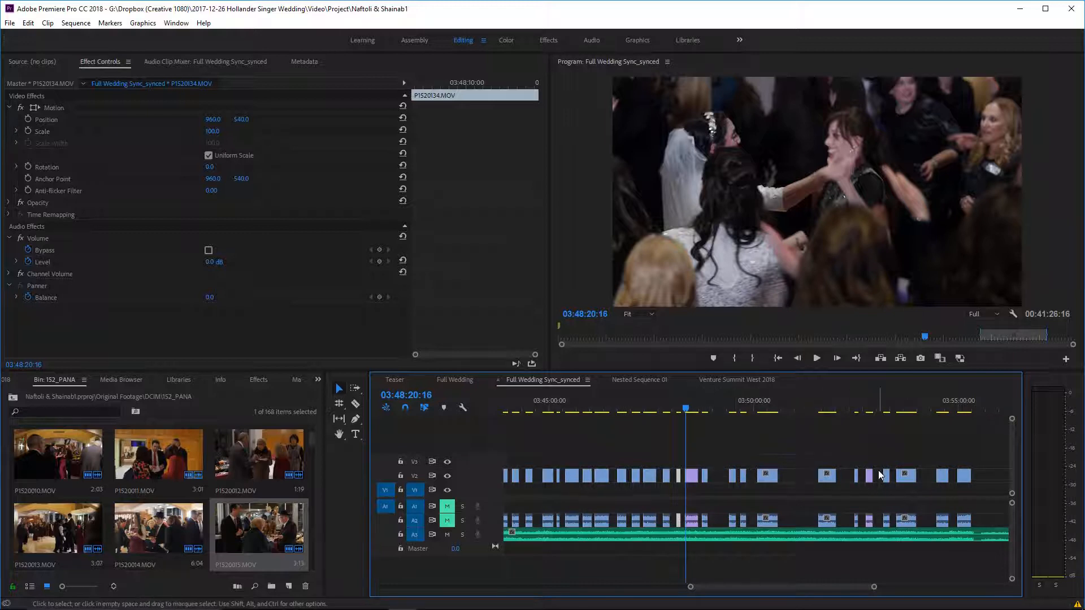
# Play the sequence from just before the second purple clip, scrub back to 03:50:23:14, and clear the clip selection.
pyautogui.click(852, 407)
pyautogui.press('space')
pyautogui.scroll(-4, 859, 438)
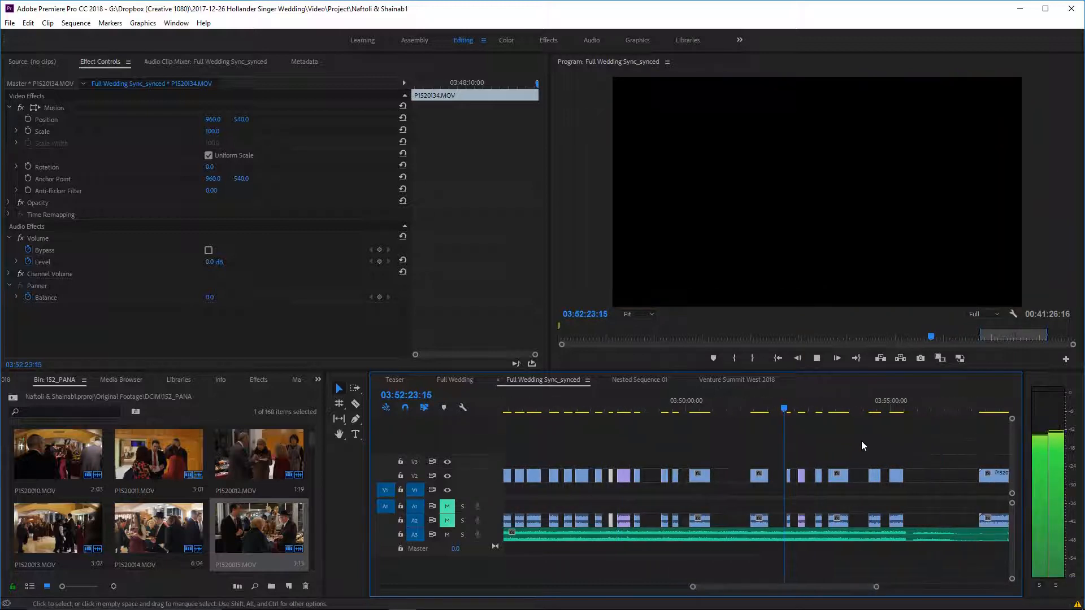
pyautogui.moveTo(628, 408); pyautogui.dragTo(702, 408)
pyautogui.click(628, 477)
pyautogui.click(757, 443)
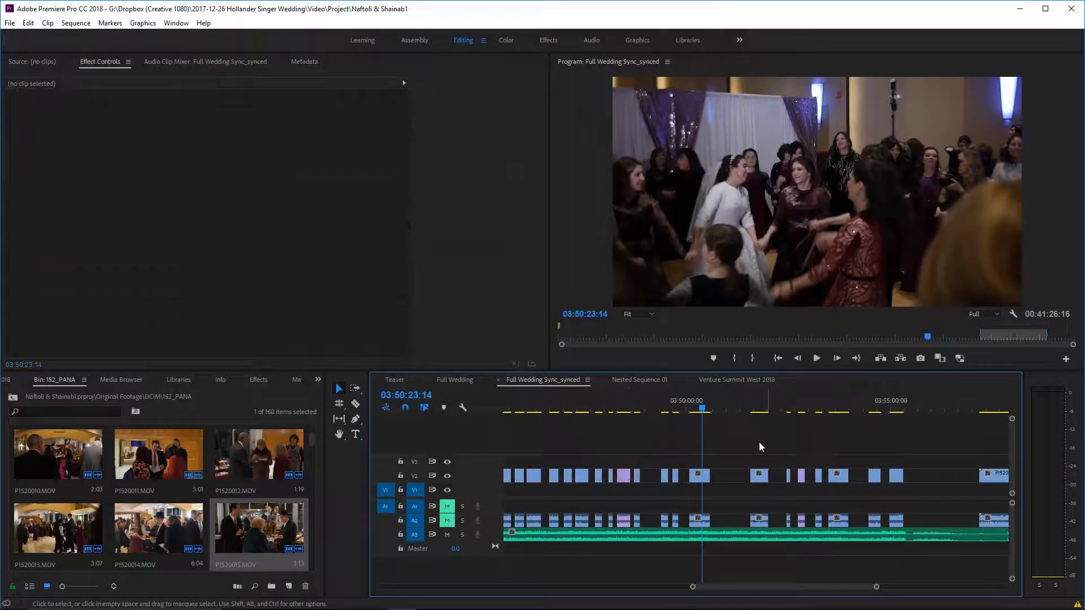
# Play the sequence from the gap immediately before the second purple clip, around 03:52:40.
pyautogui.moveTo(790, 409); pyautogui.dragTo(797, 409)
pyautogui.press('space')
pyautogui.scroll(-5, 805, 440)
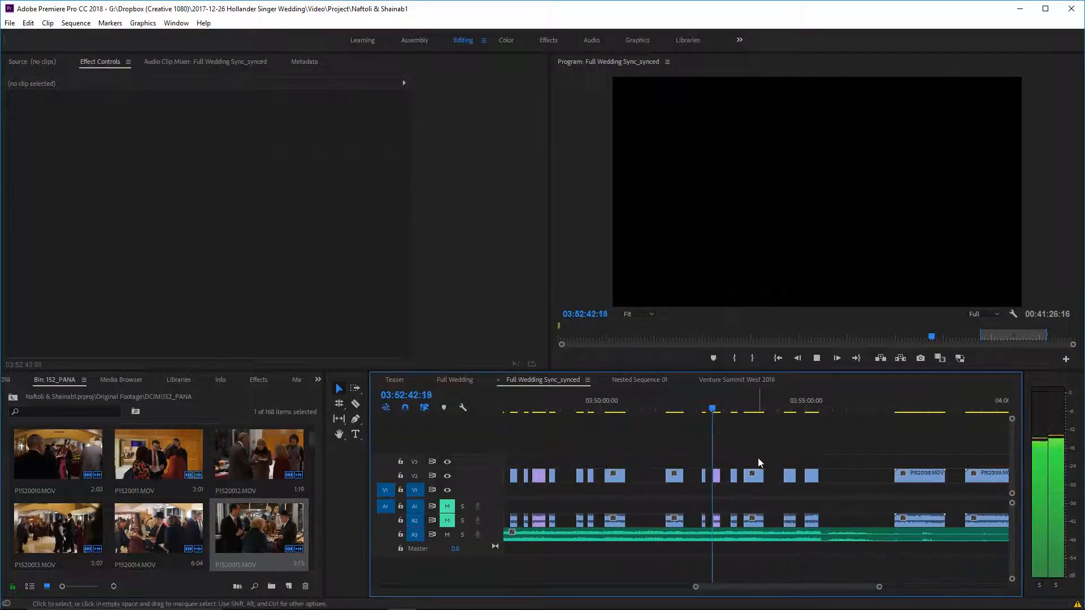
# Stop playback inside the second purple clip at 03:52:46:04 and select the short blue P1520135.MOV clip just before it.
pyautogui.scroll(-1, 762, 467)
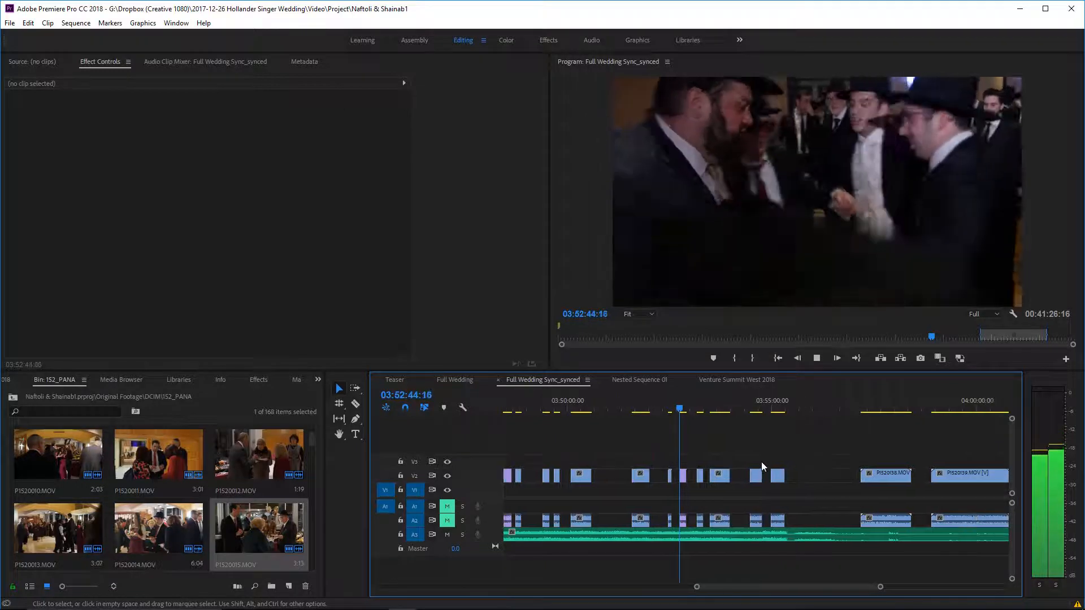
pyautogui.press('space')
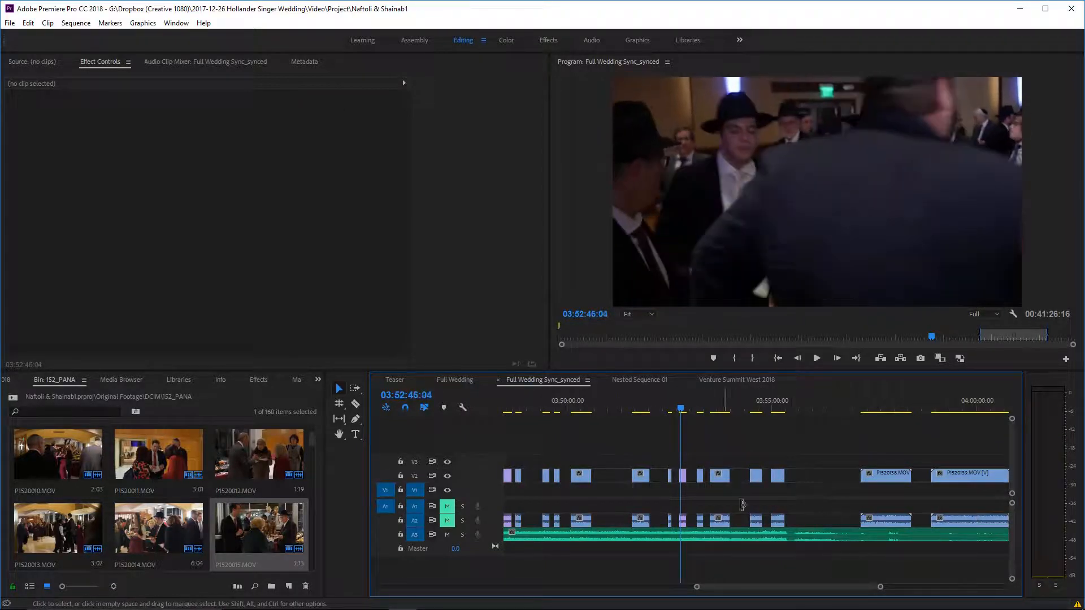
pyautogui.click(669, 475)
pyautogui.scroll(2, 650, 469)
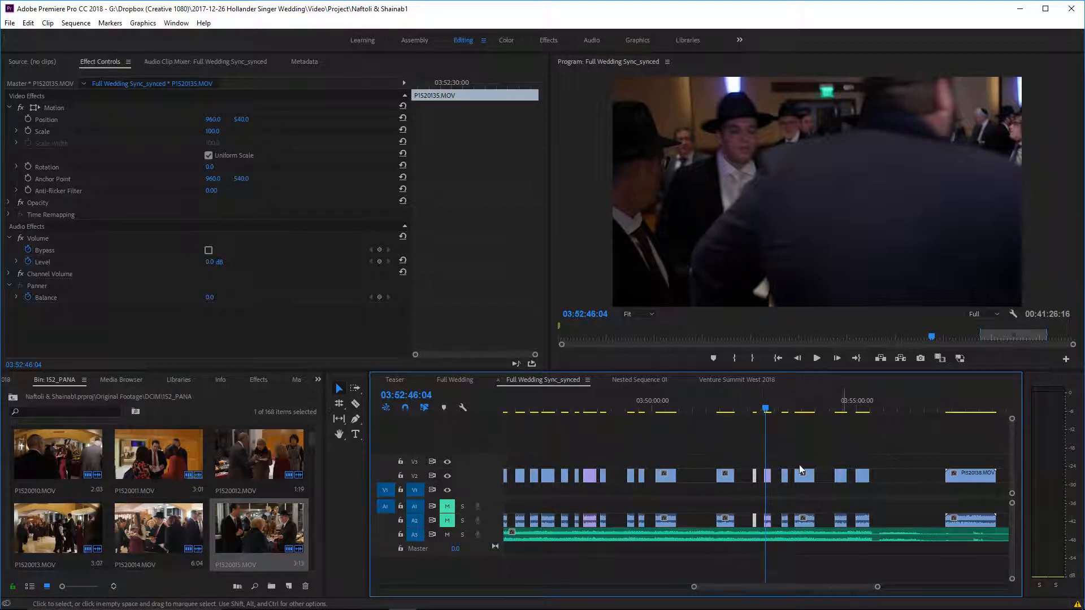
# Play the sequence from 03:54:33:15 inside the P1520135.MOV clip with the timeline magnified around it.
pyautogui.scroll(-3, 886, 480)
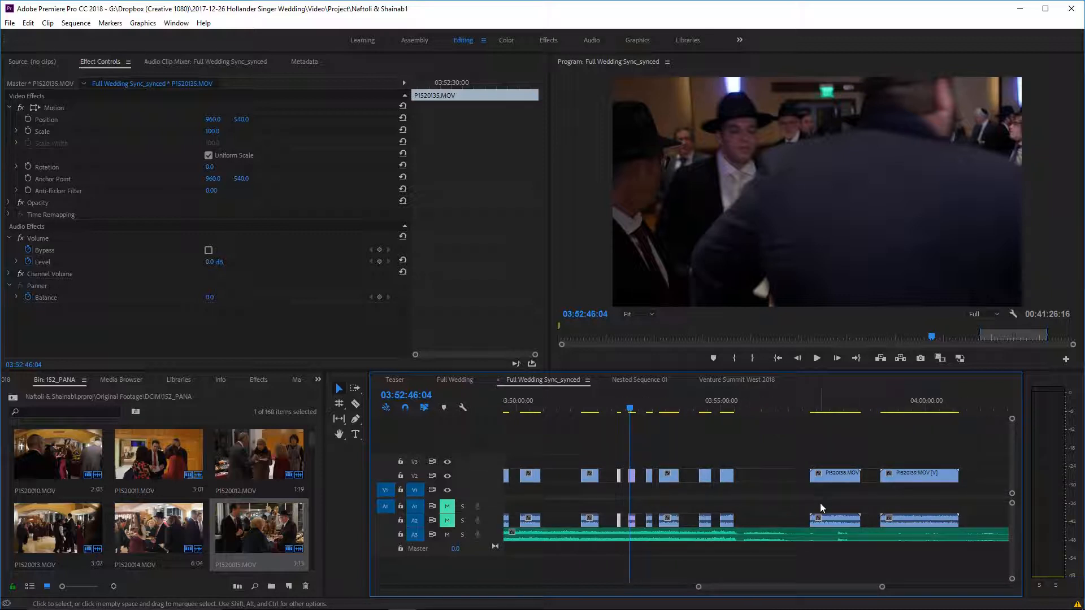
pyautogui.click(701, 409)
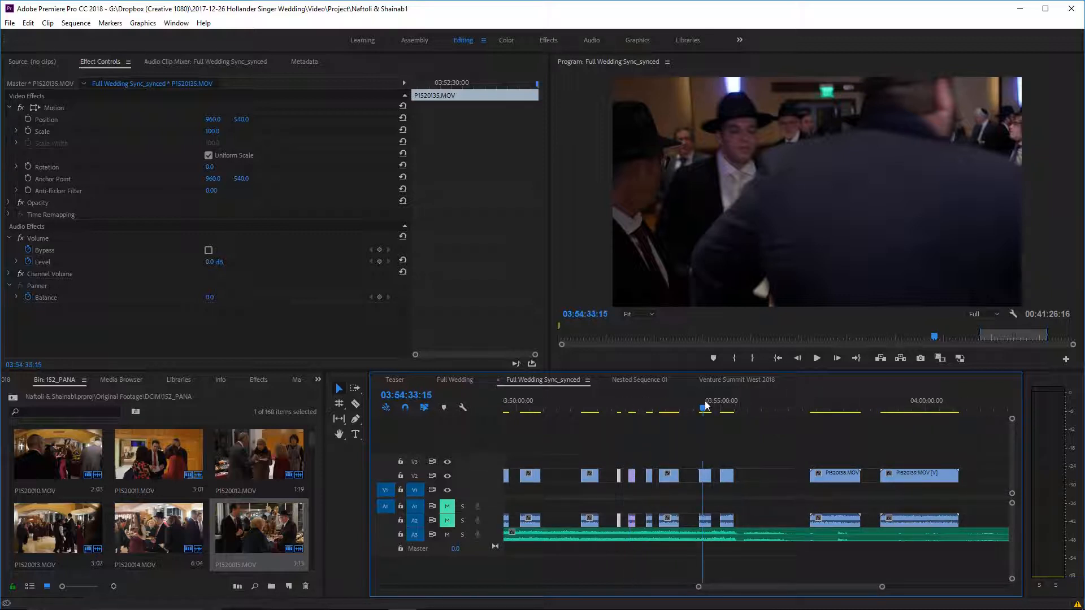
pyautogui.press('space')
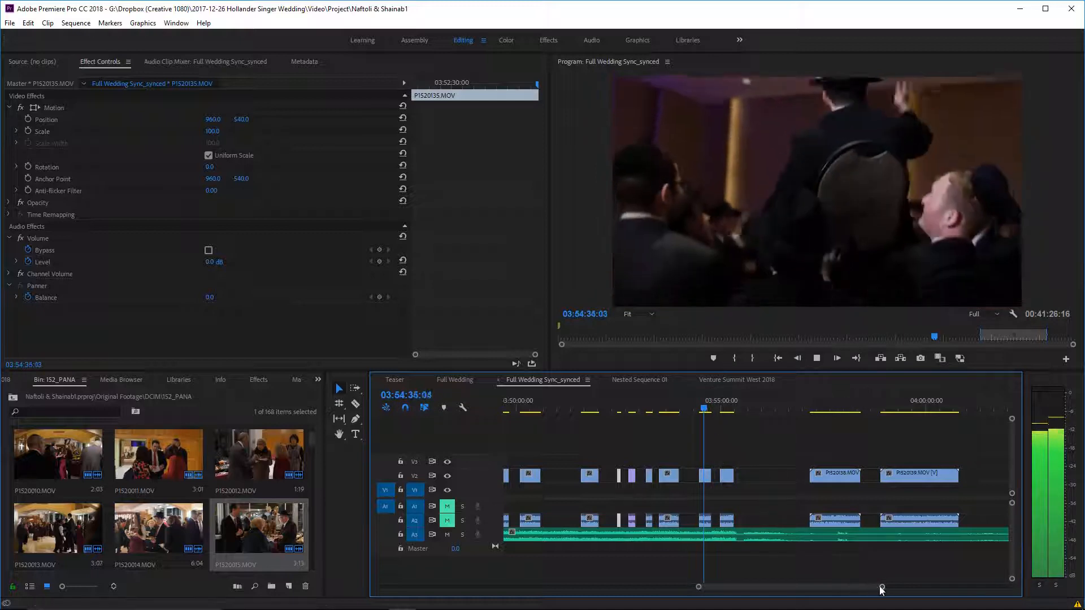
pyautogui.moveTo(880, 586); pyautogui.dragTo(833, 587)
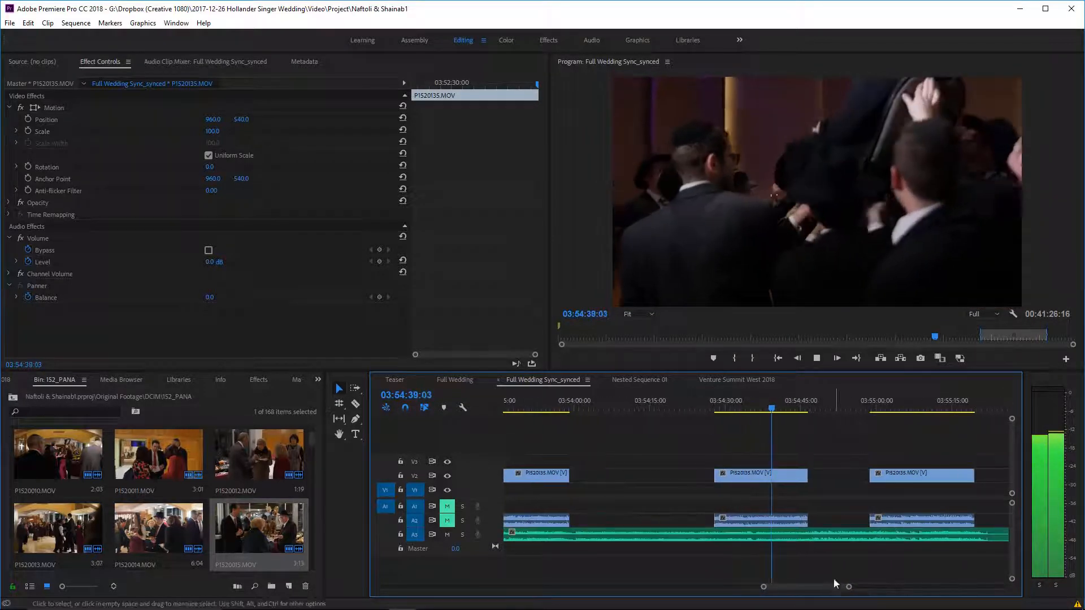
pyautogui.scroll(-1, 831, 475)
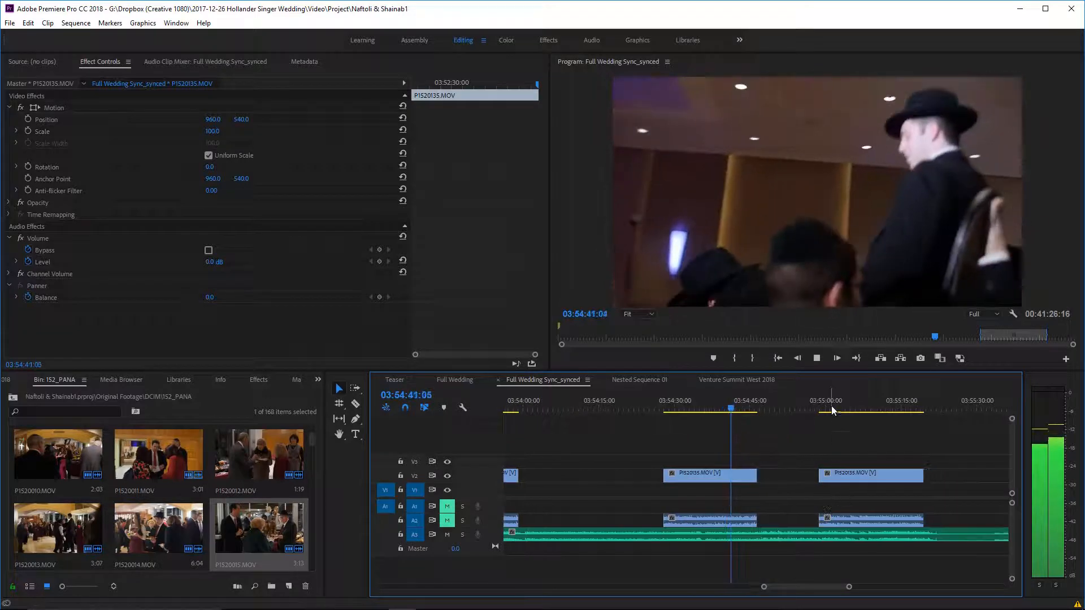
# Continue playback from about 03:55:01 in the last P1520135.MOV clip before the long gap.
pyautogui.click(832, 405)
pyautogui.scroll(-1, 843, 439)
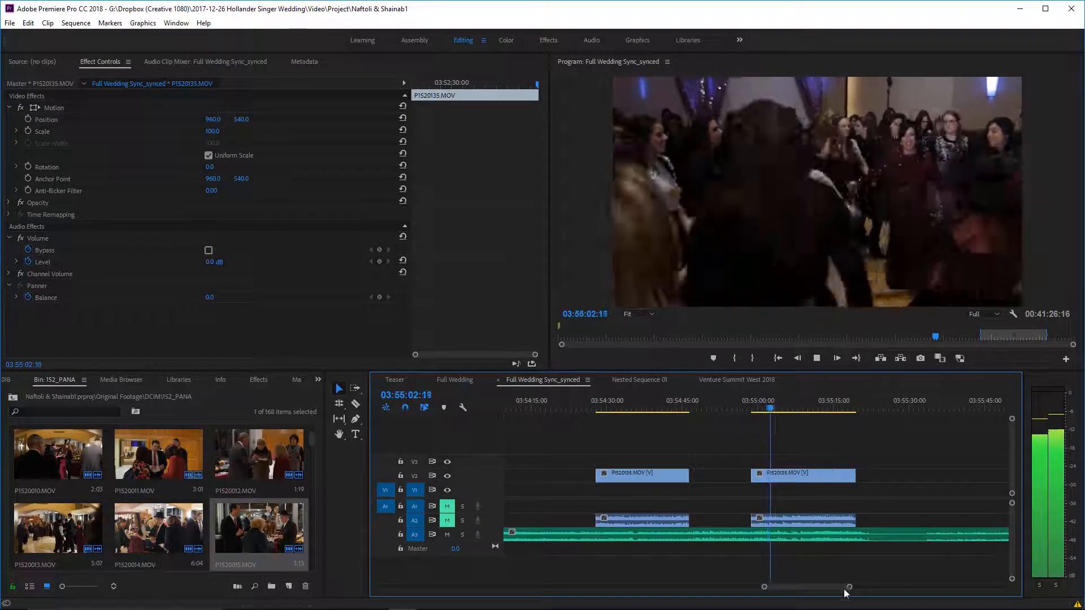
pyautogui.moveTo(850, 587); pyautogui.dragTo(874, 587)
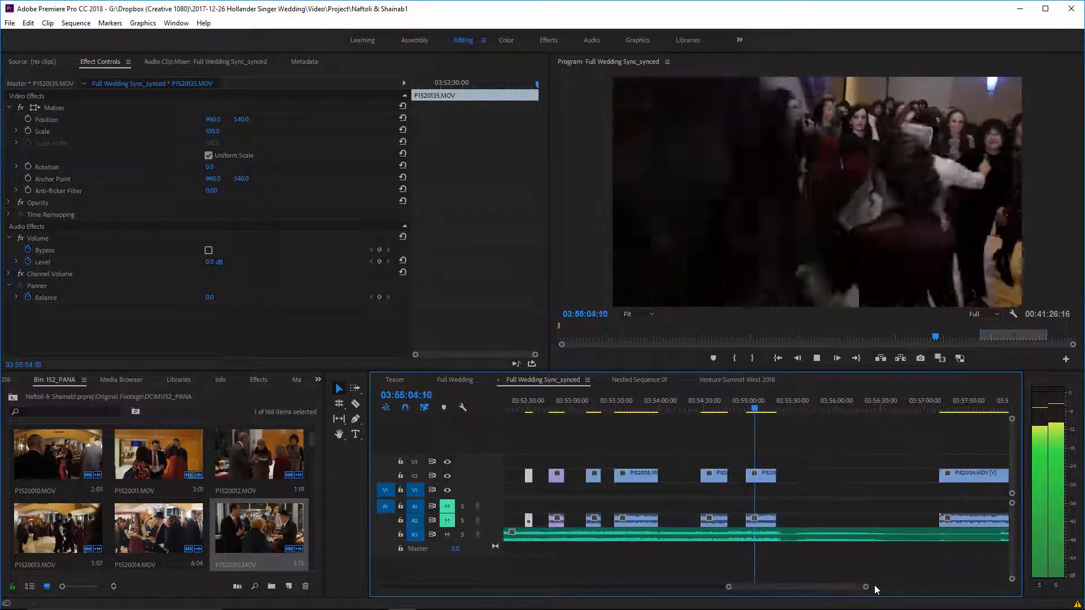
pyautogui.scroll(-1, 863, 578)
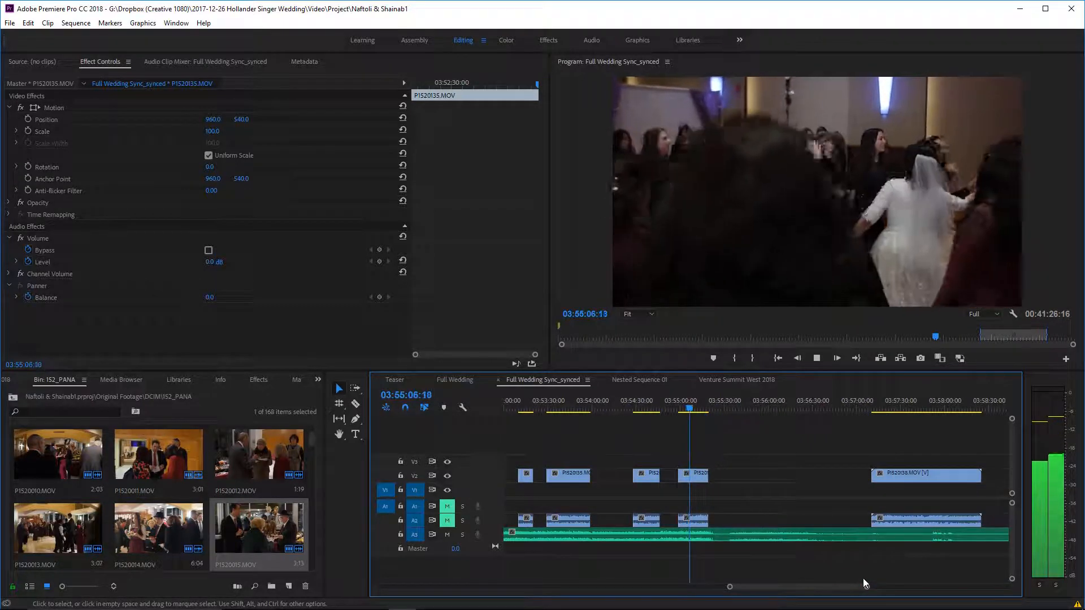
# Play from about 03:53:47 and give the P1520135.MOV clip under the playhead a purple label.
pyautogui.scroll(6, 863, 580)
pyautogui.scroll(3, 860, 576)
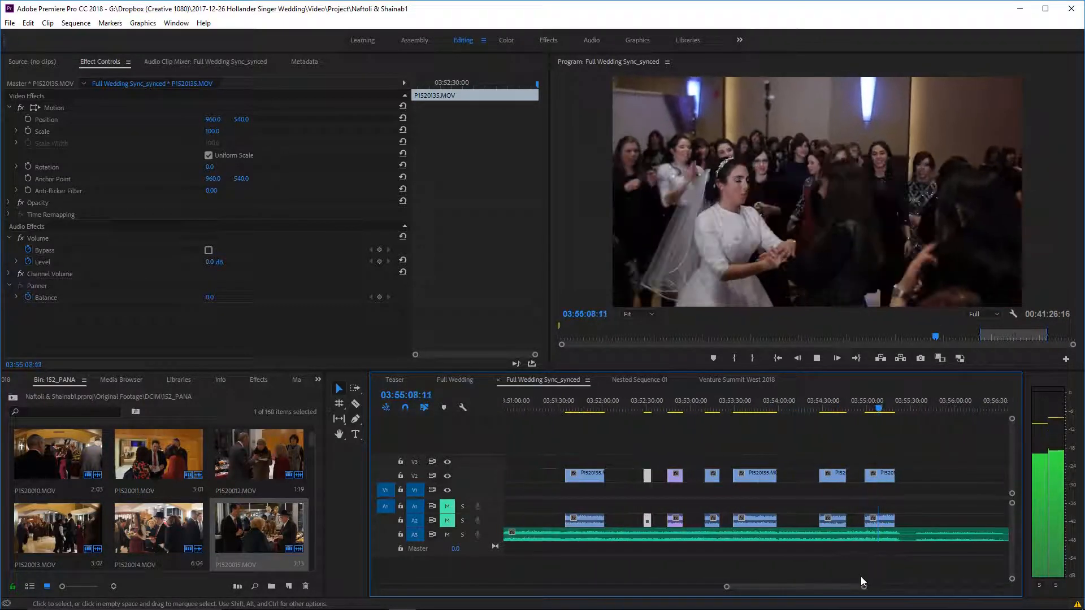
pyautogui.click(760, 405)
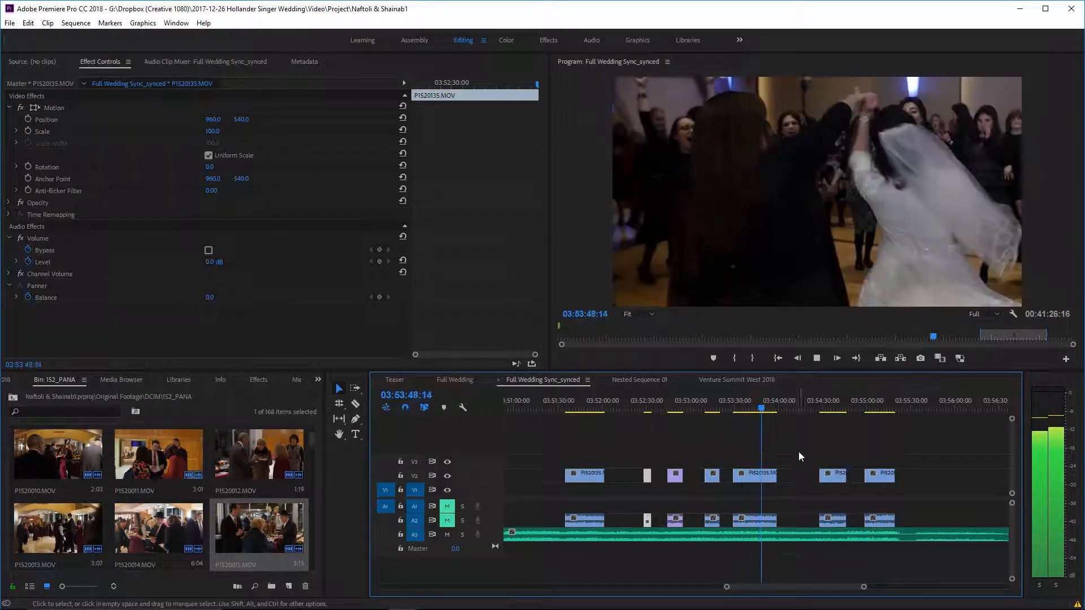
pyautogui.rightClick(757, 477)
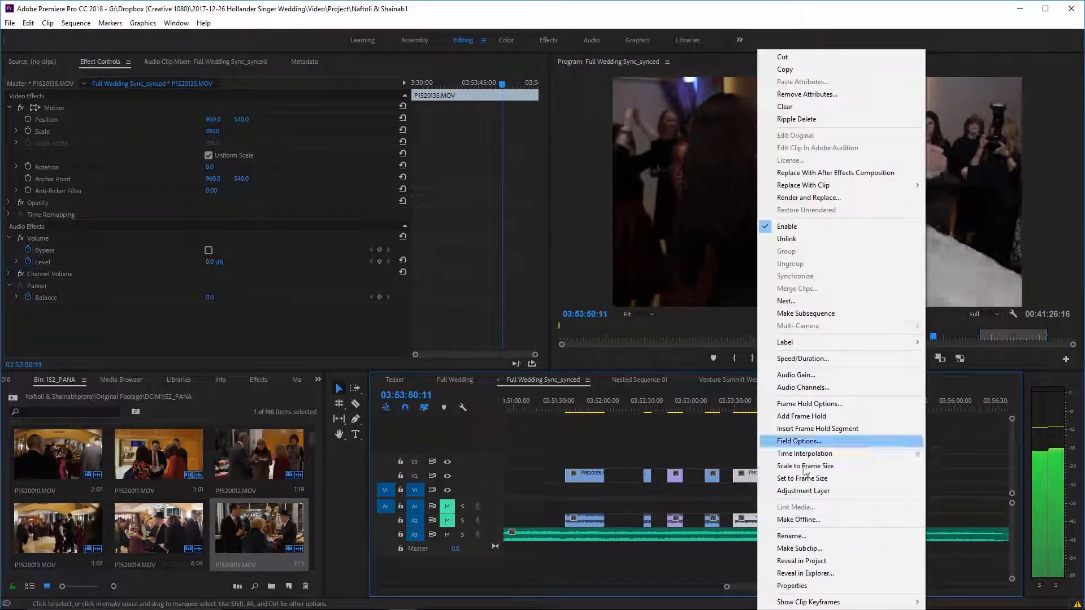
pyautogui.moveTo(812, 343)
pyautogui.click(973, 360)
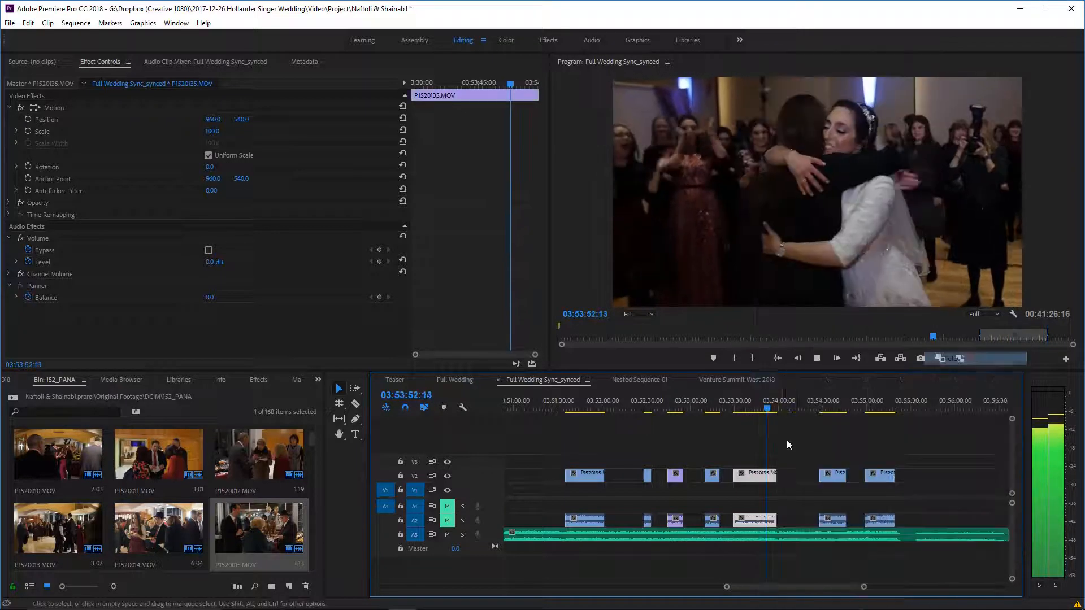
# Clear the selection and play the newly purple clip from 03:53:31:11, stopping at 03:53:33:08.
pyautogui.click(741, 435)
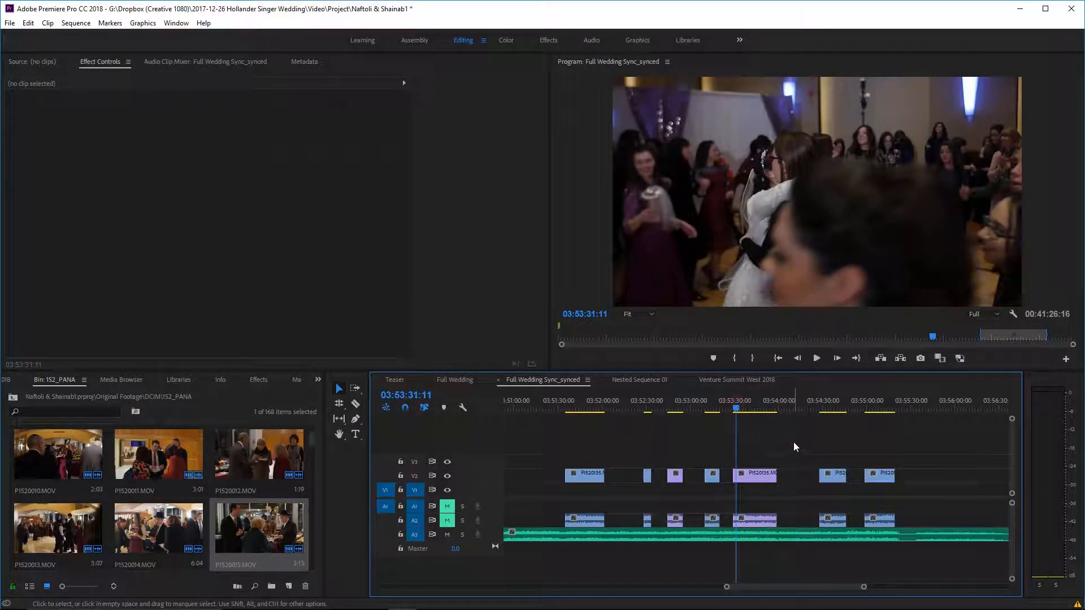
pyautogui.press('space')
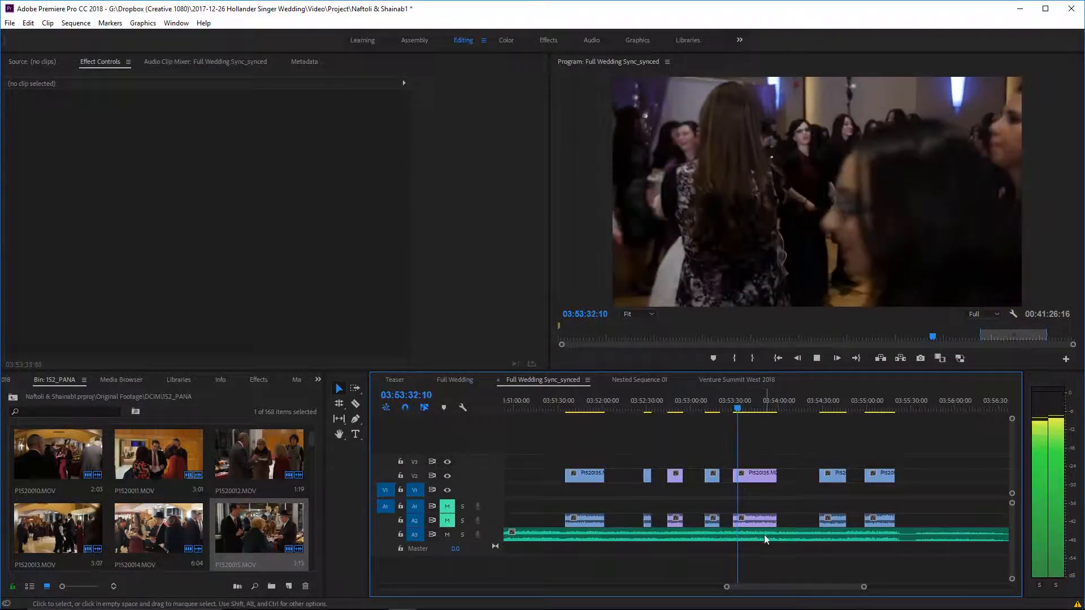
pyautogui.press('space')
# Go back to the start of the clips on V2 and place the playhead at 03:24:36:10.
pyautogui.moveTo(727, 589); pyautogui.dragTo(660, 590)
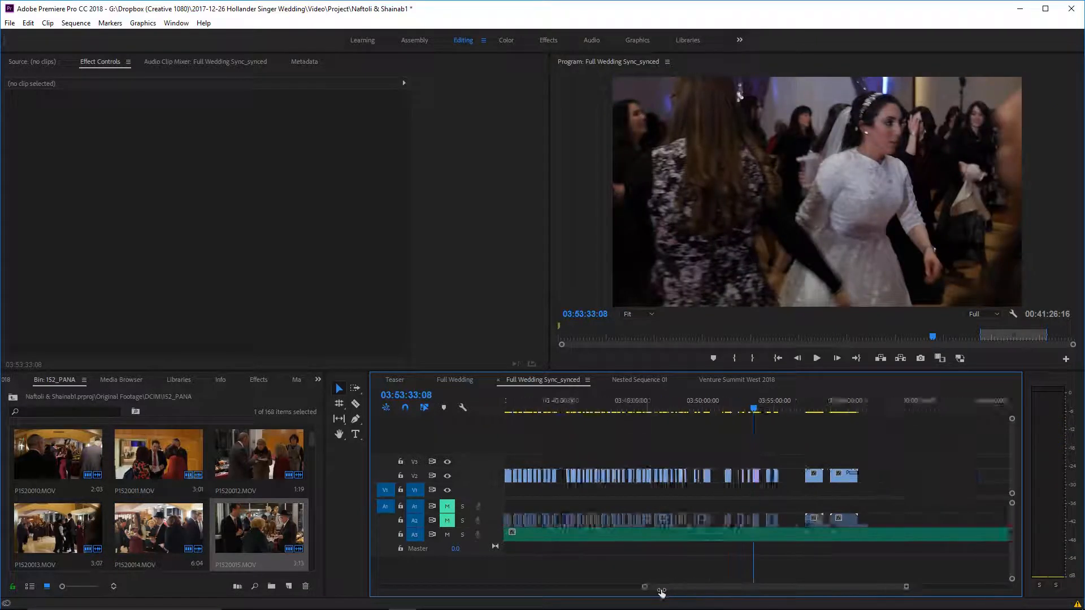
pyautogui.scroll(10, 660, 567)
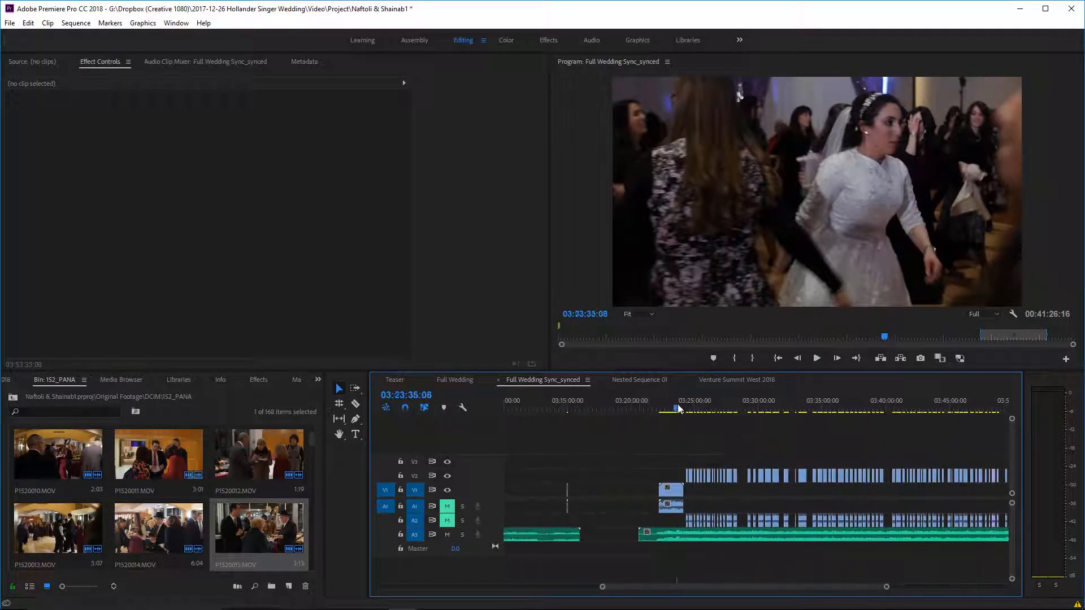
pyautogui.moveTo(680, 402); pyautogui.dragTo(690, 410)
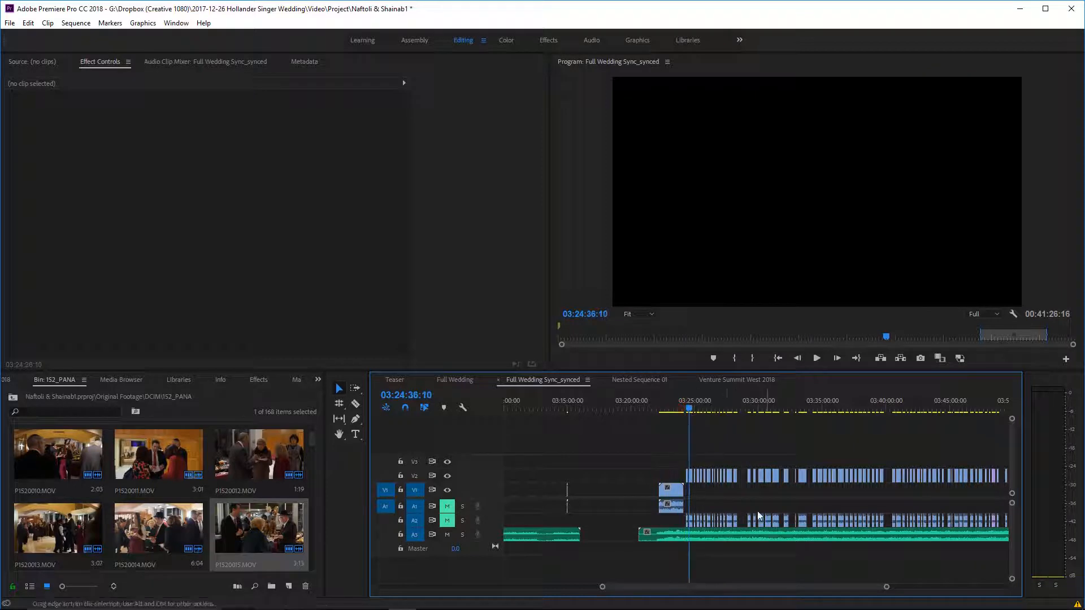
# Examine the overall layout of clips against the audio, inspect the P1050838.MP4 clip on V1, and clear the selection.
pyautogui.moveTo(888, 587); pyautogui.dragTo(940, 580)
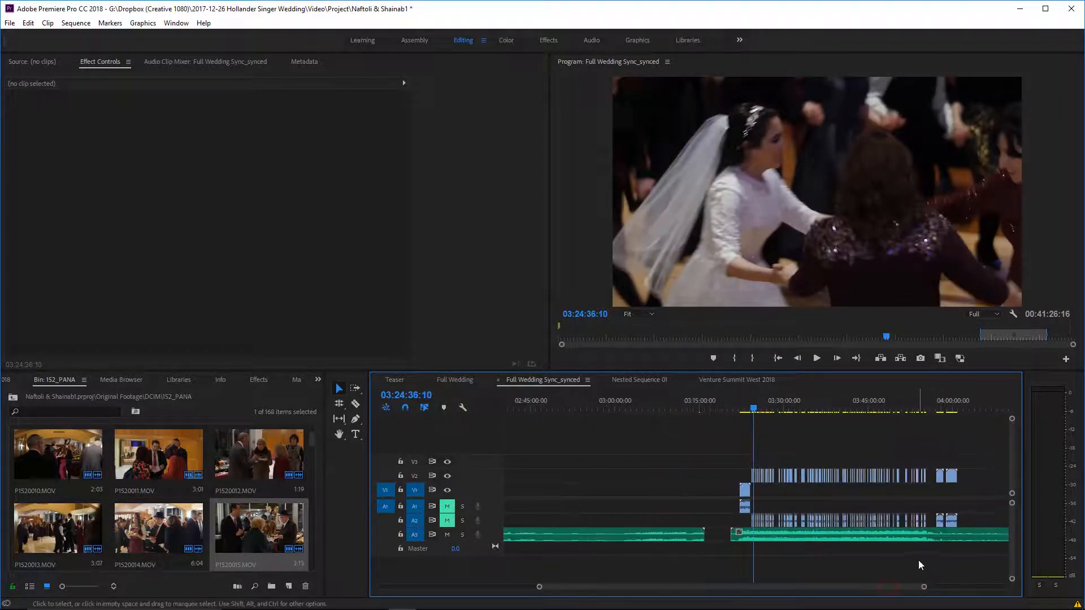
pyautogui.scroll(-3, 911, 565)
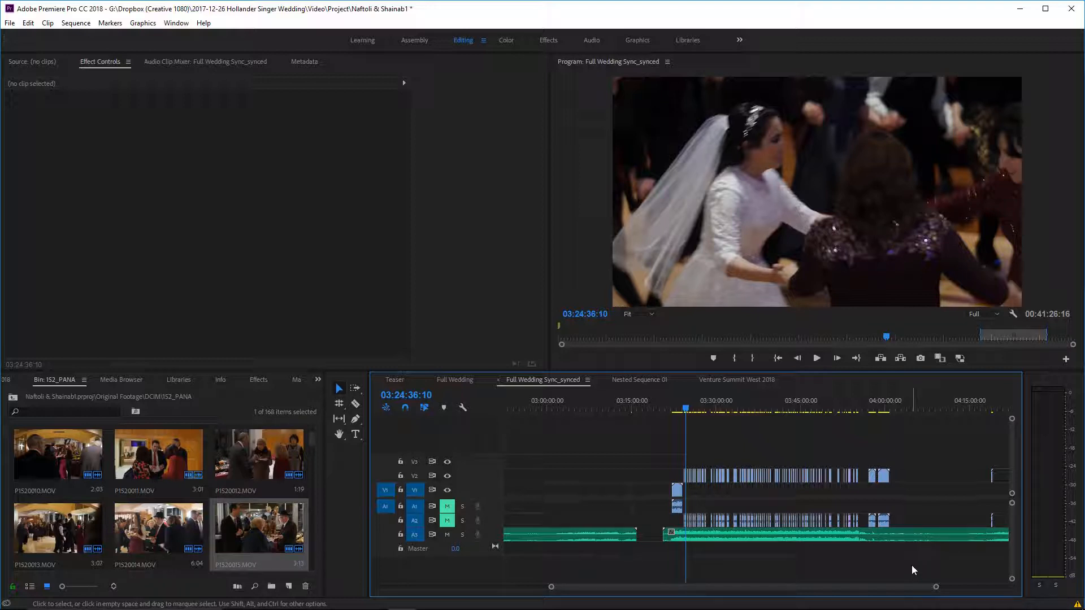
pyautogui.moveTo(936, 593); pyautogui.dragTo(872, 582)
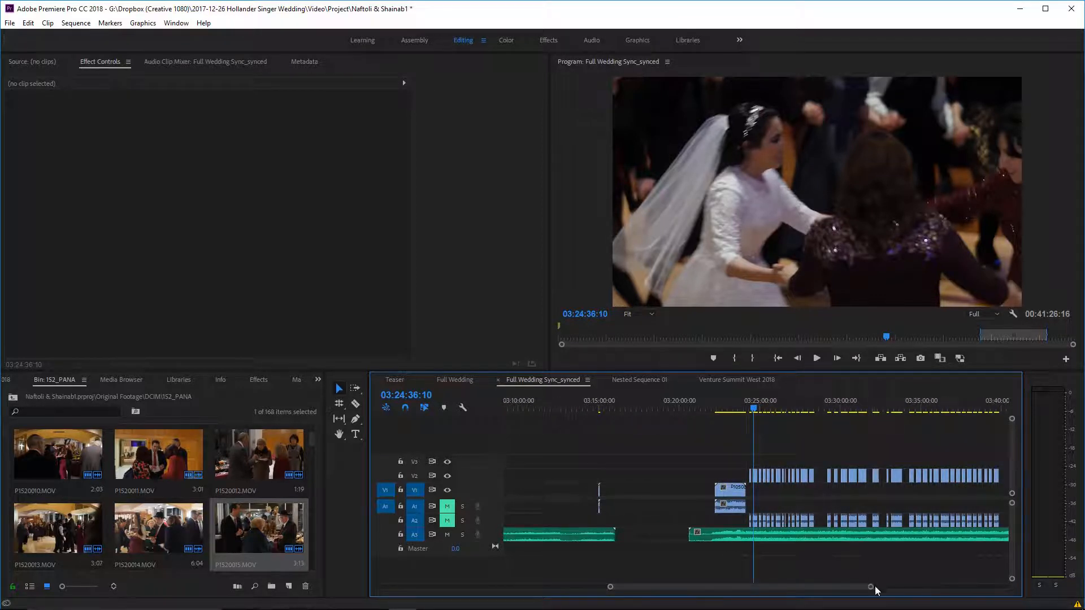
pyautogui.click(874, 586)
pyautogui.moveTo(908, 588); pyautogui.dragTo(1002, 581)
pyautogui.scroll(2, 829, 537)
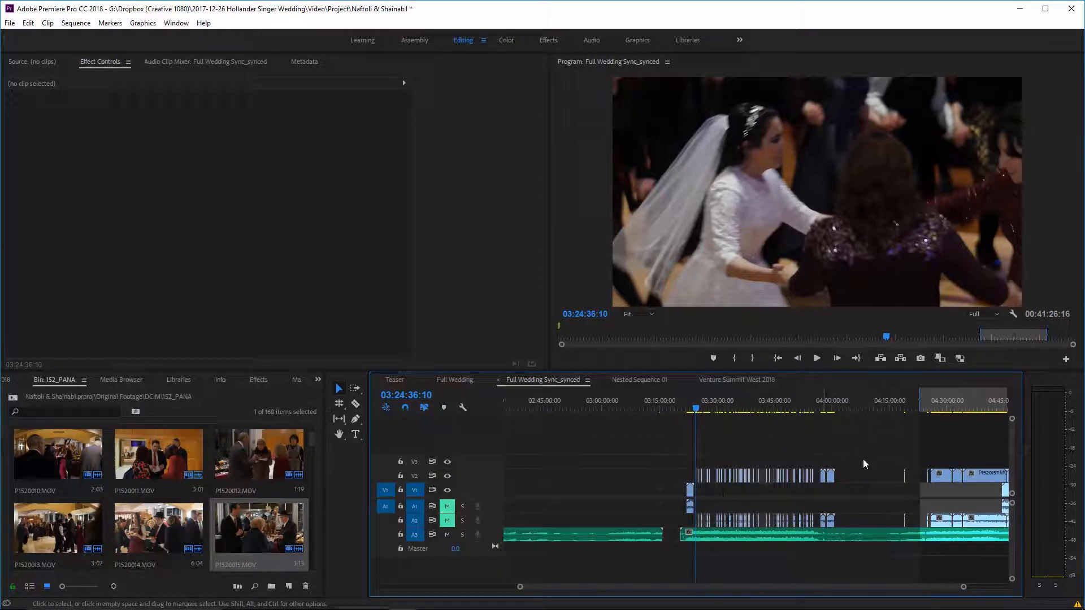
pyautogui.click(690, 490)
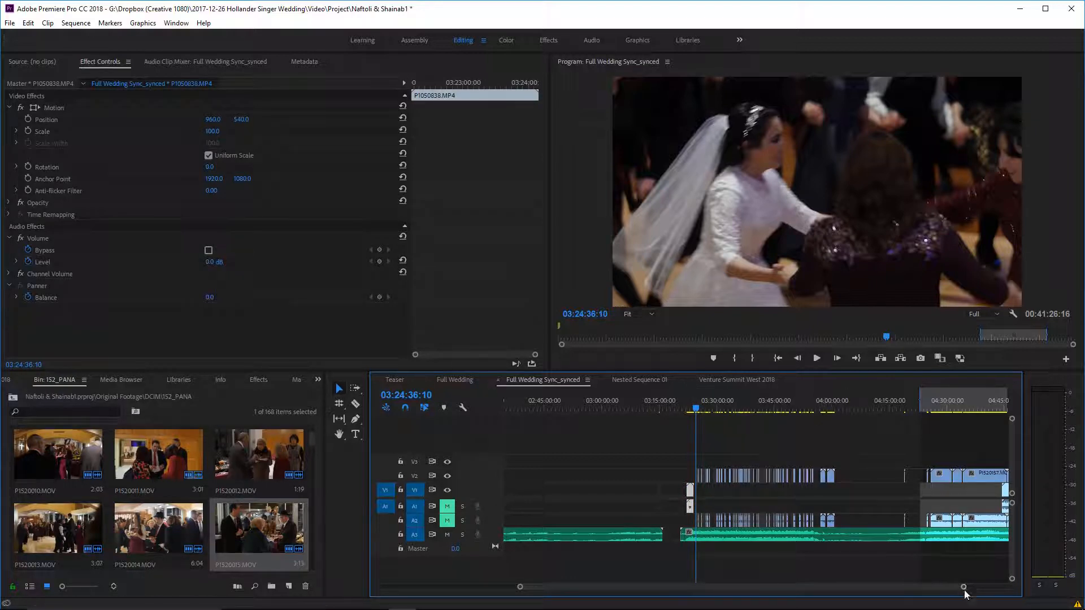
pyautogui.moveTo(963, 587); pyautogui.dragTo(787, 582)
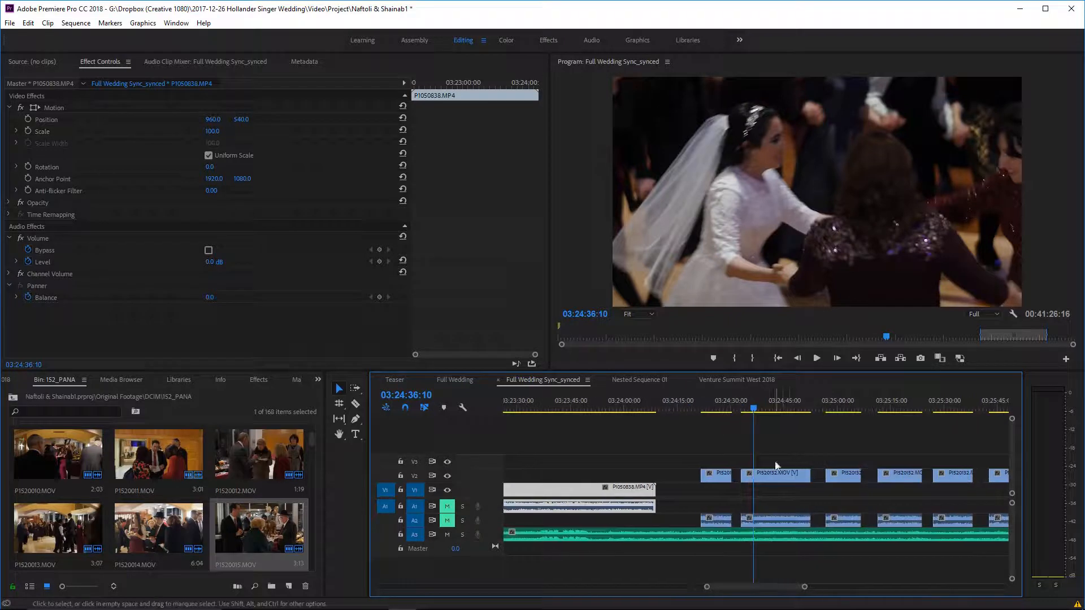
pyautogui.click(788, 429)
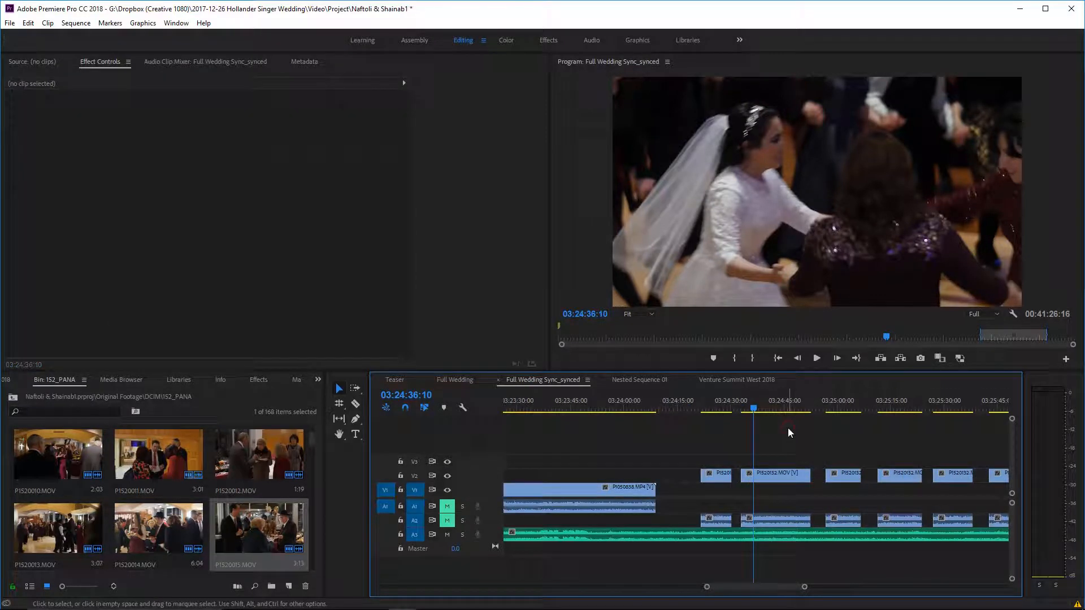
# Play the sequence from 03:24:19:10 in the gap after P1050838.MP4 and stop past the first P1520132.MOV clip at 03:24:30:17.
pyautogui.scroll(1, 766, 425)
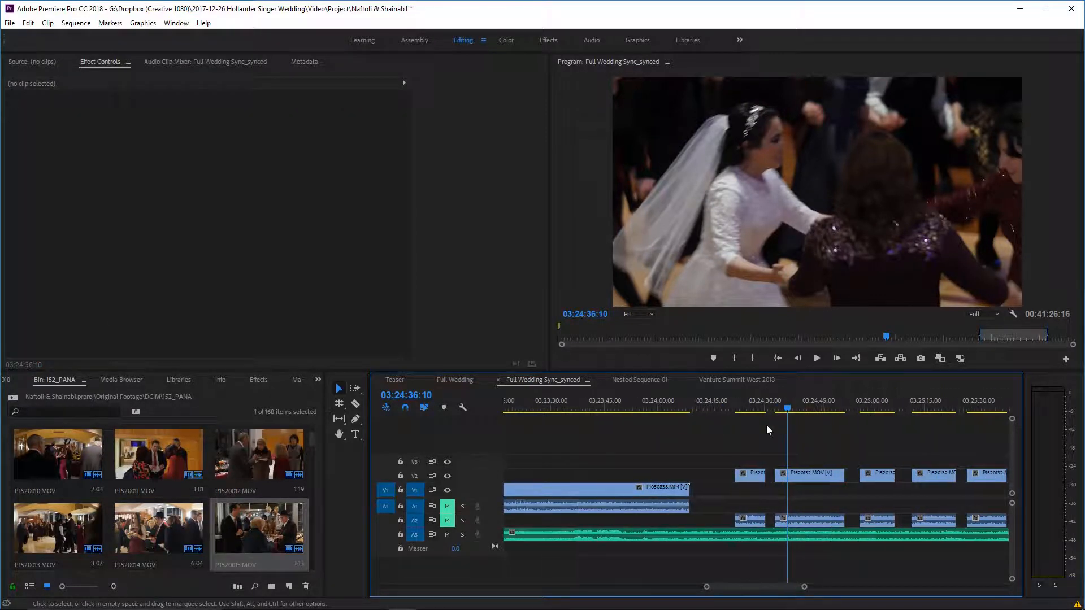
pyautogui.click(727, 402)
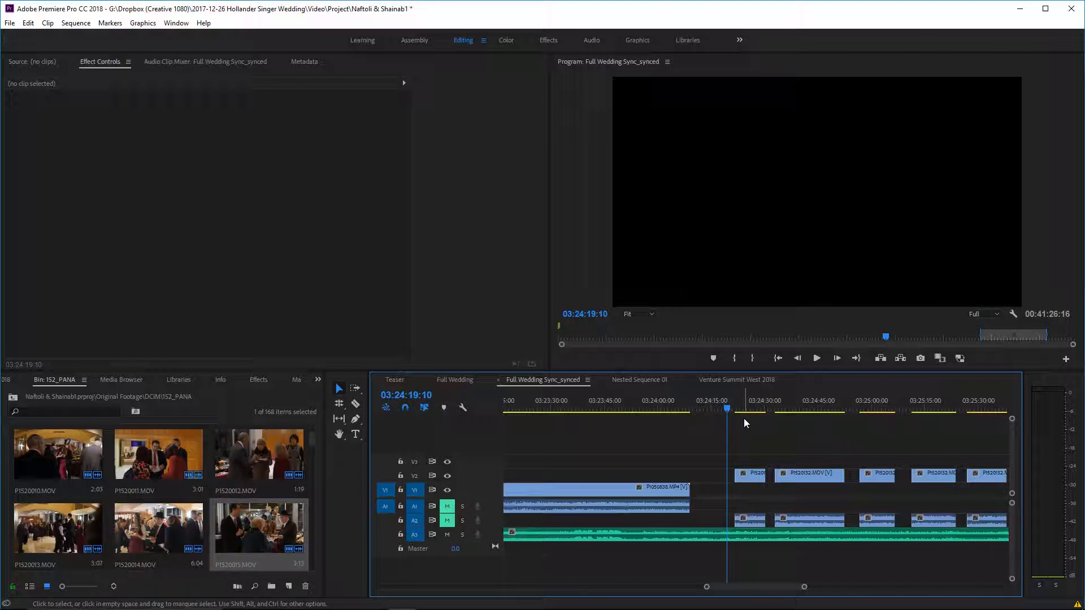
pyautogui.moveTo(804, 587); pyautogui.dragTo(797, 587)
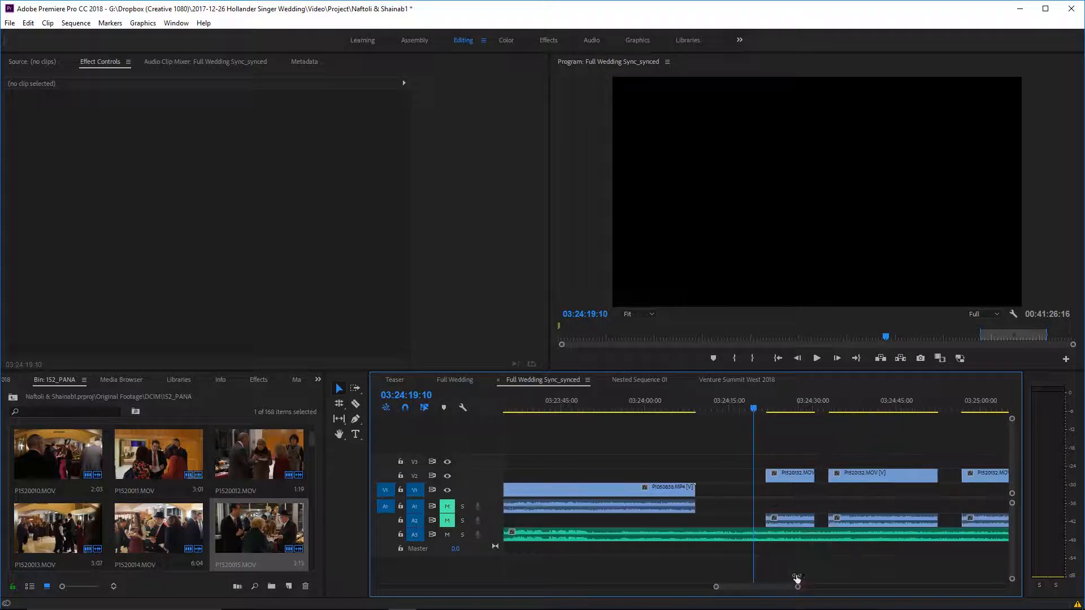
pyautogui.press('space')
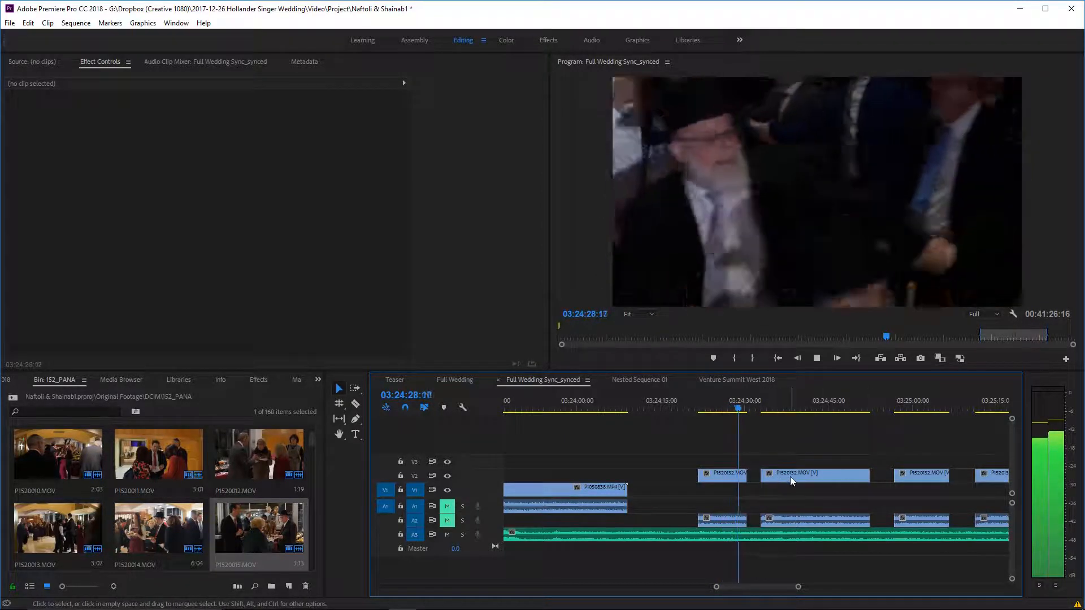
pyautogui.press('space')
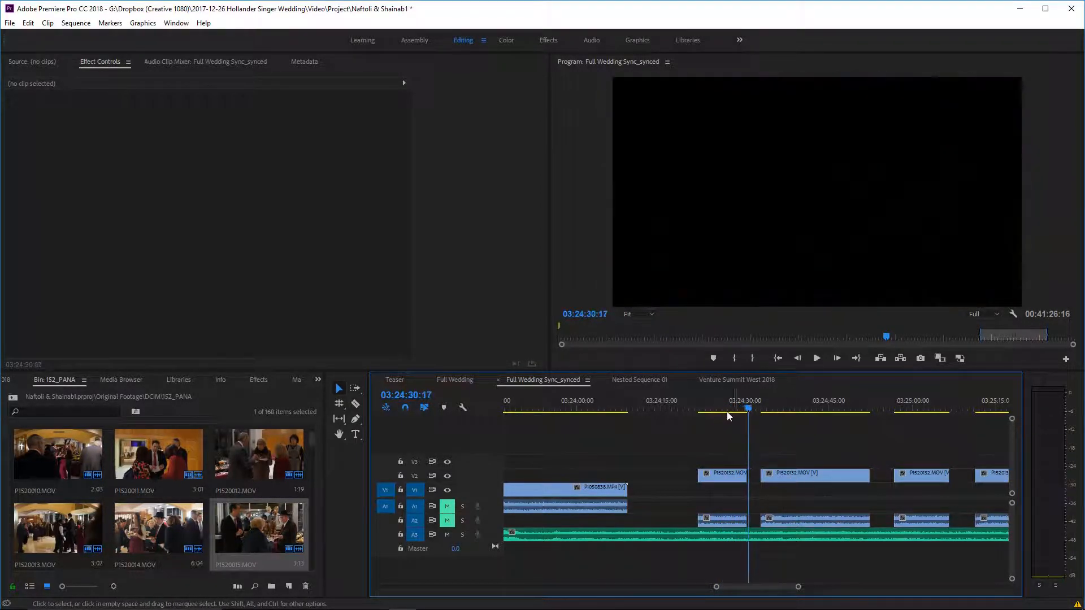
# Place the playhead at 03:24:28:05 and move the second P1520132.MOV clip earlier so it meets the end of the first.
pyautogui.click(734, 412)
pyautogui.moveTo(817, 474); pyautogui.dragTo(790, 473)
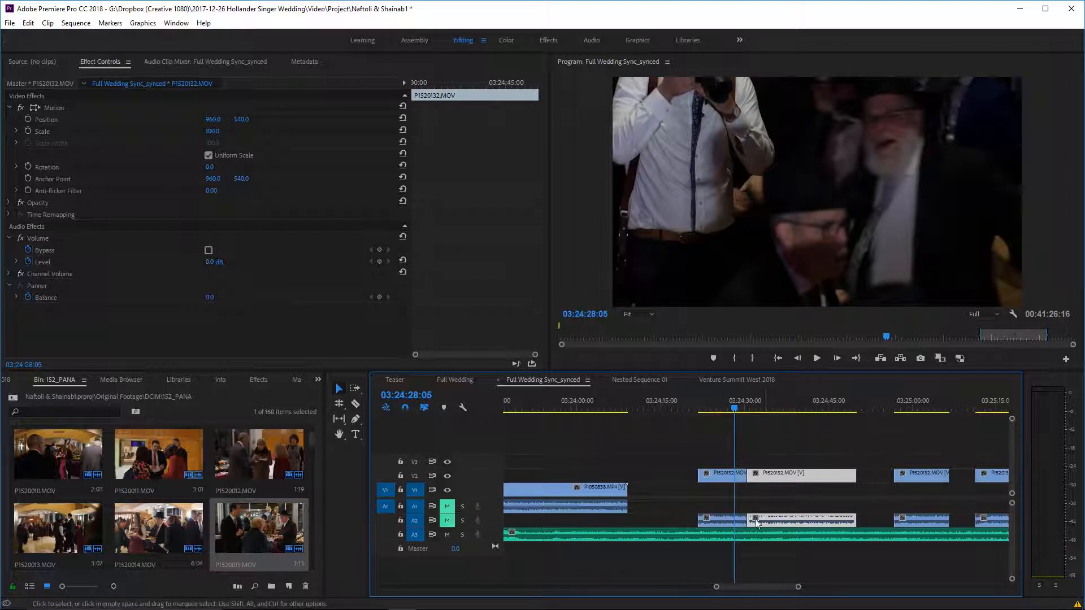
# Inspect the drift-corrected audio and the second P1520132.MOV clip in turn, unmuting A2 briefly and muting it again.
pyautogui.click(755, 539)
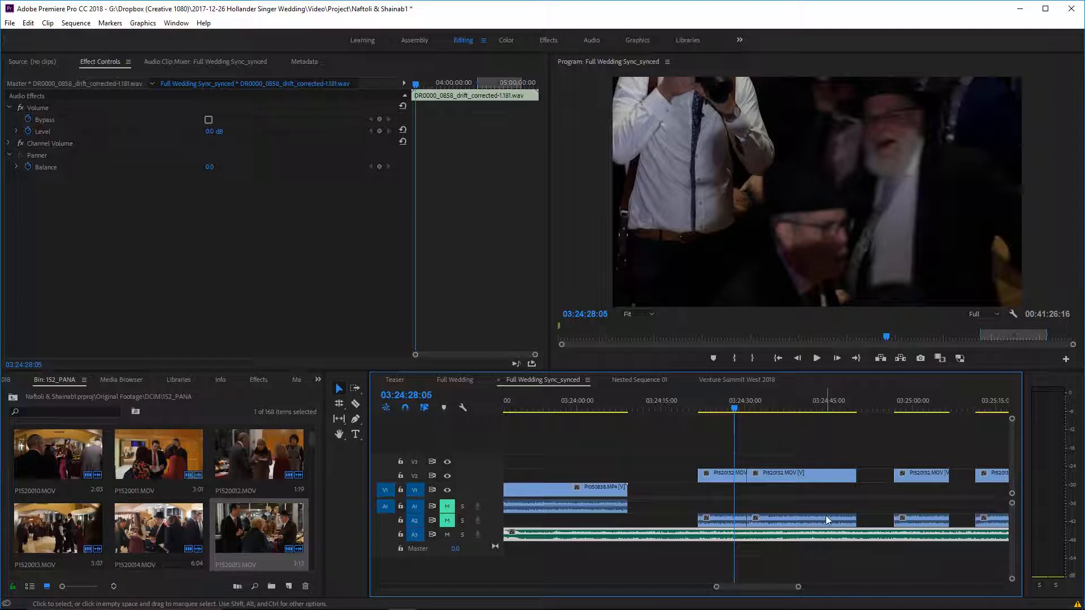
pyautogui.click(447, 521)
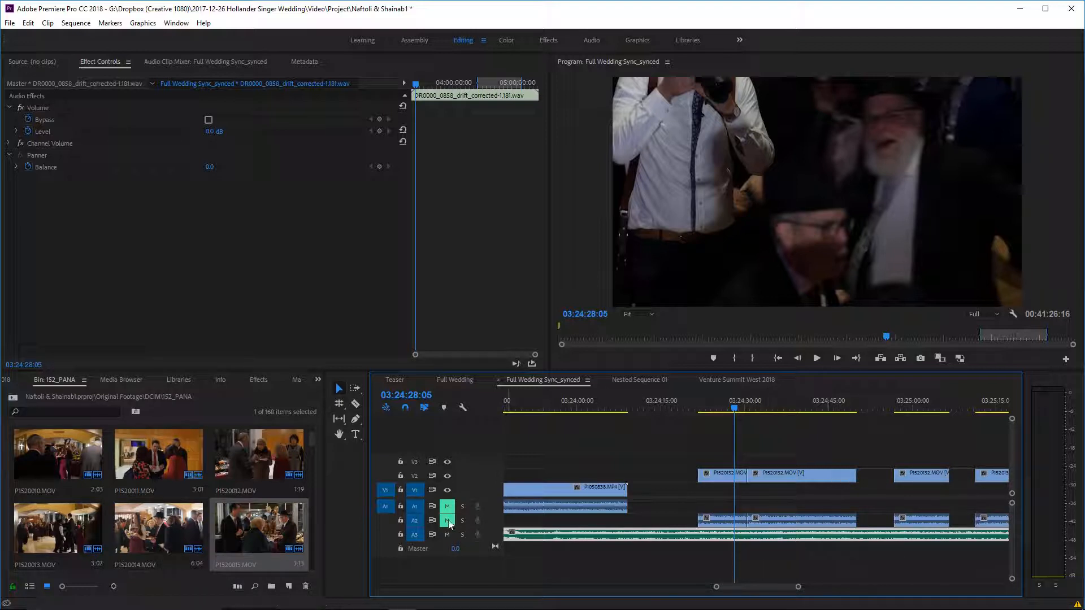
pyautogui.click(771, 516)
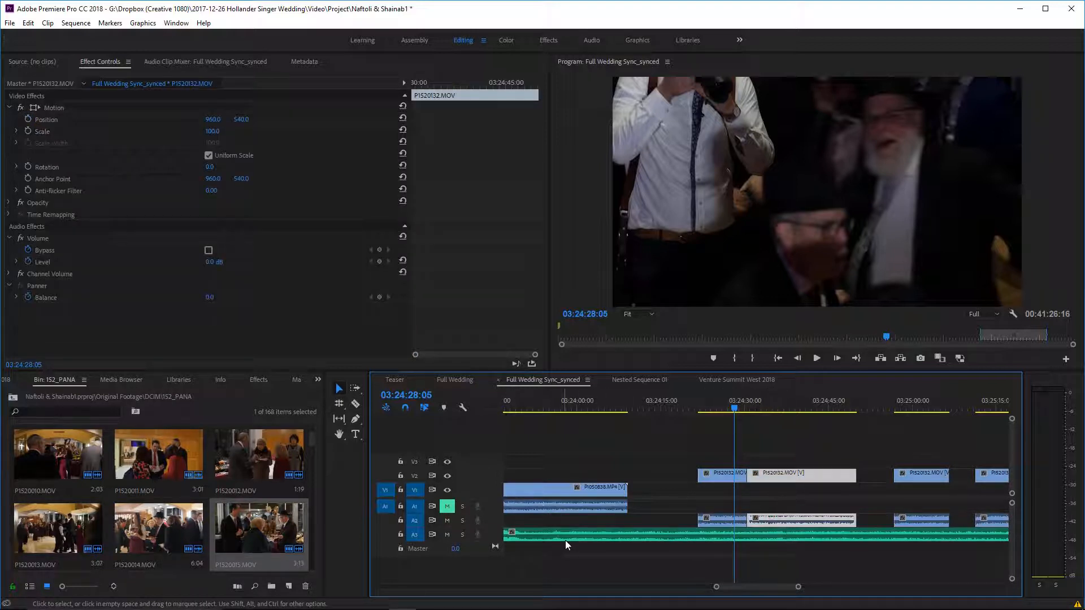
pyautogui.click(797, 542)
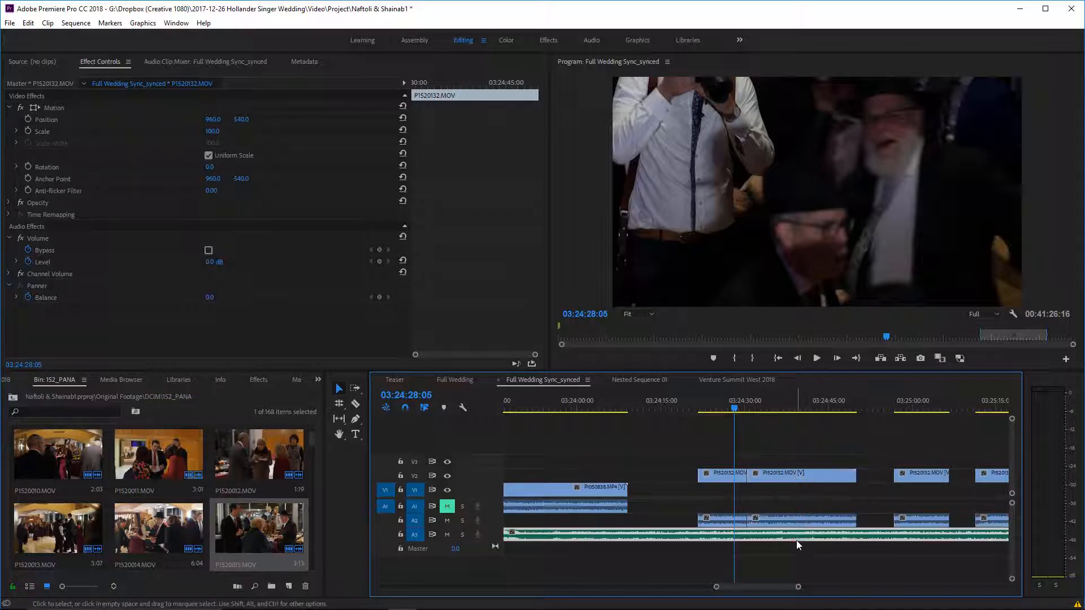
pyautogui.click(798, 519)
pyautogui.click(449, 521)
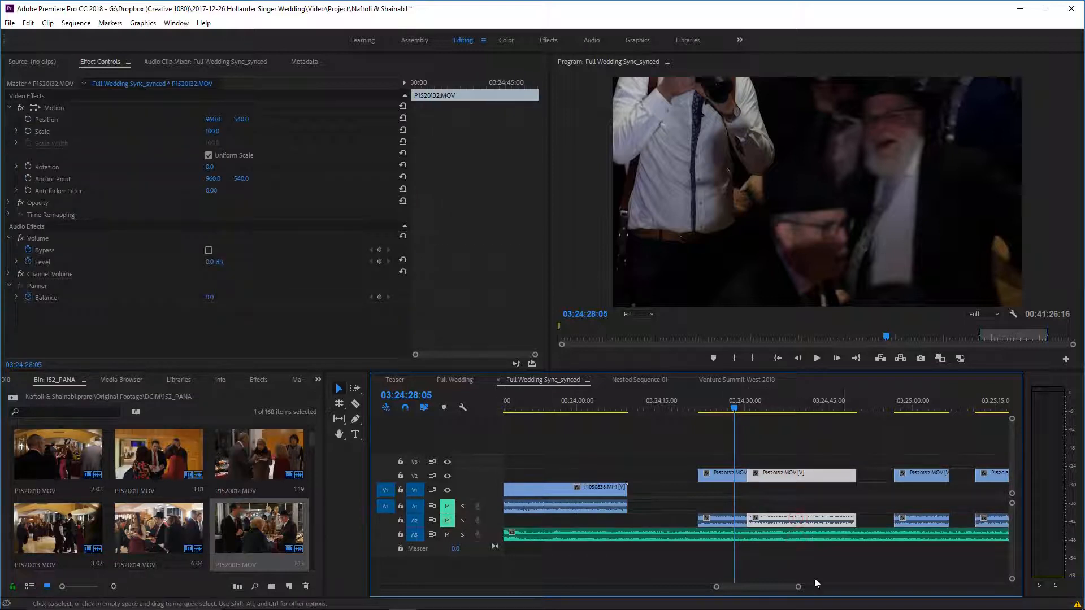
# Try laying a long copy of the first P1520132.MOV clip's audio on A4, running beneath the following clips.
pyautogui.scroll(-5, 802, 588)
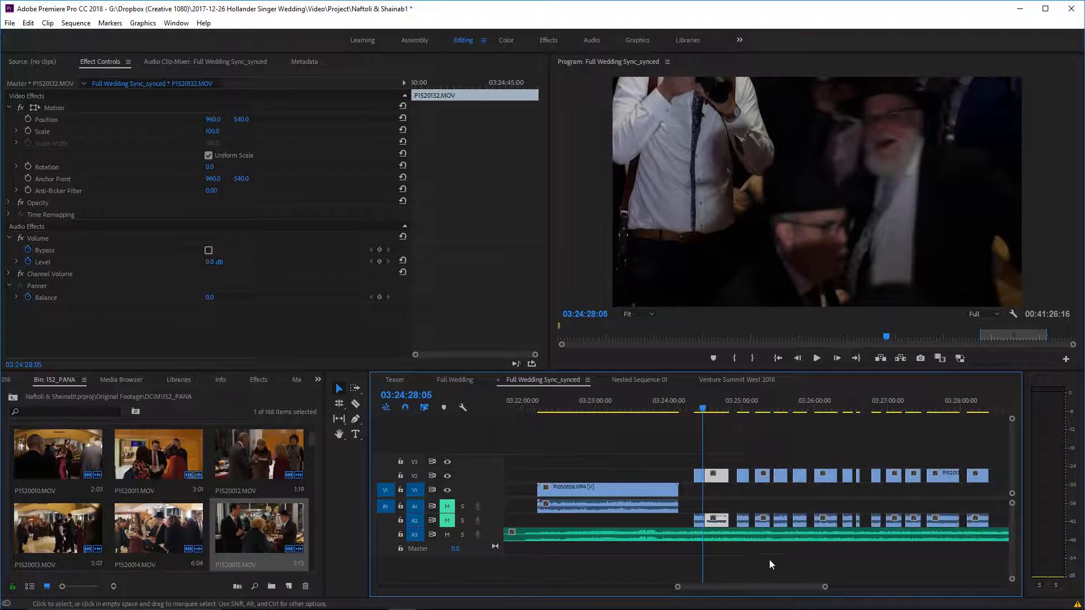
pyautogui.scroll(-3, 769, 560)
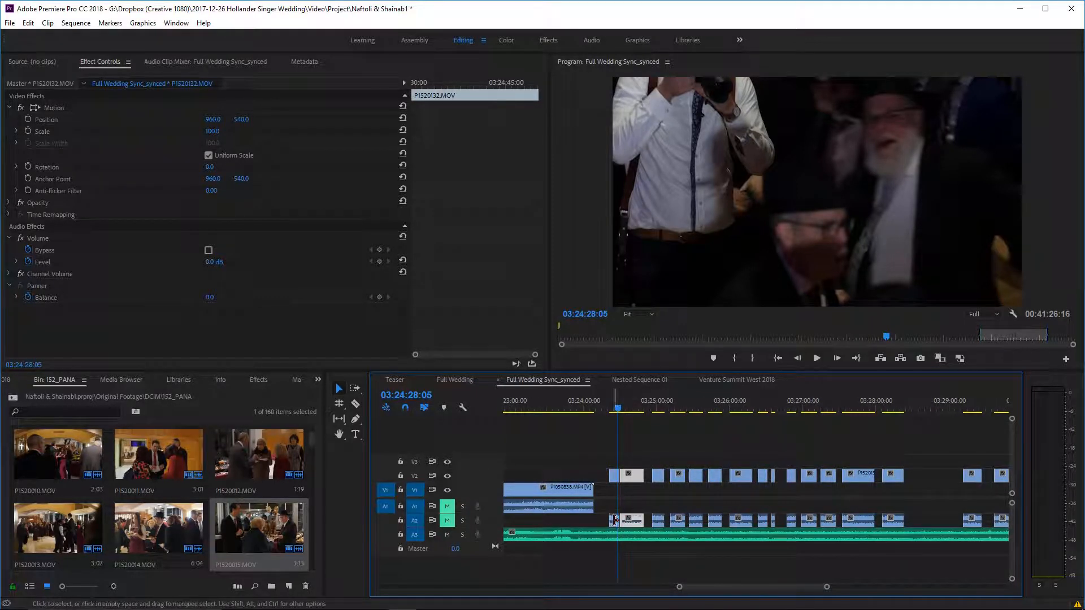
pyautogui.click(648, 540)
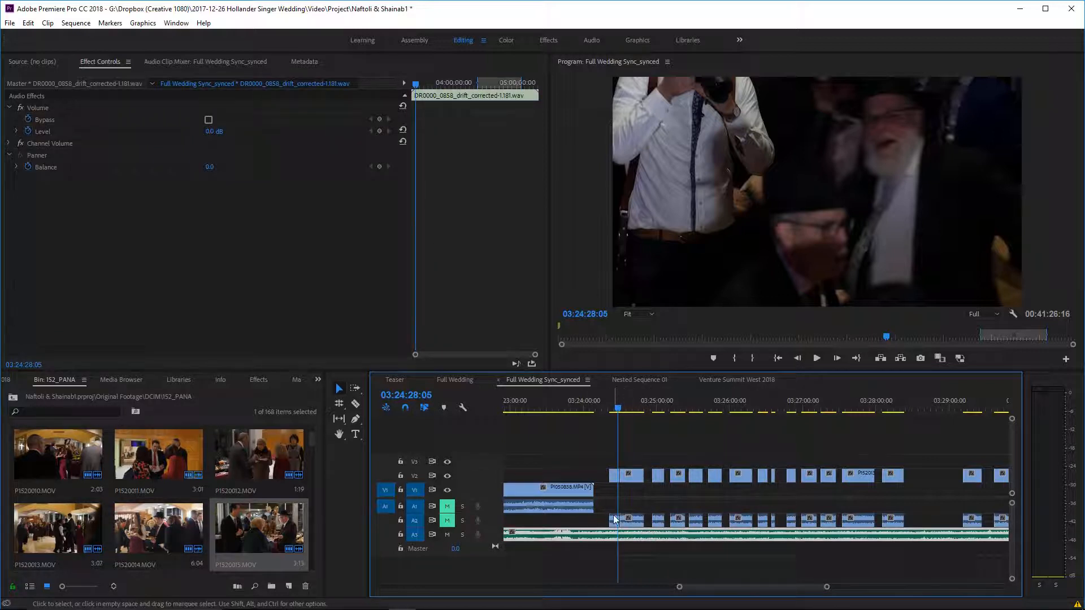
pyautogui.moveTo(615, 518); pyautogui.dragTo(979, 547)
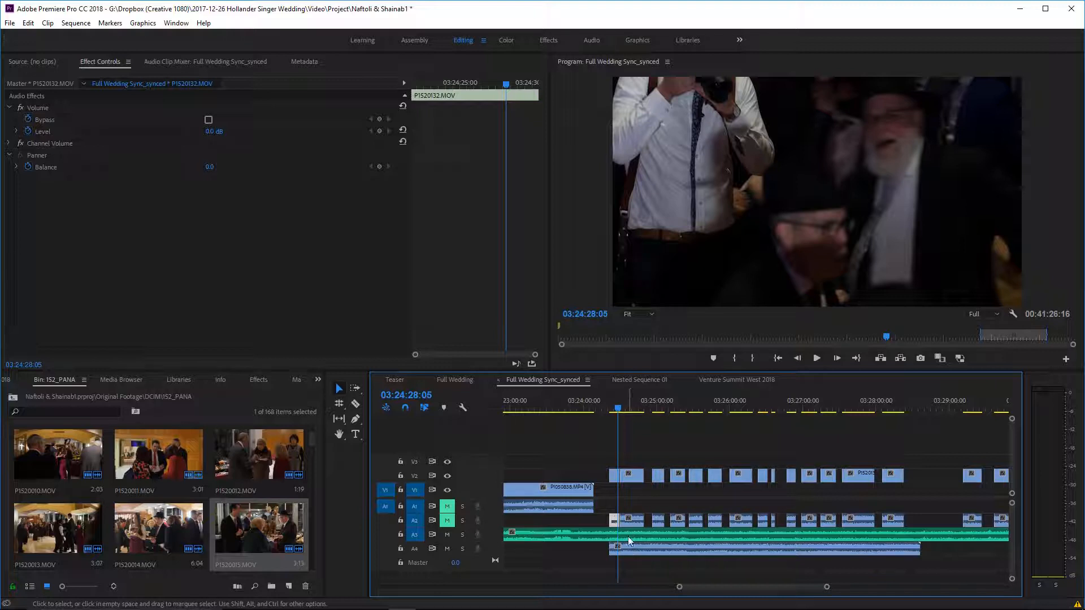
pyautogui.click(766, 550)
pyautogui.click(760, 534)
# Undo the long audio placement on A4 and the last move of the second P1520132.MOV clip.
pyautogui.hotkey('ctrl', 'z')
pyautogui.hotkey('ctrl', 'z')
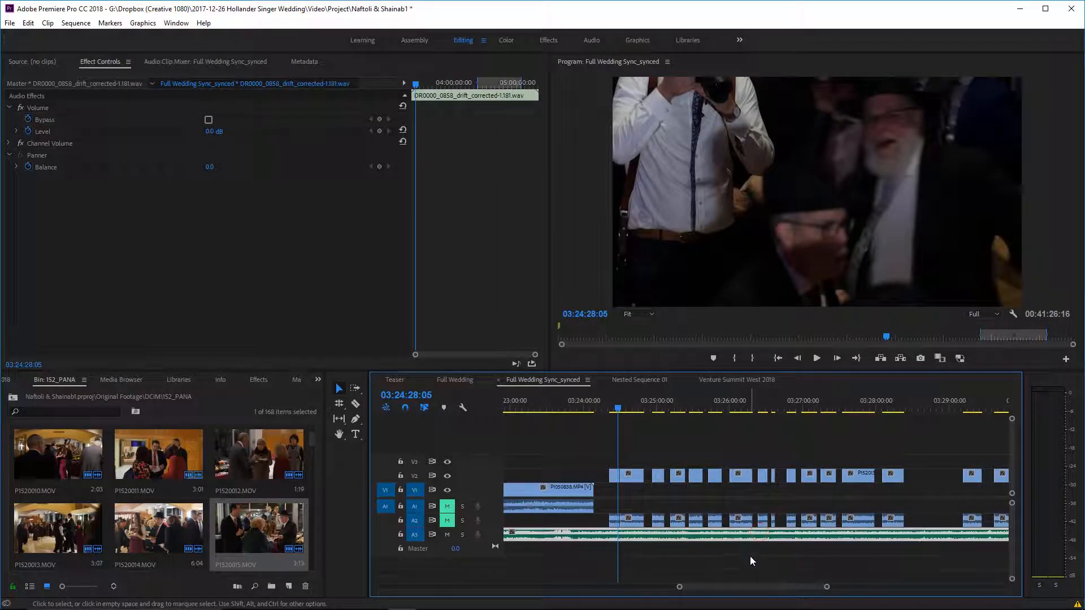
pyautogui.hotkey('ctrl', 'z')
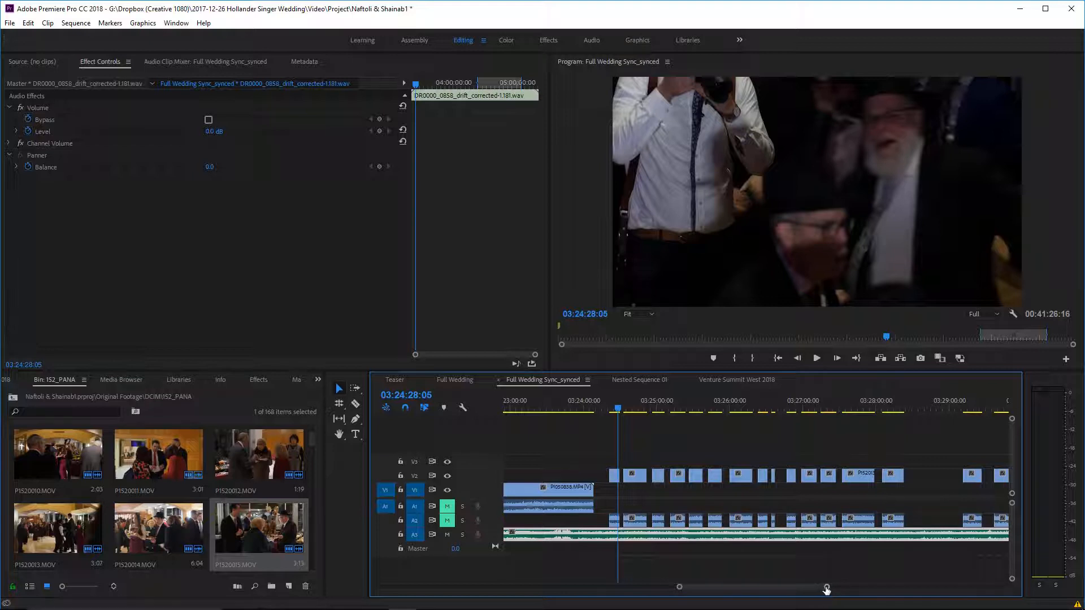
# Move the second P1520132.MOV clip earlier to meet the first and play from 03:24:28:05, stopping at 03:24:48:00.
pyautogui.moveTo(826, 588); pyautogui.dragTo(799, 586)
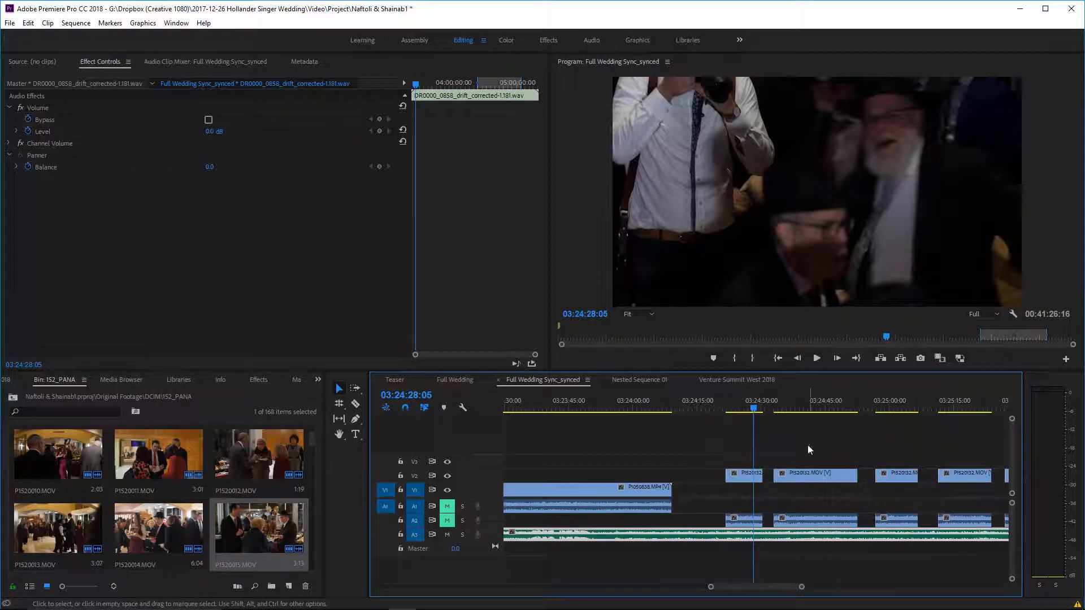
pyautogui.click(810, 475)
pyautogui.press('space')
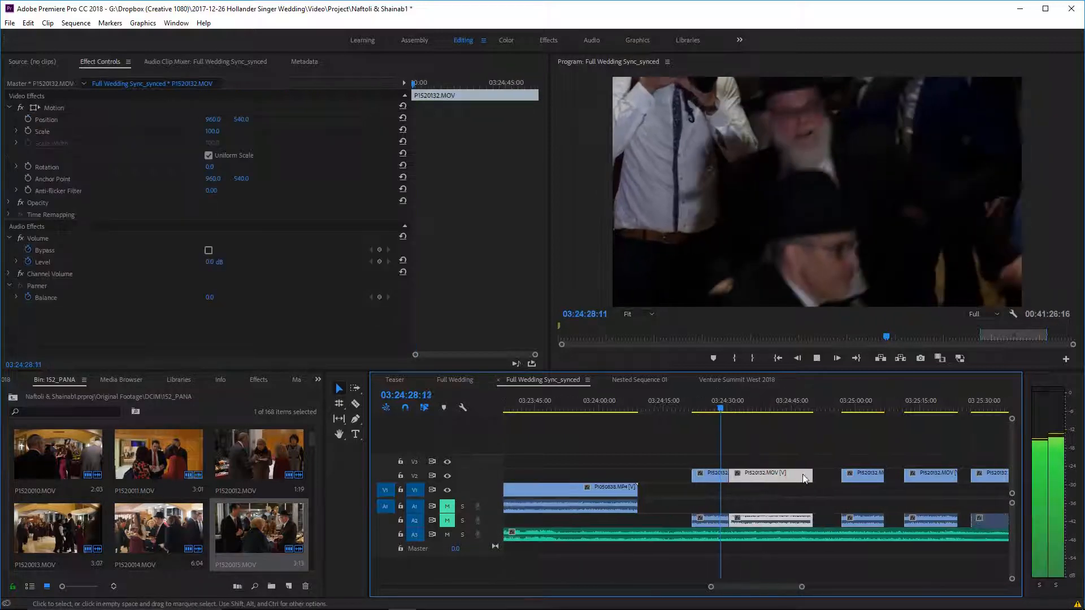
pyautogui.moveTo(802, 587); pyautogui.dragTo(781, 586)
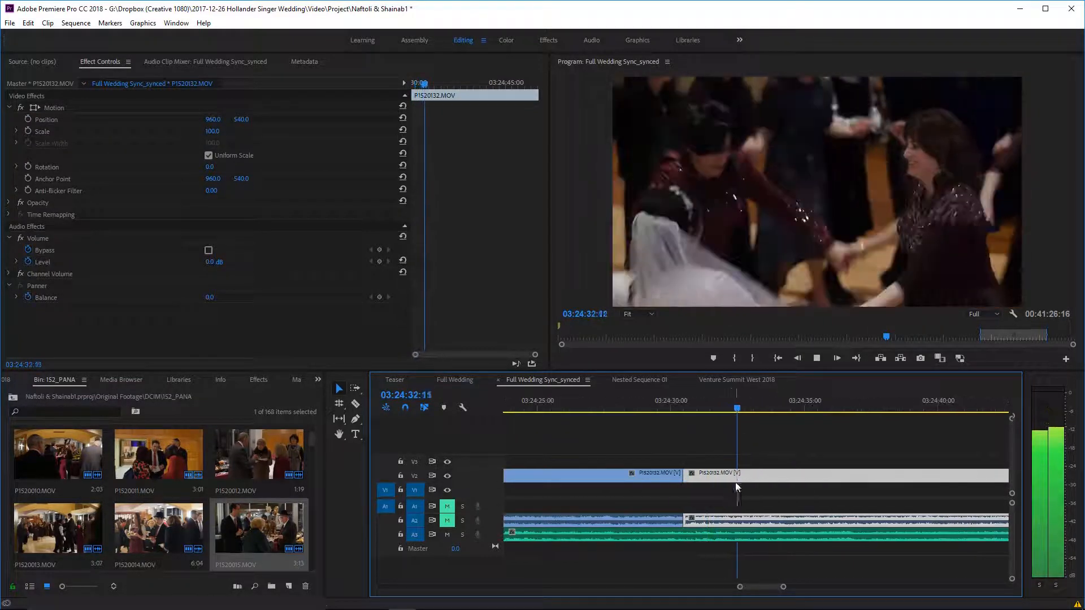
pyautogui.moveTo(784, 586); pyautogui.dragTo(812, 587)
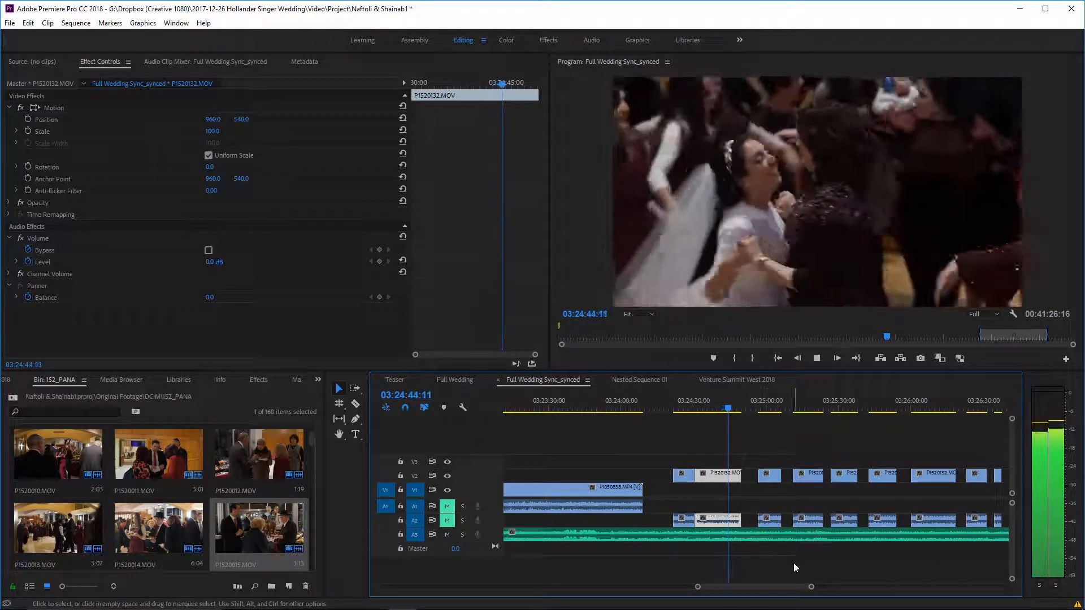
pyautogui.moveTo(812, 589); pyautogui.dragTo(794, 588)
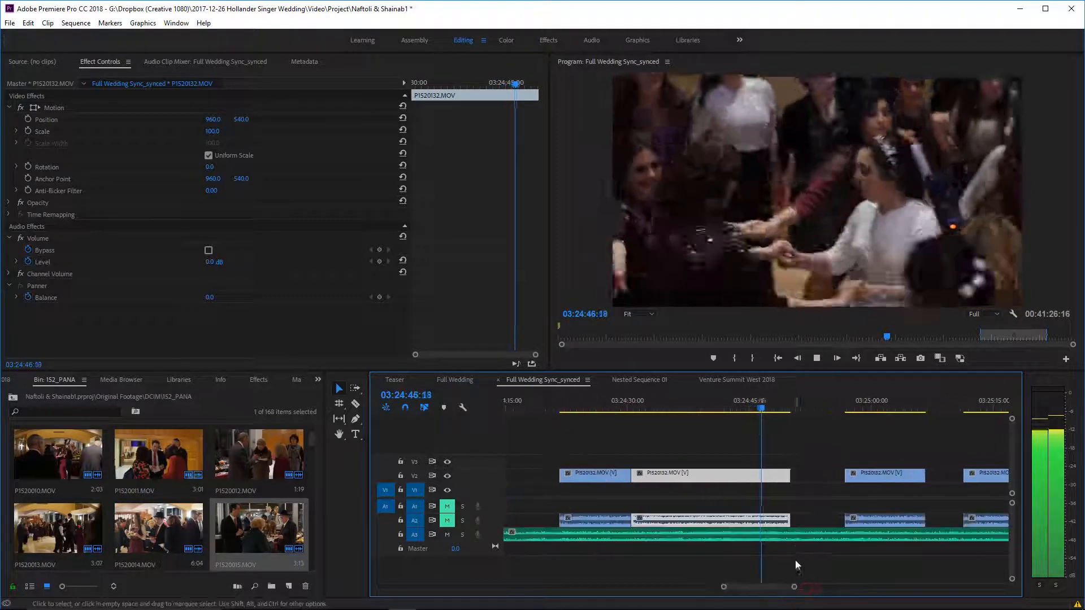
pyautogui.press('space')
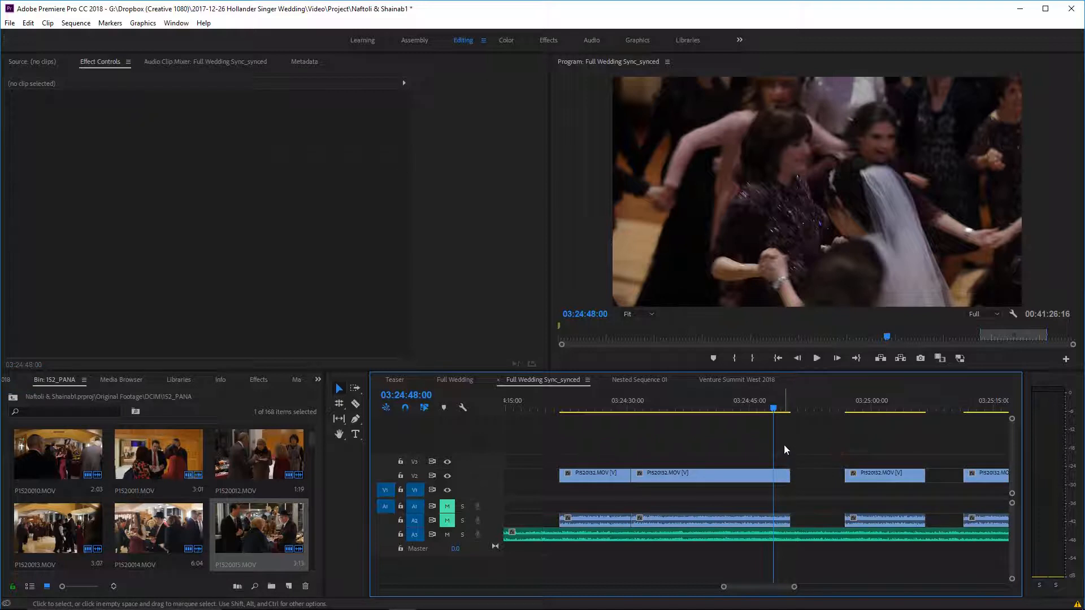
# Trim the end of the second P1520132.MOV clip to 03:24:48:00 and move the third clip earlier to meet it.
pyautogui.click(780, 471)
pyautogui.moveTo(780, 472); pyautogui.dragTo(774, 475)
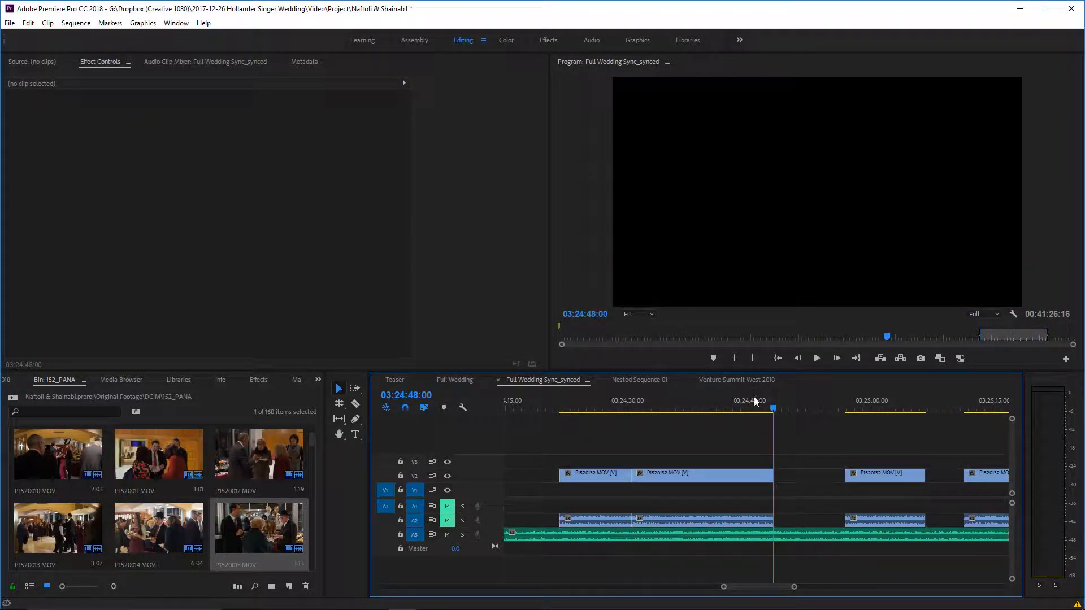
pyautogui.moveTo(869, 481); pyautogui.dragTo(798, 481)
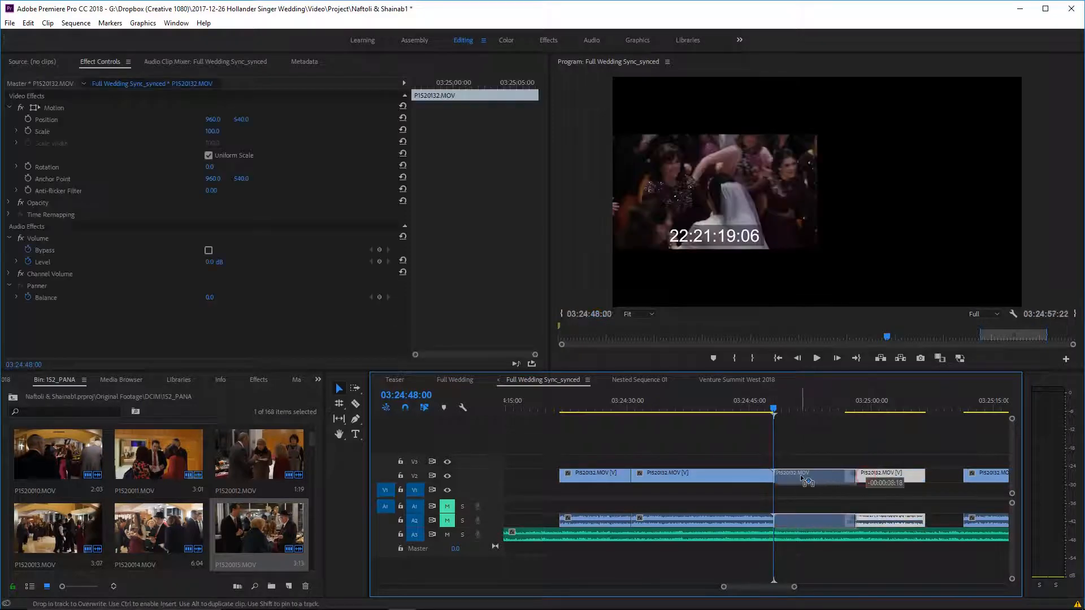
# Play across the trimmed join until 03:24:59:10 and try to extend the end of the third P1520132.MOV clip.
pyautogui.click(757, 408)
pyautogui.press('space')
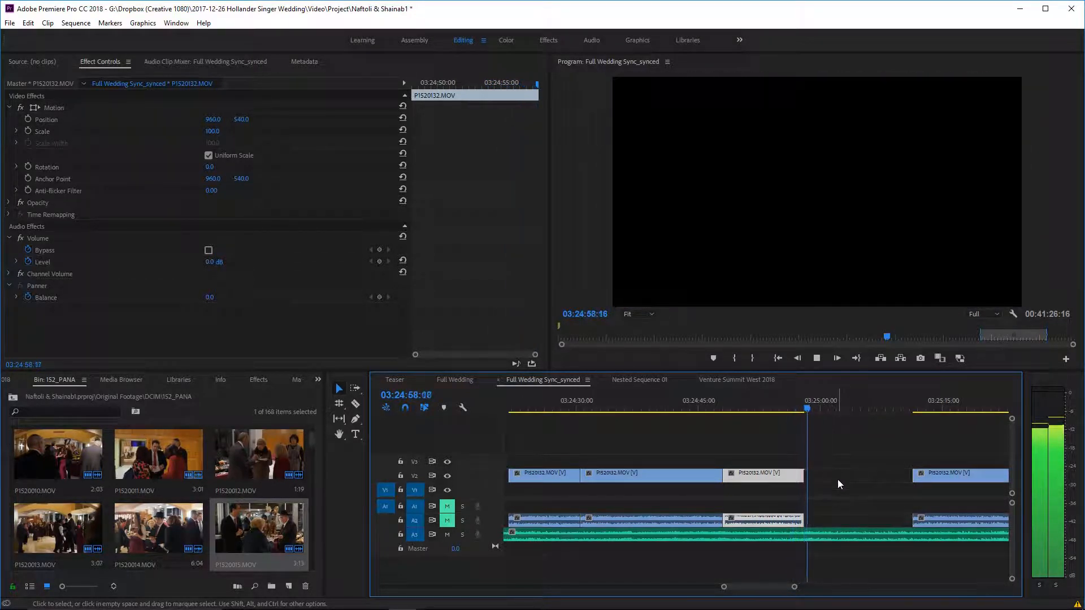
pyautogui.moveTo(811, 480); pyautogui.dragTo(813, 475)
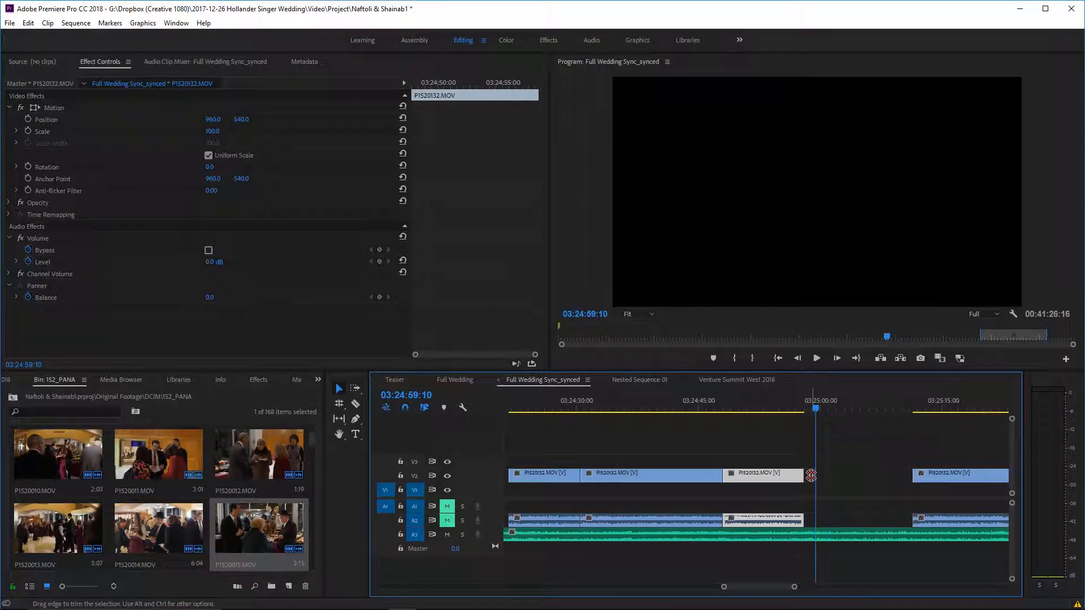
# Undo the third P1520132.MOV clip's move and restore the second clip's end to its full length.
pyautogui.hotkey('ctrl', 'z')
pyautogui.hotkey('ctrl', 'z')
pyautogui.moveTo(722, 477); pyautogui.dragTo(739, 478)
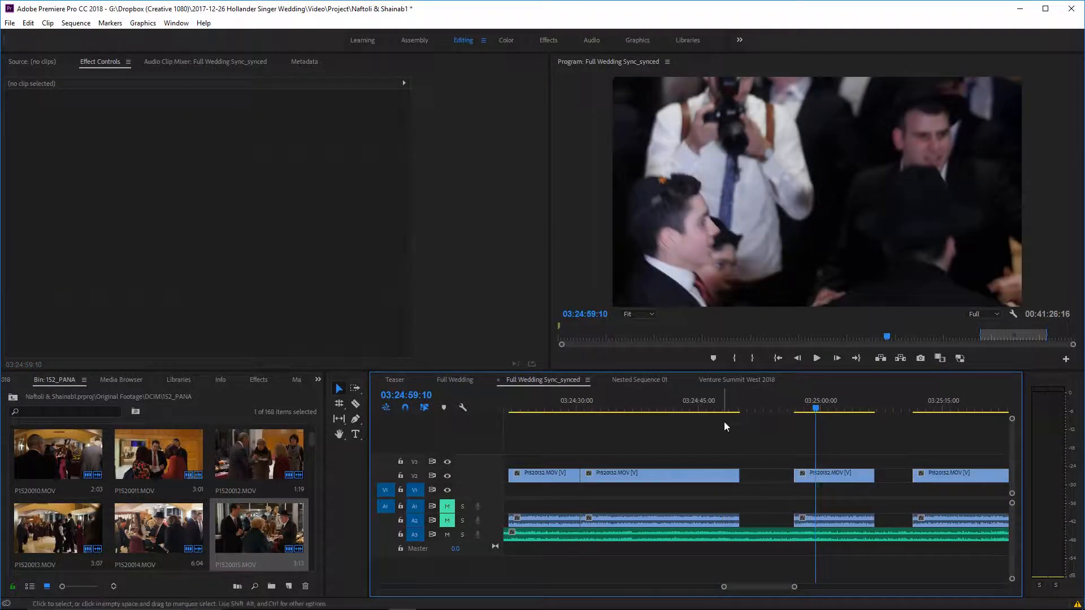
# Move the third P1520132.MOV clip slightly earlier and briefly play the end of the second clip.
pyautogui.moveTo(830, 477); pyautogui.dragTo(823, 477)
pyautogui.click(720, 404)
pyautogui.press('space')
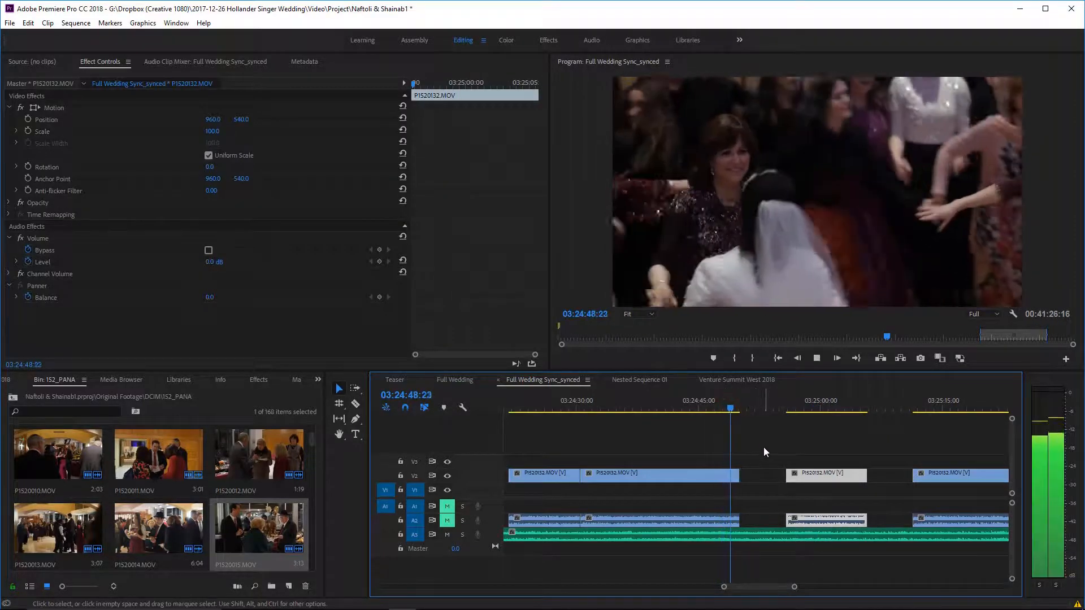
pyautogui.press('space')
# Check the frame at 03:25:12:23, and play the end of the second P1520132.MOV clip from 03:24:46:05 to 03:24:49:10.
pyautogui.click(925, 406)
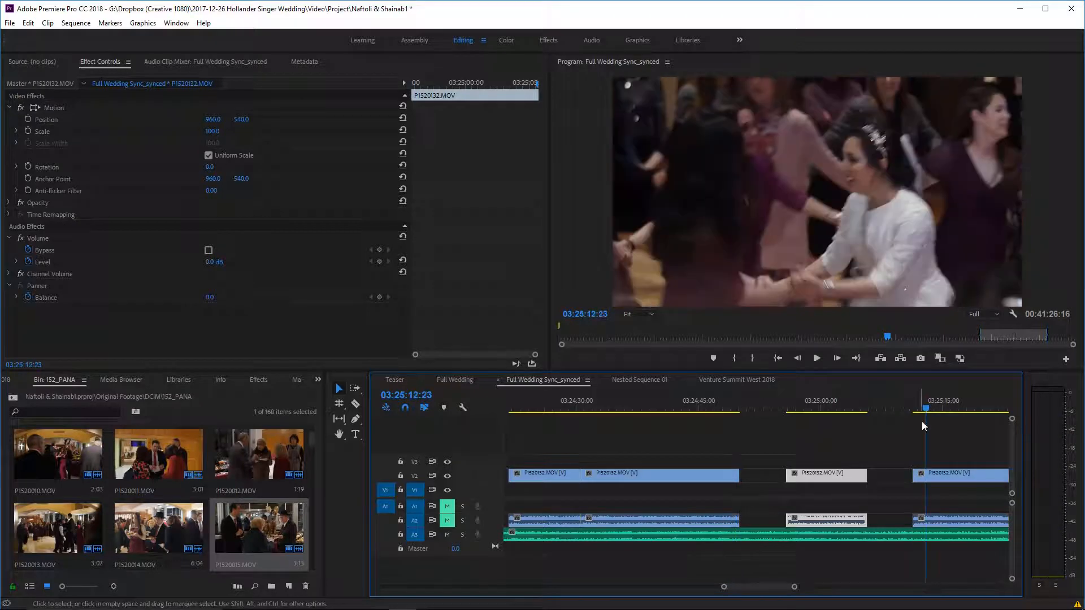
pyautogui.click(709, 406)
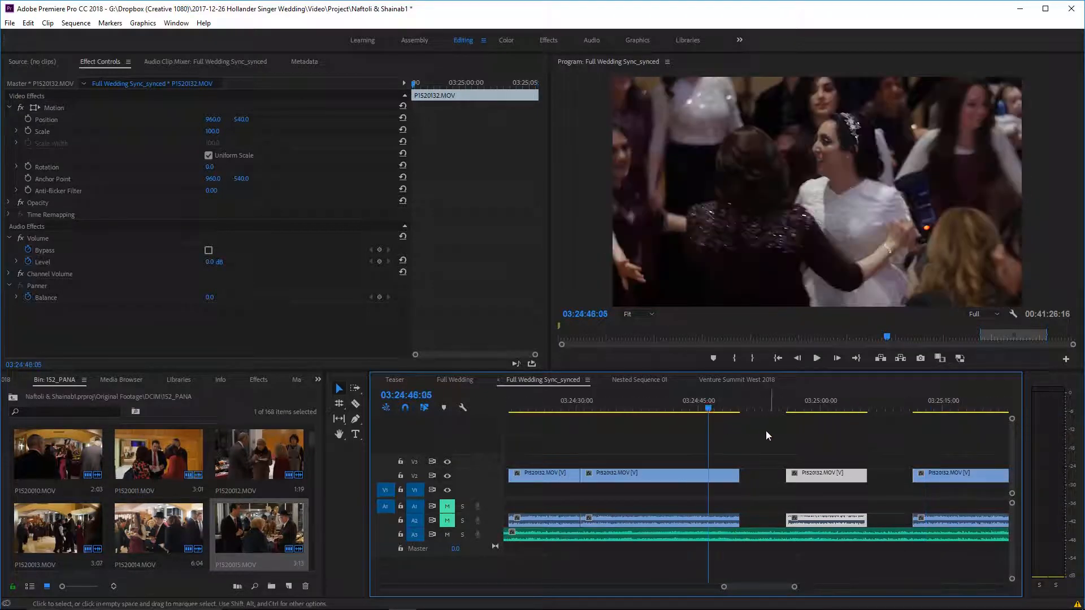
pyautogui.press('space')
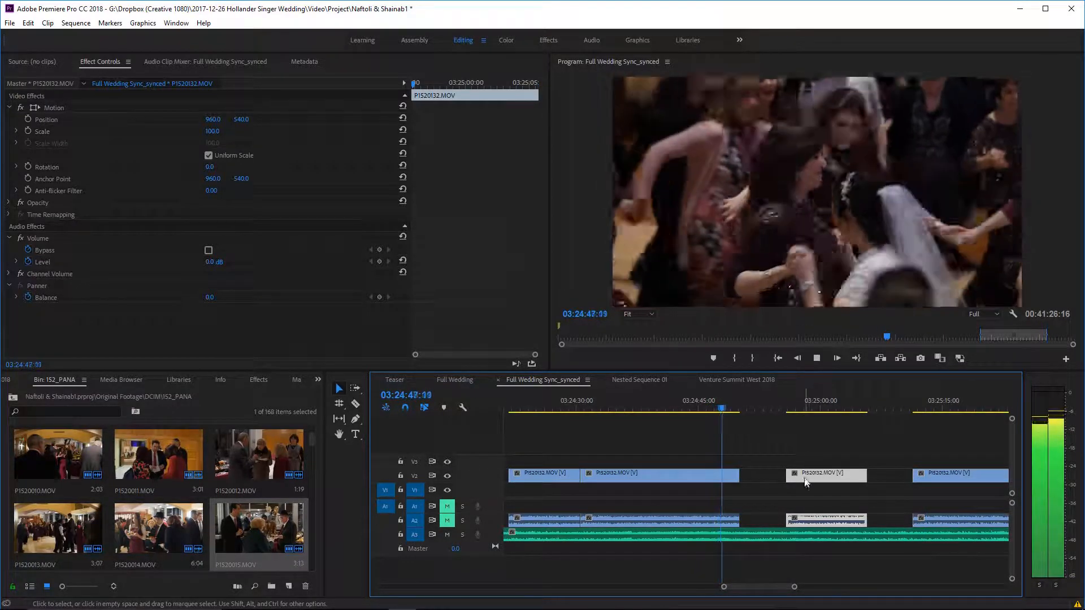
pyautogui.press('space')
# Move the third P1520132.MOV clip earlier to meet the end of the second and play it through to 03:24:59:10.
pyautogui.press('space')
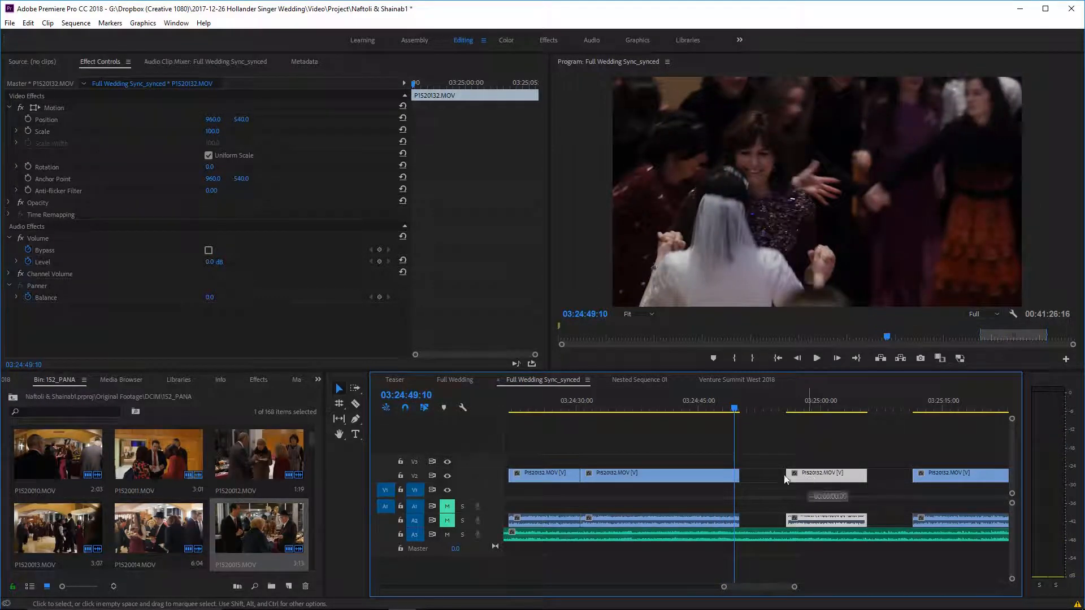
pyautogui.moveTo(808, 473); pyautogui.dragTo(755, 477)
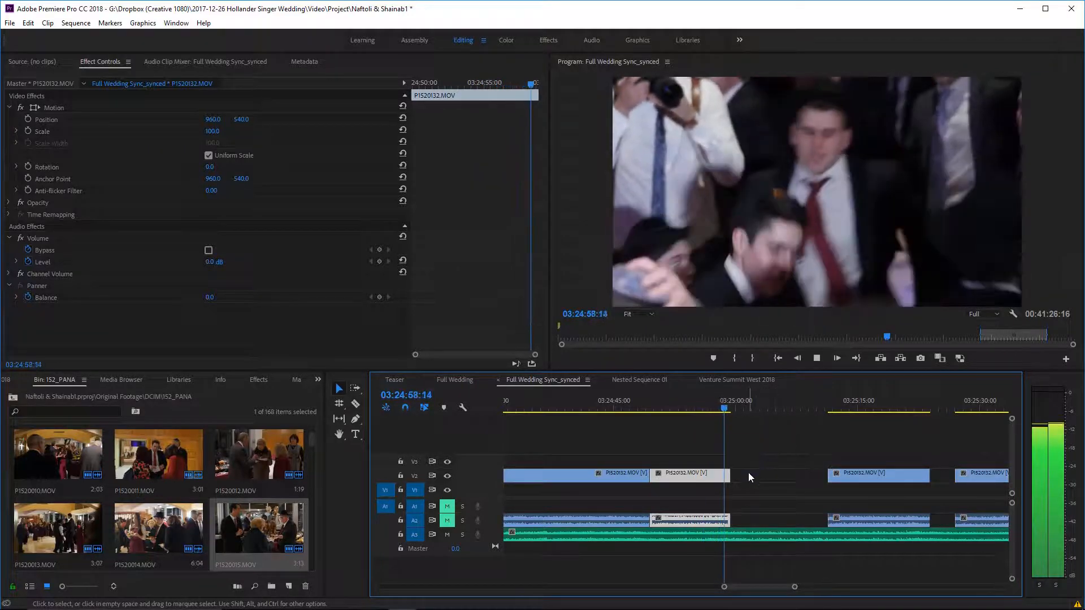
pyautogui.press('space')
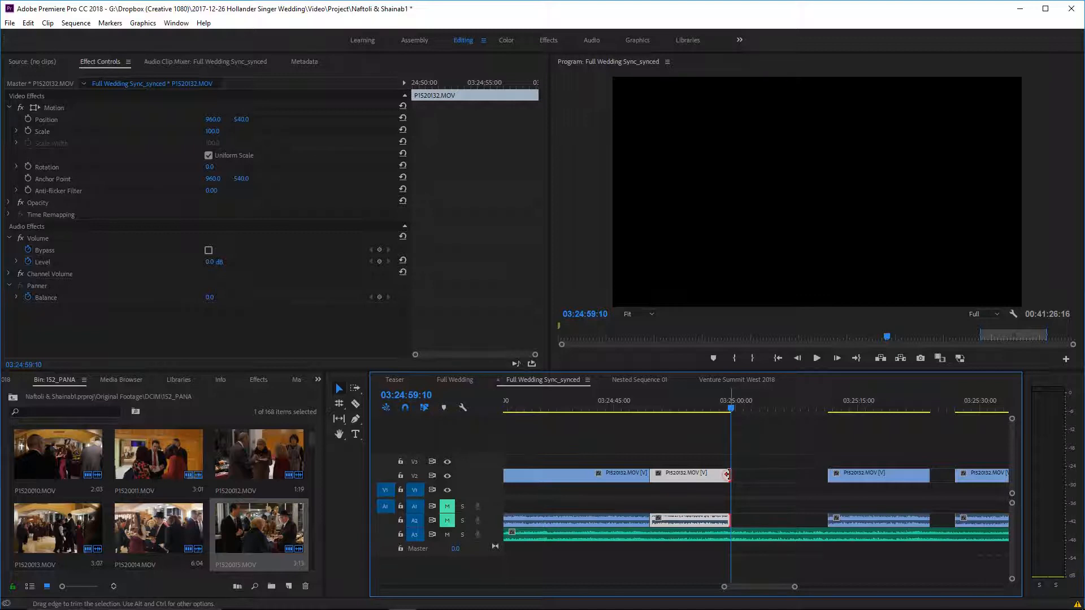
# Try to extend the end of the third P1520132.MOV clip and the end of the second one.
pyautogui.moveTo(729, 475); pyautogui.dragTo(732, 476)
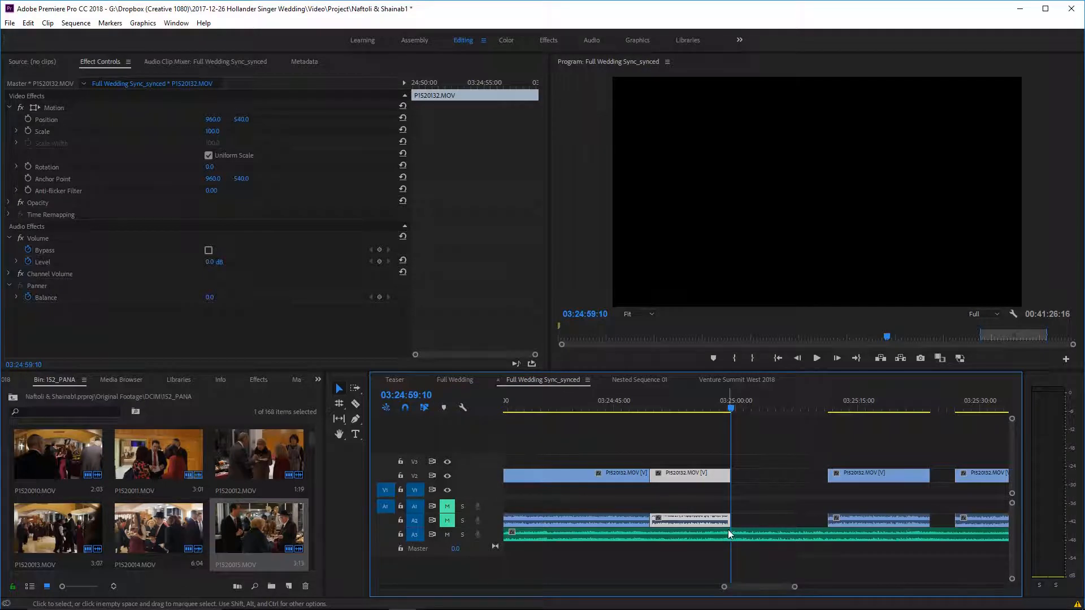
pyautogui.click(616, 474)
pyautogui.scroll(2, 616, 474)
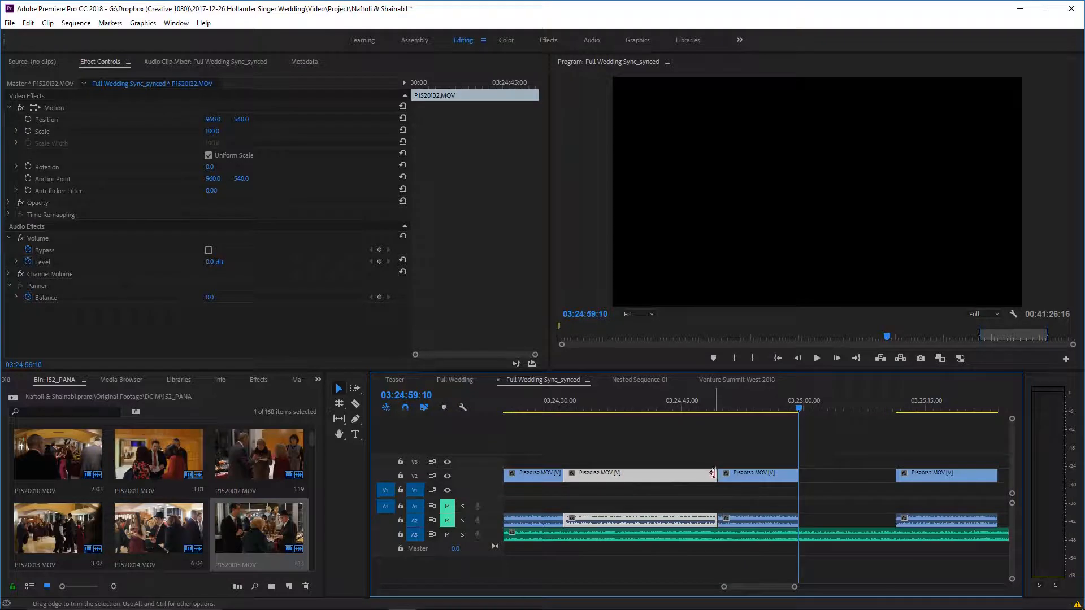
pyautogui.moveTo(716, 475); pyautogui.dragTo(717, 479)
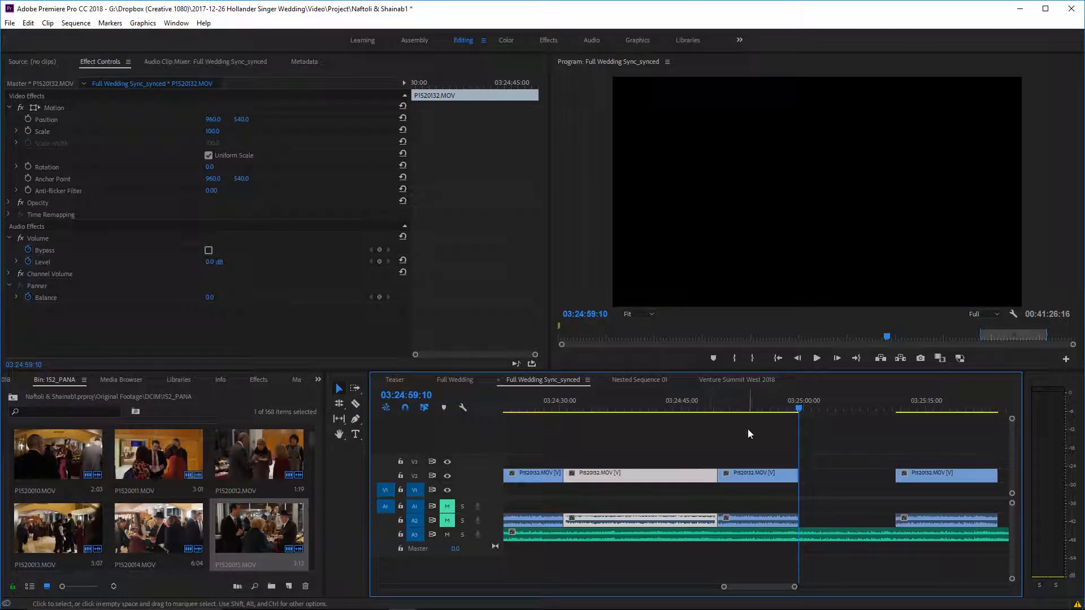
pyautogui.scroll(-2, 790, 478)
# Clear the selection and play across the join of the second and third P1520132.MOV clips from 03:24:48:17 to 03:24:50:16.
pyautogui.click(647, 418)
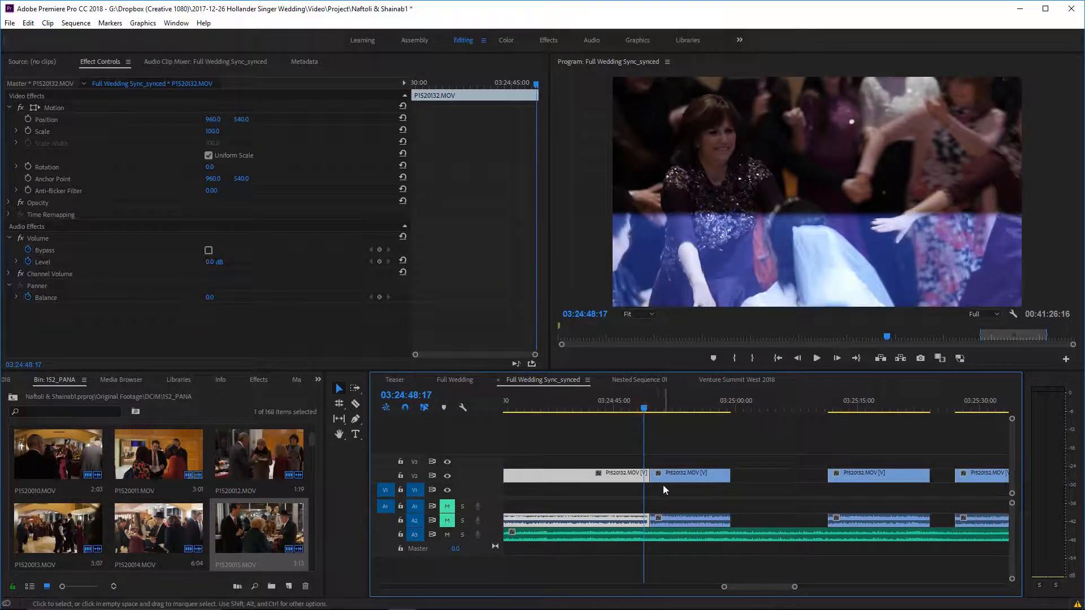
pyautogui.click(675, 446)
pyautogui.press('space')
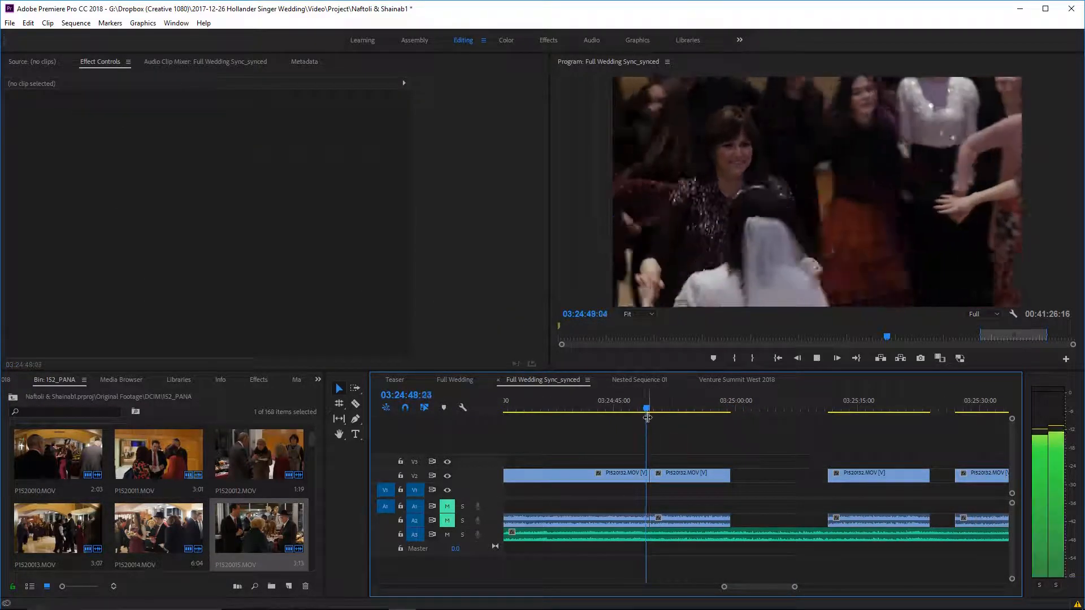
pyautogui.scroll(-1, 703, 442)
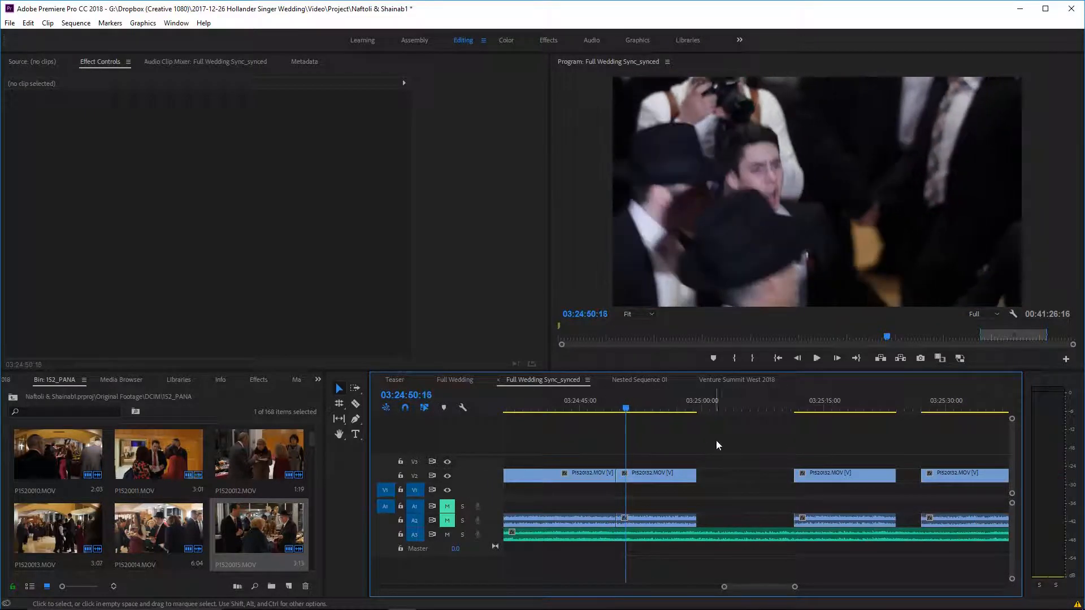
# Play the end of the third P1520132.MOV clip to 03:24:59:12 and the start of the fourth to about 03:25:12:15.
pyautogui.click(690, 404)
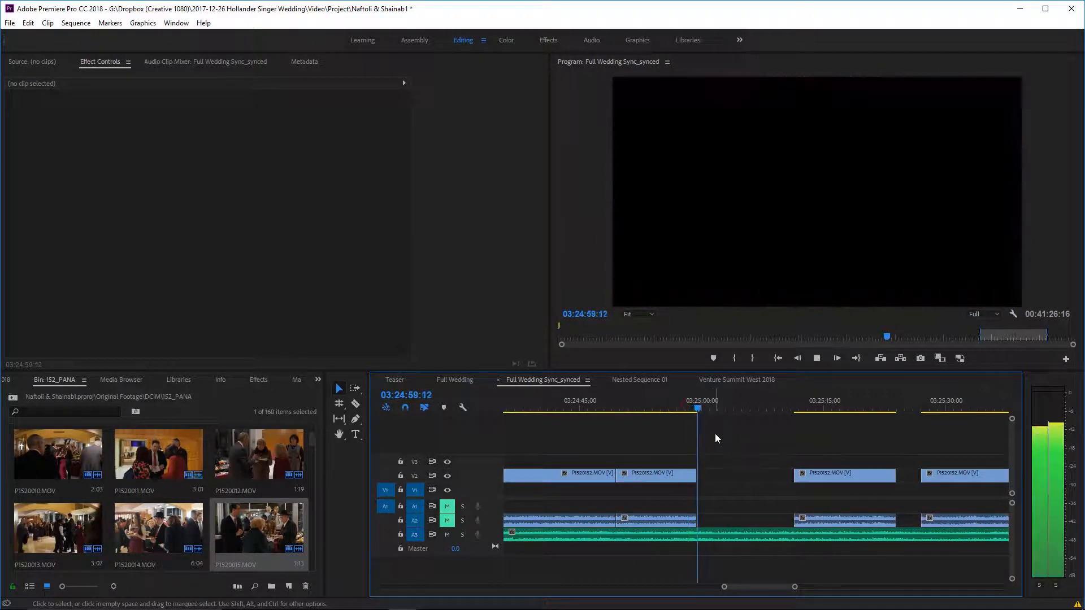
pyautogui.click(798, 408)
pyautogui.press('space')
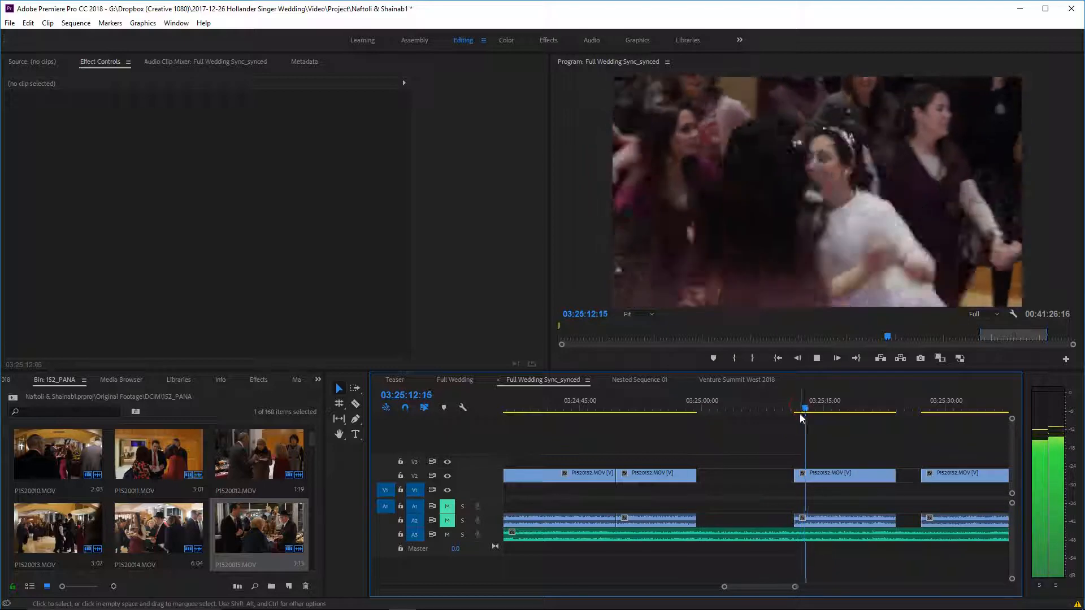
# Move the fourth P1520132.MOV clip earlier to meet the end of the third and play across the join from 03:24:58:20.
pyautogui.moveTo(795, 587); pyautogui.dragTo(802, 587)
pyautogui.moveTo(768, 476); pyautogui.dragTo(716, 479)
pyautogui.click(685, 408)
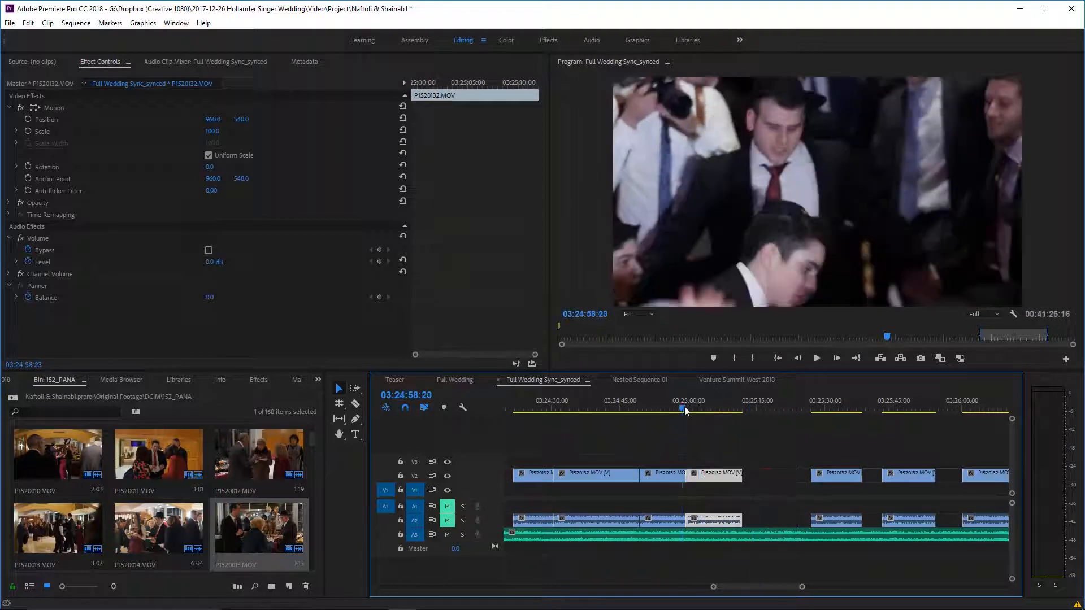
pyautogui.press('space')
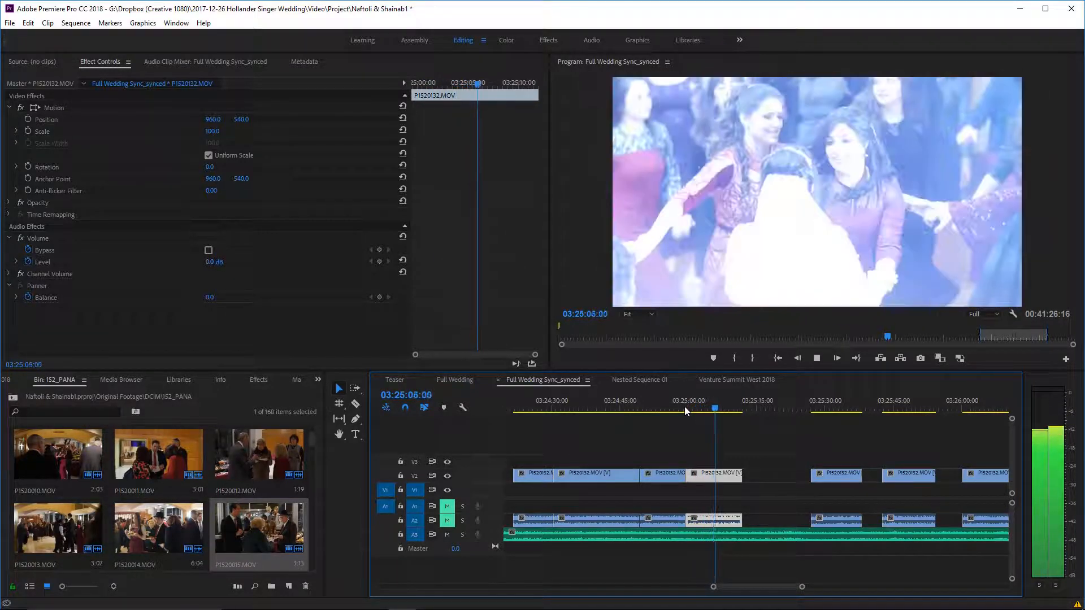
# Stop playback near the end of the fourth P1520132.MOV clip and trim its end to 03:25:10:23.
pyautogui.scroll(-1, 722, 470)
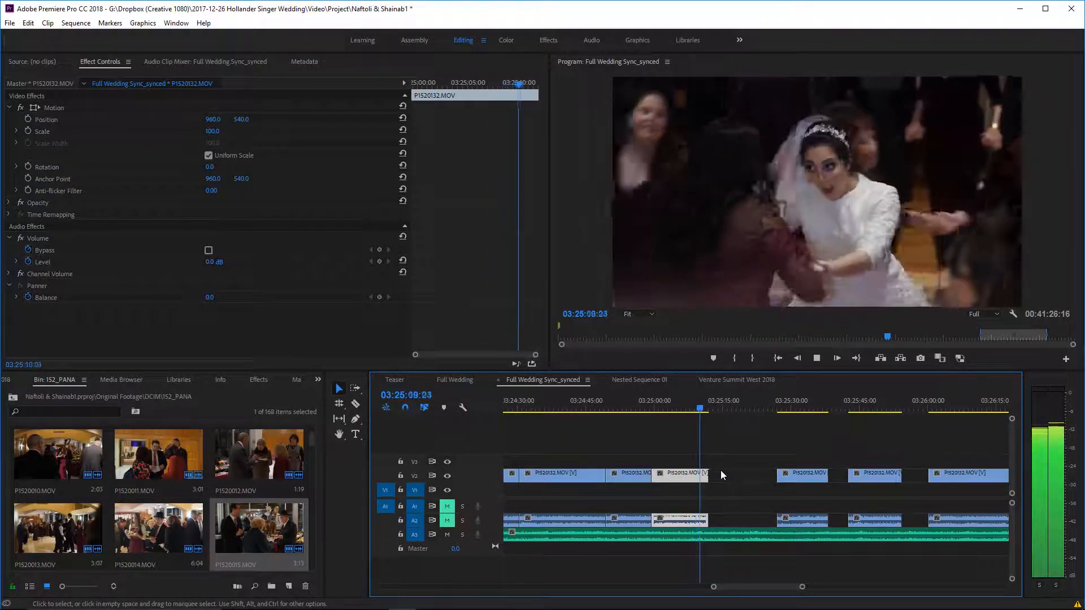
pyautogui.press('space')
pyautogui.moveTo(712, 473); pyautogui.dragTo(709, 471)
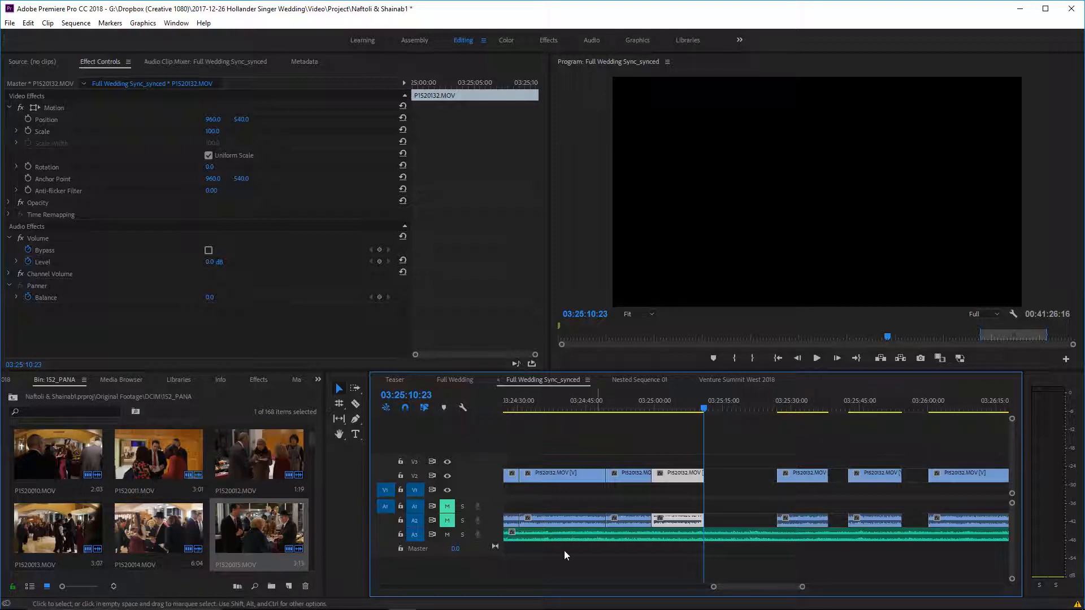
# Clear the selection and examine the gaps between the remaining P1520132.MOV clips, checking the frames at 03:30:51:11, 03:25:13:10 and 03:25:18:07.
pyautogui.moveTo(804, 590); pyautogui.dragTo(824, 588)
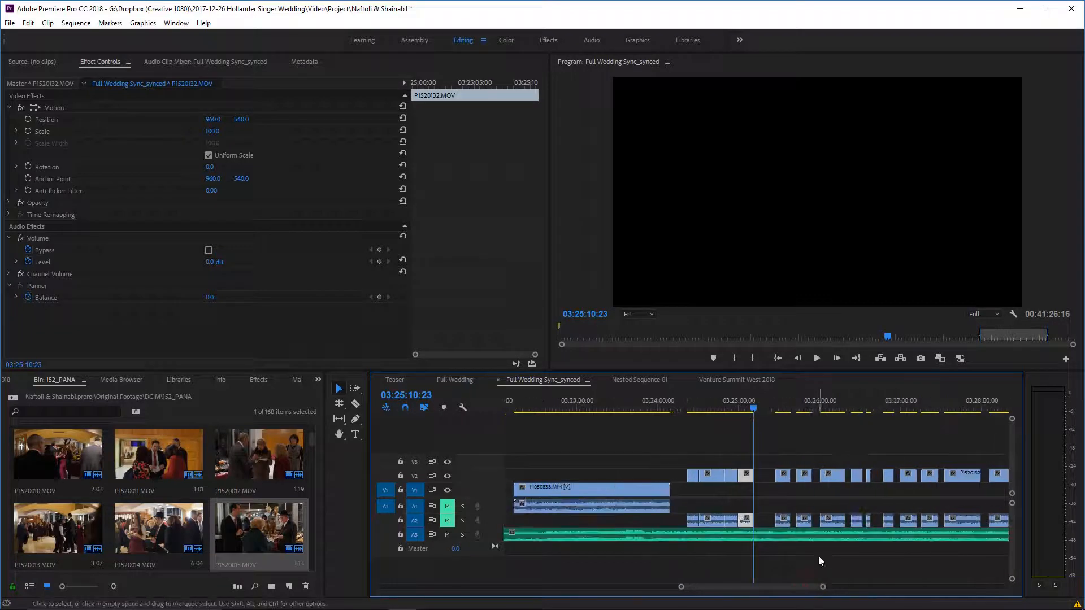
pyautogui.click(761, 450)
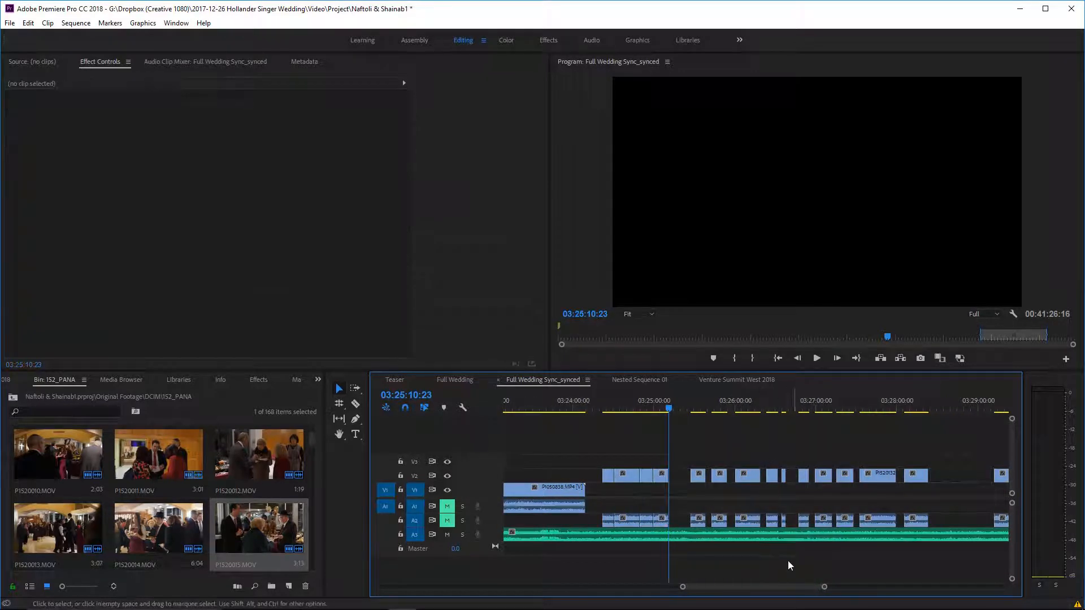
pyautogui.moveTo(825, 589); pyautogui.dragTo(710, 517)
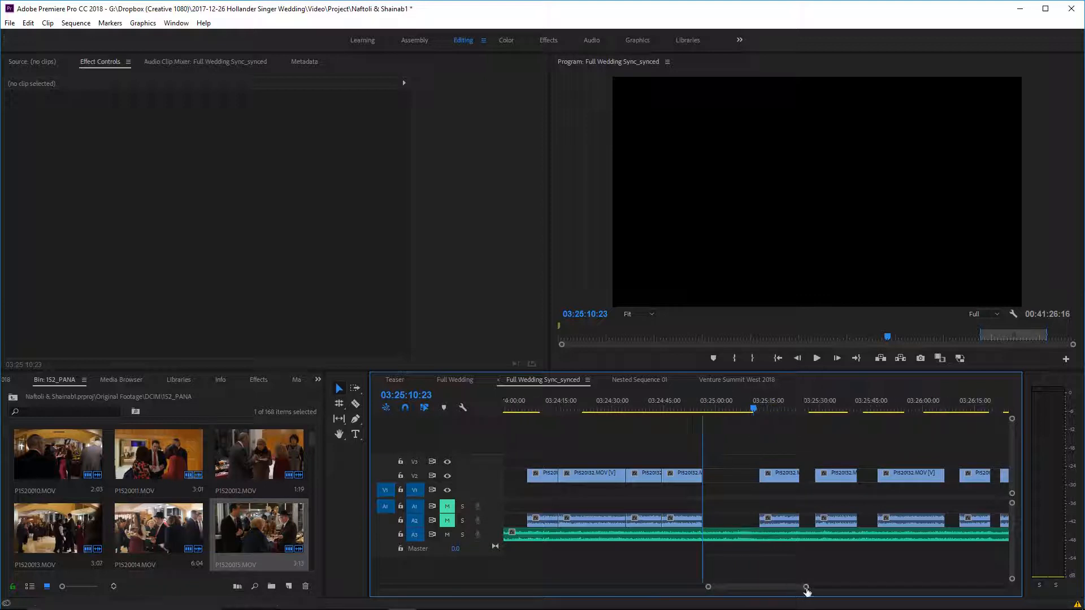
pyautogui.moveTo(806, 587); pyautogui.dragTo(842, 588)
pyautogui.scroll(-3, 660, 475)
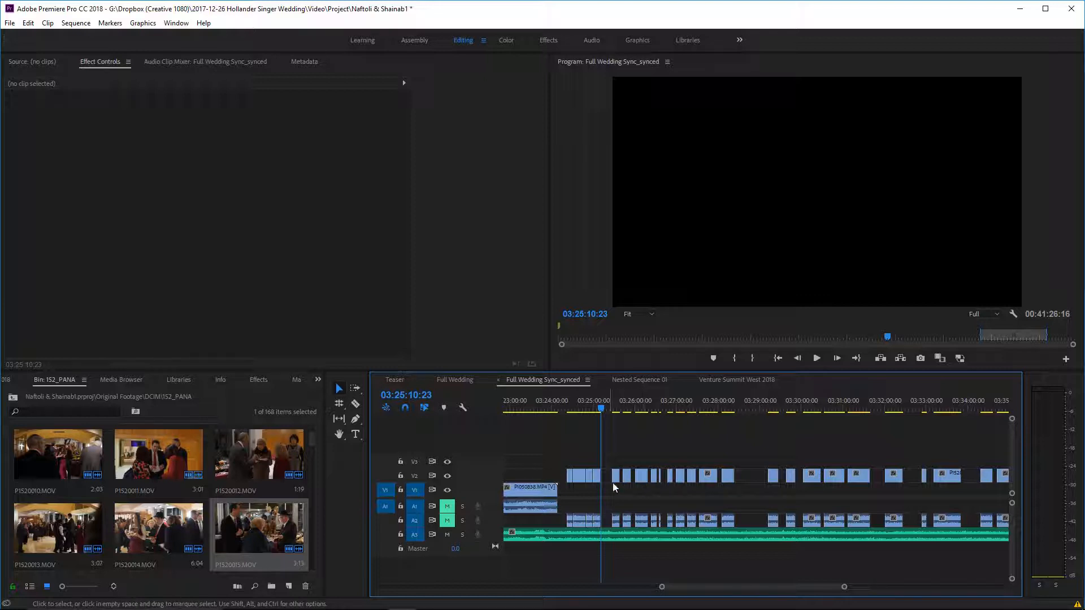
pyautogui.moveTo(589, 405)
pyautogui.mouseDown()
pyautogui.moveTo(598, 405)
pyautogui.moveTo(589, 406)
pyautogui.mouseUp()
pyautogui.click(839, 408)
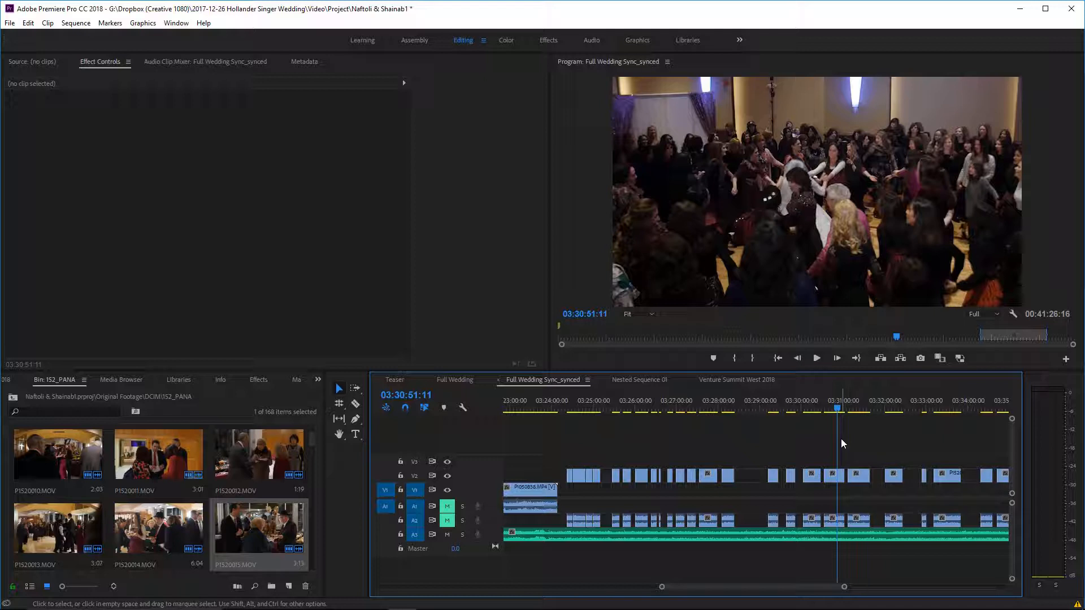
pyautogui.click(842, 475)
pyautogui.click(603, 405)
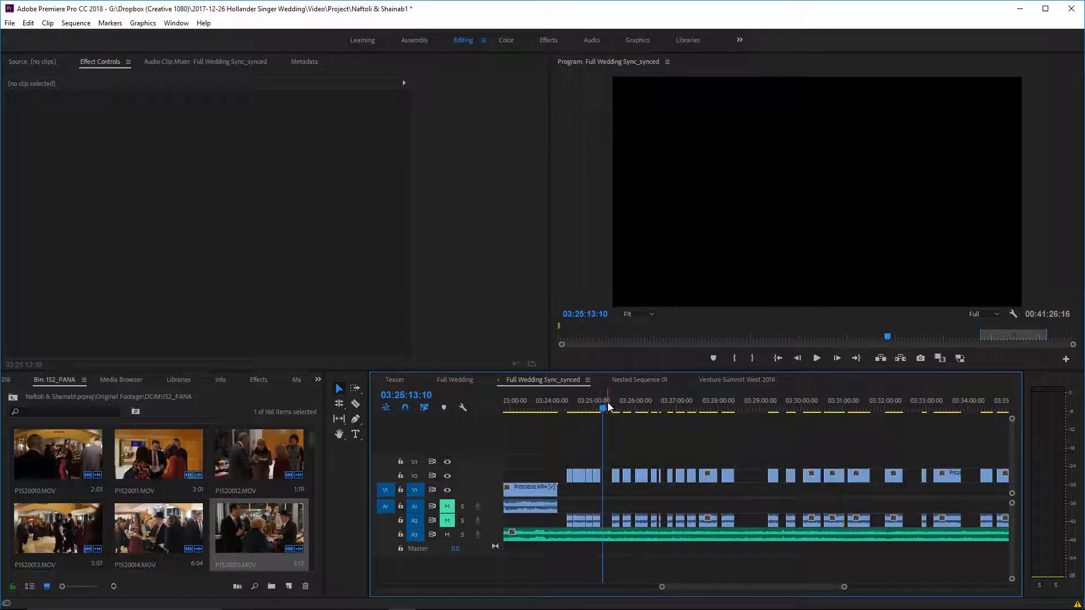
pyautogui.click(607, 405)
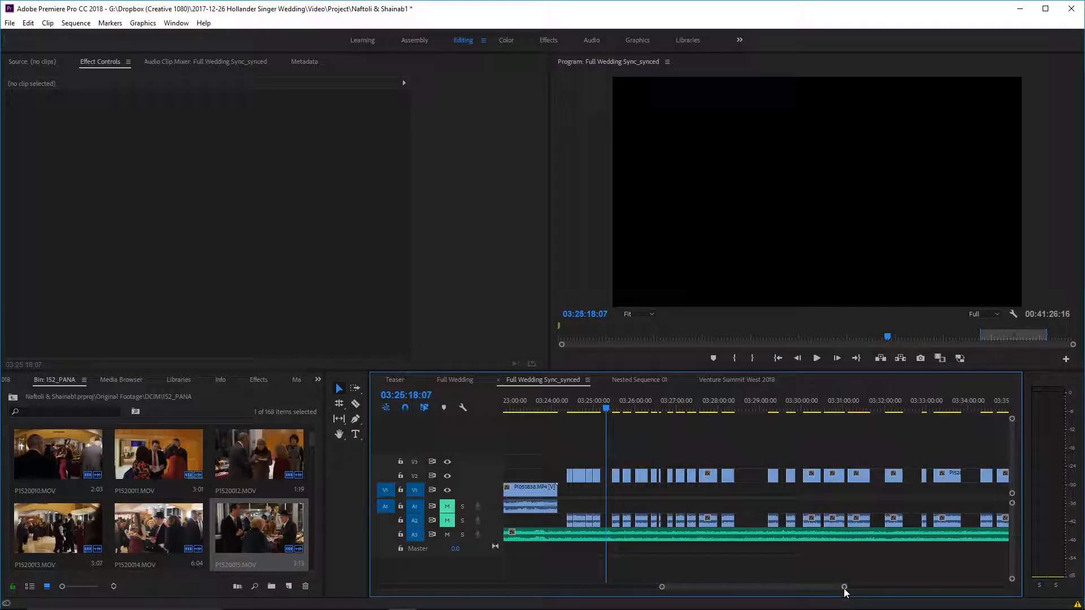
# Play the fourth P1520132.MOV clip from 03:25:04:23 past its end into the following gap.
pyautogui.moveTo(844, 591)
pyautogui.mouseDown()
pyautogui.moveTo(822, 594)
pyautogui.moveTo(840, 589)
pyautogui.mouseUp()
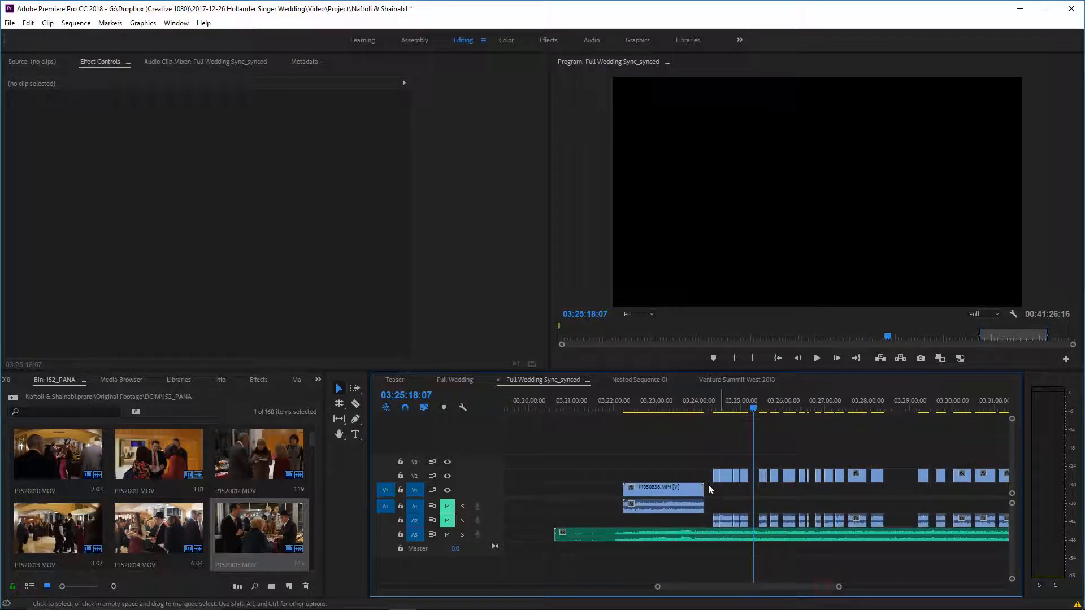
pyautogui.scroll(-2, 823, 484)
pyautogui.scroll(-1, 820, 502)
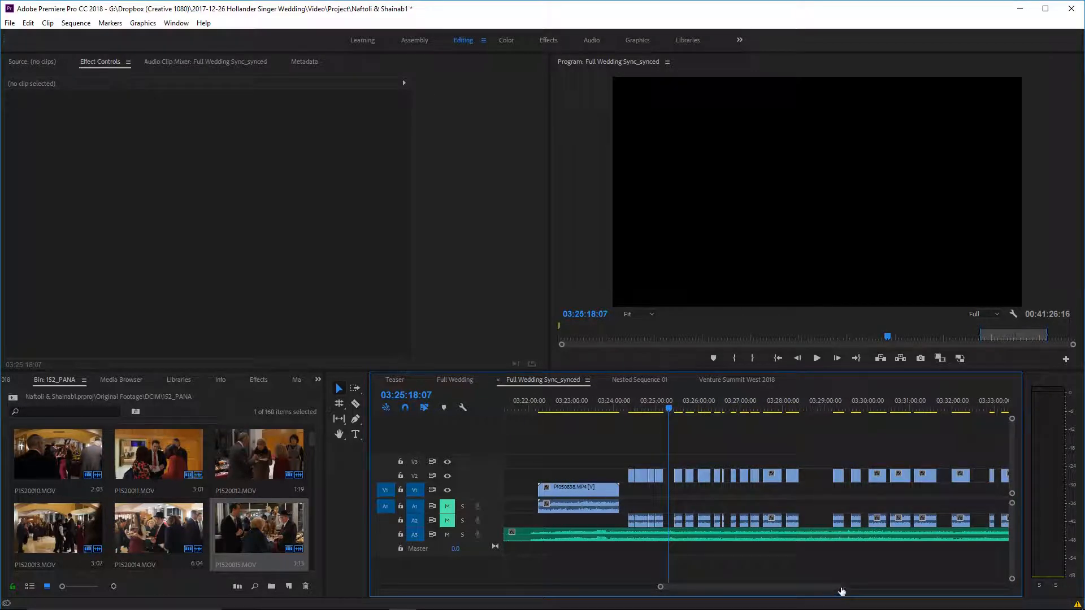
pyautogui.moveTo(840, 589); pyautogui.dragTo(808, 593)
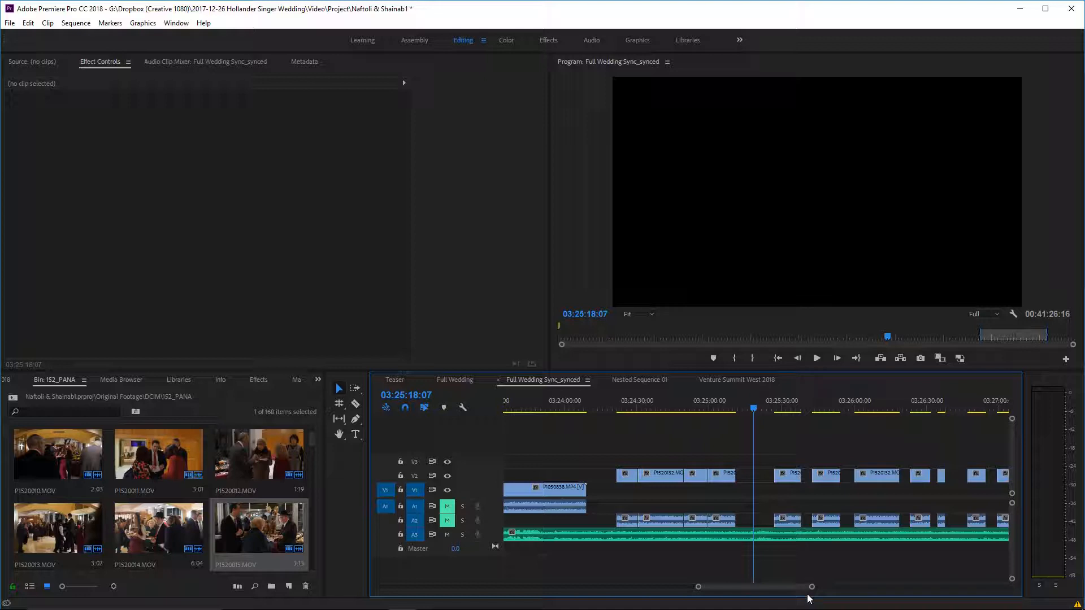
pyautogui.click(721, 408)
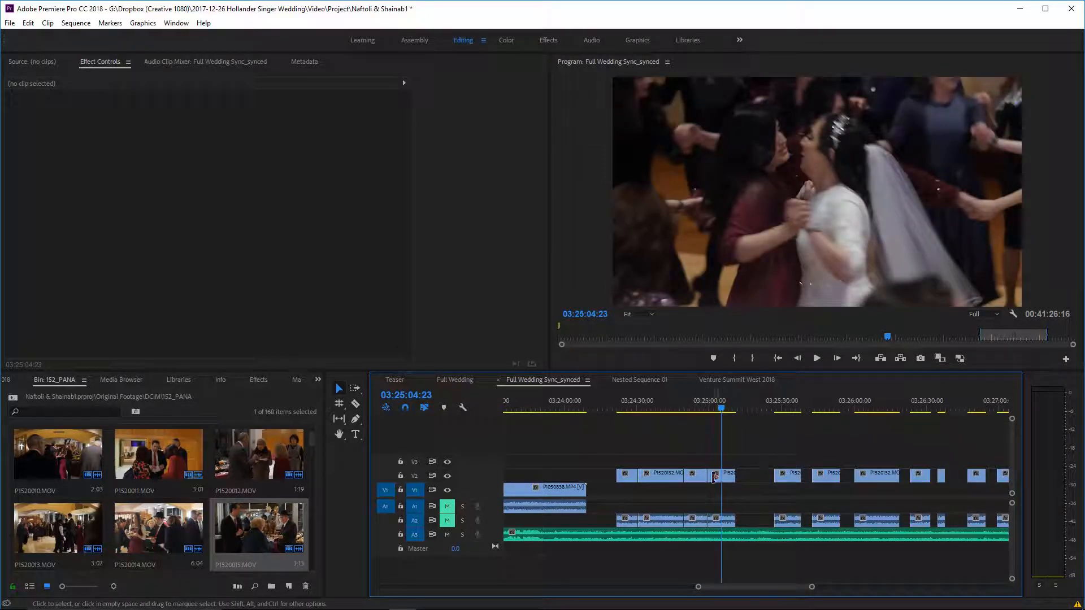
pyautogui.press('space')
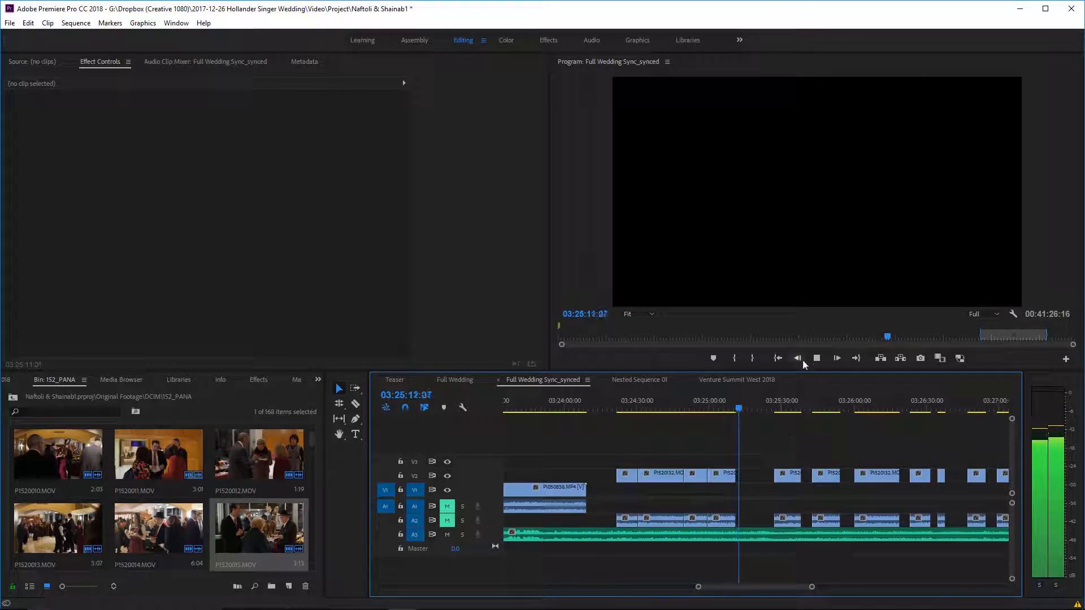
# Play the end of the fifth P1520132.MOV clip and part of the gap before it, stopping at 03:25:22:20.
pyautogui.click(794, 408)
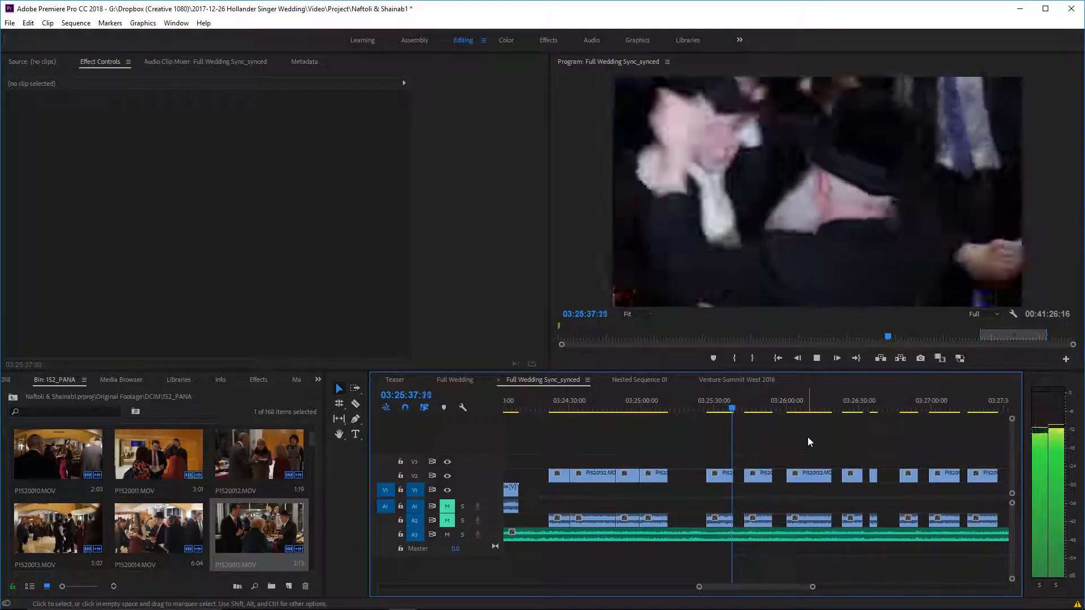
pyautogui.scroll(2, 784, 446)
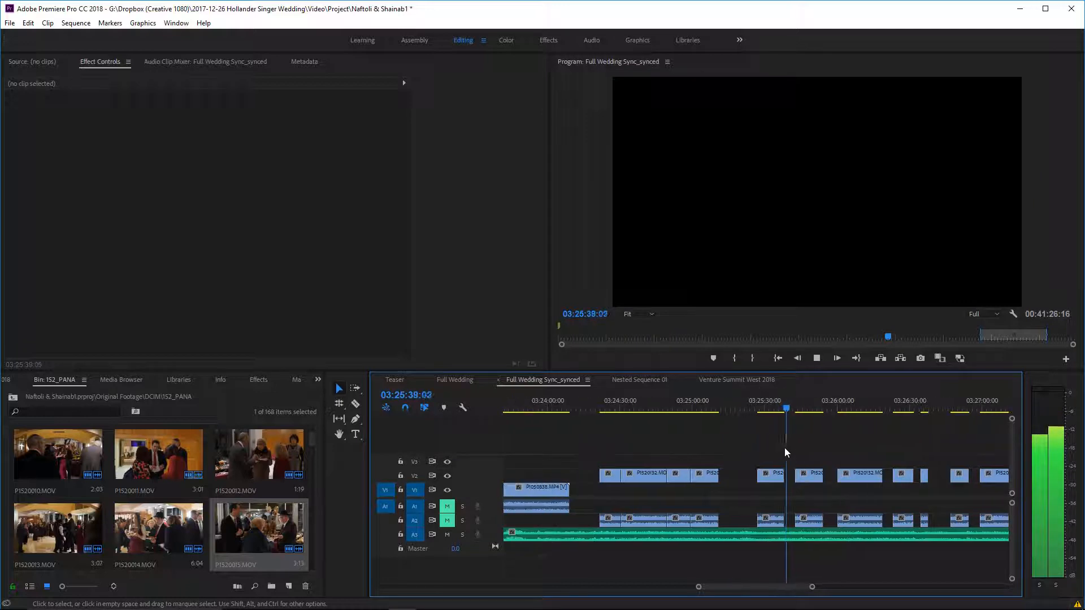
pyautogui.click(742, 408)
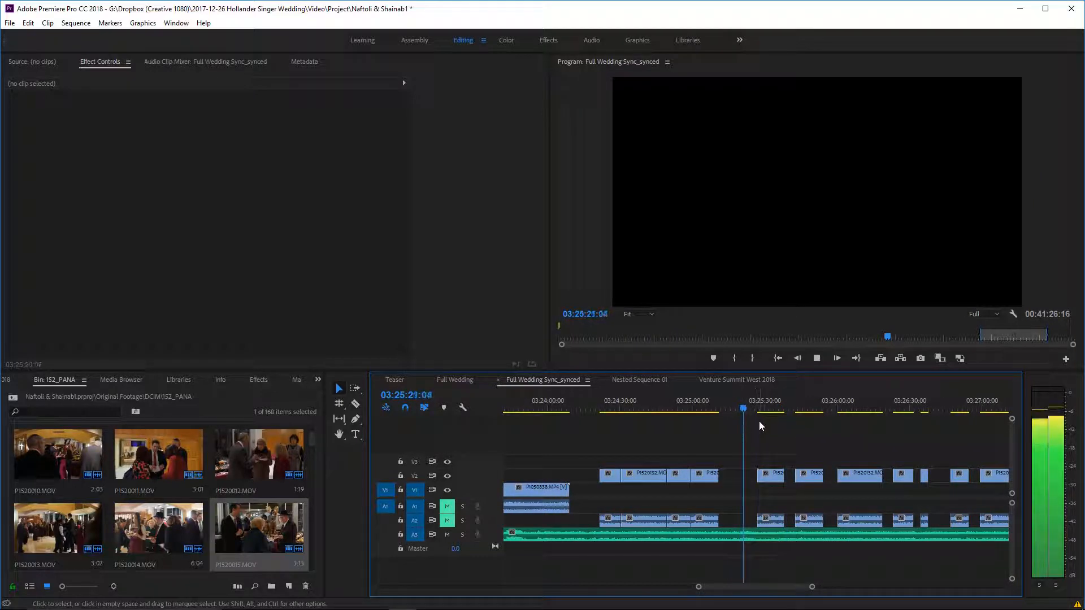
pyautogui.press('space')
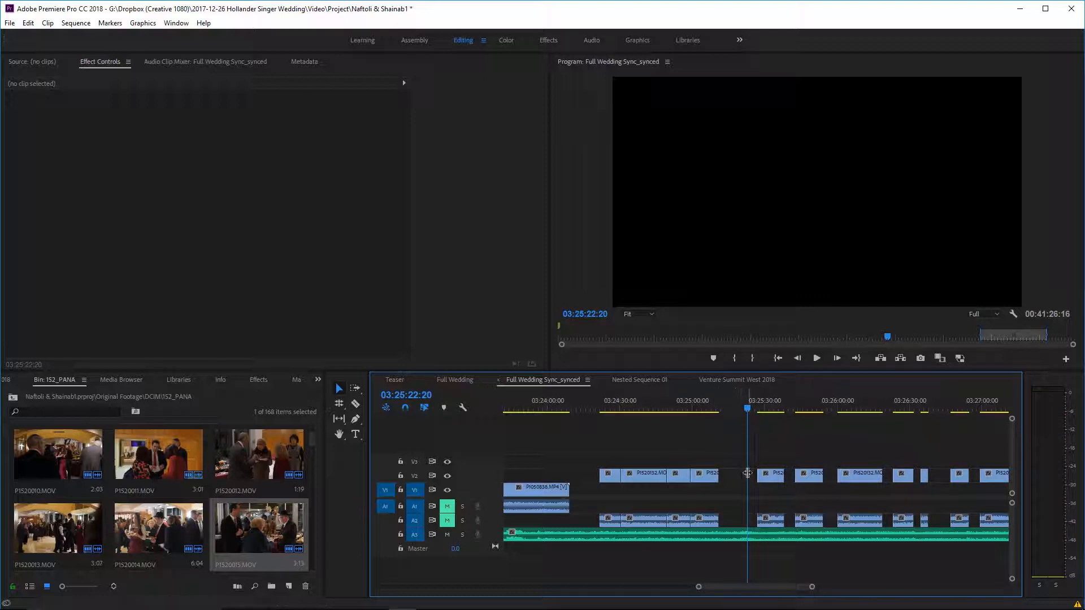
# Check the frames at 03:25:17:20 and 03:25:05:10, and move the fifth P1520132.MOV clip earlier to meet the end of the fourth.
pyautogui.scroll(-2, 773, 559)
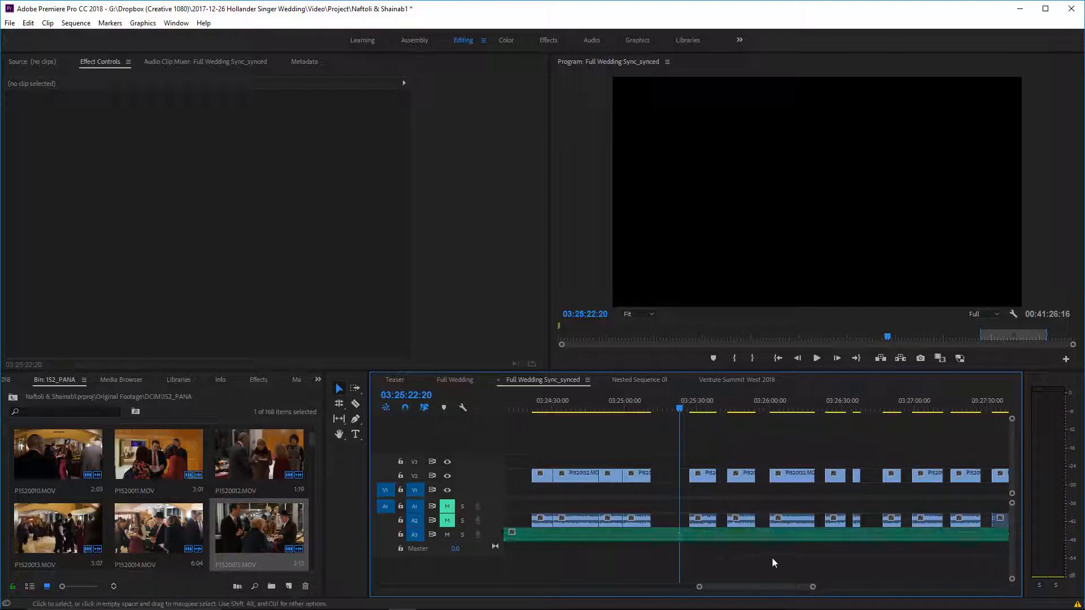
pyautogui.scroll(2, 772, 557)
pyautogui.click(737, 402)
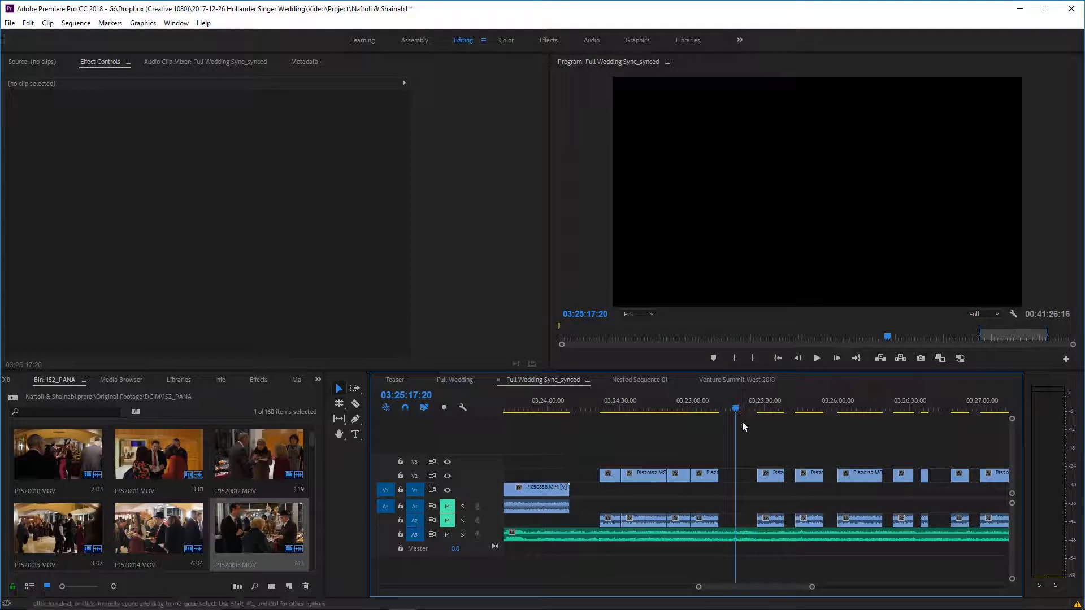
pyautogui.click(707, 404)
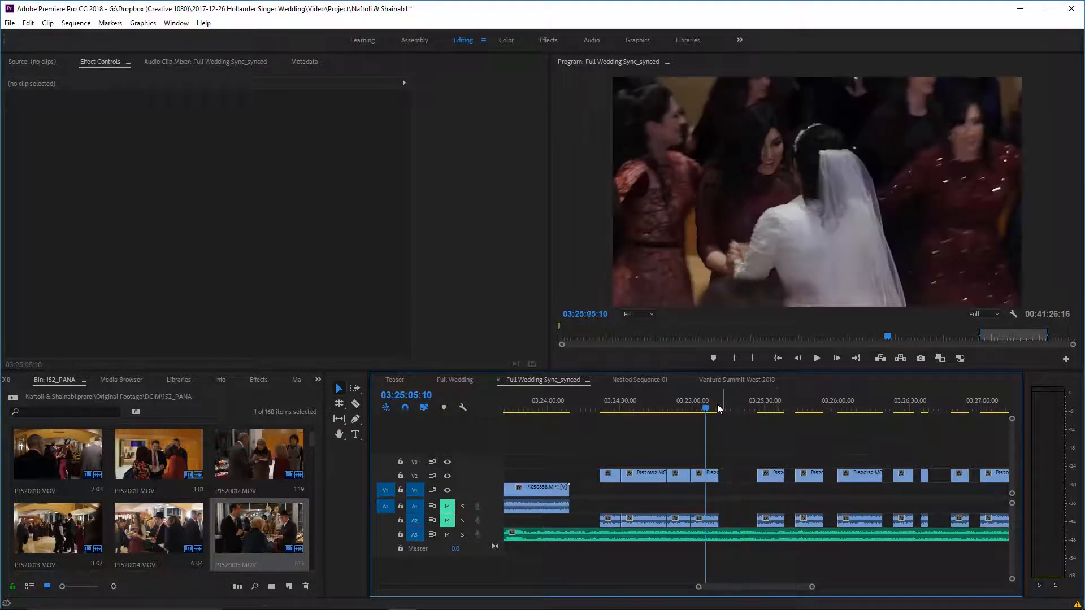
pyautogui.click(768, 405)
pyautogui.moveTo(772, 476); pyautogui.dragTo(733, 475)
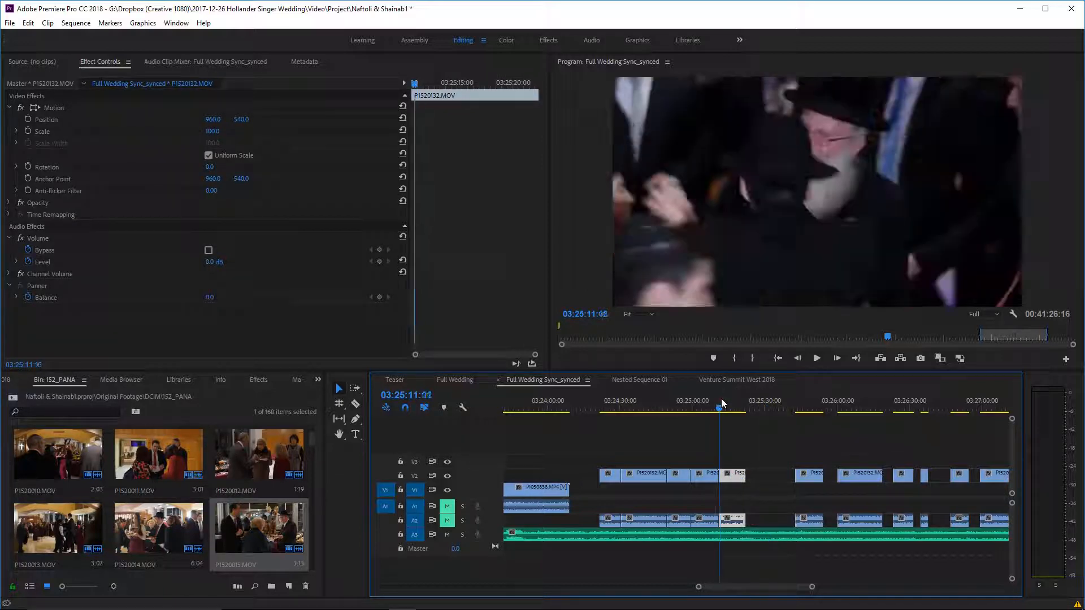
# Play the fifth P1520132.MOV clip through from its join with the fourth and trim its end to 03:25:22:10.
pyautogui.click(715, 401)
pyautogui.press('space')
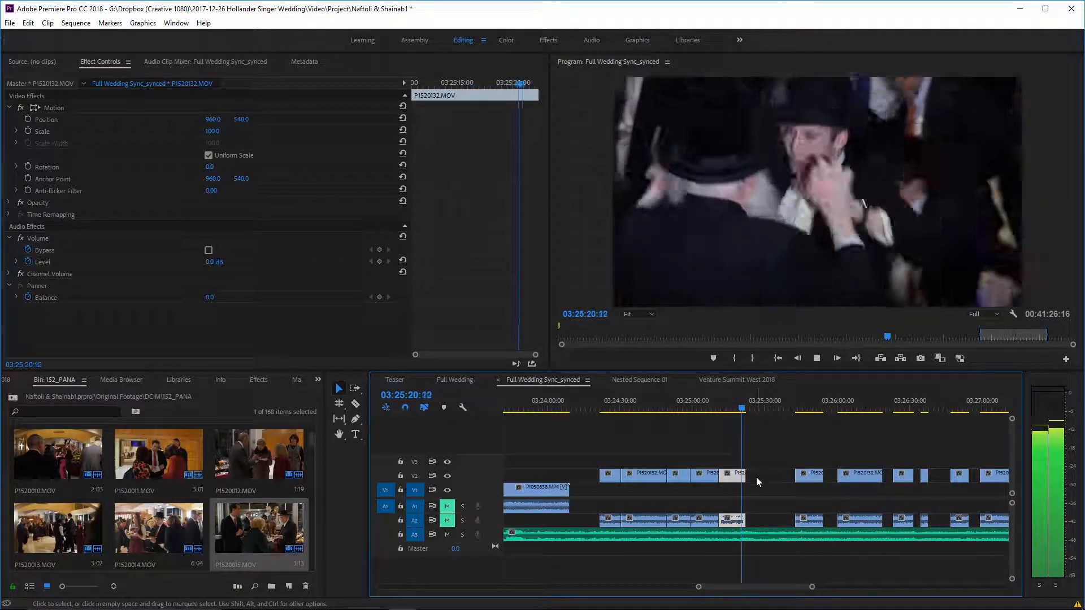
pyautogui.press('space')
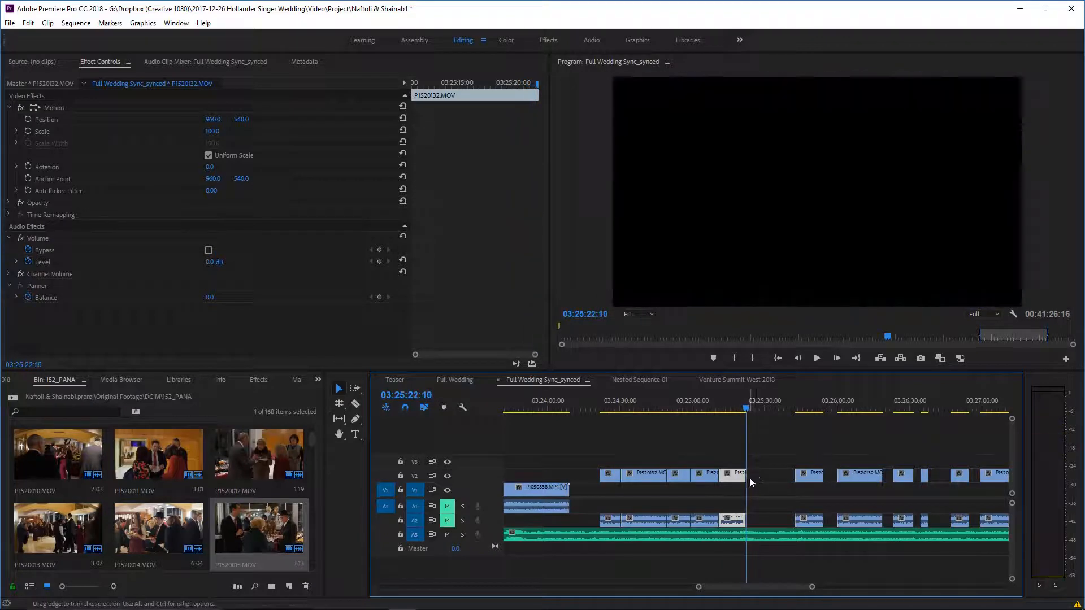
pyautogui.moveTo(744, 471); pyautogui.dragTo(744, 470)
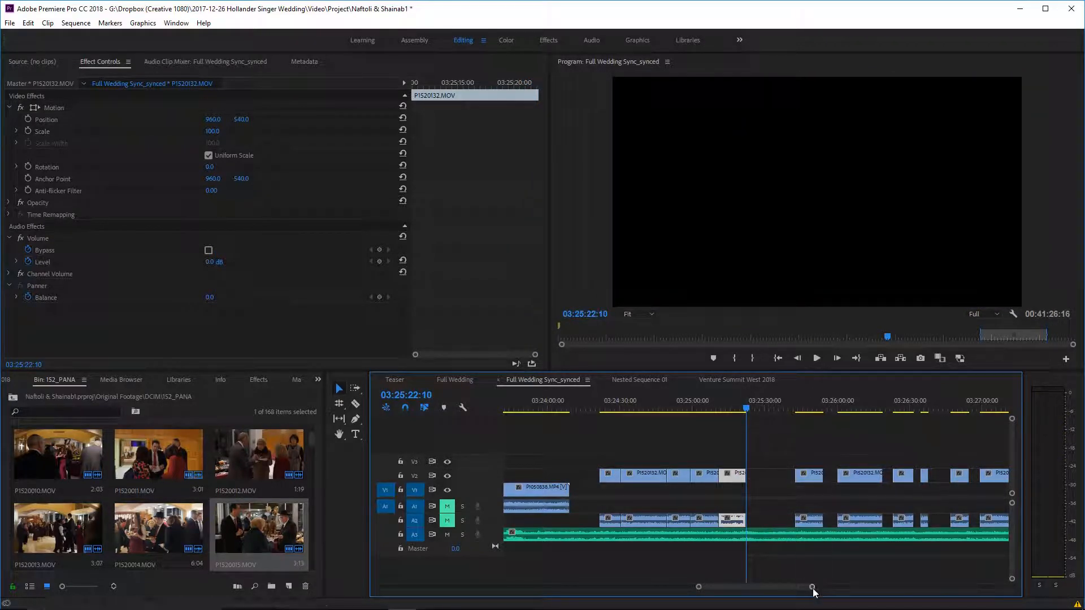
# Play from the gap before the sixth P1520132.MOV clip into its start, stopping at 03:25:45:14.
pyautogui.moveTo(812, 588); pyautogui.dragTo(817, 587)
pyautogui.scroll(-2, 803, 553)
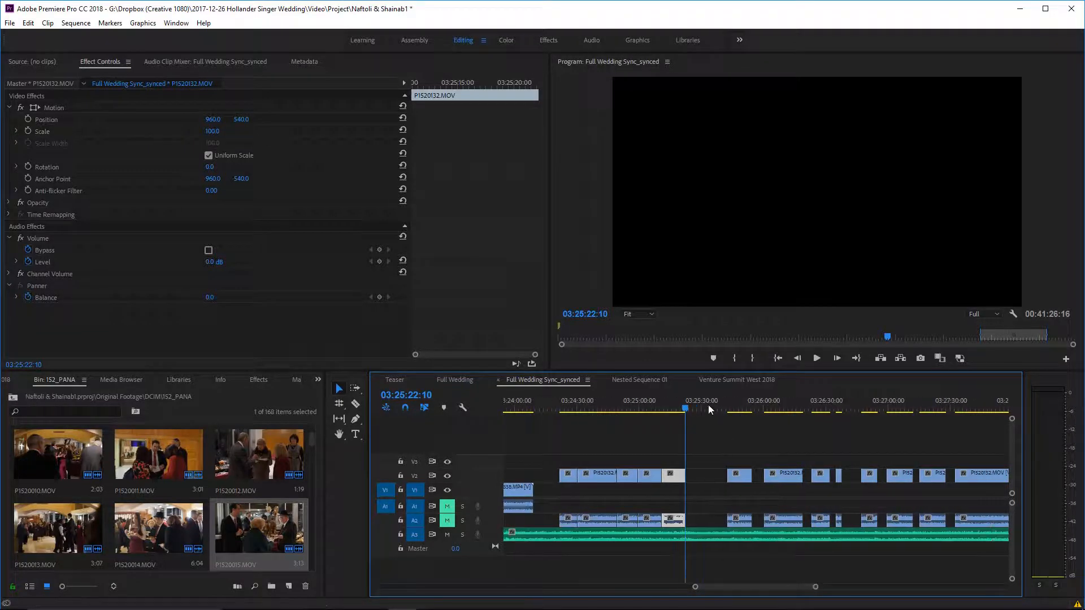
pyautogui.click(723, 406)
pyautogui.press('space')
pyautogui.scroll(-2, 726, 418)
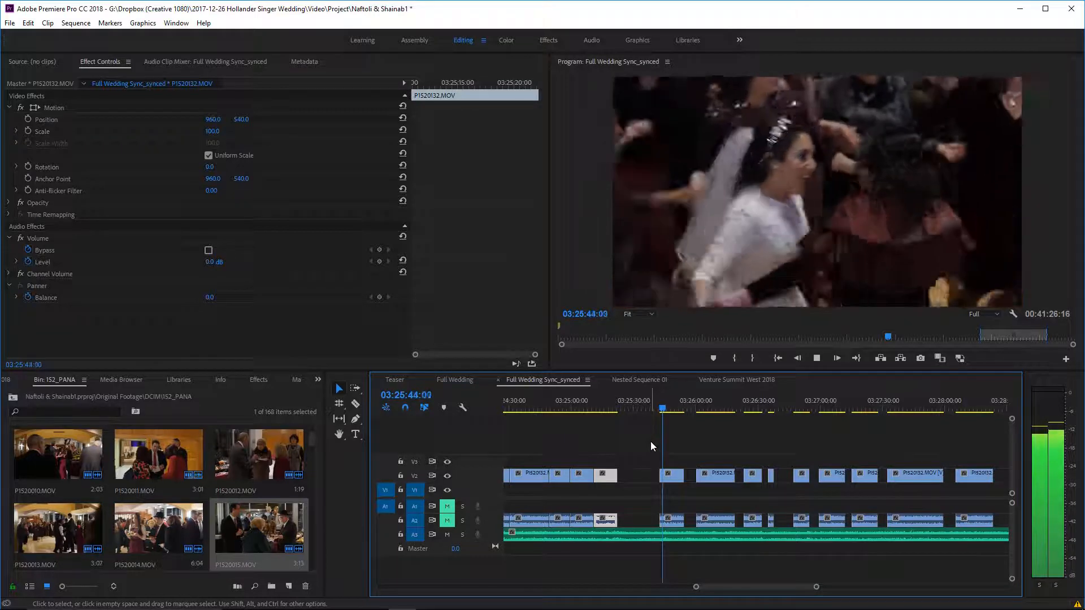
pyautogui.press('space')
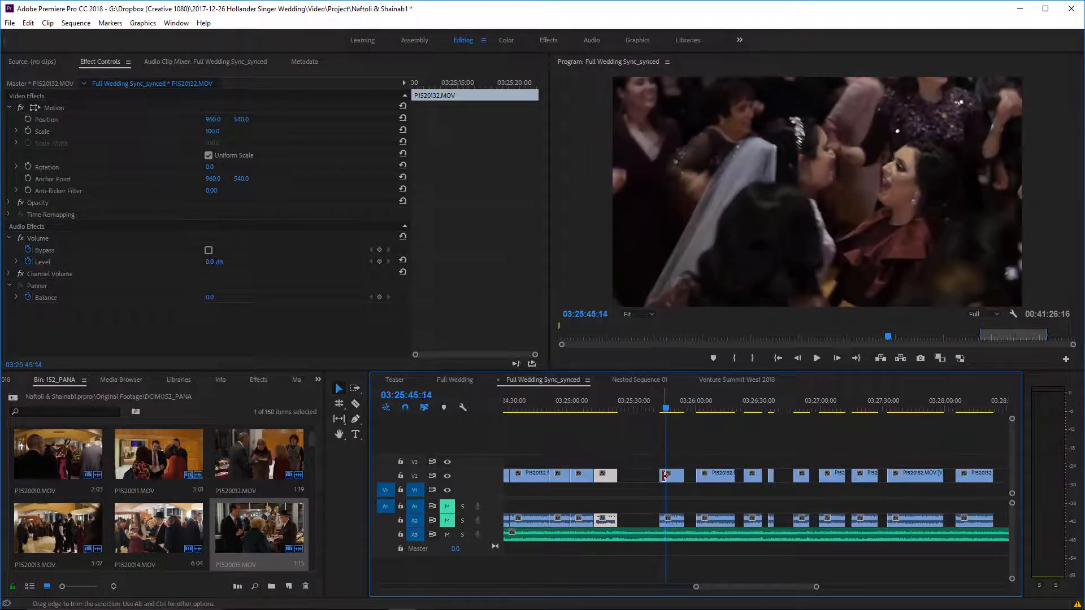
# Try splitting the drift-corrected audio at 03:25:45:14, and play from the end of the fifth P1520132.MOV clip across the gap.
pyautogui.press('c')
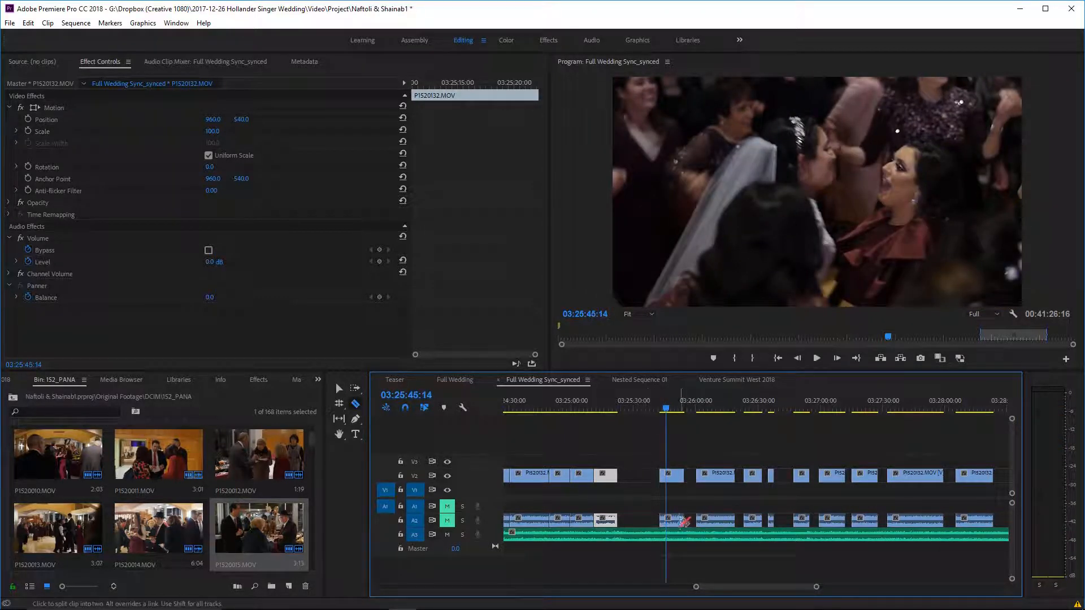
pyautogui.click(668, 533)
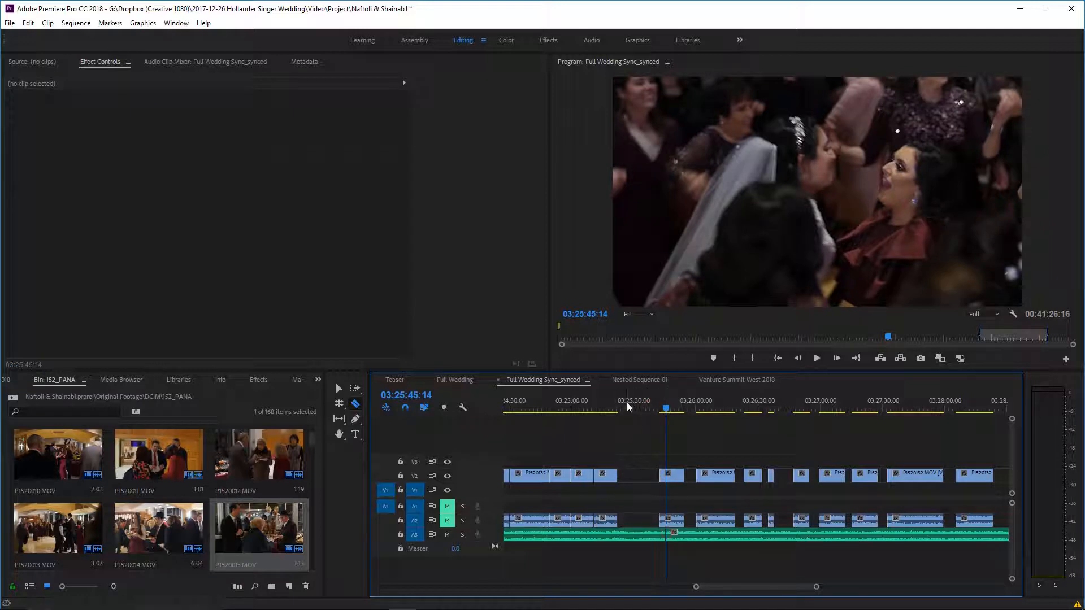
pyautogui.moveTo(626, 407); pyautogui.dragTo(617, 408)
pyautogui.press('space')
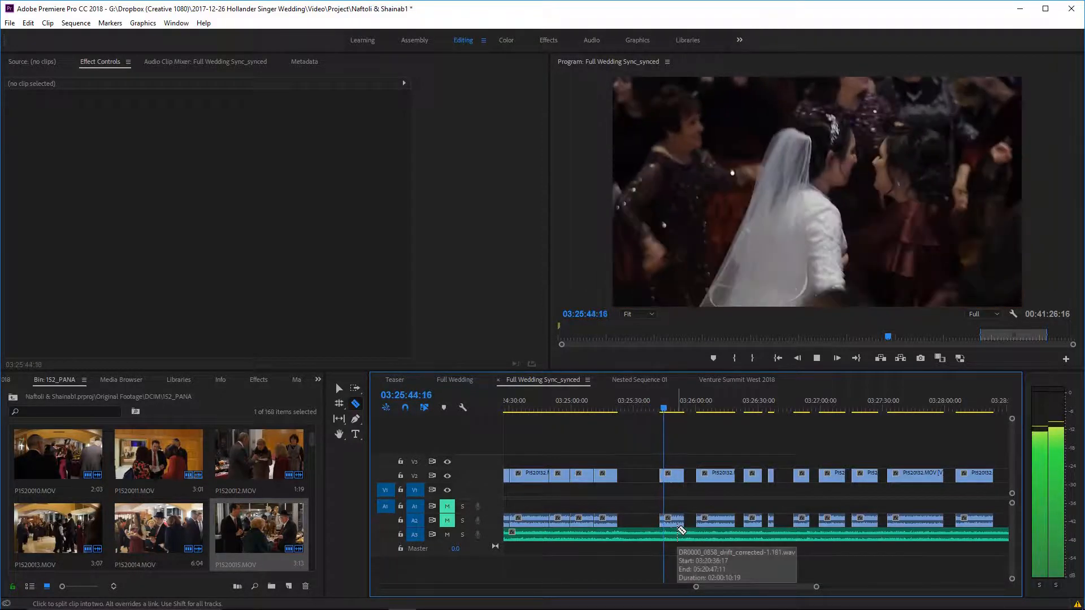
# Split the drift-corrected audio at 03:25:45:14 in the sixth P1520132.MOV clip and at 03:25:22:09 by the end of the fifth.
pyautogui.press('space')
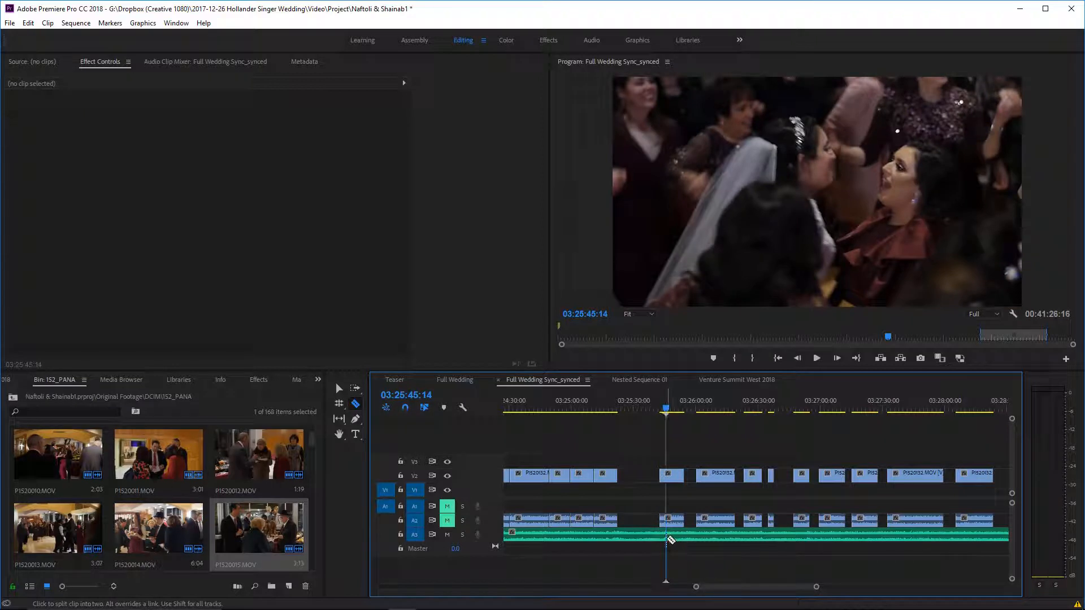
pyautogui.press('space')
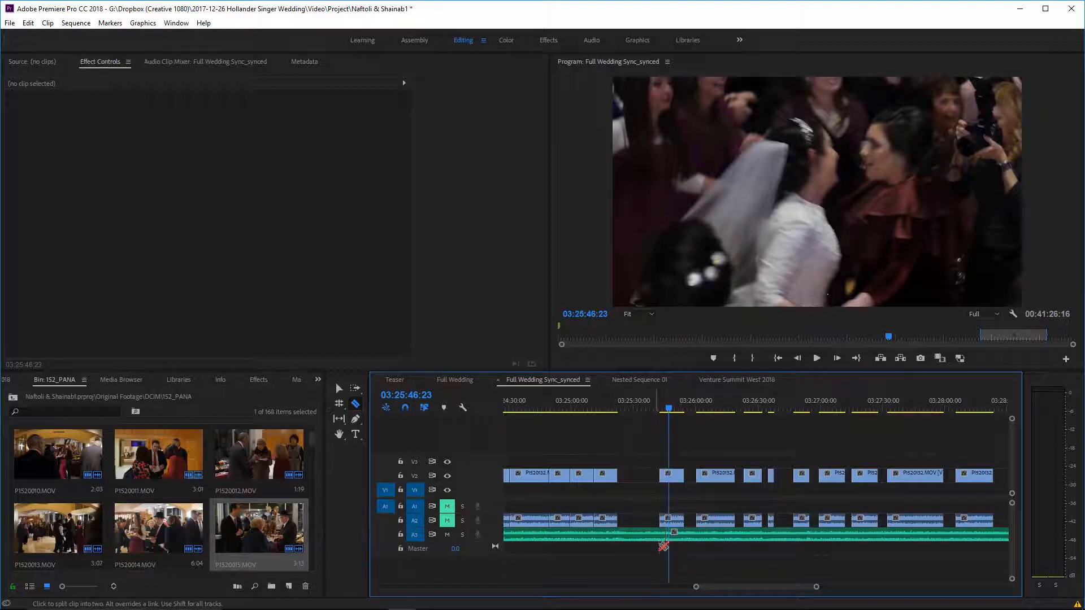
pyautogui.click(612, 403)
pyautogui.press('space')
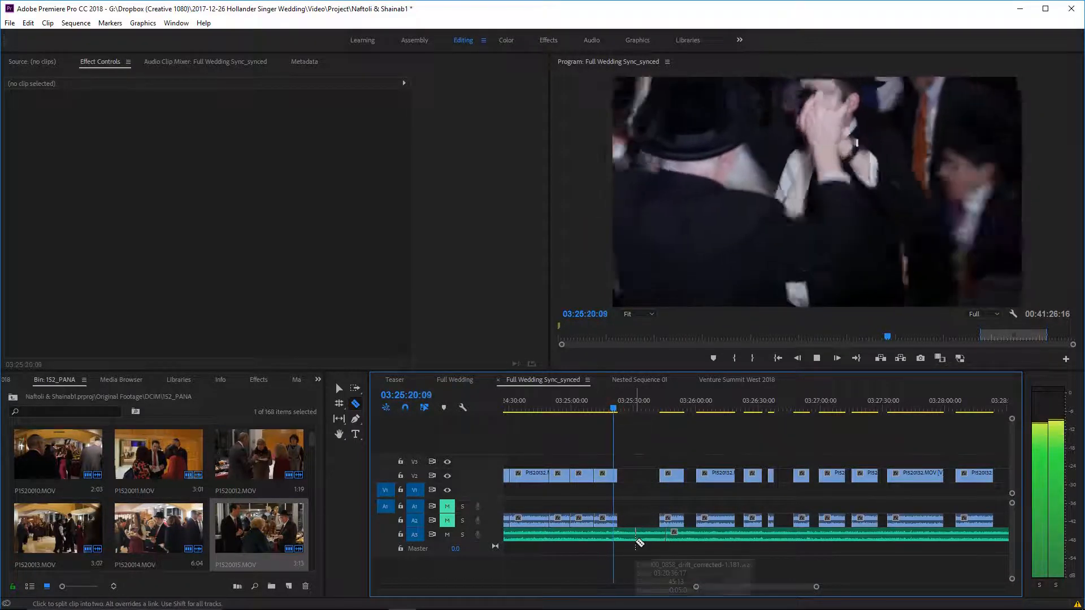
pyautogui.press('space')
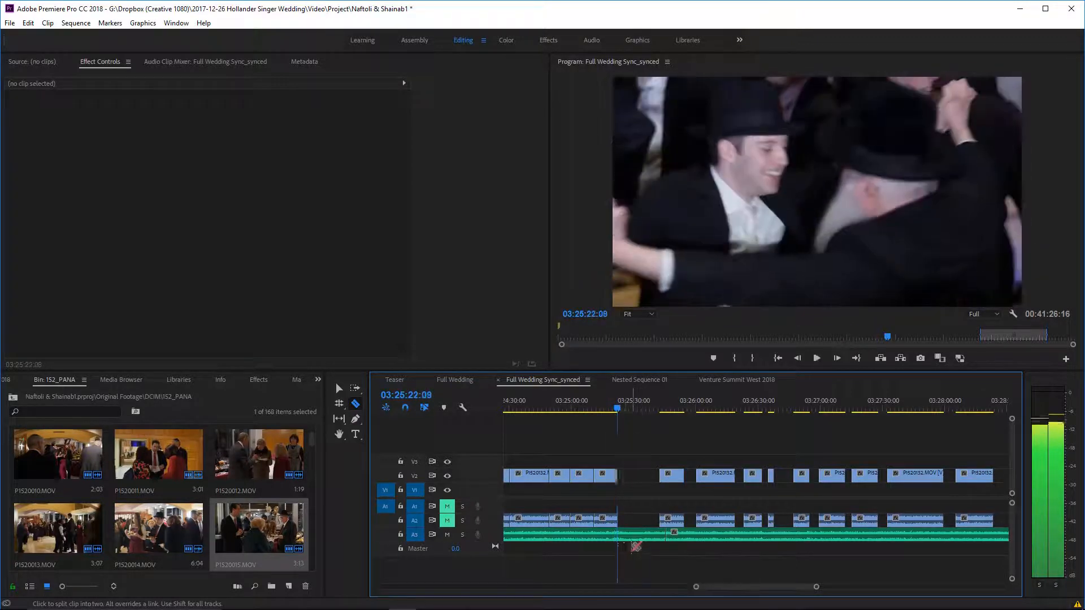
pyautogui.click(618, 537)
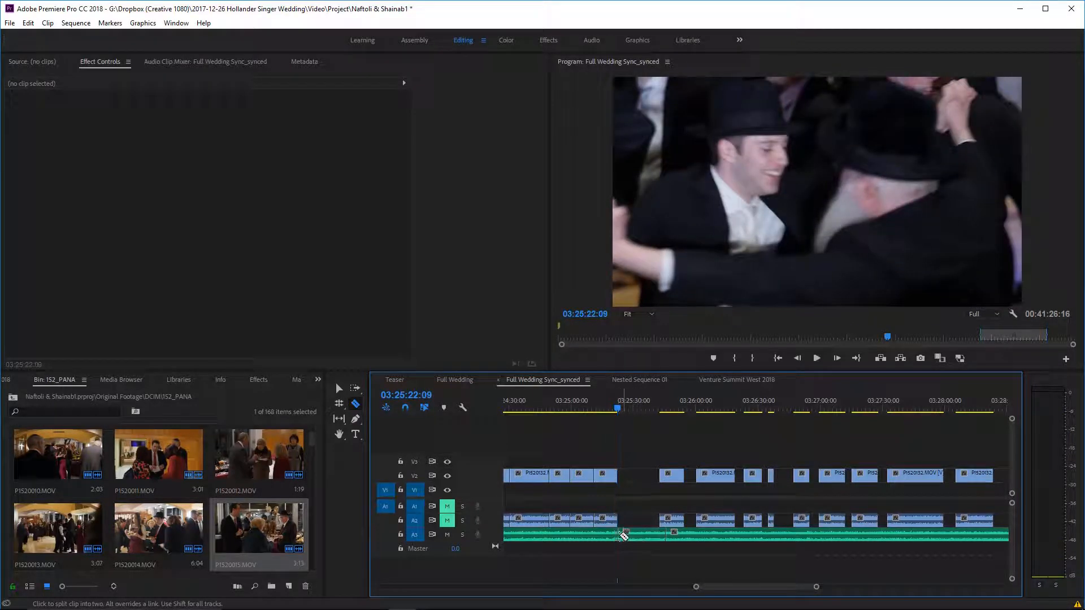
# Try clearing the drift-corrected audio between the two cuts and moving the sixth P1520132.MOV clip later to meet the seventh.
pyautogui.rightClick(639, 537)
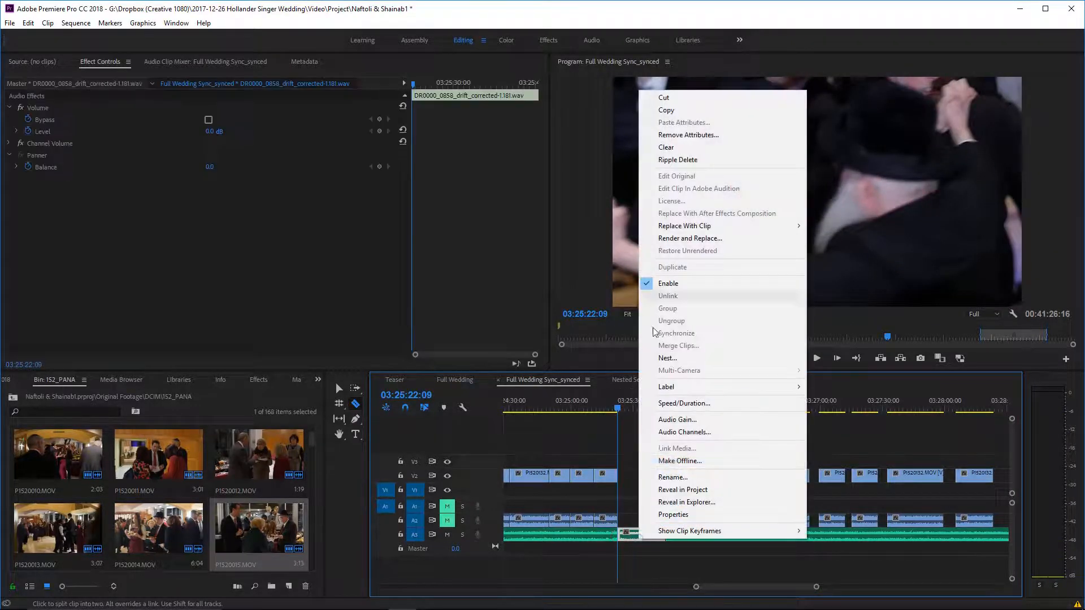
pyautogui.click(673, 147)
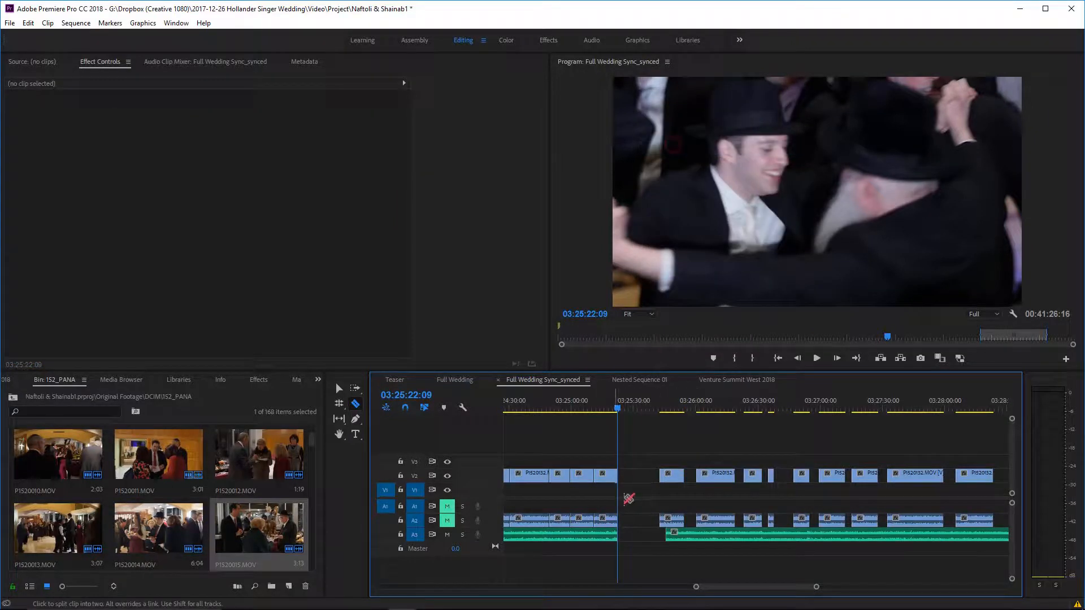
pyautogui.press('v')
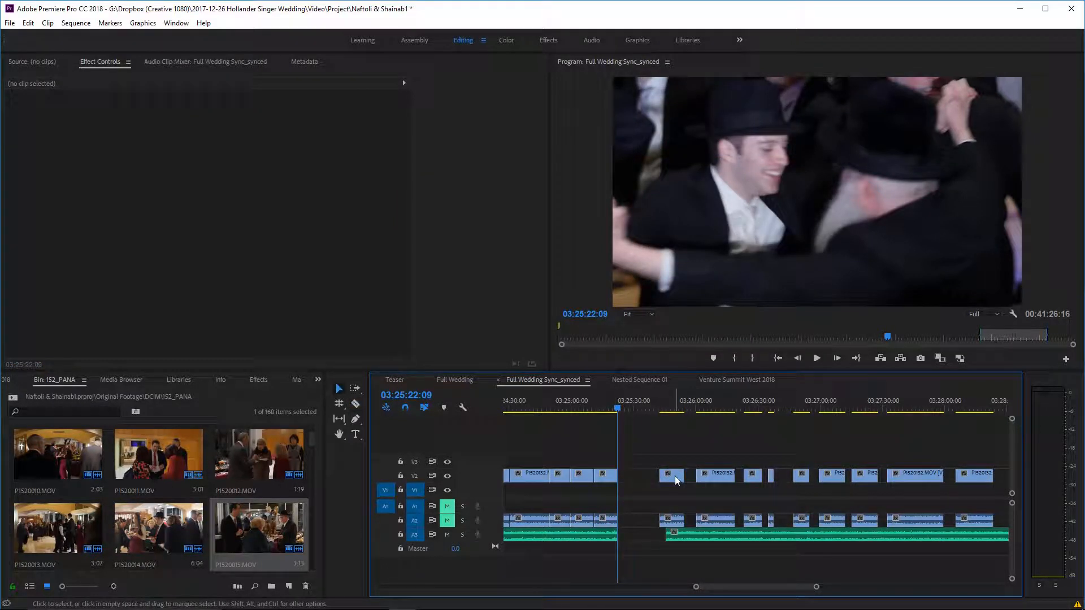
pyautogui.moveTo(675, 476); pyautogui.dragTo(690, 473)
# Try ripple deleting the gap left in the drift-corrected audio and hide the output of video track V2.
pyautogui.rightClick(645, 534)
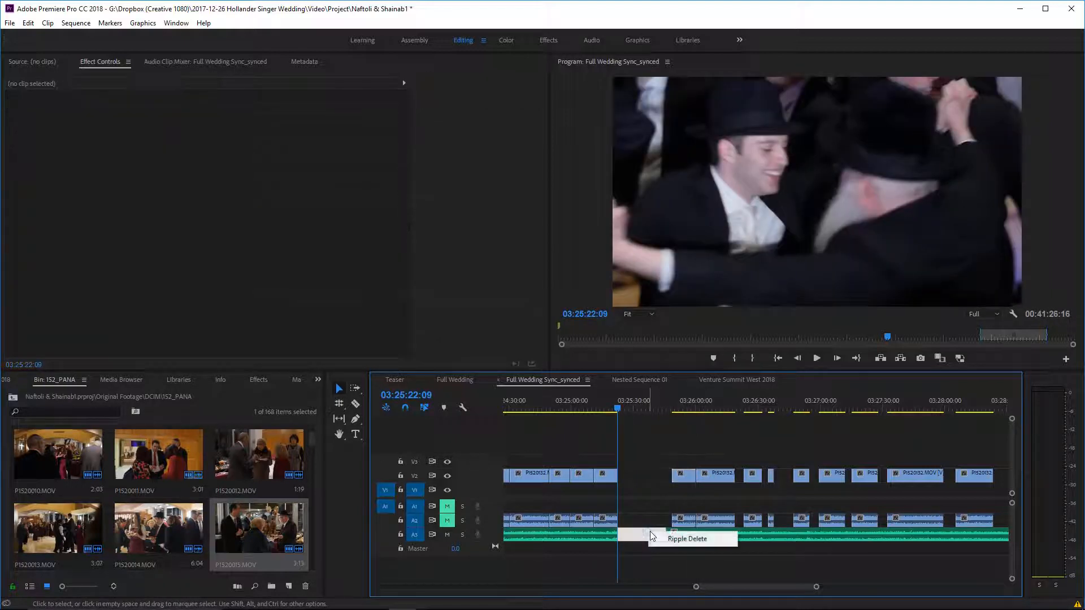
pyautogui.click(658, 537)
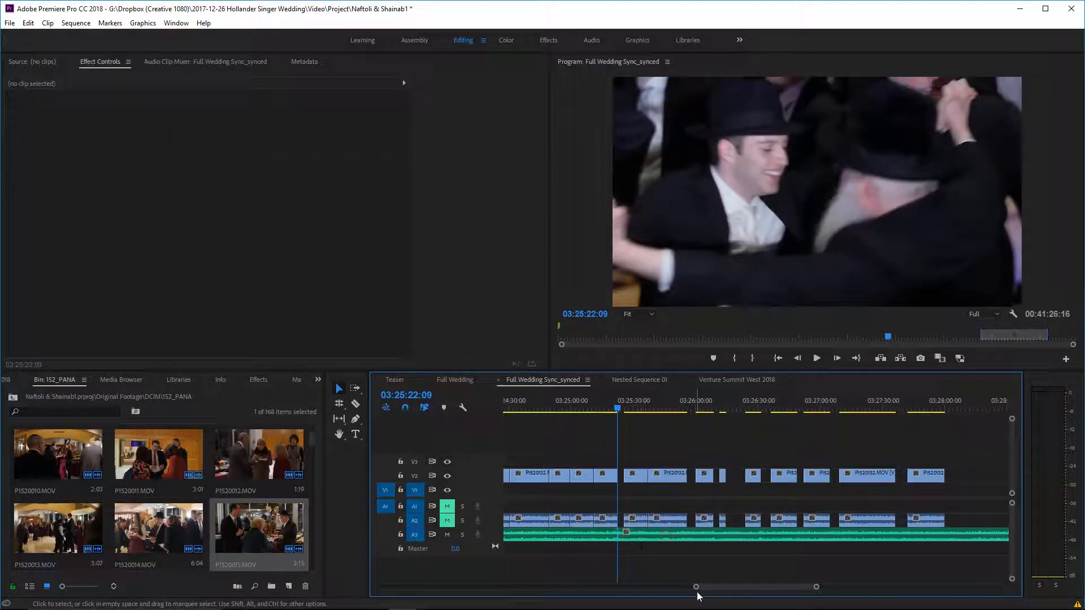
pyautogui.moveTo(696, 589); pyautogui.dragTo(709, 589)
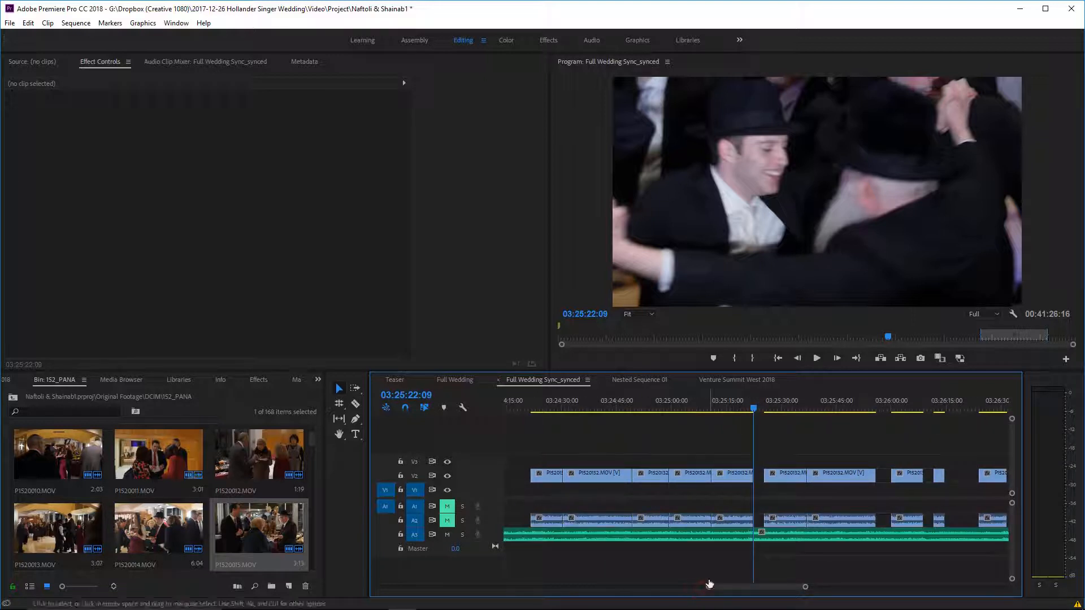
pyautogui.scroll(-2, 731, 559)
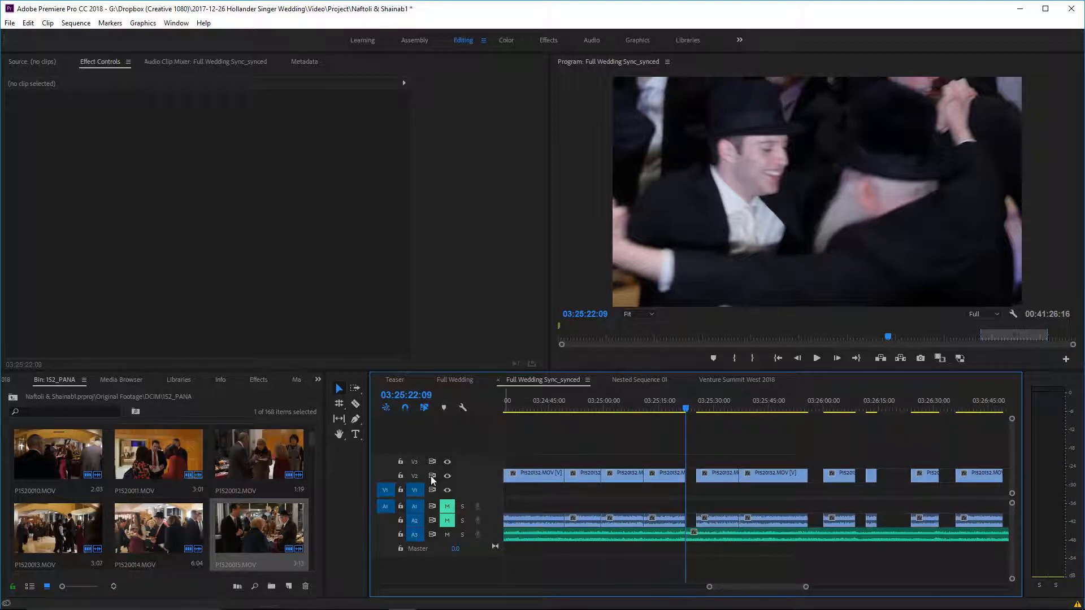
pyautogui.click(447, 476)
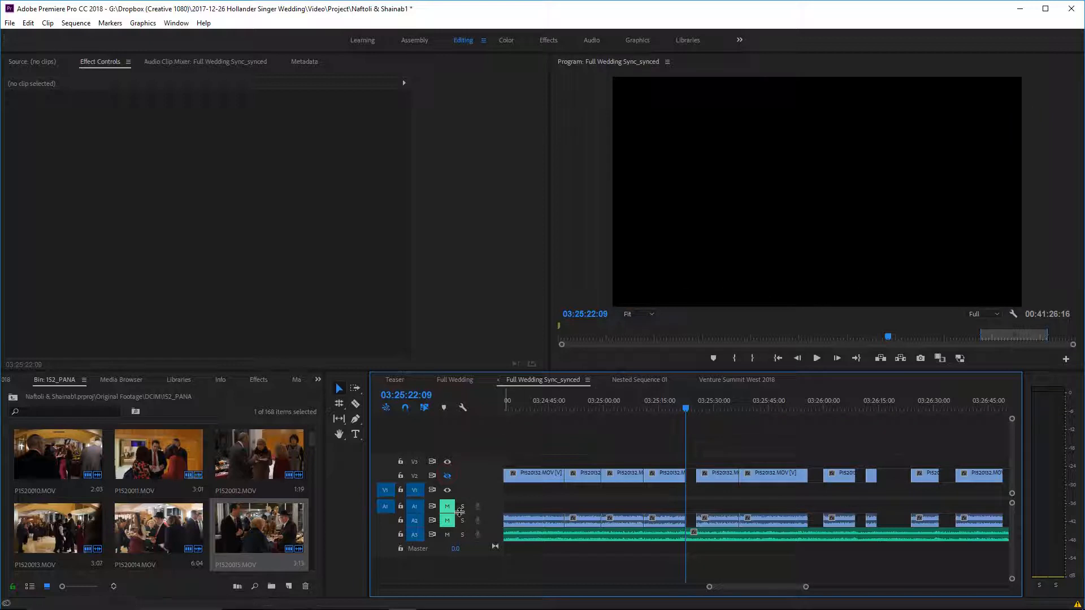
# Play the drift-corrected audio across the new join up to 03:25:33:20, and replay the approach to the join, stopping at 03:25:22:10.
pyautogui.click(673, 402)
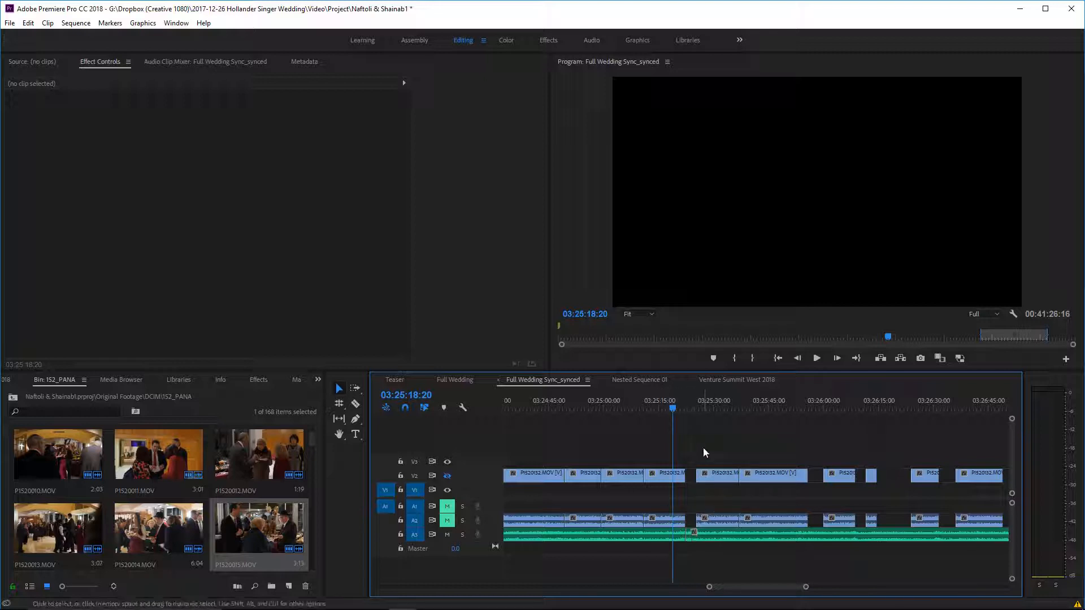
pyautogui.click(661, 405)
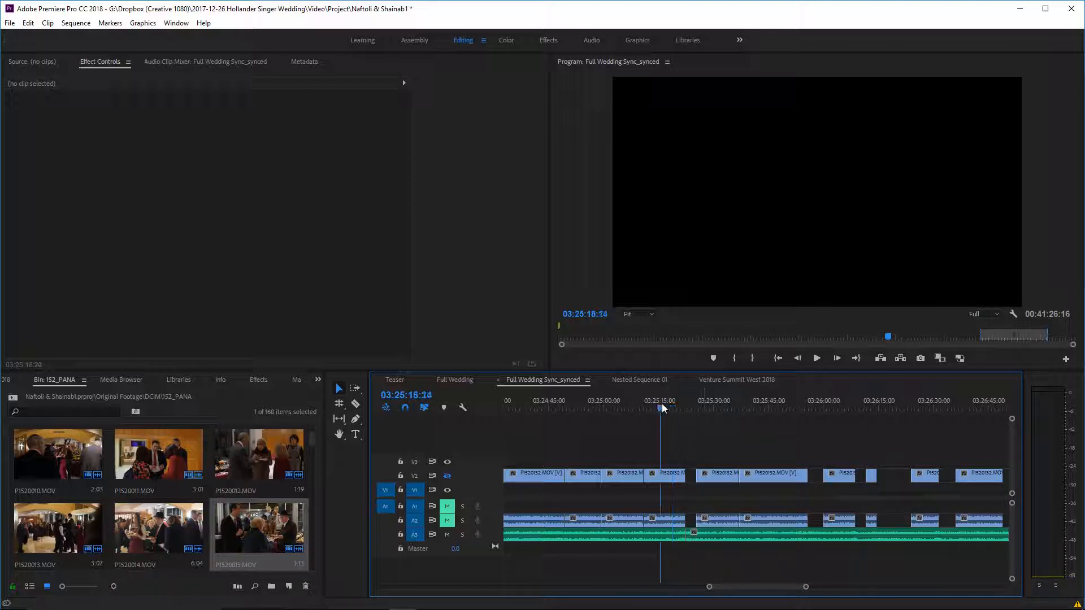
pyautogui.press('space')
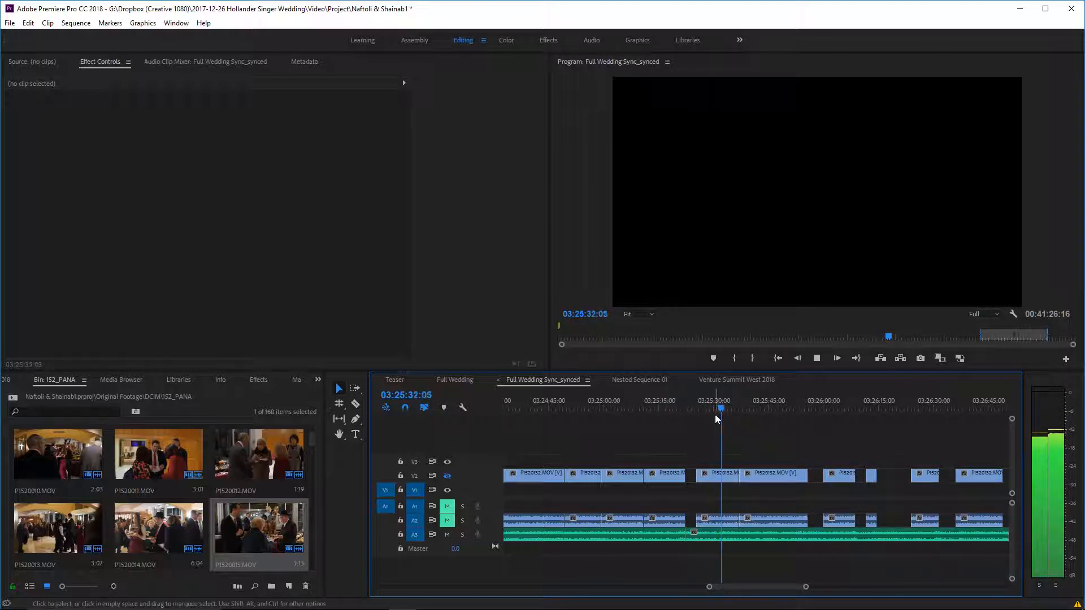
pyautogui.press('space')
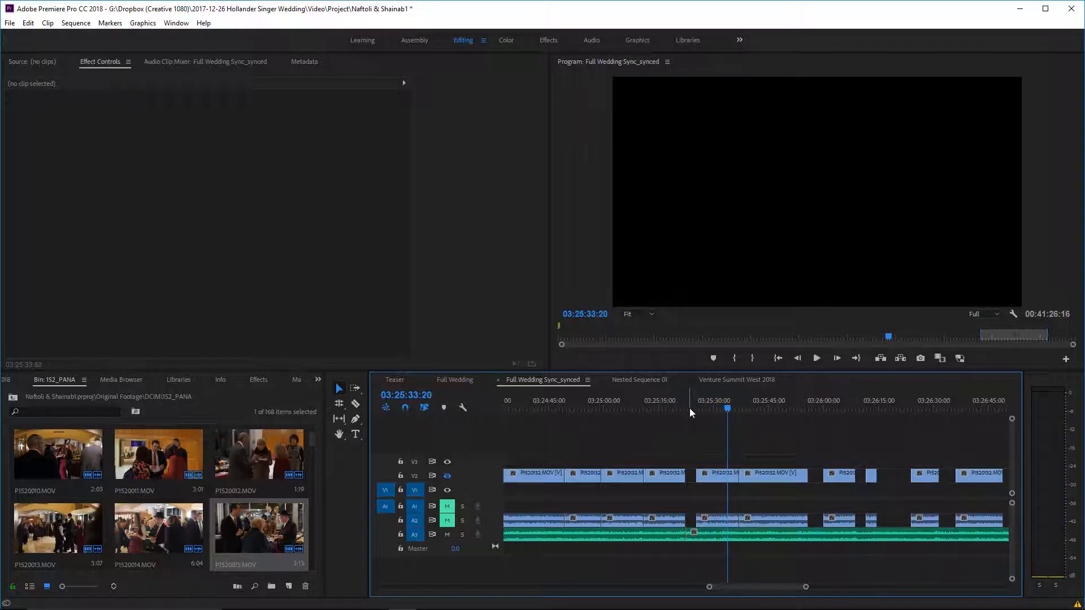
pyautogui.click(680, 408)
pyautogui.click(678, 406)
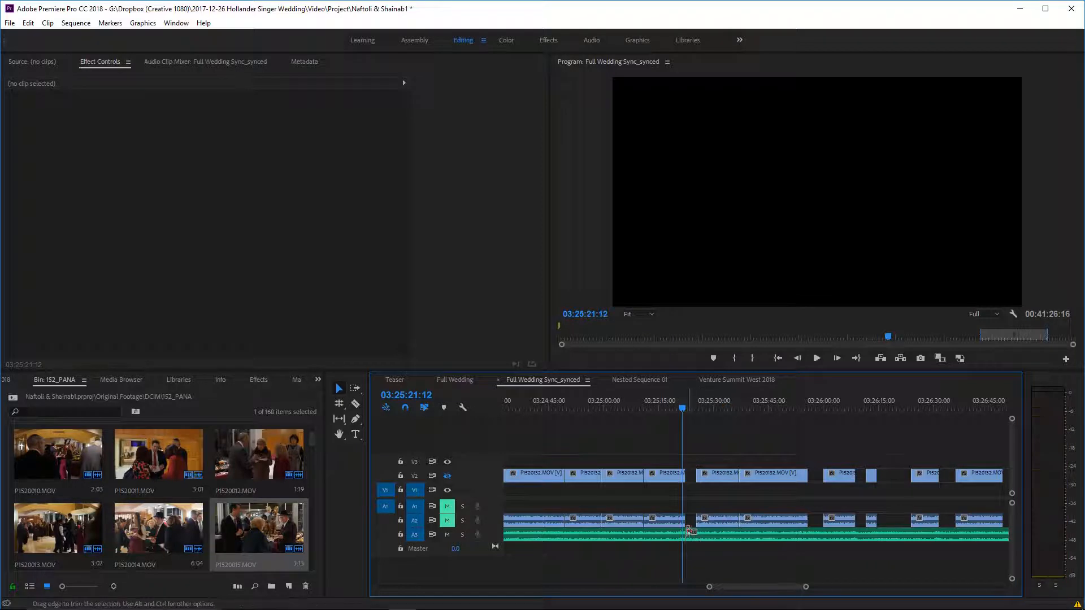
pyautogui.press('space')
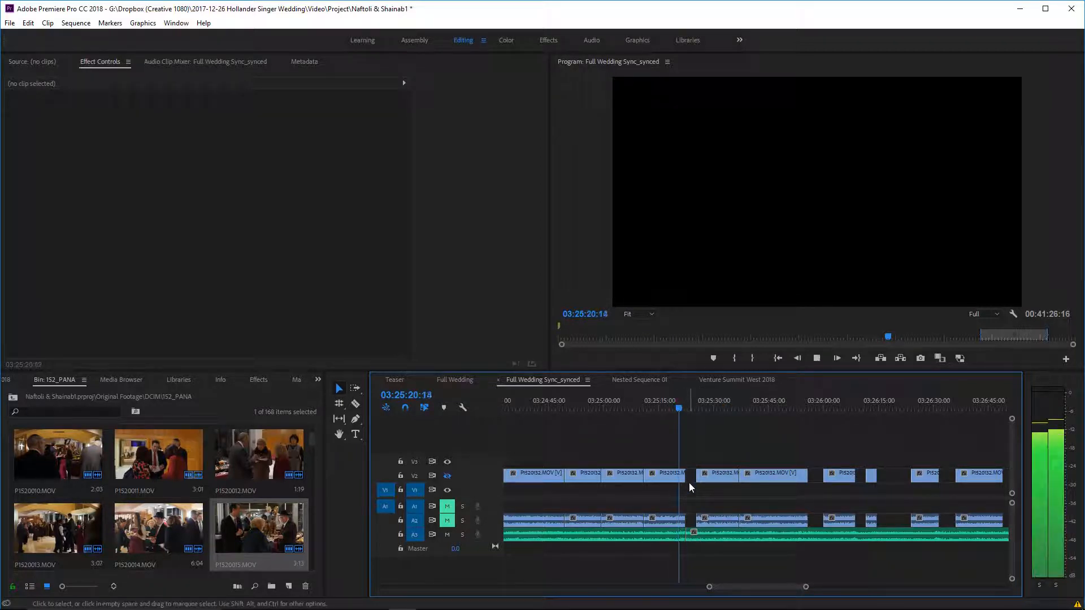
pyautogui.press('space')
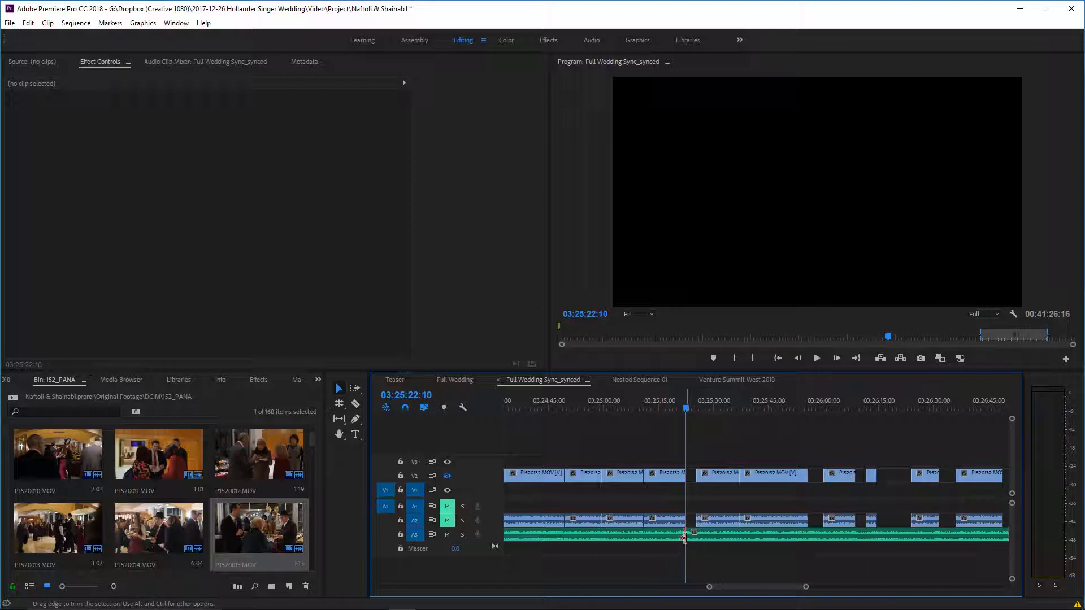
# Try a Constant Power crossfade on the drift-corrected audio's join, shifting it to end at the cut.
pyautogui.click(685, 537)
pyautogui.moveTo(710, 586); pyautogui.dragTo(757, 586)
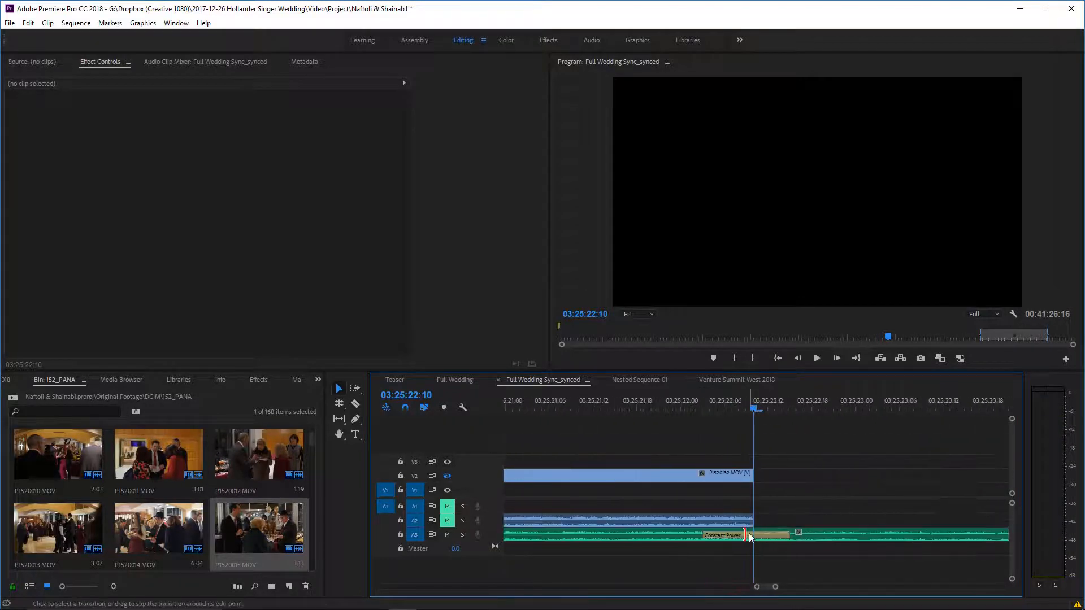
pyautogui.moveTo(755, 535); pyautogui.dragTo(641, 534)
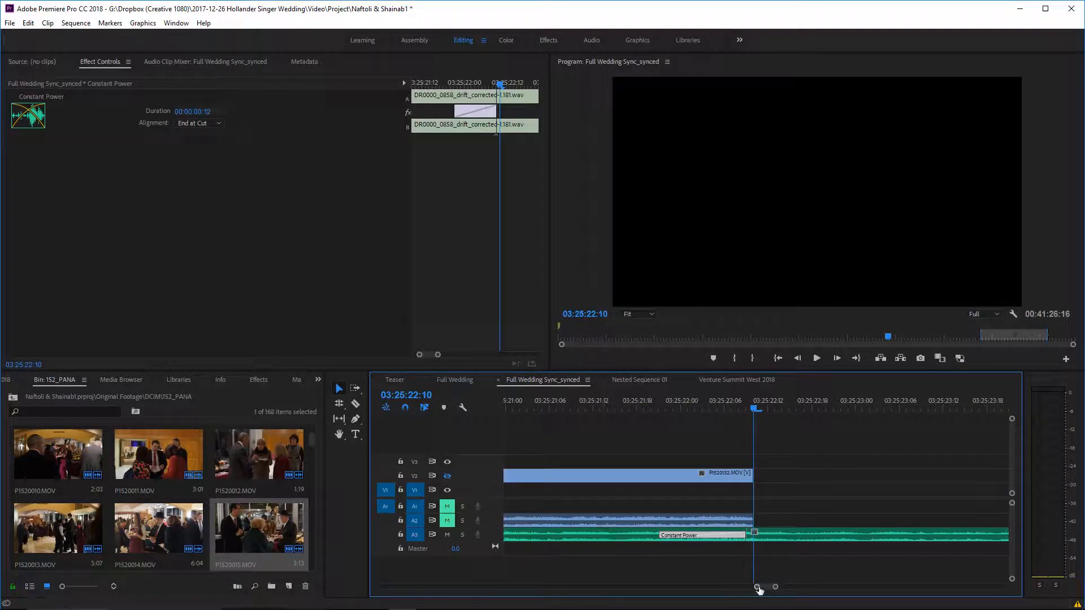
pyautogui.moveTo(757, 587); pyautogui.dragTo(731, 587)
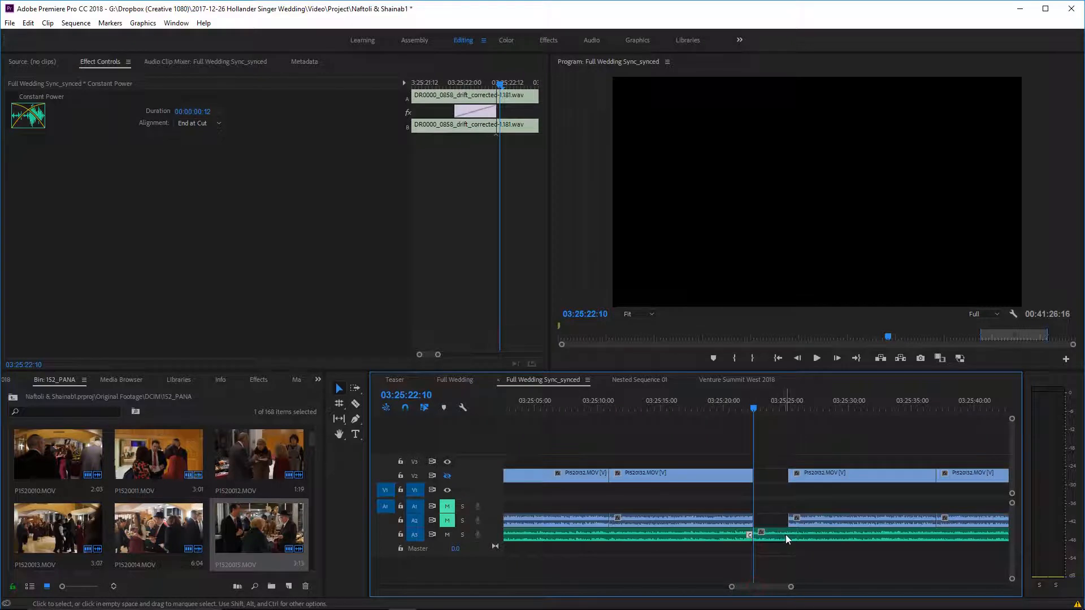
# Play the crossfaded audio join from 03:25:20:22, stopping at 03:25:23:07.
pyautogui.click(735, 401)
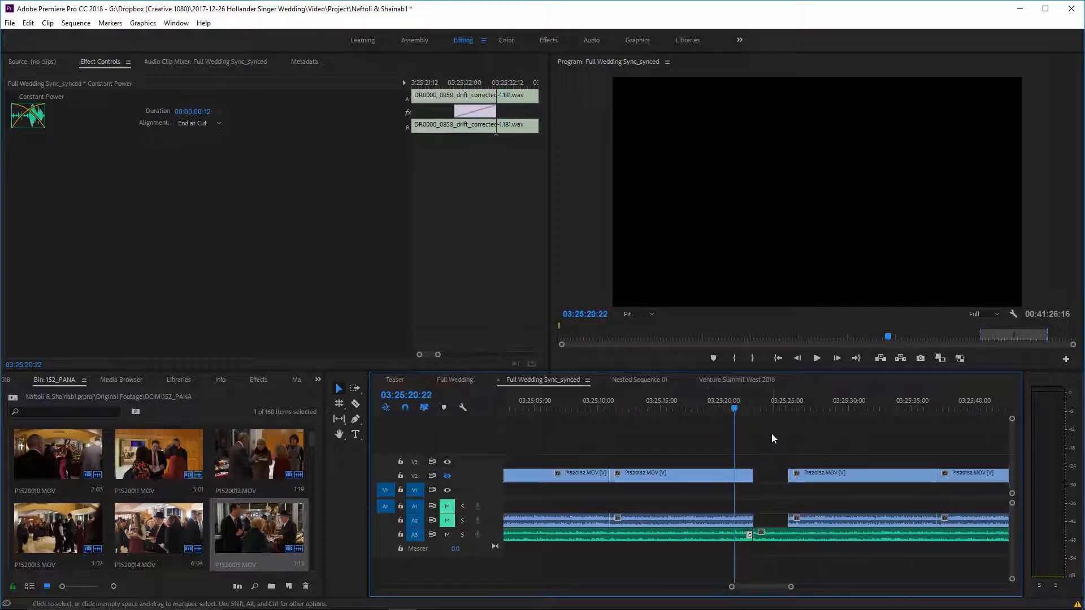
pyautogui.click(772, 433)
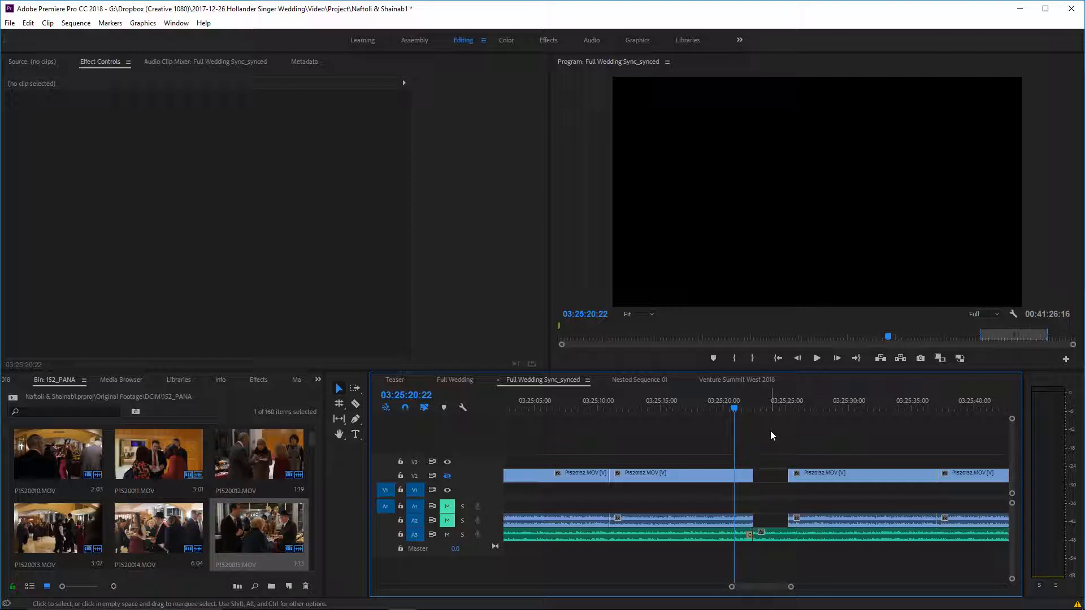
pyautogui.press('space')
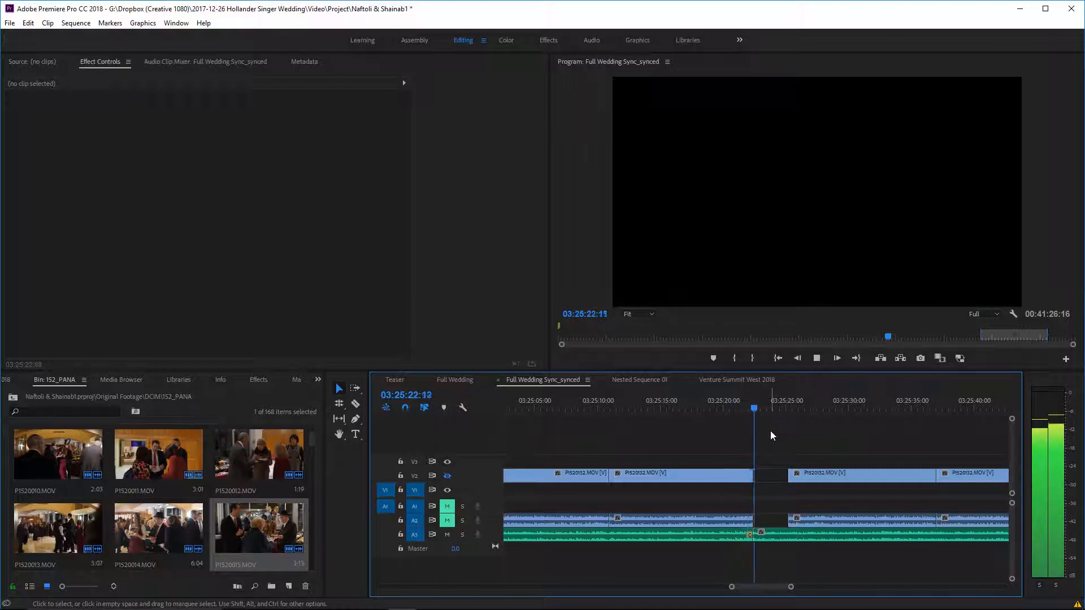
pyautogui.press('space')
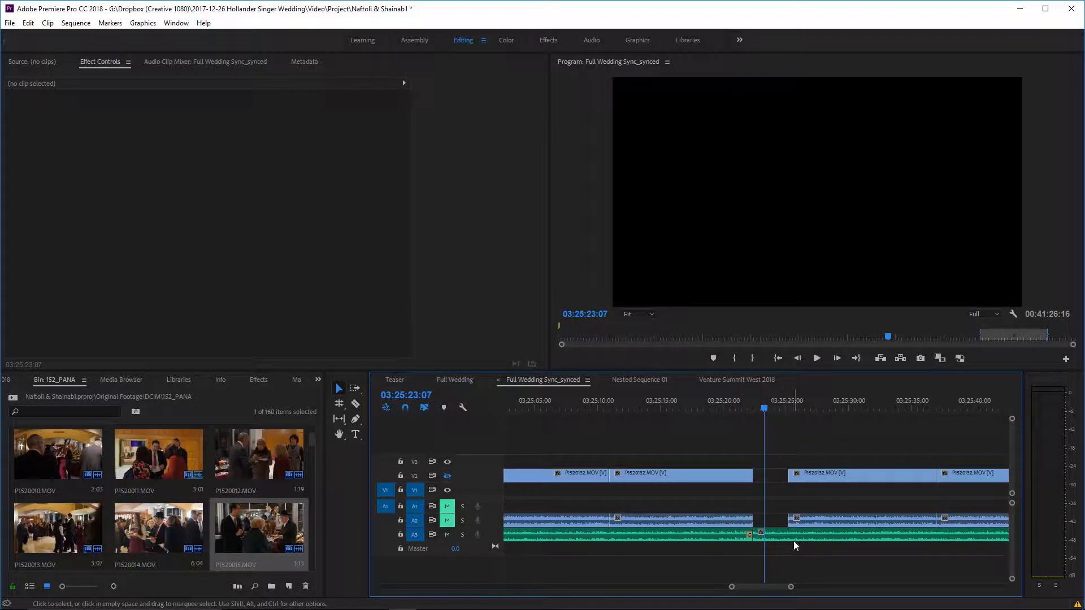
# Replay the crossfaded join from about 03:25:21, and undo the crossfade and gap removal.
pyautogui.click(743, 402)
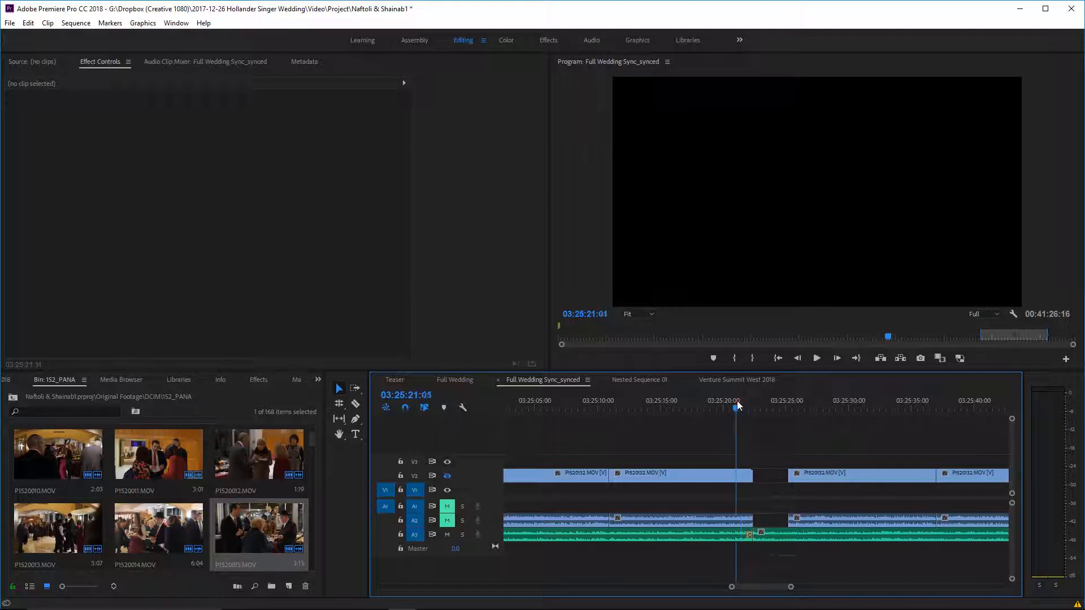
pyautogui.press('space')
pyautogui.press('space')
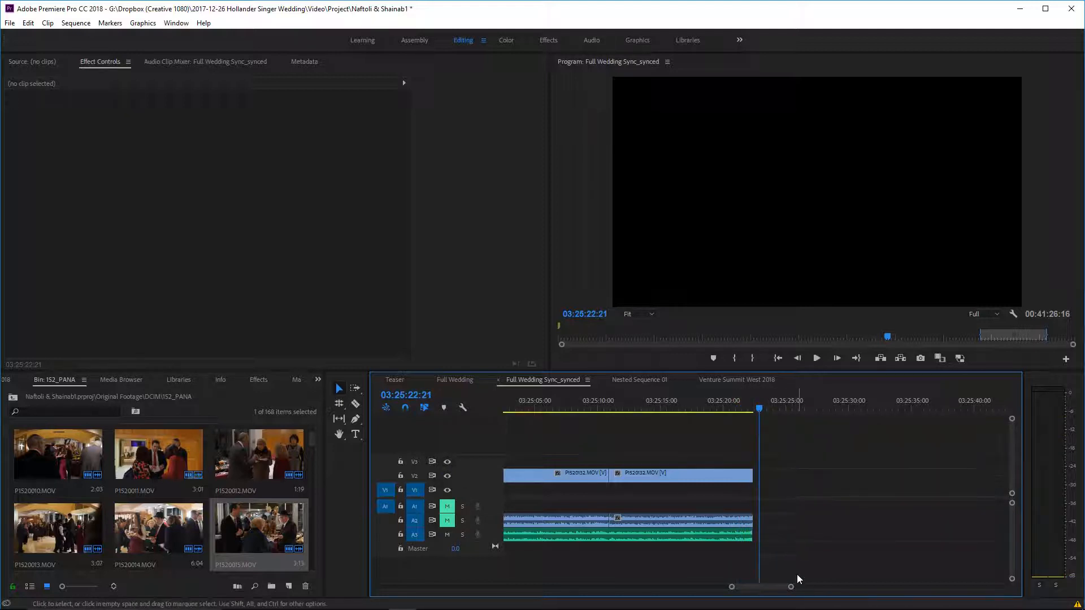
# Play from 03:25:22:21 across the restored gap into the sixth P1520132.MOV clip, stopping at 03:25:46:01.
pyautogui.moveTo(791, 586); pyautogui.dragTo(813, 586)
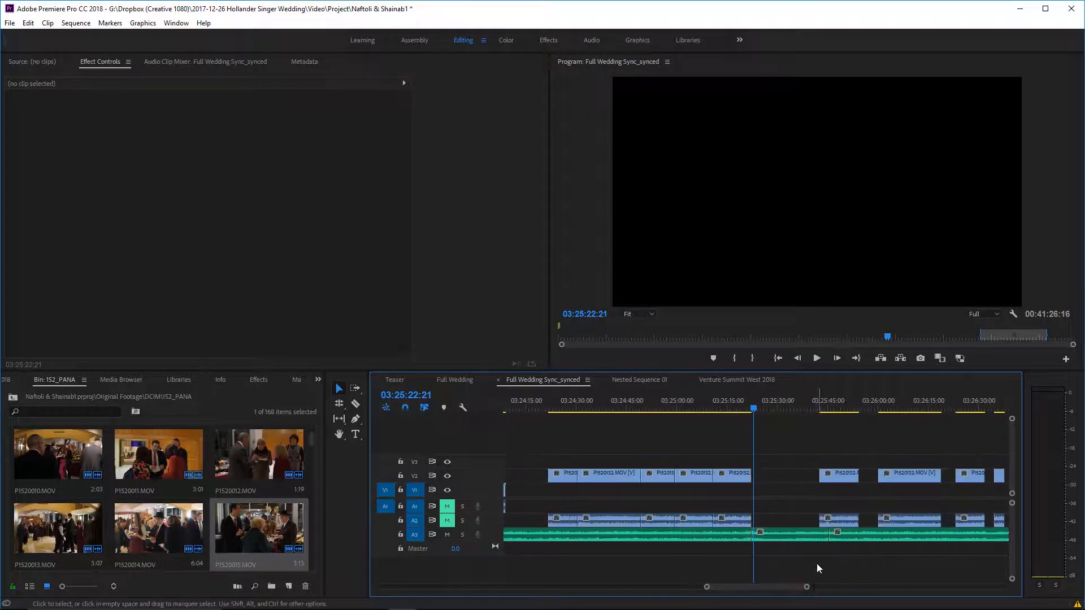
pyautogui.press('space')
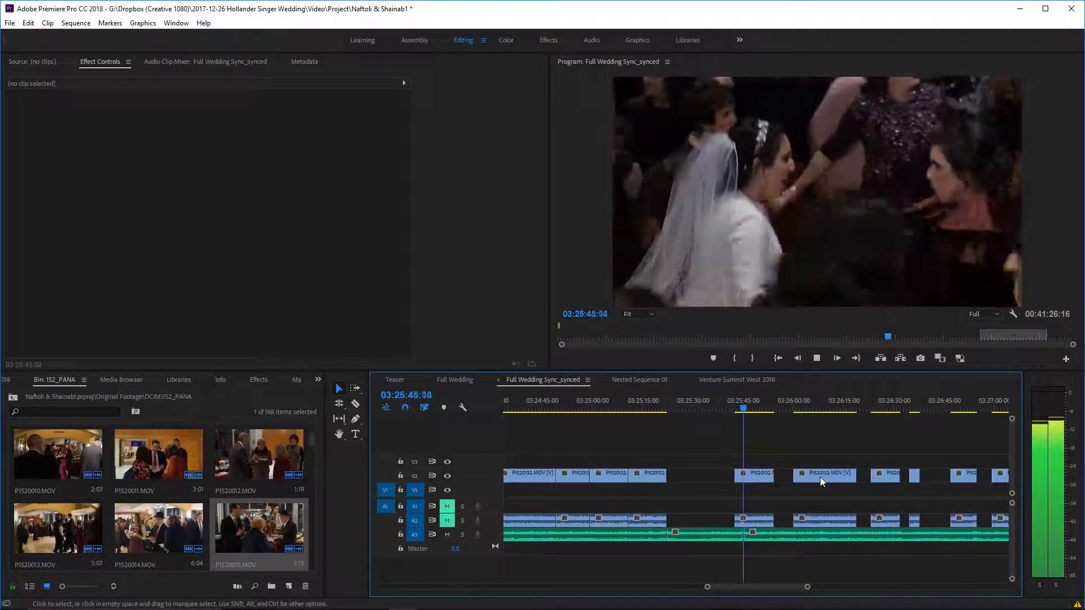
pyautogui.press('space')
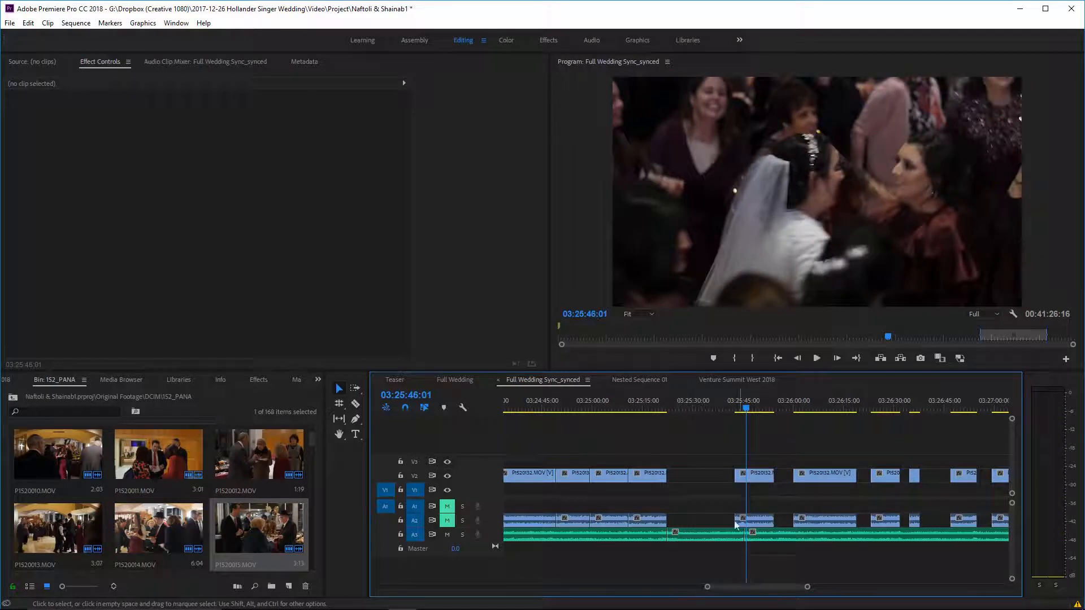
# Play the sequence from about 03:25:54 into the next P1520132.MOV clip, stopping at 03:26:08:23.
pyautogui.click(772, 401)
pyautogui.press('space')
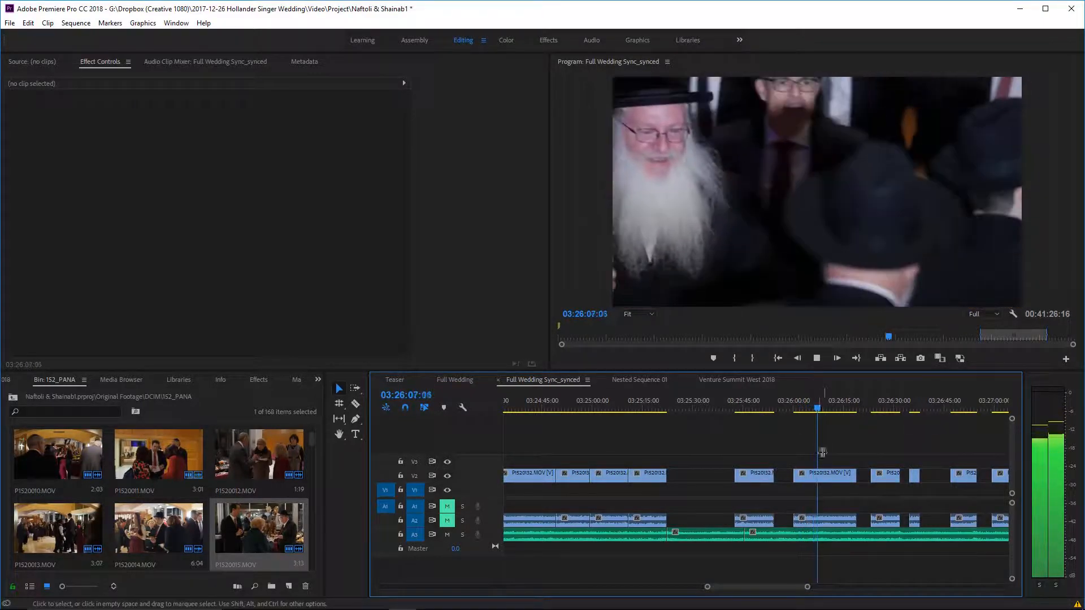
pyautogui.press('space')
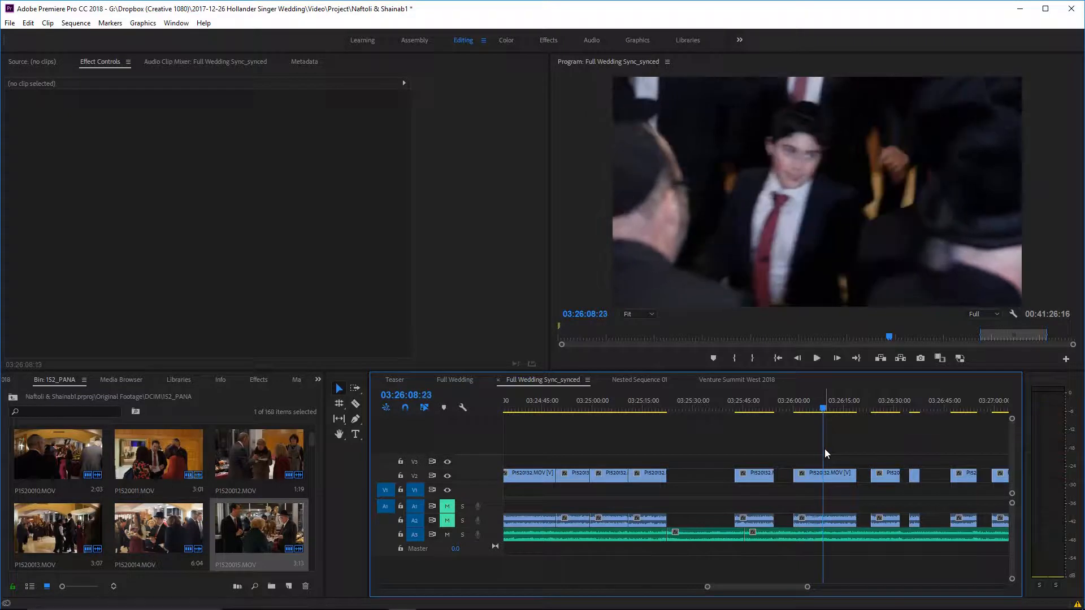
# Split the drift-corrected audio at 03:26:08:23 and delete the piece between that split and the previous cut.
pyautogui.press('c')
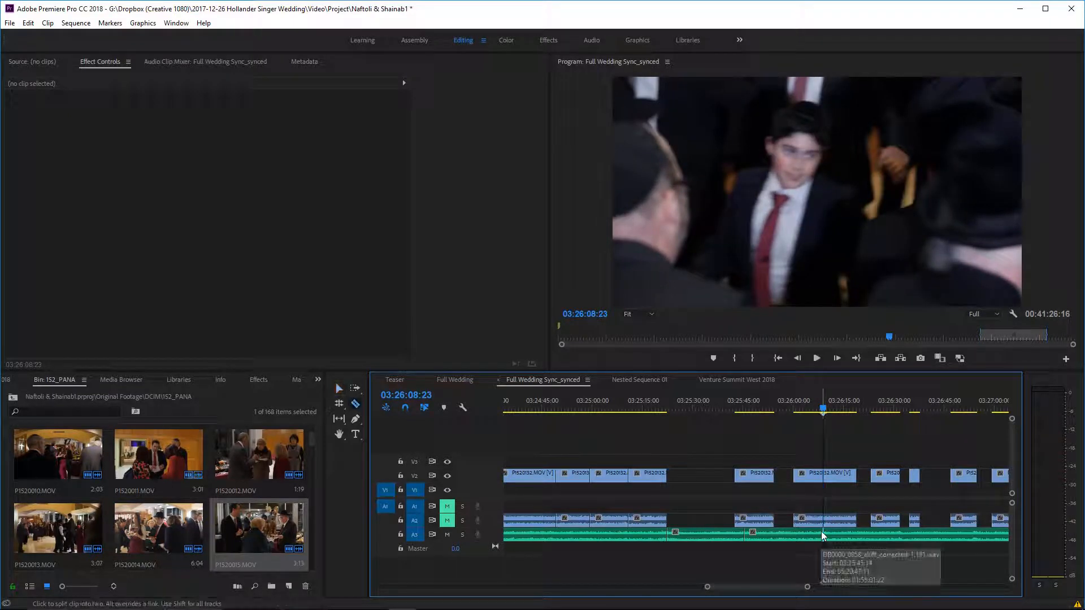
pyautogui.click(824, 535)
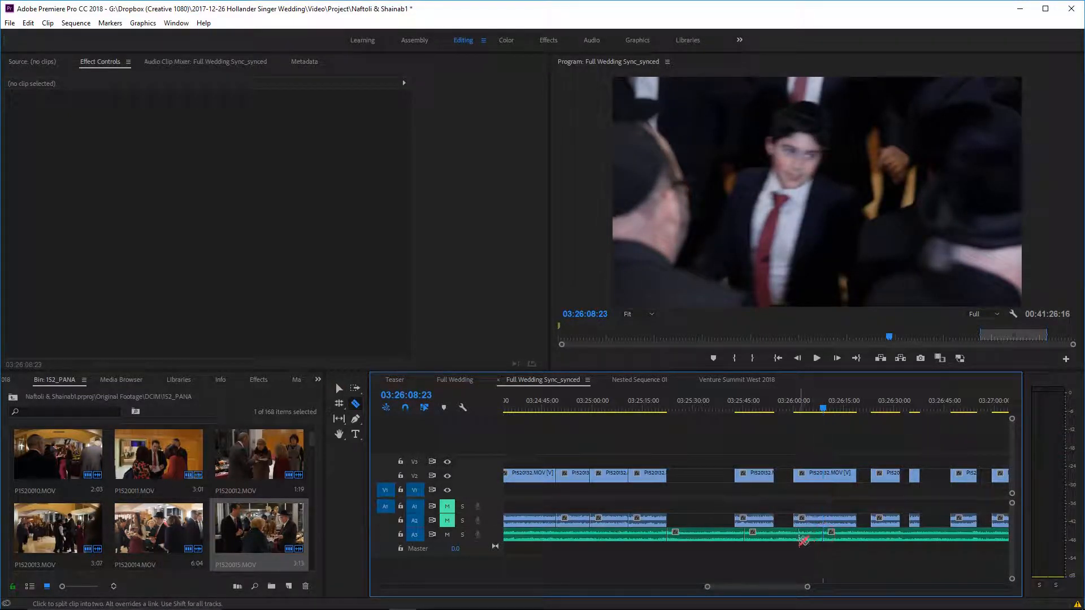
pyautogui.press('v')
pyautogui.click(795, 536)
pyautogui.press('Delete')
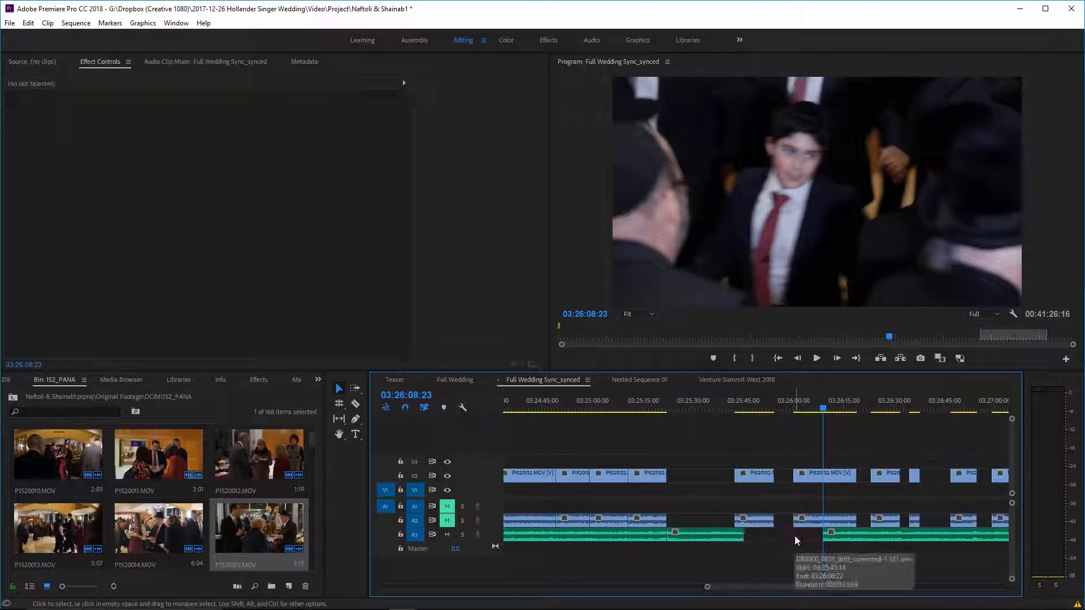
# Move the sixth P1520132.MOV clip against the fifth and the seventh against the eighth, and ripple delete the gap between the two groups.
pyautogui.moveTo(763, 477); pyautogui.dragTo(699, 480)
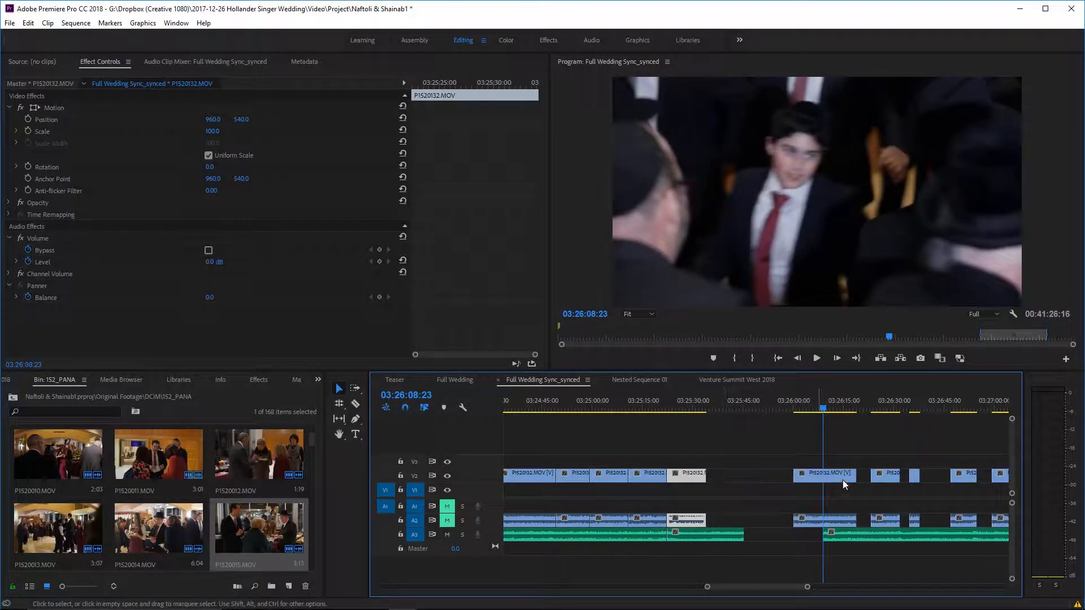
pyautogui.scroll(-2, 797, 517)
pyautogui.moveTo(772, 476); pyautogui.dragTo(786, 476)
pyautogui.rightClick(709, 513)
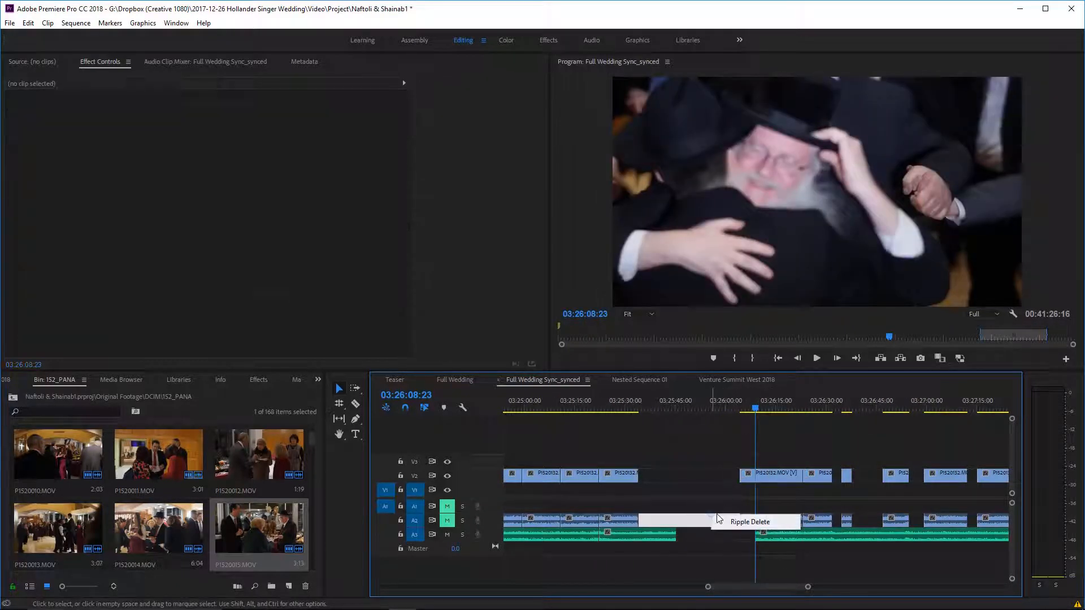
pyautogui.click(724, 520)
# Hide the V2 video and play the new drift-corrected audio join from 03:25:42:18, stopping at 03:25:46:10.
pyautogui.click(678, 537)
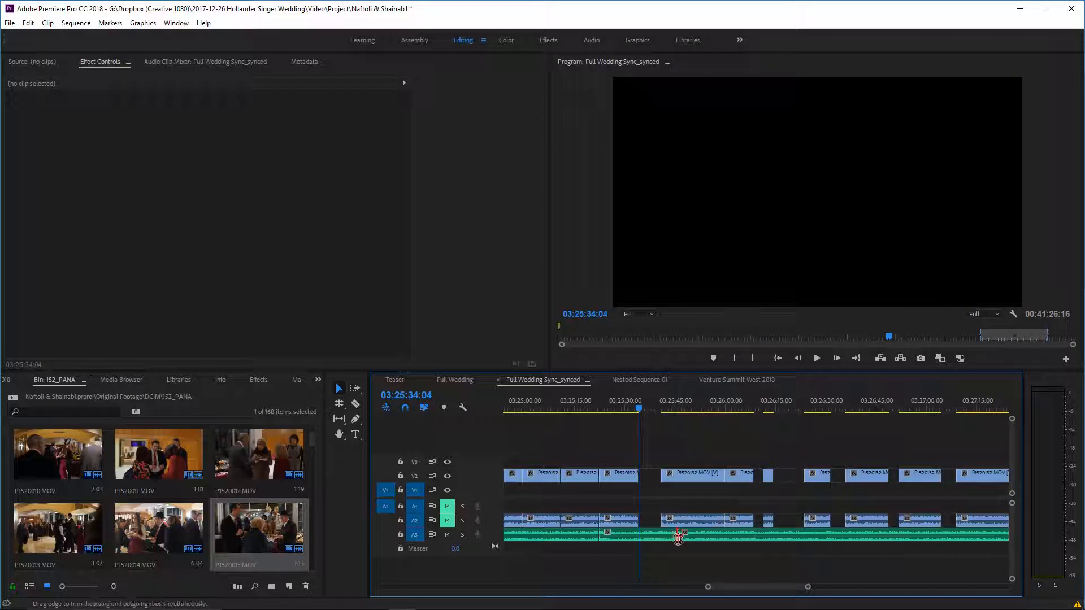
pyautogui.click(667, 402)
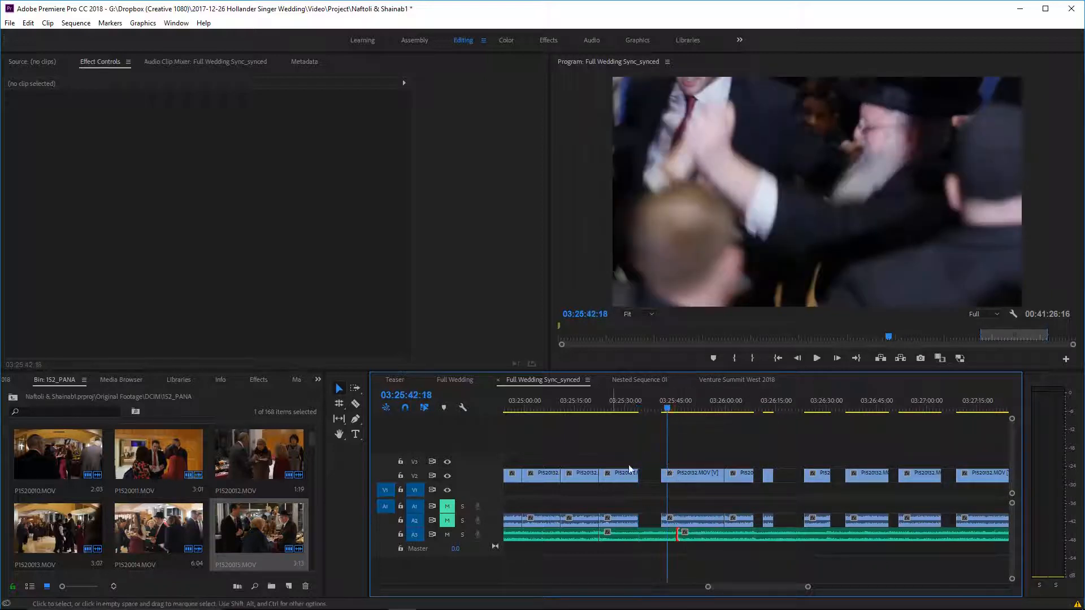
pyautogui.click(447, 476)
pyautogui.press('space')
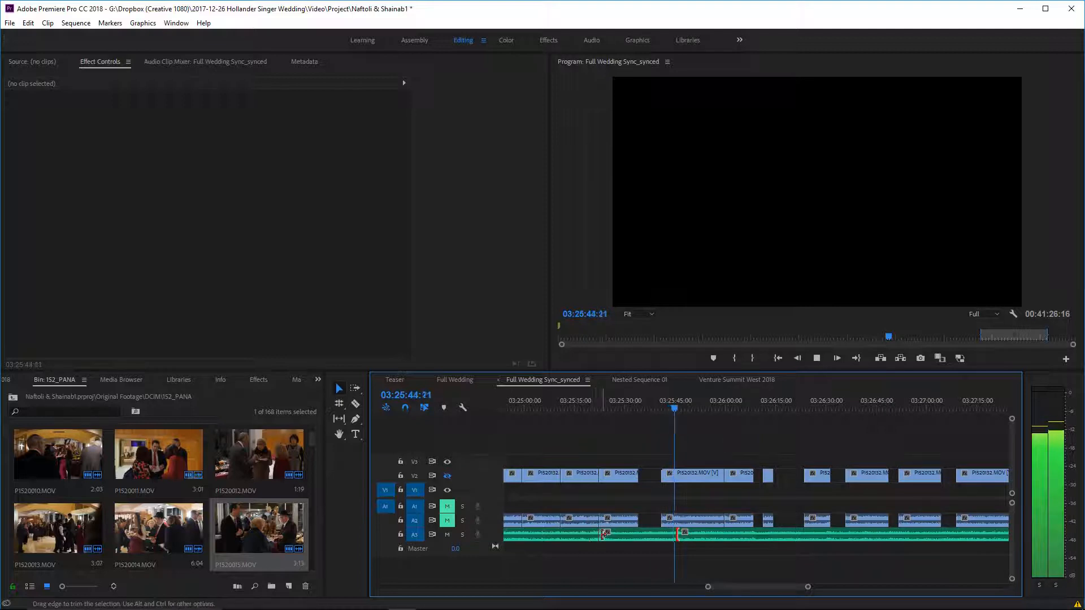
pyautogui.press('space')
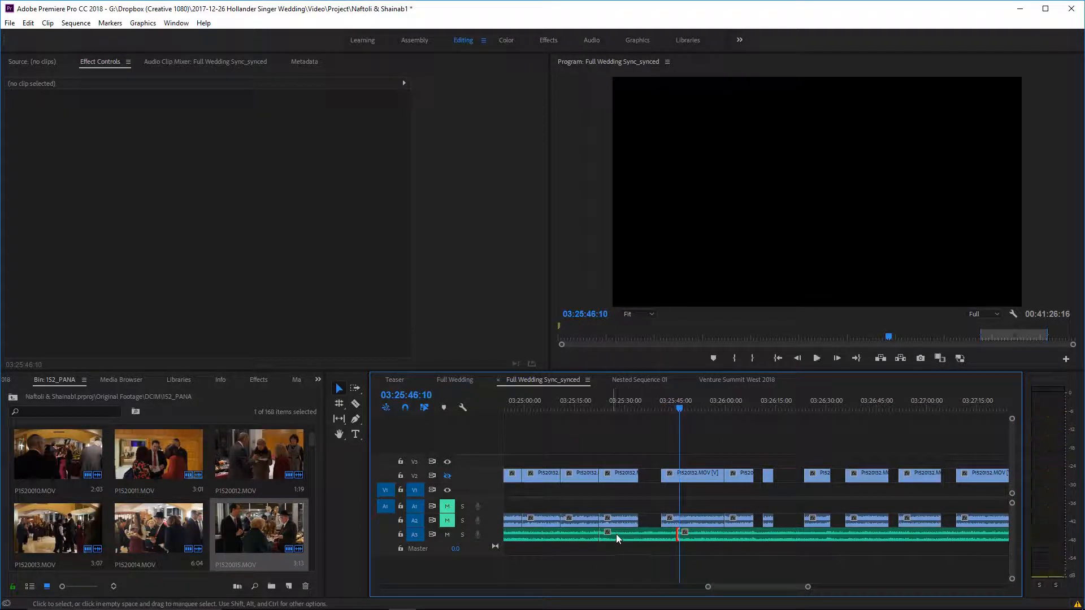
# Apply Constant Power crossfades to the drift-corrected audio joins near 03:25:22 and 03:25:46, with the second ending at its cut.
pyautogui.rightClick(603, 534)
pyautogui.click(616, 545)
pyautogui.click(674, 533)
pyautogui.moveTo(590, 552); pyautogui.dragTo(601, 533)
pyautogui.rightClick(600, 535)
pyautogui.click(602, 544)
pyautogui.click(674, 533)
# Play the first drift-corrected audio join from 03:25:20:20.
pyautogui.click(599, 402)
pyautogui.moveTo(598, 401); pyautogui.dragTo(594, 404)
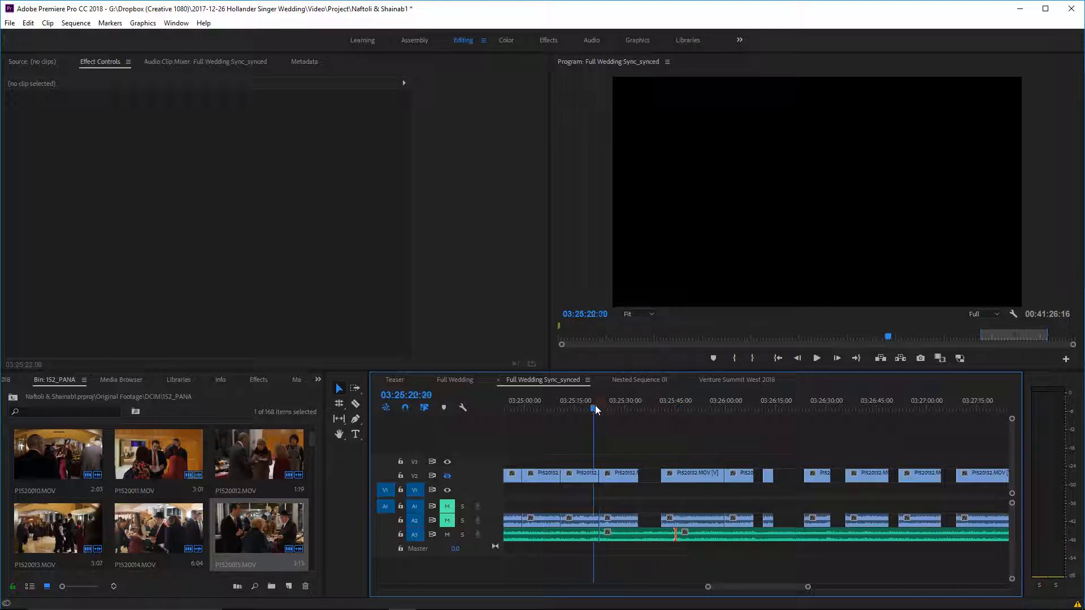
pyautogui.press('space')
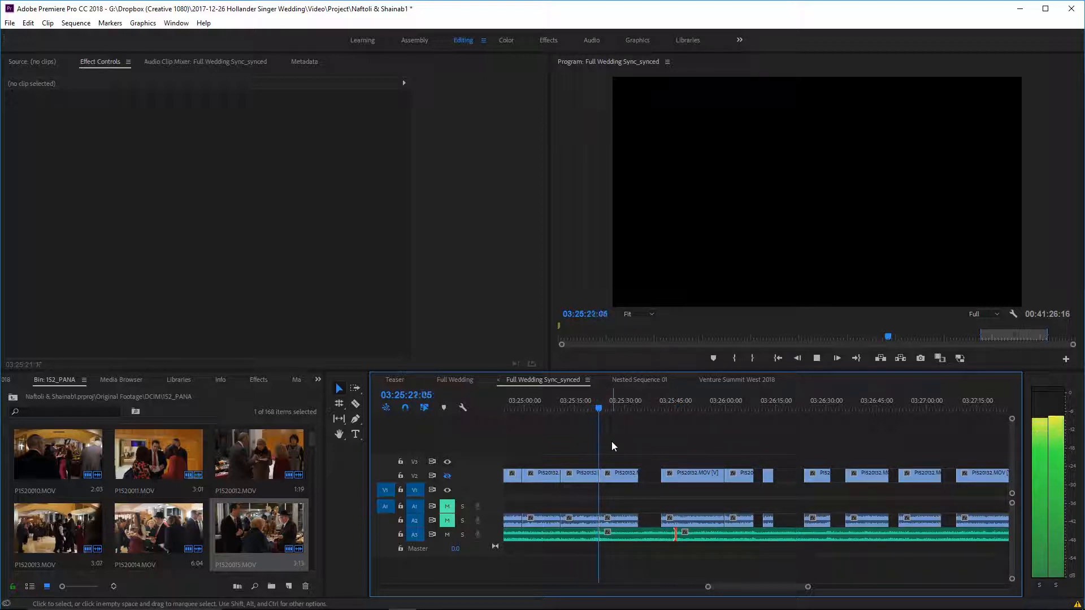
# Inspect the second join's crossfade settings and play across it from 03:25:42:22, stopping just past 03:25:47.
pyautogui.click(668, 410)
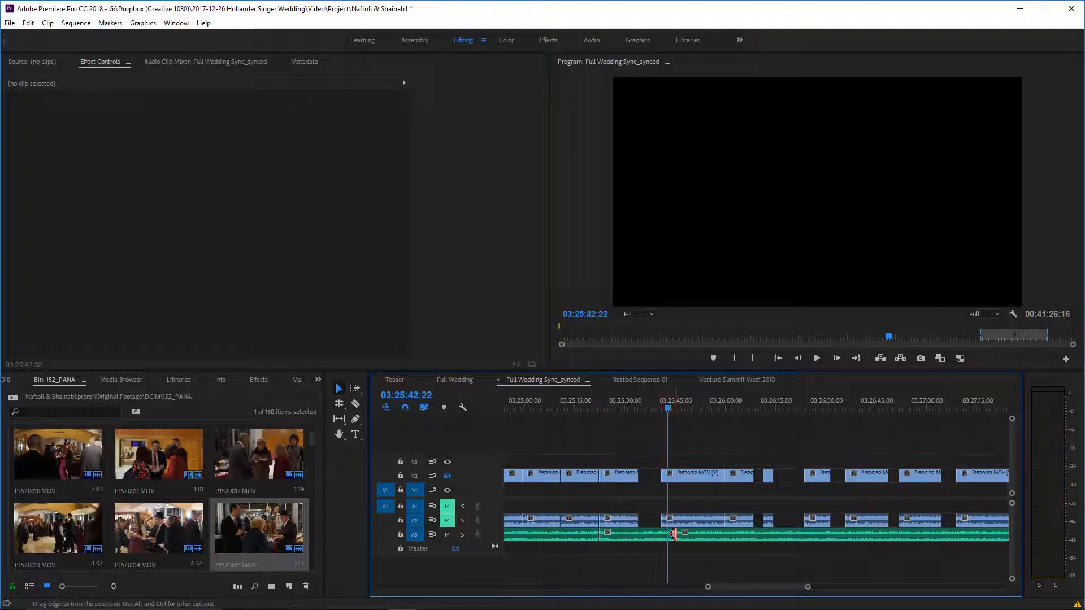
pyautogui.moveTo(709, 588); pyautogui.dragTo(734, 587)
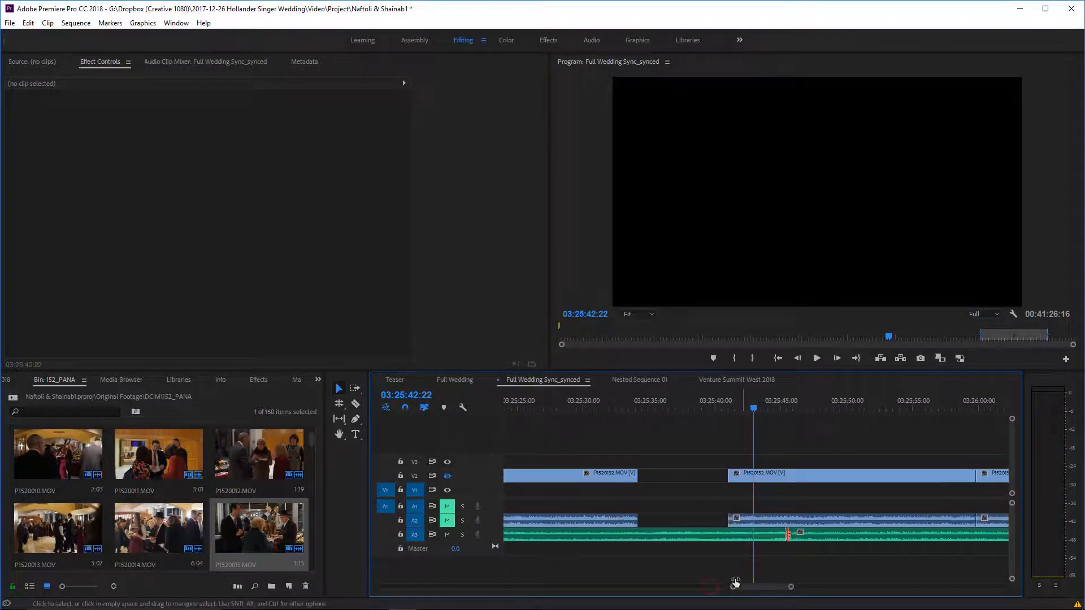
pyautogui.click(785, 535)
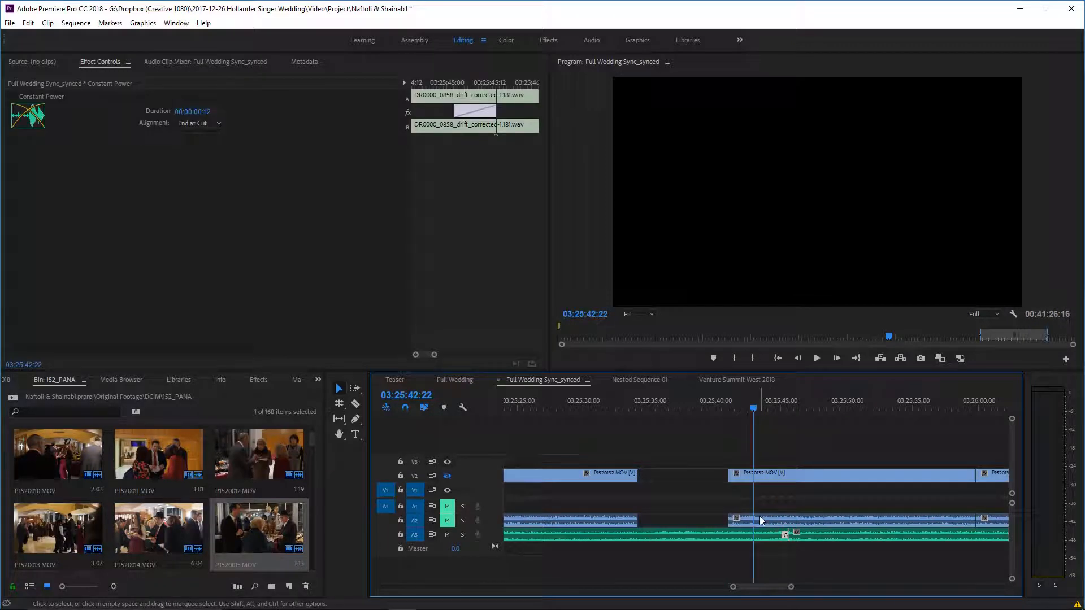
pyautogui.press('space')
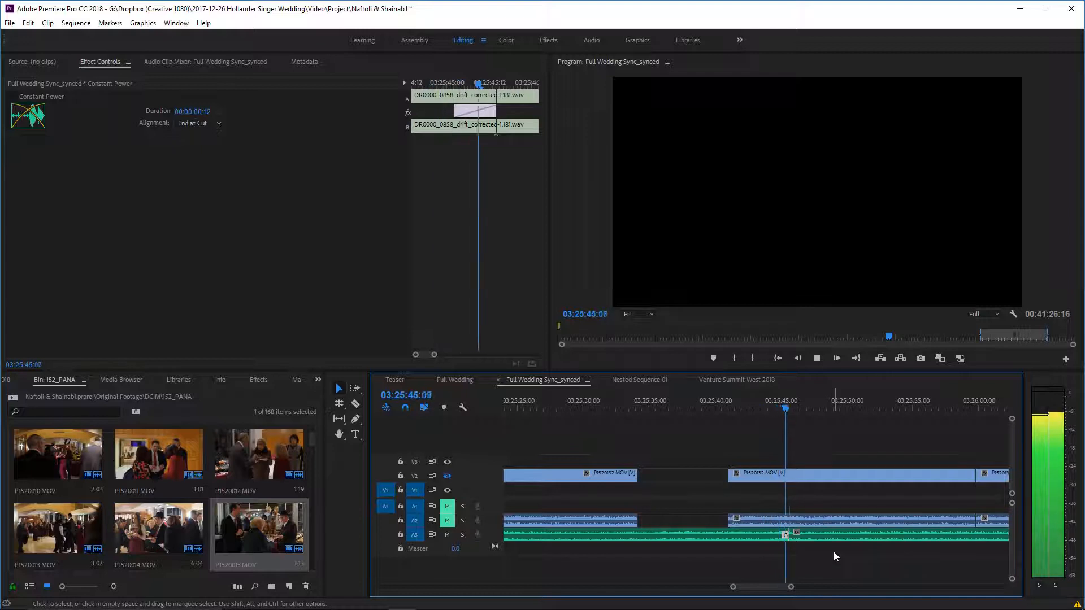
pyautogui.moveTo(791, 586); pyautogui.dragTo(836, 574)
pyautogui.press('space')
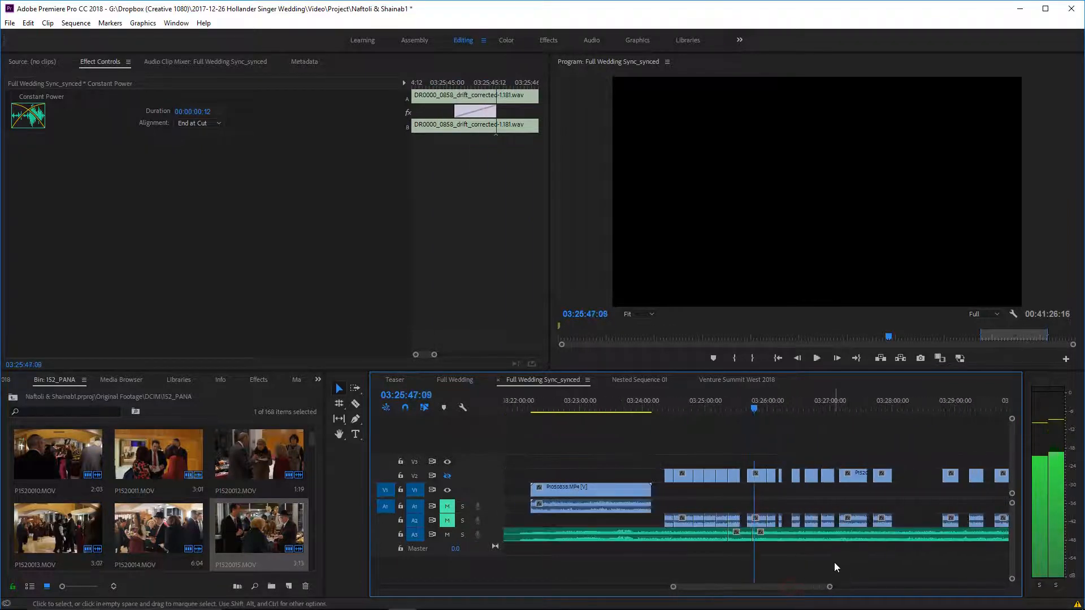
# Replay the second crossfaded join from 03:25:40:15, stopping at 03:25:46:15.
pyautogui.click(756, 404)
pyautogui.moveTo(755, 404); pyautogui.dragTo(749, 406)
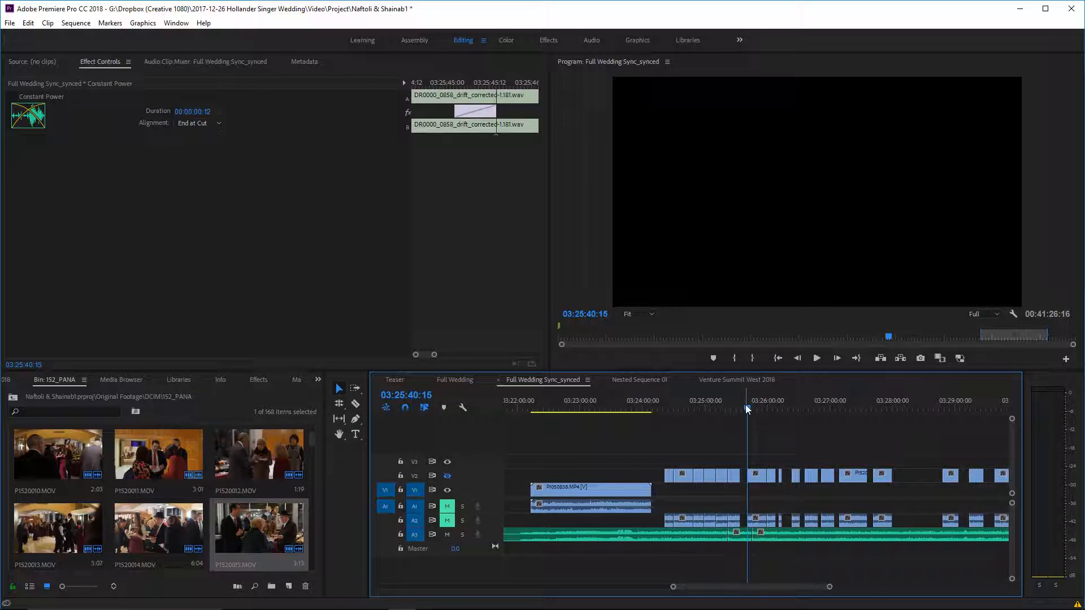
pyautogui.press('space')
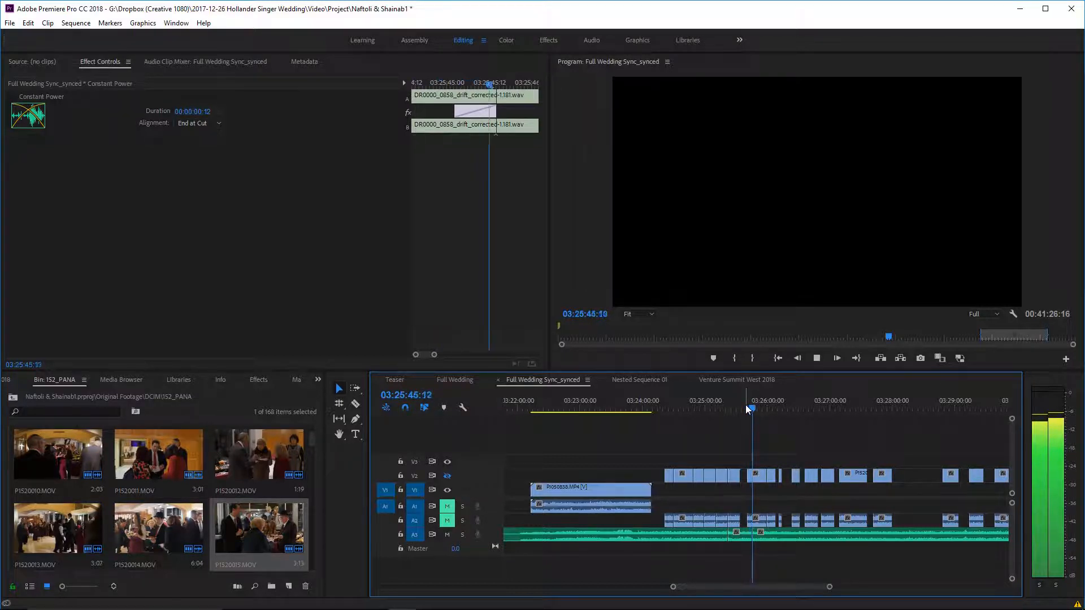
pyautogui.press('space')
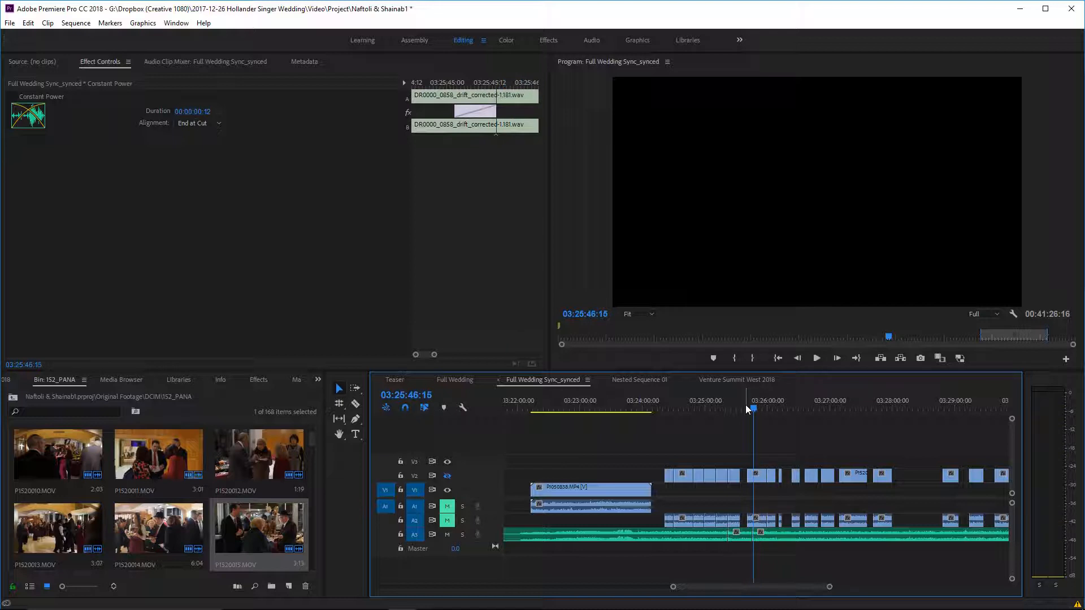
# Show the V2 video again and scrub through the P1520132.MOV clips from about 03:24:37 to 03:25:30:17.
pyautogui.moveTo(830, 588); pyautogui.dragTo(797, 587)
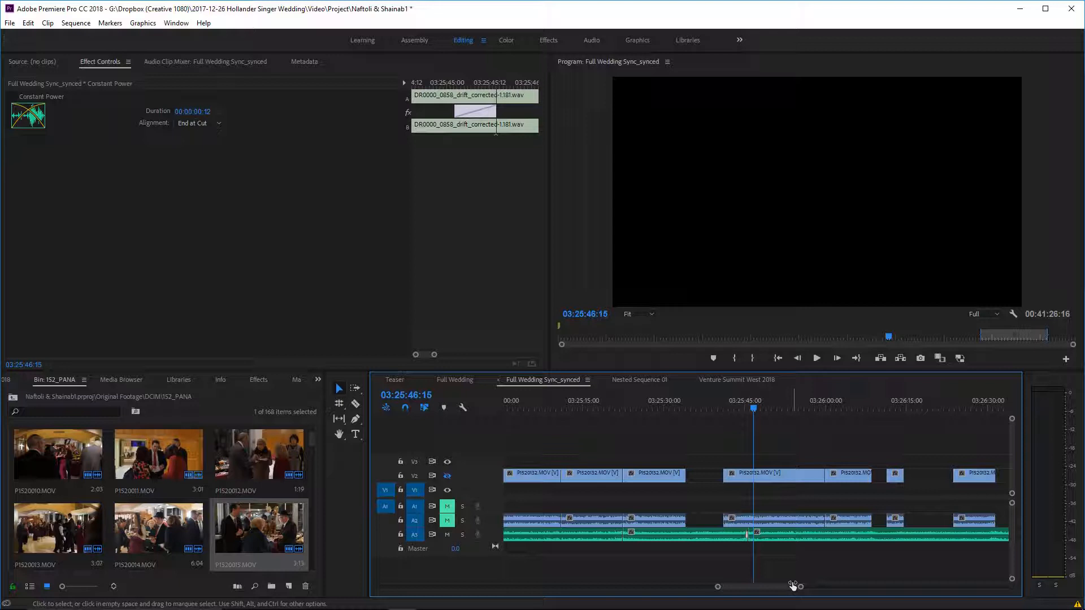
pyautogui.click(700, 428)
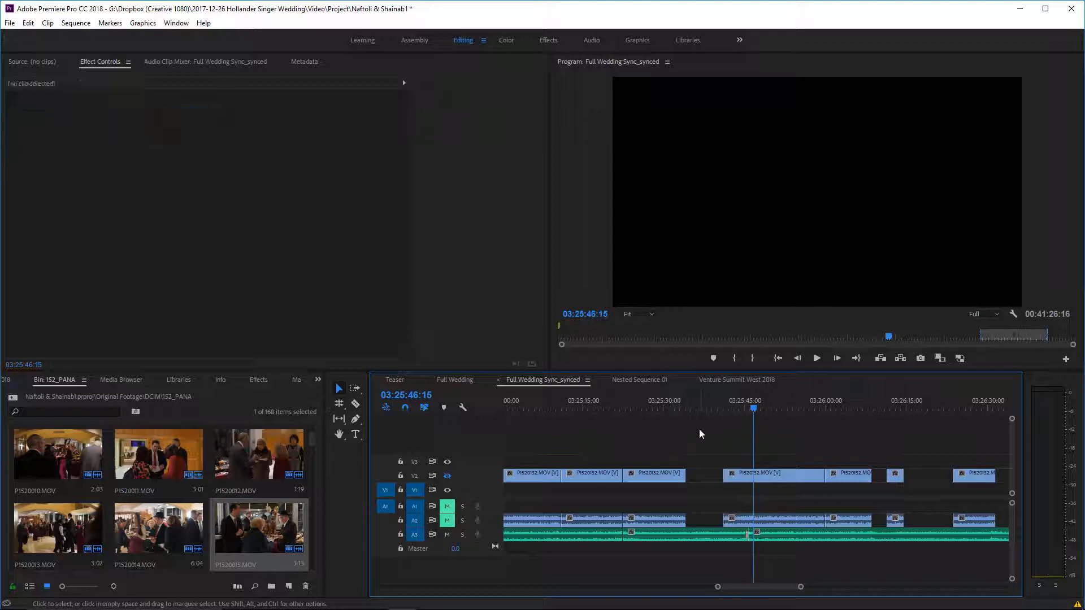
pyautogui.scroll(5, 700, 429)
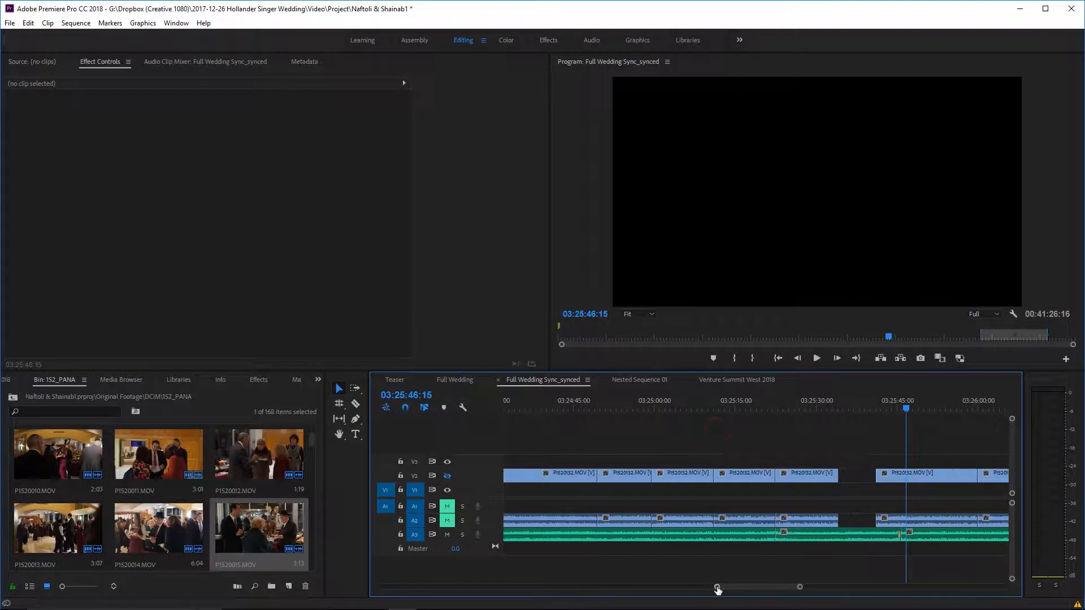
pyautogui.moveTo(717, 586); pyautogui.dragTo(698, 587)
pyautogui.click(648, 402)
pyautogui.moveTo(649, 403); pyautogui.dragTo(672, 404)
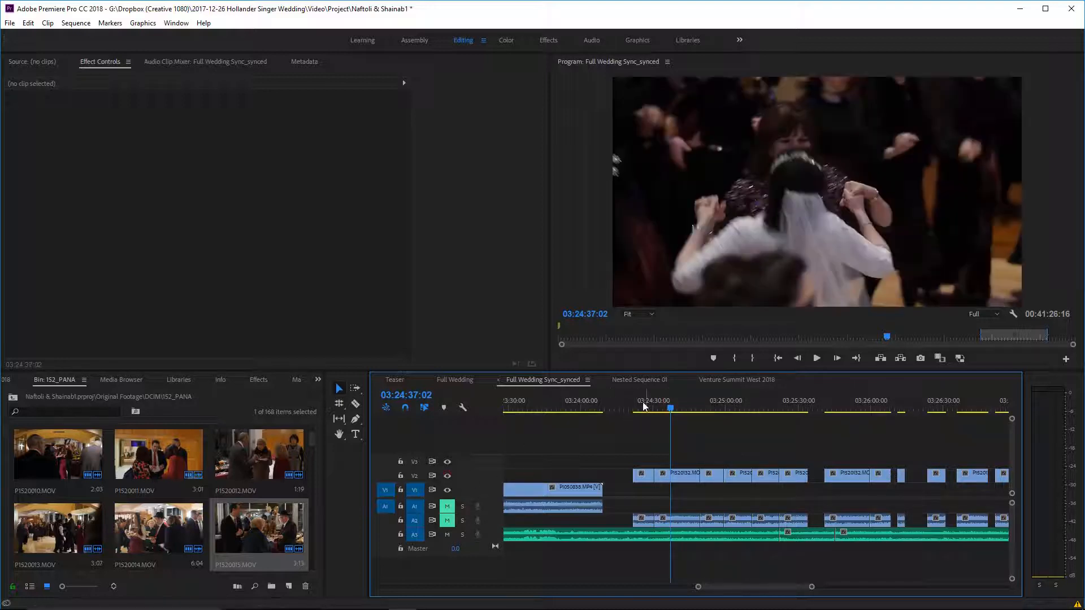
pyautogui.moveTo(645, 405); pyautogui.dragTo(738, 408)
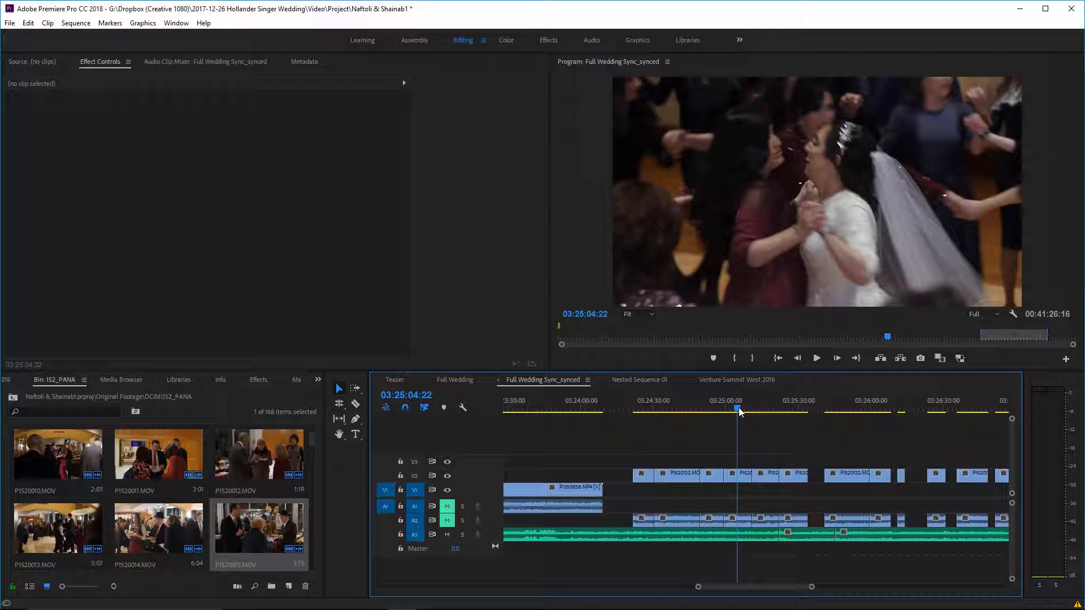
pyautogui.click(800, 408)
# Move the seventh P1520132.MOV clip earlier so it butts against the end of the sixth, and select its end edge.
pyautogui.scroll(-3, 798, 446)
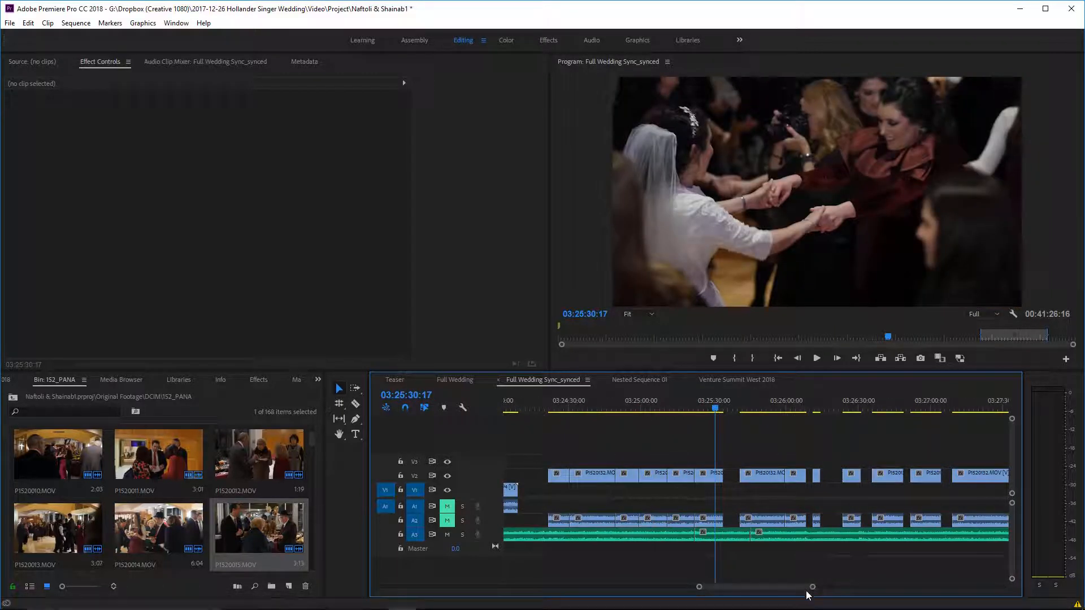
pyautogui.moveTo(812, 587); pyautogui.dragTo(794, 587)
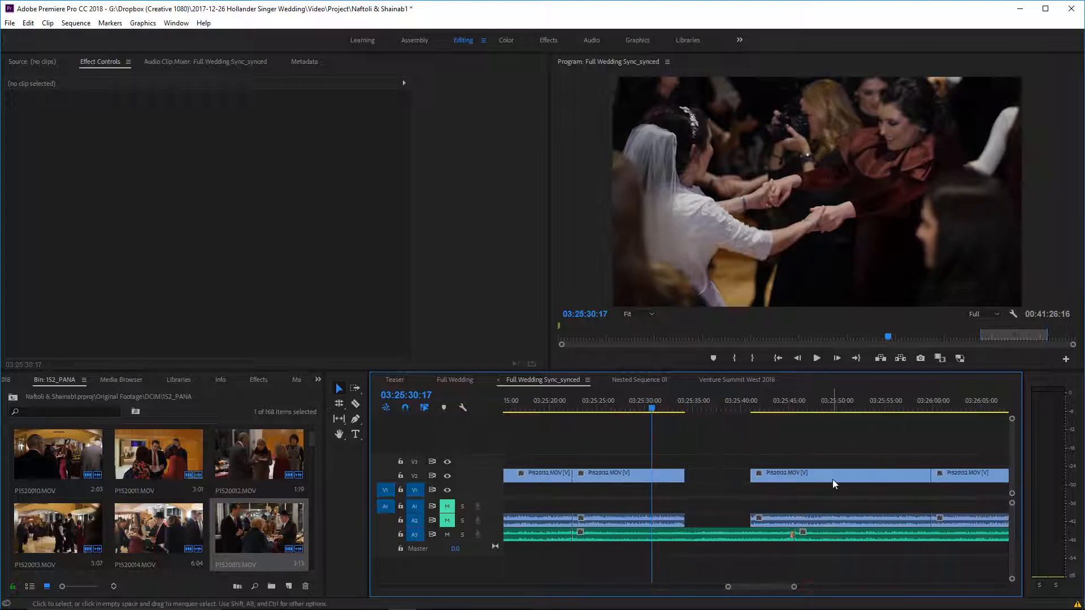
pyautogui.moveTo(832, 480); pyautogui.dragTo(772, 473)
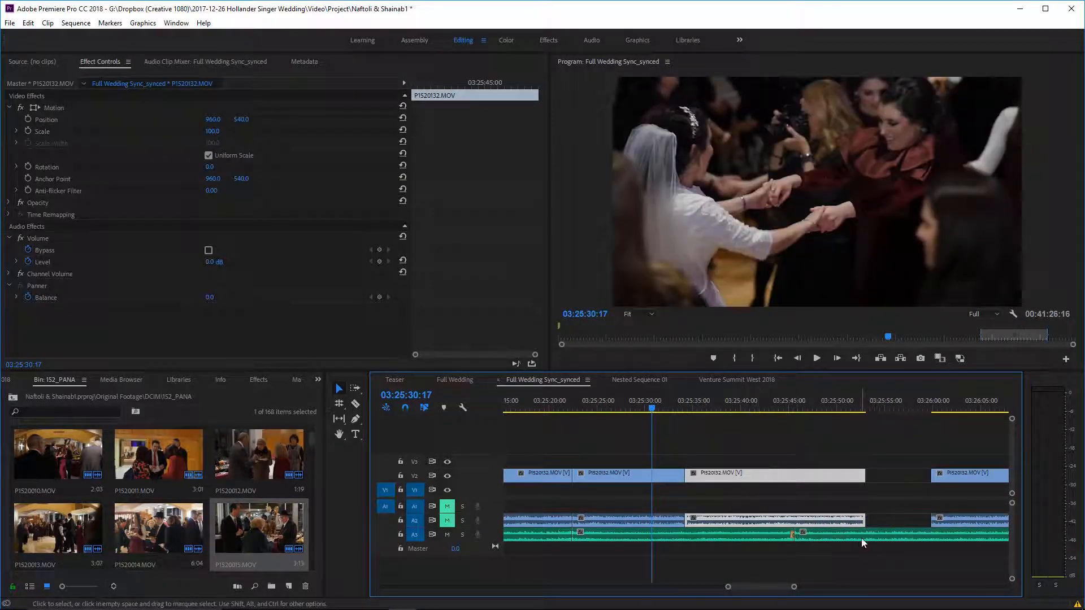
pyautogui.click(868, 476)
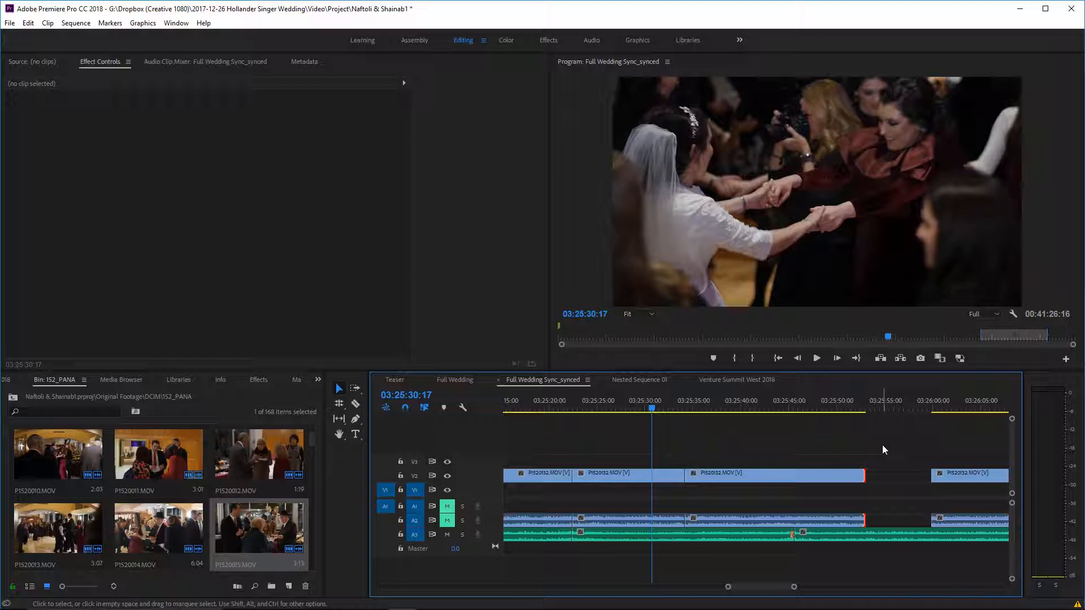
# Play across the new clip join from 03:25:30:17 and again from 03:25:32:23, stopping at 03:25:33:23.
pyautogui.press('space')
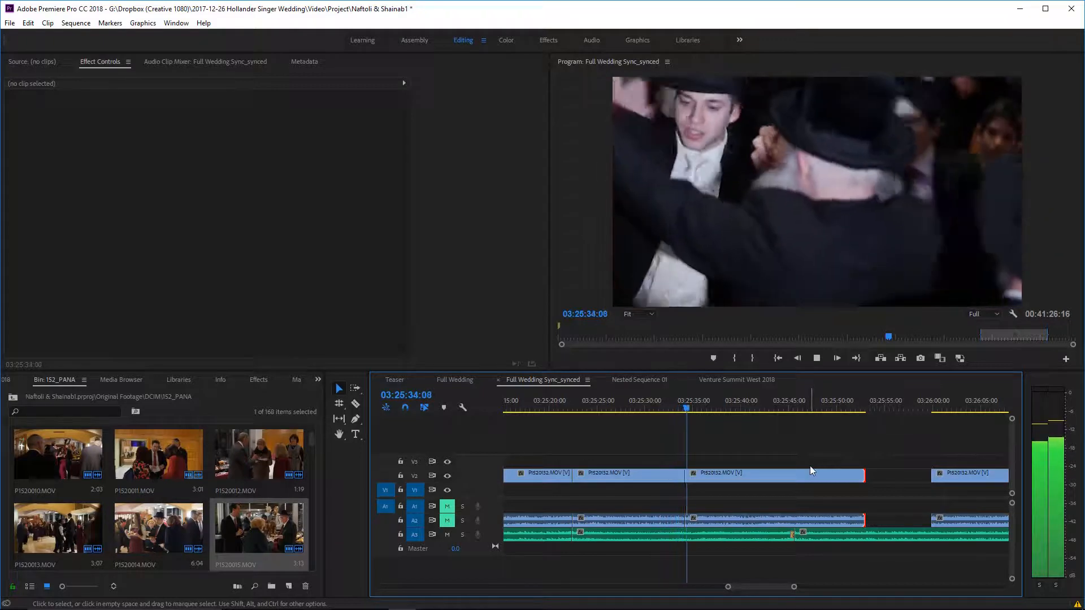
pyautogui.click(674, 405)
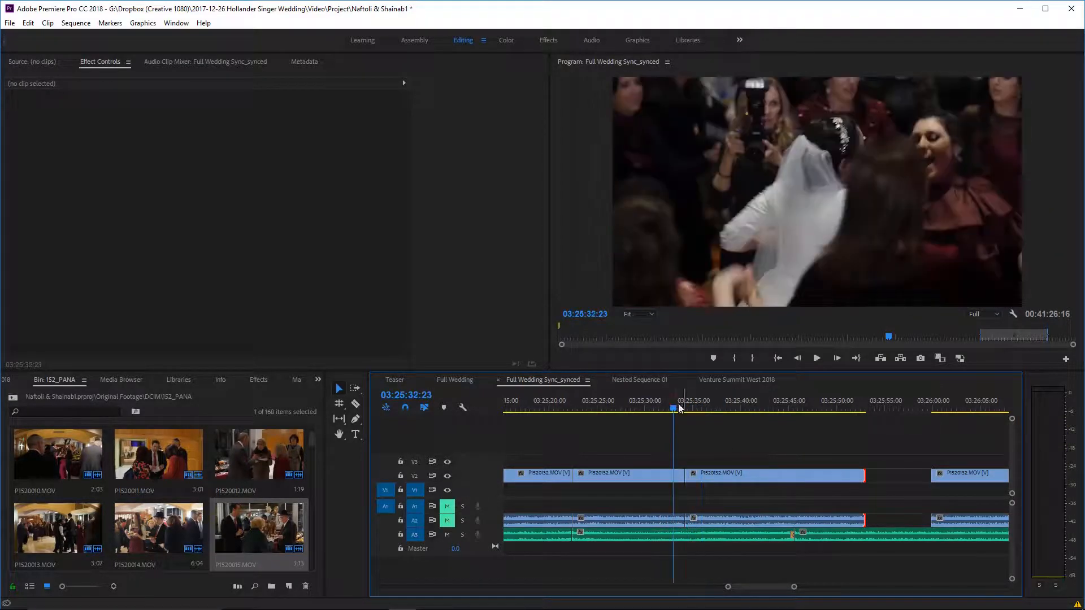
pyautogui.press('space')
pyautogui.press('space')
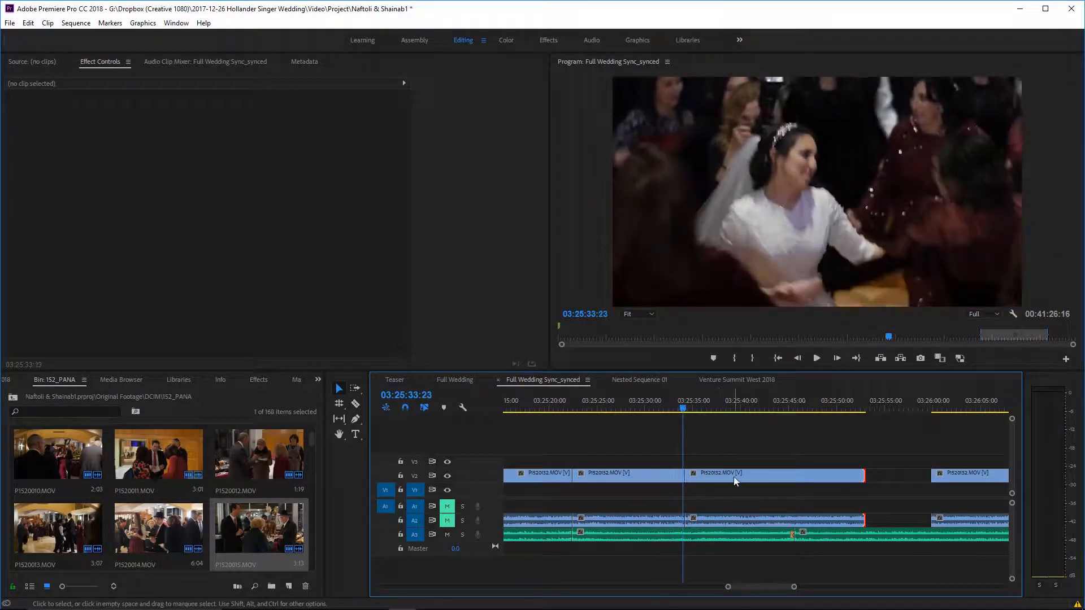
# Shift the seventh P1520132.MOV clip slightly earlier to start at 03:25:33:23, and play on through it.
pyautogui.click(732, 478)
pyautogui.press('space')
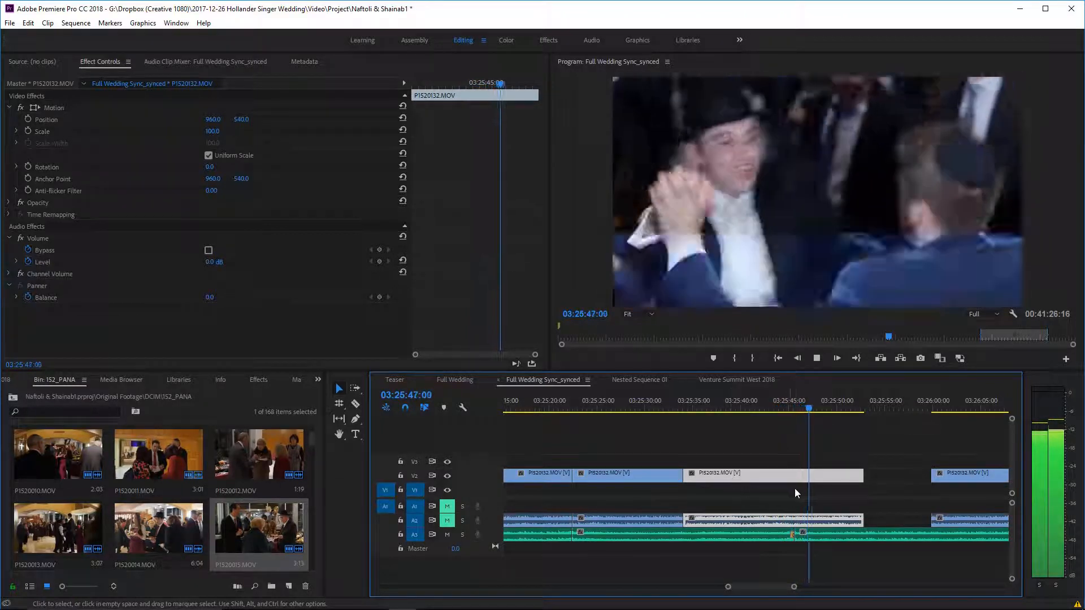
pyautogui.scroll(-7, 833, 480)
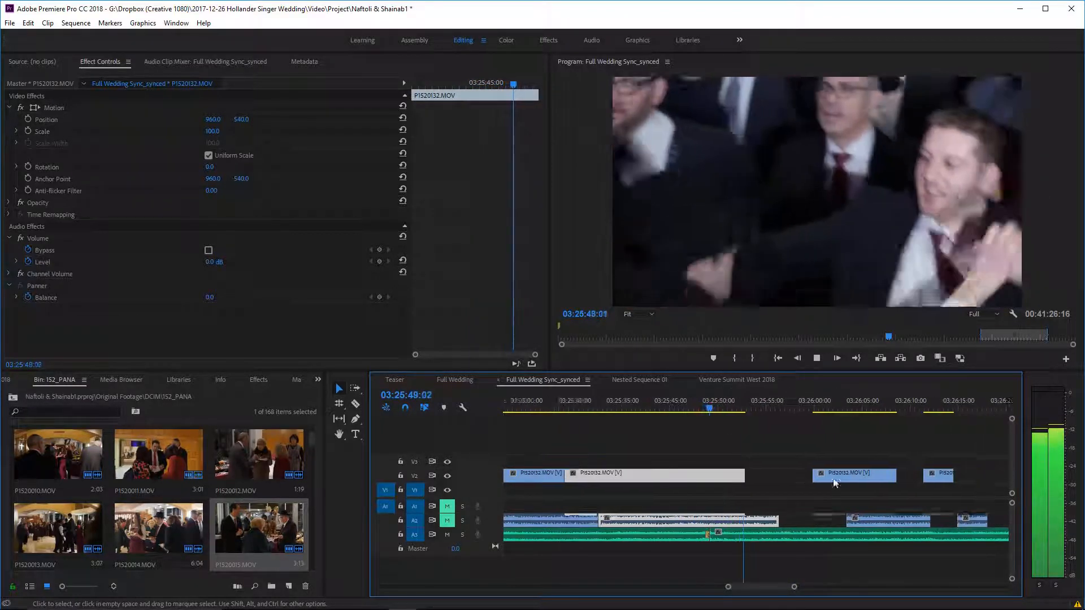
# Play the closing seconds of the seventh P1520132.MOV clip twice, starting from about 03:25:49 and about 03:25:47.
pyautogui.scroll(-4, 831, 478)
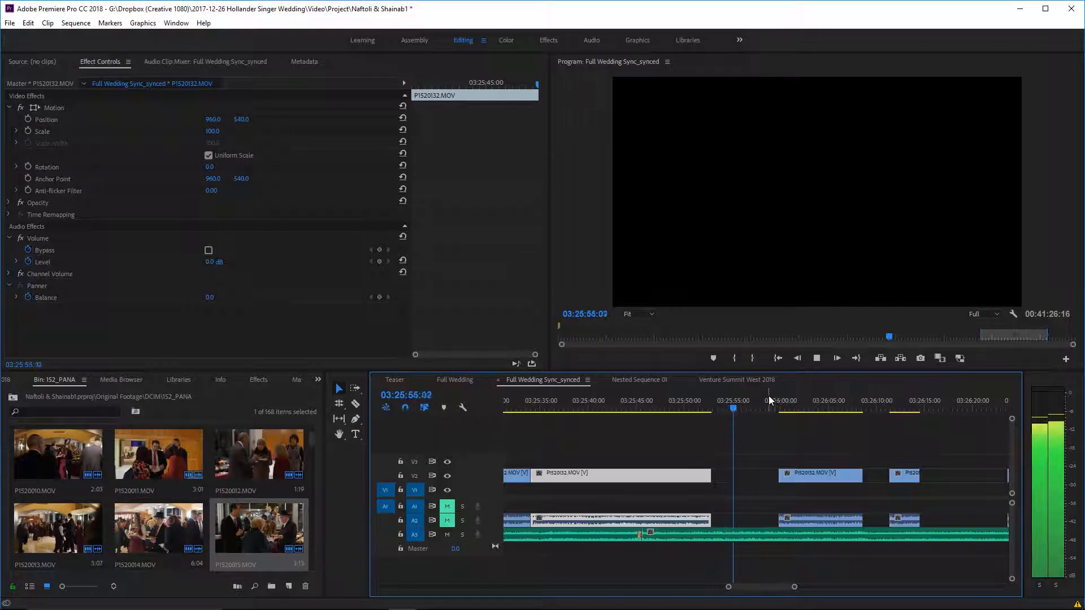
pyautogui.click(676, 394)
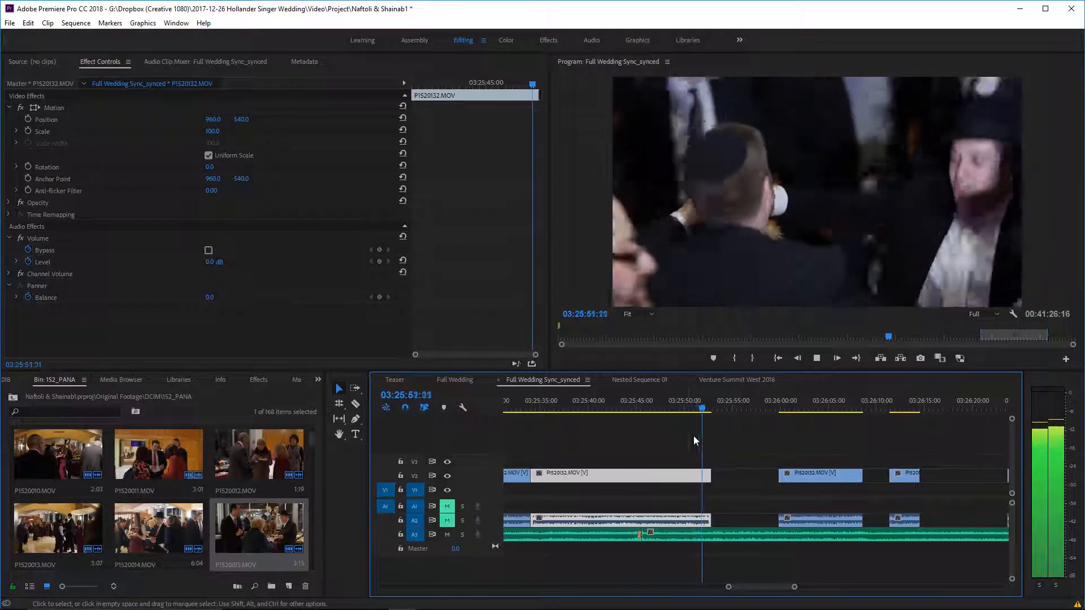
pyautogui.click(659, 401)
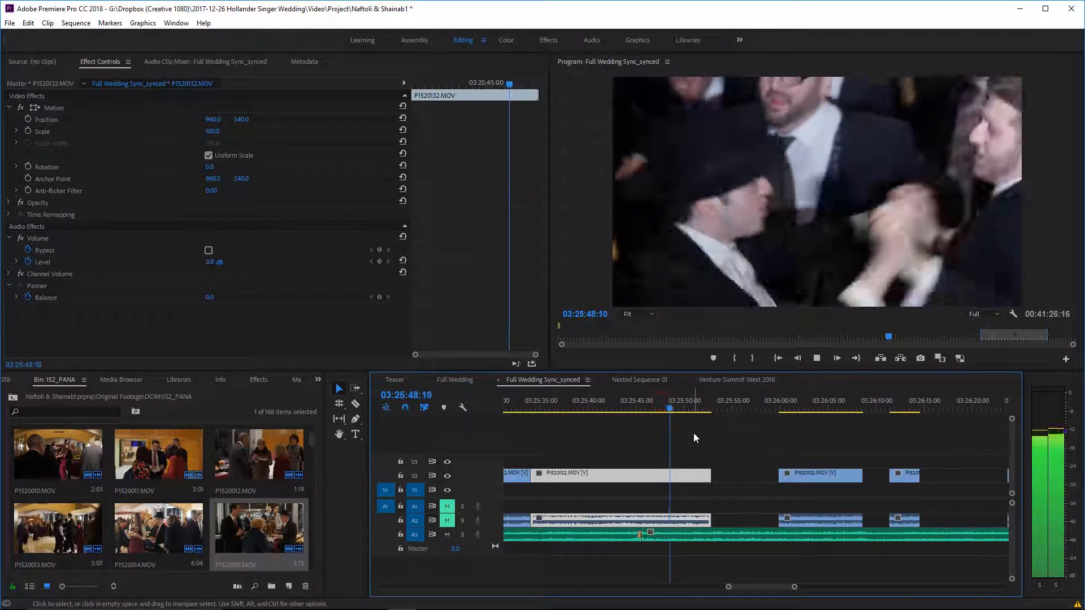
pyautogui.scroll(3, 695, 438)
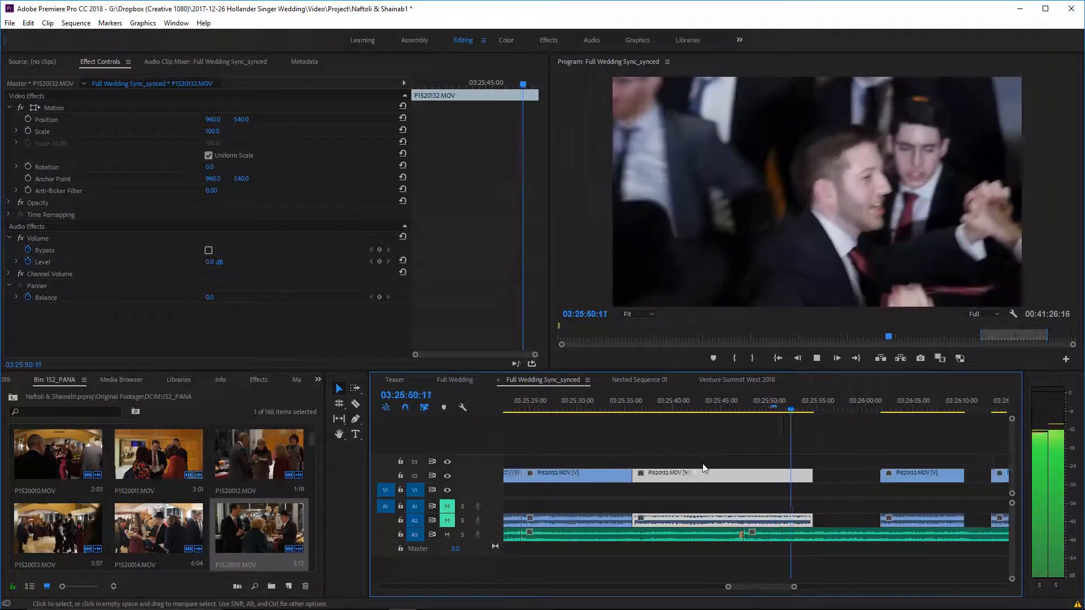
pyautogui.press('space')
# Scrub through the separated V2 clips between 03:26:02:11 and 03:26:24:20, and return to 03:25:42:04 in the seventh clip.
pyautogui.click(889, 406)
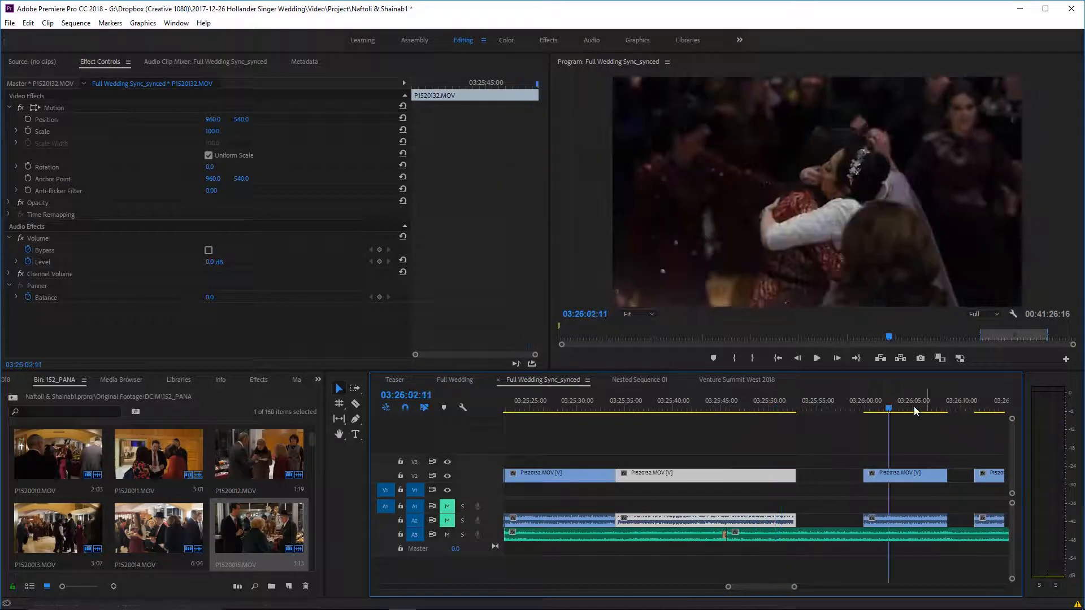
pyautogui.click(989, 395)
pyautogui.scroll(-2, 859, 506)
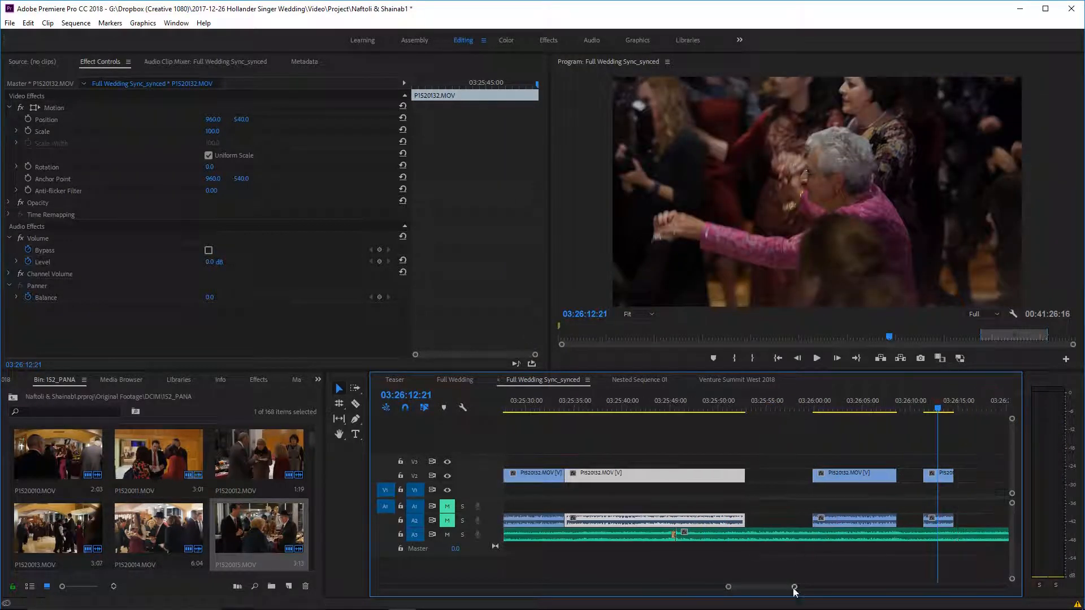
pyautogui.moveTo(794, 590); pyautogui.dragTo(800, 588)
pyautogui.click(826, 404)
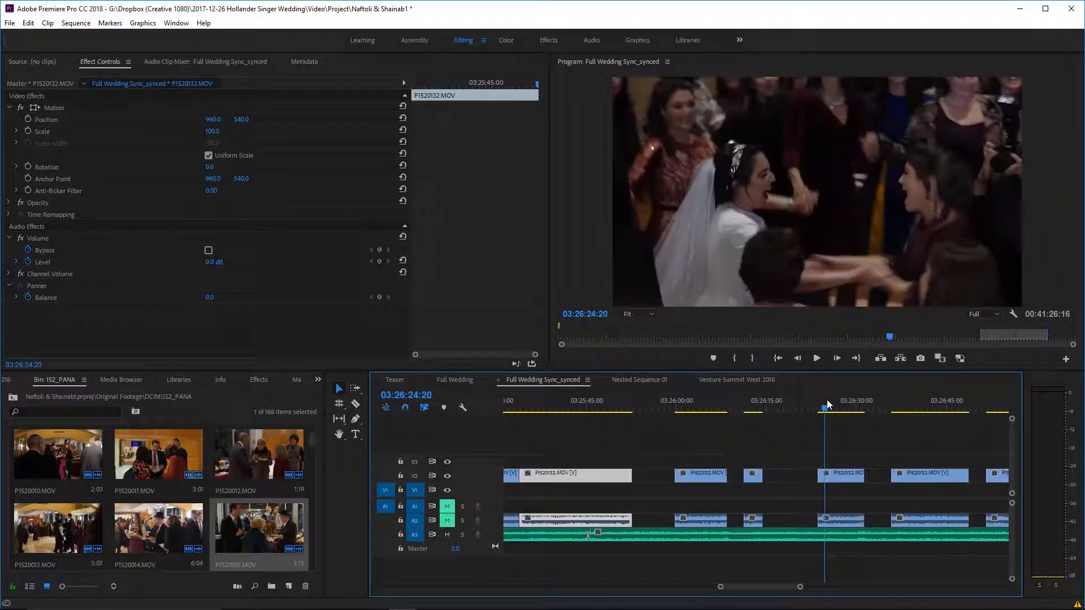
pyautogui.click(701, 405)
pyautogui.click(751, 402)
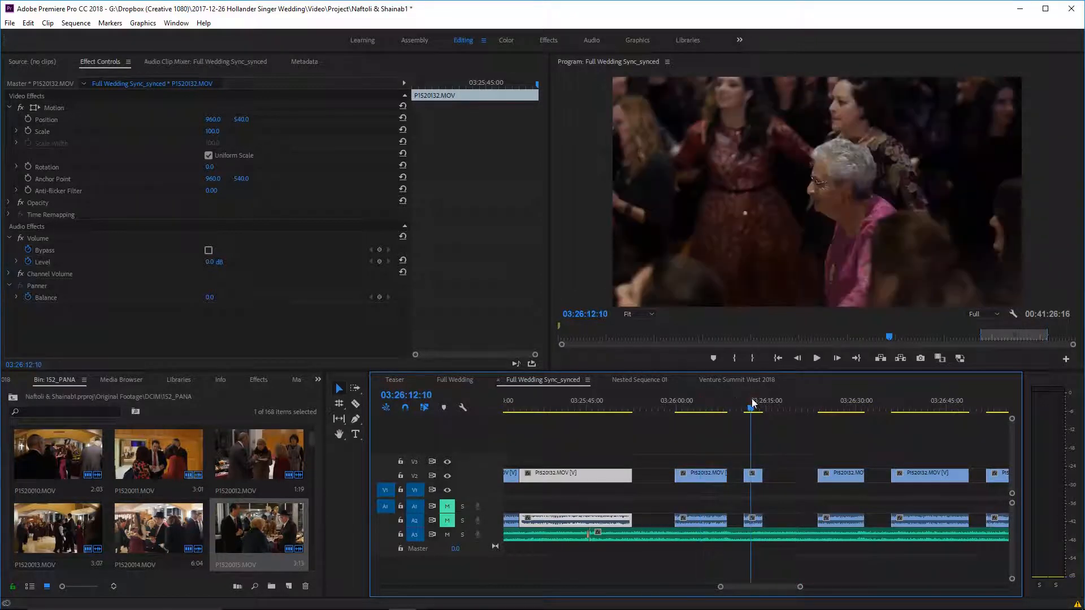
pyautogui.click(824, 407)
pyautogui.click(570, 403)
pyautogui.scroll(5, 586, 439)
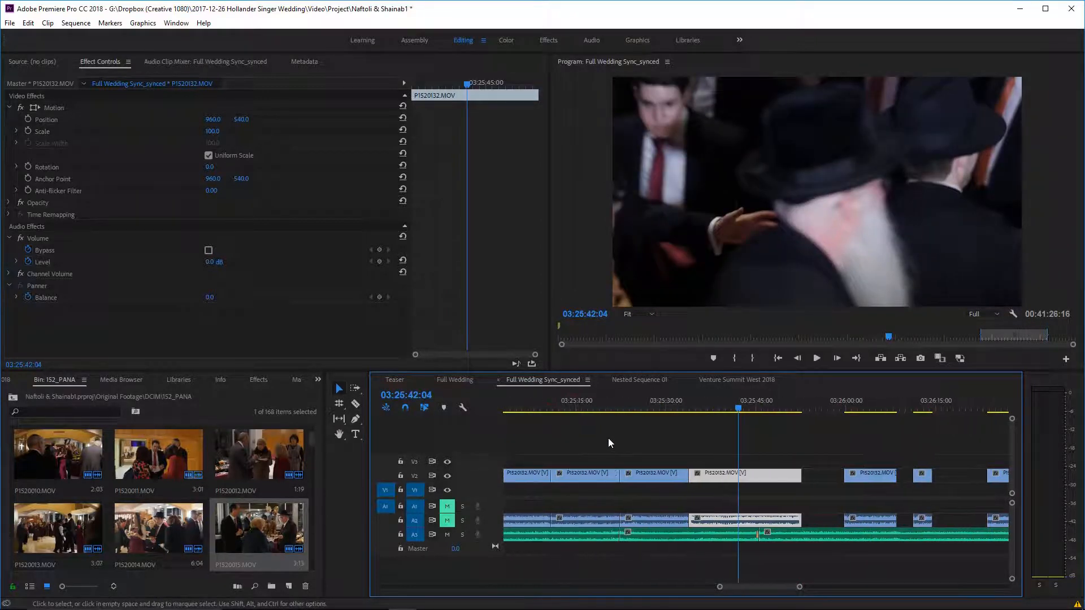
pyautogui.scroll(3, 692, 480)
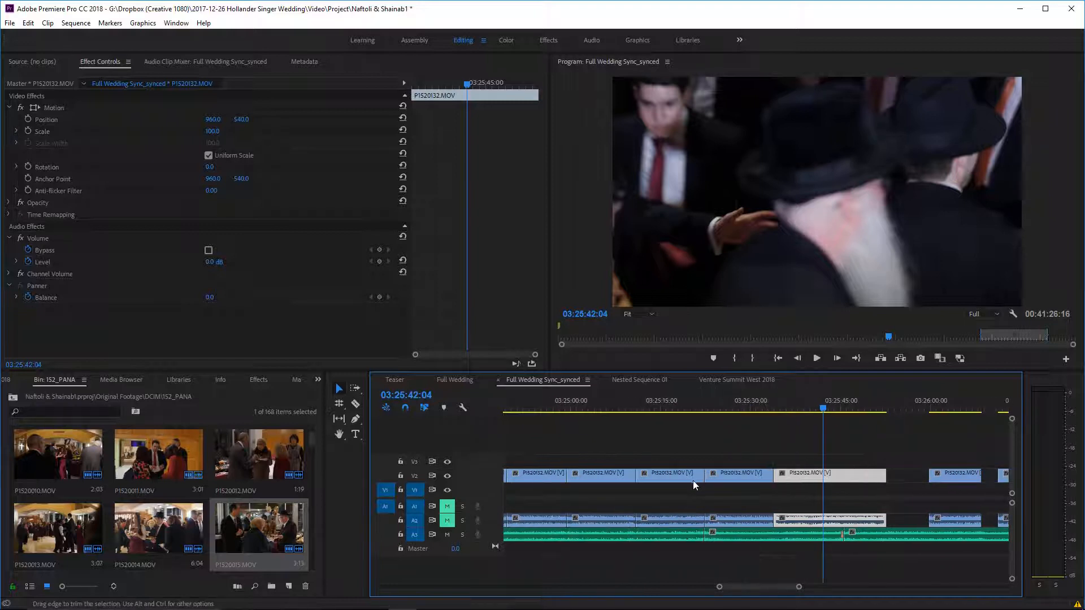
pyautogui.scroll(-5, 836, 487)
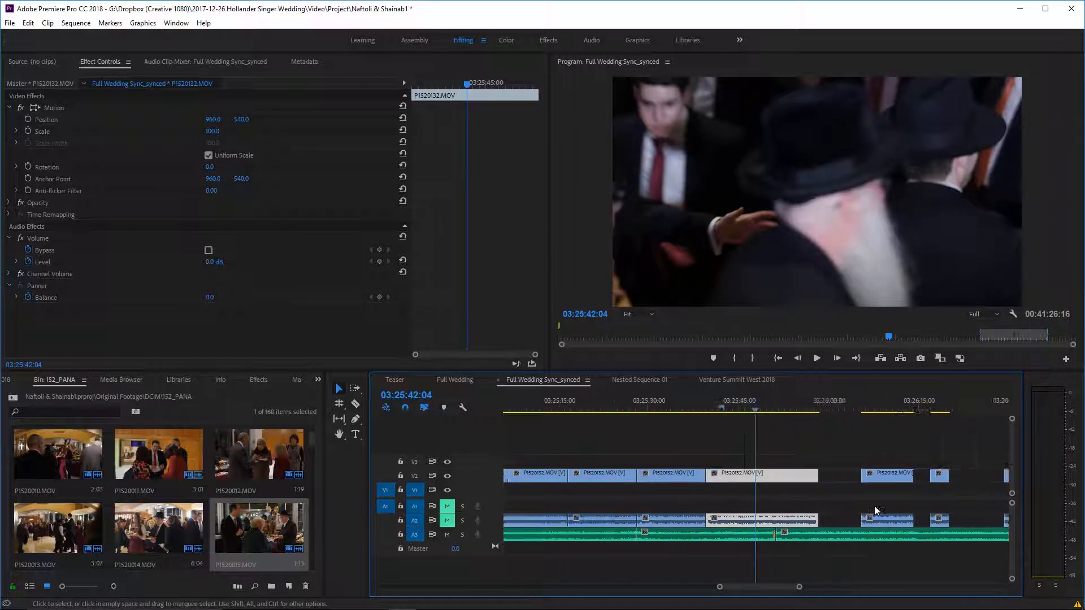
# Compare the shots in the remaining V2 clips from 03:26:04:12 to 03:26:39:20, ending on the bride shot at 03:26:24:22.
pyautogui.click(789, 405)
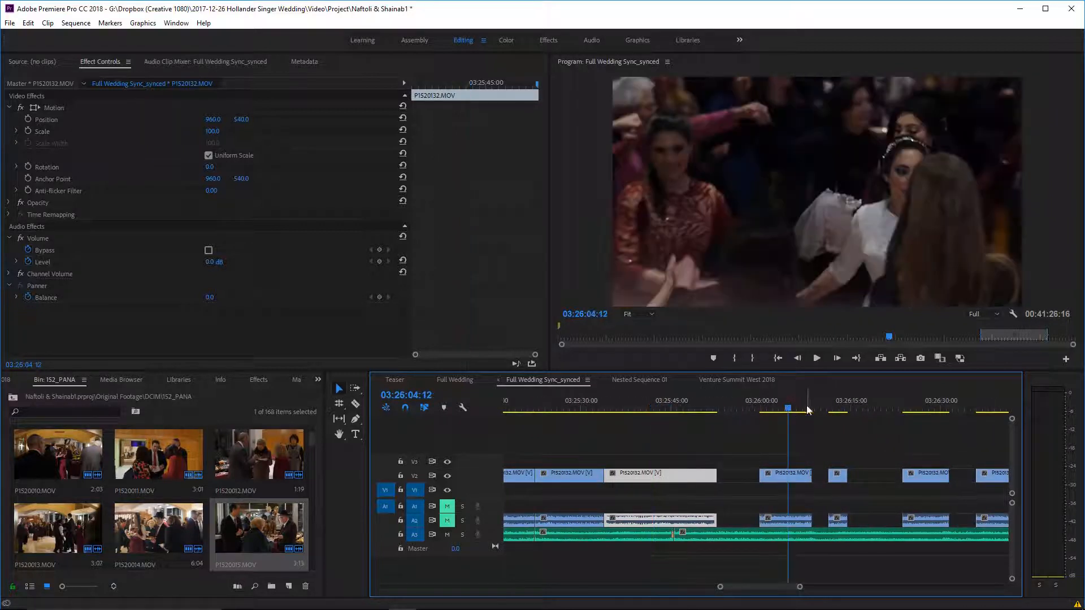
pyautogui.click(835, 404)
pyautogui.click(924, 405)
pyautogui.click(1001, 407)
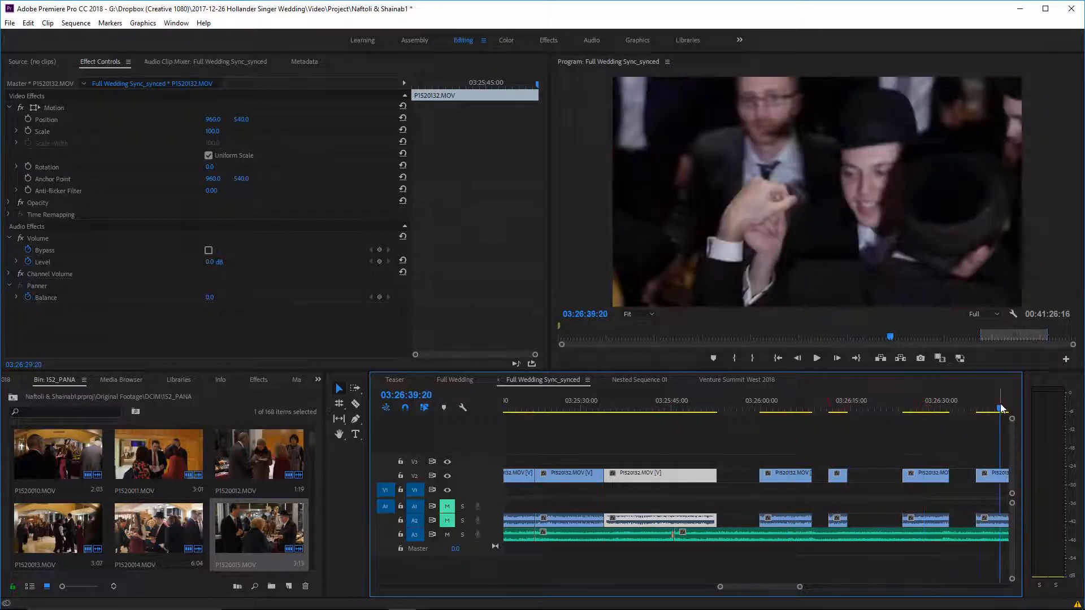
pyautogui.click(860, 405)
pyautogui.click(809, 405)
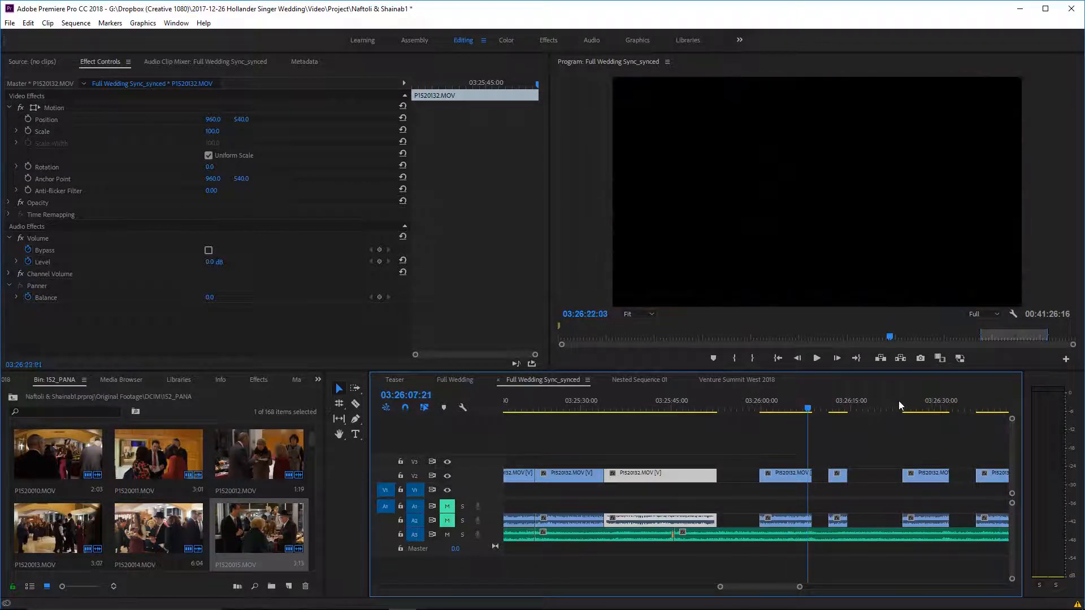
pyautogui.click(910, 404)
pyautogui.scroll(-4, 828, 430)
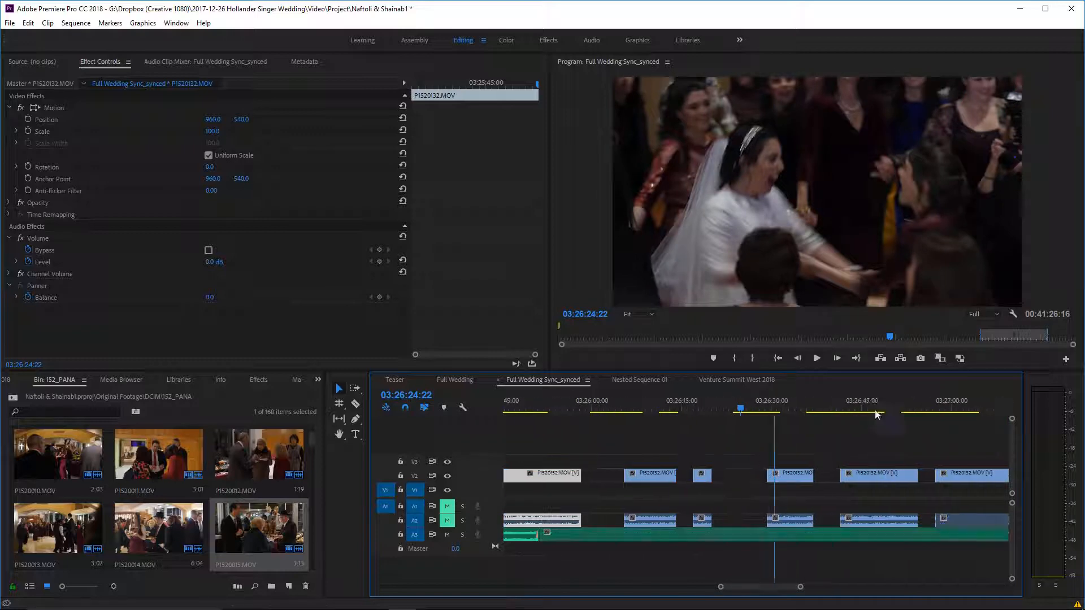
pyautogui.scroll(5, 853, 452)
# Play the seventh clip from 03:25:40:09, repeat from slightly earlier, and stop at the cut point at 03:25:42:15.
pyautogui.click(678, 407)
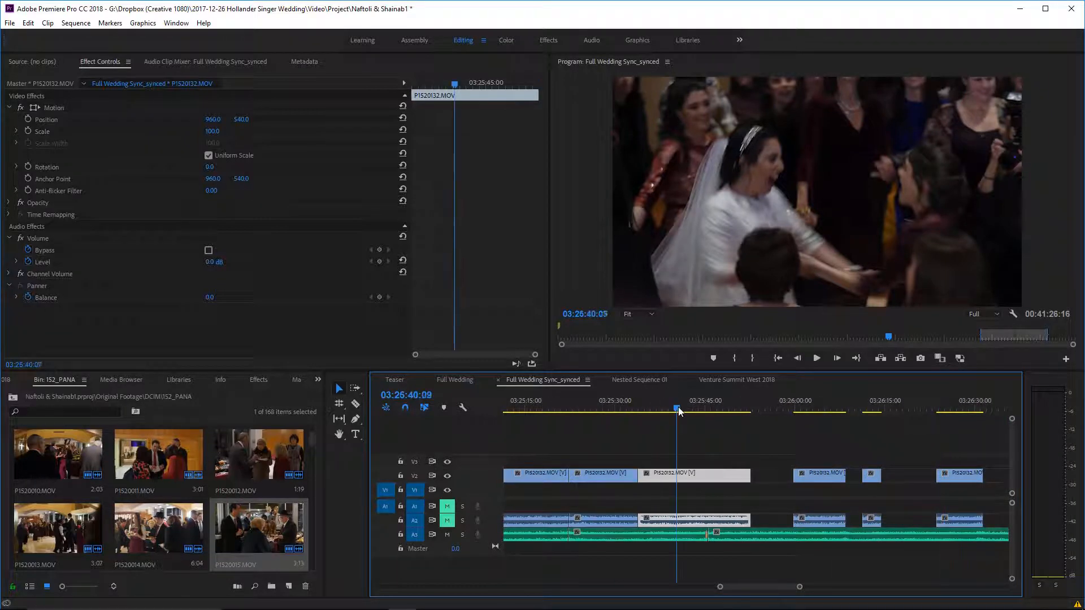
pyautogui.press('space')
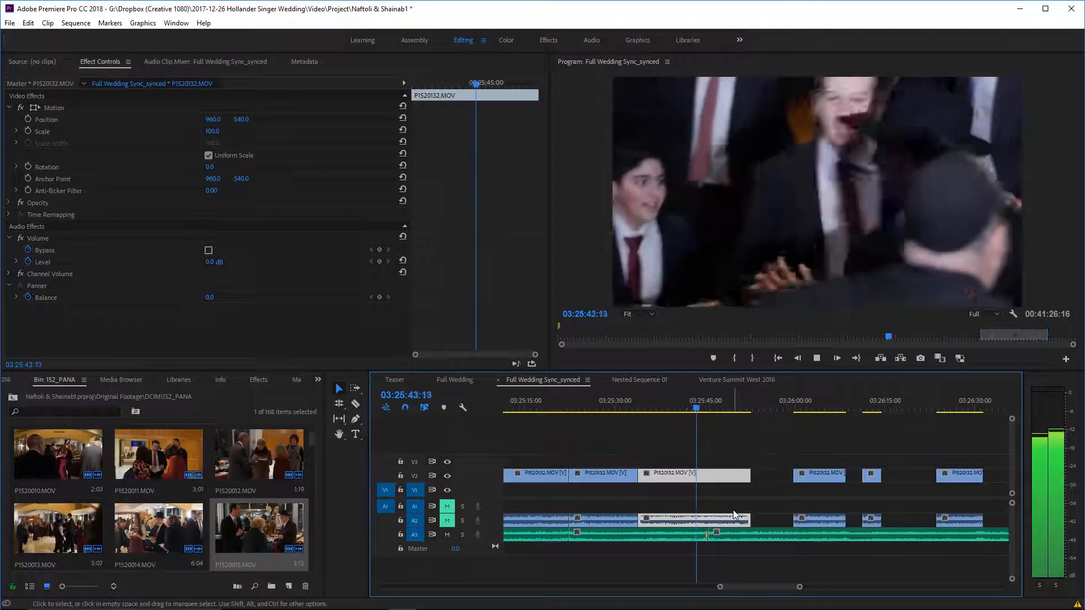
pyautogui.press('space')
pyautogui.moveTo(688, 405); pyautogui.dragTo(669, 402)
pyautogui.press('space')
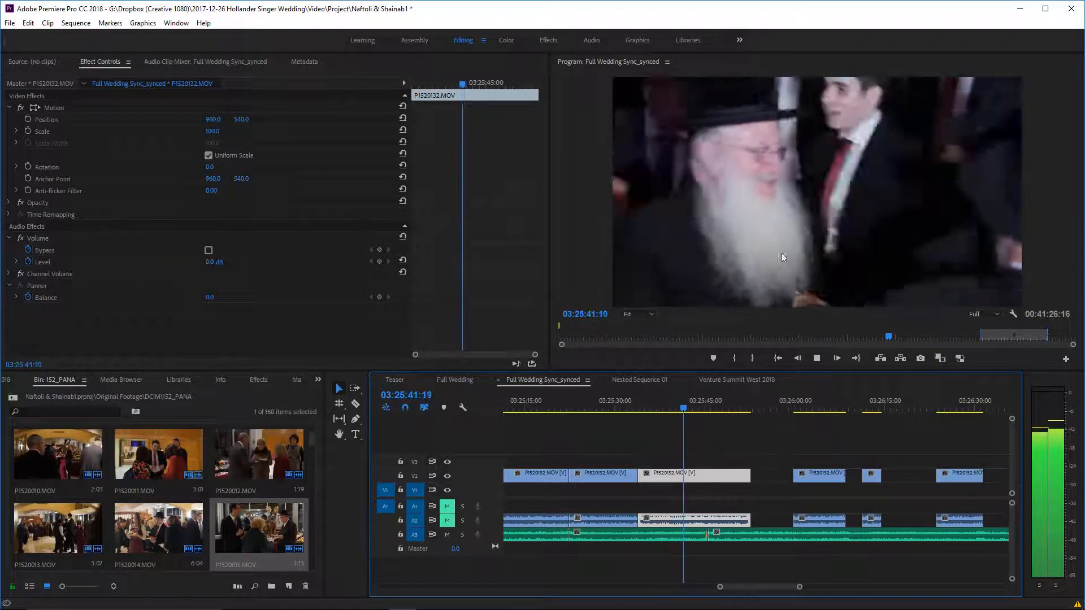
pyautogui.press('space')
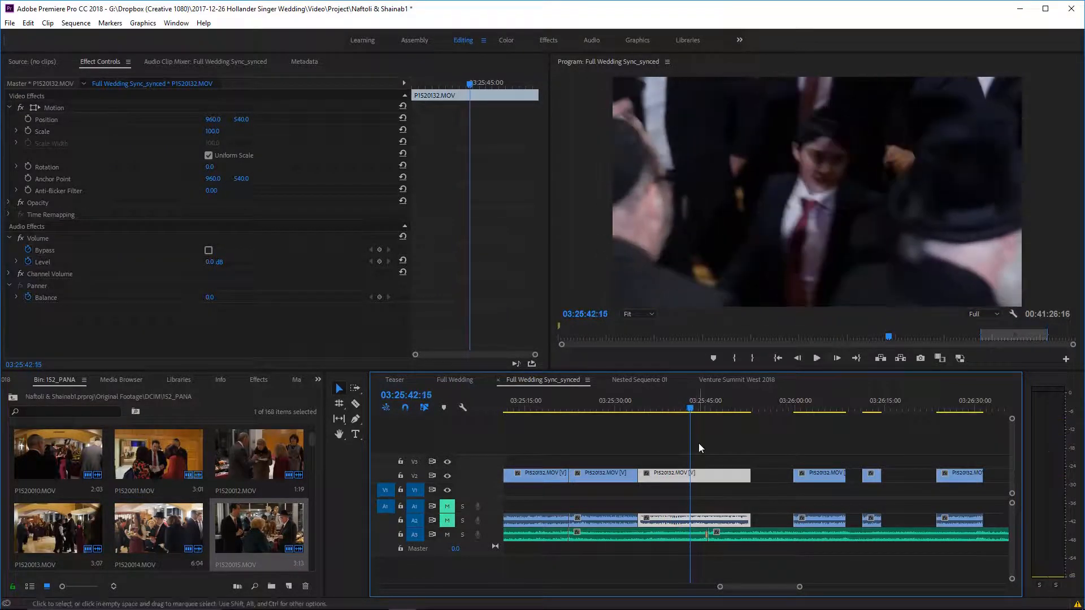
# Split the seventh P1520132.MOV clip at 03:25:42:15 and slide its second part later to open a gap.
pyautogui.press('c')
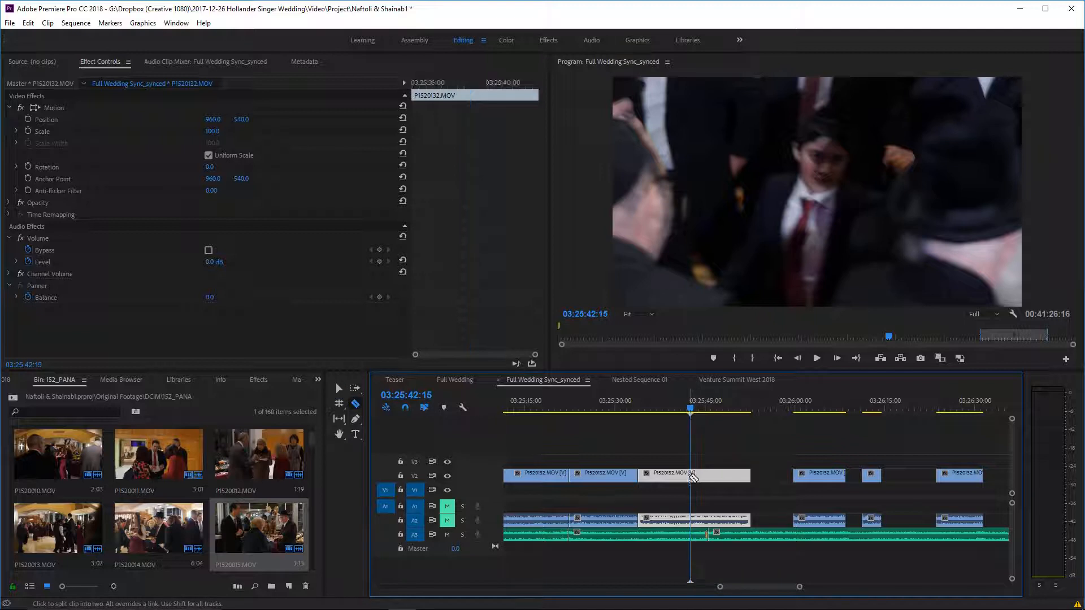
pyautogui.click(691, 478)
pyautogui.moveTo(724, 476); pyautogui.dragTo(739, 476)
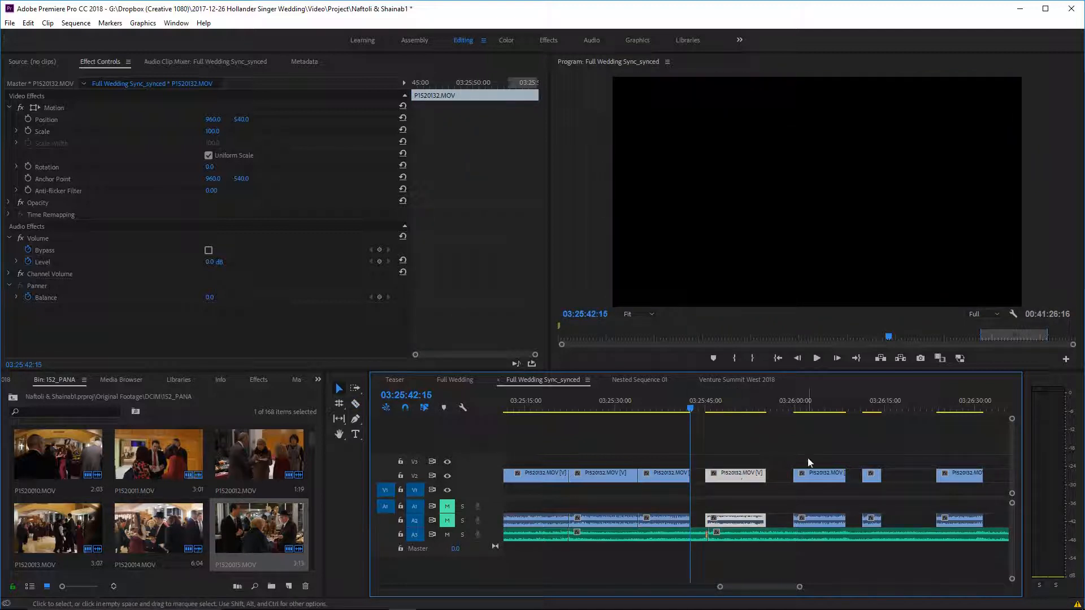
# Place the bride clip from about 03:26:00 at the 03:25:42:15 cut, with the split-off part parked after the following short clip.
pyautogui.moveTo(801, 451); pyautogui.dragTo(736, 481)
pyautogui.click(760, 467)
pyautogui.click(728, 441)
# Play across the join into the bride clip, and play its end from 03:25:49:17, stopping at 03:25:51:08.
pyautogui.press('space')
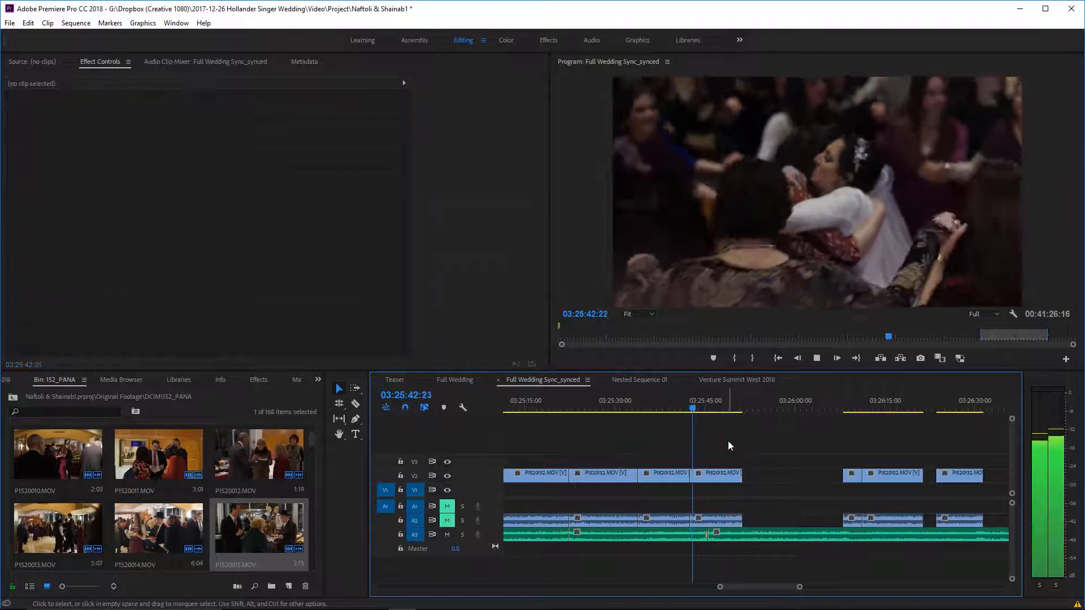
pyautogui.click(683, 399)
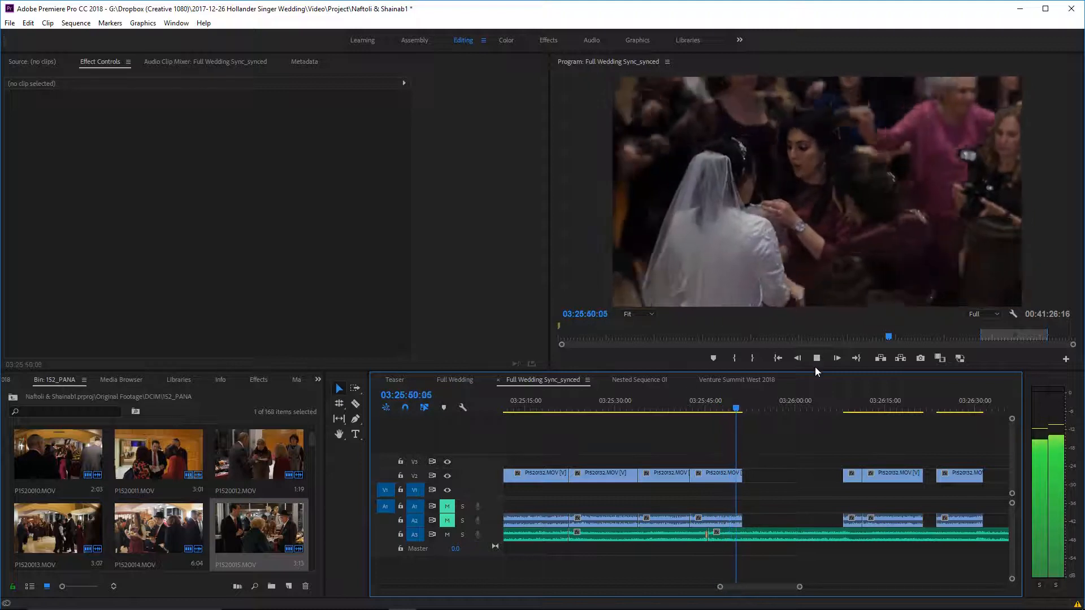
pyautogui.click(735, 410)
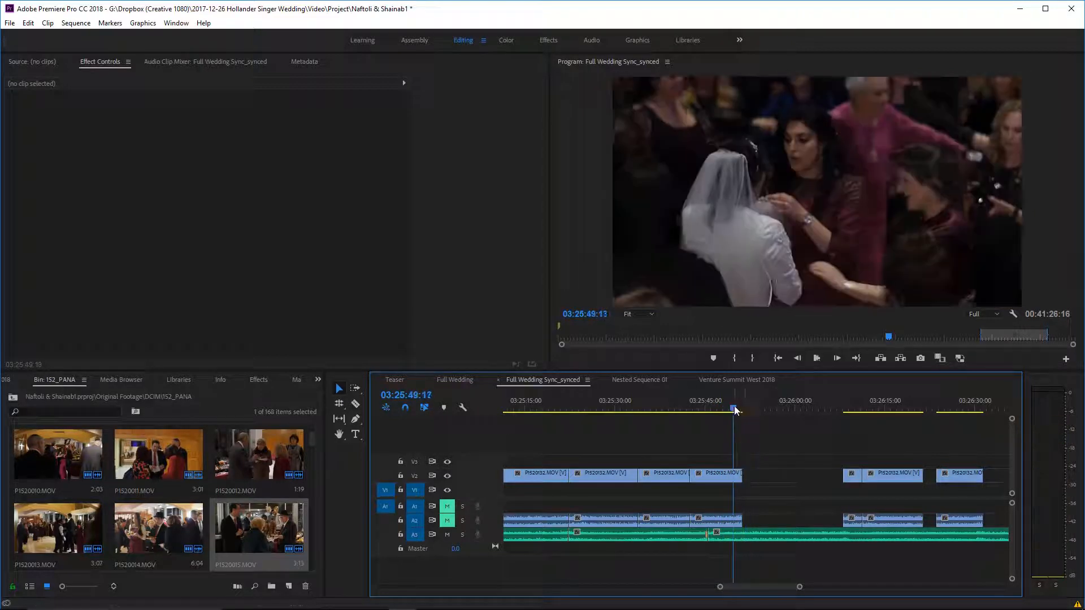
pyautogui.press('space')
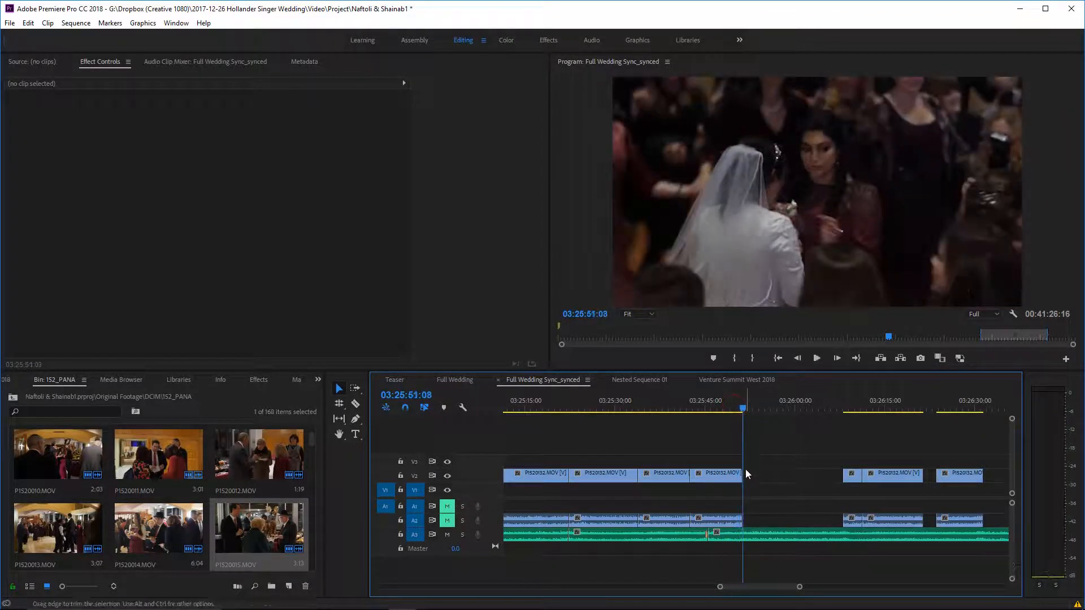
# Trim the bride clip's end to 03:25:51:08, butt the parked split-off clip against it, and play the join.
pyautogui.moveTo(743, 470); pyautogui.dragTo(742, 470)
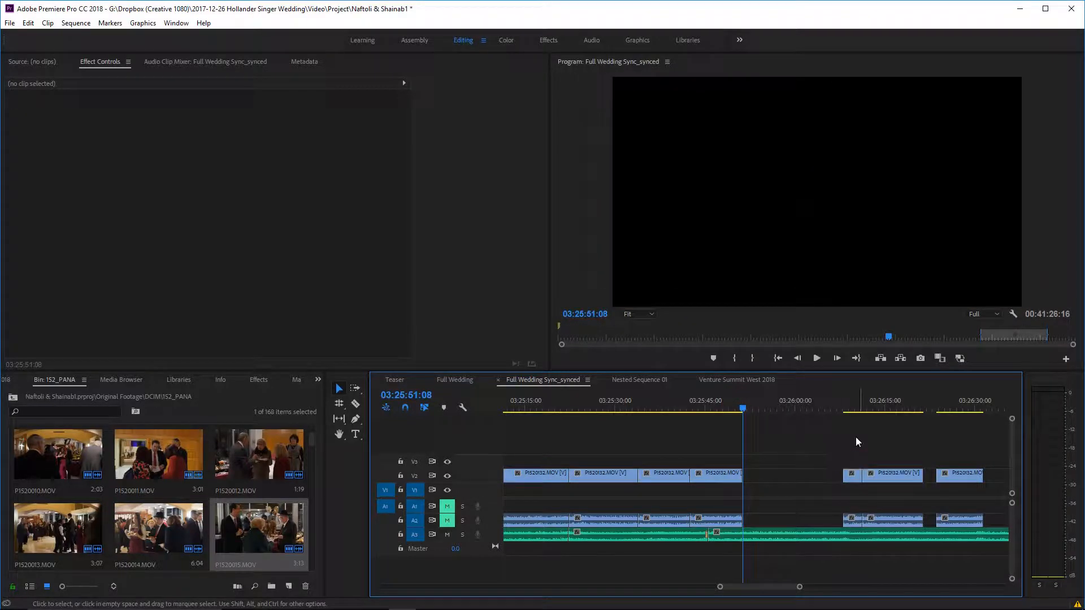
pyautogui.click(894, 401)
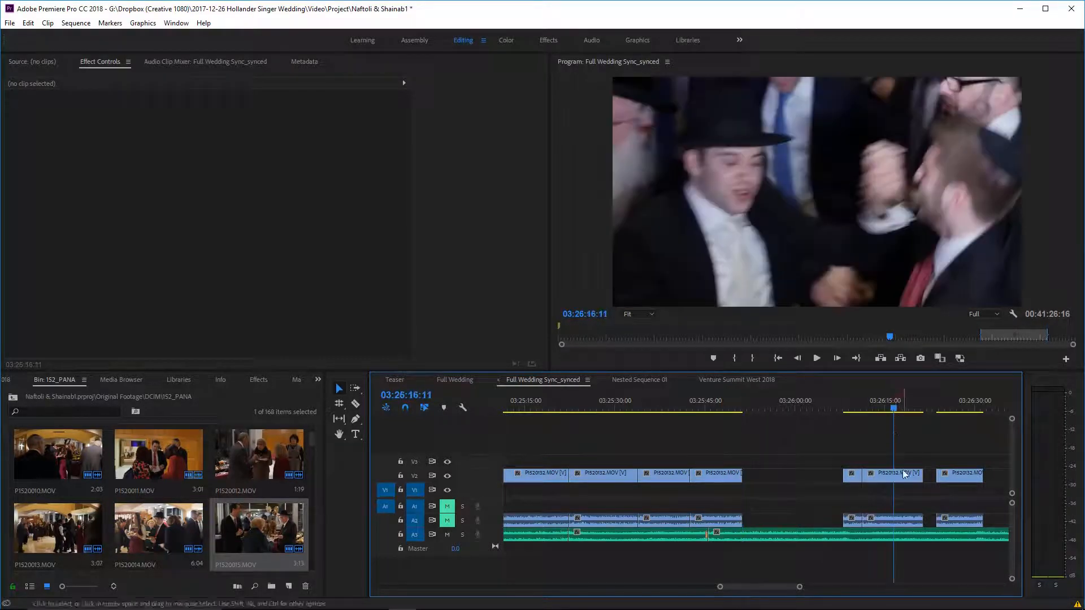
pyautogui.click(889, 474)
pyautogui.moveTo(889, 474); pyautogui.dragTo(769, 475)
pyautogui.click(742, 404)
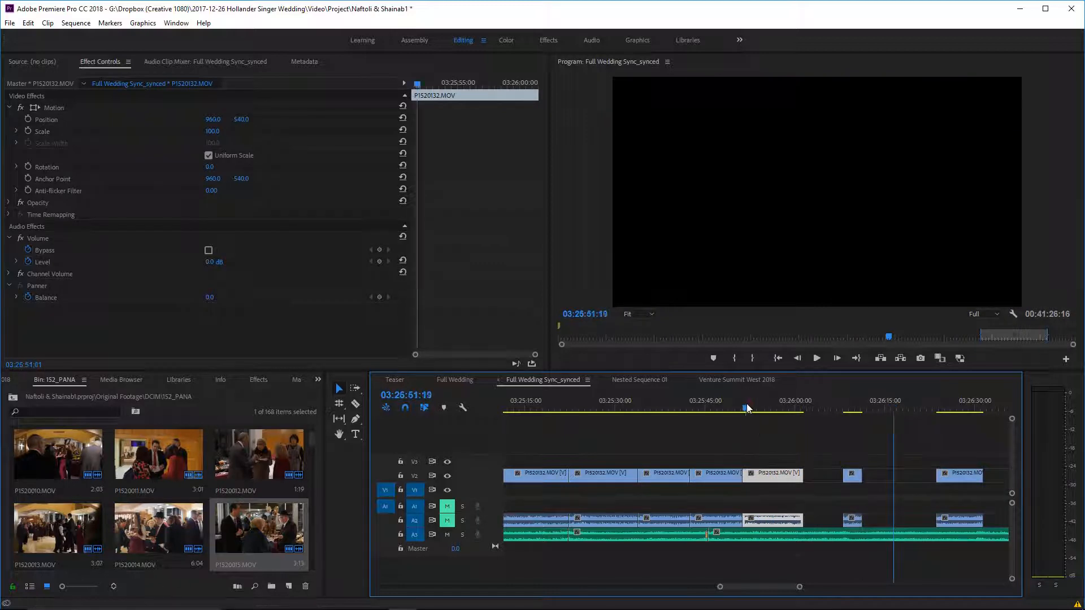
pyautogui.press('space')
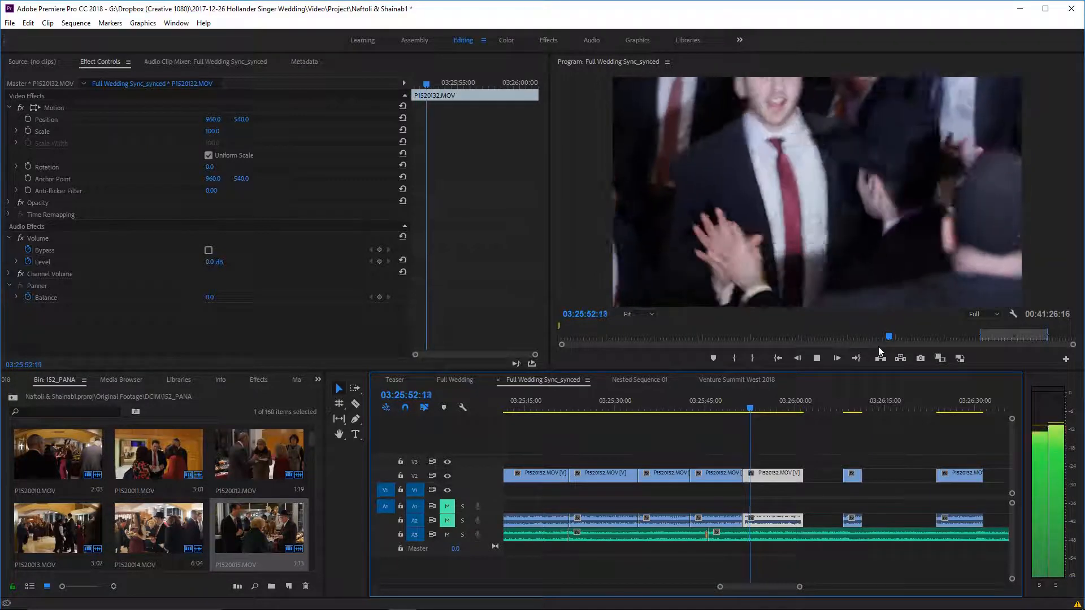
# Try trimming the start of the split-off clip after the bride shot, play across the join, and undo the trim.
pyautogui.moveTo(745, 475); pyautogui.dragTo(751, 474)
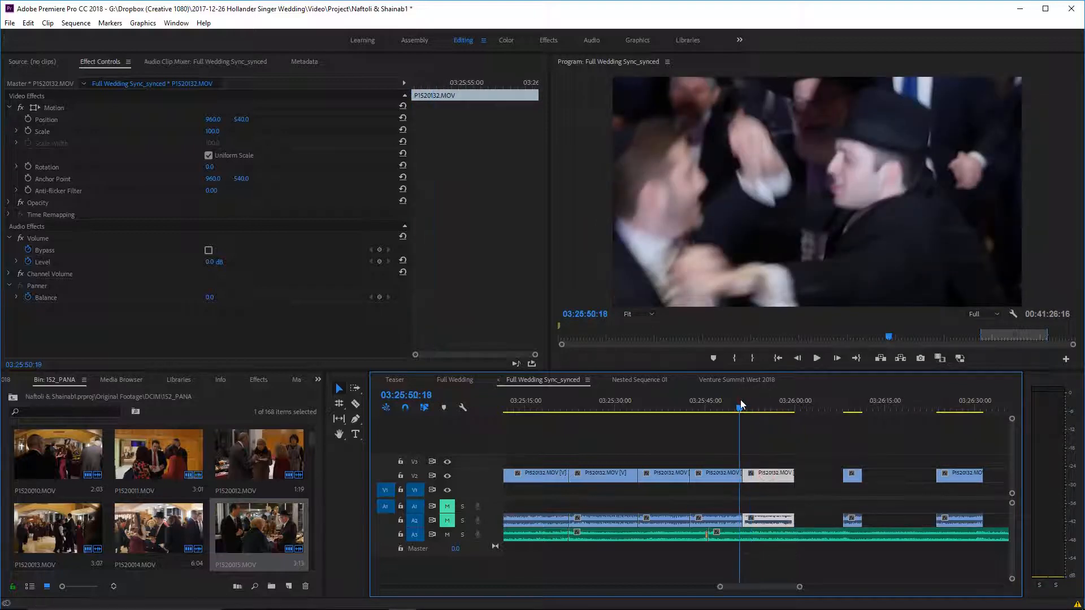
pyautogui.press('space')
pyautogui.click(741, 400)
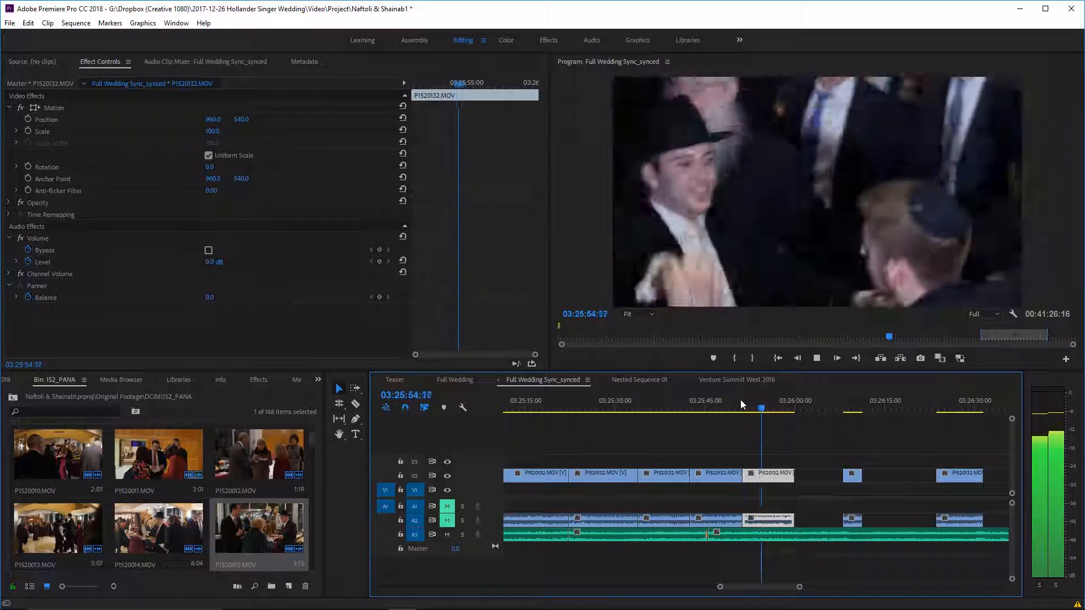
pyautogui.press('space')
pyautogui.press('space')
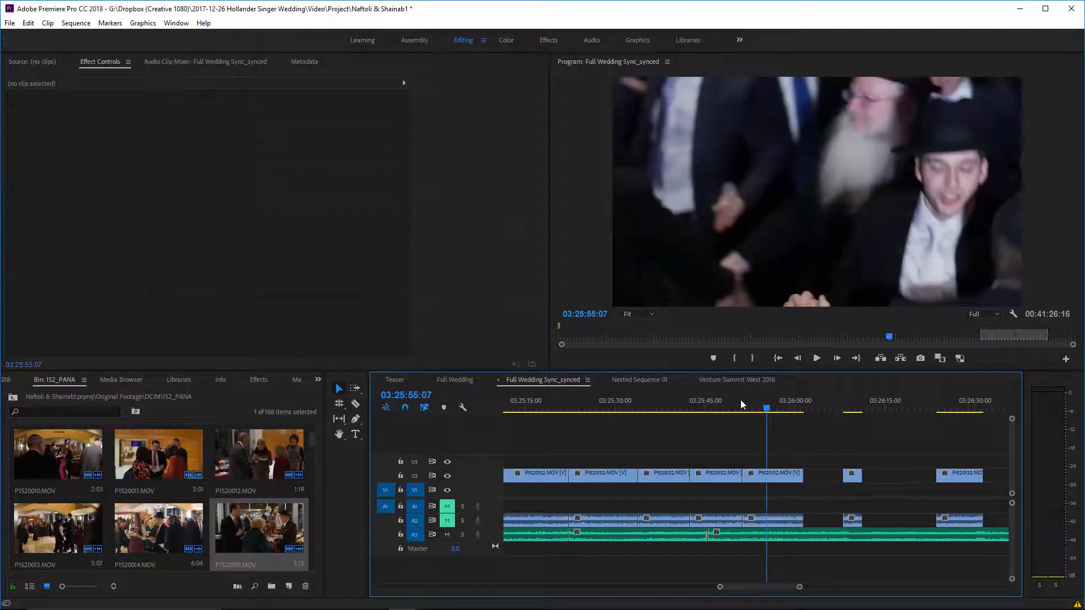
# Play twice across the join between the bride clip and the split-off clip, stopping at 03:25:53:05.
pyautogui.click(742, 403)
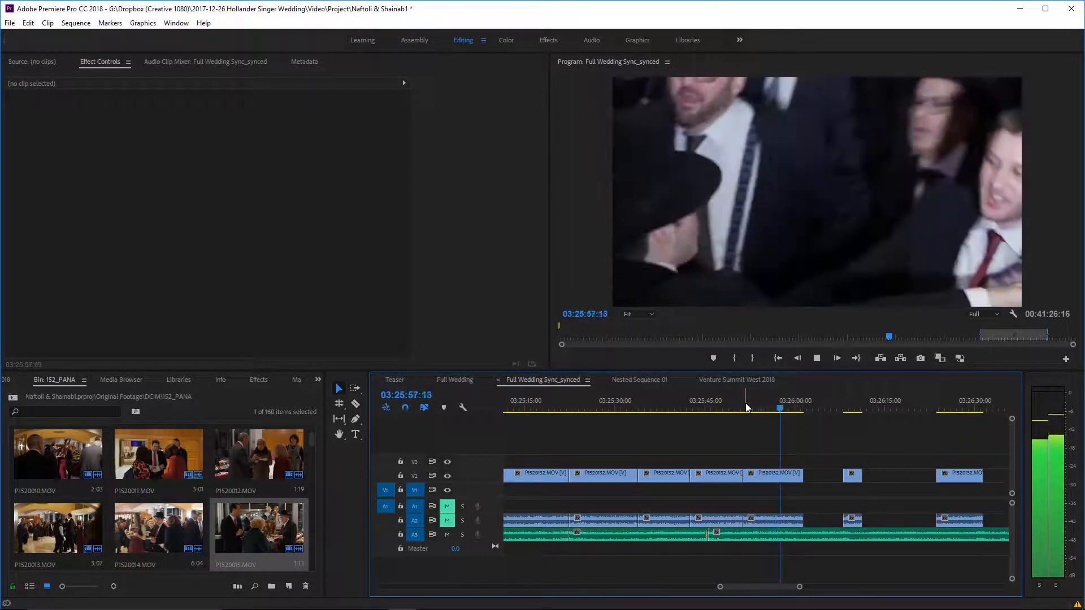
pyautogui.click(744, 407)
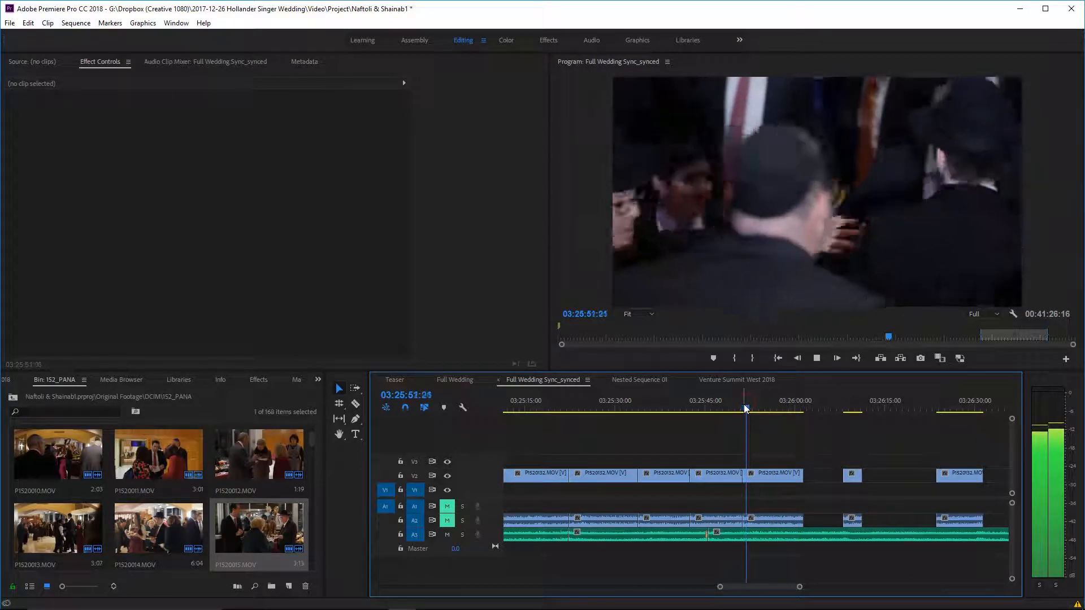
pyautogui.press('space')
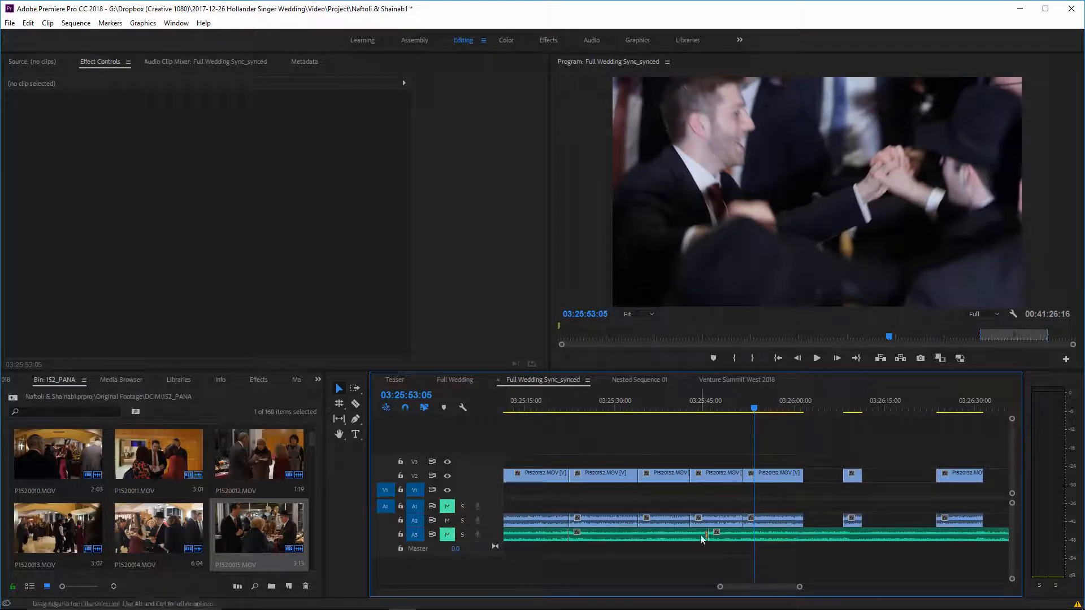
# Replay the join after the bride clip, trim the split-off clip's start to 03:25:54:07, and butt it back against the bride clip.
pyautogui.moveTo(757, 406); pyautogui.dragTo(745, 401)
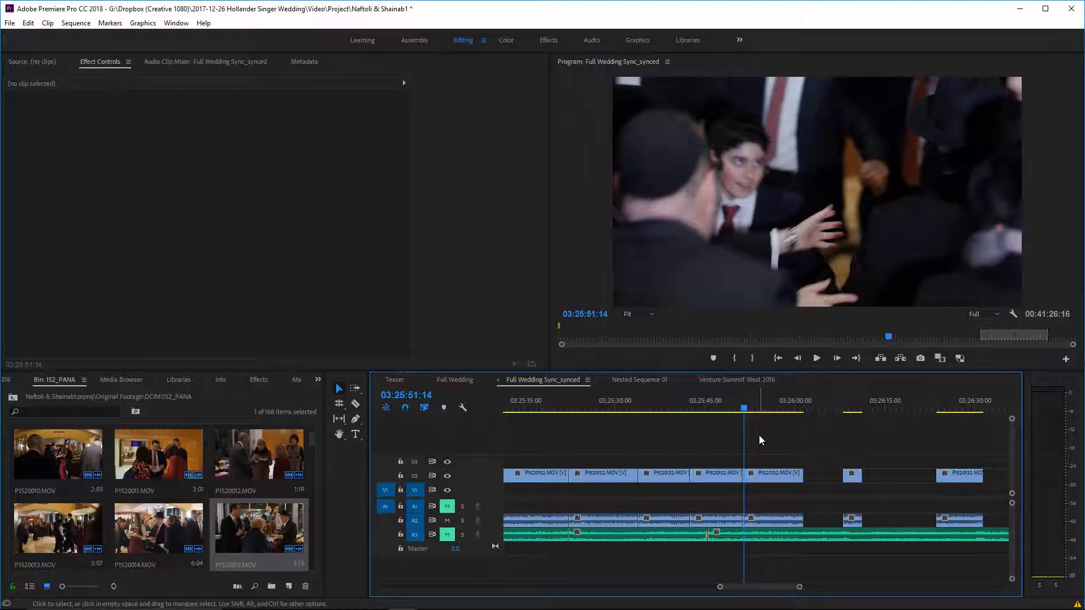
pyautogui.press('space')
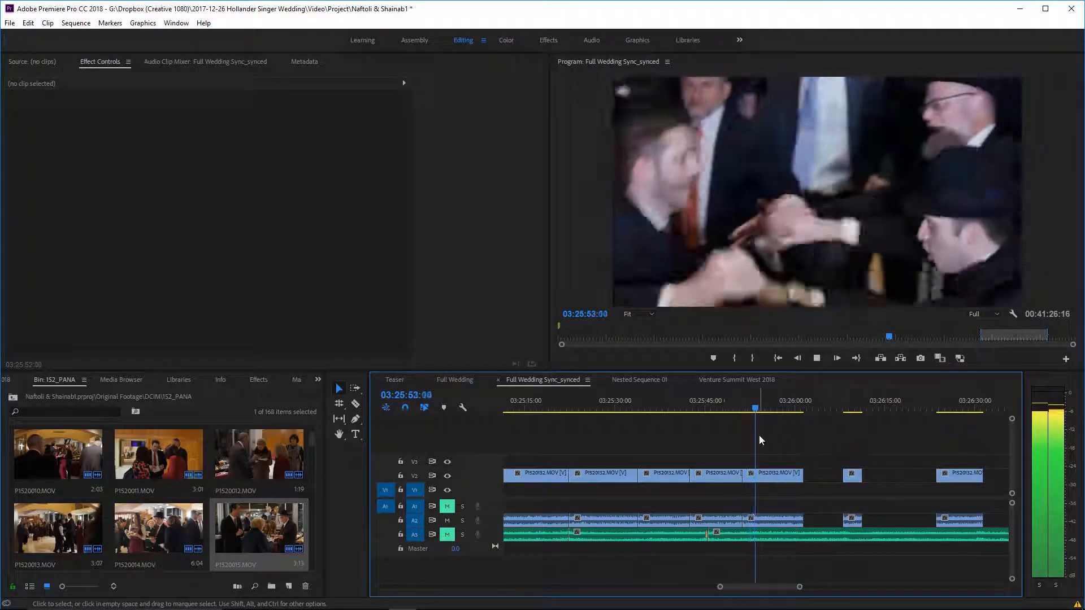
pyautogui.press('space')
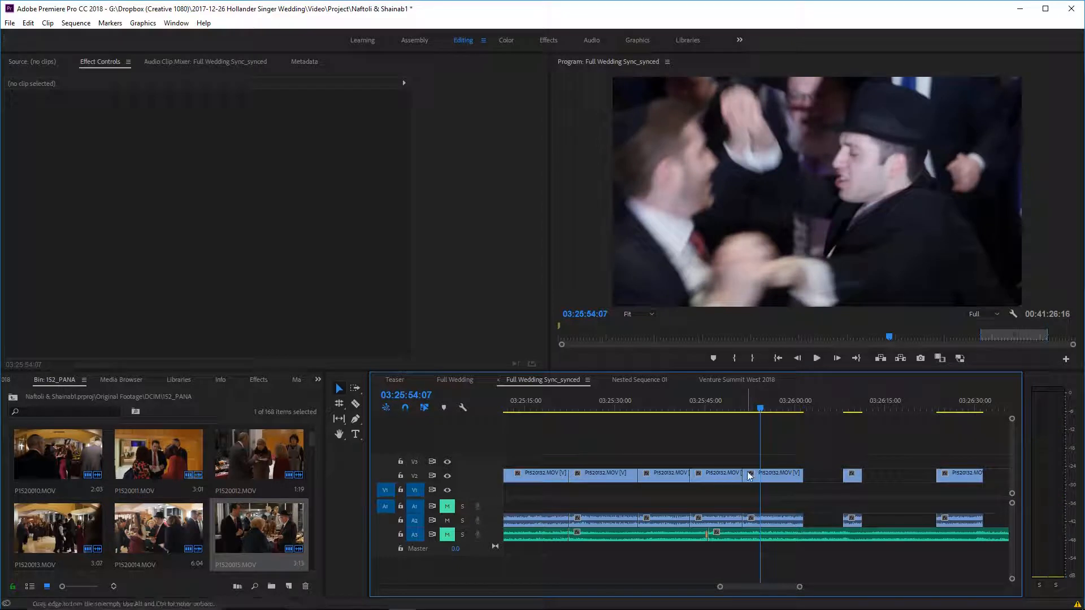
pyautogui.moveTo(757, 473); pyautogui.dragTo(760, 473)
# Unmute A3, mute A2, and play from the bride clip into the shortened split-off clip, stopping at 03:25:57:02.
pyautogui.click(448, 536)
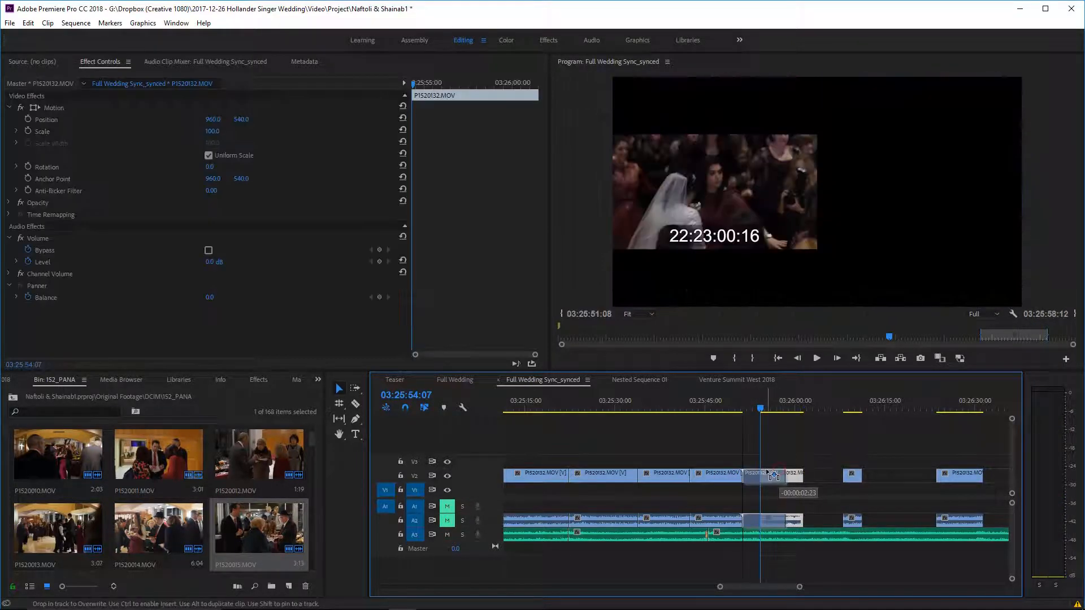
pyautogui.click(735, 399)
pyautogui.press('space')
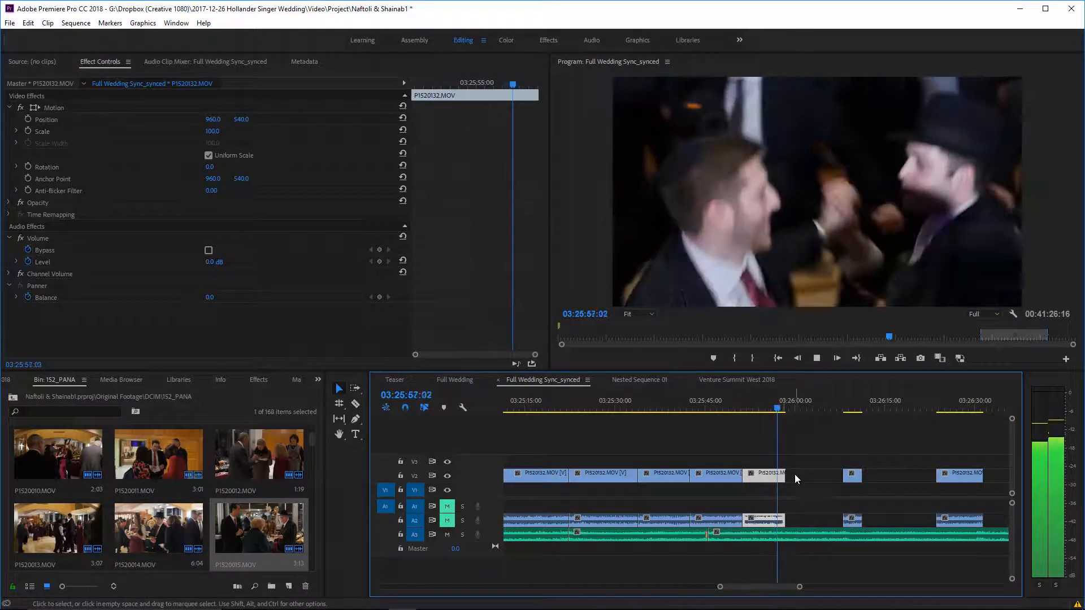
pyautogui.press('space')
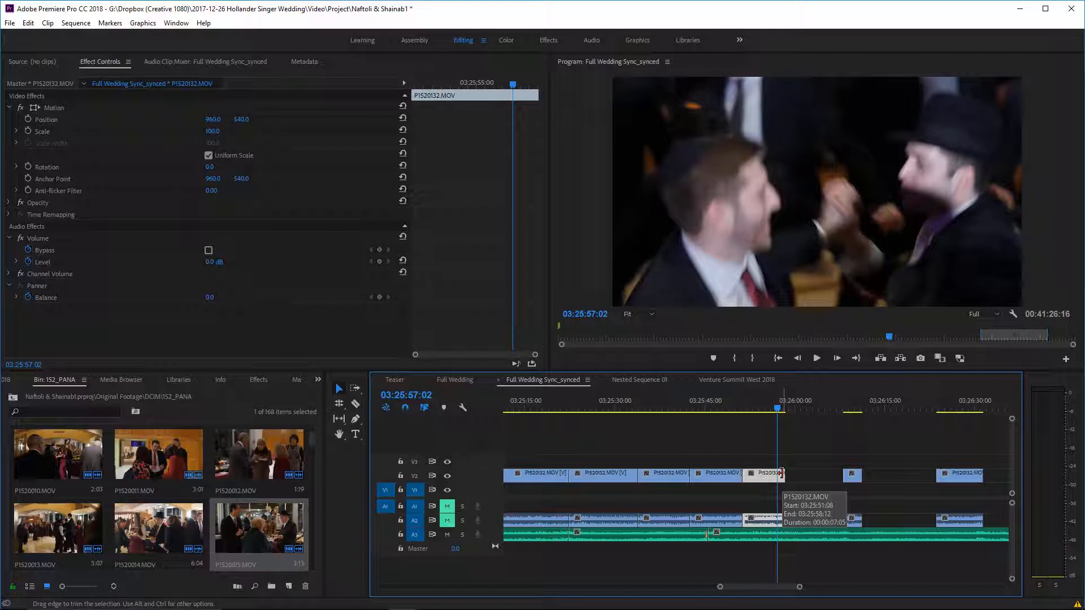
# Trim the split-off clip's end to 03:25:57:02, butt the short clip of the woman in pink against it, and play through to 03:26:00:01.
pyautogui.click(781, 474)
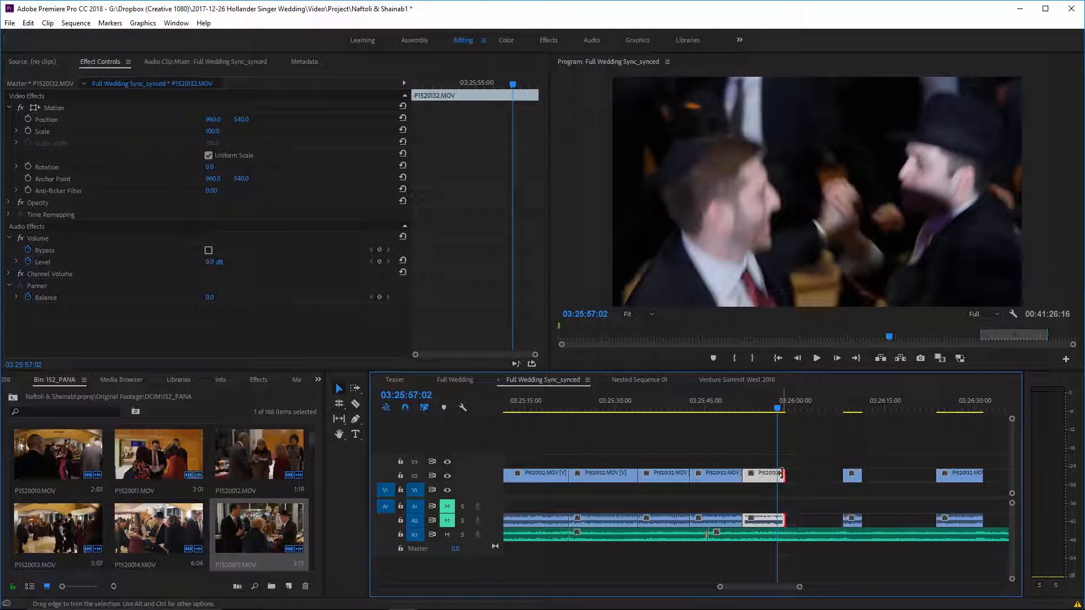
pyautogui.moveTo(781, 473); pyautogui.dragTo(776, 474)
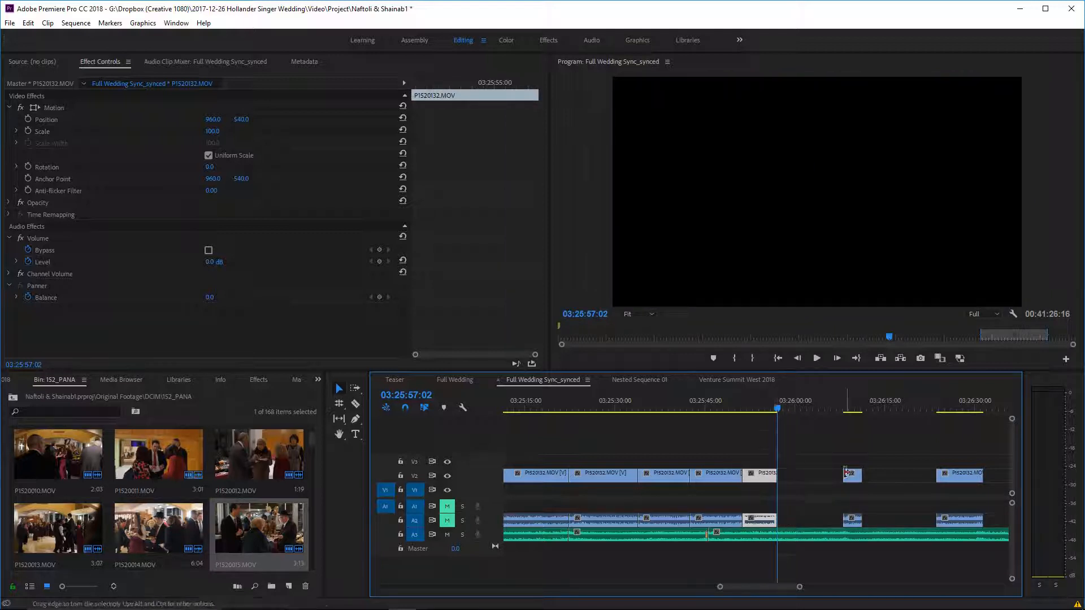
pyautogui.moveTo(854, 479); pyautogui.dragTo(791, 474)
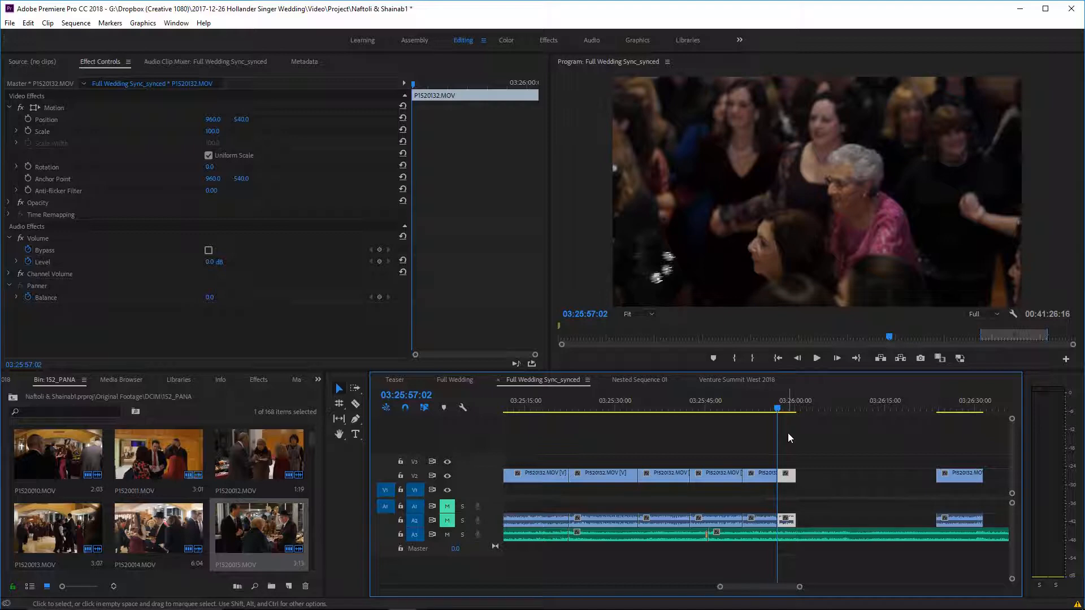
pyautogui.press('space')
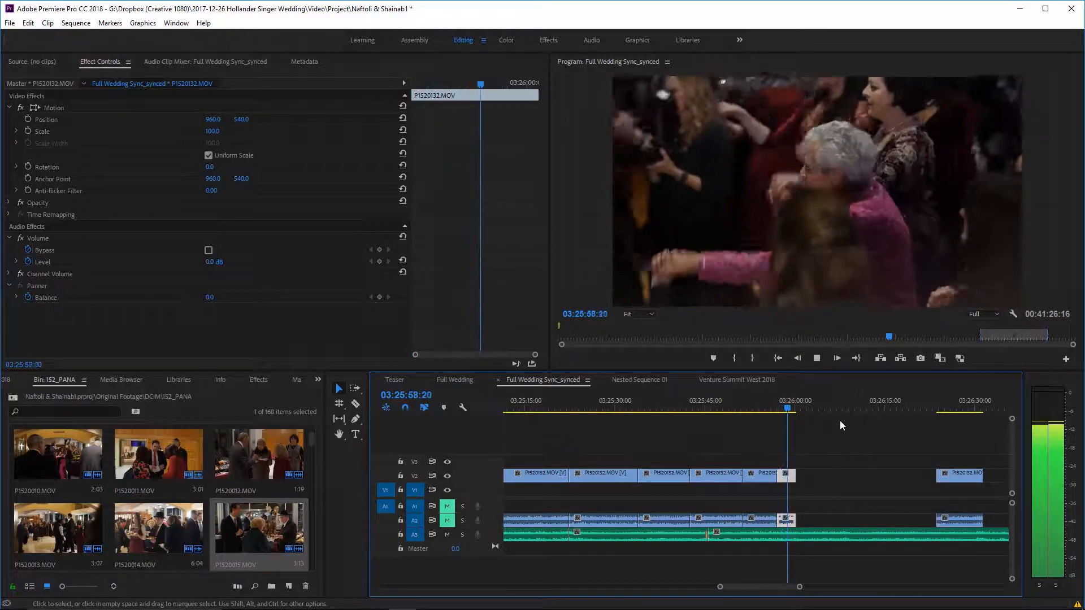
pyautogui.press('space')
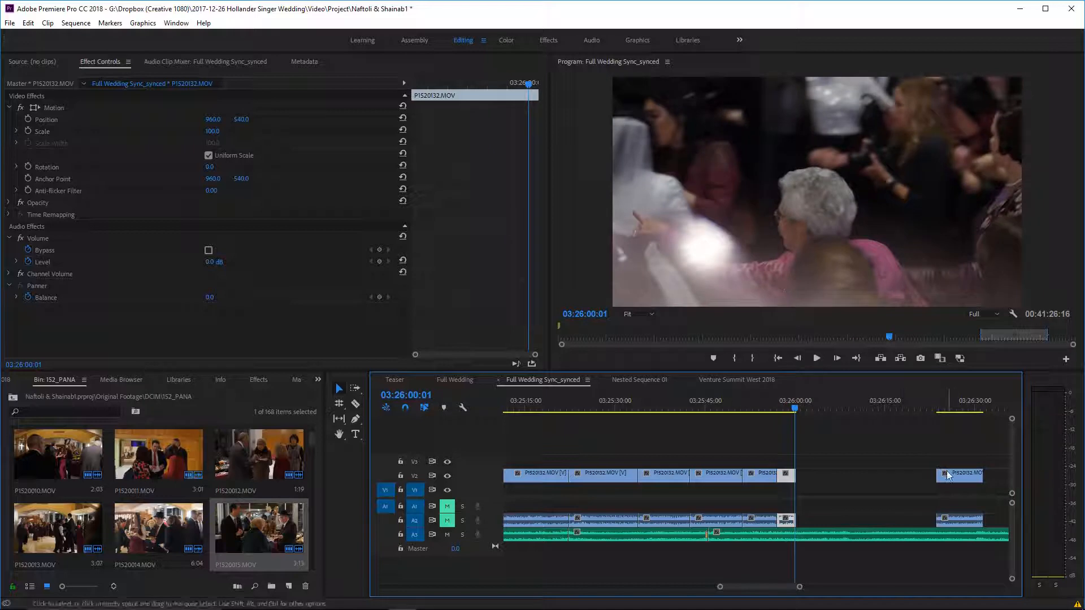
# Butt the following bride dancing clip against the short clip's end and play across their join, stopping at 03:26:08:13.
pyautogui.moveTo(949, 476); pyautogui.dragTo(829, 478)
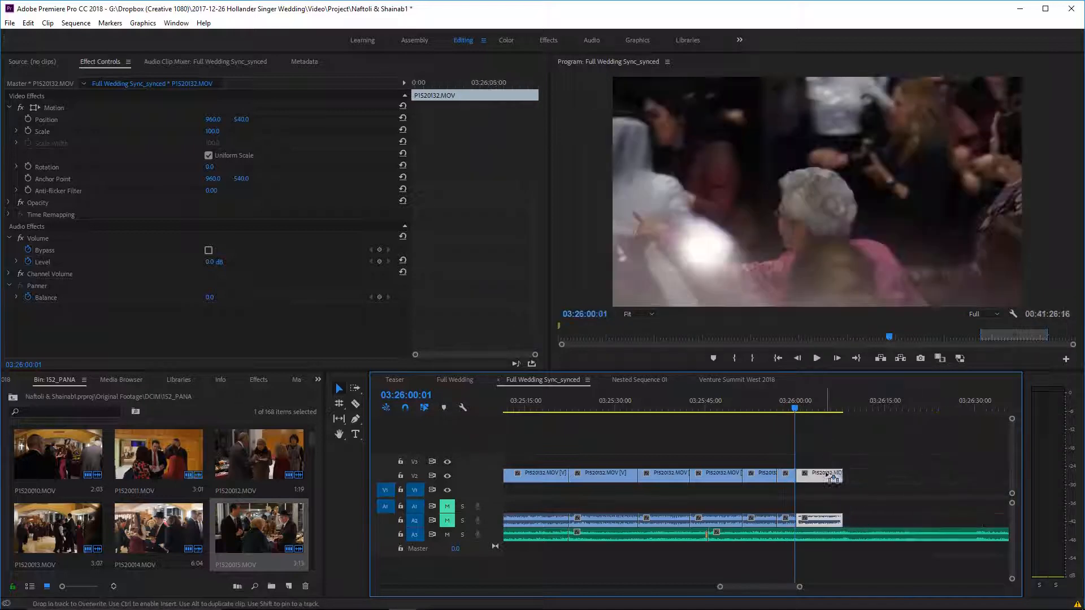
pyautogui.moveTo(802, 412); pyautogui.dragTo(797, 407)
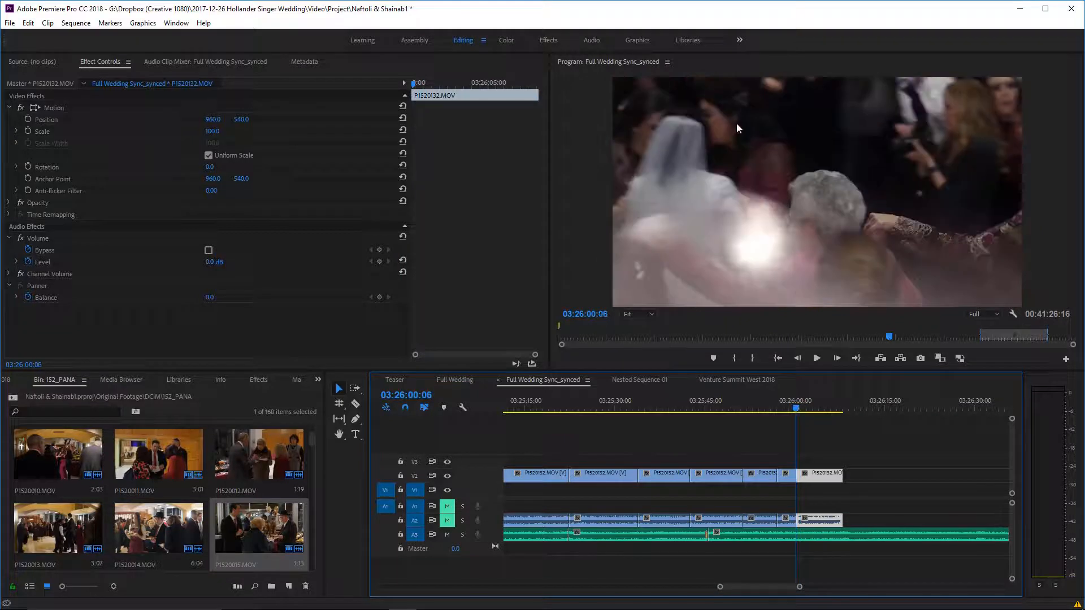
pyautogui.moveTo(797, 411); pyautogui.dragTo(795, 405)
pyautogui.click(874, 201)
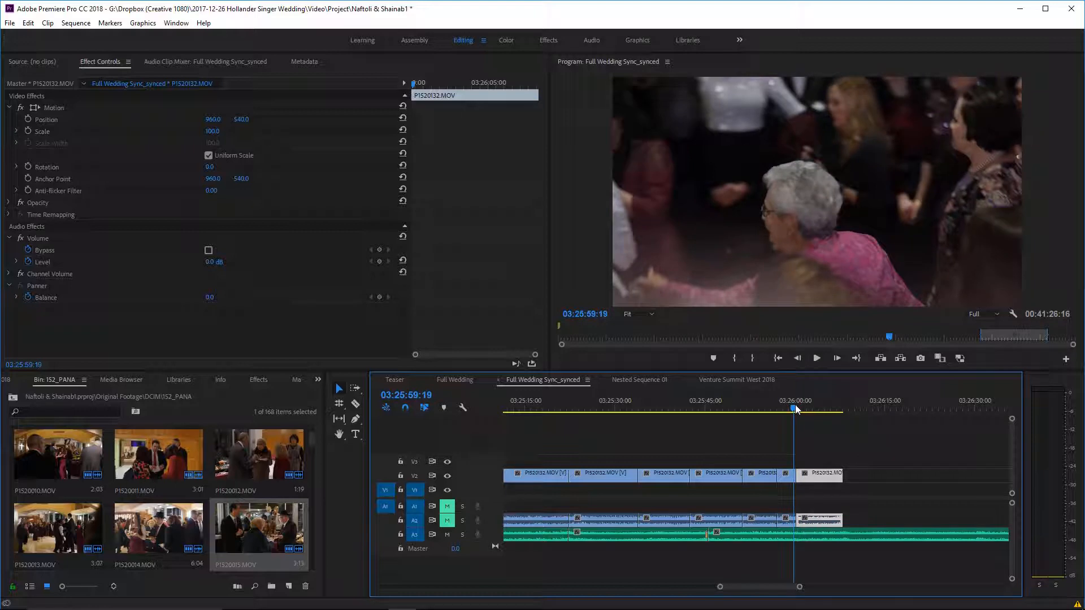
pyautogui.press('space')
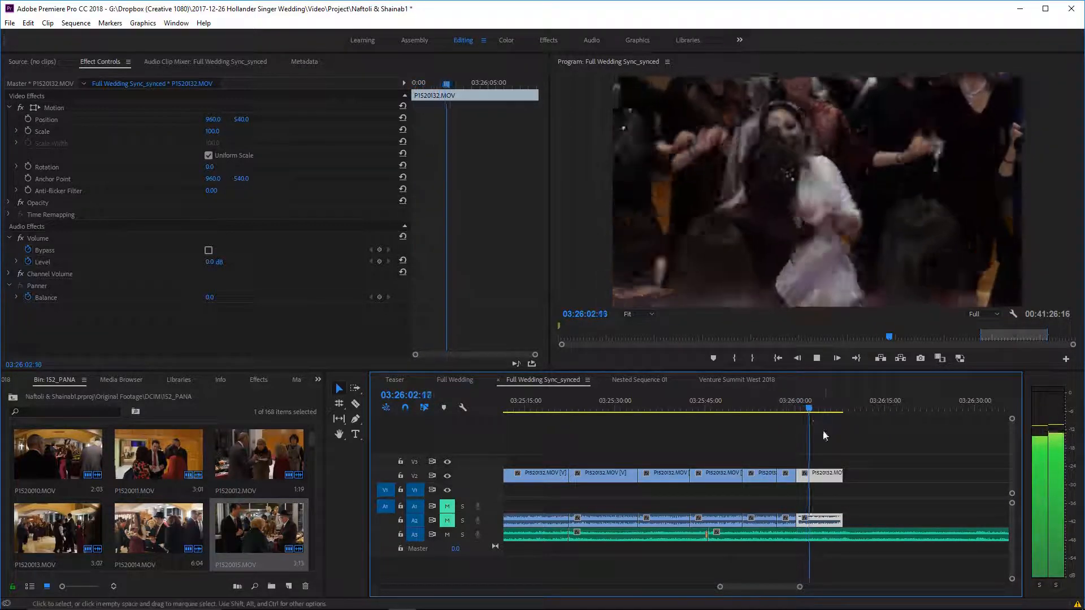
pyautogui.scroll(-1, 826, 454)
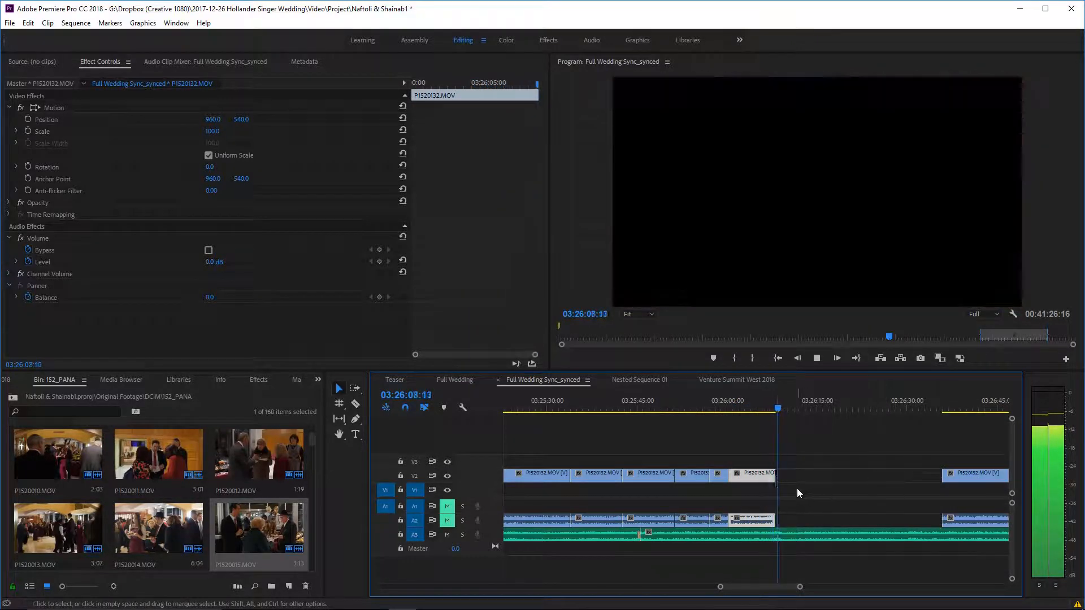
pyautogui.press('space')
# Extend the bride dancing clip's end to 03:26:08:13 and step back through its last frames.
pyautogui.moveTo(770, 476)
pyautogui.mouseDown()
pyautogui.moveTo(797, 475)
pyautogui.moveTo(776, 474)
pyautogui.mouseUp()
pyautogui.press('Left')
pyautogui.press('Left')
pyautogui.press('Left')
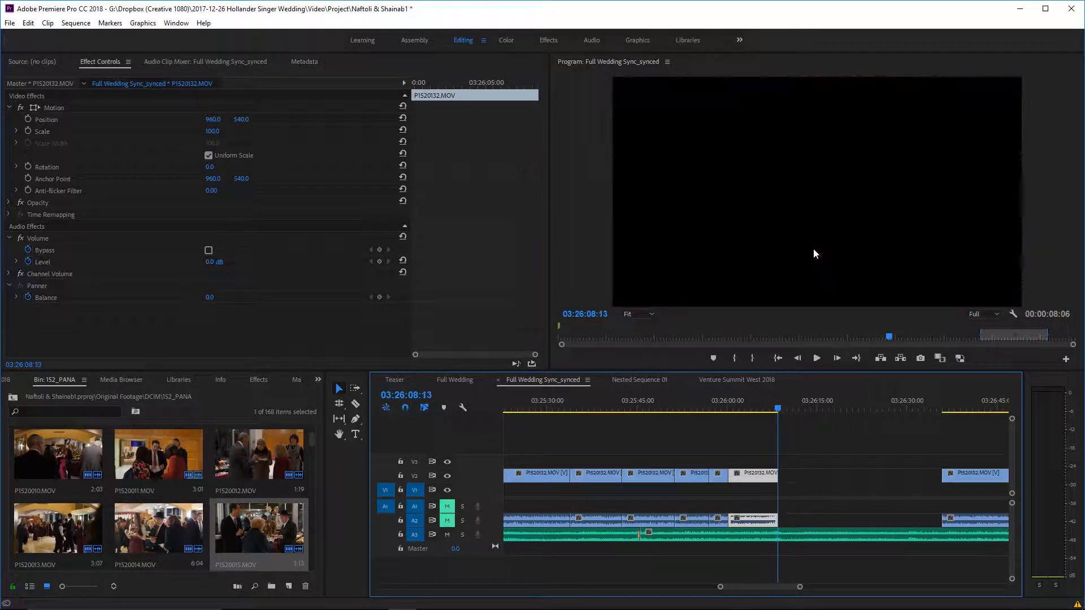
pyautogui.press('Left')
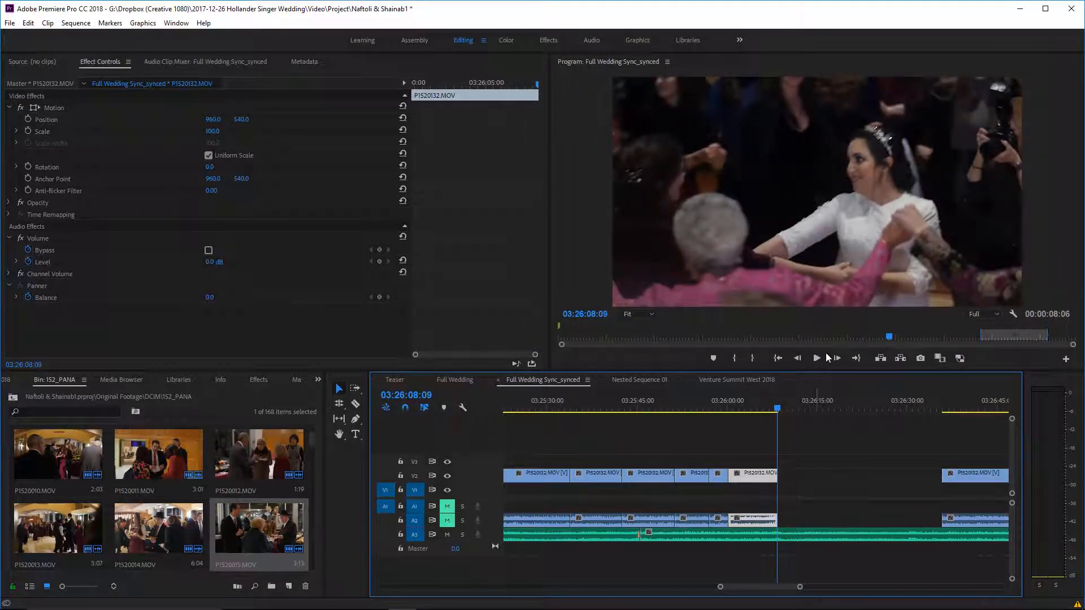
# Look over the bride dancing clip at 03:26:06:05, the gap after it, and the next men's dancing clip at 03:26:38:12.
pyautogui.click(765, 404)
pyautogui.scroll(-2, 785, 450)
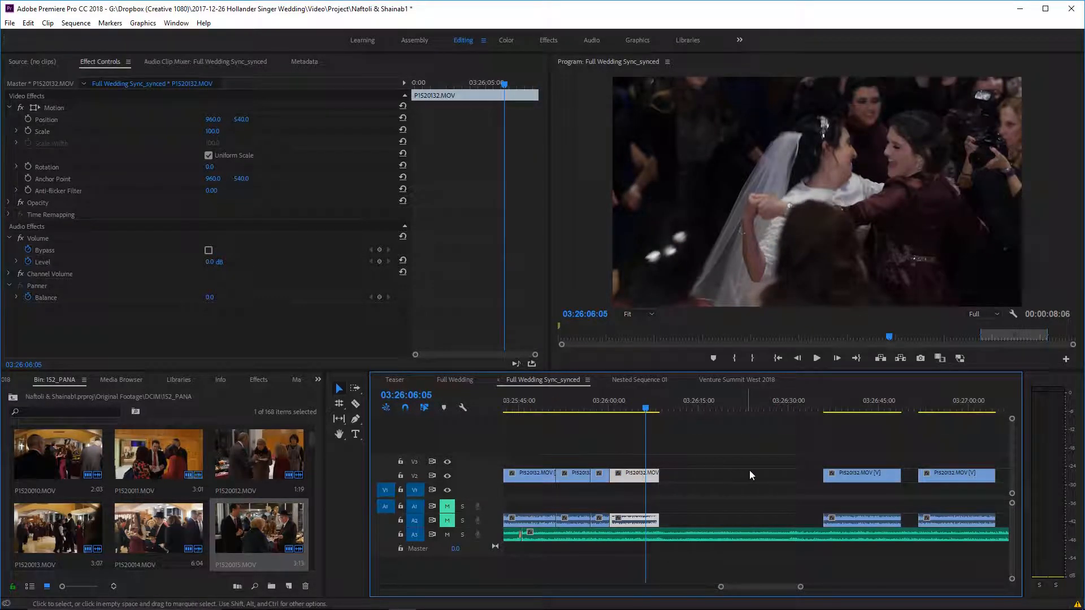
pyautogui.click(750, 403)
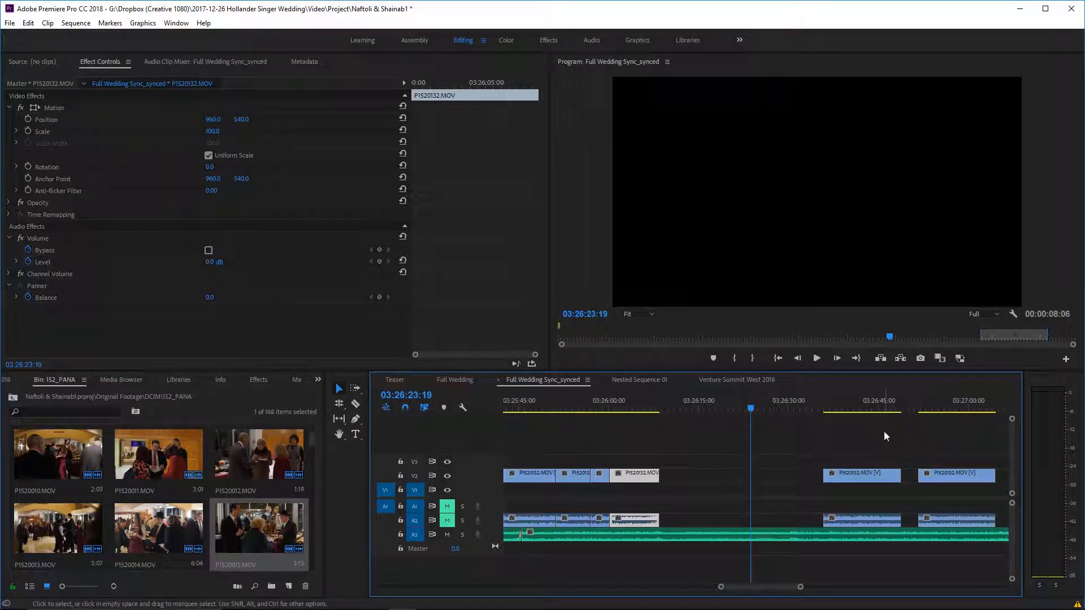
pyautogui.click(831, 416)
pyautogui.click(839, 402)
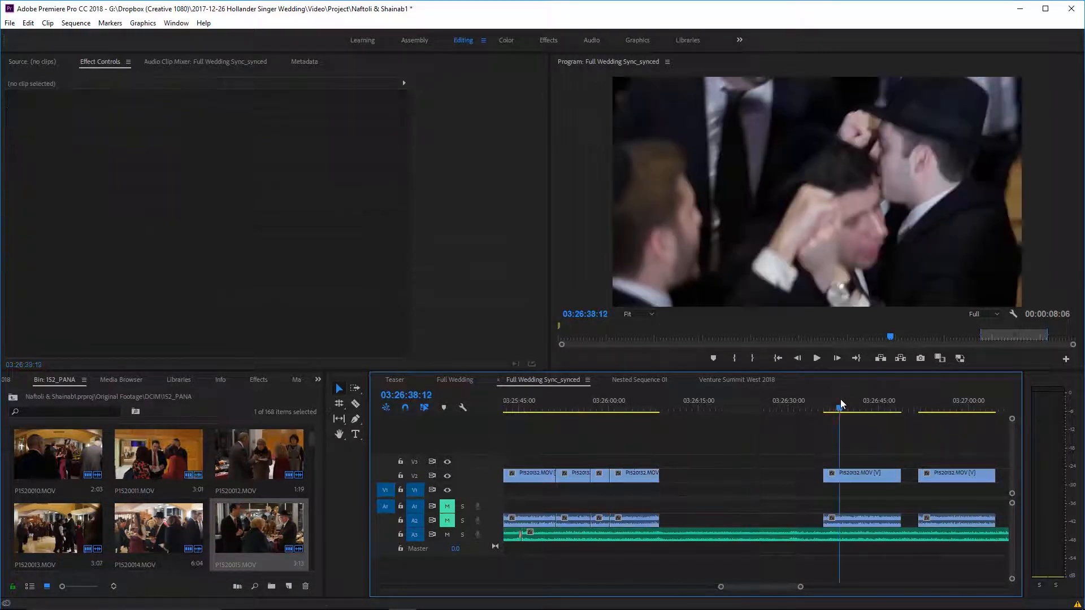
# Play the end of the bride dancing clip and split the A3 audio at 03:26:08:14.
pyautogui.click(638, 405)
pyautogui.press('space')
pyautogui.scroll(5, 677, 450)
pyautogui.scroll(-7, 751, 471)
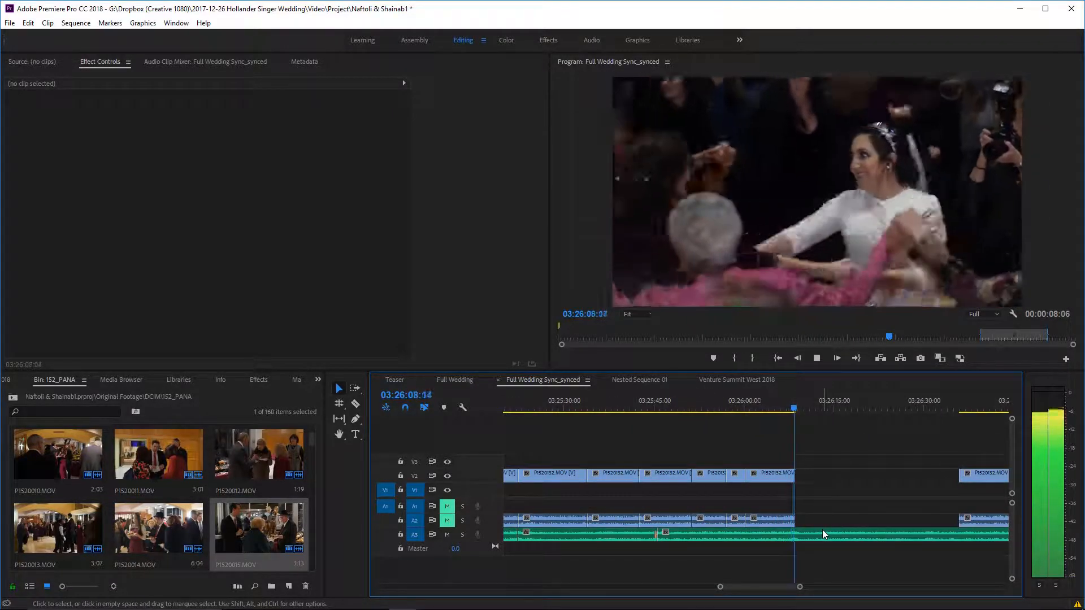
pyautogui.press('space')
pyautogui.press('c')
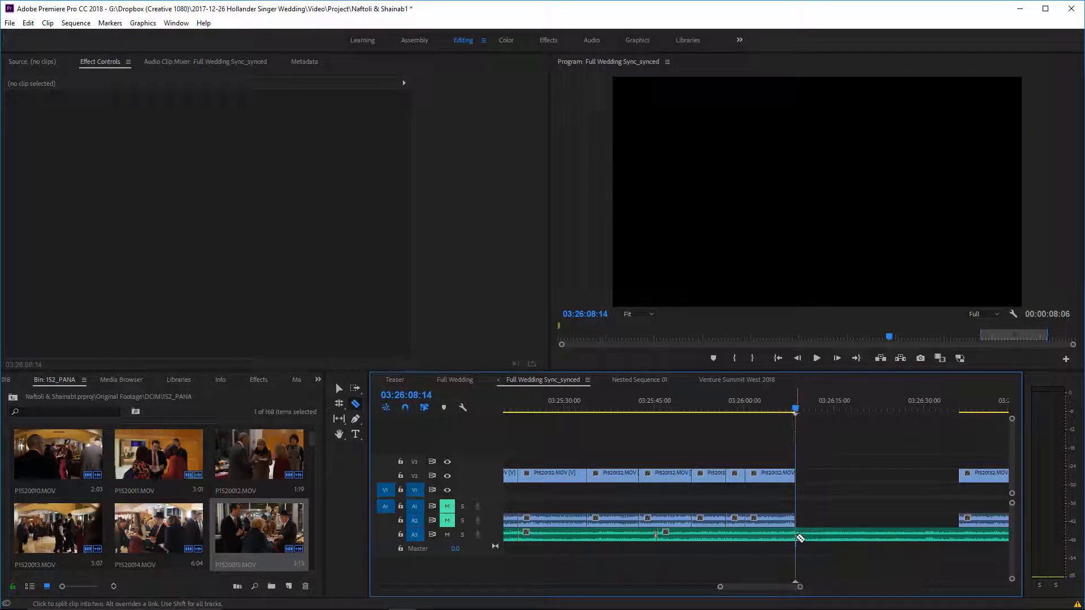
pyautogui.scroll(-2, 805, 541)
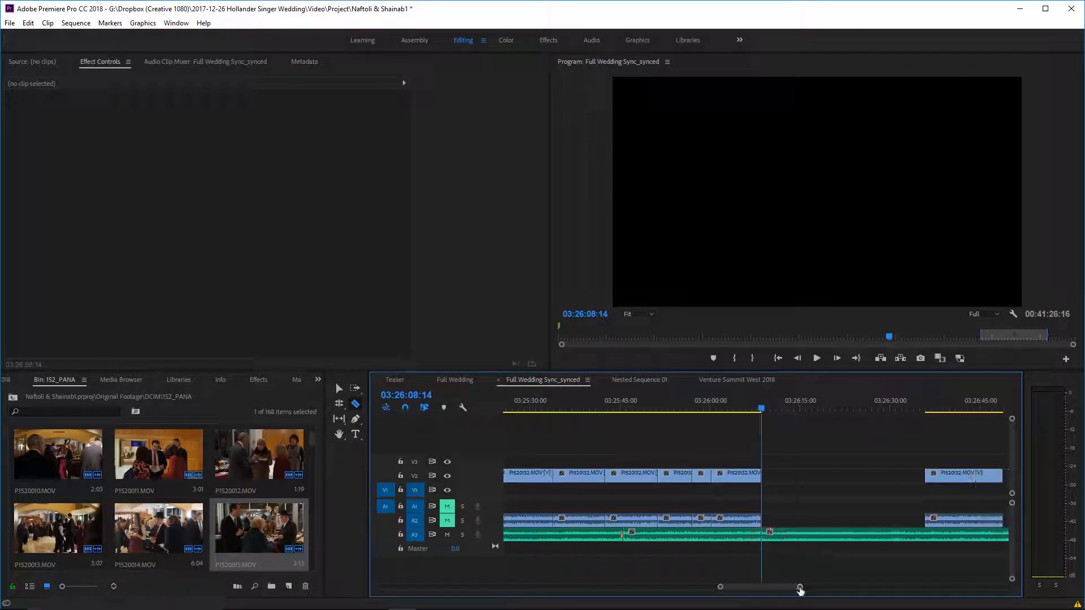
# Play the separated clips from 03:26:35:18, mark an In point in the following bride clip, and stop at 03:26:56:08.
pyautogui.moveTo(797, 588); pyautogui.dragTo(811, 588)
pyautogui.click(831, 406)
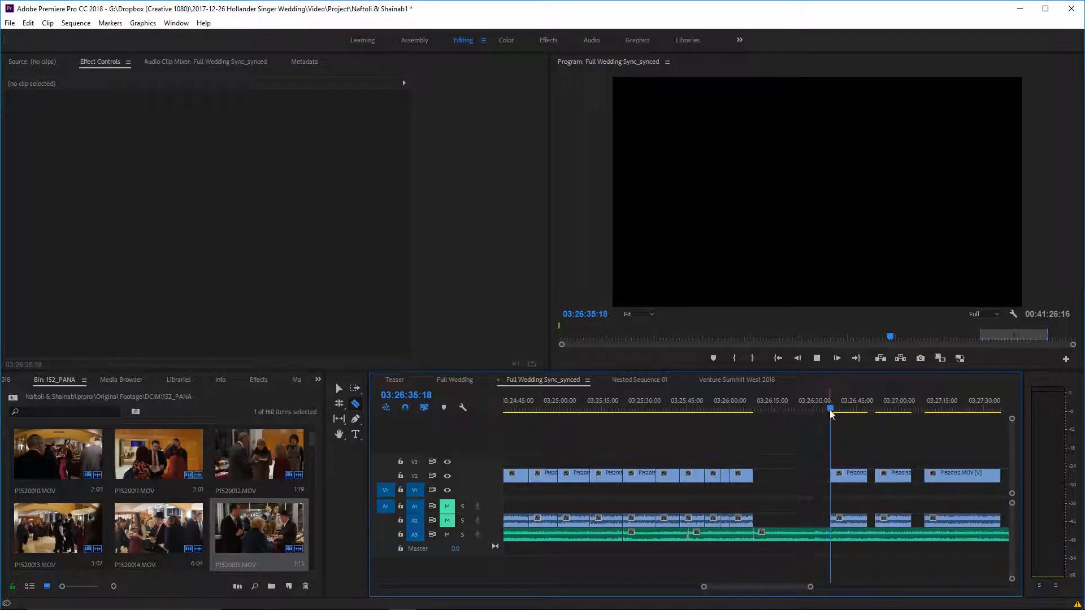
pyautogui.press('space')
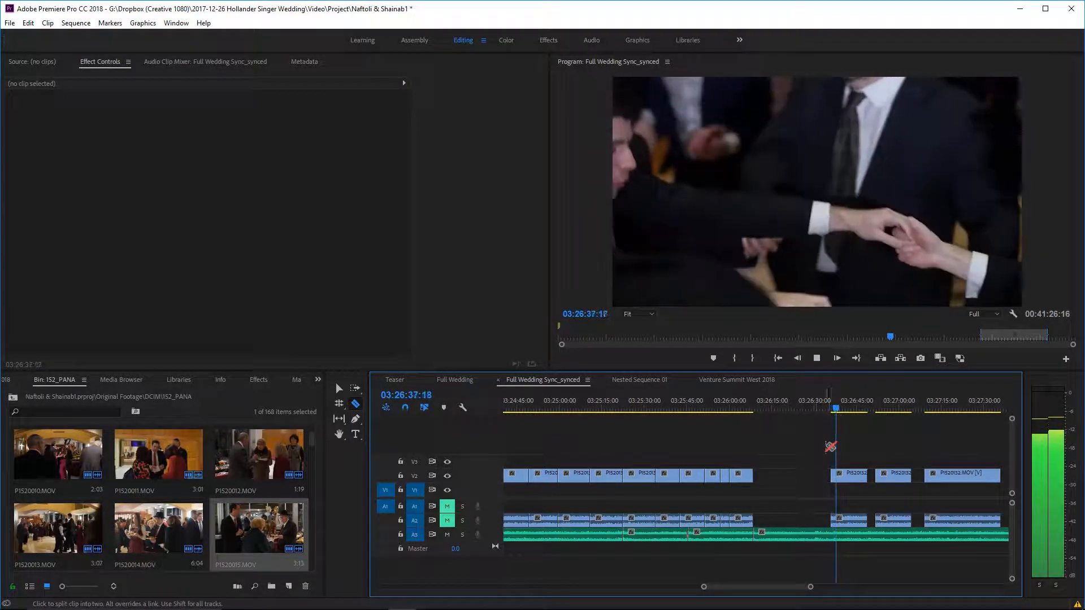
pyautogui.scroll(-6, 848, 473)
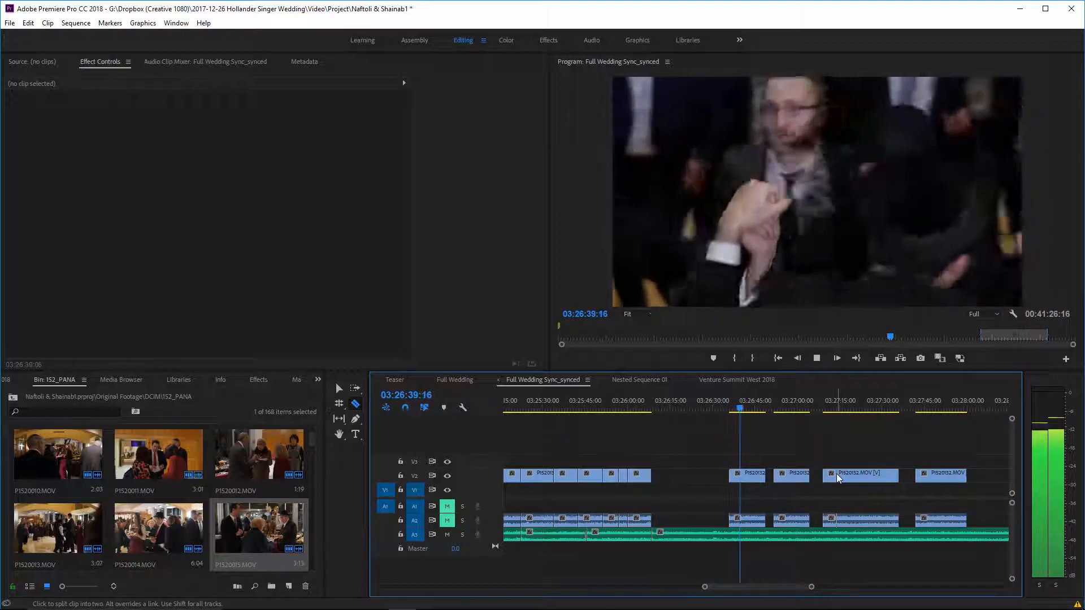
pyautogui.press('v')
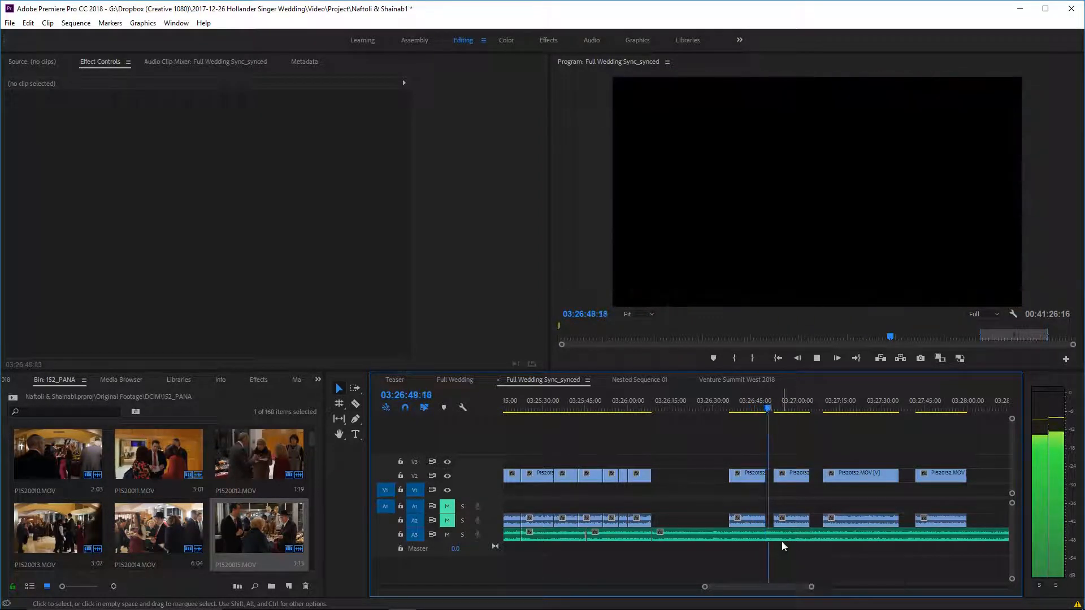
pyautogui.scroll(-1, 794, 540)
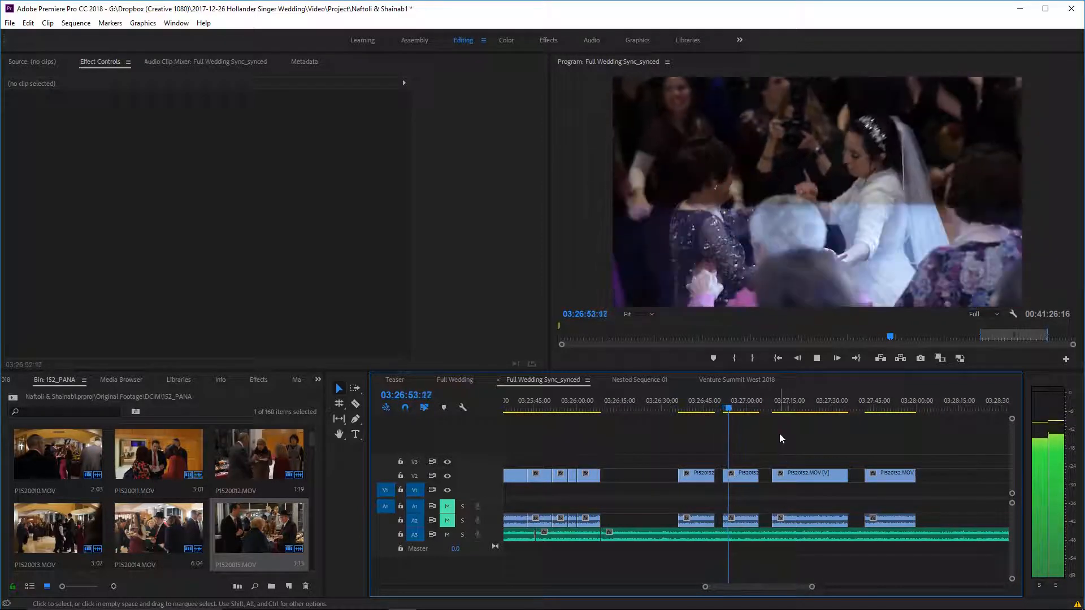
pyautogui.press('i')
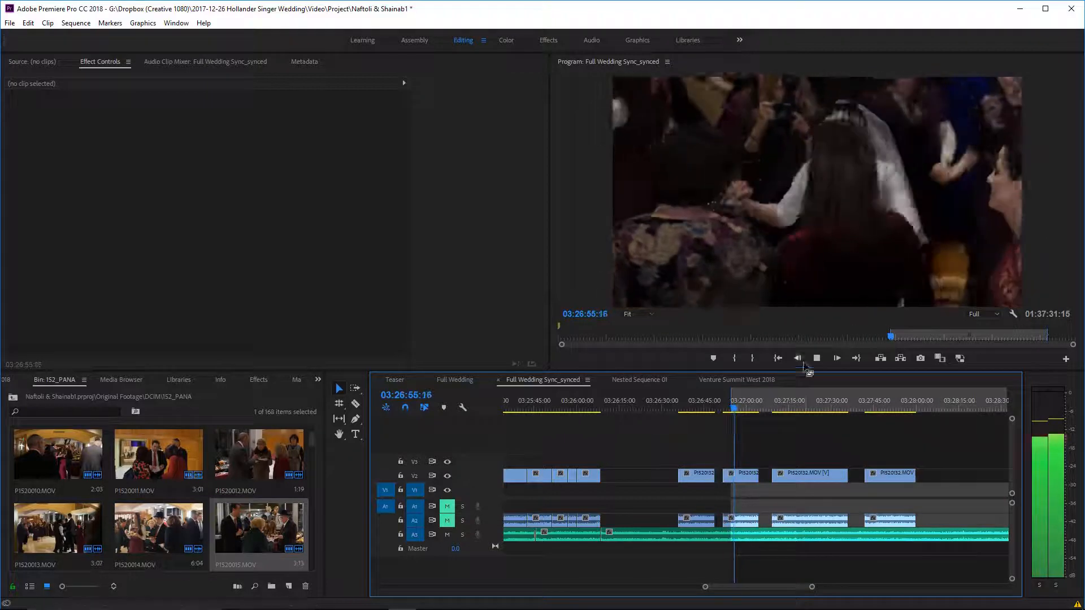
pyautogui.press('space')
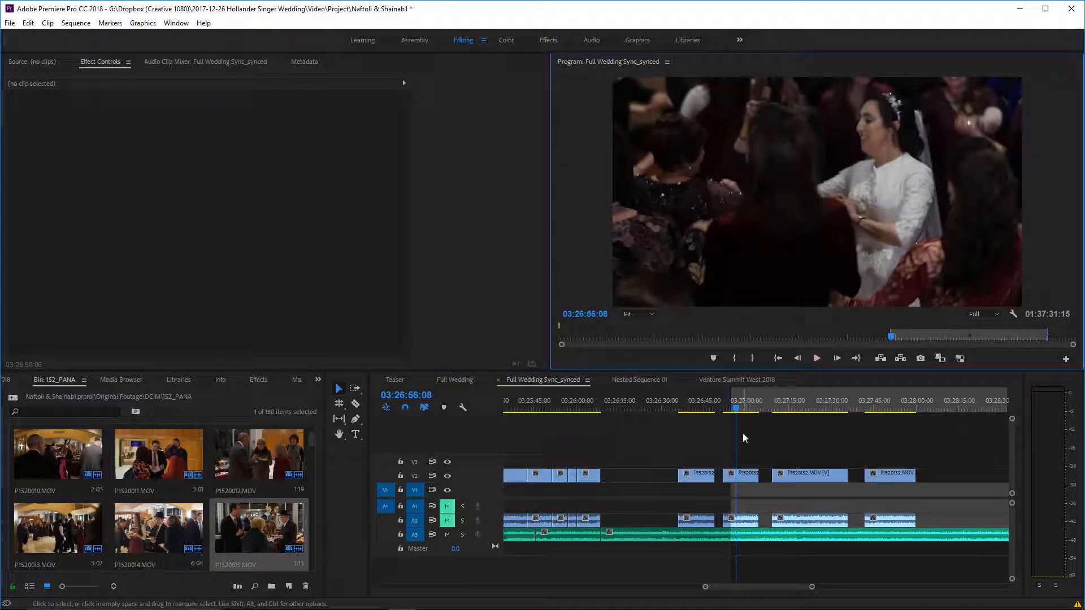
# Play the A3 audio through the gap after the bride dancing clip and stop at 03:26:31:14.
pyautogui.scroll(2, 741, 436)
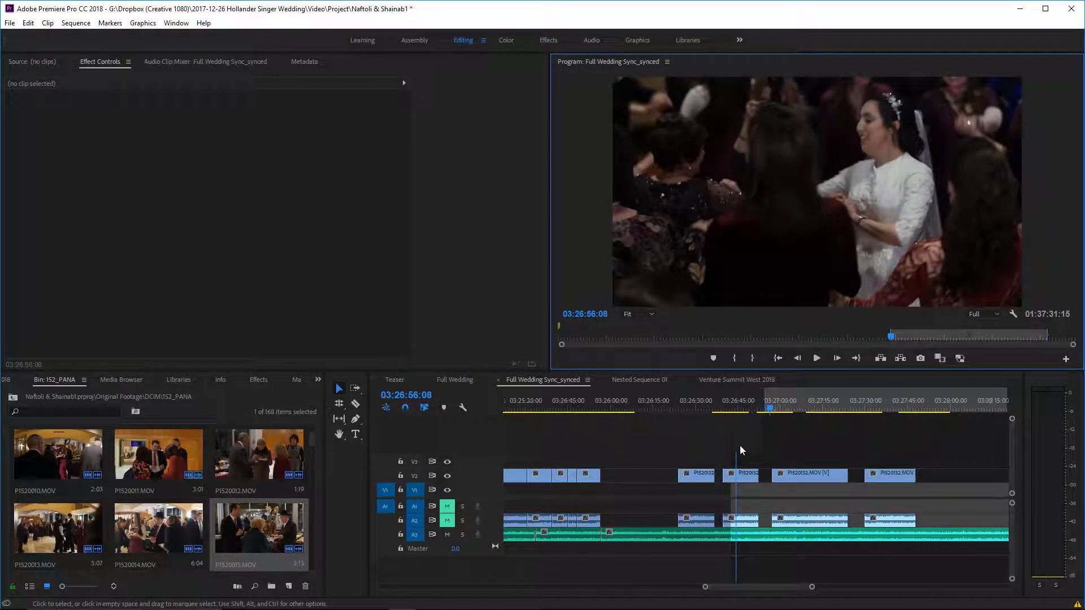
pyautogui.click(659, 402)
pyautogui.press('space')
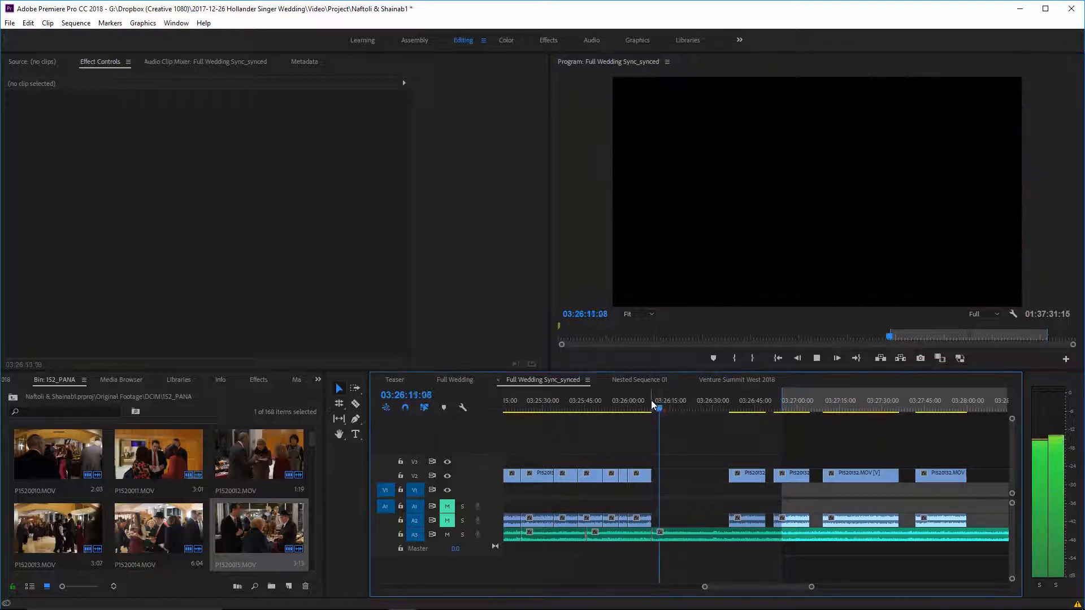
pyautogui.click(650, 402)
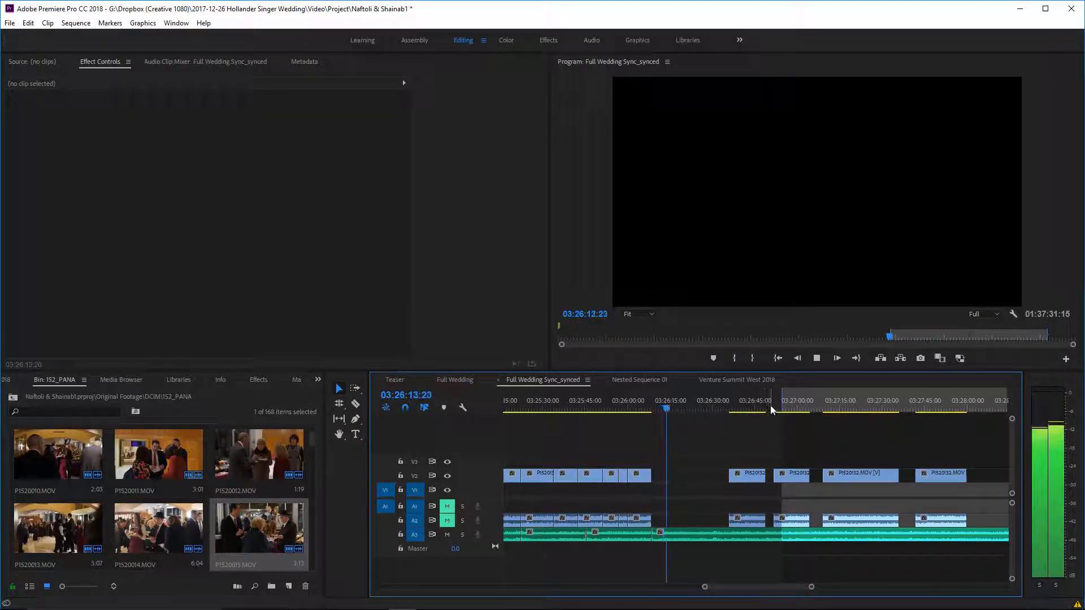
pyautogui.scroll(-3, 771, 405)
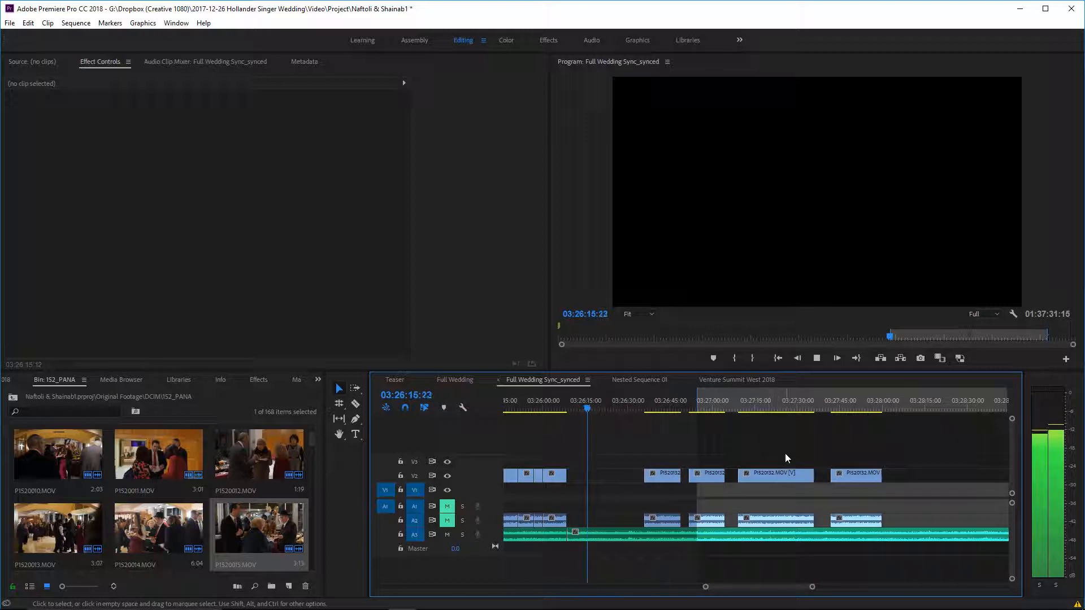
pyautogui.scroll(2, 758, 449)
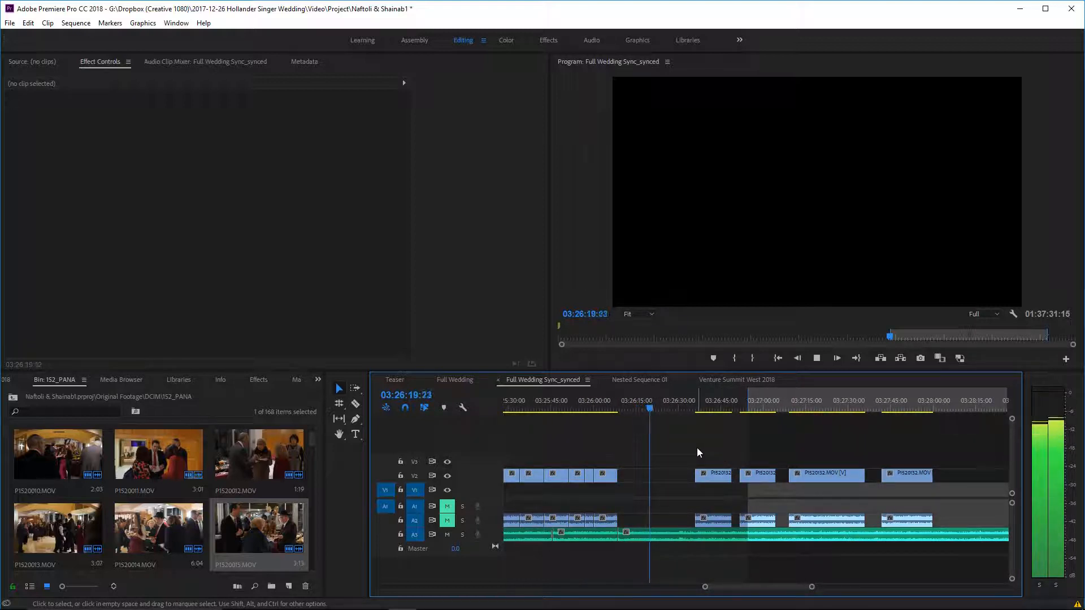
pyautogui.press('space')
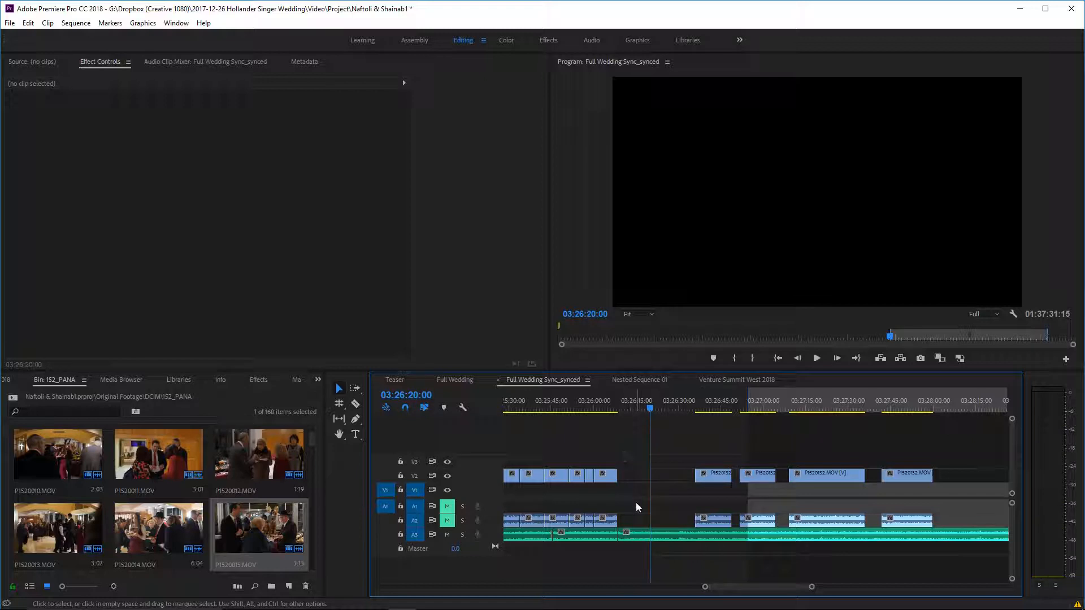
pyautogui.press('space')
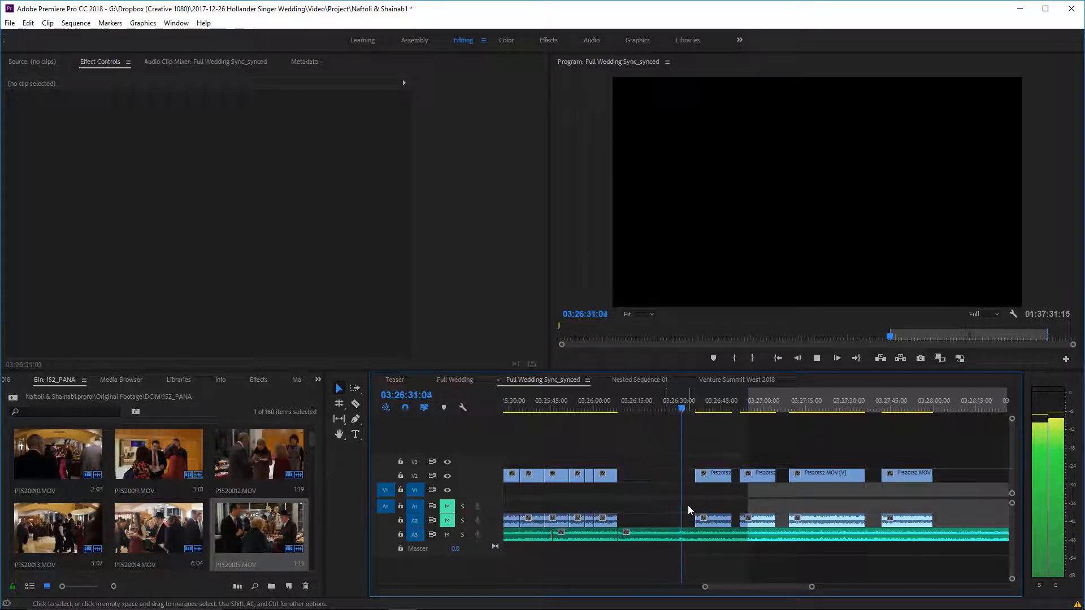
pyautogui.press('space')
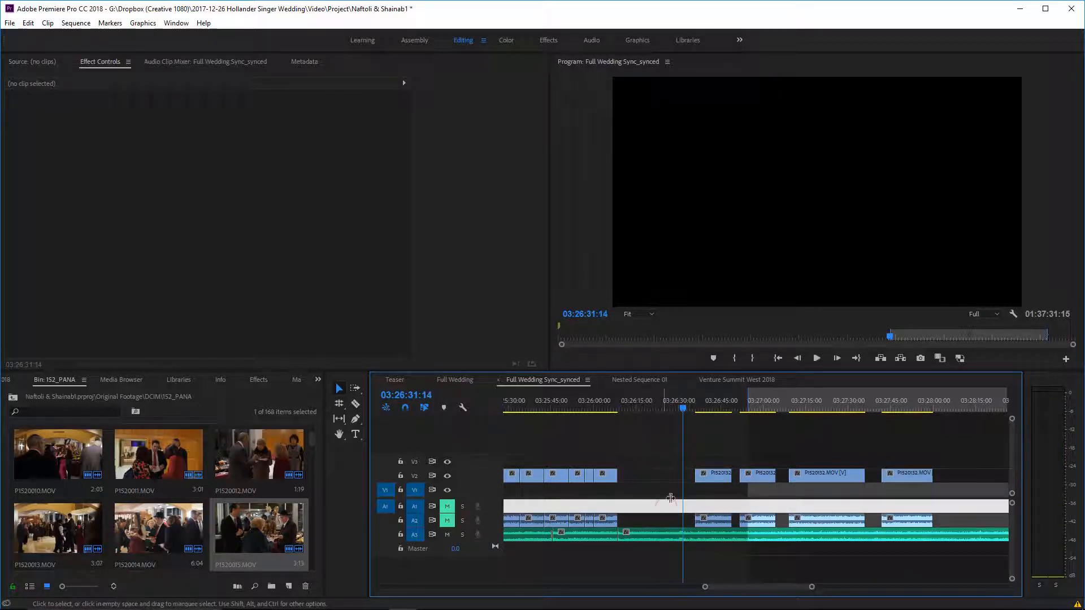
# Mark an In point at 03:26:31:14, replay the audio leading up to it, and split the A3 audio there.
pyautogui.press('i')
pyautogui.click(607, 406)
pyautogui.press('space')
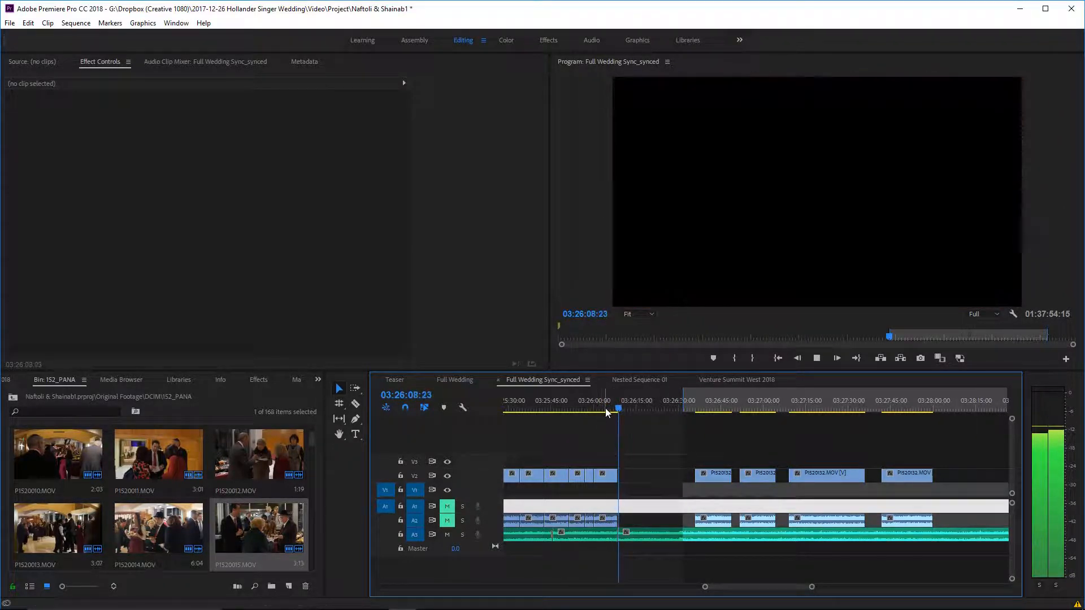
pyautogui.click(674, 404)
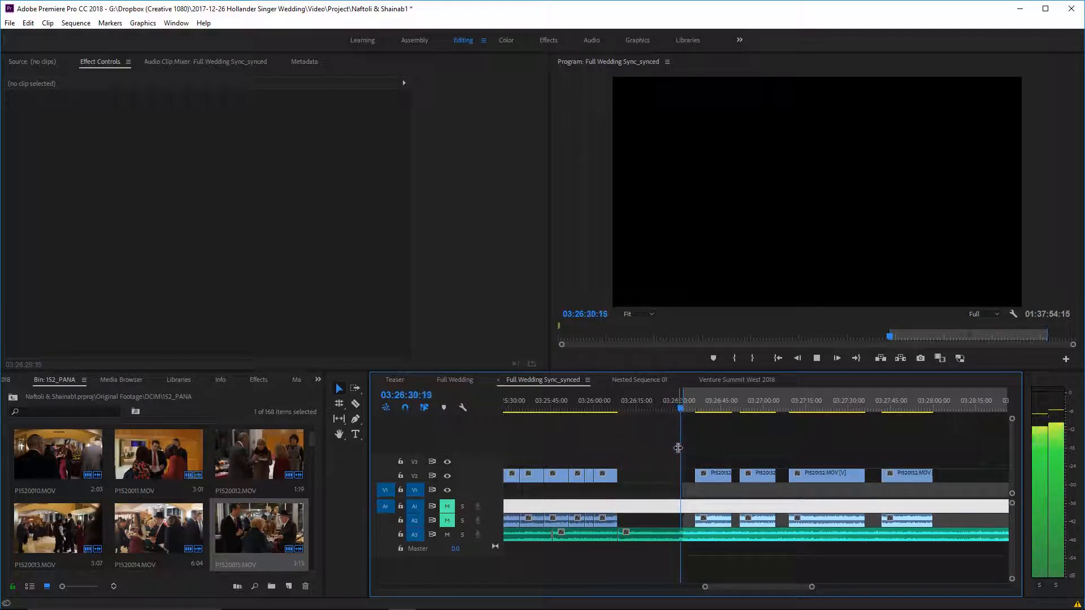
pyautogui.press('space')
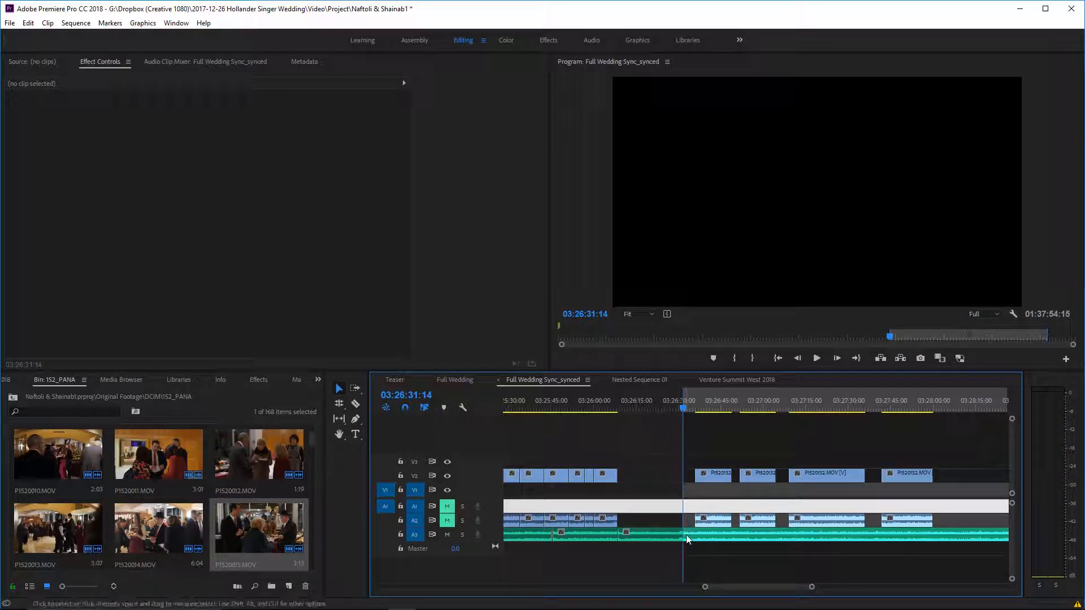
pyautogui.press('c')
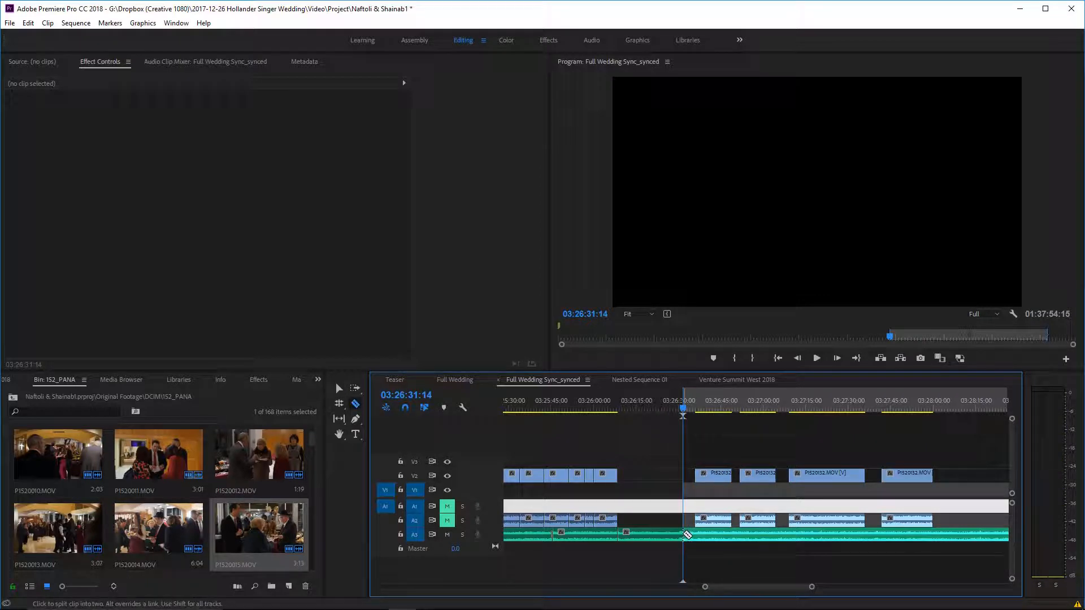
pyautogui.click(687, 535)
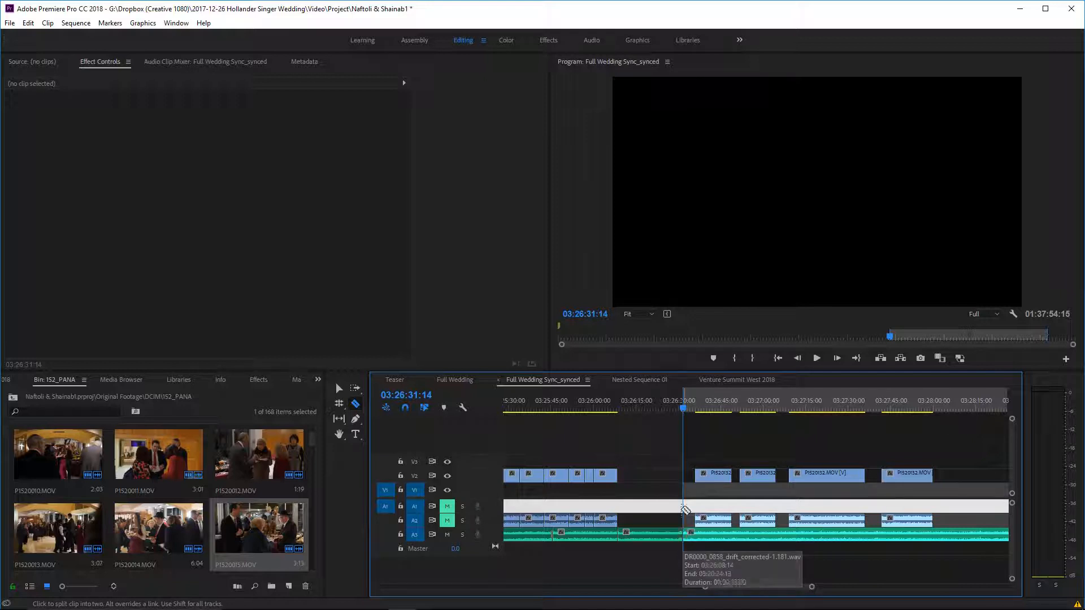
# Split the A3 audio at the earlier In point in the following bride clip and remove the section between the two cuts.
pyautogui.click(734, 409)
pyautogui.press('space')
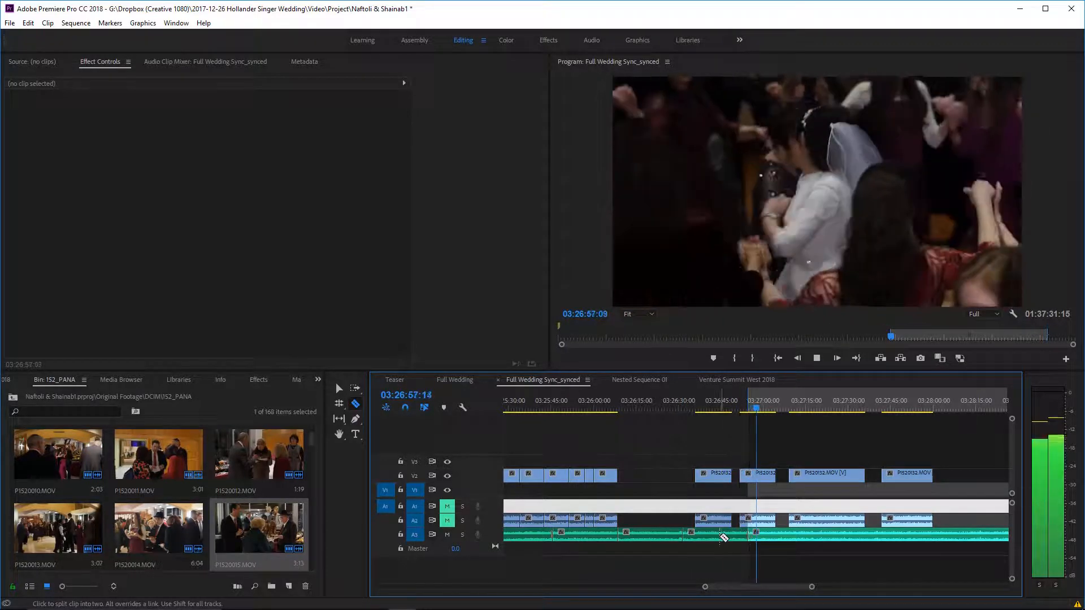
pyautogui.rightClick(721, 532)
pyautogui.click(746, 144)
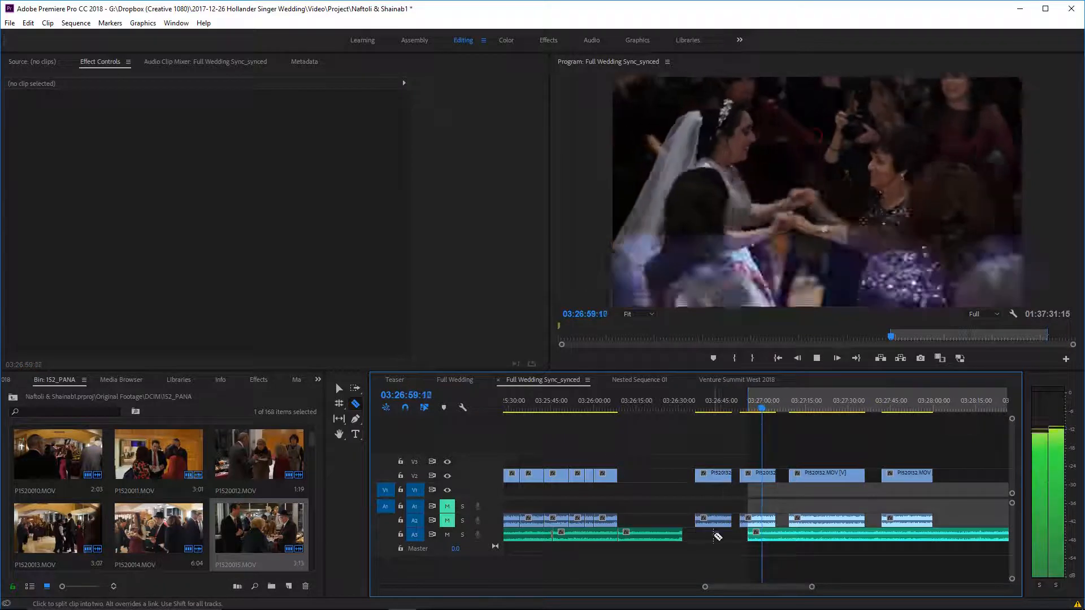
# Move the men's dancing clip against the end of the preceding bride clip and ripple delete the empty gap in A3.
pyautogui.press('v')
pyautogui.moveTo(720, 475); pyautogui.dragTo(642, 472)
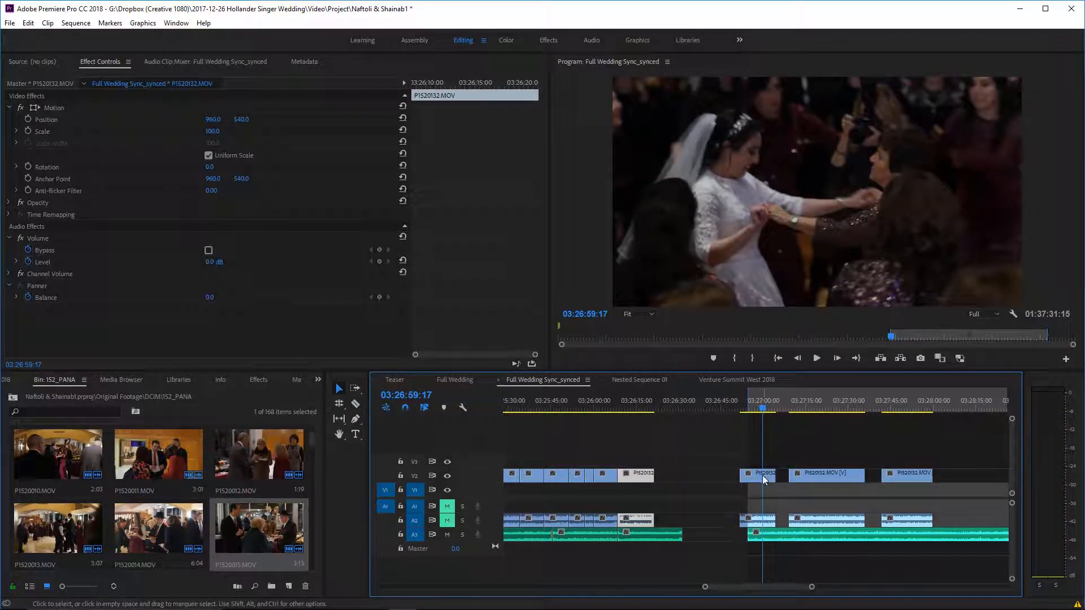
pyautogui.rightClick(723, 532)
pyautogui.click(738, 541)
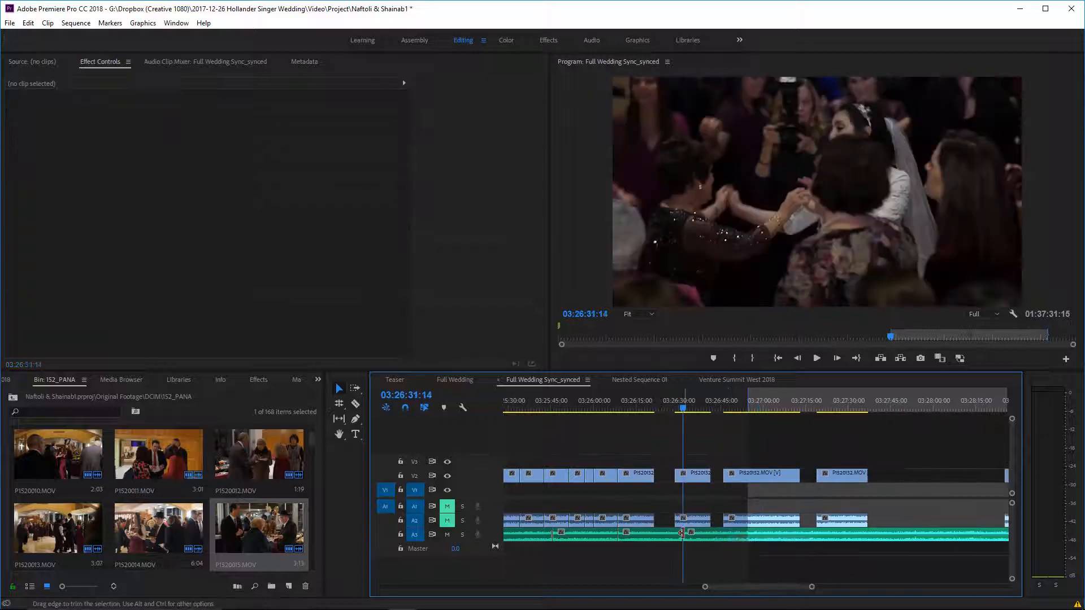
# Select the A3 edit point at 03:26:31:14, play the joined dancing clips from about 03:26:07, and stop near 03:26:20:01.
pyautogui.moveTo(683, 535); pyautogui.dragTo(684, 535)
pyautogui.moveTo(647, 401); pyautogui.dragTo(616, 392)
pyautogui.press('space')
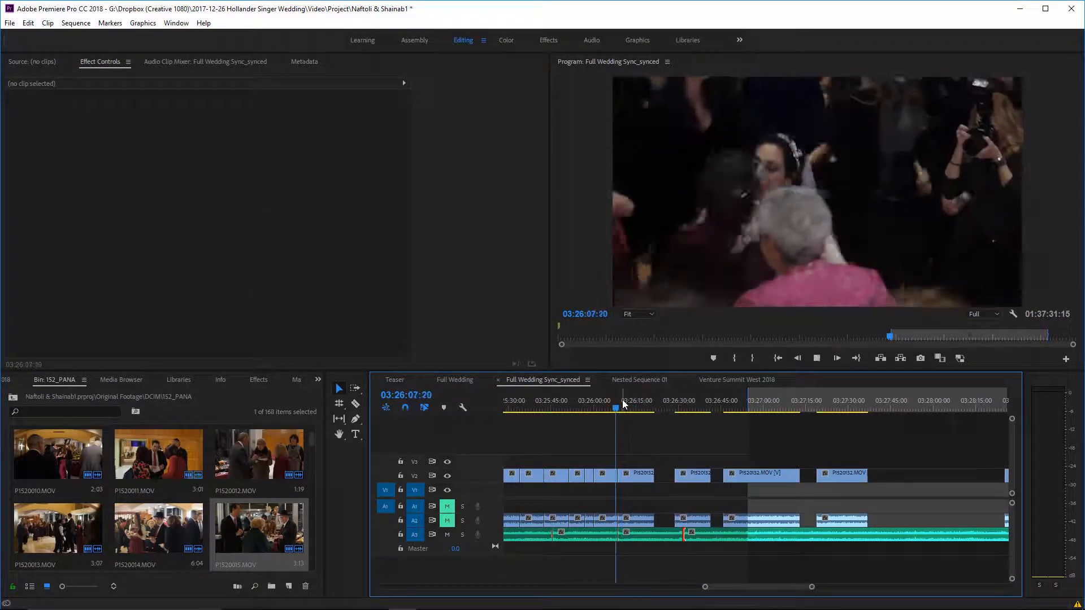
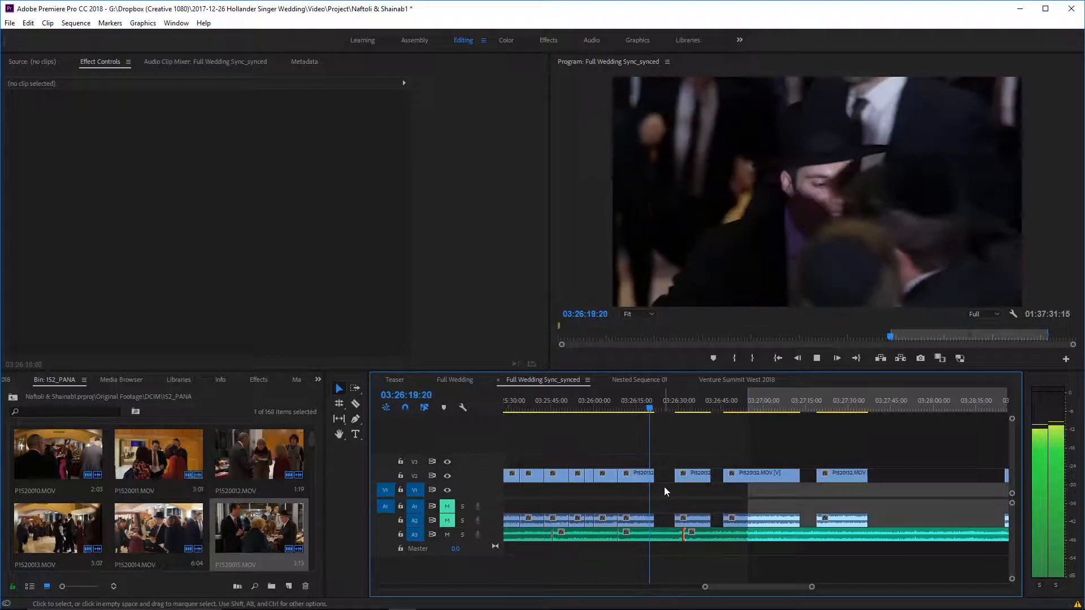
pyautogui.press('space')
# Move the next bride dancing clip to start at 03:26:20:01 and apply a Constant Power crossfade to the A3 cut at 03:26:31:14.
pyautogui.moveTo(694, 479); pyautogui.dragTo(670, 490)
pyautogui.click(683, 551)
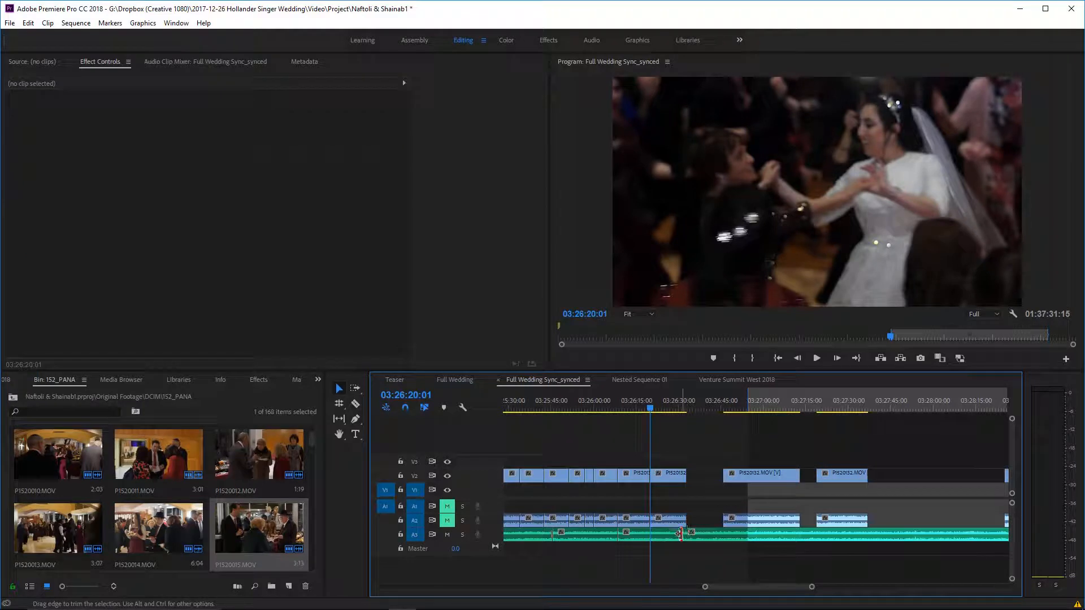
pyautogui.click(679, 535)
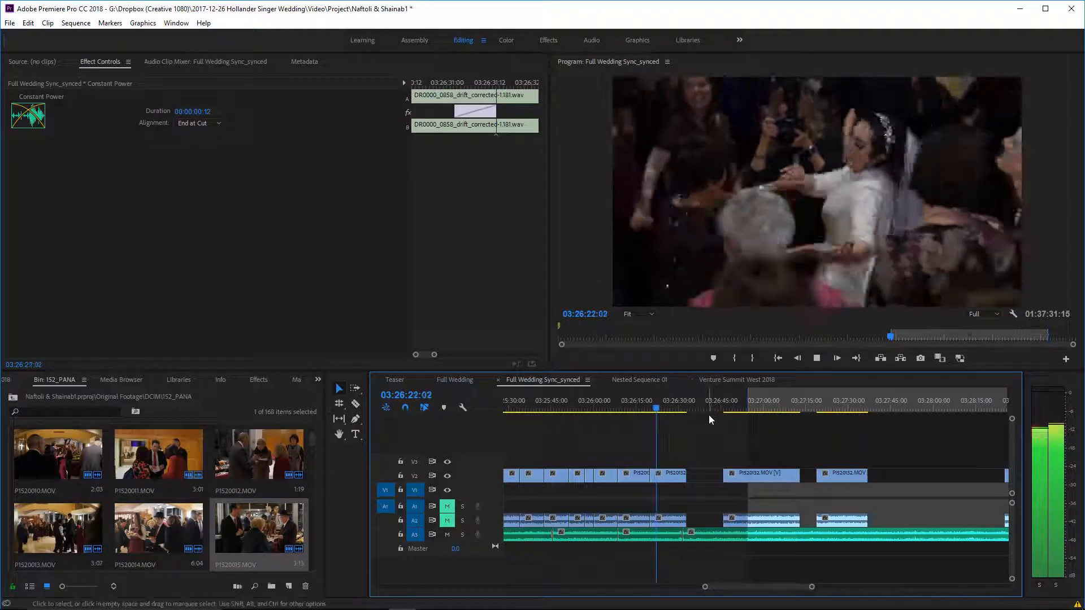
# Close the gap at about 03:26:33 by moving the following P1520132.MOV clip against the end of the preceding bride clip.
pyautogui.click(707, 426)
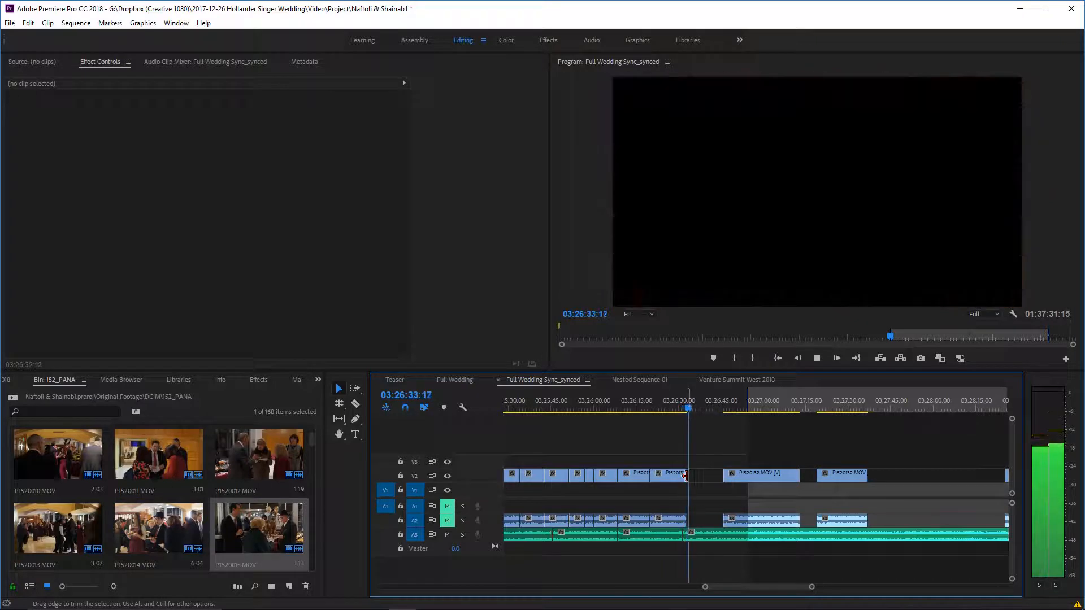
pyautogui.click(680, 402)
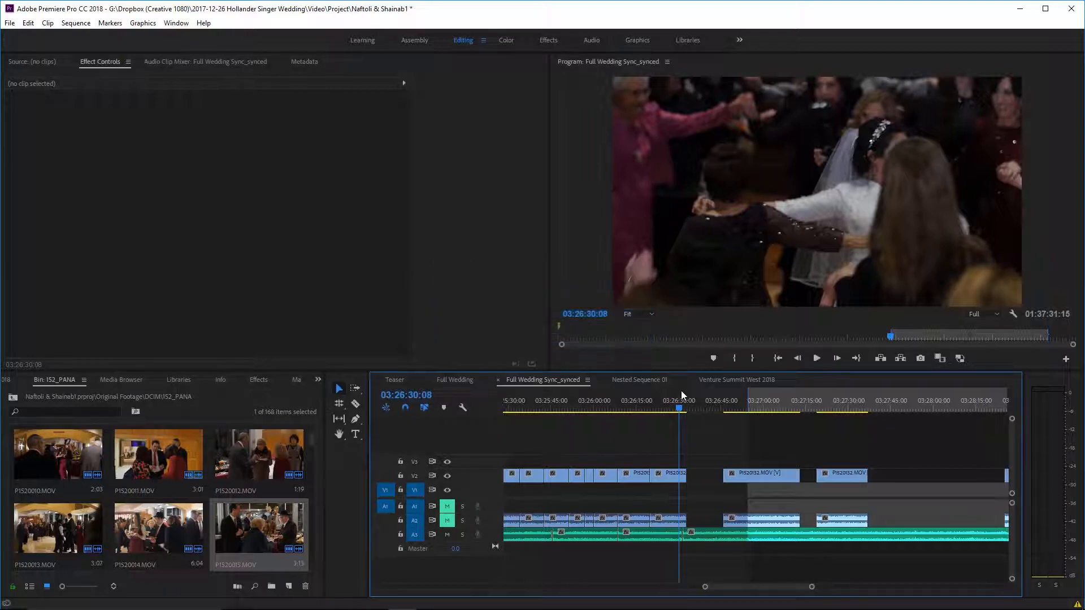
pyautogui.click(669, 404)
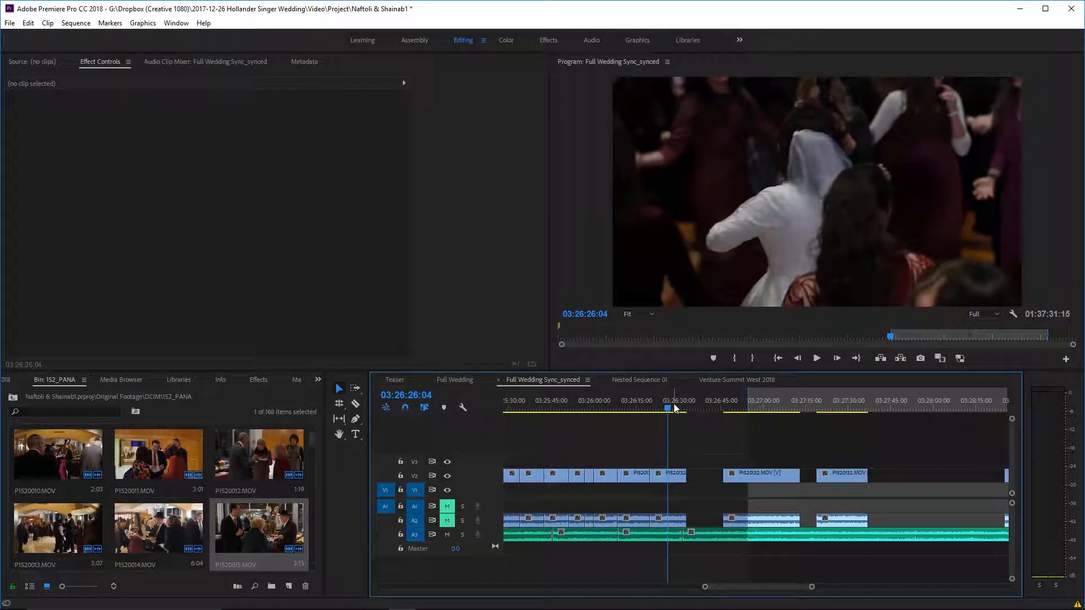
pyautogui.press('space')
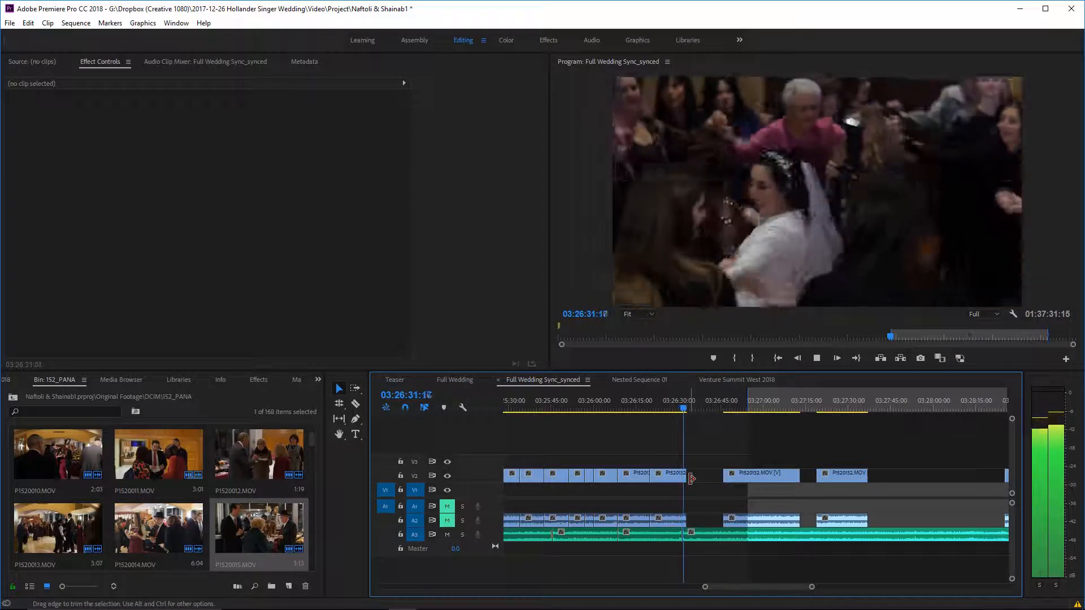
pyautogui.moveTo(691, 479)
pyautogui.mouseDown()
pyautogui.moveTo(721, 473)
pyautogui.moveTo(708, 479)
pyautogui.mouseUp()
# Play back the new join and the moved men's dancing clip through to its end, and preview the next bride clip.
pyautogui.click(683, 418)
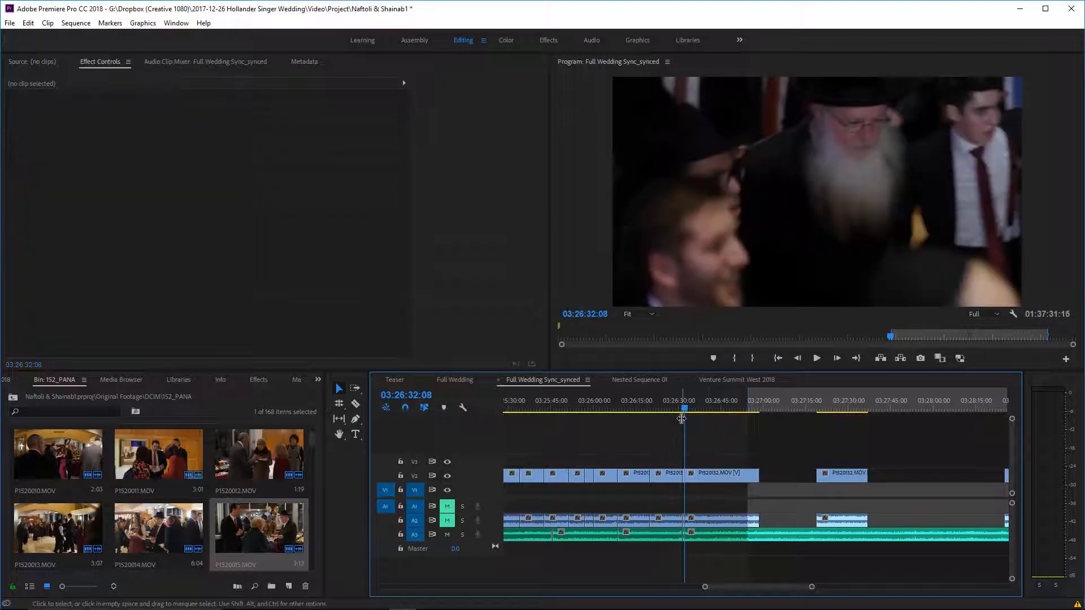
pyautogui.click(679, 399)
pyautogui.press('space')
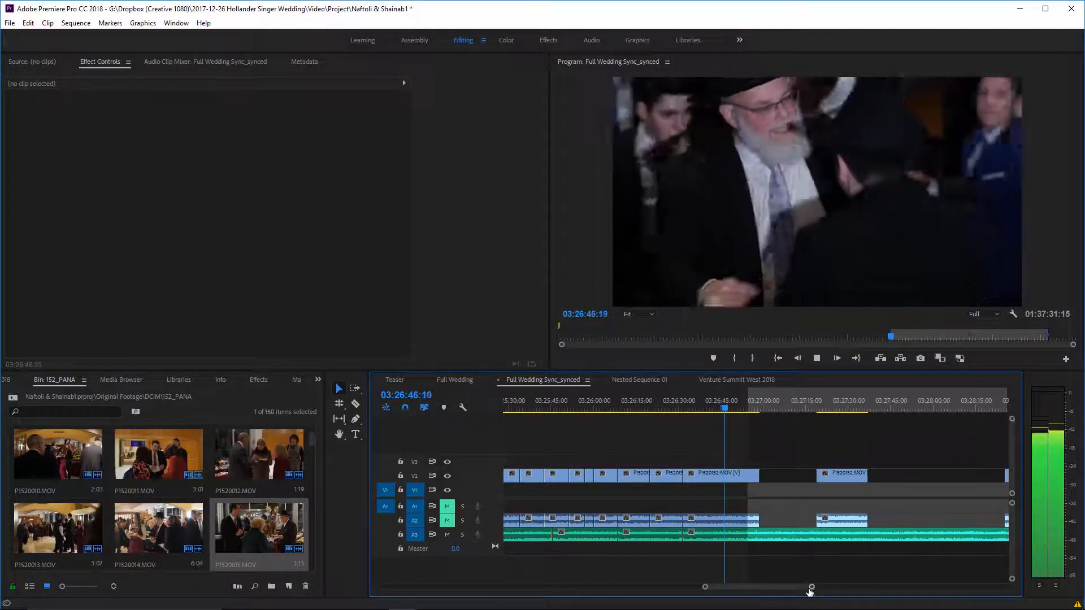
pyautogui.moveTo(809, 590); pyautogui.dragTo(827, 588)
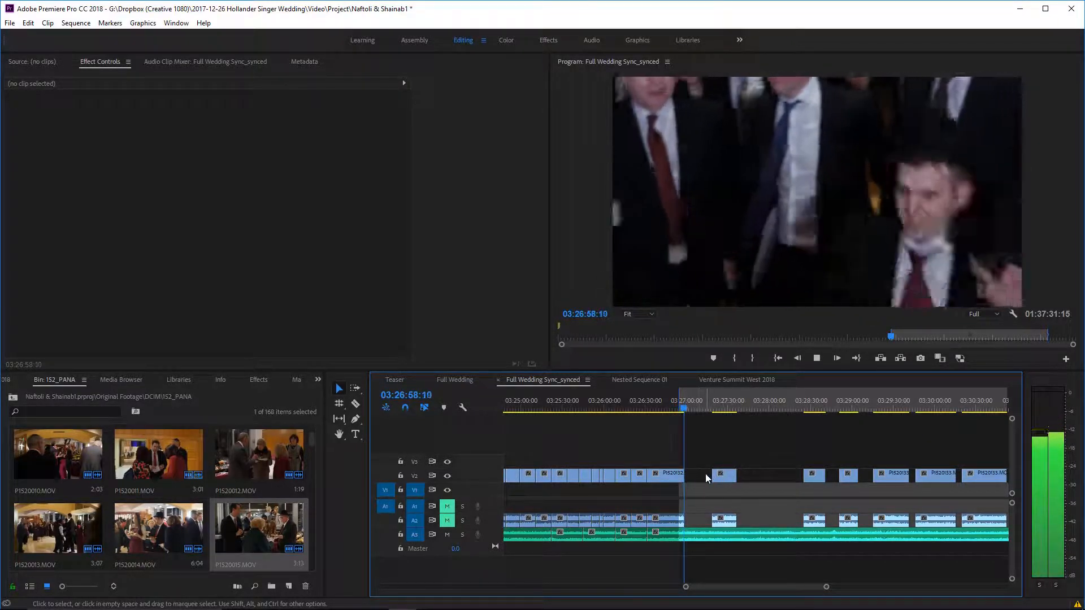
pyautogui.click(718, 402)
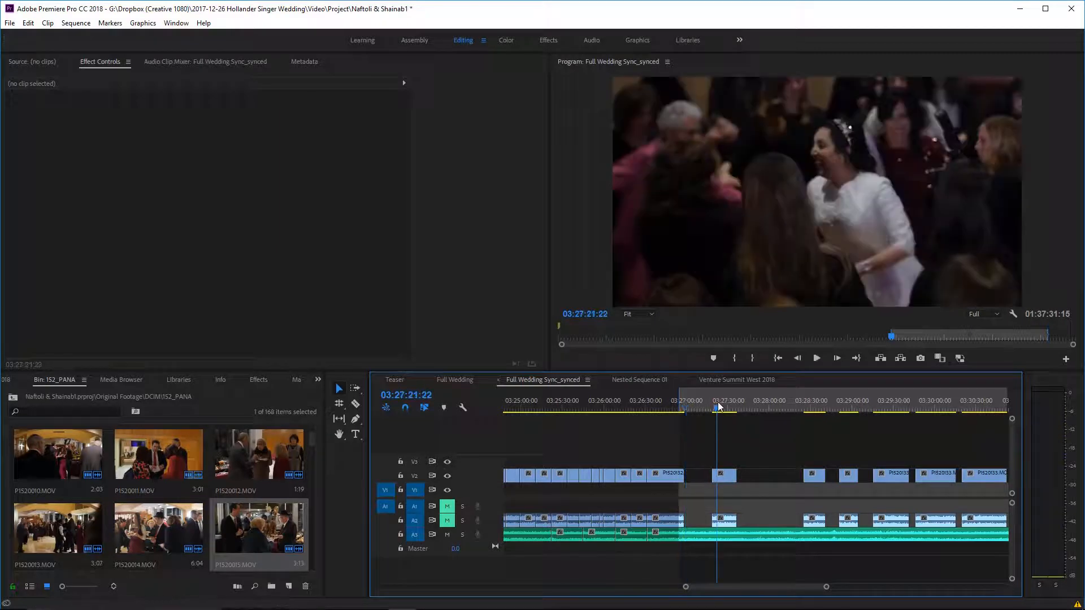
pyautogui.click(672, 402)
pyautogui.press('space')
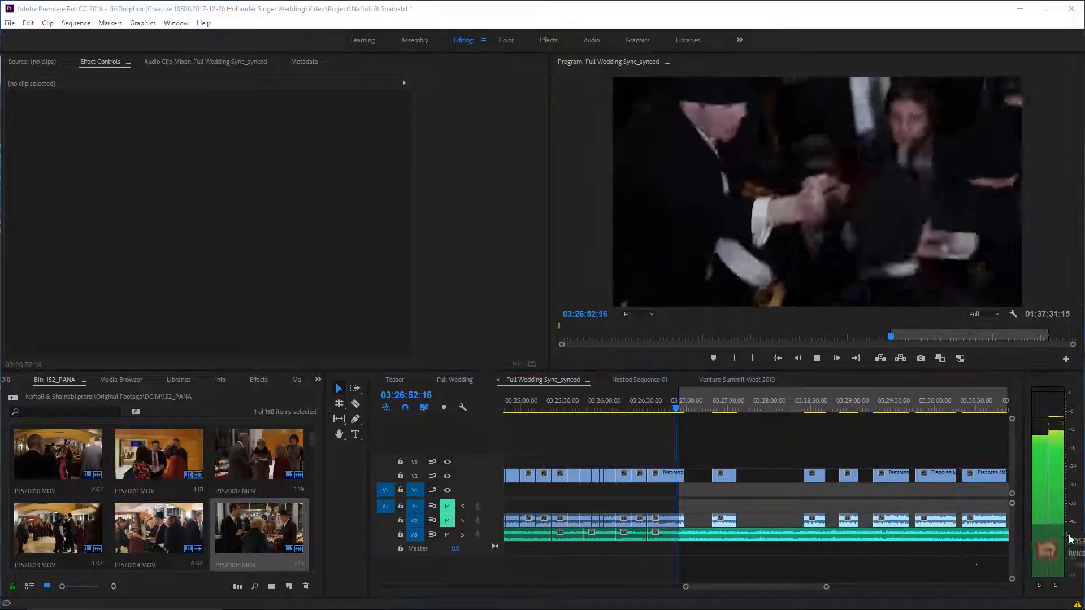
# Extend the end of the men's dancing clip to about 03:27:00 and play back the extended ending.
pyautogui.moveTo(828, 588); pyautogui.dragTo(806, 588)
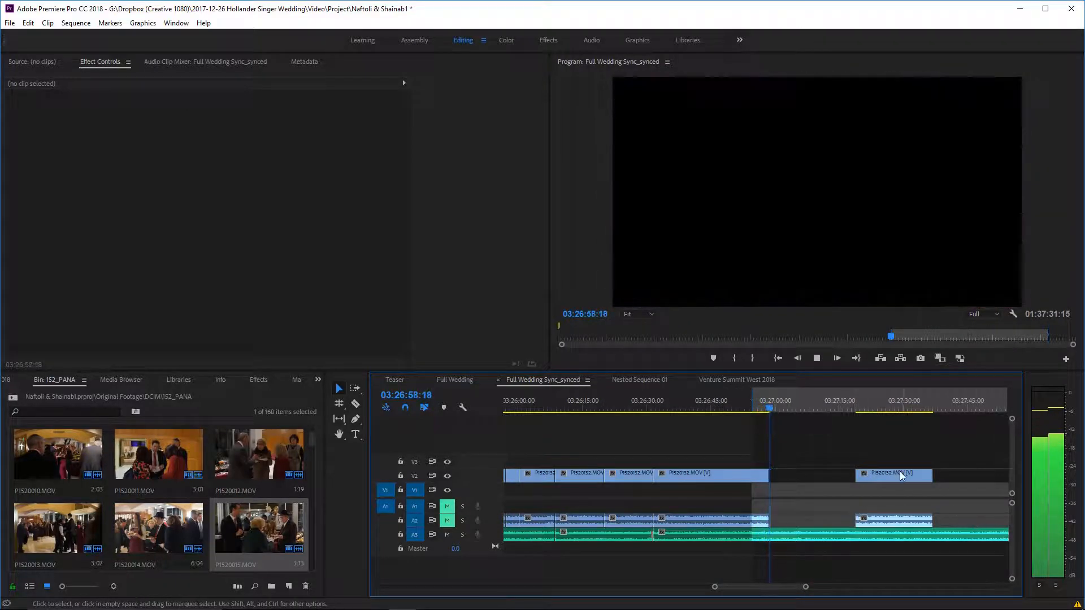
pyautogui.press('space')
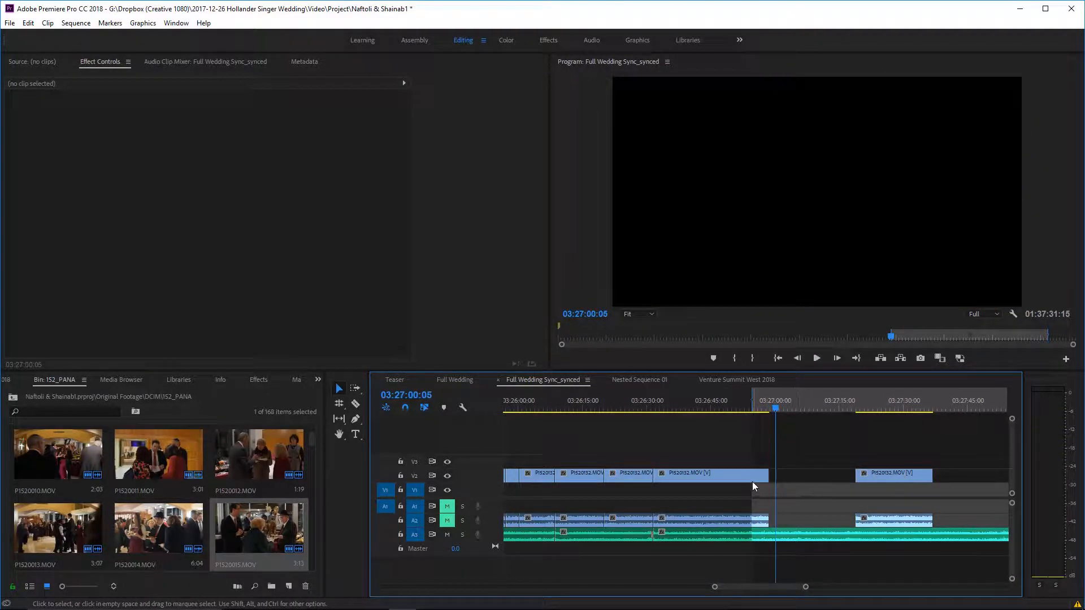
pyautogui.moveTo(768, 474); pyautogui.dragTo(772, 473)
pyautogui.moveTo(769, 405); pyautogui.dragTo(755, 407)
pyautogui.press('space')
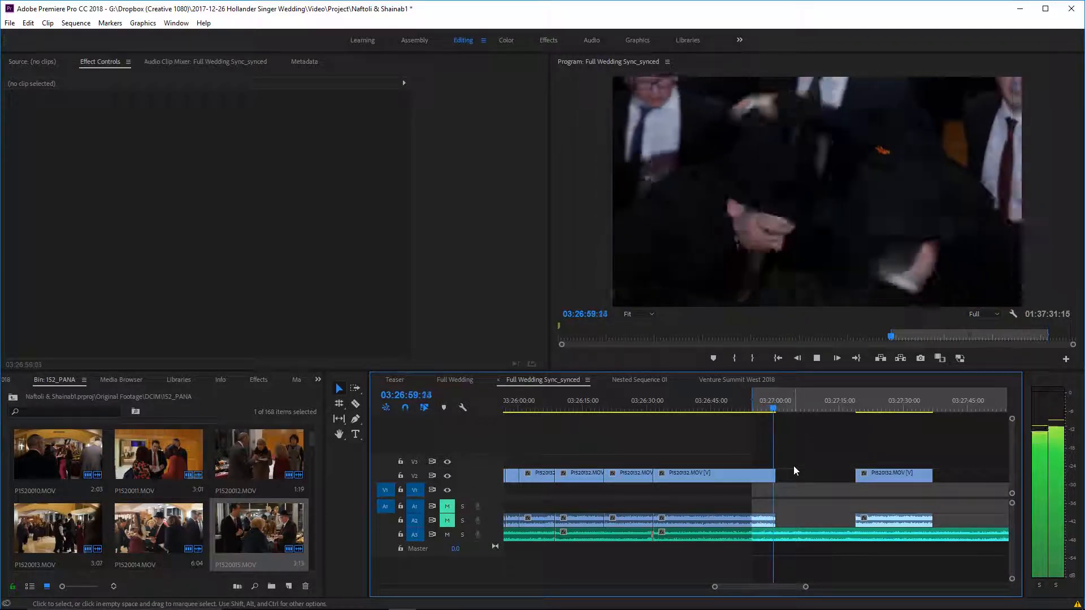
# Move the bride clip starting at about 03:27:19 against the end of the men's dancing clip and play the transition.
pyautogui.click(859, 401)
pyautogui.scroll(2, 760, 457)
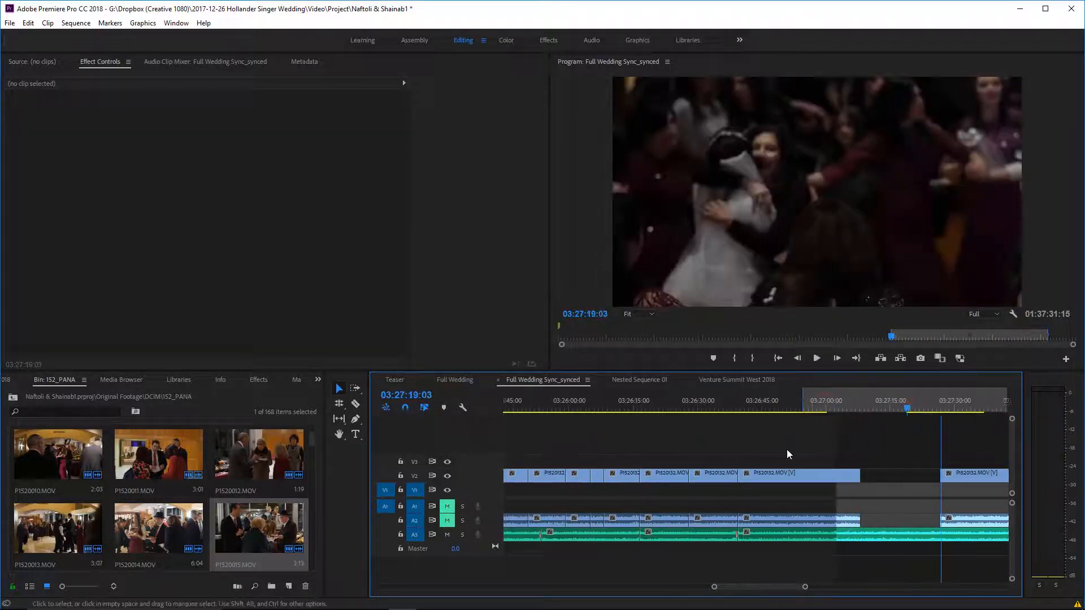
pyautogui.scroll(-1, 789, 454)
pyautogui.click(763, 401)
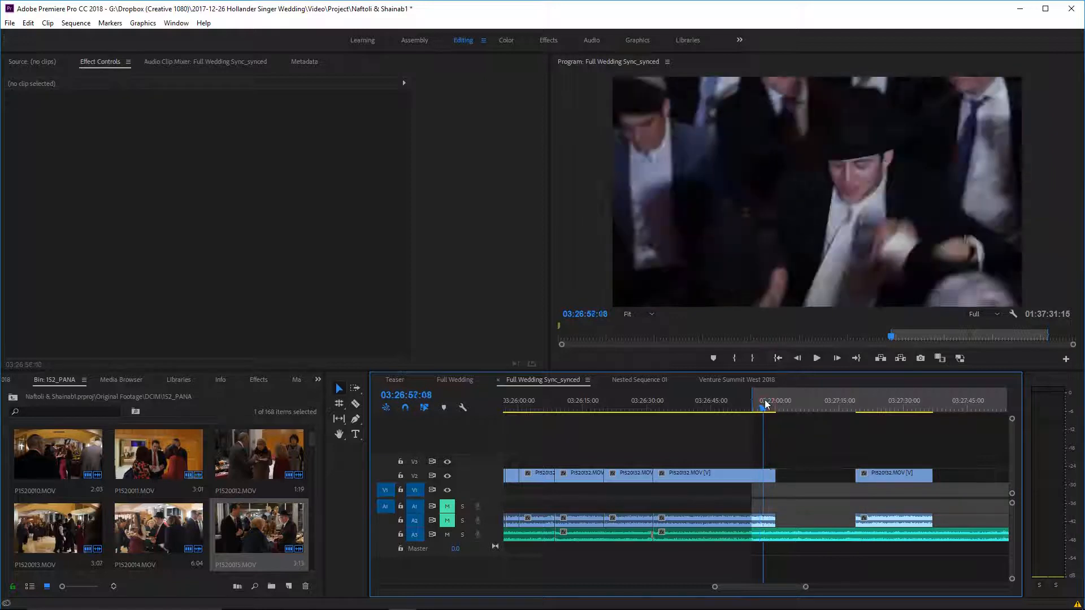
pyautogui.moveTo(765, 400); pyautogui.dragTo(766, 401)
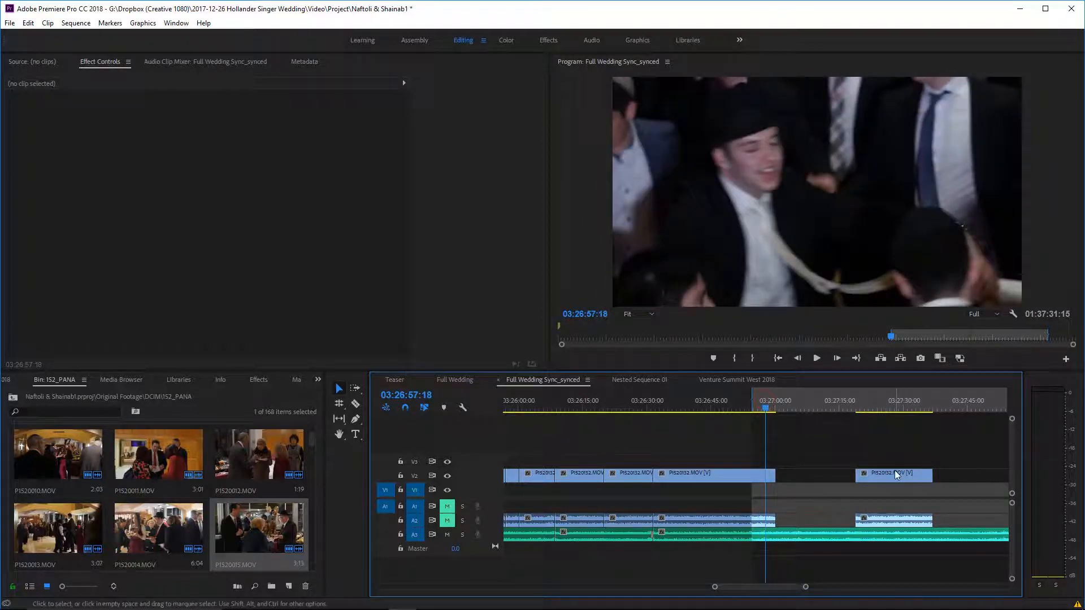
pyautogui.moveTo(894, 471); pyautogui.dragTo(825, 478)
pyautogui.click(814, 436)
pyautogui.press('space')
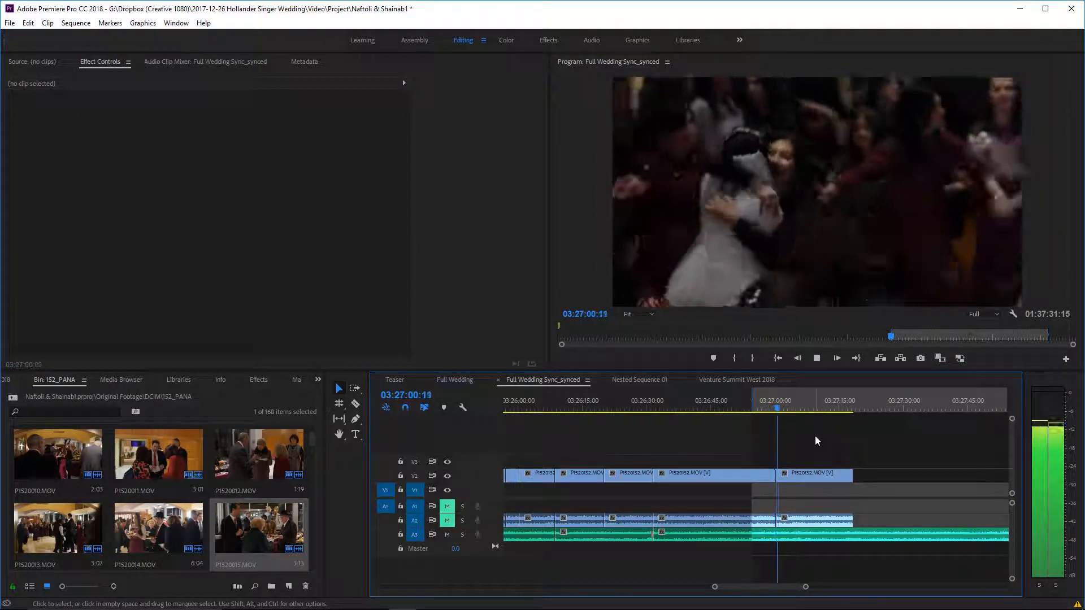
# Review the joined bride clip, the footage near 03:28:29 and the men's dancing clip from about 03:26:40.
pyautogui.scroll(-3, 815, 435)
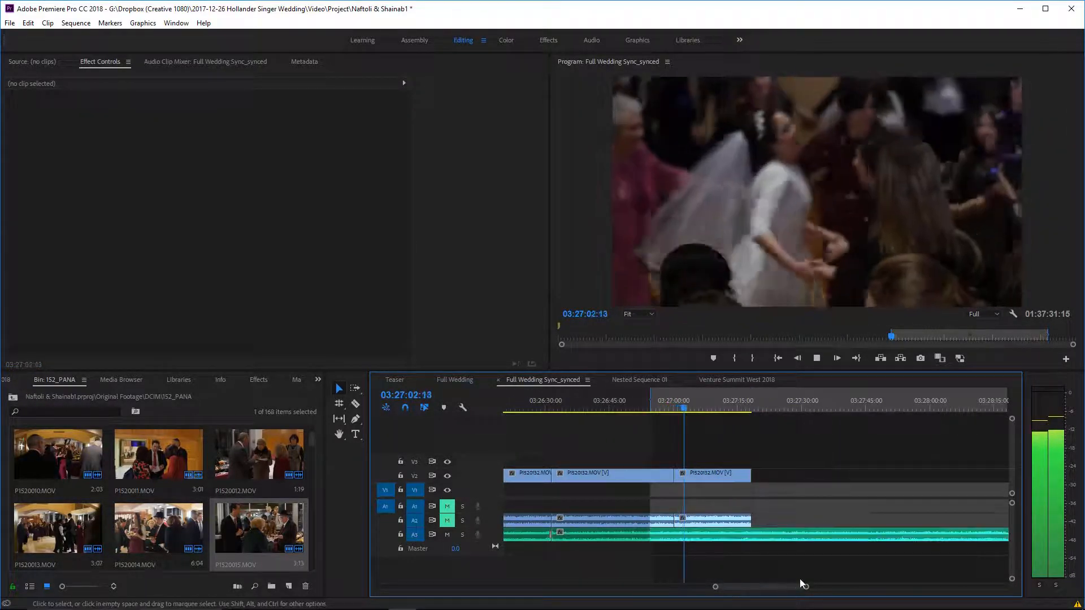
pyautogui.moveTo(806, 587); pyautogui.dragTo(814, 587)
pyautogui.scroll(-1, 812, 572)
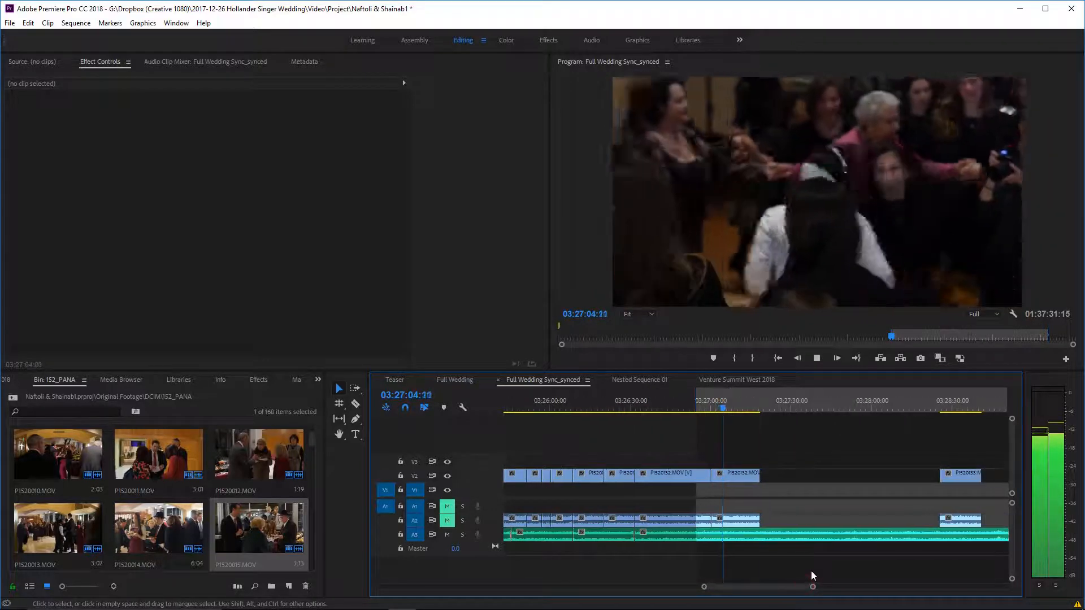
pyautogui.scroll(5, 659, 473)
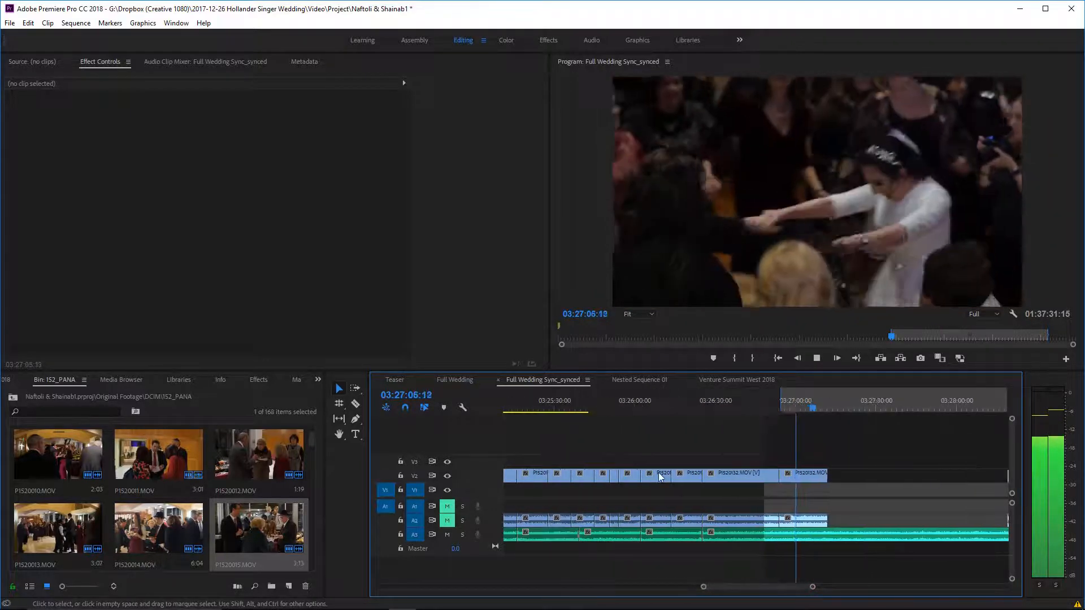
pyautogui.scroll(-5, 658, 492)
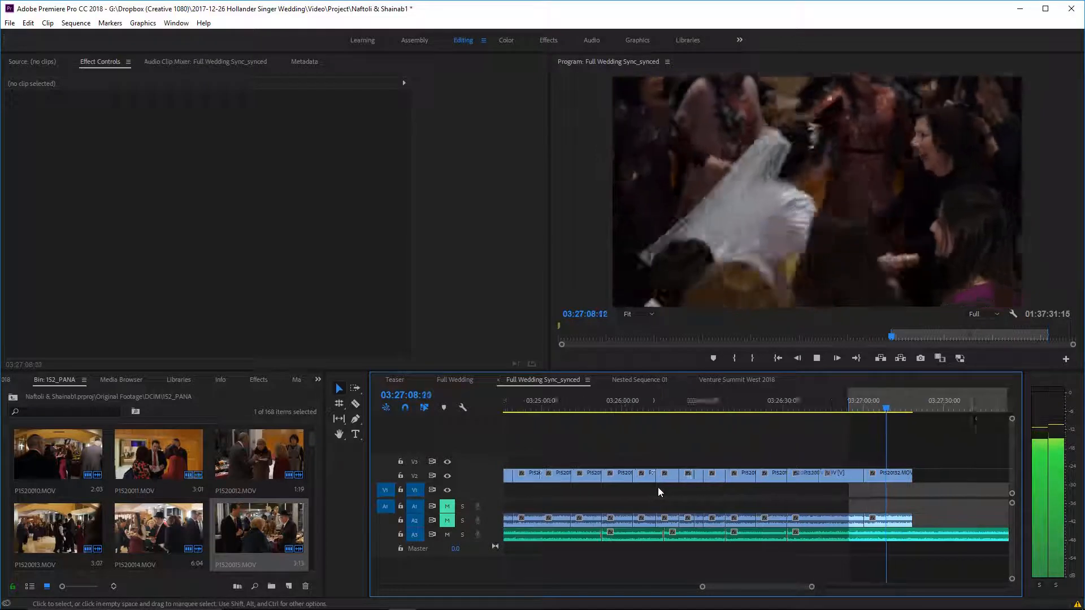
pyautogui.click(952, 405)
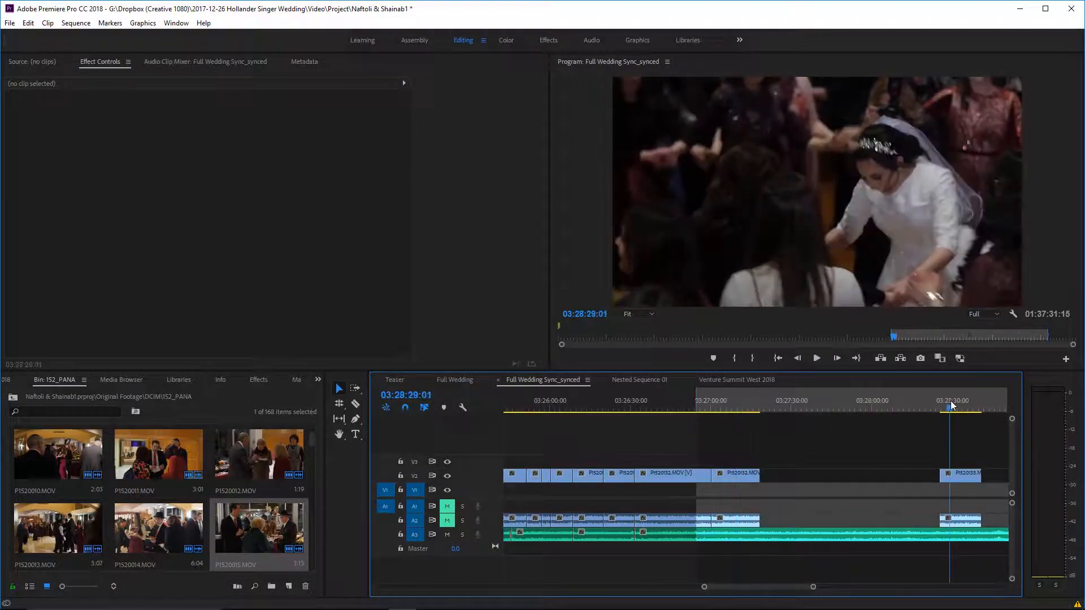
pyautogui.press('space')
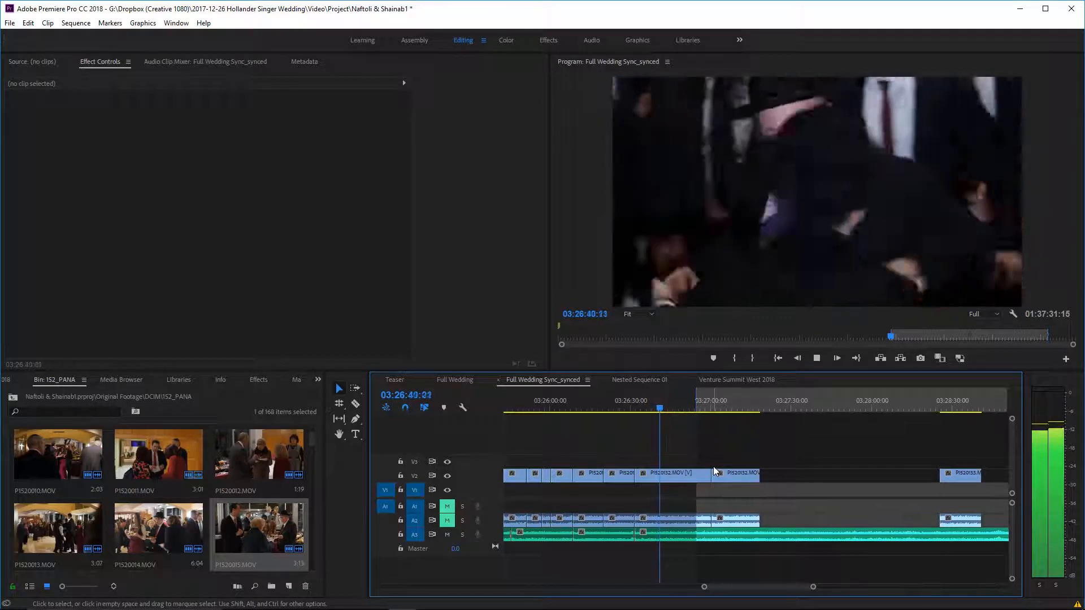
# Split the men's dancing clip at 03:26:48:19, set its second part aside at about 03:27:24, and close the gap with the bride clip.
pyautogui.scroll(1, 726, 474)
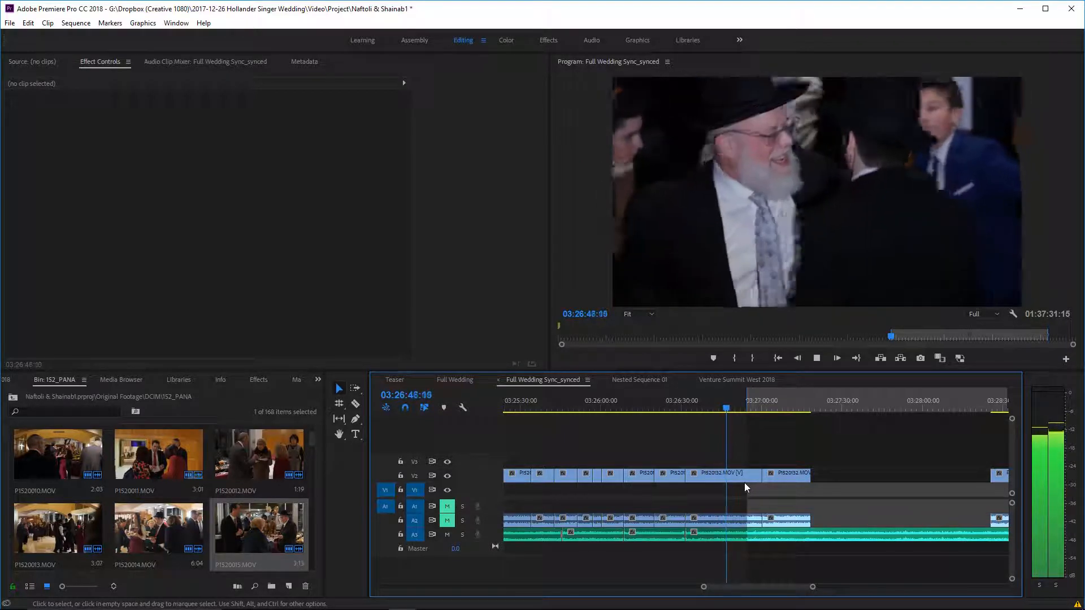
pyautogui.press('space')
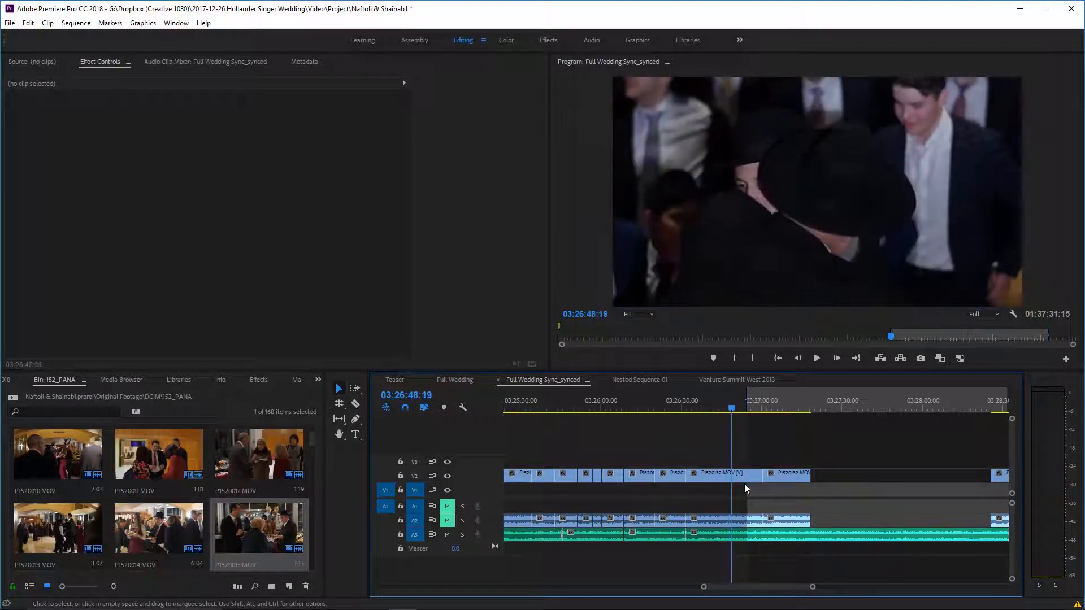
pyautogui.press('c')
pyautogui.click(733, 478)
pyautogui.press('v')
pyautogui.moveTo(745, 478); pyautogui.dragTo(769, 477)
# Play the moved bride clip and split it at 03:27:00:06.
pyautogui.press('space')
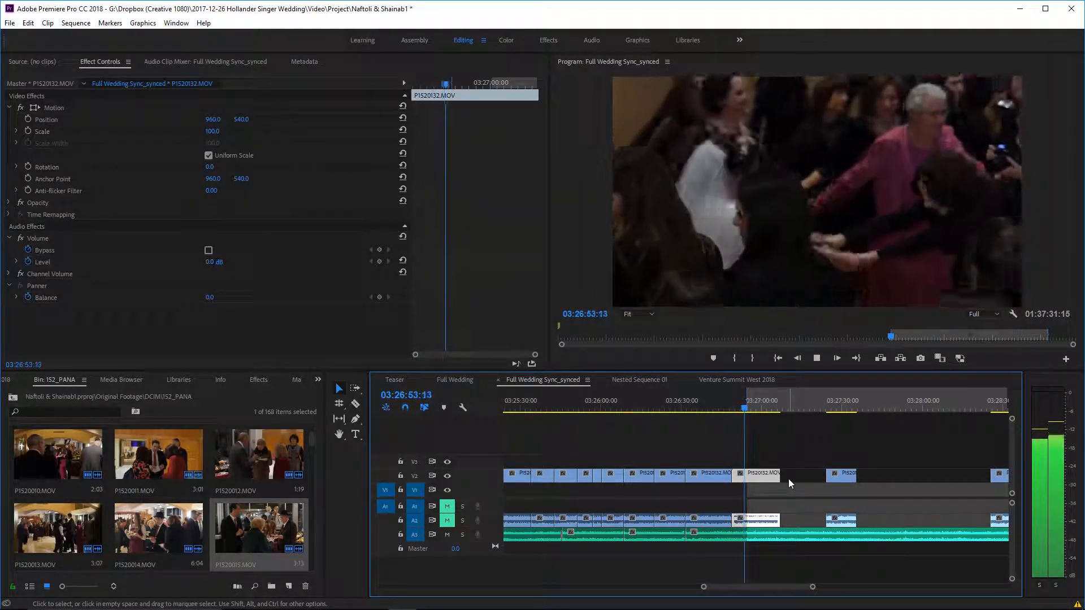
pyautogui.scroll(-1, 789, 479)
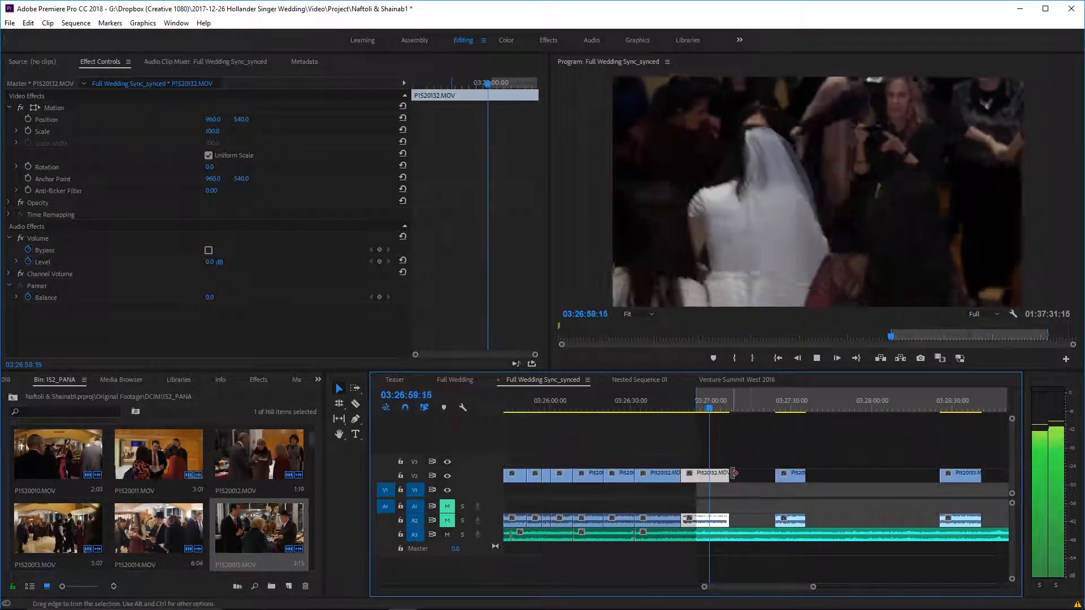
pyautogui.press('space')
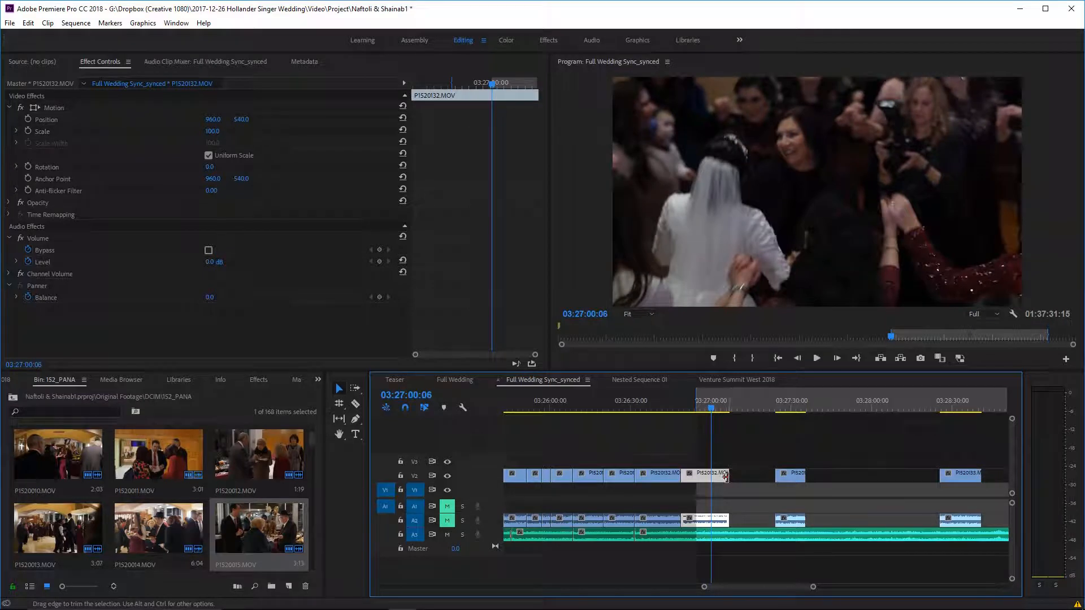
pyautogui.click(714, 475)
pyautogui.click(955, 409)
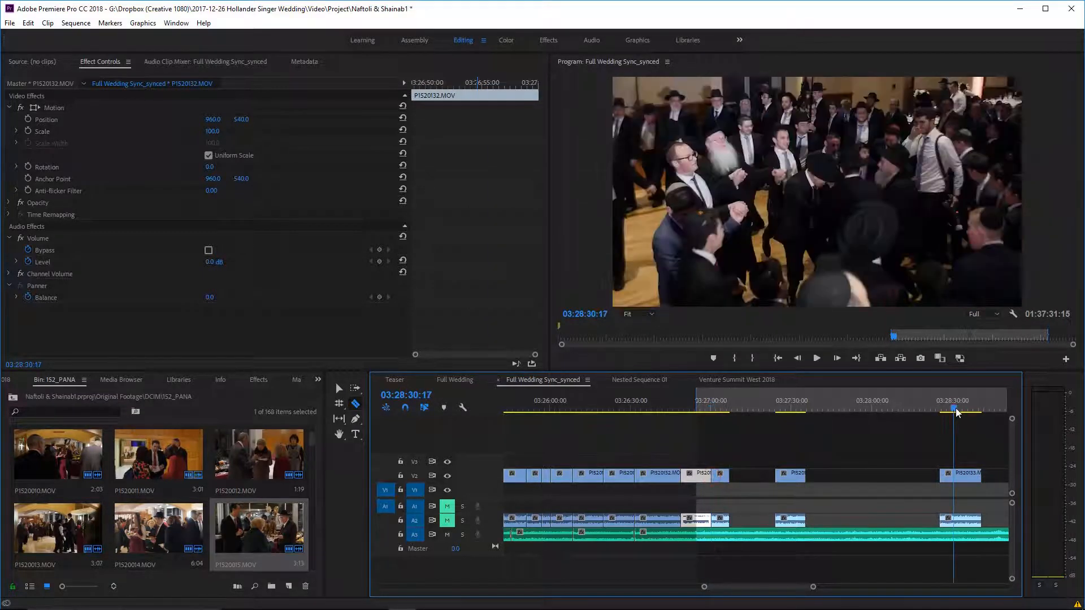
pyautogui.press('v')
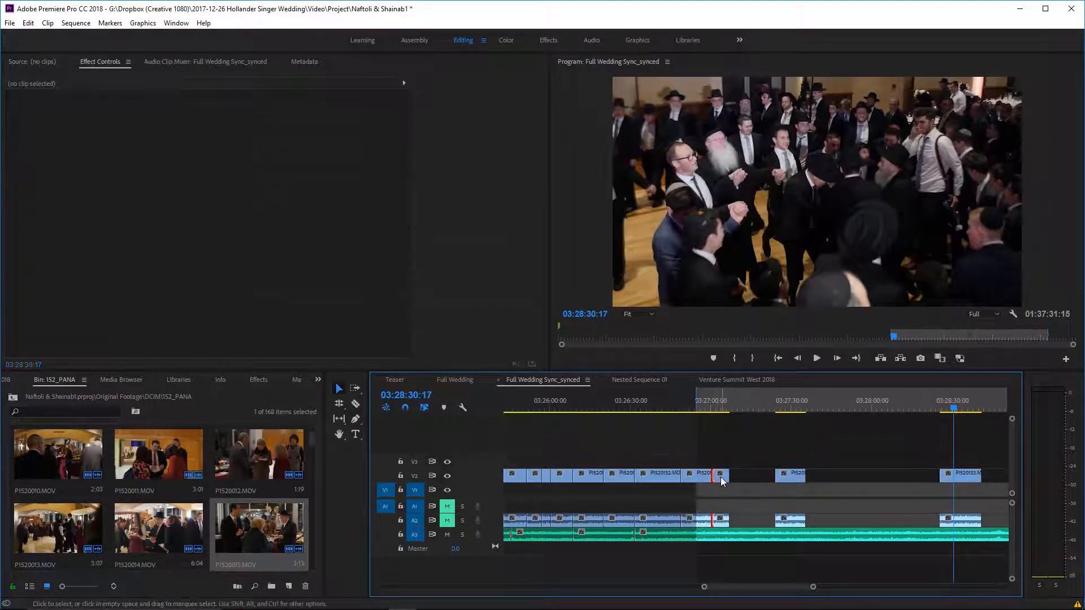
# Set the bride clip's remainder aside at about 03:27:38 and place the spare men's dancing clip directly after the split.
pyautogui.moveTo(719, 476)
pyautogui.mouseDown()
pyautogui.moveTo(815, 472)
pyautogui.moveTo(734, 474)
pyautogui.mouseUp()
pyautogui.click(710, 407)
pyautogui.press('space')
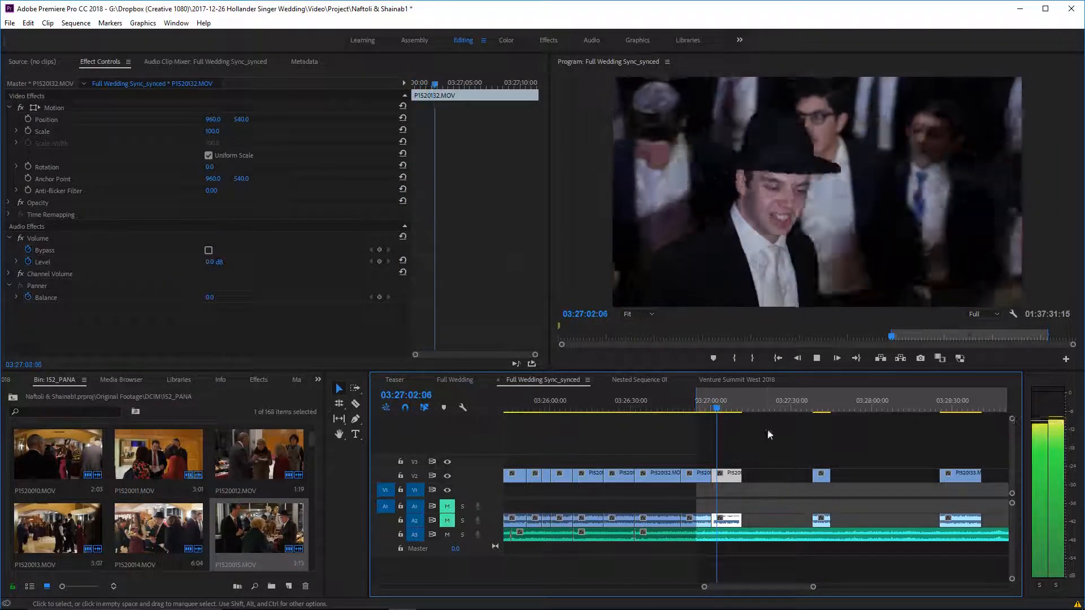
# Trim the men's dancing clip's start to the frame at 03:27:03:15 and close the resulting gap with the preceding bride clip.
pyautogui.press('space')
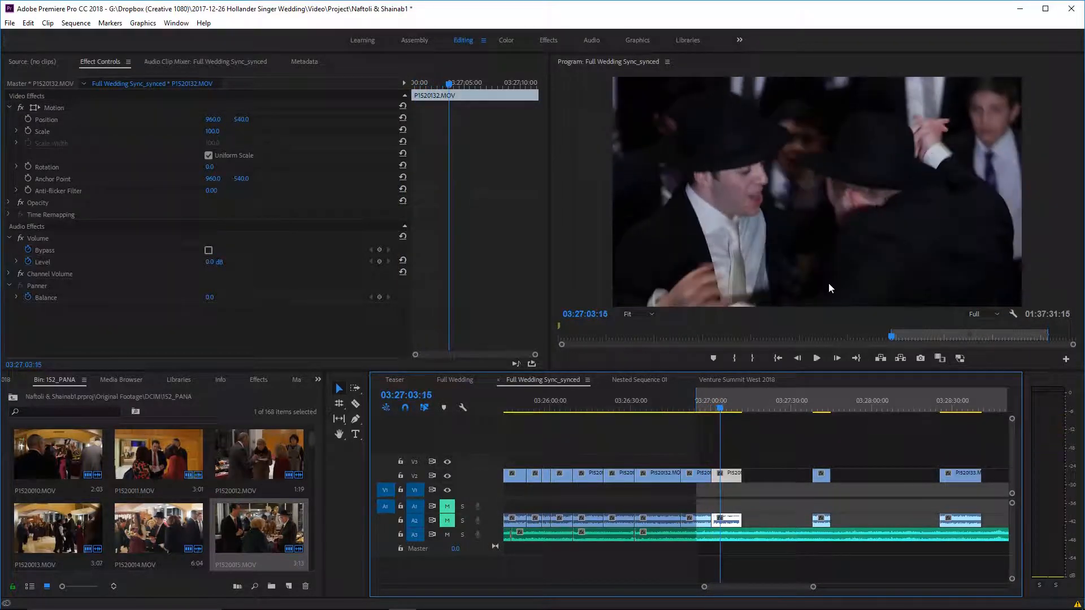
pyautogui.moveTo(713, 474); pyautogui.dragTo(718, 476)
pyautogui.click(711, 402)
pyautogui.press('space')
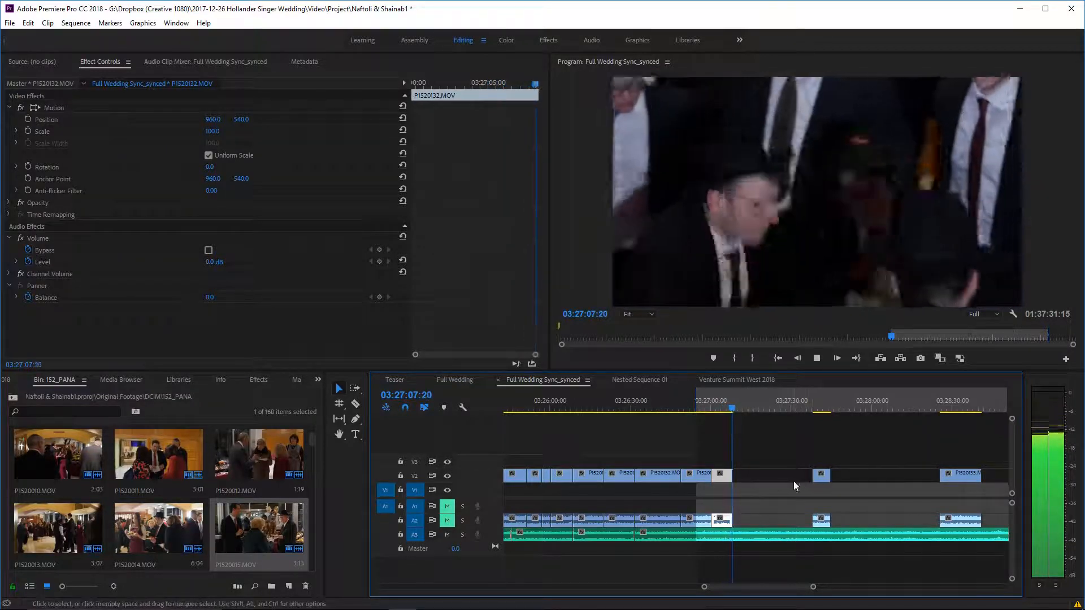
# Extend the men's dancing clip's end to about 03:27:09, move the bride clip's remainder against it, and play back the transition.
pyautogui.press('space')
pyautogui.moveTo(729, 476); pyautogui.dragTo(732, 475)
pyautogui.moveTo(821, 479); pyautogui.dragTo(742, 480)
pyautogui.click(730, 408)
pyautogui.press('space')
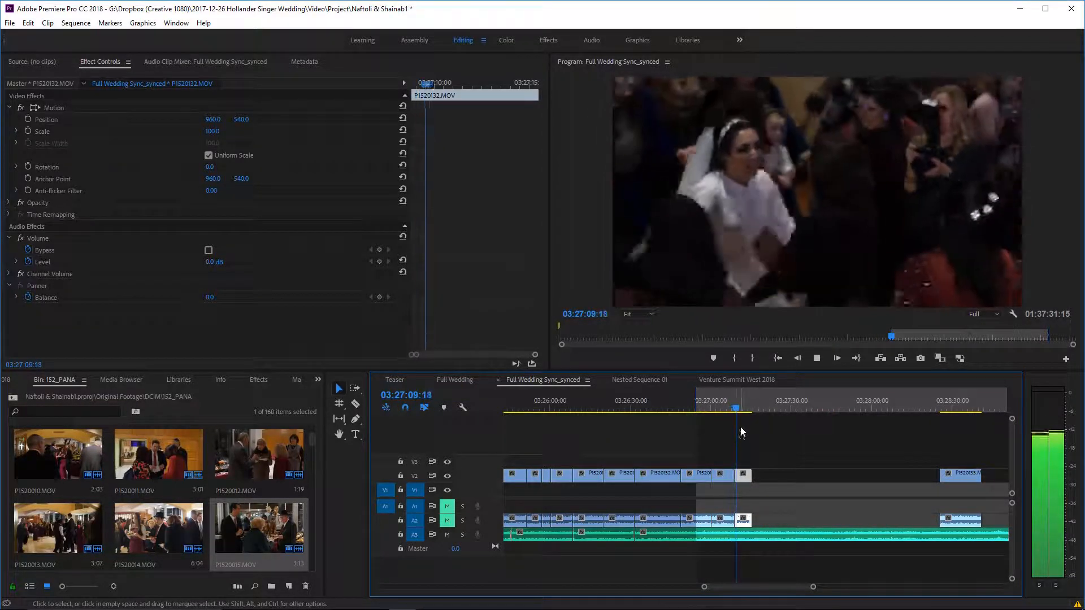
pyautogui.click(729, 407)
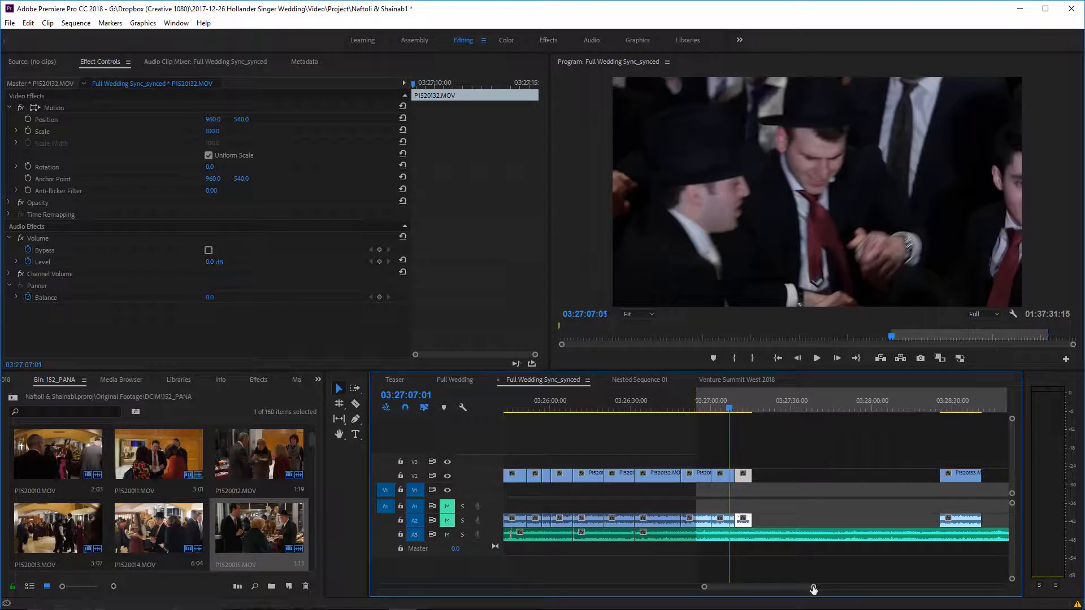
pyautogui.moveTo(813, 587); pyautogui.dragTo(791, 587)
pyautogui.press('space')
pyautogui.scroll(1, 813, 545)
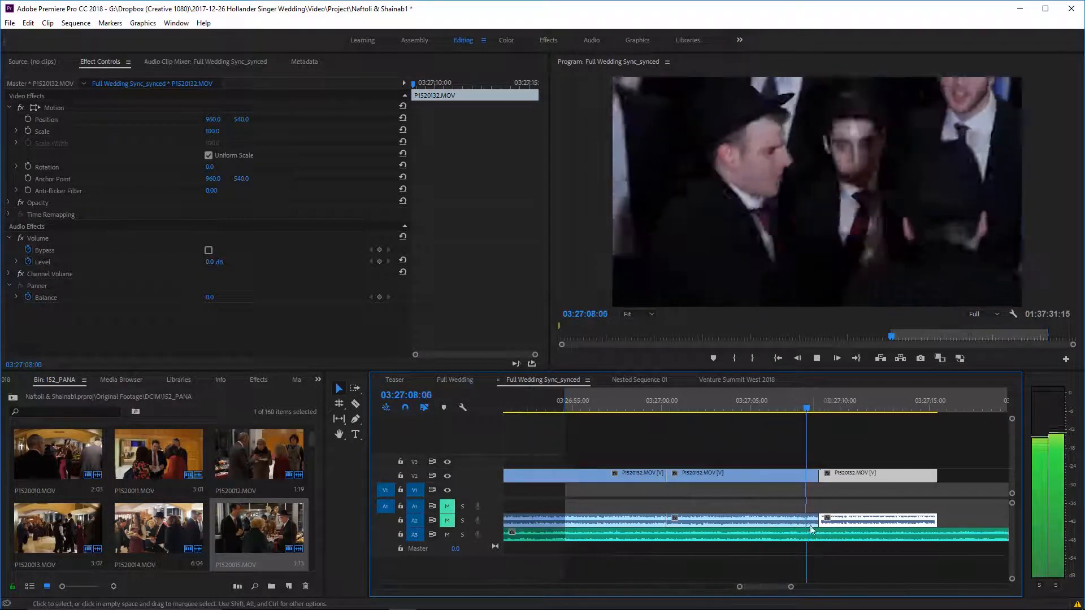
# Roll the cut between the men's dancing clip and the bride clip to 03:27:08:06 and play back the transition.
pyautogui.press('space')
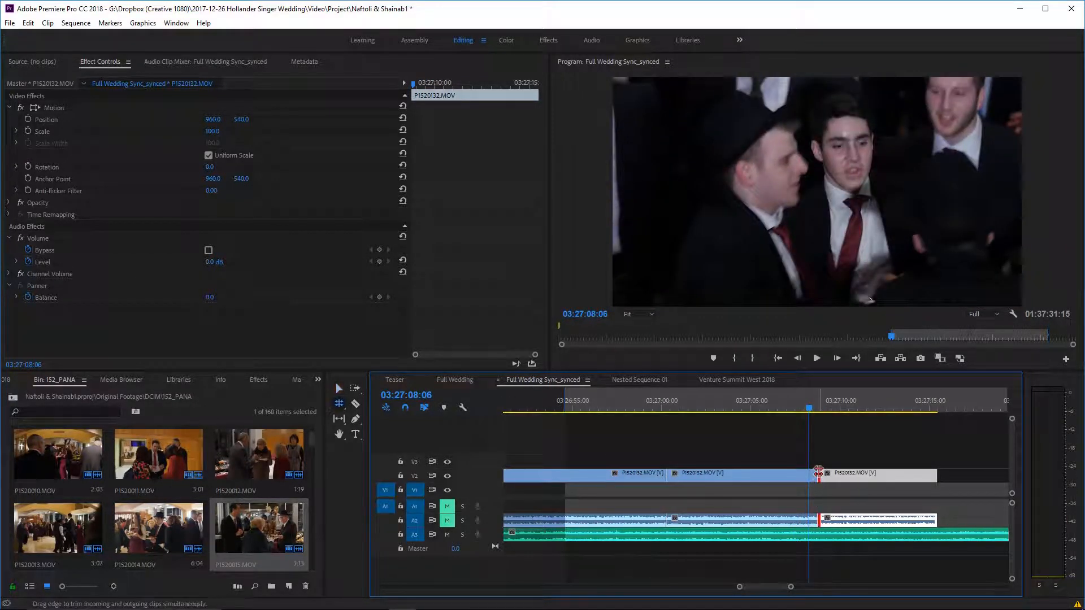
pyautogui.moveTo(819, 473); pyautogui.dragTo(809, 475)
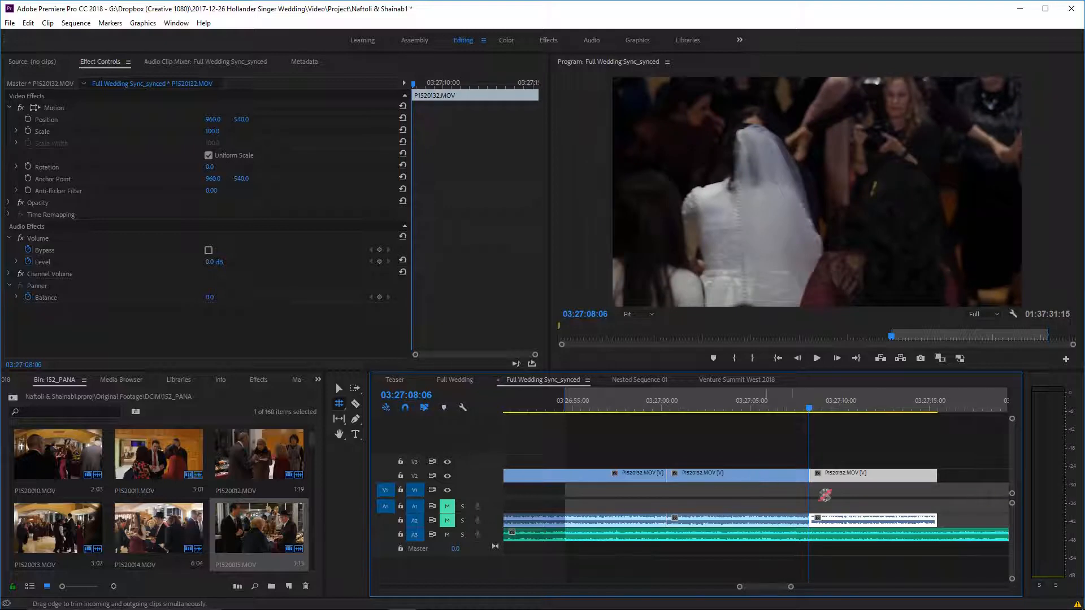
pyautogui.click(770, 405)
pyautogui.press('space')
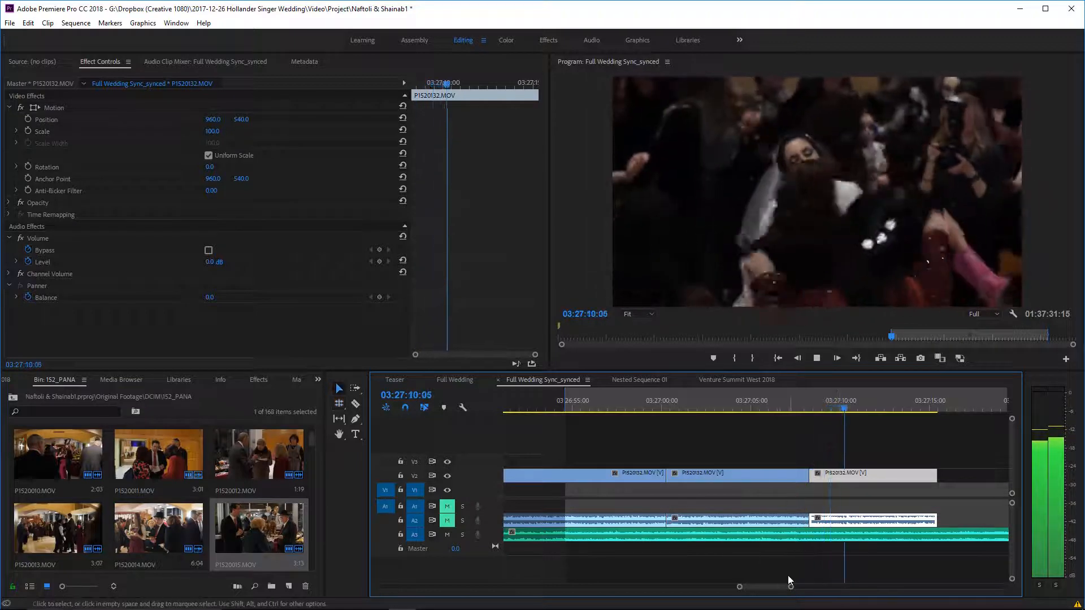
# Play through the bride clip and trim its end to 03:27:15:05.
pyautogui.press('v')
pyautogui.moveTo(791, 588); pyautogui.dragTo(800, 586)
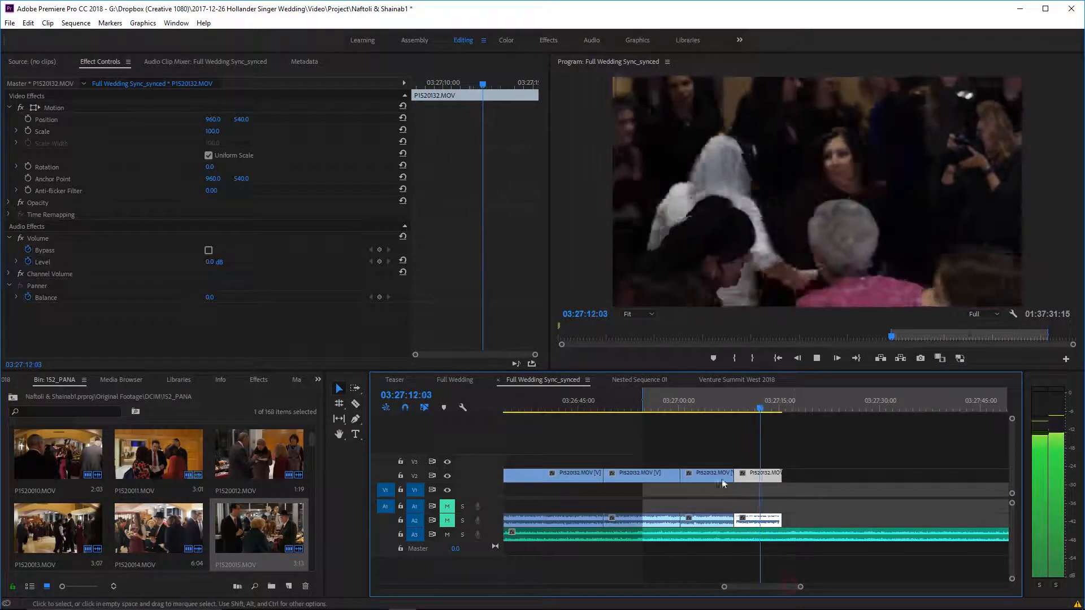
pyautogui.scroll(-1, 741, 477)
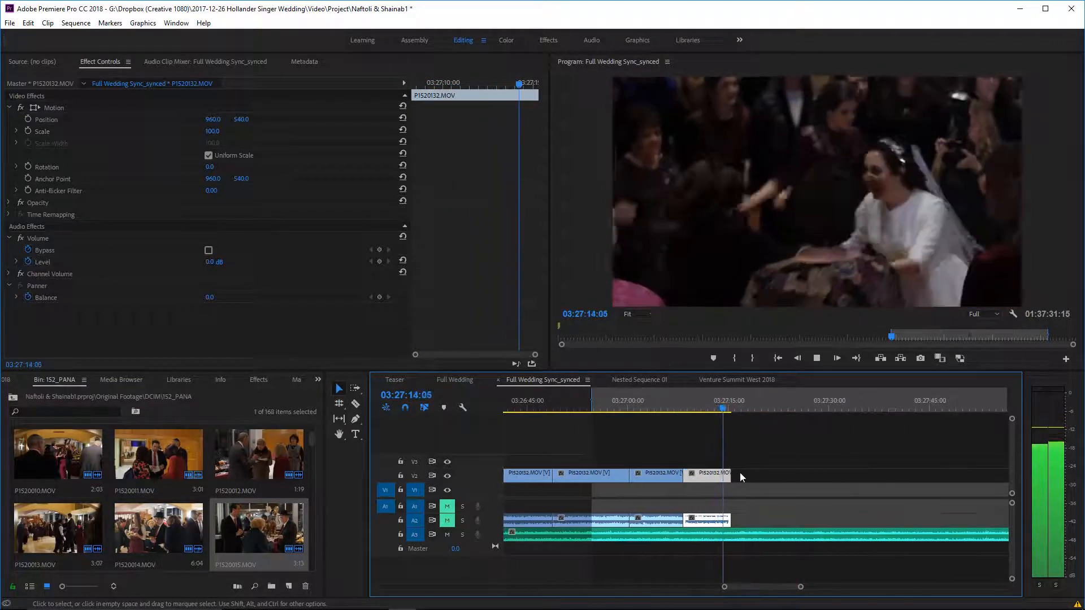
pyautogui.press('space')
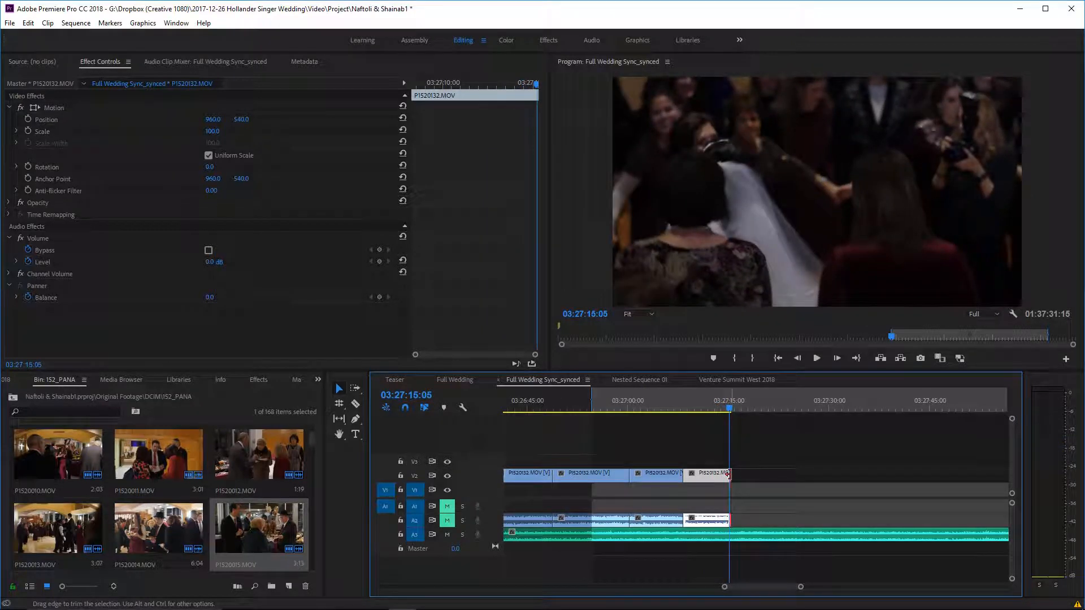
pyautogui.moveTo(729, 474); pyautogui.dragTo(727, 474)
# Move the men's dancing clip from about 03:28:27 directly after the trimmed bride clip and play it back.
pyautogui.scroll(-6, 729, 478)
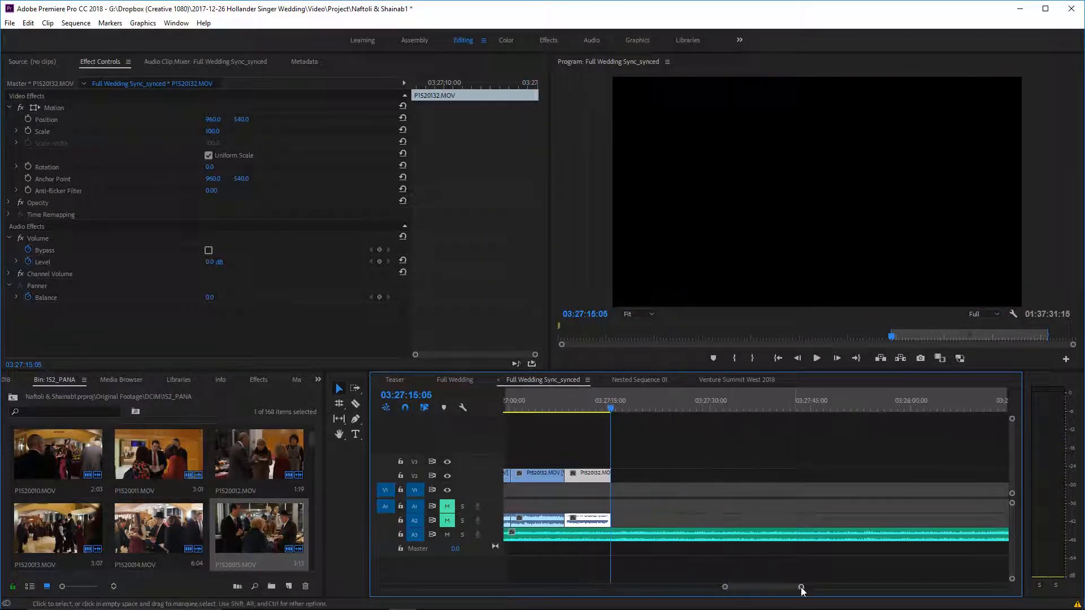
pyautogui.moveTo(801, 588); pyautogui.dragTo(825, 587)
pyautogui.scroll(-1, 833, 537)
pyautogui.click(847, 407)
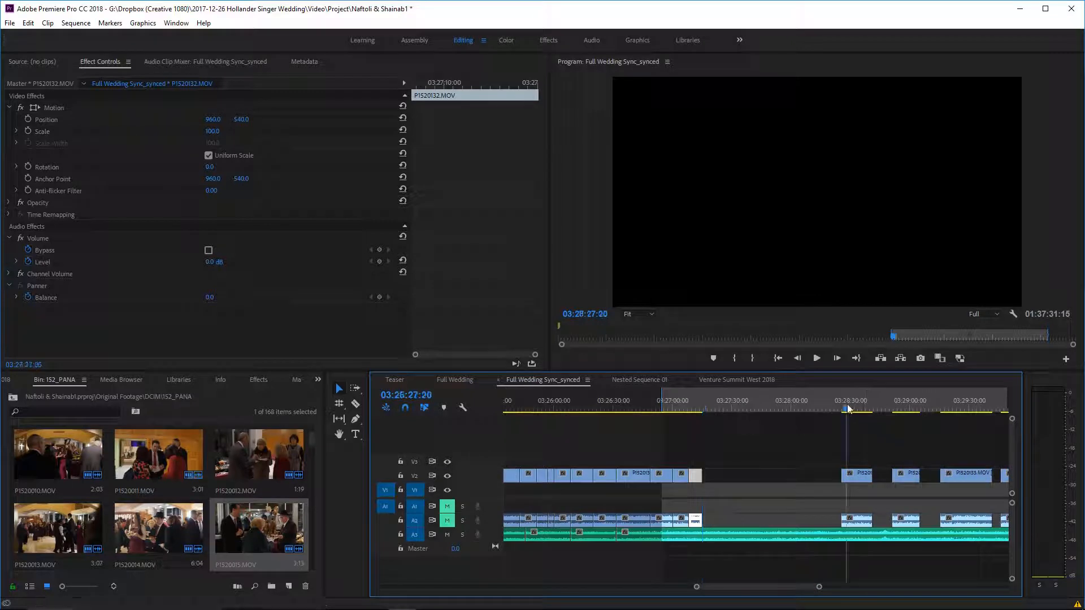
pyautogui.press('space')
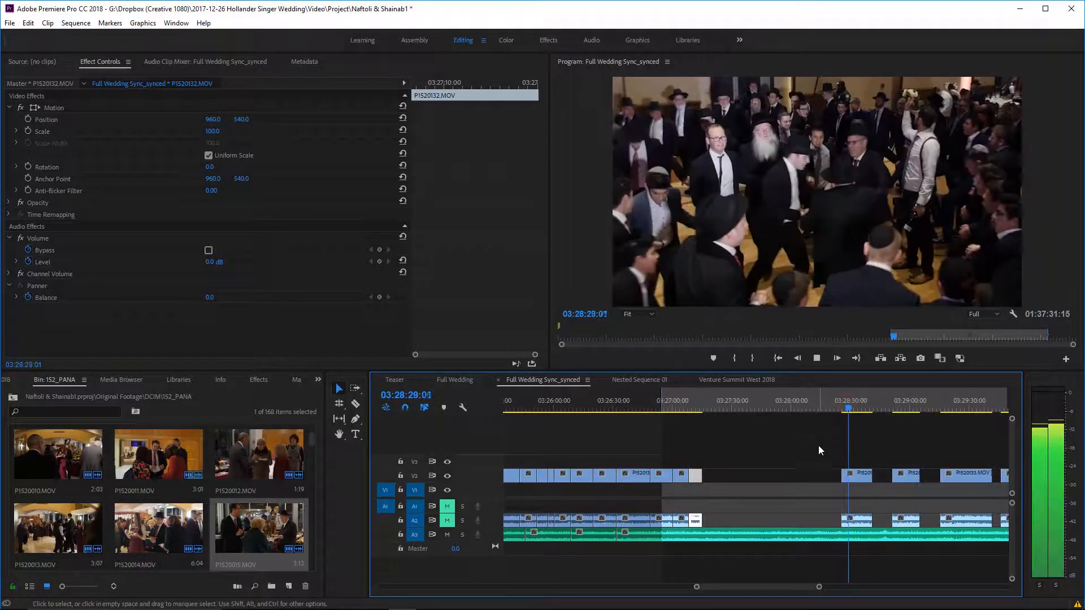
pyautogui.moveTo(862, 473); pyautogui.dragTo(723, 478)
pyautogui.click(700, 407)
pyautogui.press('space')
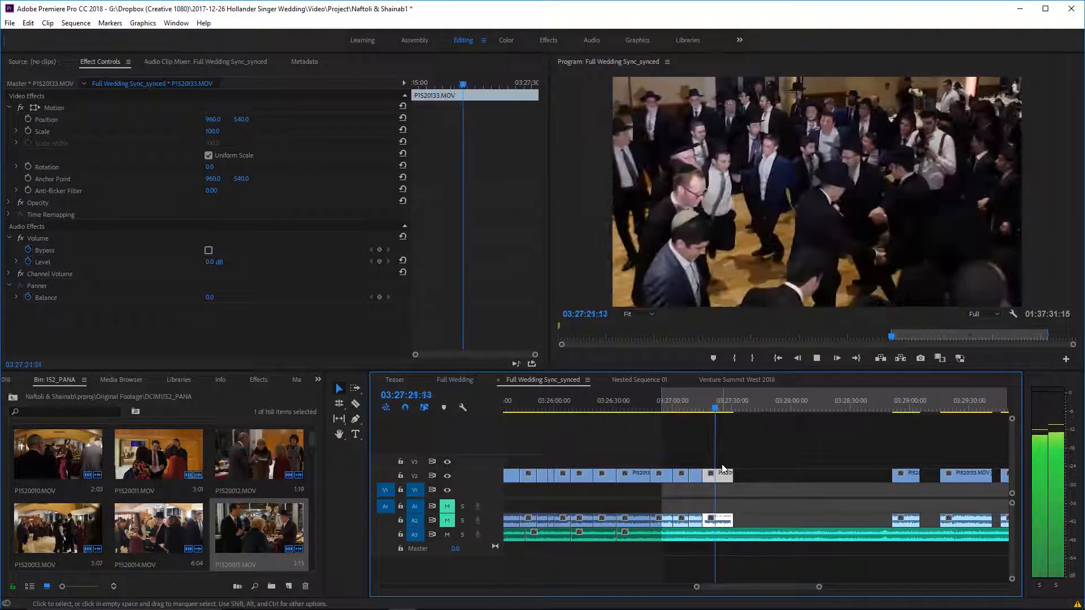
# Split the moved men's dancing clip at 03:27:23:02.
pyautogui.press('space')
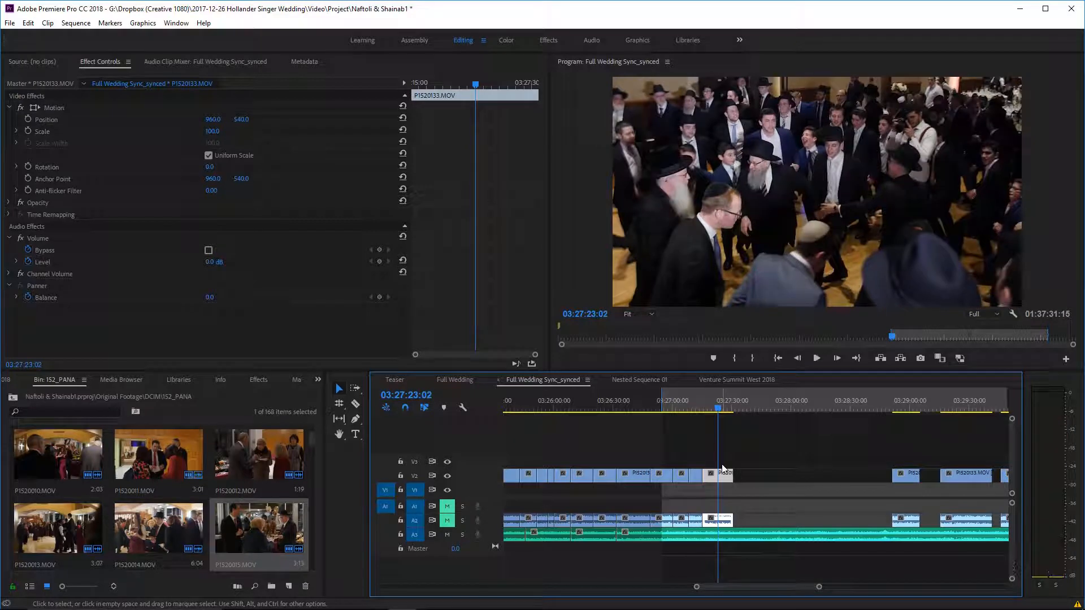
pyautogui.click(723, 477)
pyautogui.press('v')
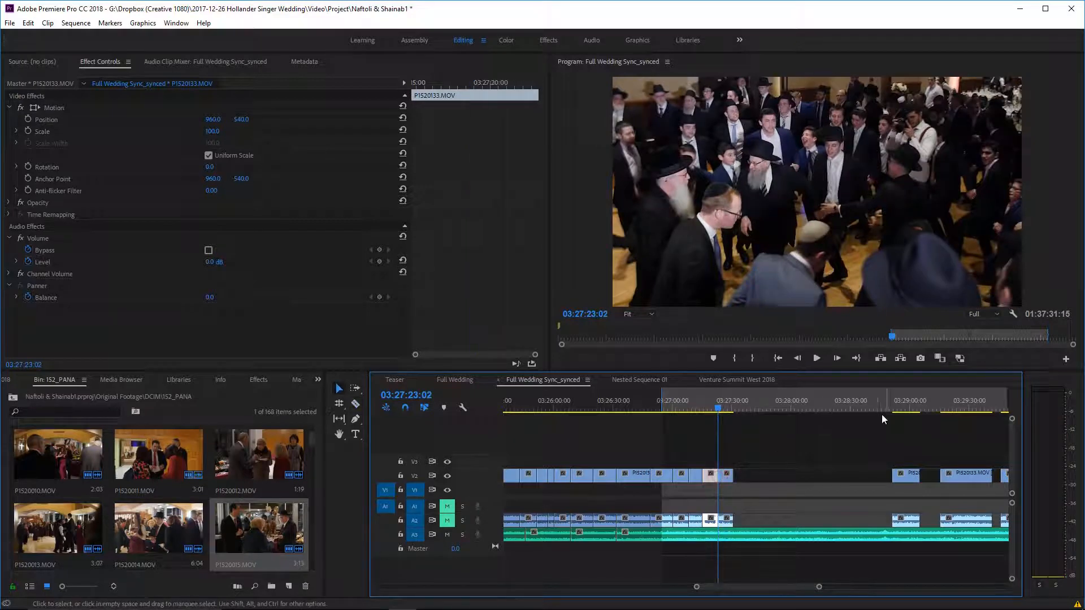
# Set the men's clip remainder aside at about 03:27:49, place the next bride clip directly after the split, and play the cut.
pyautogui.click(896, 404)
pyautogui.moveTo(722, 480); pyautogui.dragTo(798, 479)
pyautogui.moveTo(914, 473); pyautogui.dragTo(738, 478)
pyautogui.click(717, 406)
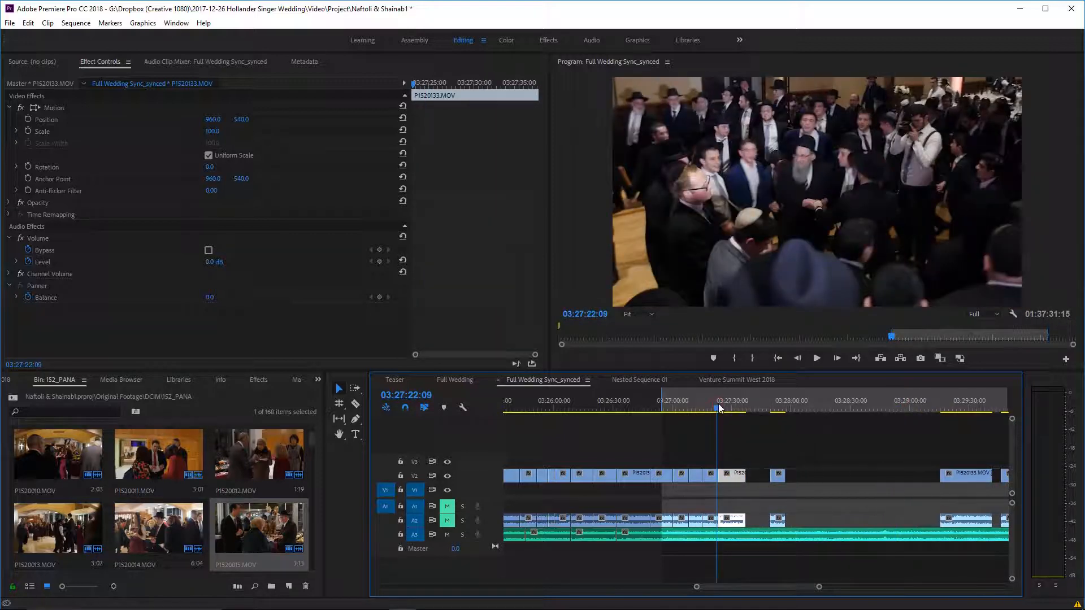
pyautogui.press('space')
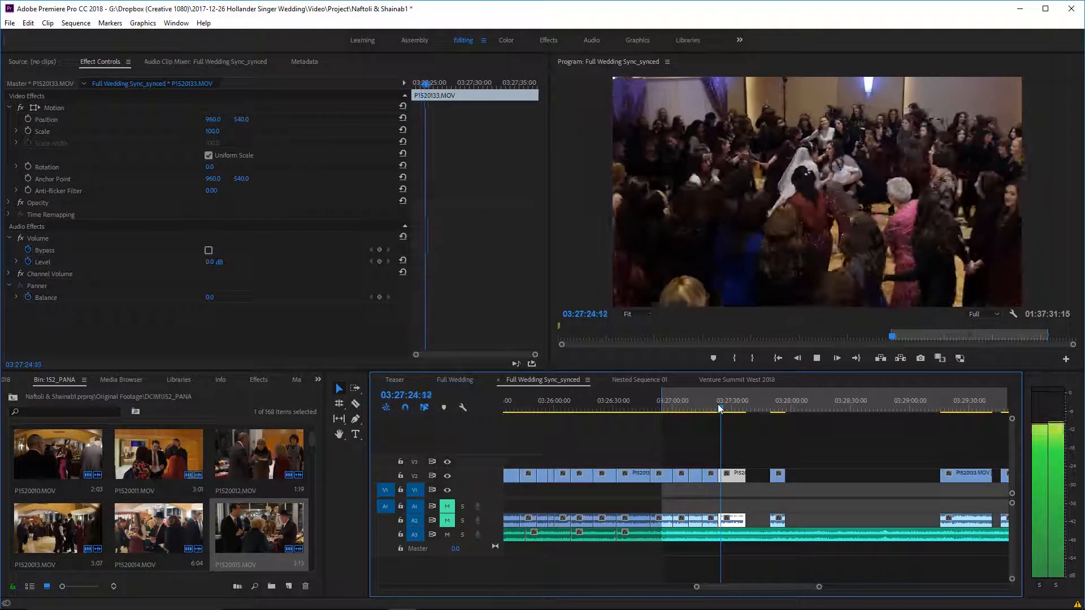
# Play the bride clip and split both it and the continuous audio at 03:27:28:19.
pyautogui.press('c')
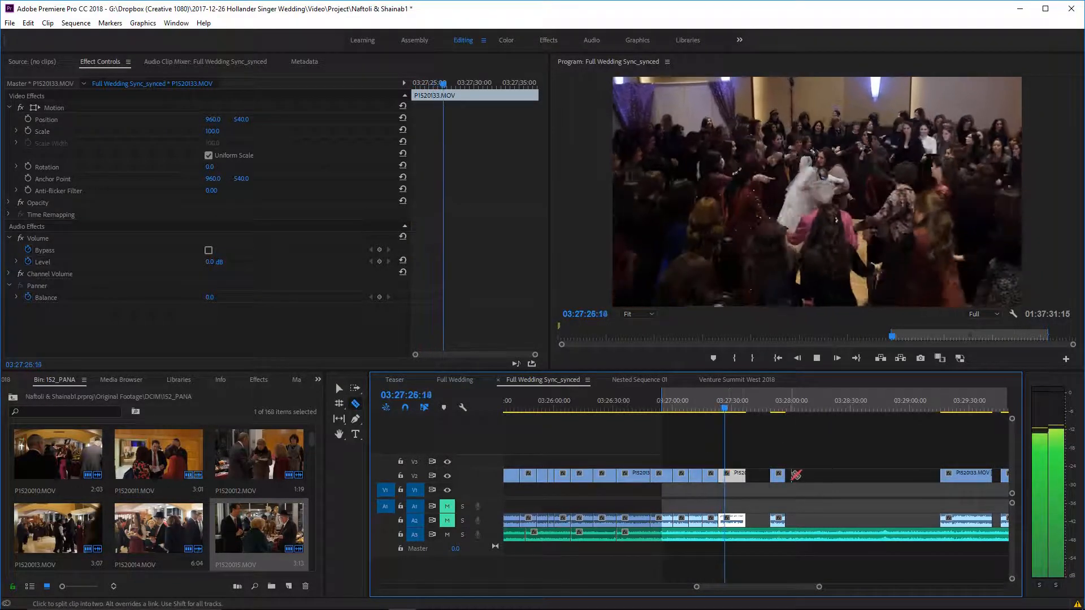
pyautogui.scroll(1, 792, 474)
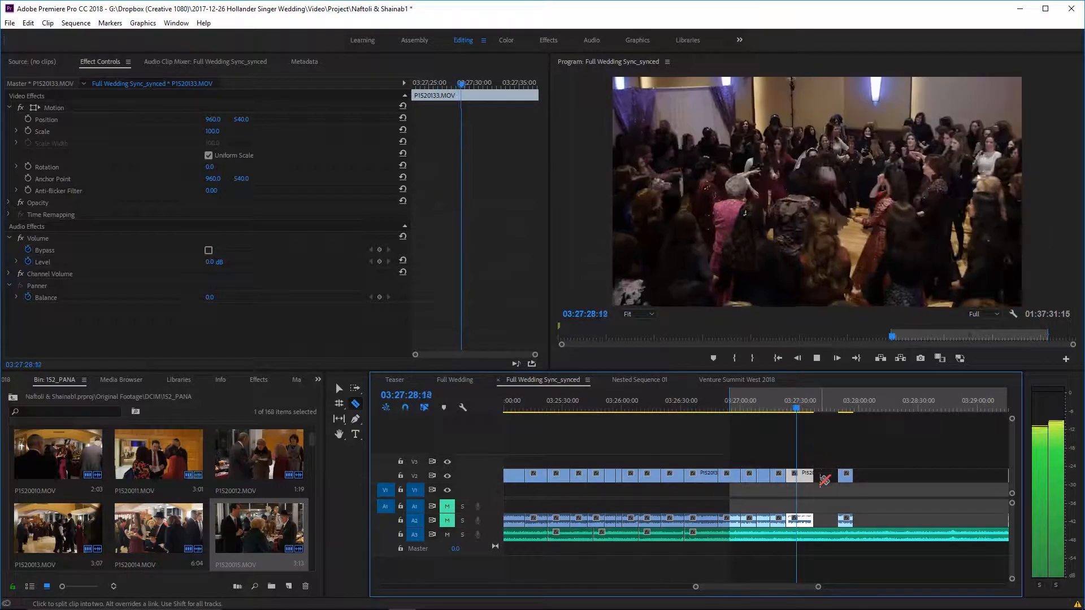
pyautogui.press('space')
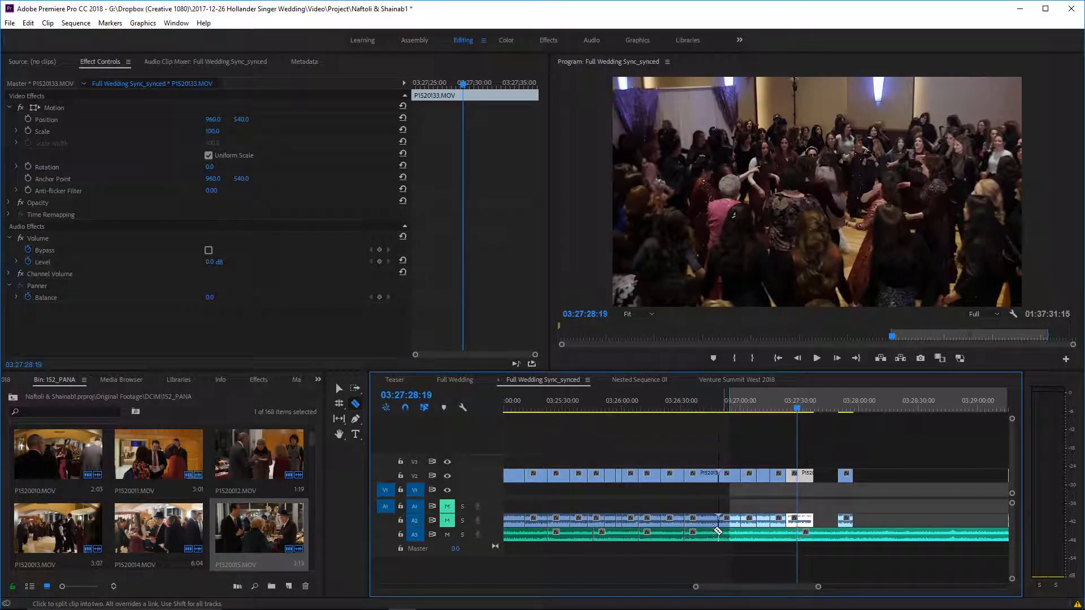
pyautogui.scroll(-1, 737, 523)
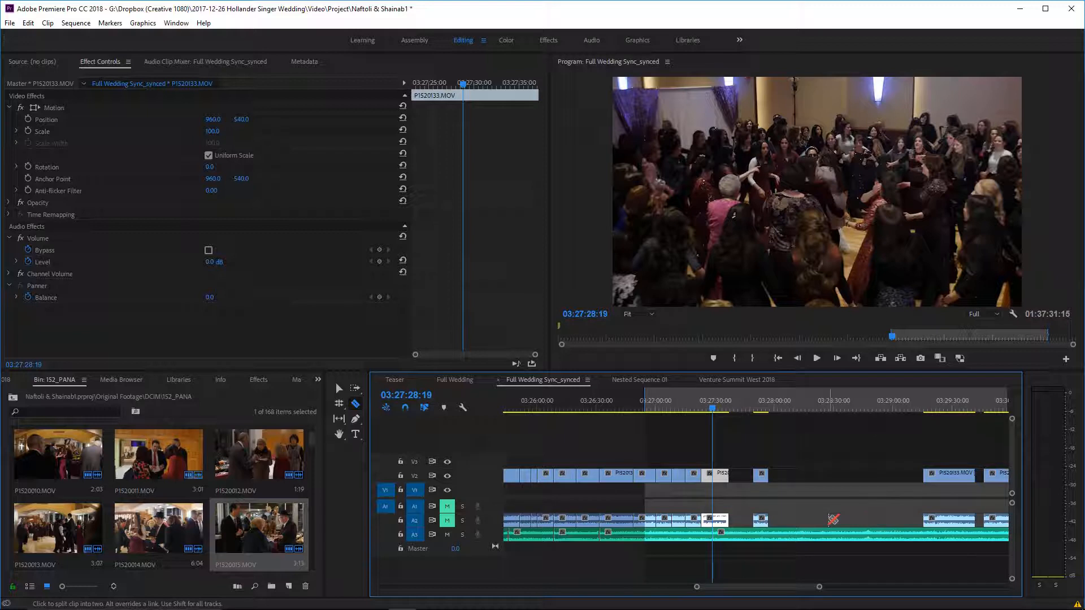
pyautogui.click(721, 473)
pyautogui.press('v')
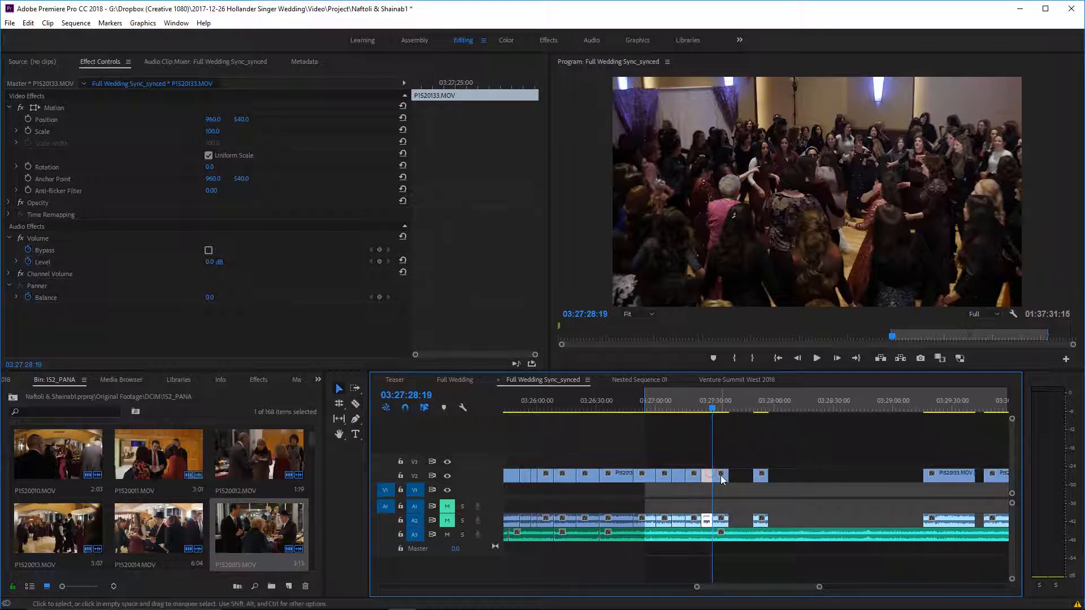
# Set the bride clip's remainder aside directly after the men's clip remainder and skim both spare pieces.
pyautogui.moveTo(721, 479); pyautogui.dragTo(778, 477)
pyautogui.click(706, 408)
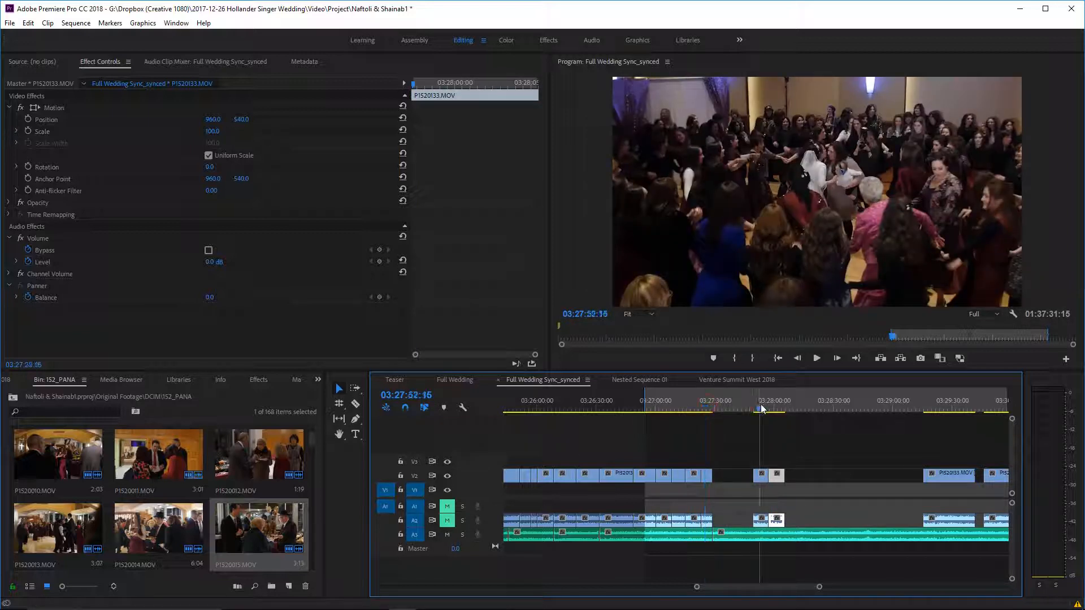
pyautogui.click(761, 409)
pyautogui.click(779, 408)
# Listen to the continuous audio between about 03:28:47 and 03:29:09 for a suitable point to resume the music.
pyautogui.scroll(-4, 788, 421)
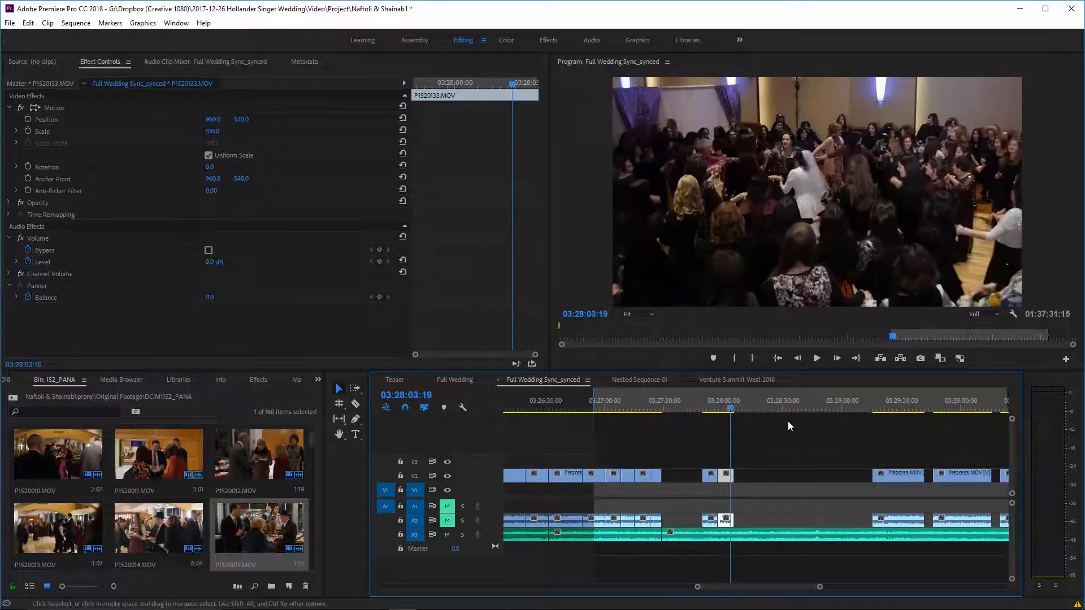
pyautogui.click(751, 408)
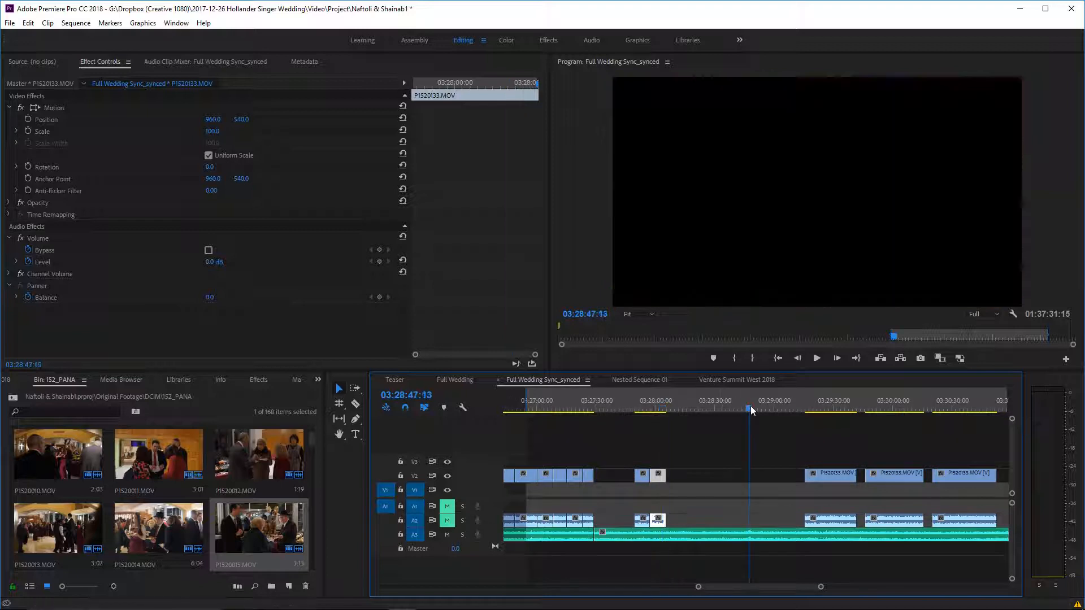
pyautogui.press('space')
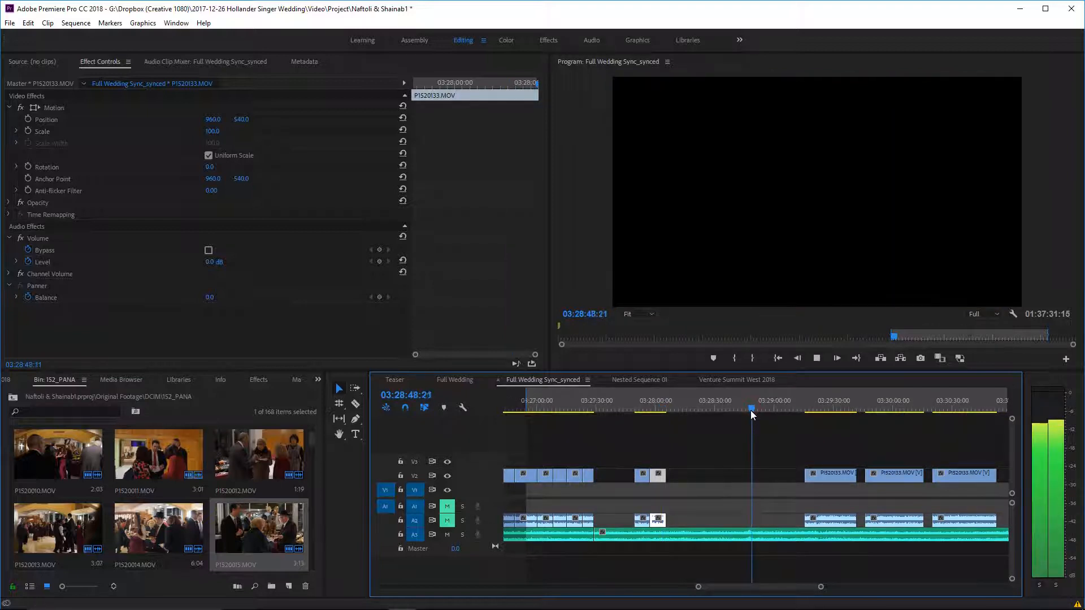
pyautogui.click(771, 406)
pyautogui.press('space')
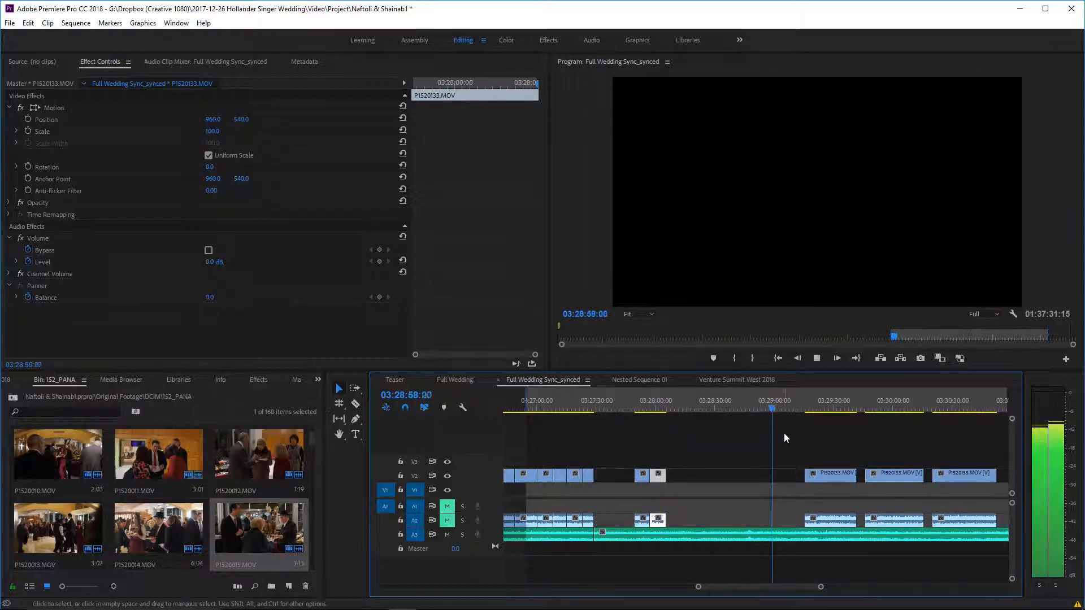
pyautogui.scroll(-4, 785, 435)
pyautogui.scroll(5, 785, 434)
pyautogui.scroll(-3, 785, 424)
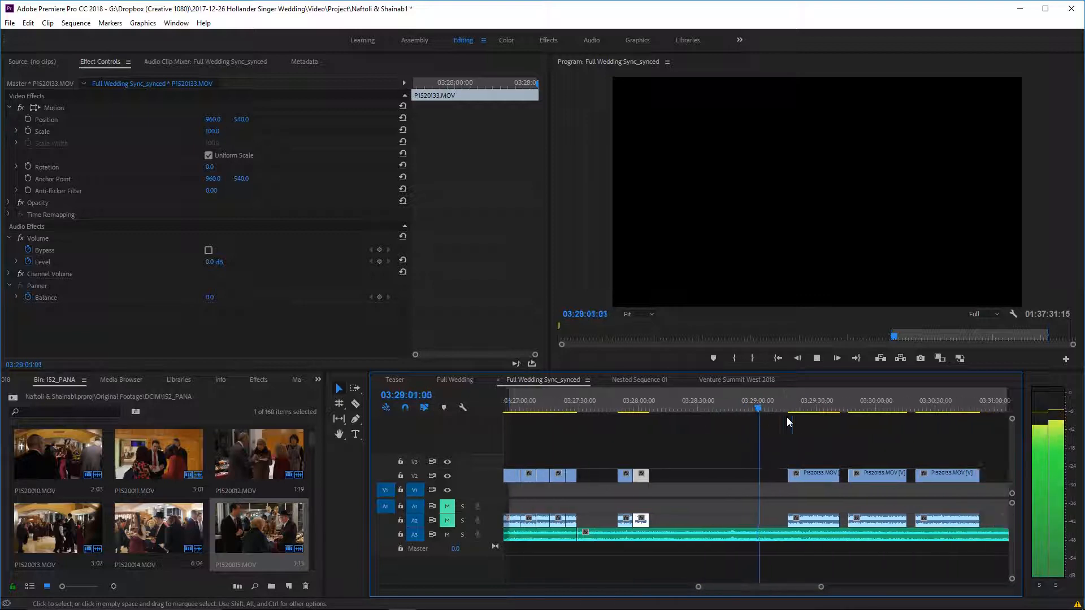
pyautogui.click(755, 402)
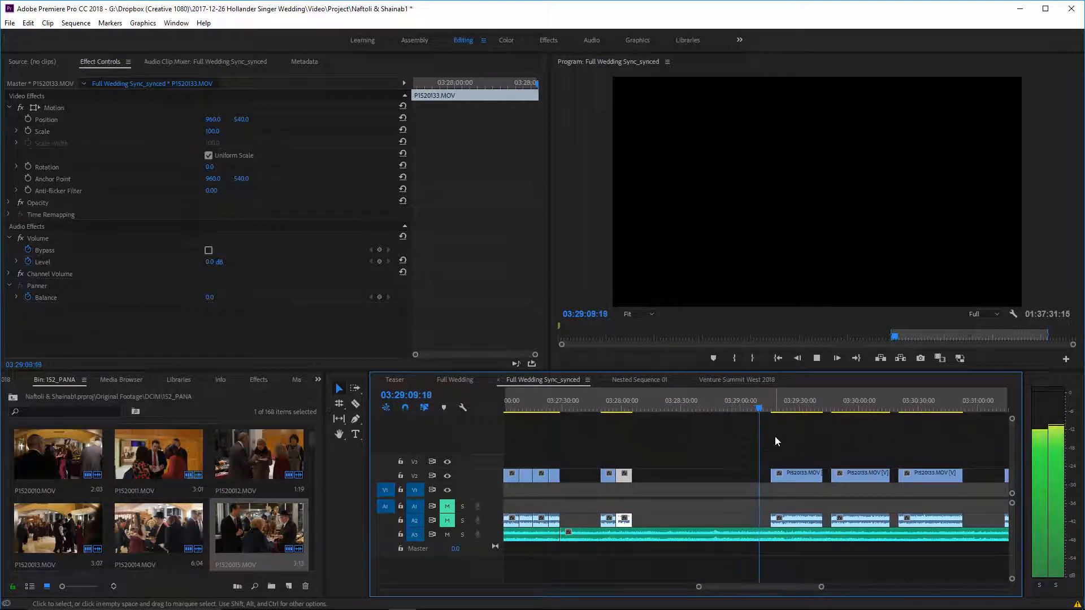
# Mark an In point at about 03:29:00 and split the continuous audio there.
pyautogui.click(737, 407)
pyautogui.press('i')
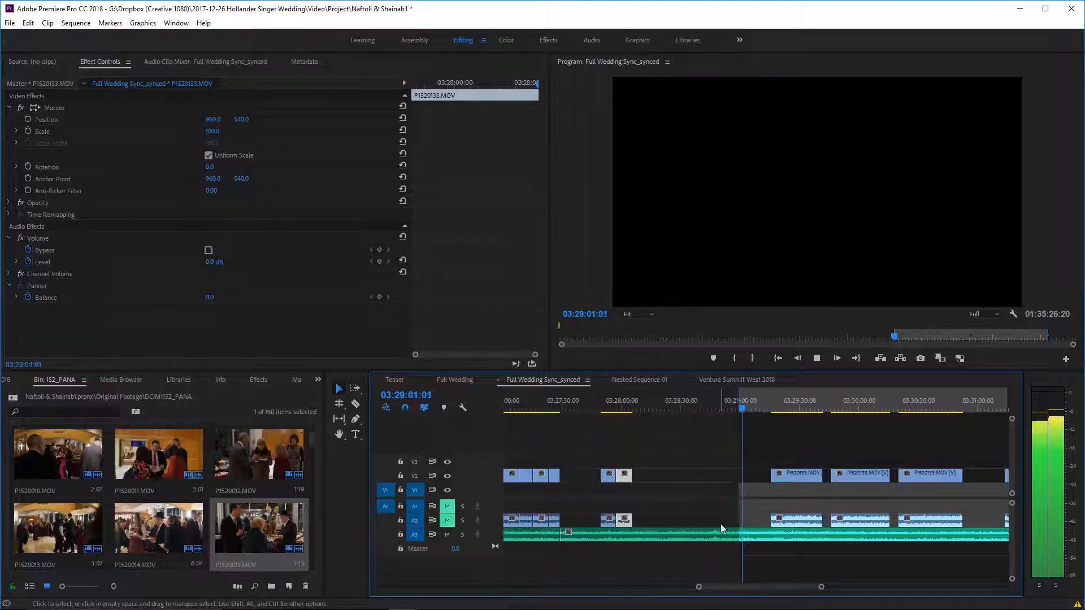
pyautogui.press('c')
pyautogui.click(740, 536)
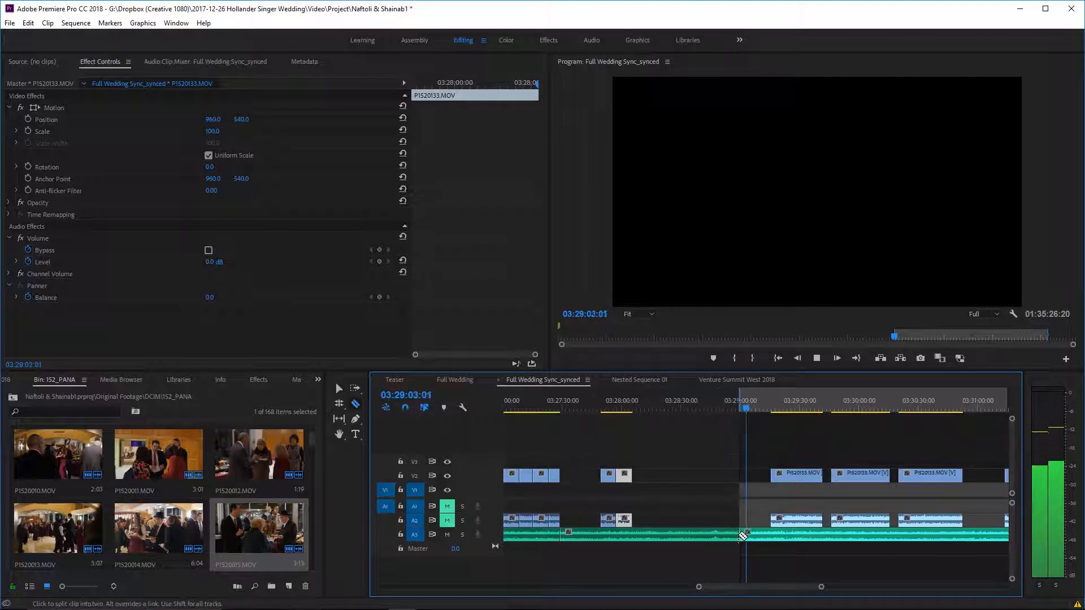
# Delete the audio segment between the cut at 03:27:28:19 and the cut at about 03:29:00.
pyautogui.press('v')
pyautogui.click(685, 535)
pyautogui.press('Delete')
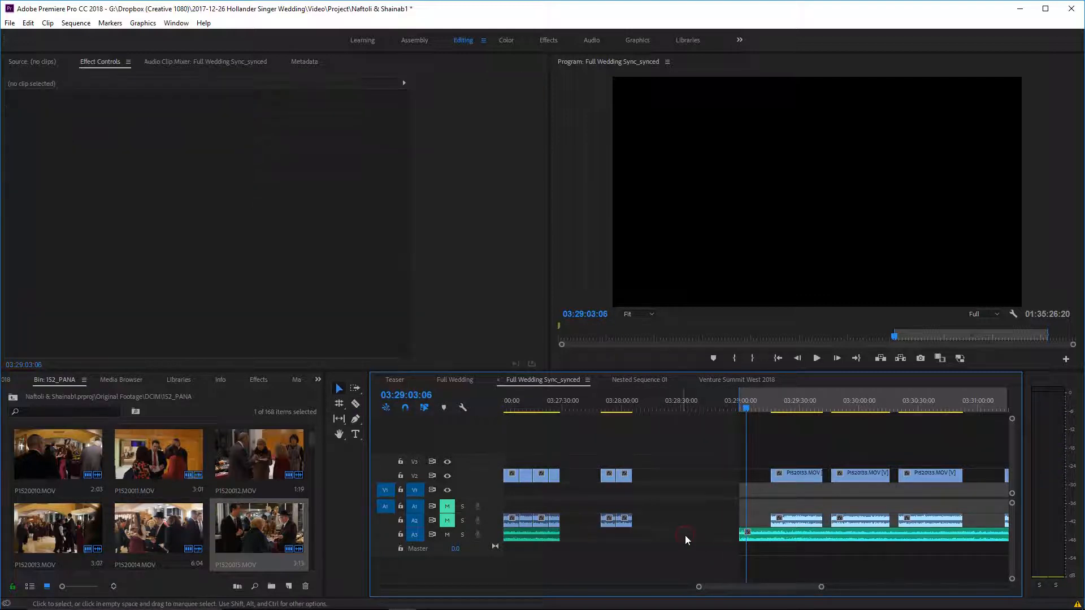
# Move the two spare remainders and the following dancing clip past the second audio cut, and ripple delete the empty gap.
pyautogui.moveTo(599, 453); pyautogui.dragTo(809, 487)
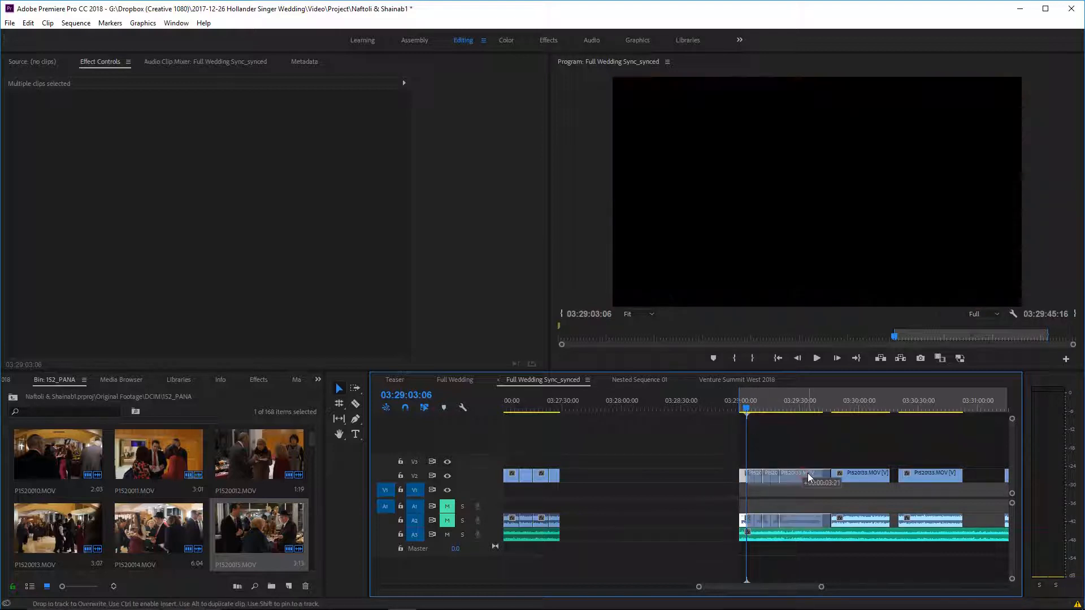
pyautogui.rightClick(719, 478)
pyautogui.click(752, 484)
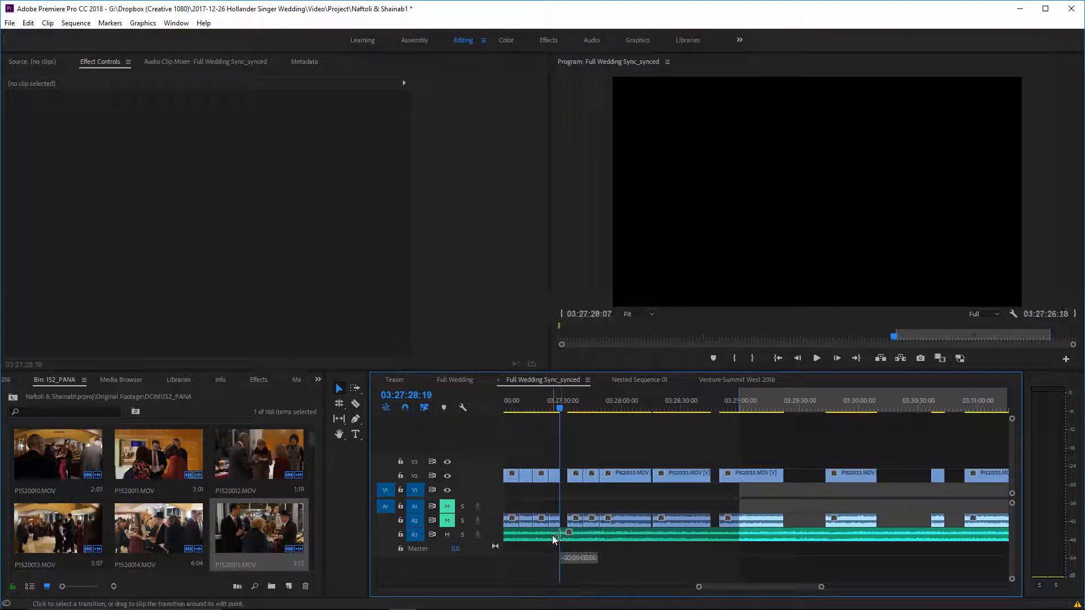
# Delete the Constant Power transition before the audio cut at 03:27:28:19 and apply the default audio transition at that cut.
pyautogui.click(551, 534)
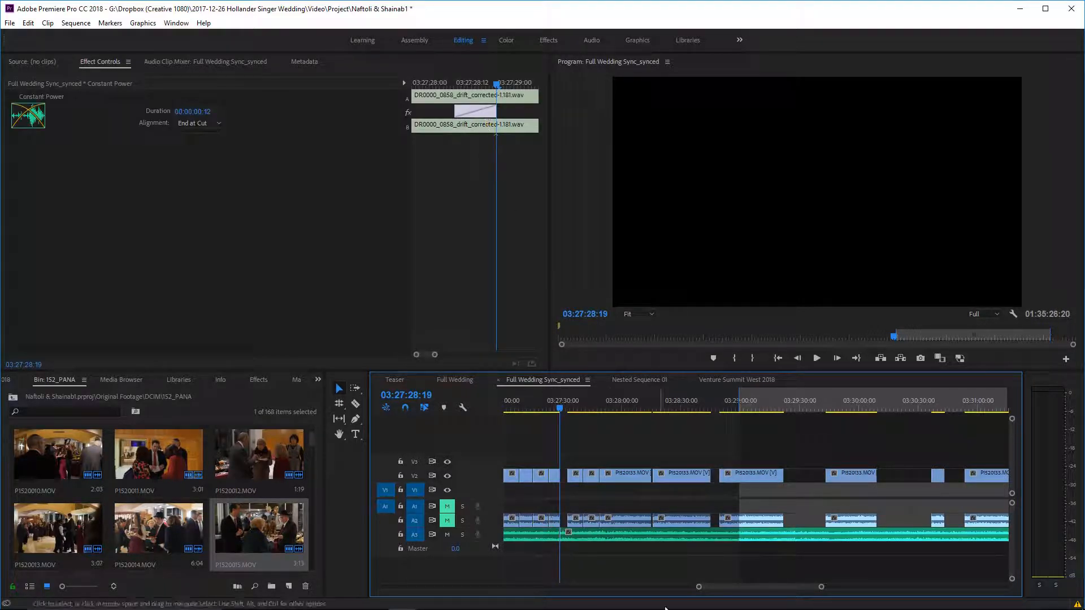
pyautogui.moveTo(699, 587); pyautogui.dragTo(737, 586)
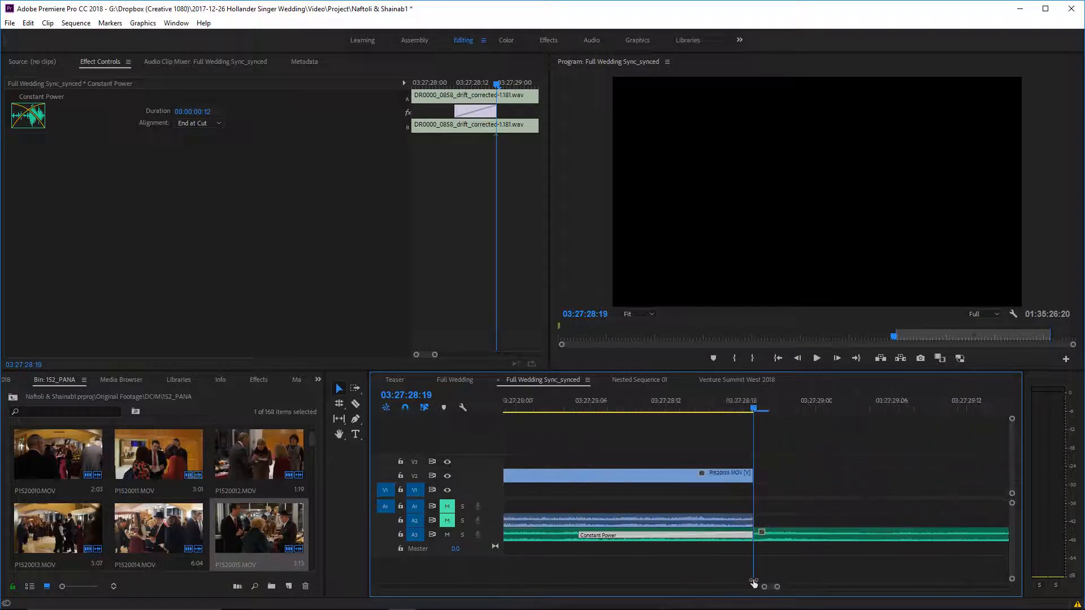
pyautogui.press('Delete')
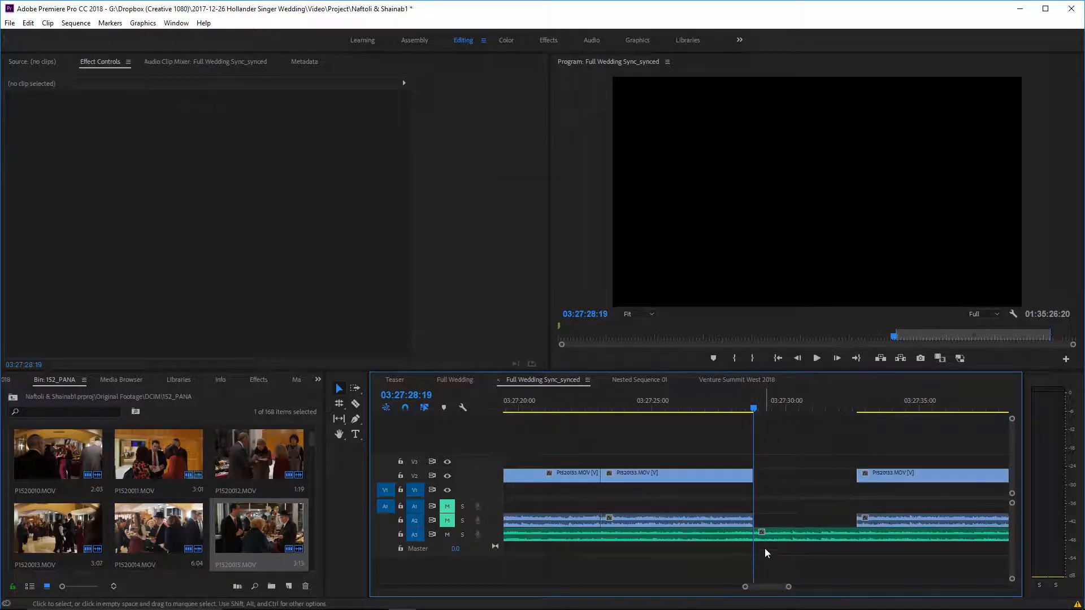
pyautogui.hotkey('ctrl', 'shift', 'd')
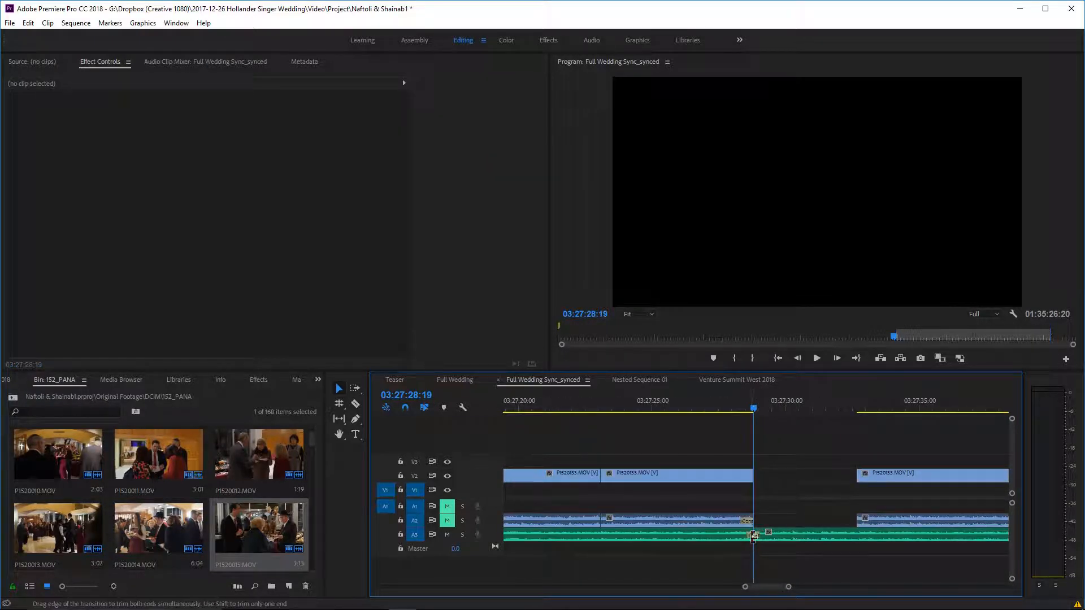
# Delete the transition at the end of the bride clip's own audio, and shift the continuous audio's Constant Power transition to End at Cut.
pyautogui.click(747, 521)
pyautogui.press('Delete')
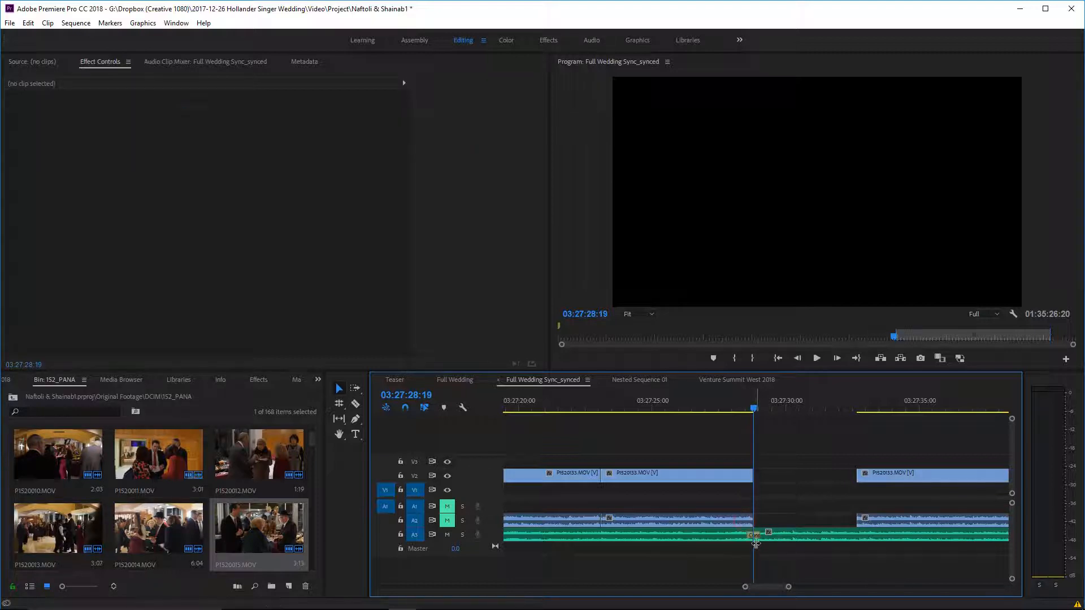
pyautogui.click(754, 534)
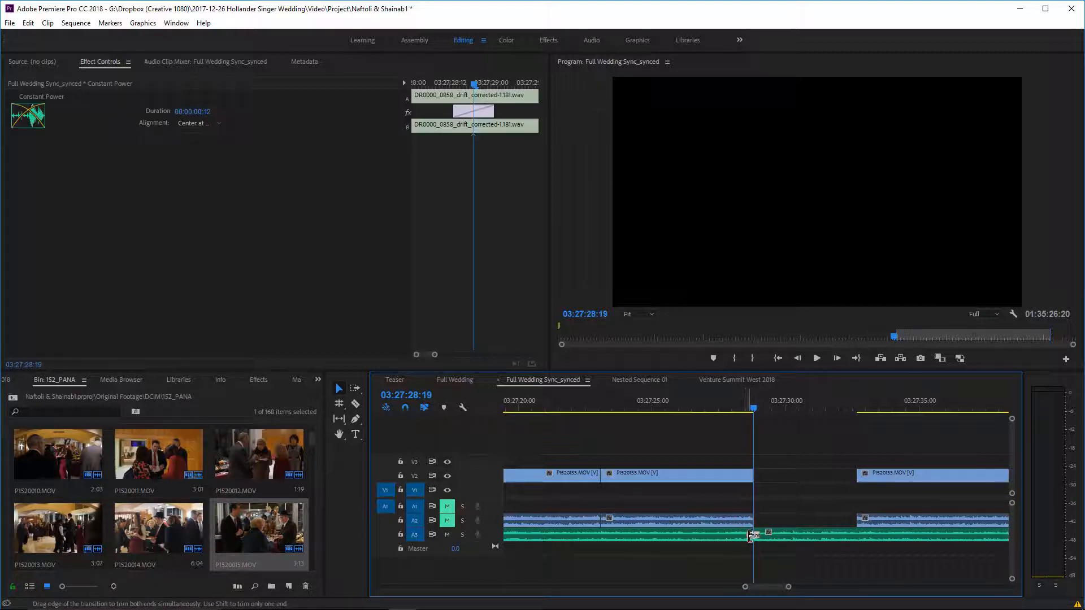
pyautogui.moveTo(468, 112); pyautogui.dragTo(449, 112)
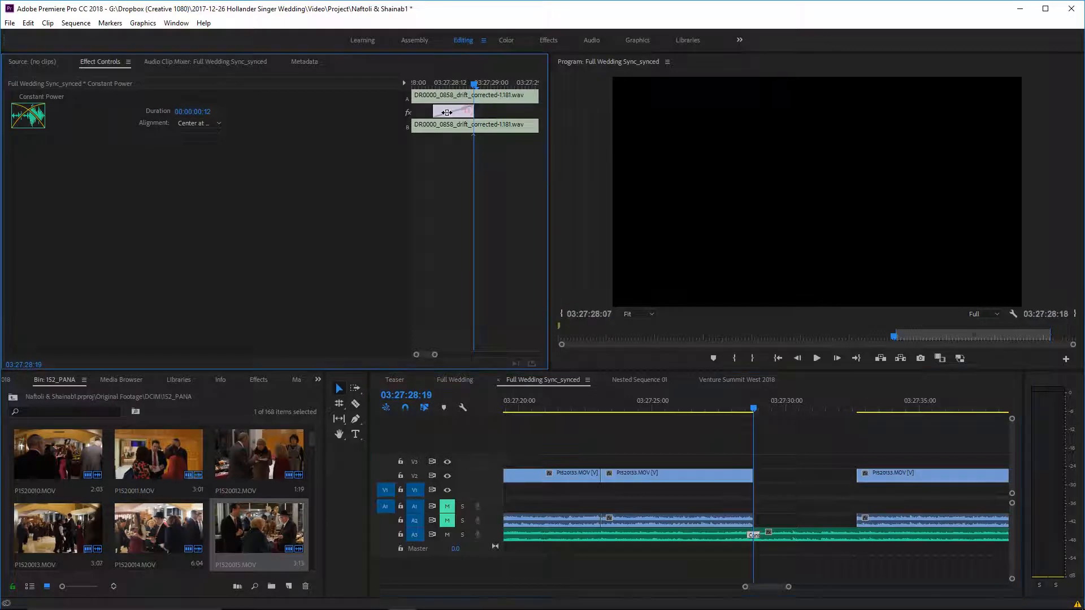
# Play the continuous audio across the cut at 03:27:28:19 to check the transition.
pyautogui.click(737, 406)
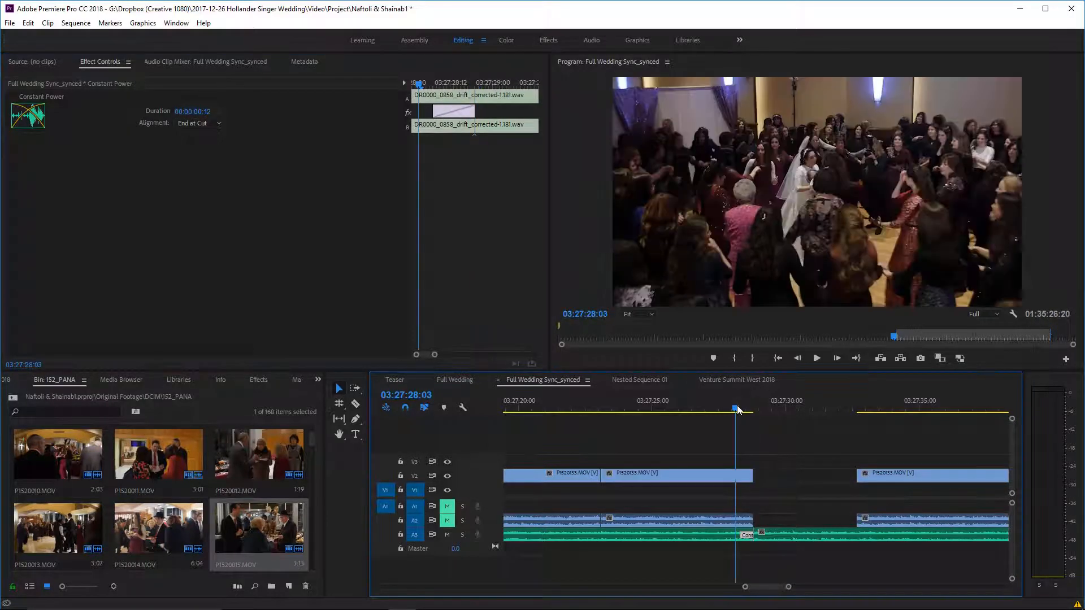
pyautogui.click(726, 408)
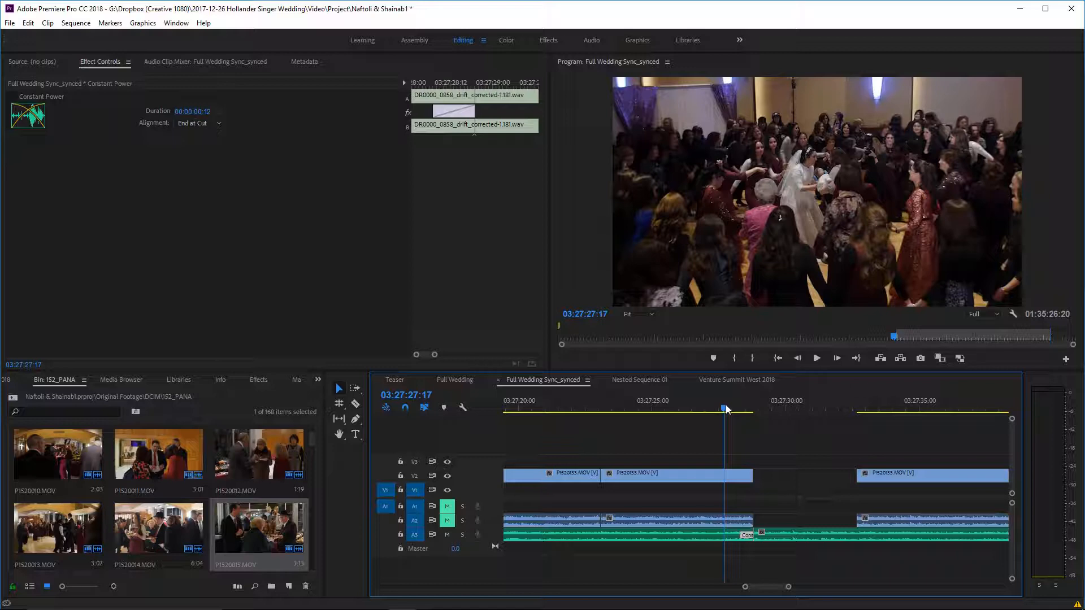
pyautogui.press('space')
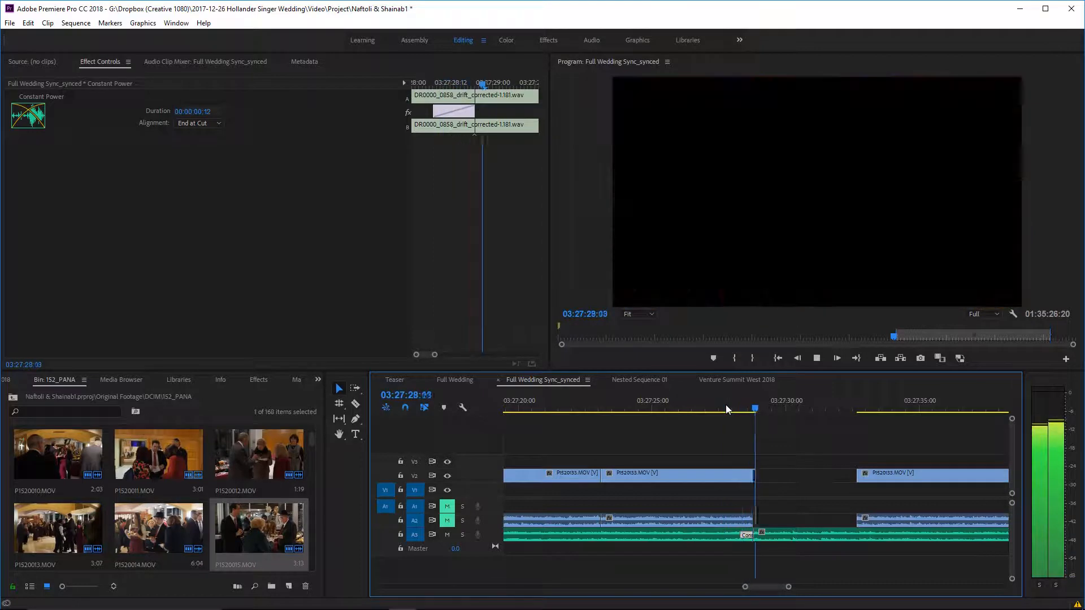
pyautogui.click(656, 403)
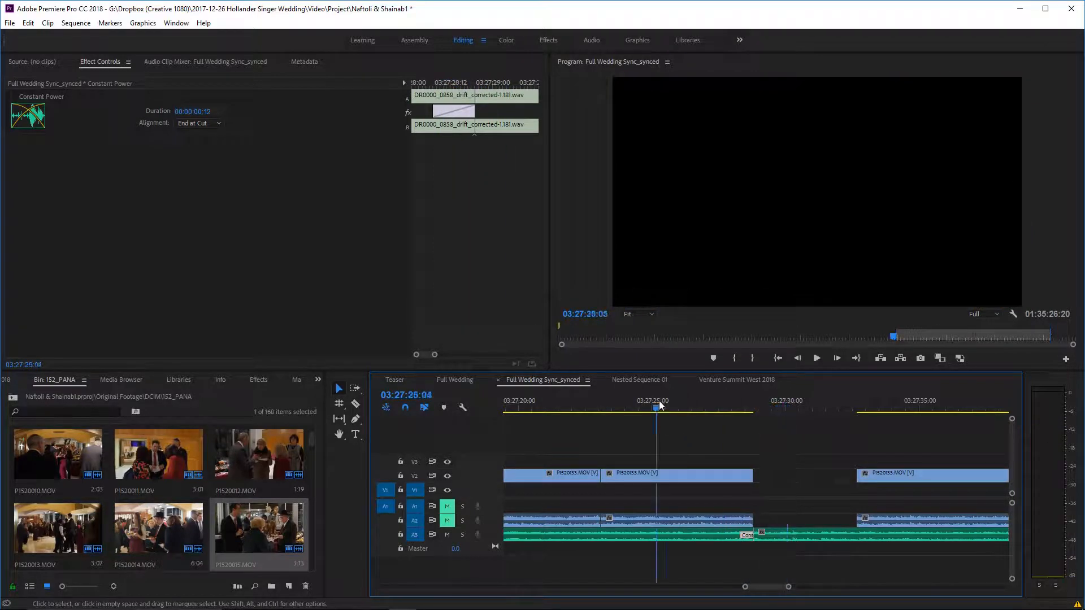
pyautogui.moveTo(788, 586); pyautogui.dragTo(798, 586)
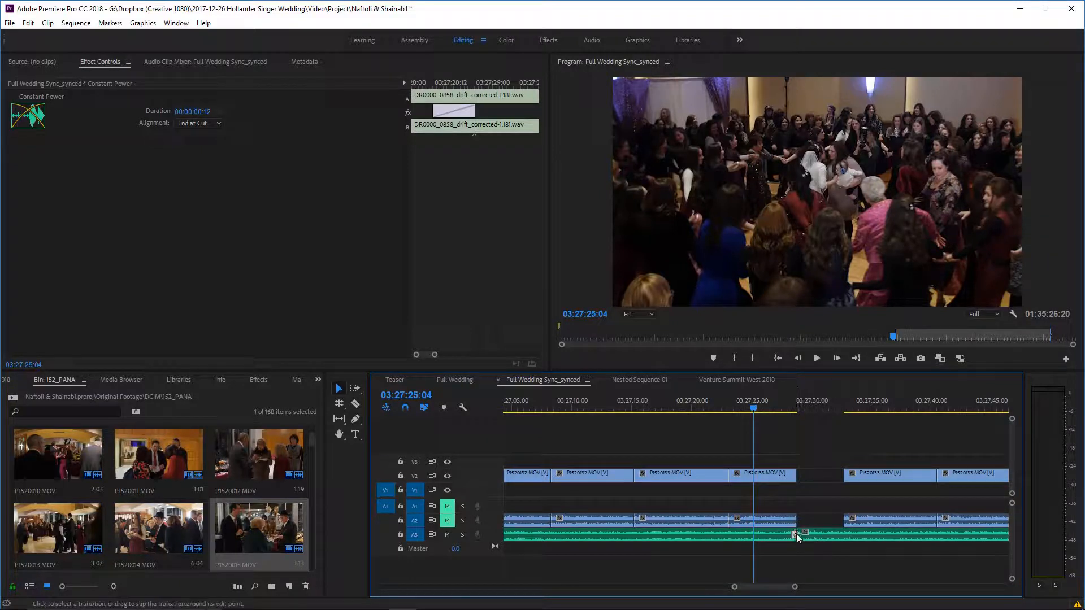
# Save the project, dismissing the save error and saving again.
pyautogui.hotkey('ctrl', 's')
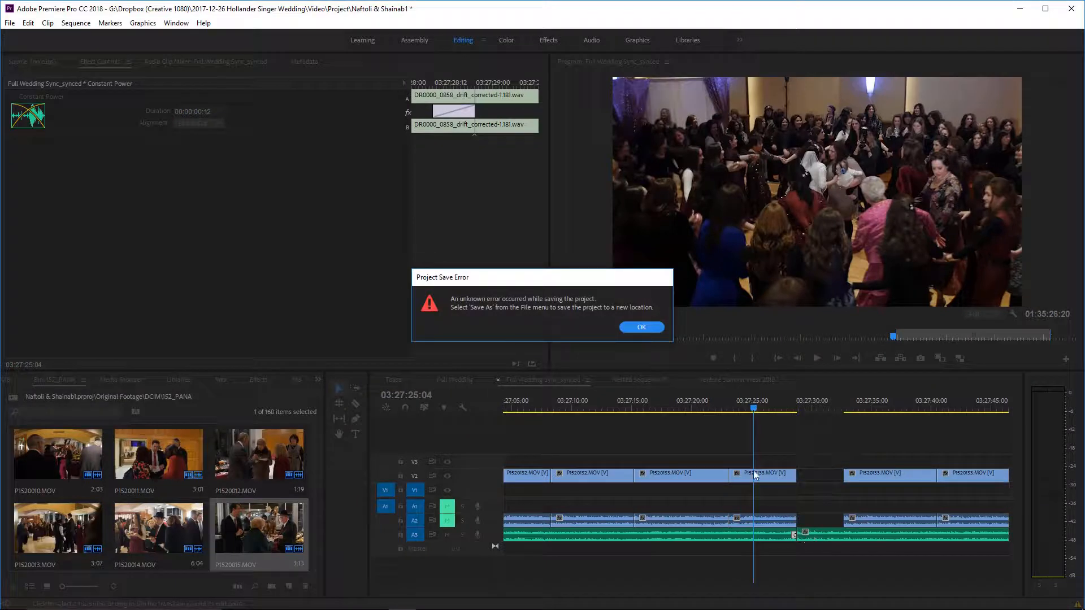
pyautogui.click(642, 327)
pyautogui.hotkey('ctrl', 's')
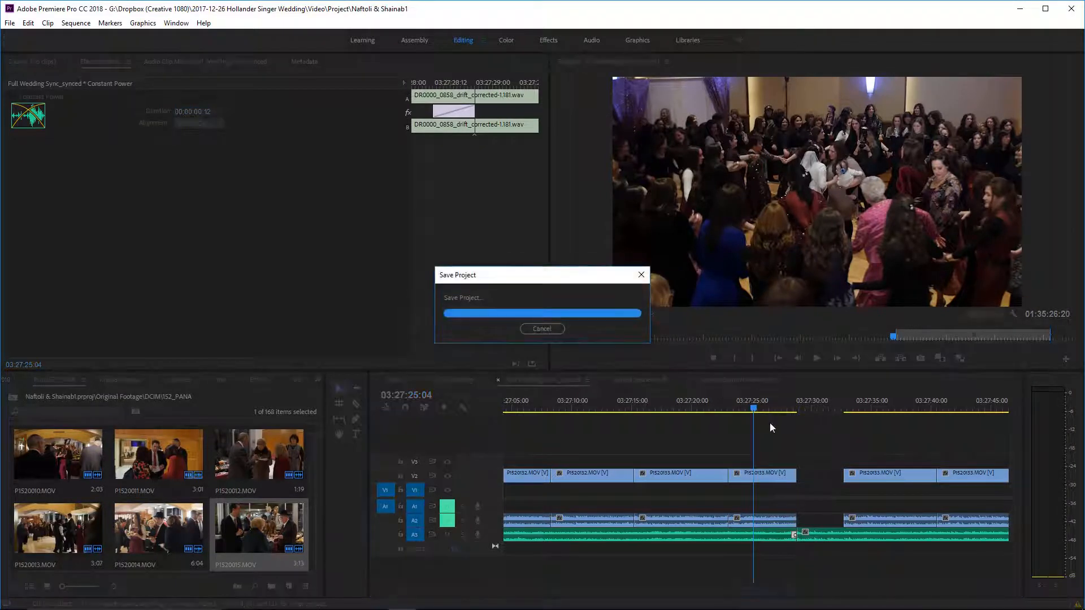
# Try trimming the start of the continuous audio after the 03:27:28:19 cut, ripple deleting the gap, and play back the join.
pyautogui.click(814, 480)
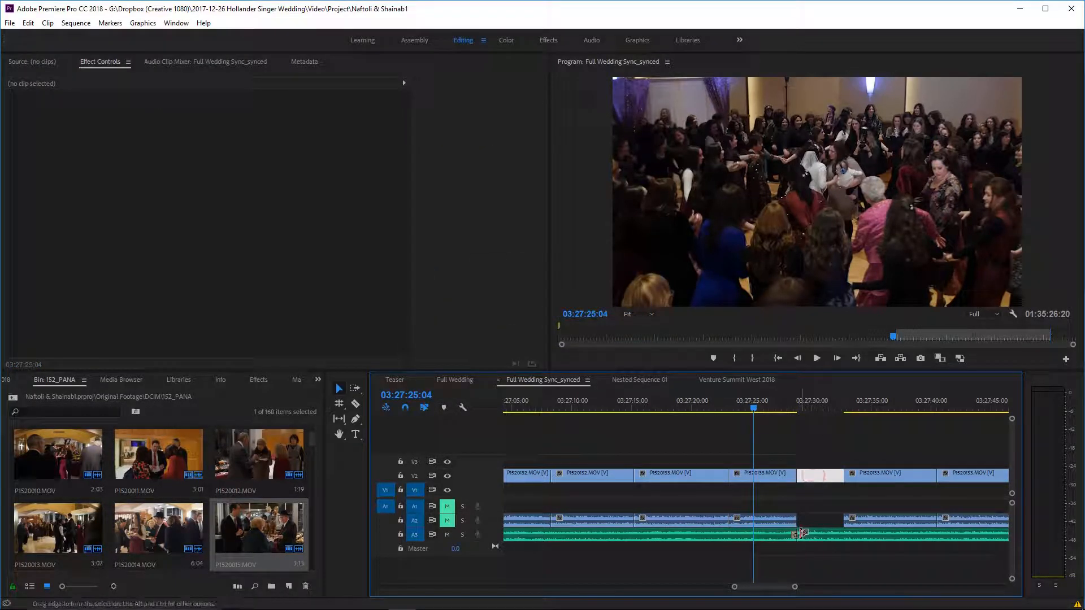
pyautogui.moveTo(801, 534); pyautogui.dragTo(831, 534)
pyautogui.rightClick(822, 534)
pyautogui.click(831, 541)
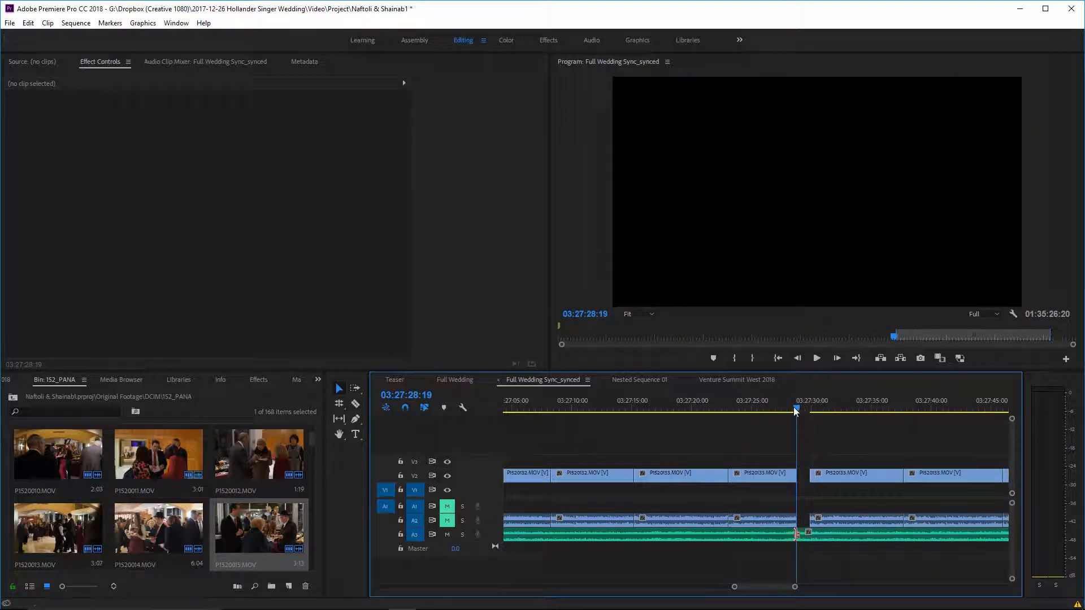
pyautogui.press('space')
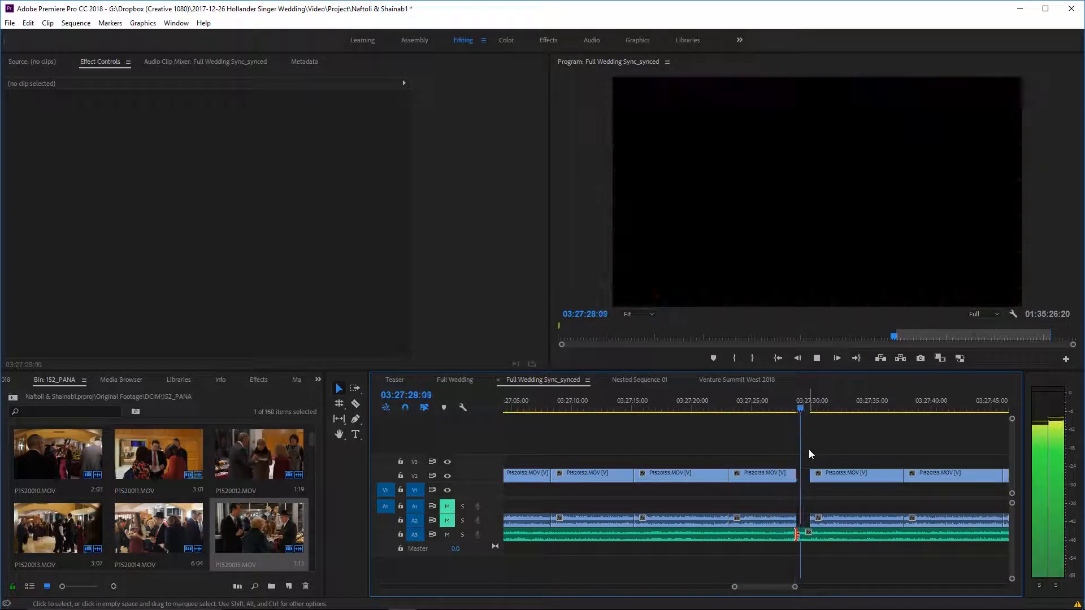
pyautogui.click(763, 404)
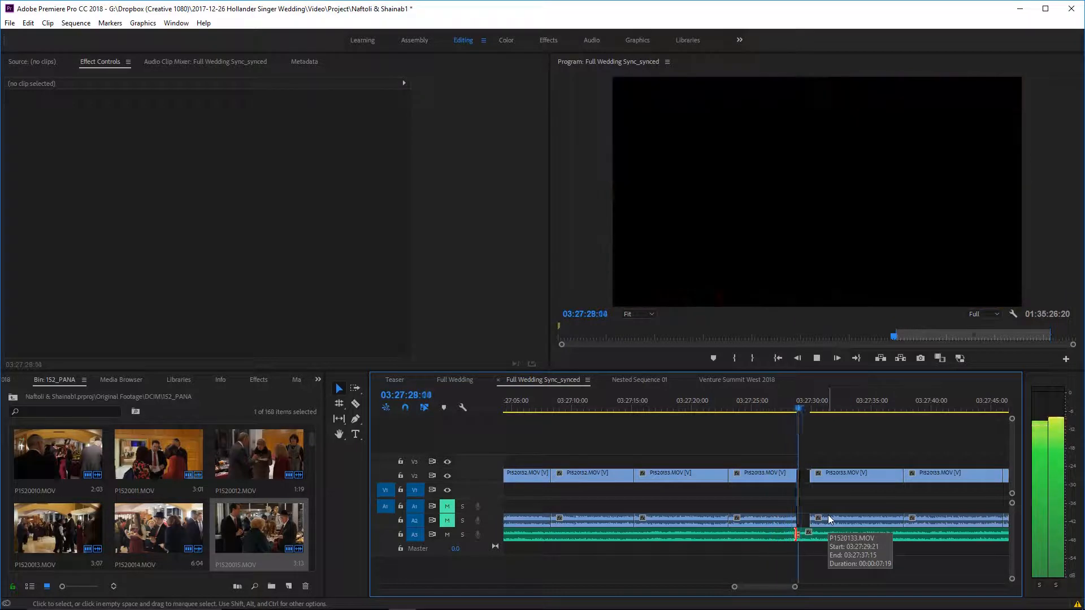
pyautogui.press('space')
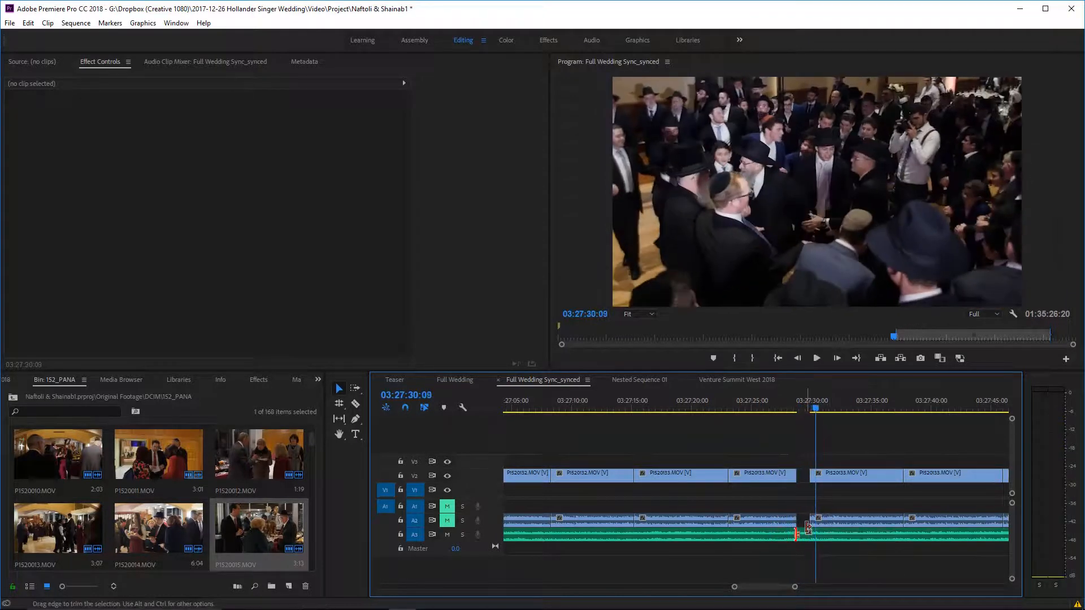
# Try trimming more off the start of the audio after the cut, ripple delete the new gap and listen to the join.
pyautogui.moveTo(808, 528); pyautogui.dragTo(830, 555)
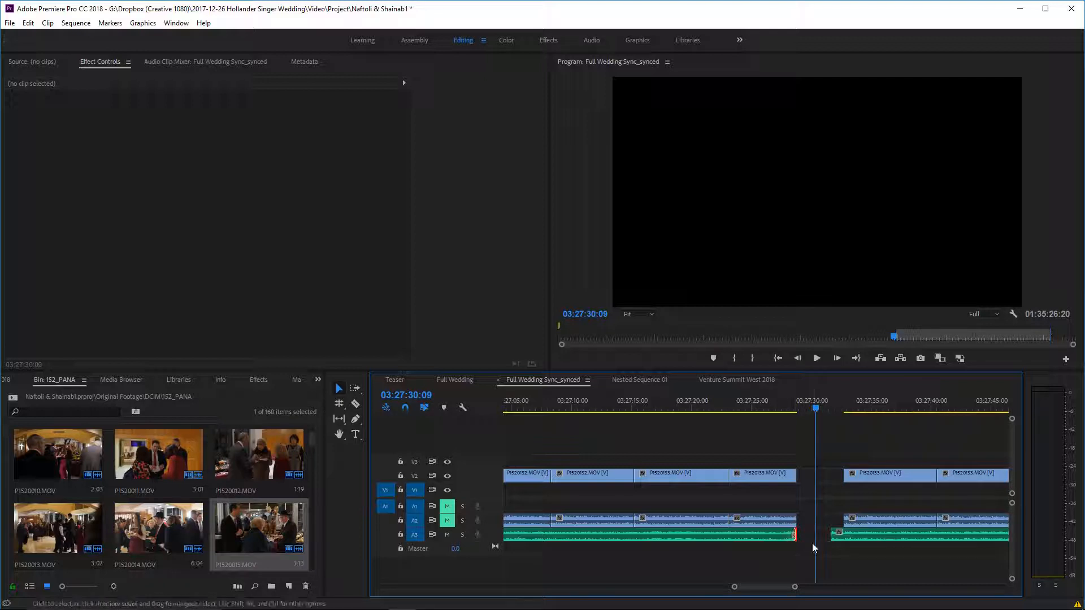
pyautogui.rightClick(822, 539)
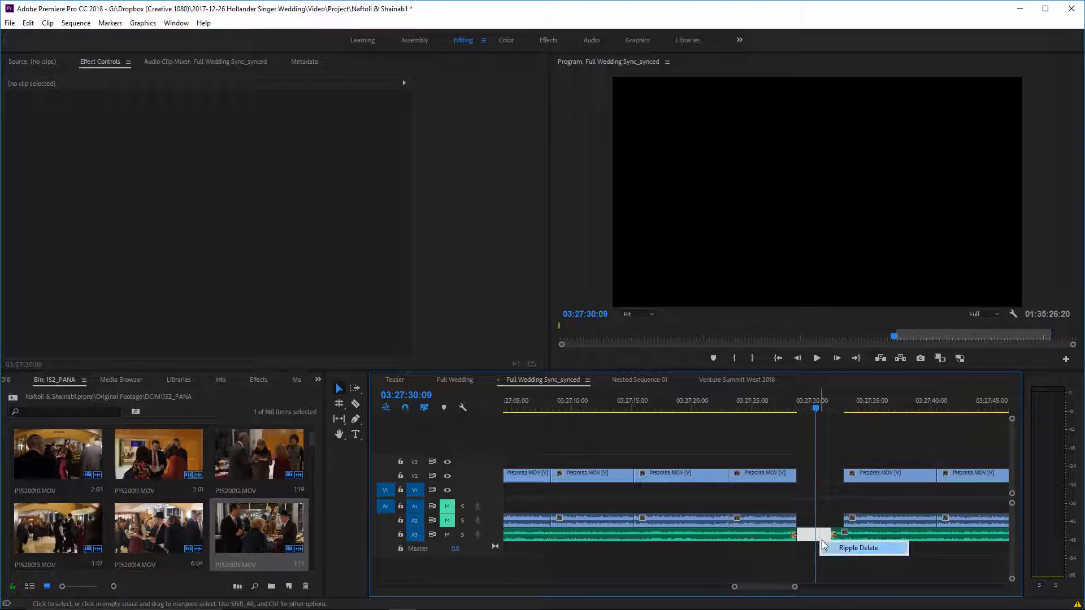
pyautogui.click(825, 547)
pyautogui.click(789, 402)
pyautogui.press('space')
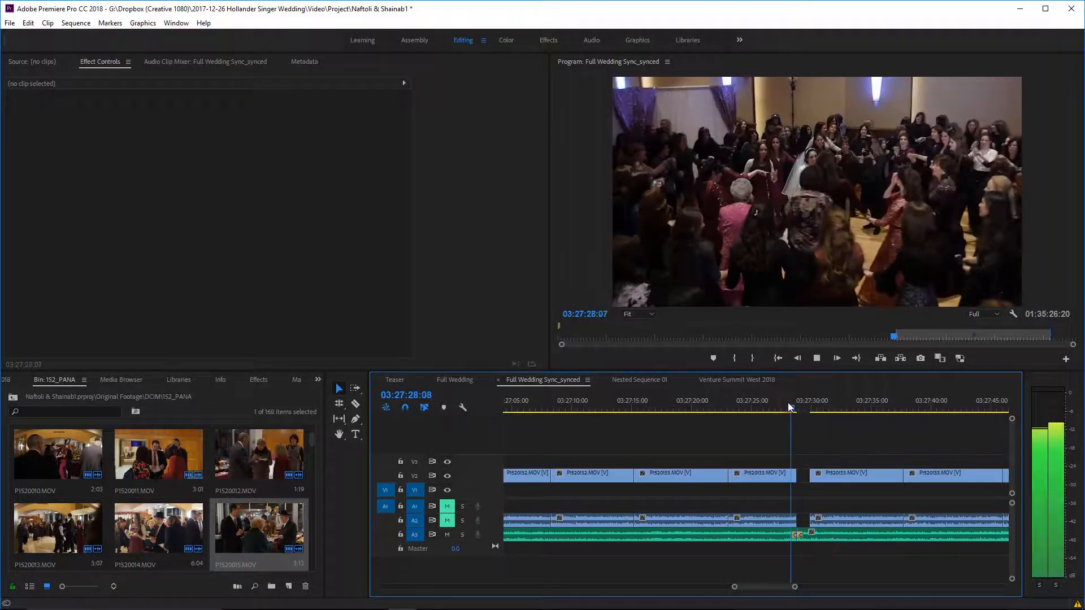
pyautogui.press('space')
# Undo the trial audio trims and ripple deletions after the cut, restoring the saved arrangement.
pyautogui.hotkey('ctrl', 'z')
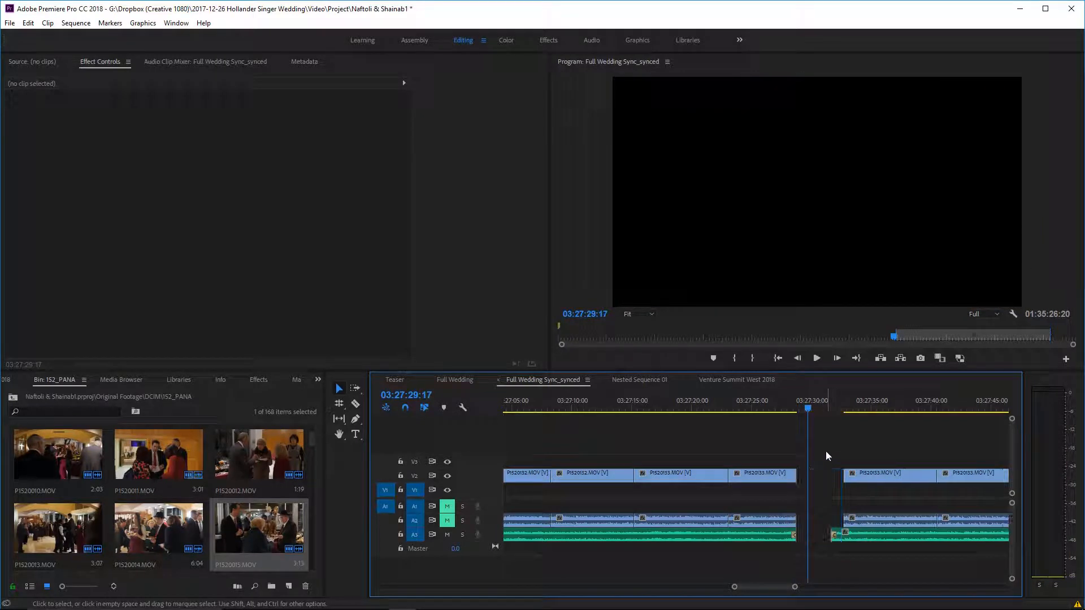
pyautogui.hotkey('ctrl', 'z')
pyautogui.rightClick(815, 535)
pyautogui.click(841, 538)
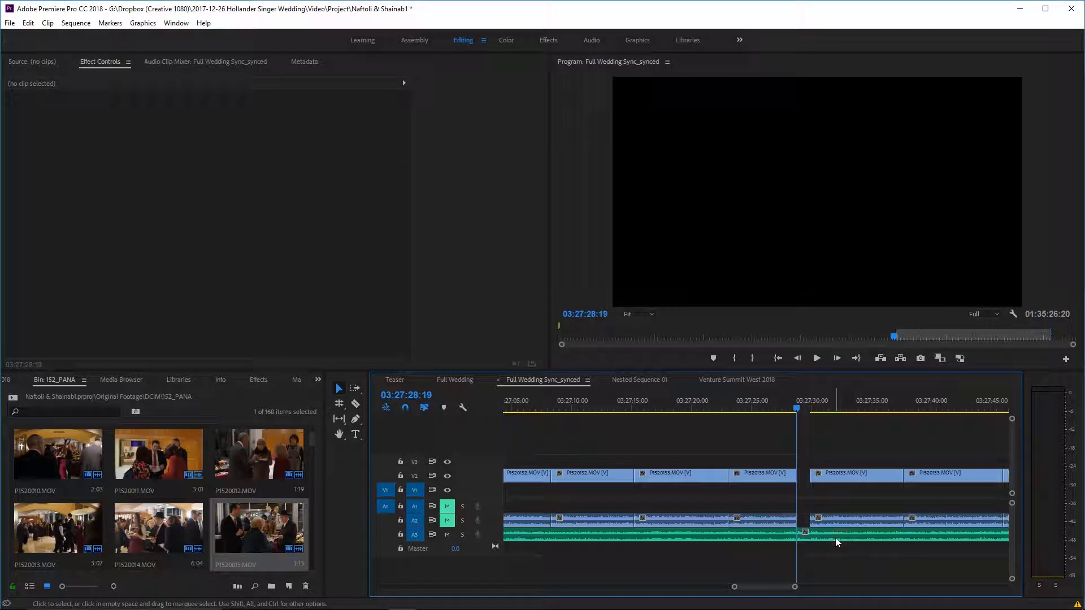
pyautogui.hotkey('ctrl', 'z')
pyautogui.hotkey('ctrl', 'z')
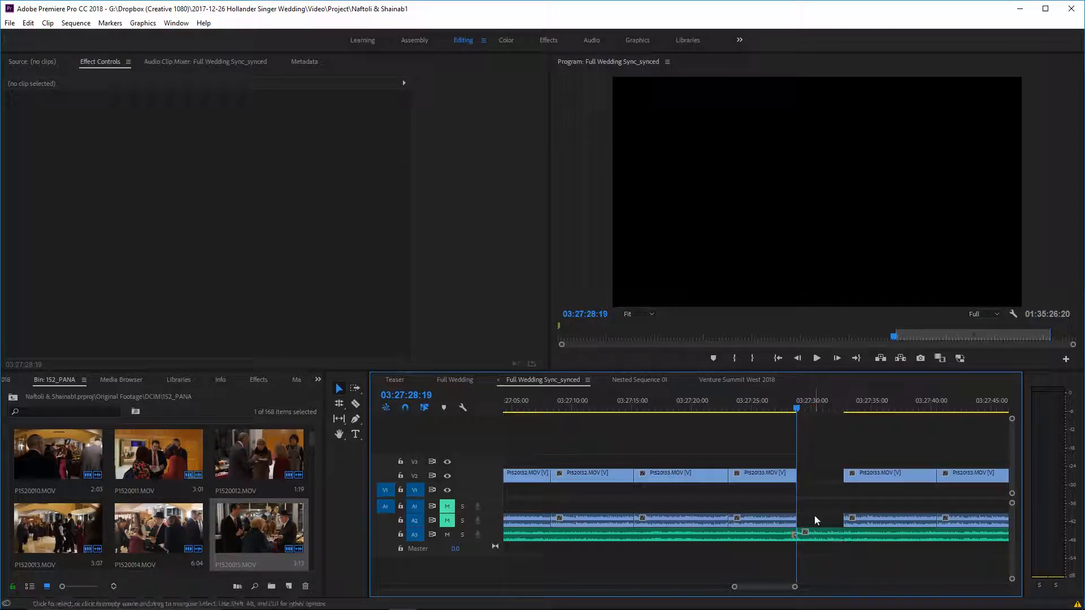
# Replay the restored audio join from shortly before the cut to judge how smooth it sounds.
pyautogui.click(815, 515)
pyautogui.click(815, 399)
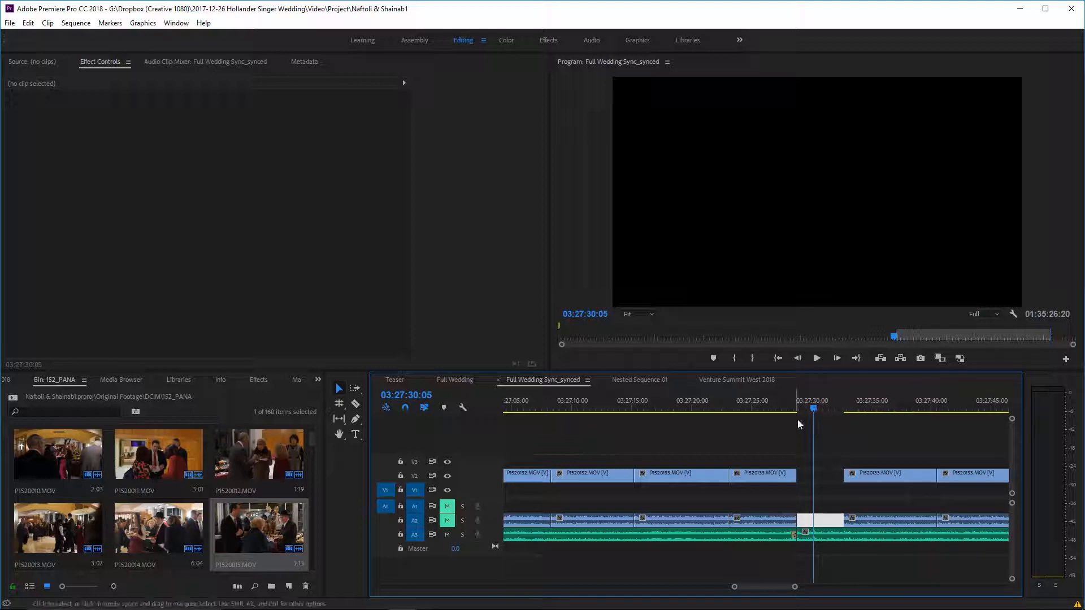
pyautogui.click(779, 405)
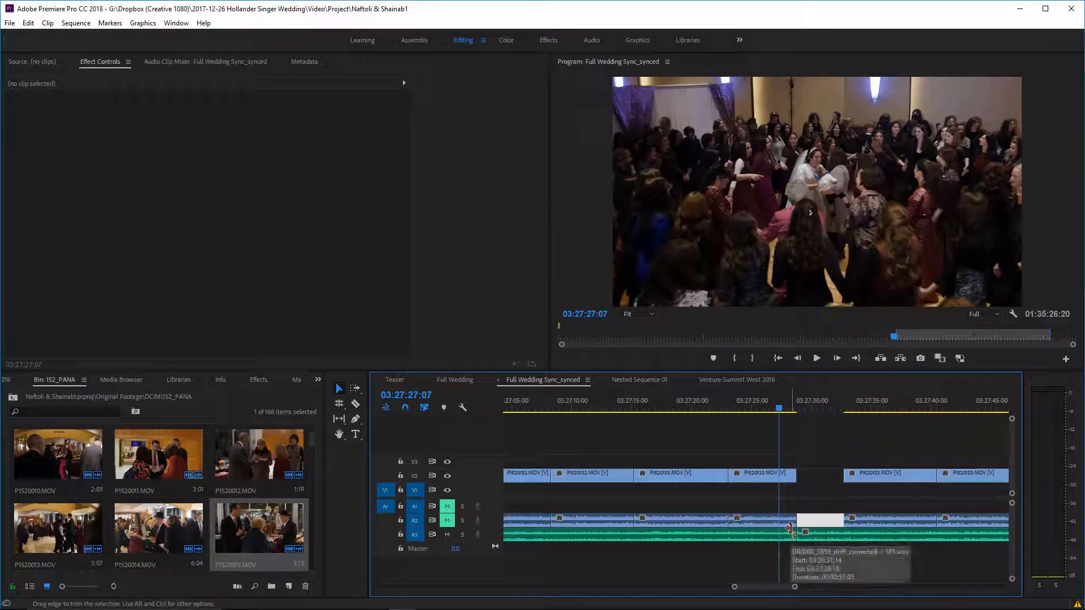
pyautogui.click(794, 438)
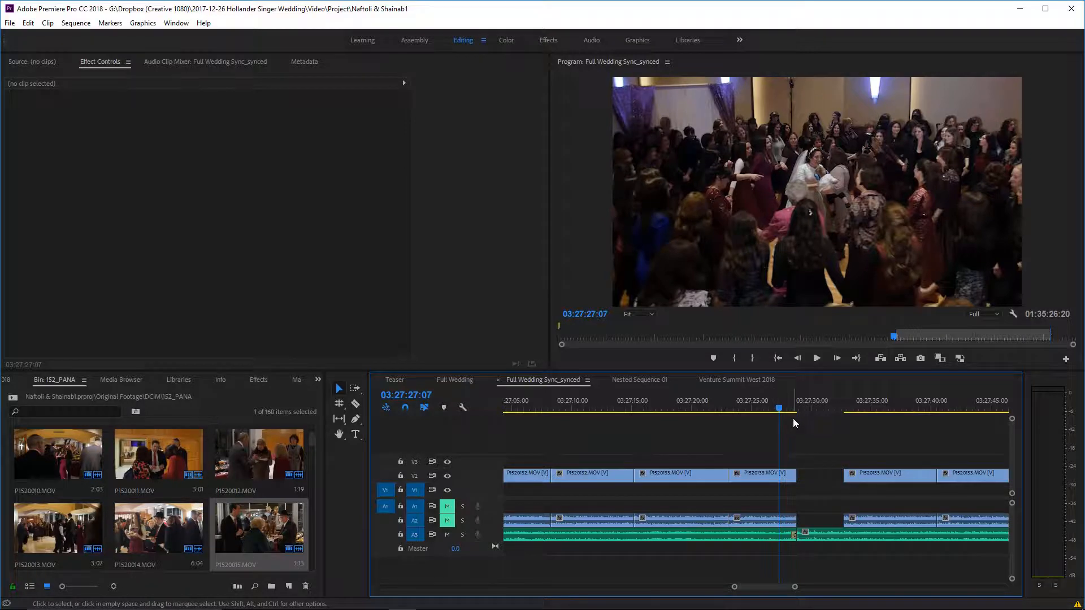
pyautogui.press('space')
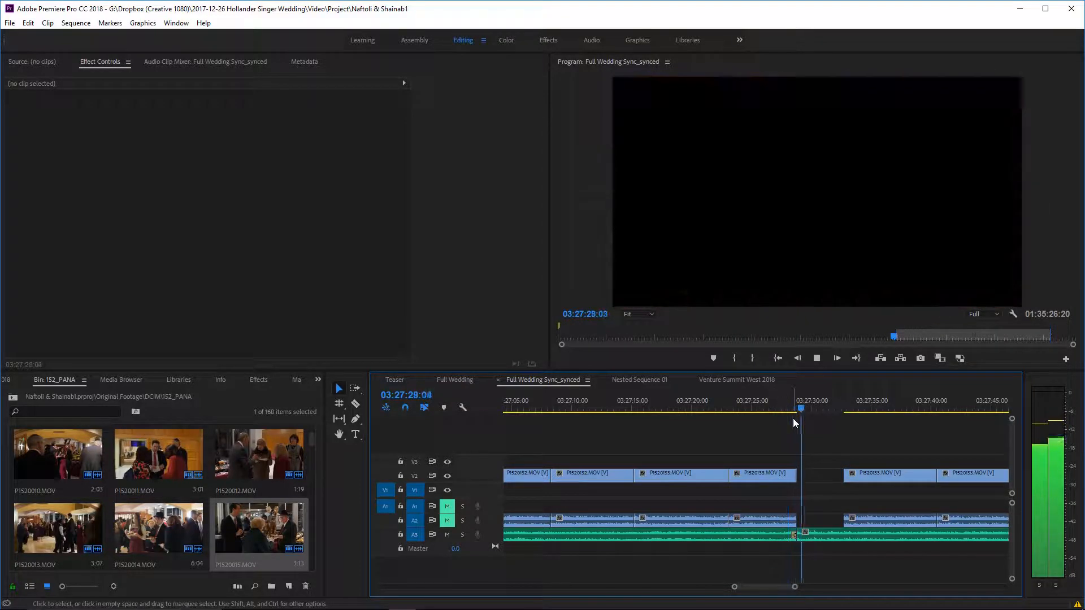
pyautogui.scroll(-1, 793, 418)
pyautogui.click(705, 402)
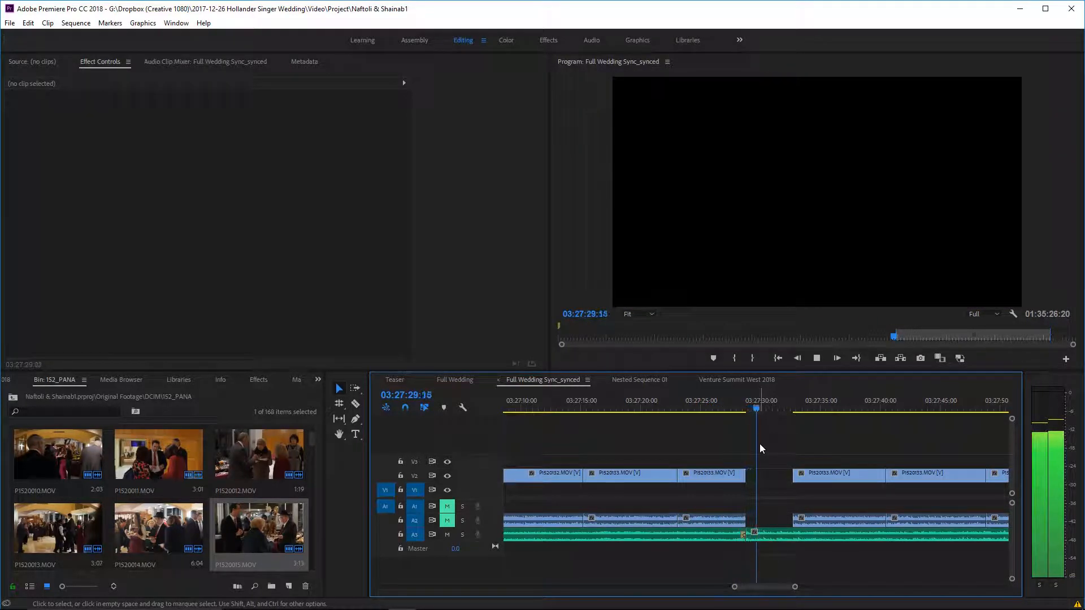
pyautogui.press('space')
# Move the men's dancing clip to start at 03:27:28:19 and extend its end to 03:27:37:07, with the following bride clip placed against it.
pyautogui.click(815, 405)
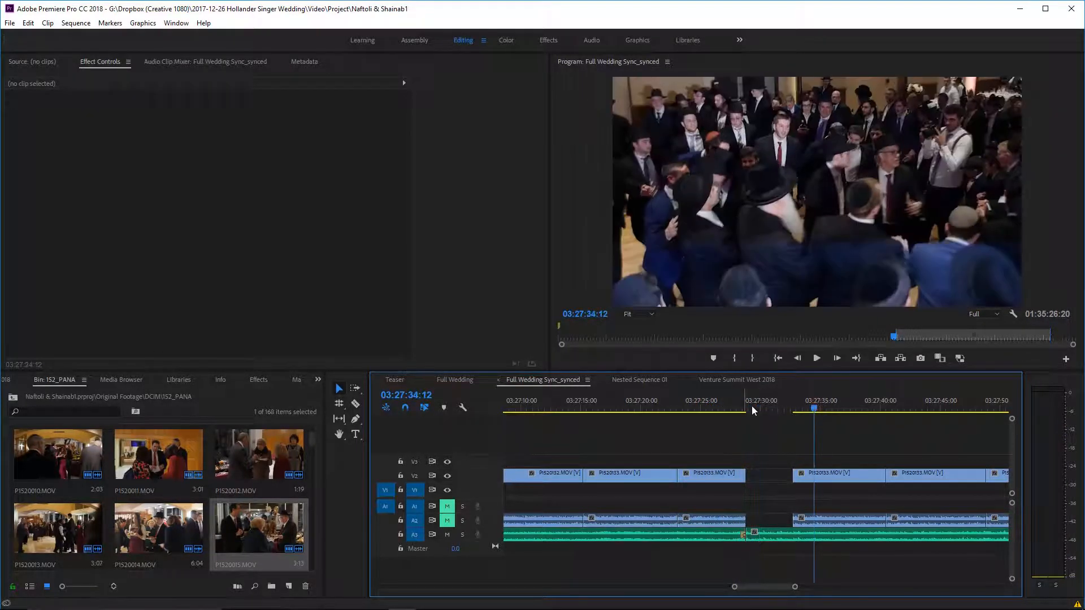
pyautogui.moveTo(818, 477); pyautogui.dragTo(776, 481)
pyautogui.press('space')
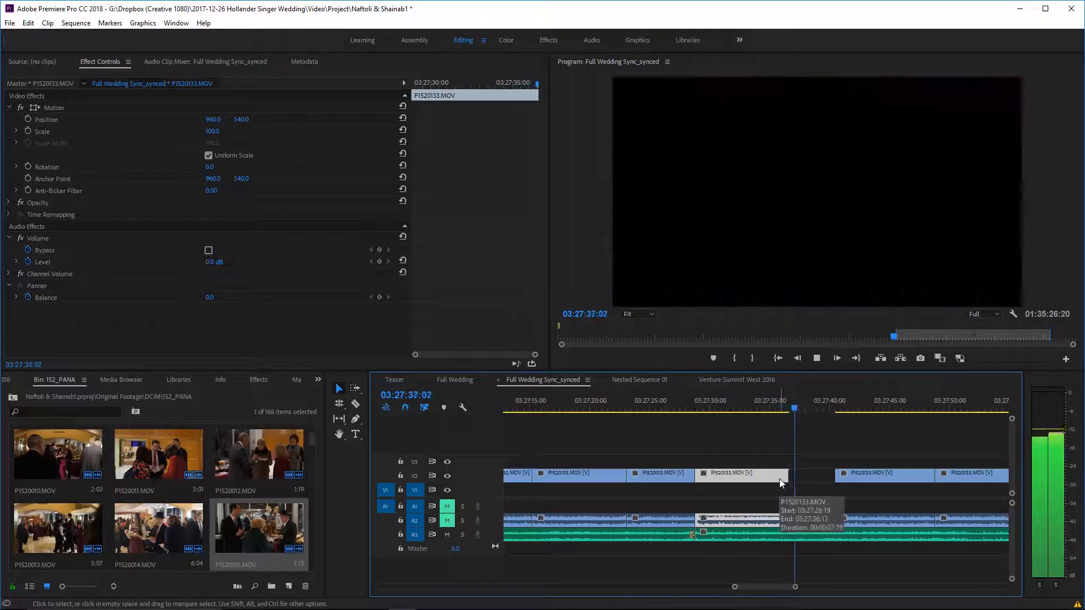
pyautogui.press('space')
pyautogui.moveTo(785, 468); pyautogui.dragTo(816, 480)
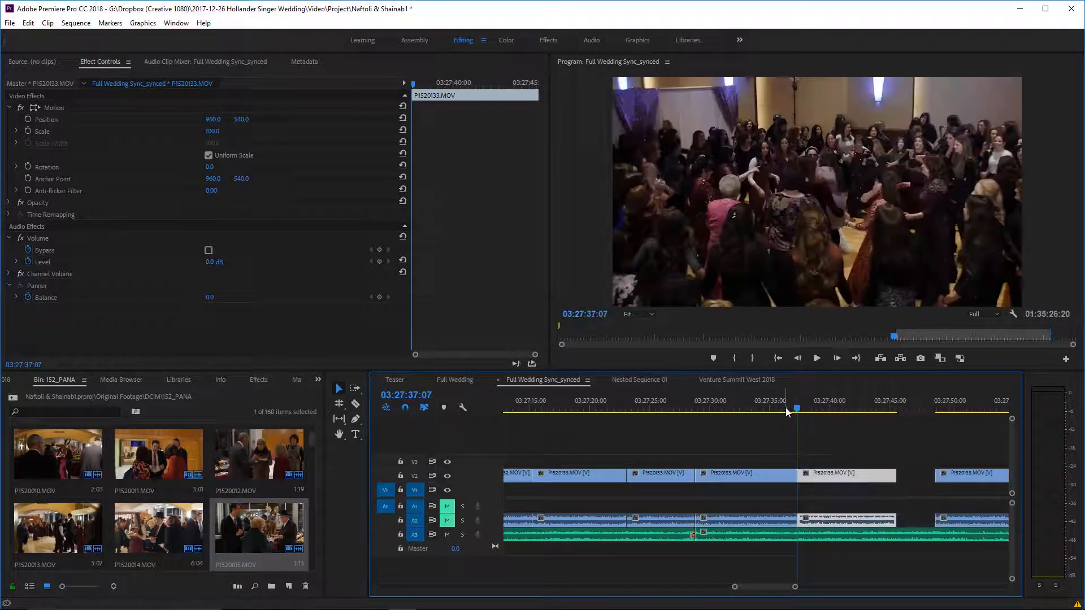
# Play back the change from the men's clip to the bride clip at 03:27:37:07.
pyautogui.click(784, 405)
pyautogui.press('space')
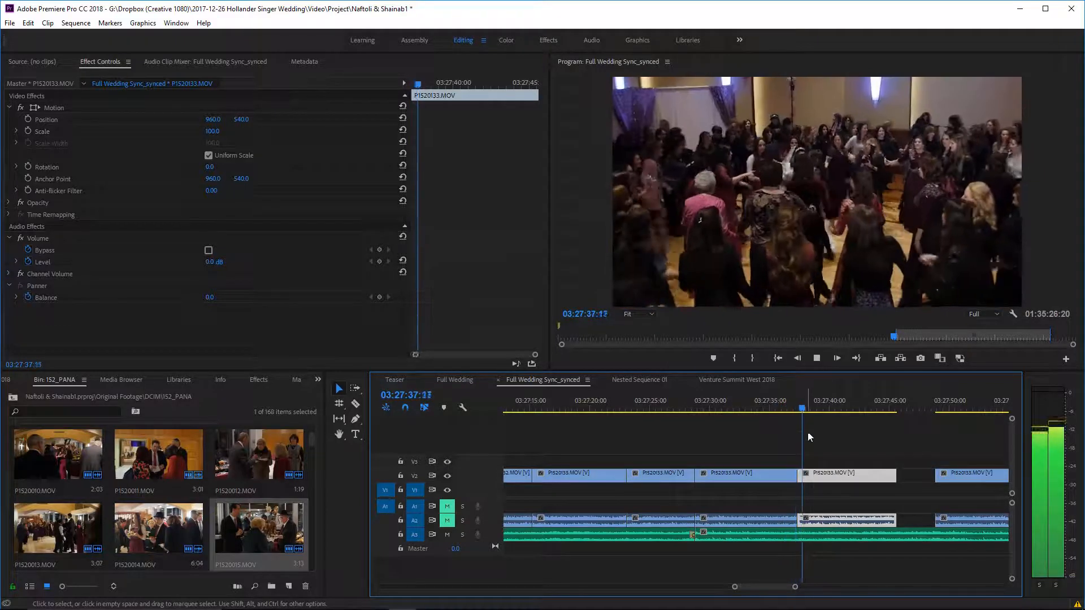
pyautogui.press('space')
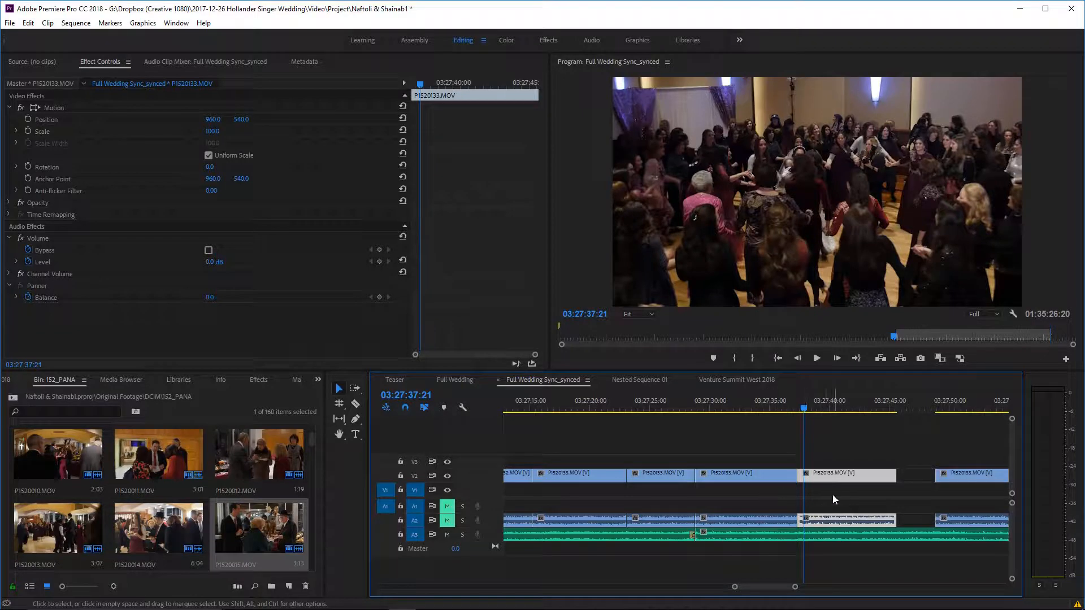
pyautogui.moveTo(830, 479); pyautogui.dragTo(804, 455)
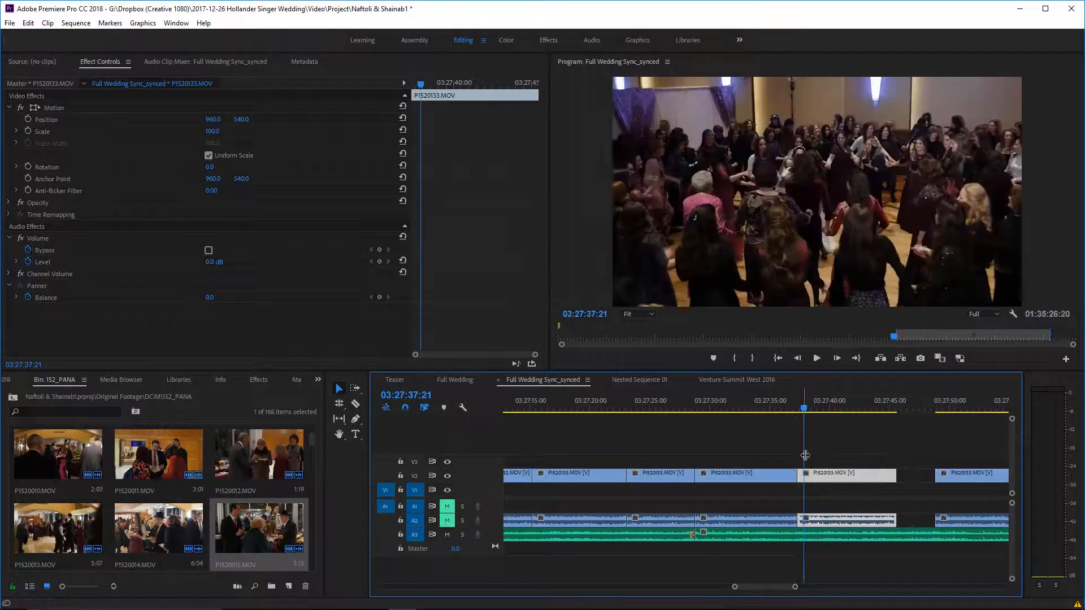
# Play through the bride clip and extend its end to 03:27:45:20.
pyautogui.press('space')
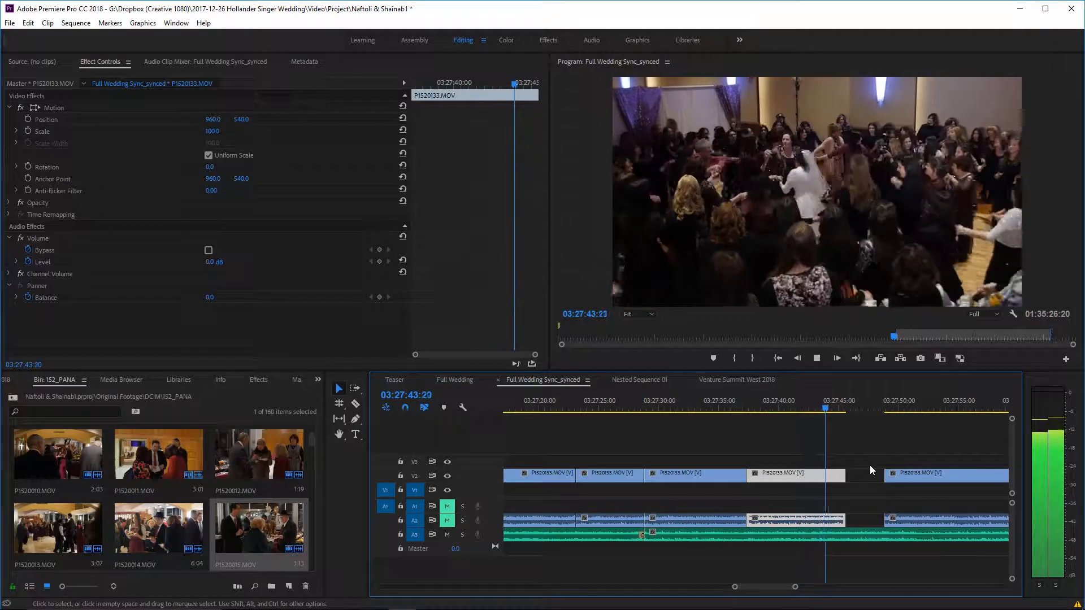
pyautogui.press('space')
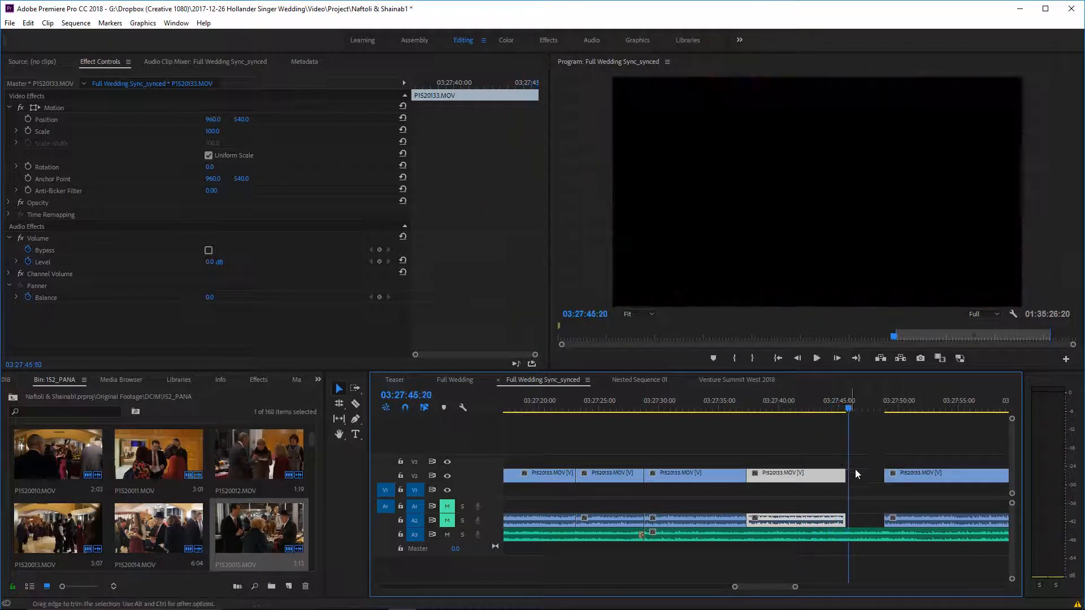
pyautogui.moveTo(844, 476); pyautogui.dragTo(848, 475)
pyautogui.scroll(-4, 840, 475)
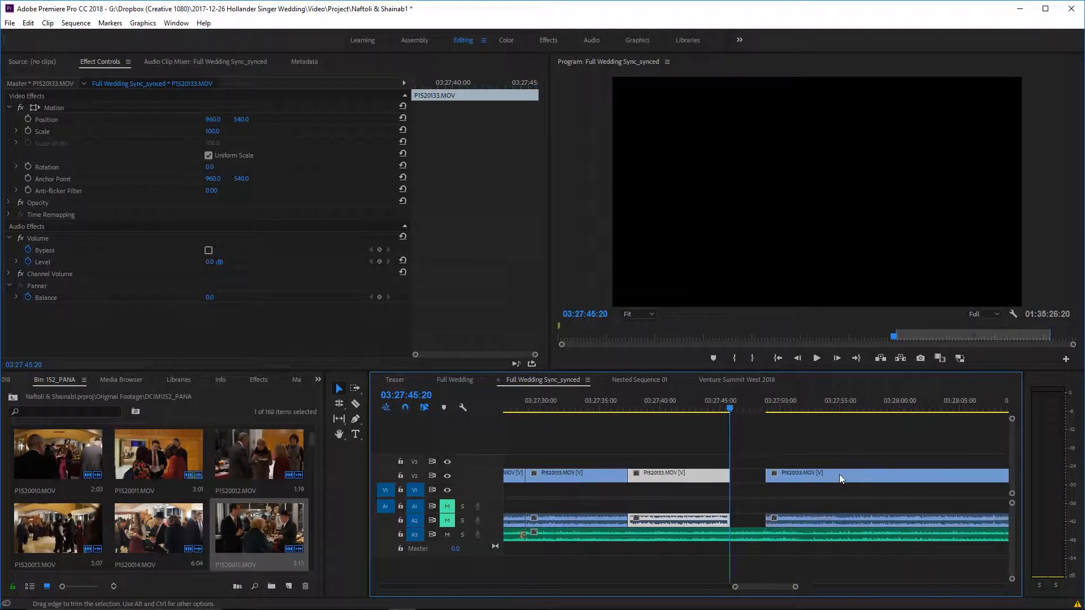
# Place the next men's dancing clip directly against the bride clip's end at 03:27:45:20 and play through it.
pyautogui.hotkey('ctrl', 'shift', 'a')
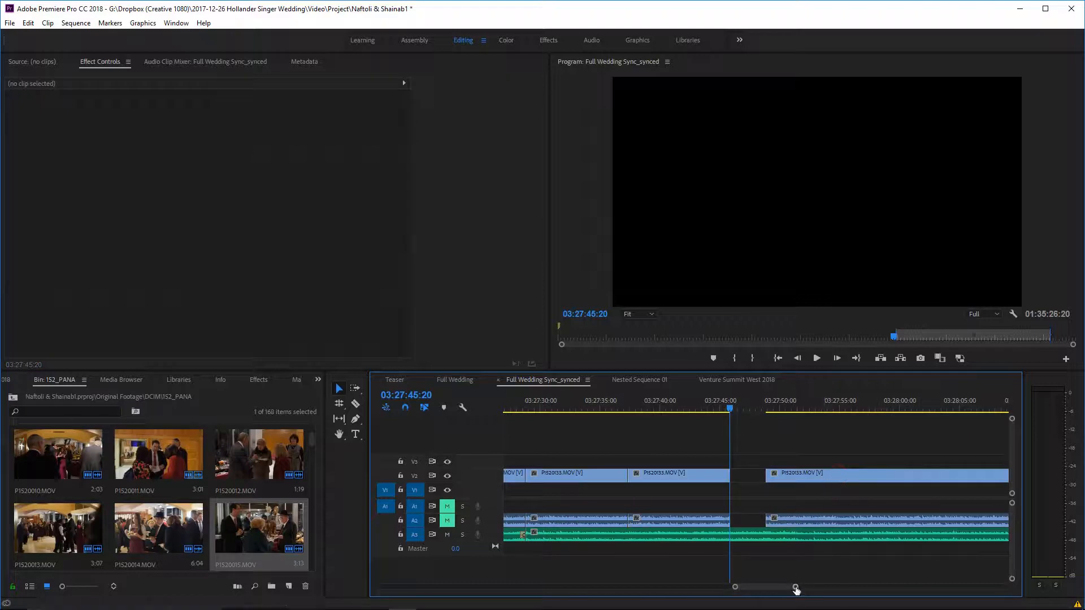
pyautogui.moveTo(797, 590); pyautogui.dragTo(807, 588)
pyautogui.moveTo(761, 473); pyautogui.dragTo(753, 478)
pyautogui.press('space')
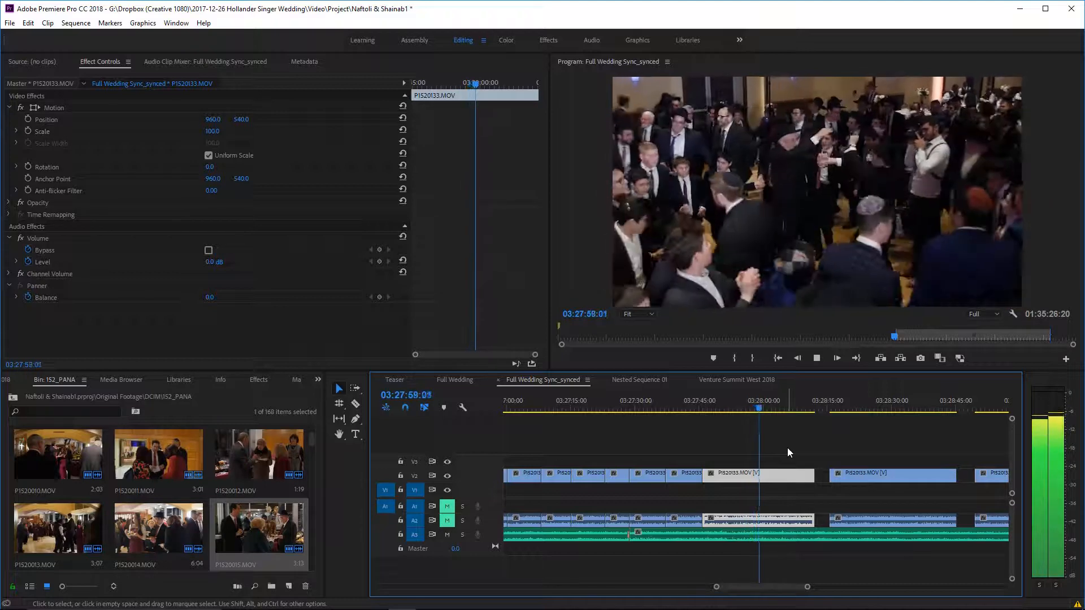
pyautogui.press('space')
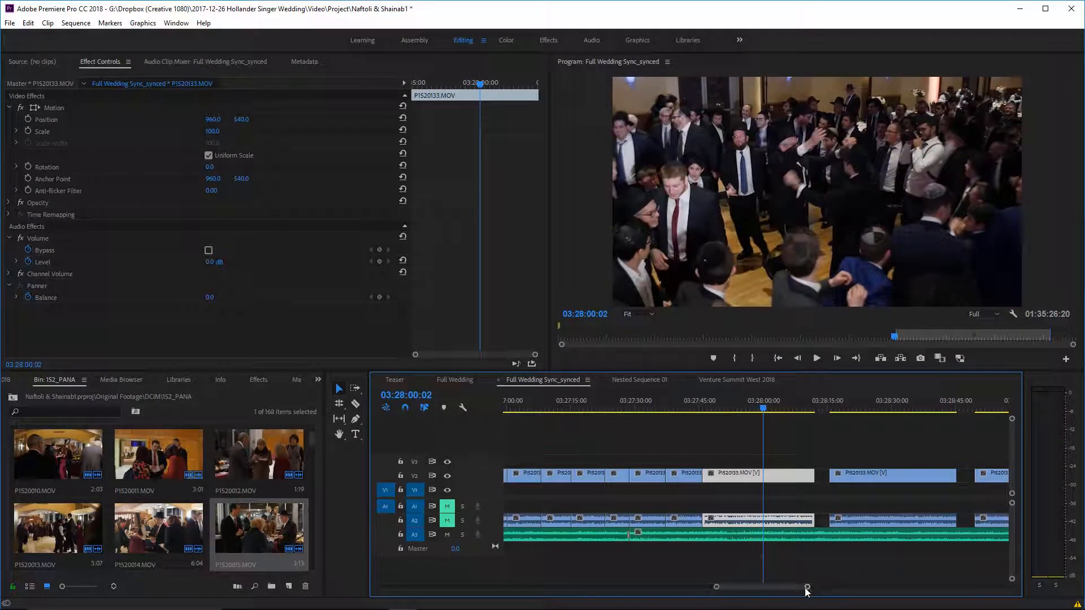
# Survey the remaining dancing clips along the sequence to see how many are left and how far they reach.
pyautogui.press('-')
pyautogui.press('-')
pyautogui.press('-')
pyautogui.press('-')
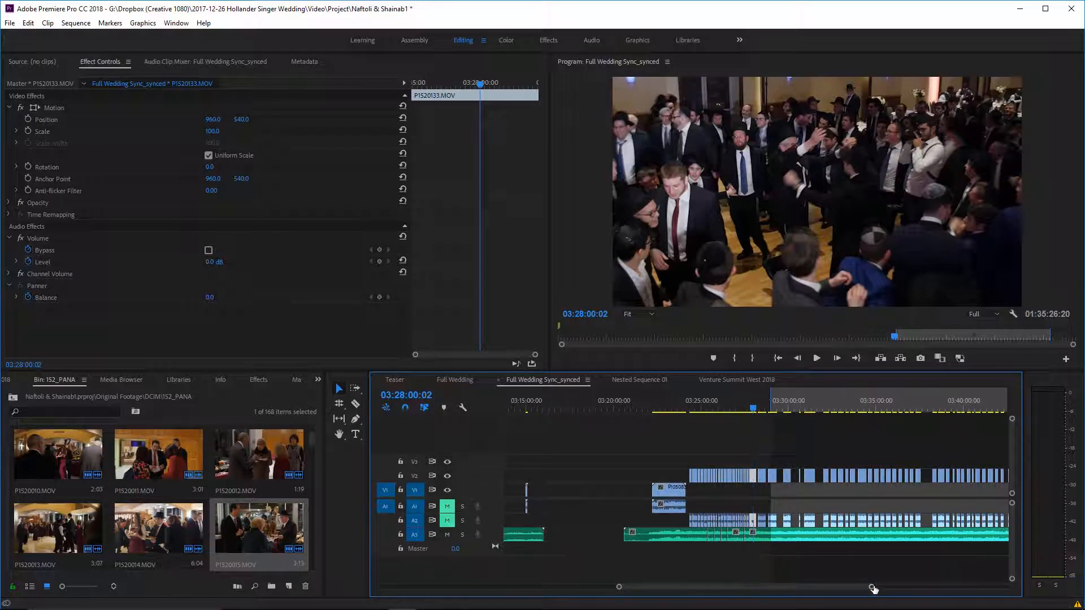
pyautogui.moveTo(872, 588); pyautogui.dragTo(886, 587)
pyautogui.moveTo(817, 451); pyautogui.dragTo(846, 465)
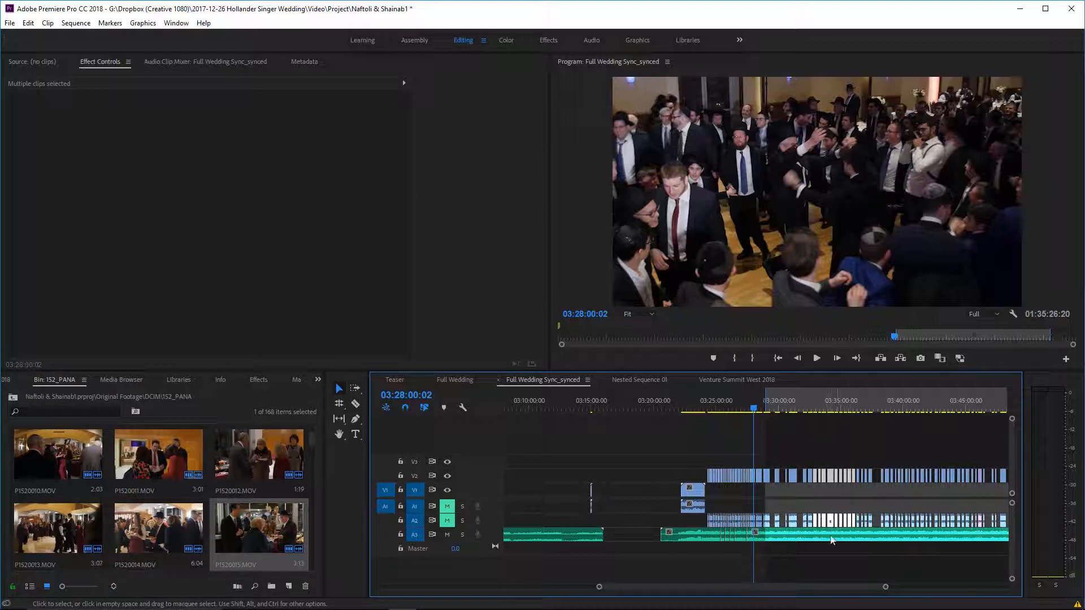
pyautogui.scroll(-5, 831, 537)
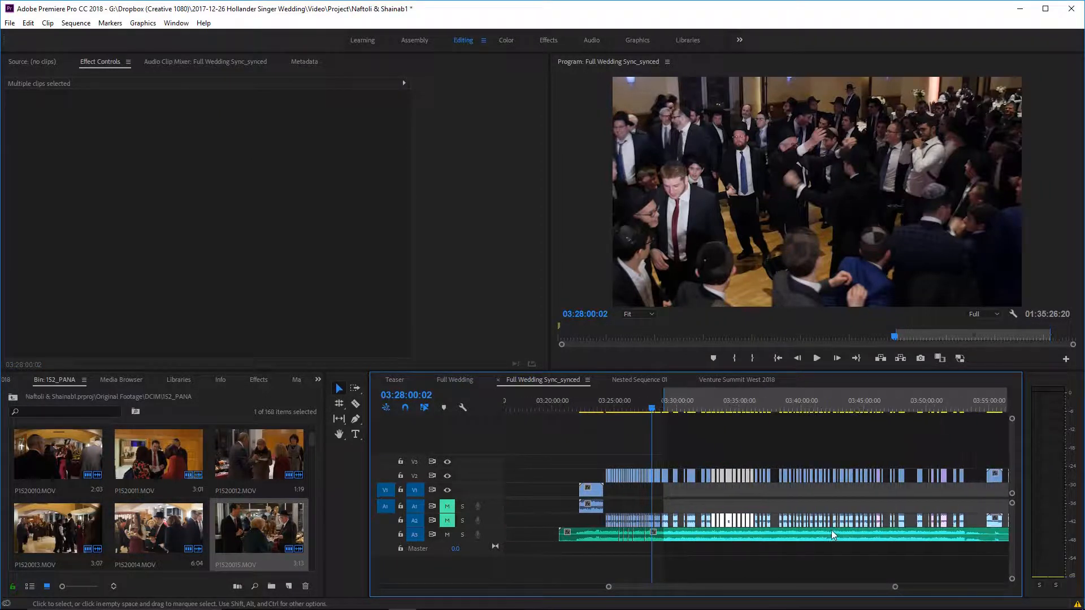
pyautogui.scroll(-3, 813, 535)
pyautogui.moveTo(837, 451); pyautogui.dragTo(898, 495)
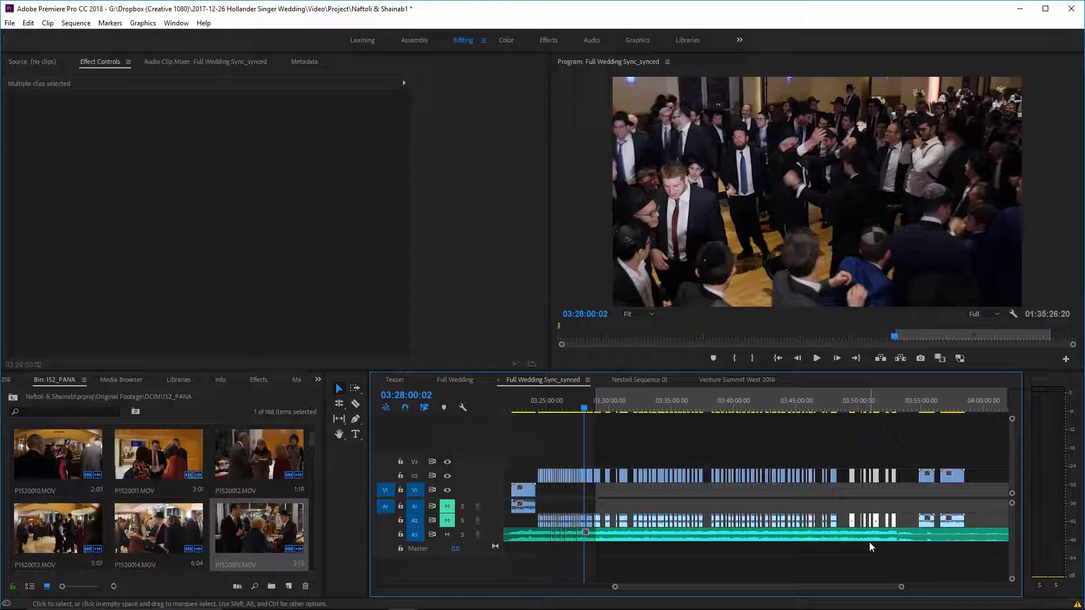
# Play the men's clip onward from 03:28:00:02 and save the project.
pyautogui.moveTo(901, 587); pyautogui.dragTo(819, 575)
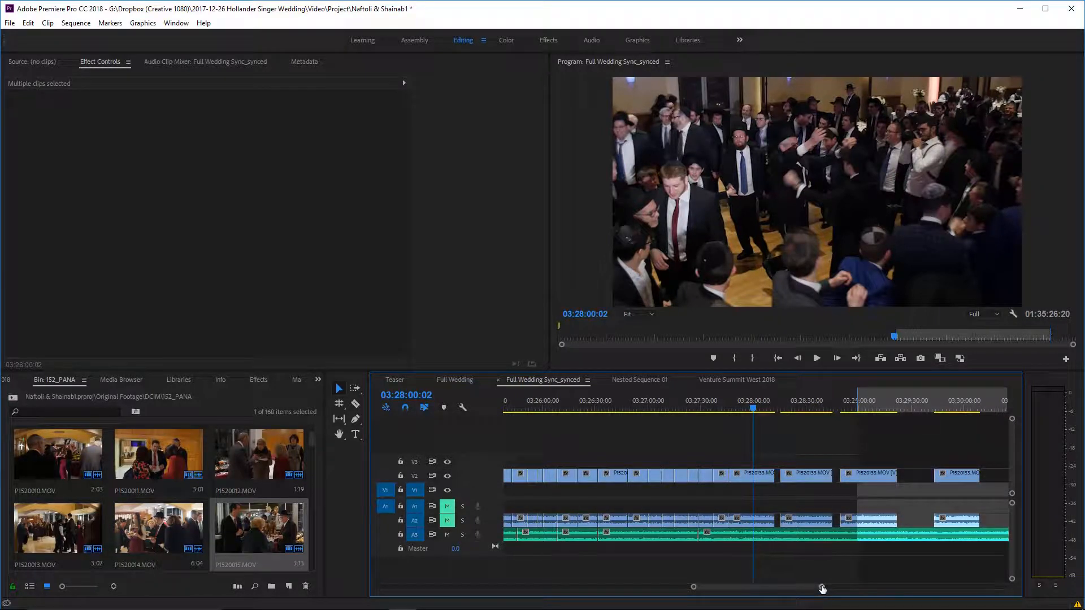
pyautogui.moveTo(822, 588)
pyautogui.mouseDown()
pyautogui.moveTo(981, 605)
pyautogui.moveTo(802, 600)
pyautogui.mouseUp()
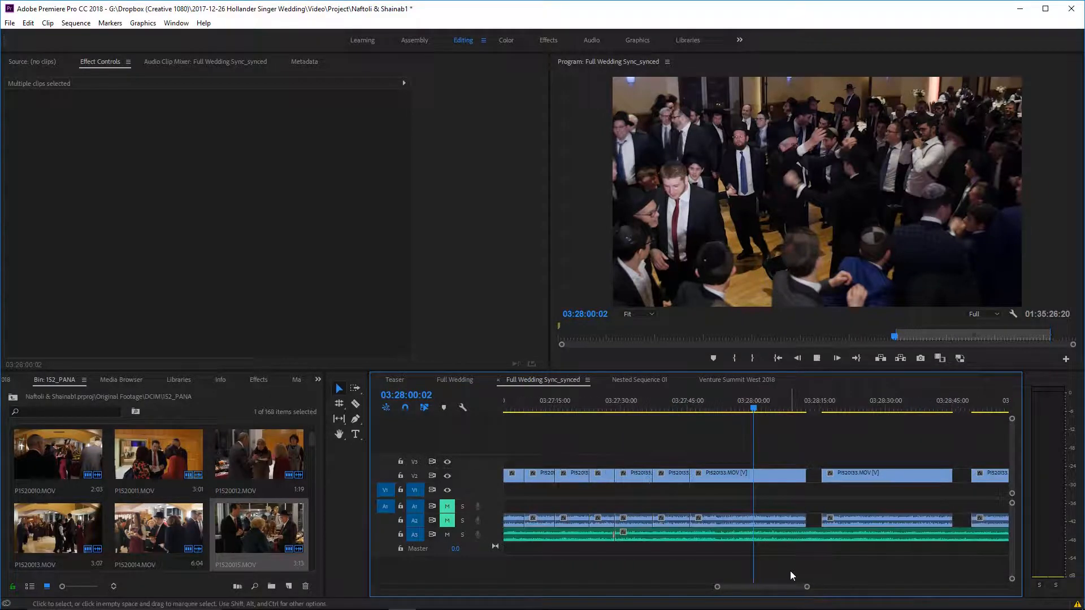
pyautogui.press('space')
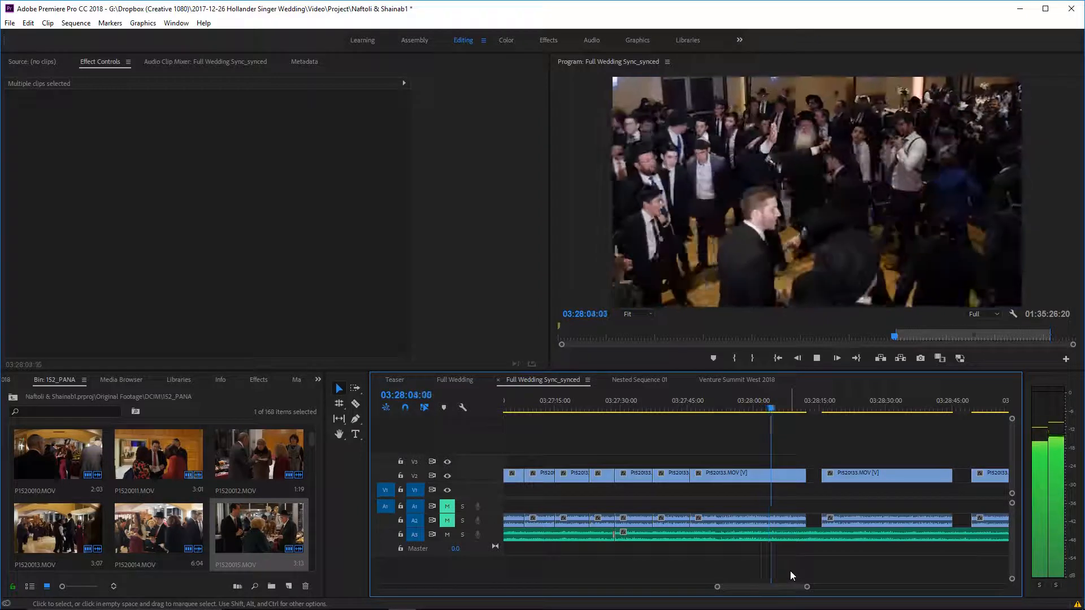
pyautogui.press('space')
pyautogui.hotkey('ctrl', 's')
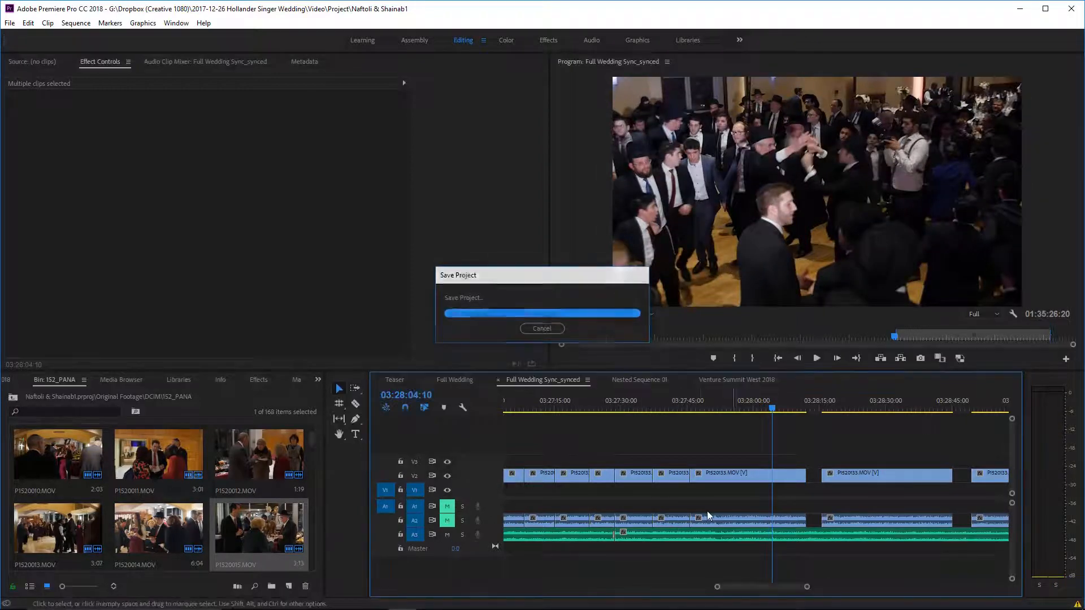
# Examine the violet-labelled bride clip around 03:46:13 and the gap before it.
pyautogui.moveTo(808, 590); pyautogui.dragTo(893, 571)
pyautogui.scroll(-3, 863, 457)
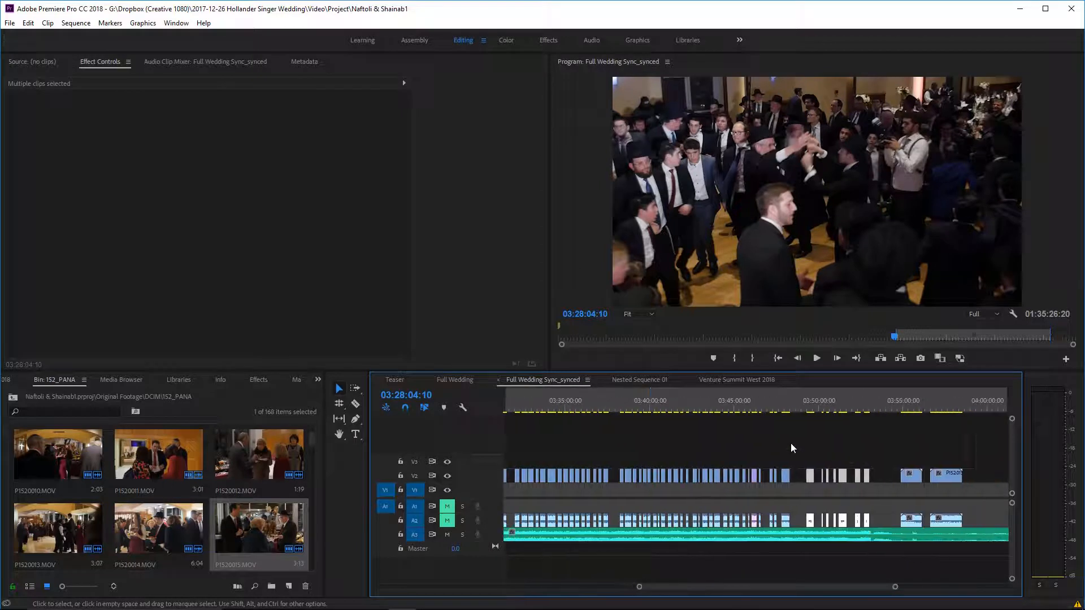
pyautogui.click(746, 406)
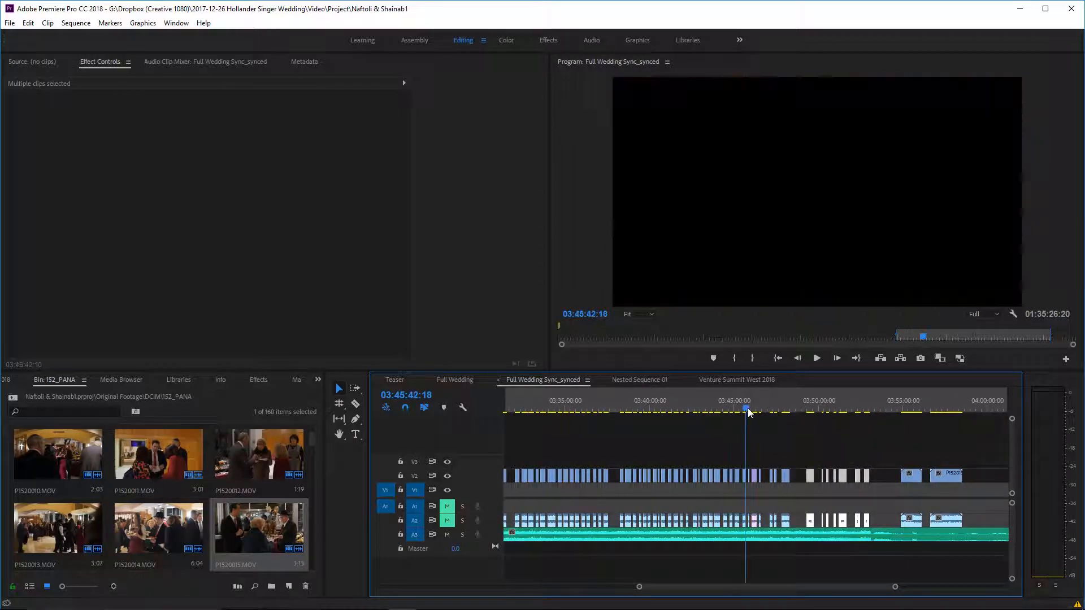
pyautogui.click(754, 445)
pyautogui.scroll(-1, 753, 430)
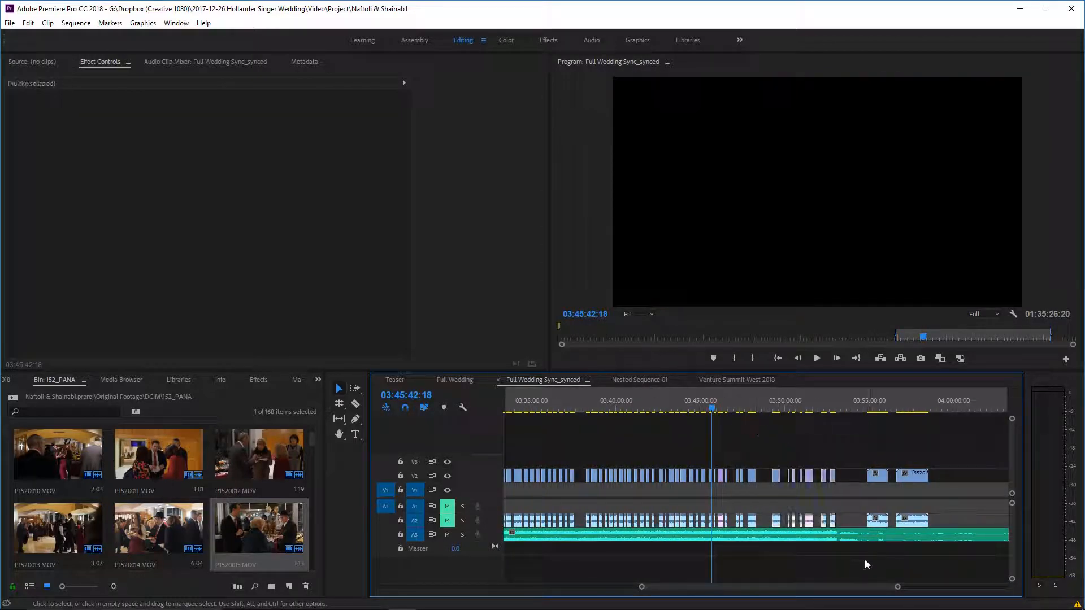
pyautogui.moveTo(898, 588); pyautogui.dragTo(843, 587)
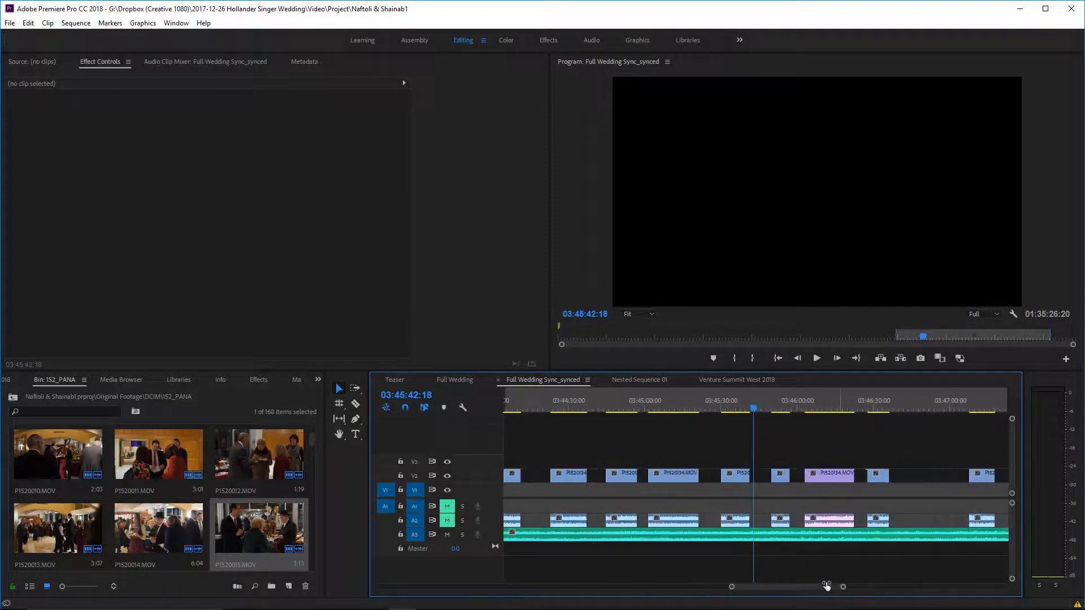
pyautogui.click(833, 408)
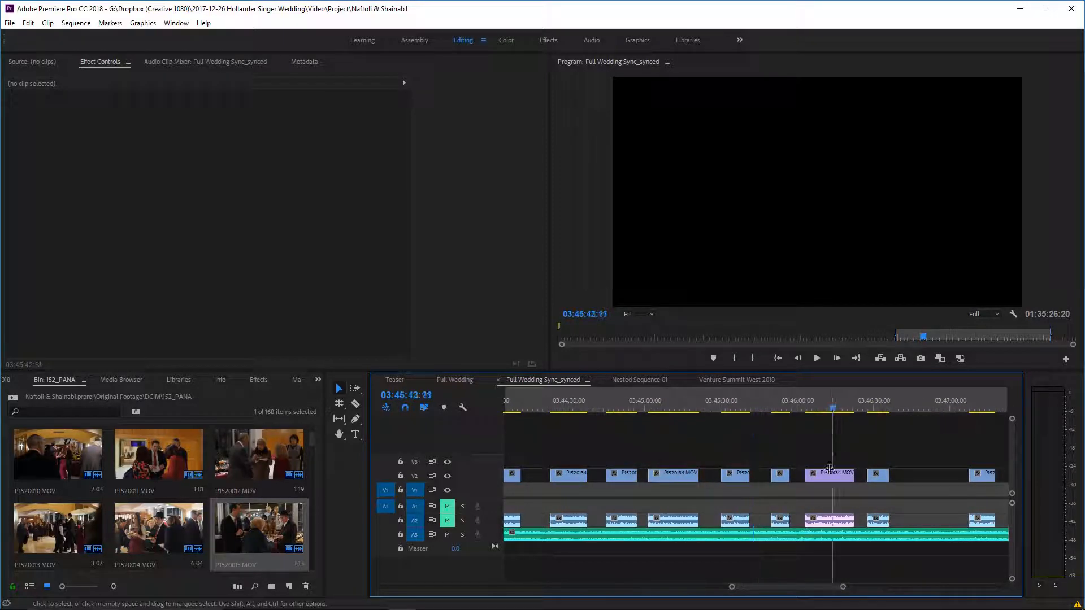
pyautogui.click(830, 481)
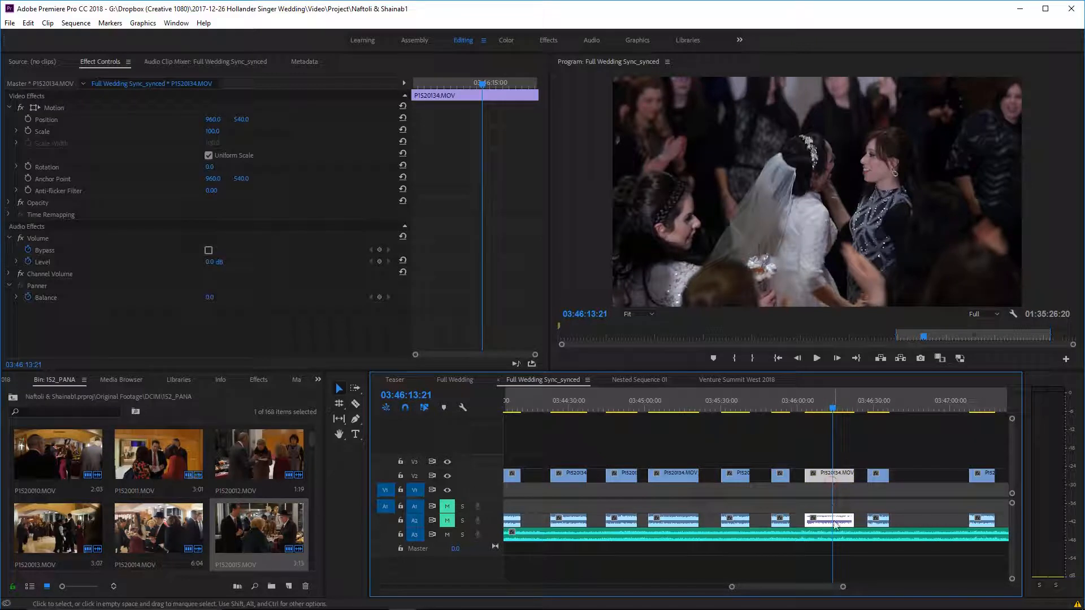
pyautogui.click(829, 432)
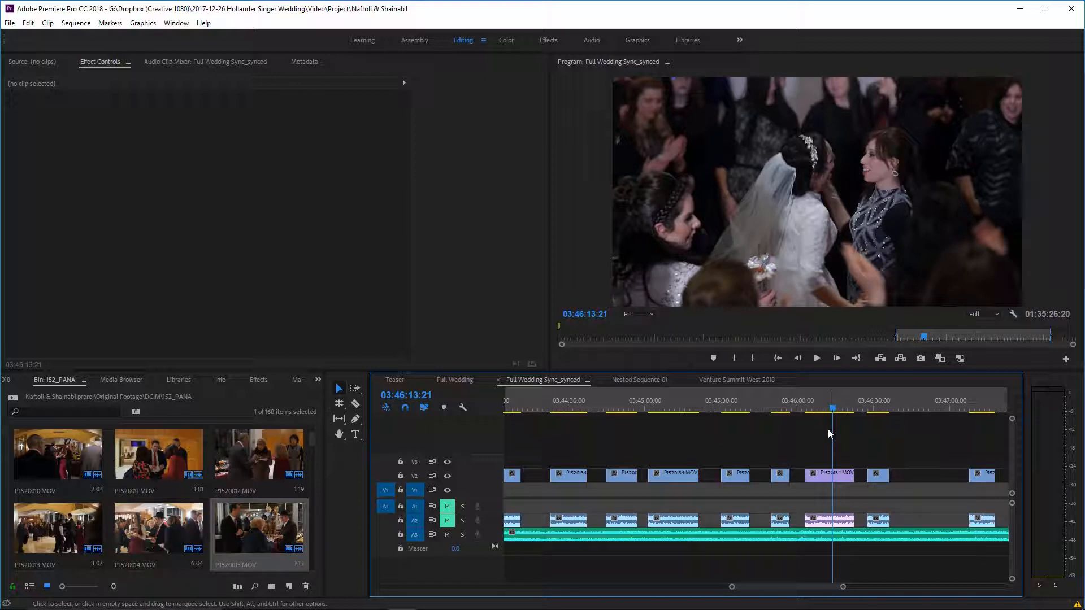
pyautogui.click(806, 405)
pyautogui.click(807, 405)
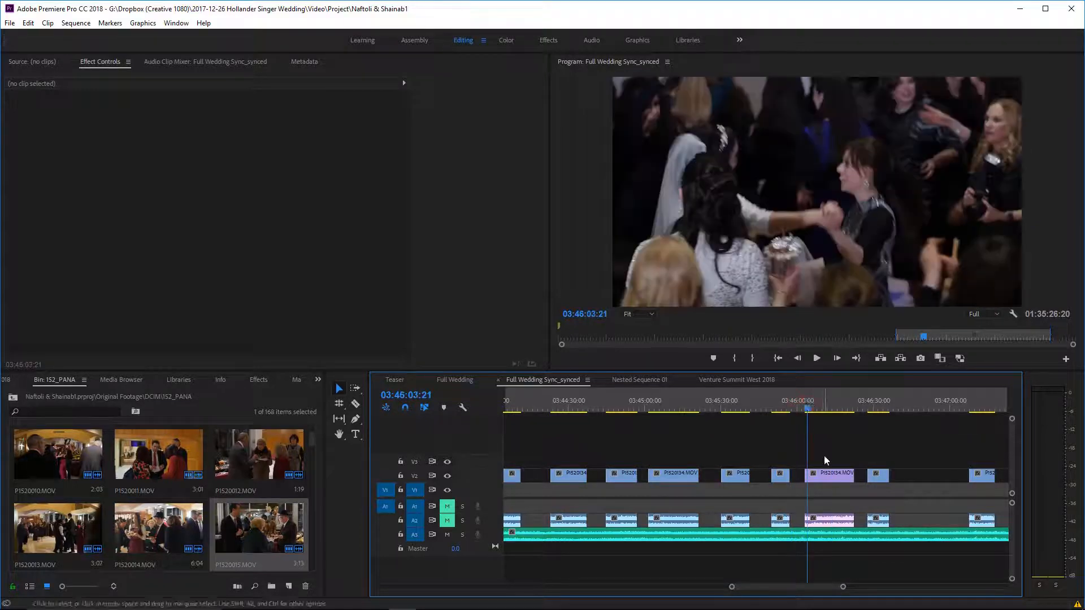
pyautogui.click(791, 403)
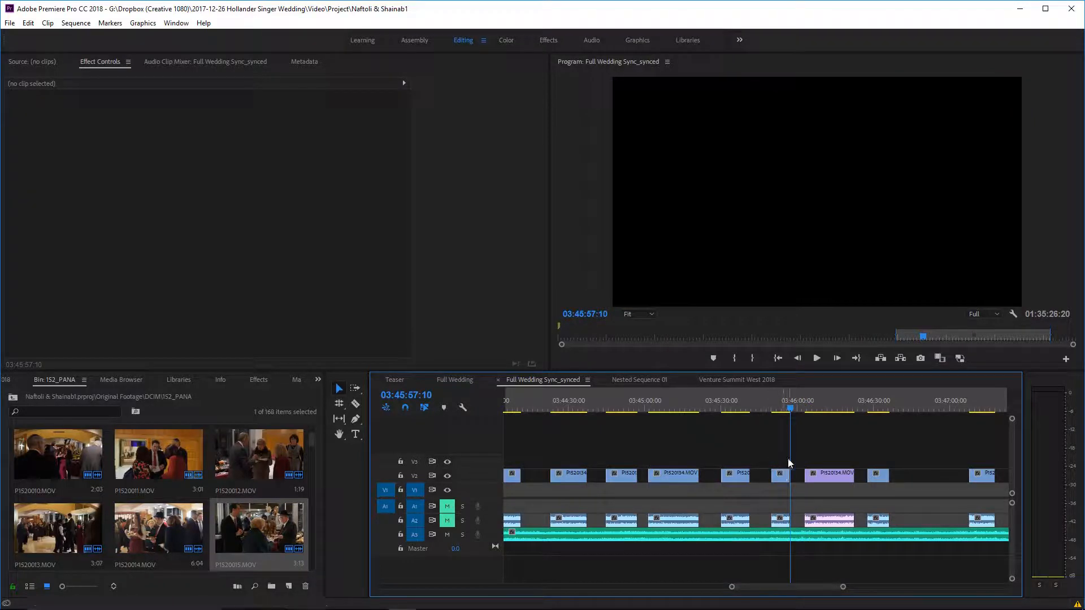
# Try the violet bride clip on V3 over the clips near 03:45:15 and play it against the audio.
pyautogui.click(823, 473)
pyautogui.moveTo(823, 474); pyautogui.dragTo(679, 403)
pyautogui.click(680, 399)
pyautogui.press('space')
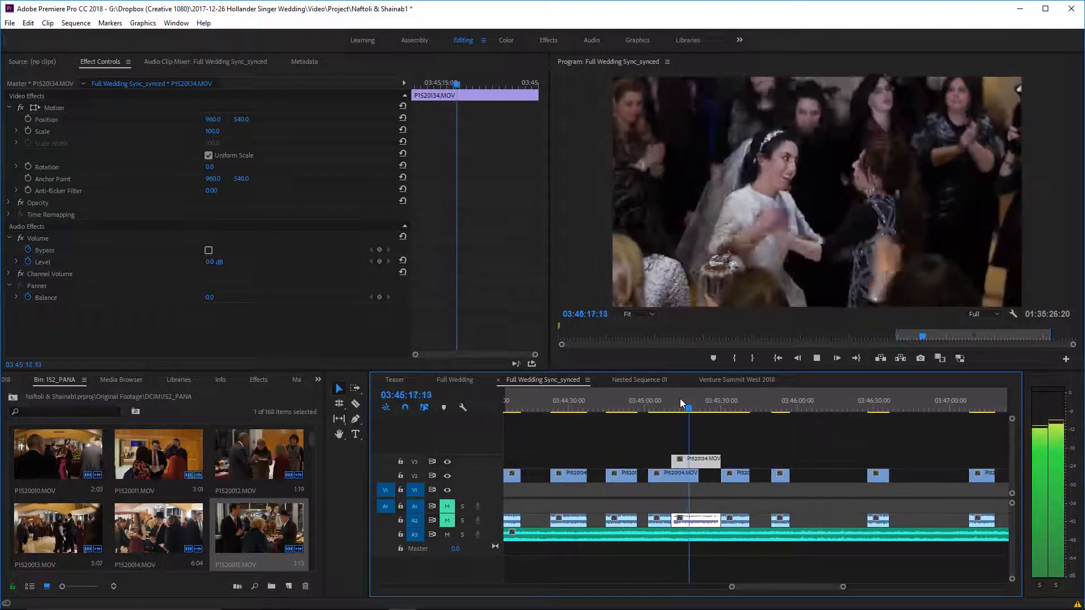
pyautogui.press('space')
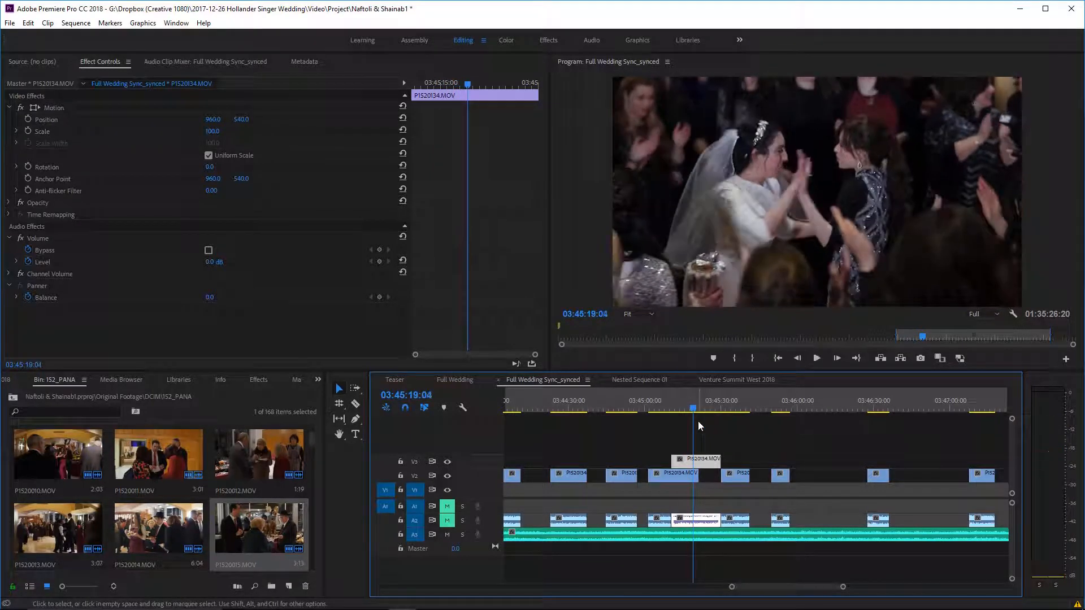
pyautogui.hotkey('ctrl', 'z')
# Play part of the violet bride clip and the preceding men's clip through the gap up to 03:46:02:01.
pyautogui.click(810, 409)
pyautogui.press('space')
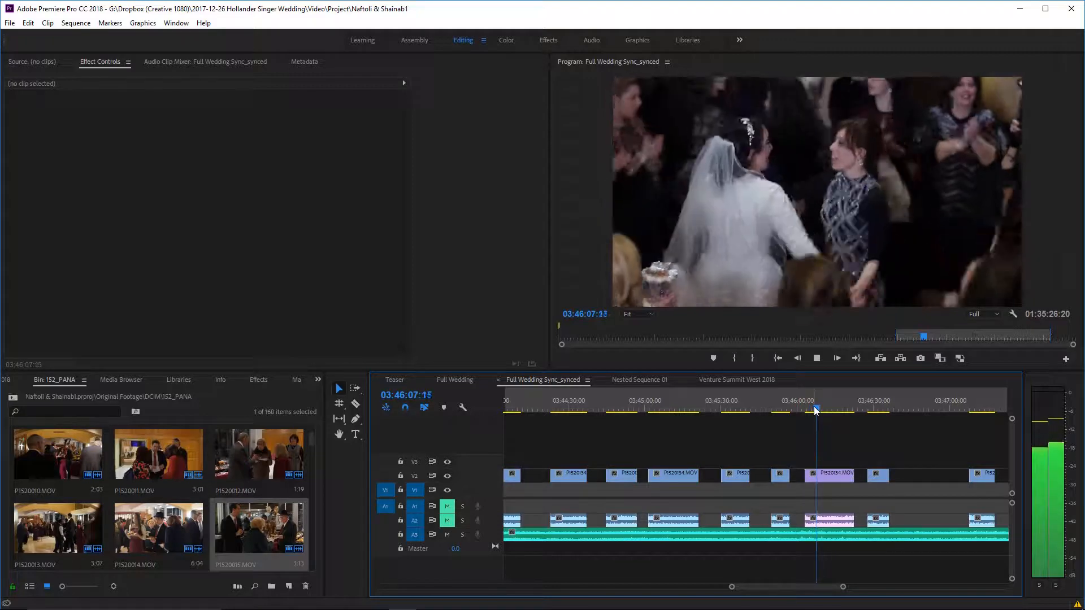
pyautogui.press('space')
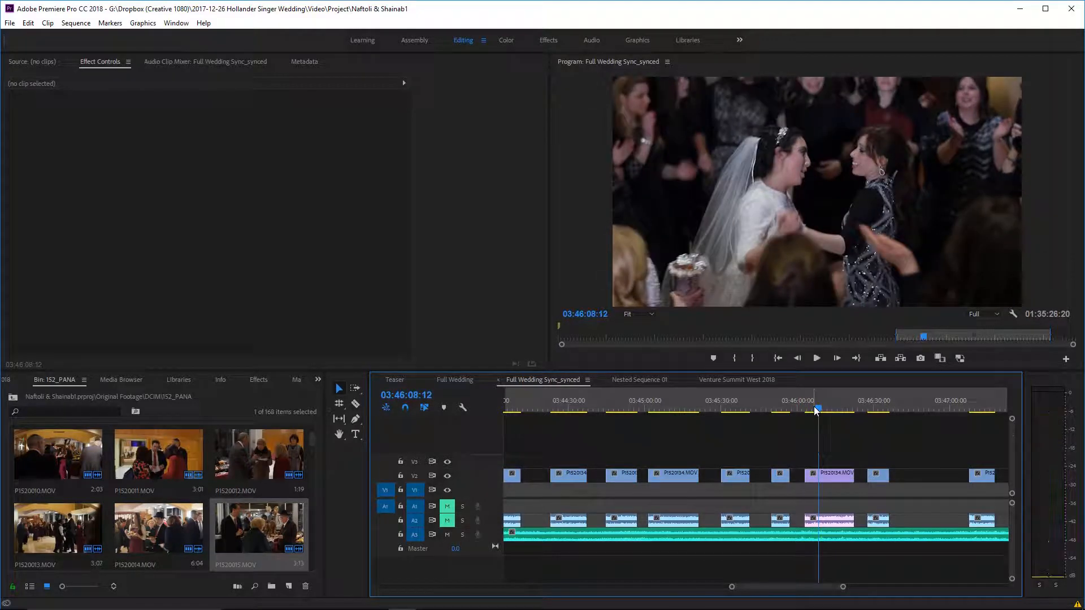
pyautogui.moveTo(795, 411); pyautogui.dragTo(772, 411)
pyautogui.press('space')
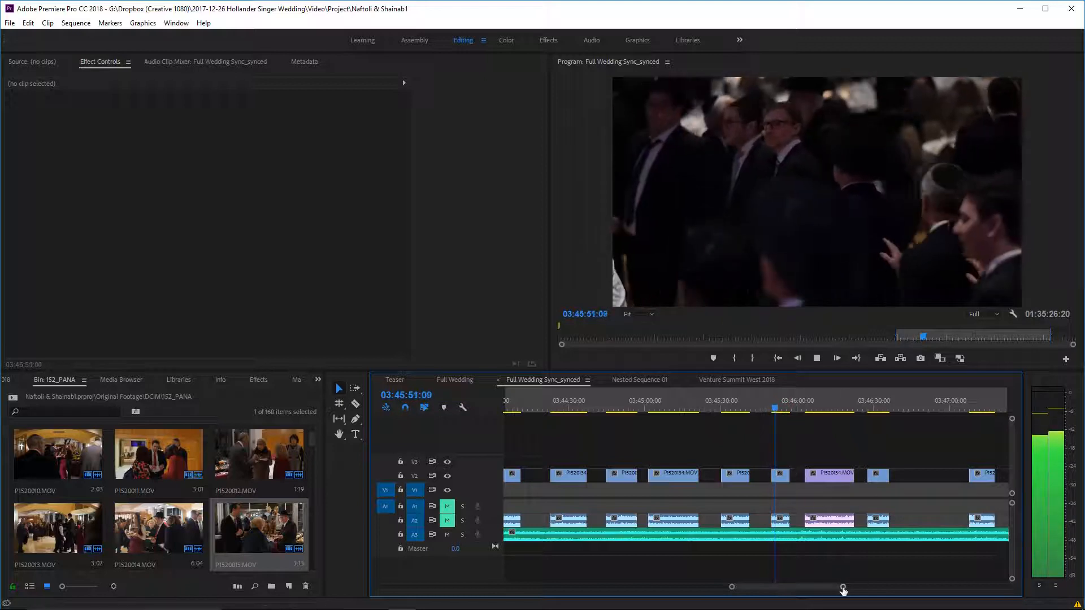
pyautogui.moveTo(843, 587); pyautogui.dragTo(830, 589)
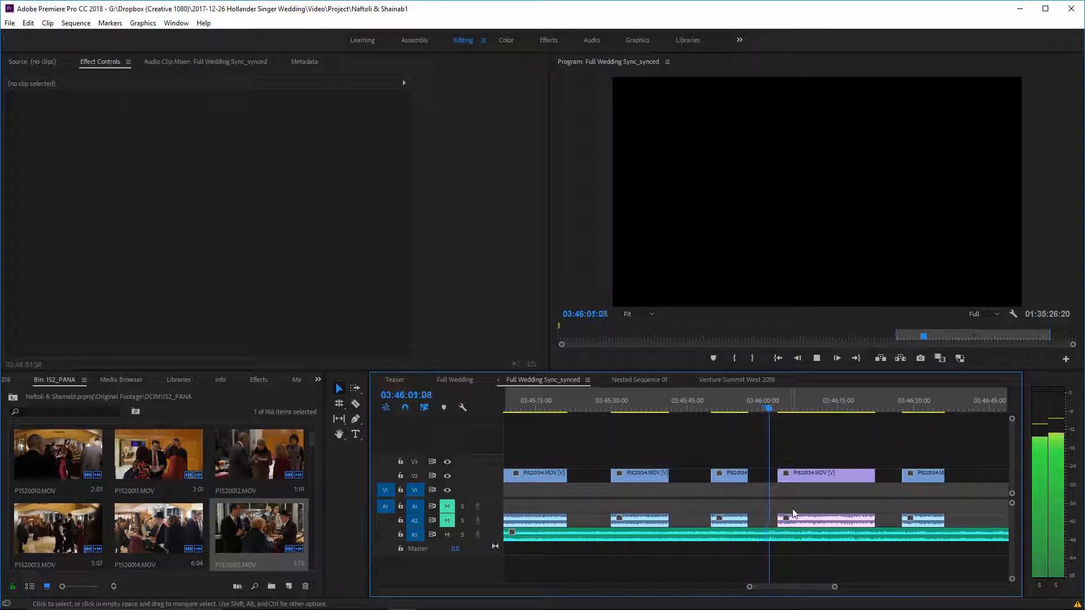
pyautogui.press('space')
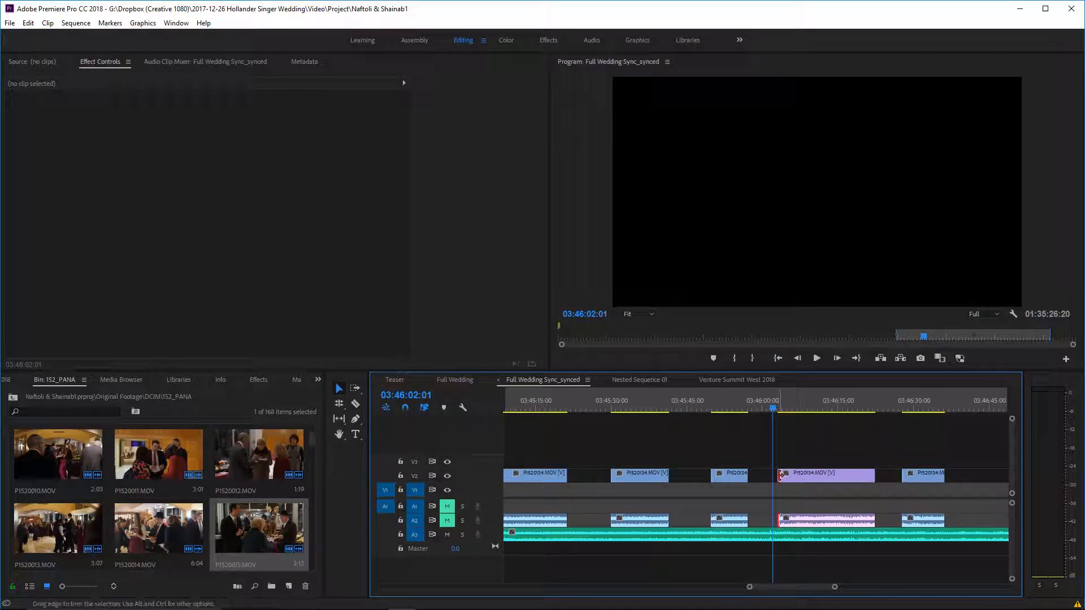
# Extend the violet bride clip's start to 03:46:02:01, with the men's clip moved up against it, and play the transition.
pyautogui.moveTo(779, 474)
pyautogui.mouseDown()
pyautogui.moveTo(751, 476)
pyautogui.moveTo(768, 476)
pyautogui.mouseUp()
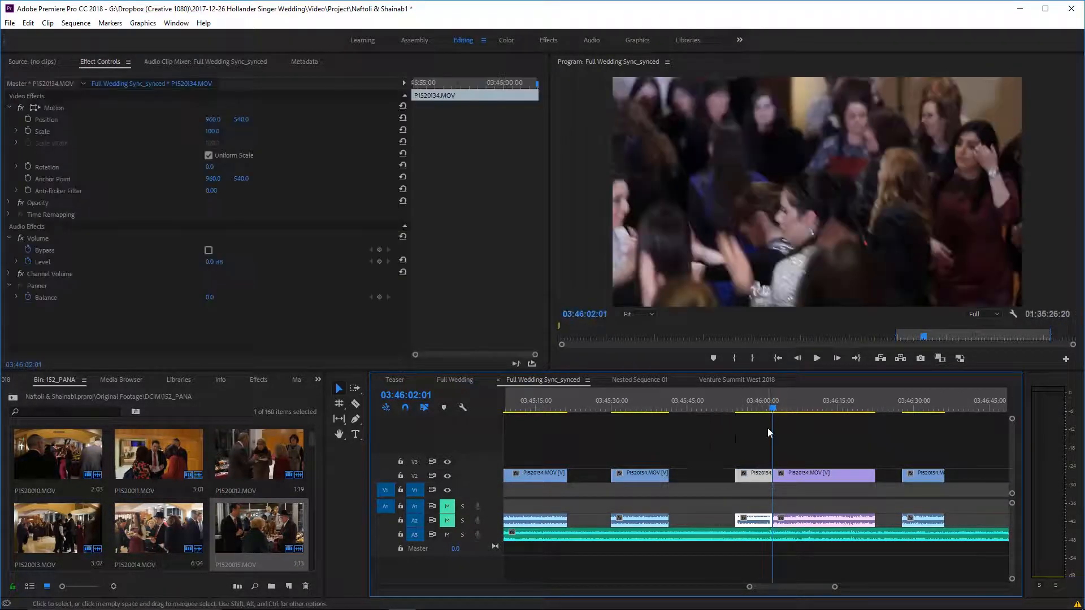
pyautogui.click(761, 405)
pyautogui.press('space')
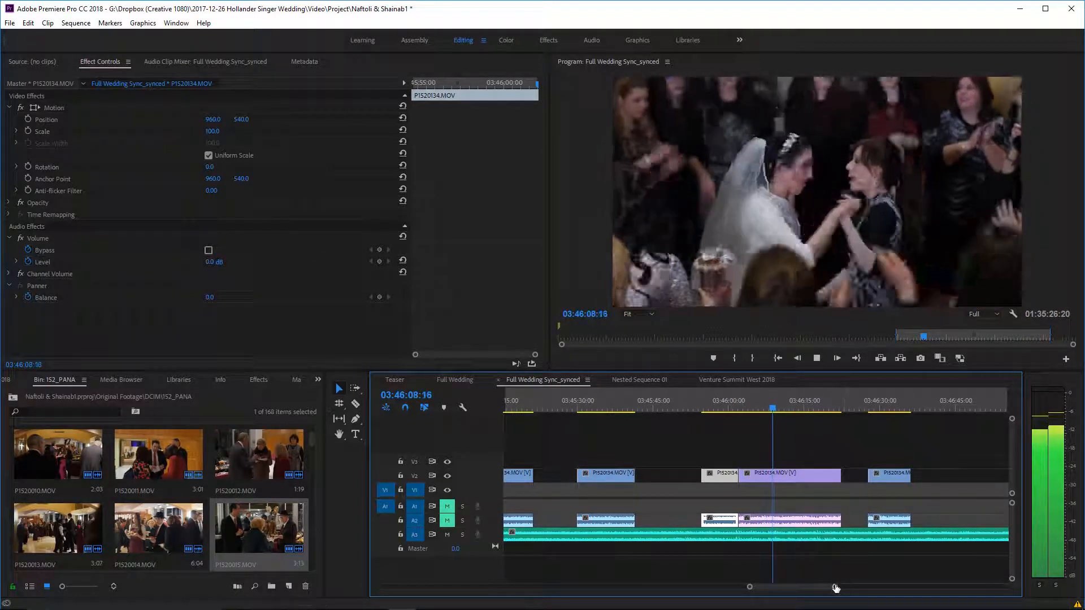
pyautogui.moveTo(835, 588); pyautogui.dragTo(842, 587)
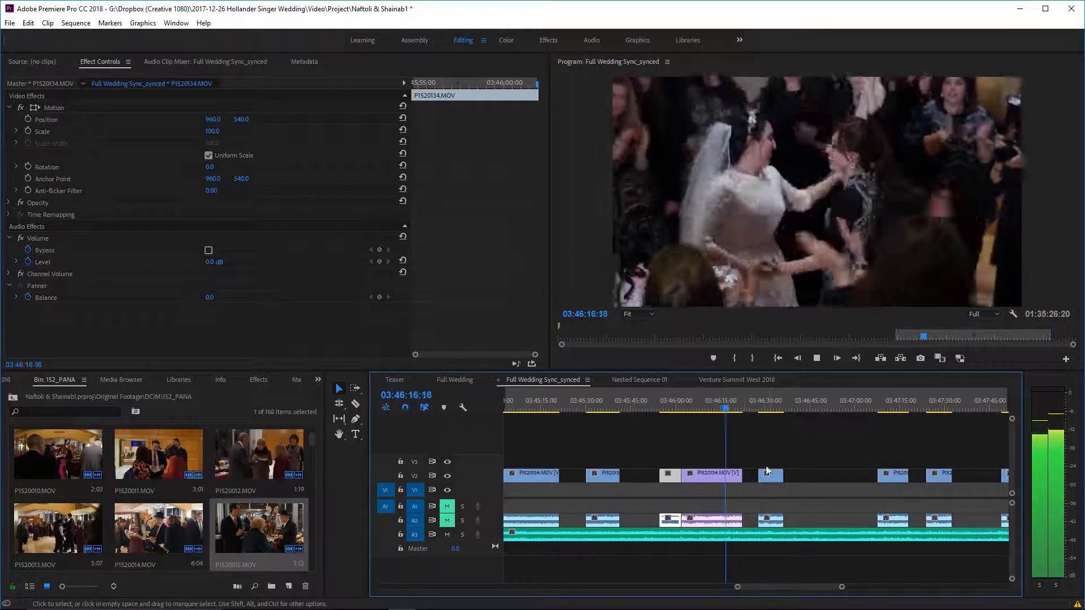
# Stop playback at 03:46:17:00 and split the violet bride clip there.
pyautogui.press('space')
pyautogui.press('c')
pyautogui.click(729, 475)
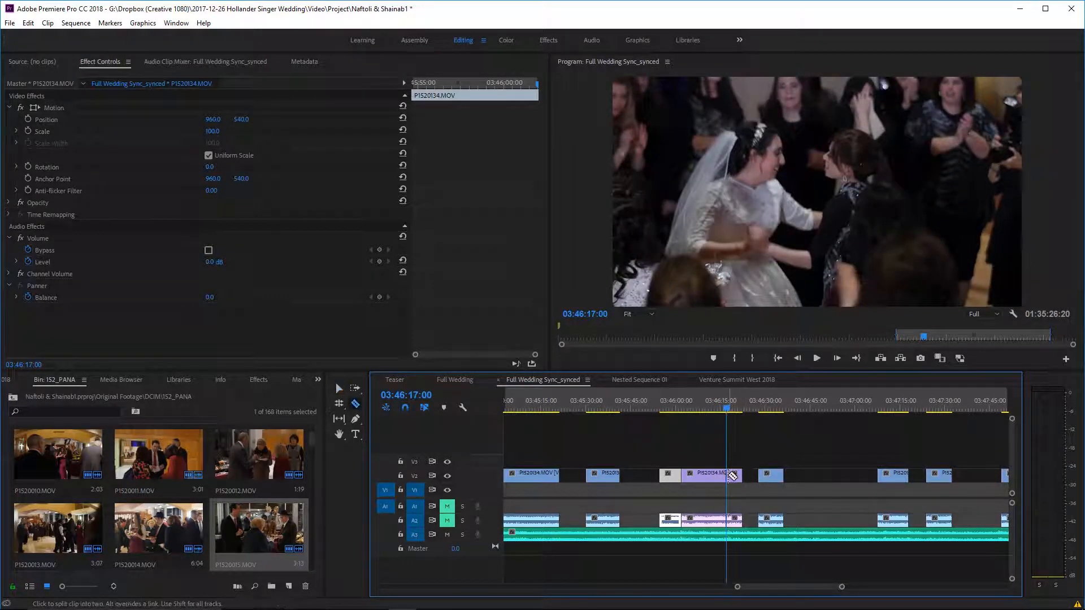
# Move the split-off bride remainder to about 03:46:39, place the following men's clip at 03:46:17:00, and play the cut.
pyautogui.click(761, 404)
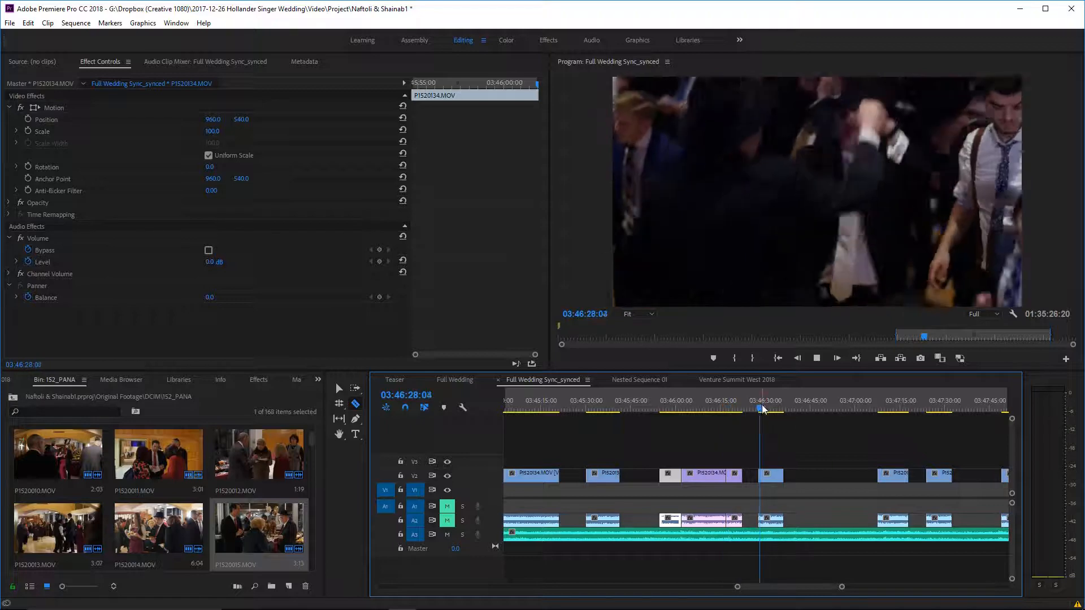
pyautogui.click(892, 404)
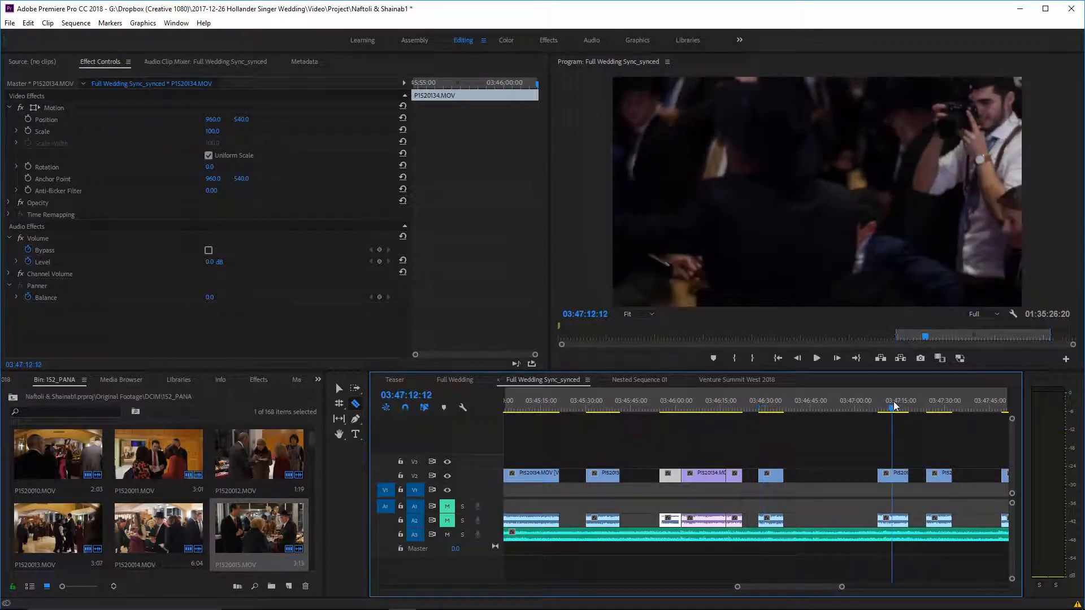
pyautogui.click(771, 405)
pyautogui.click(895, 405)
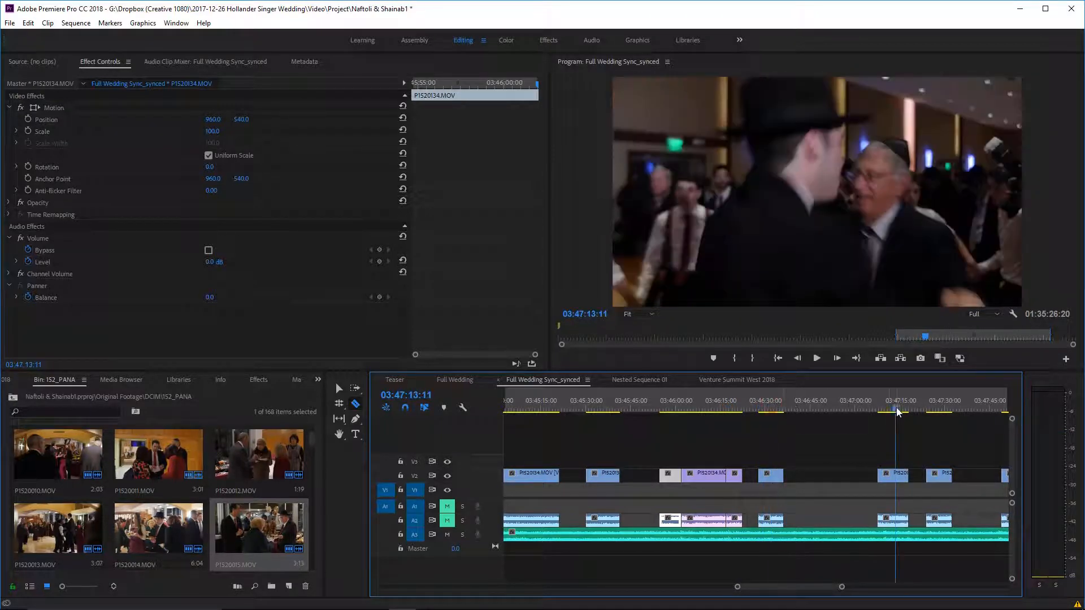
pyautogui.press('v')
pyautogui.moveTo(734, 482)
pyautogui.mouseDown()
pyautogui.moveTo(802, 479)
pyautogui.moveTo(743, 476)
pyautogui.mouseUp()
pyautogui.click(725, 405)
pyautogui.press('space')
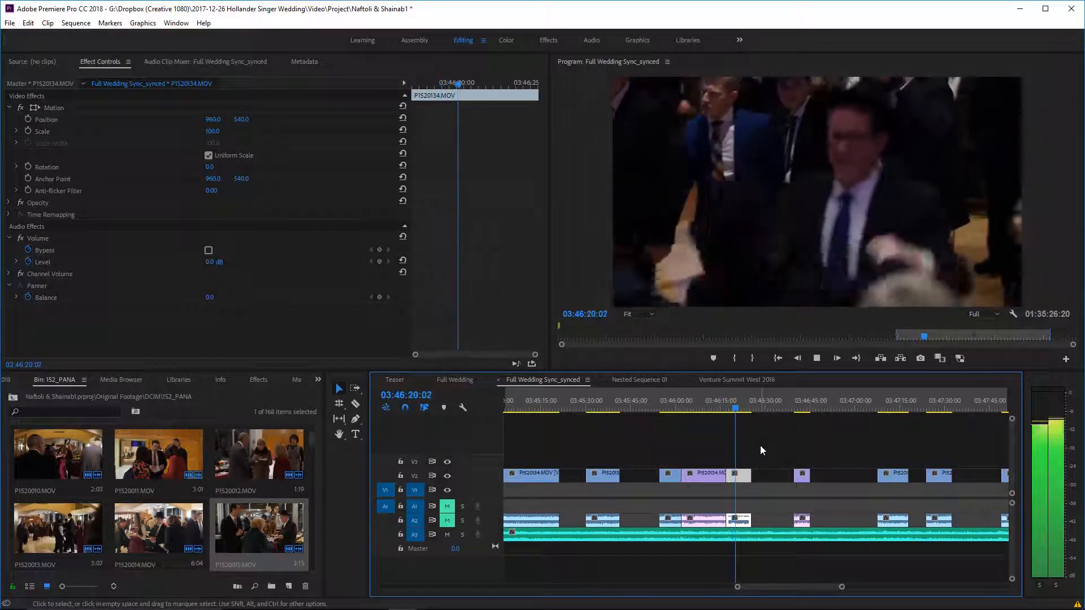
# Butt the split-off violet bride clip and the following men's clip against the preceding clips, then trim the men's clip's end to about 03:46:39.
pyautogui.moveTo(798, 478); pyautogui.dragTo(761, 478)
pyautogui.scroll(-1, 877, 473)
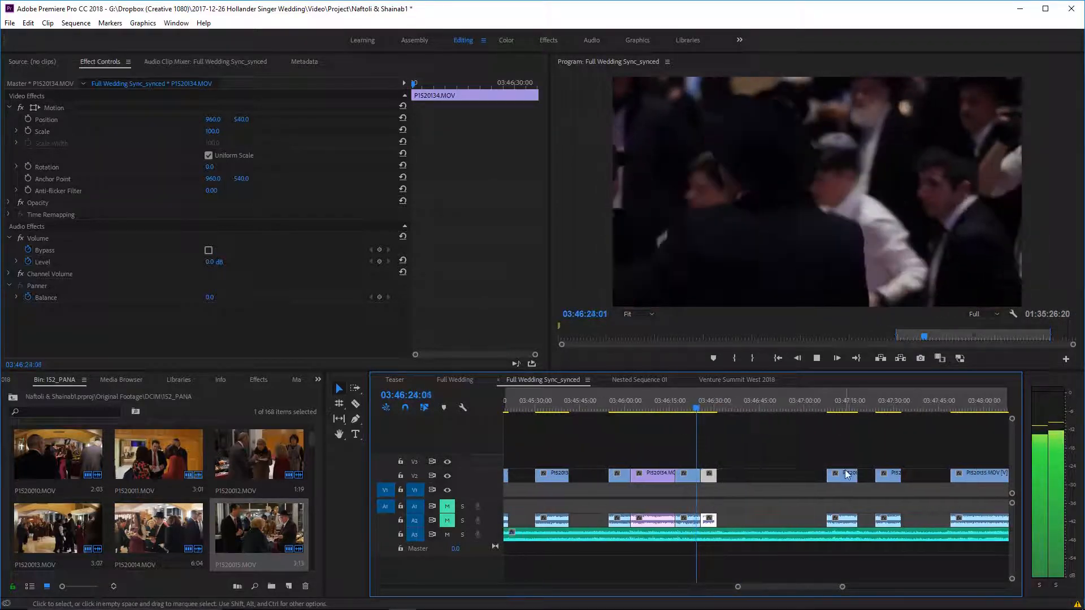
pyautogui.moveTo(842, 474); pyautogui.dragTo(741, 473)
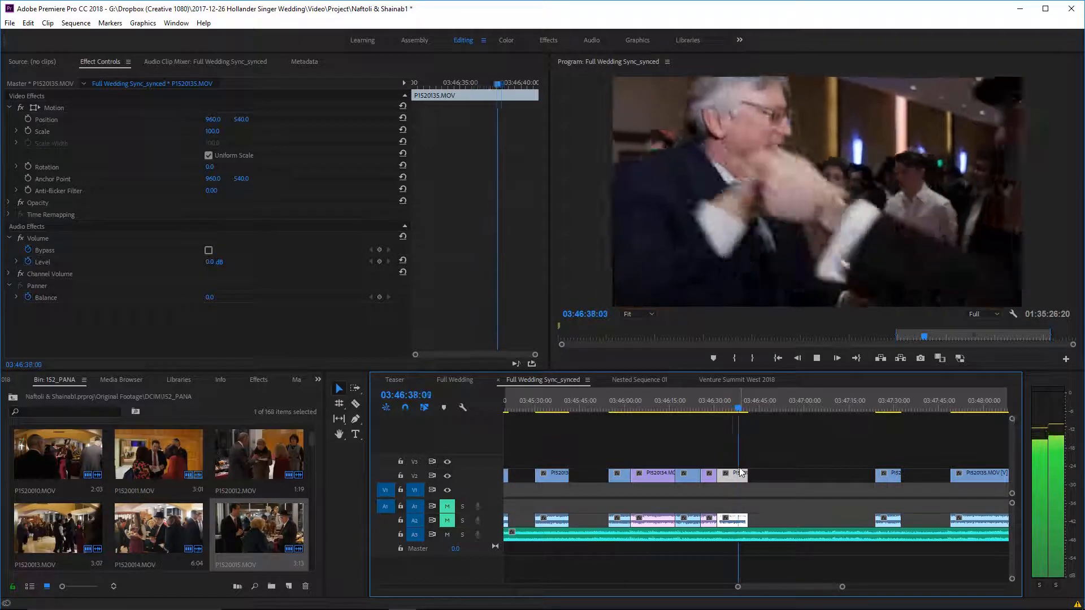
pyautogui.moveTo(751, 477); pyautogui.dragTo(745, 476)
# Play parts of the men's clip near 03:47:25 and the bride clip near 03:47:51.
pyautogui.click(882, 408)
pyautogui.press('space')
pyautogui.scroll(-4, 856, 464)
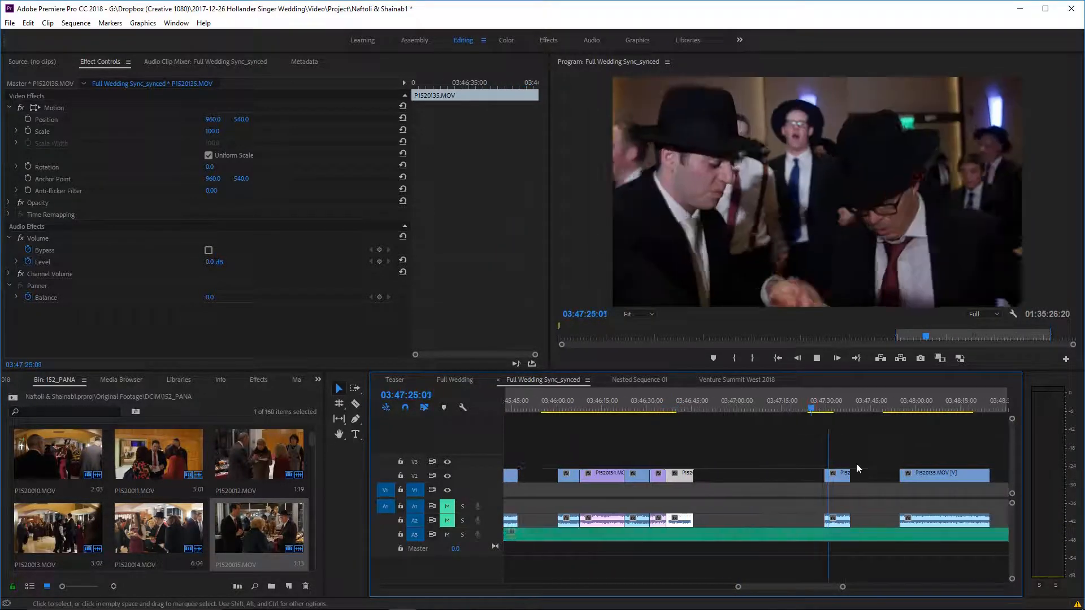
pyautogui.click(889, 409)
pyautogui.press('space')
pyautogui.scroll(-4, 879, 431)
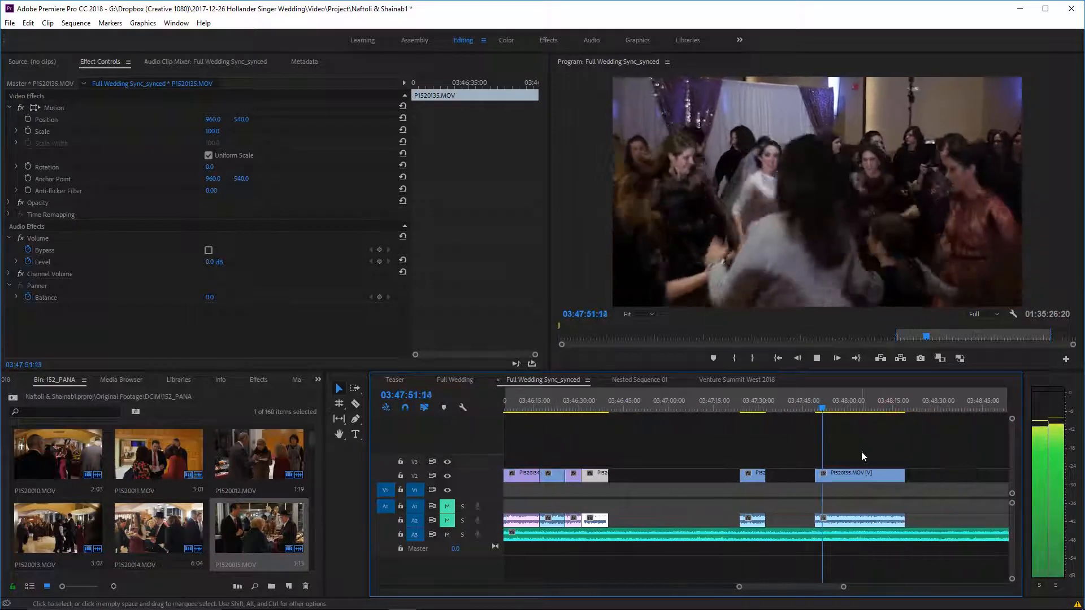
pyautogui.moveTo(844, 587); pyautogui.dragTo(859, 587)
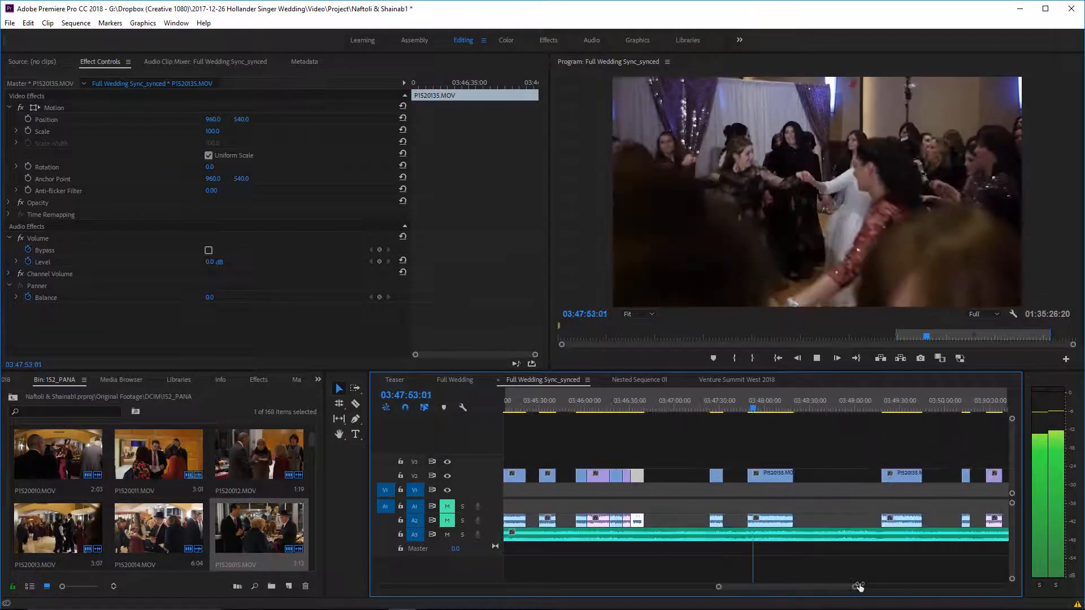
# Compare the bride clips near 03:47:57 and 03:49:25 with the men's clip near 03:47:27.
pyautogui.click(712, 407)
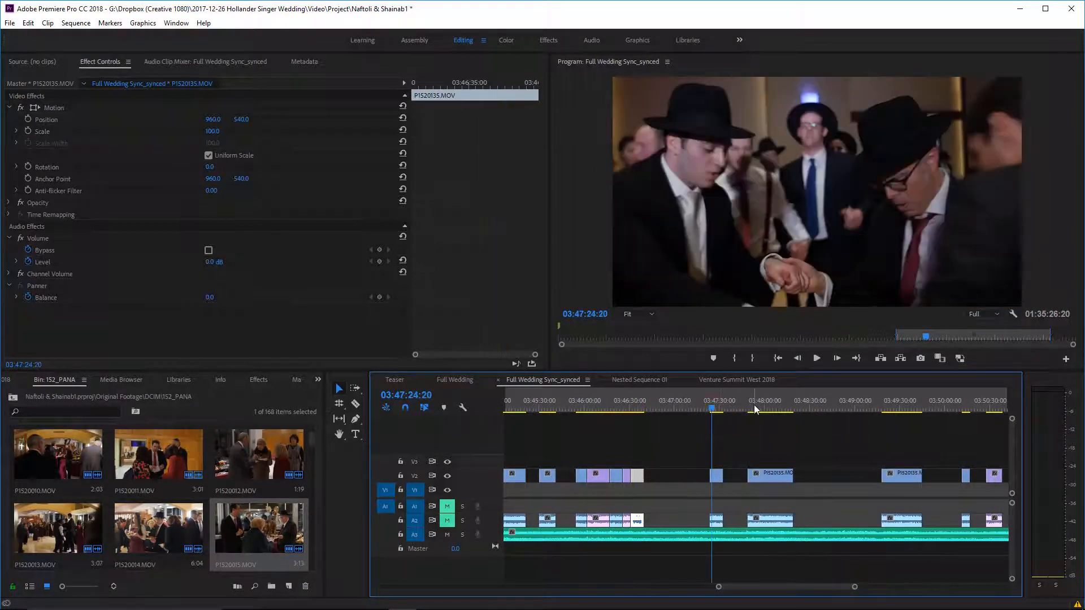
pyautogui.moveTo(755, 409); pyautogui.dragTo(770, 409)
pyautogui.click(894, 399)
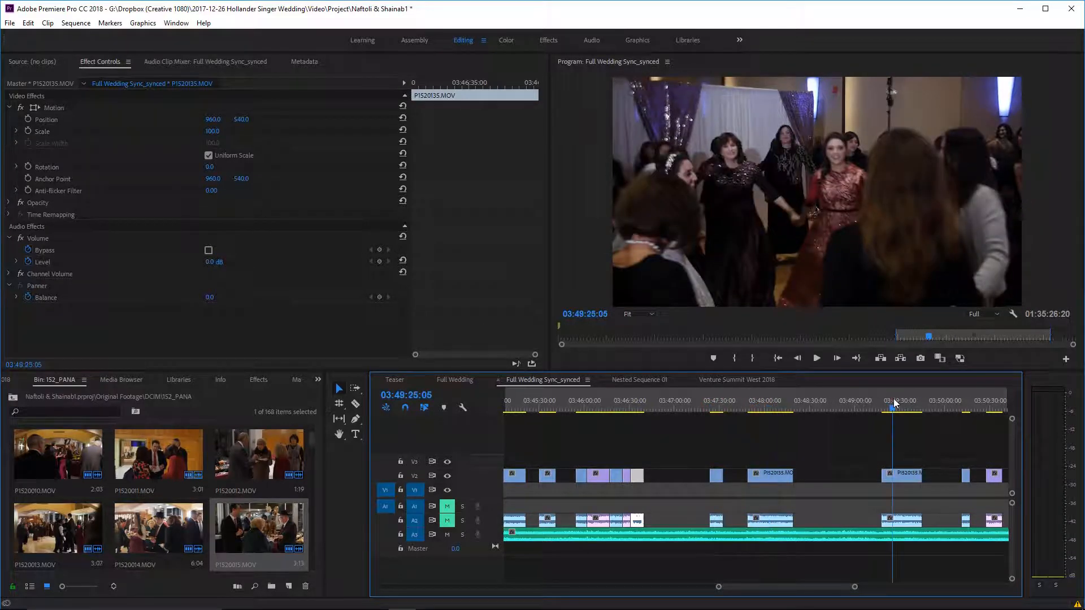
pyautogui.click(760, 402)
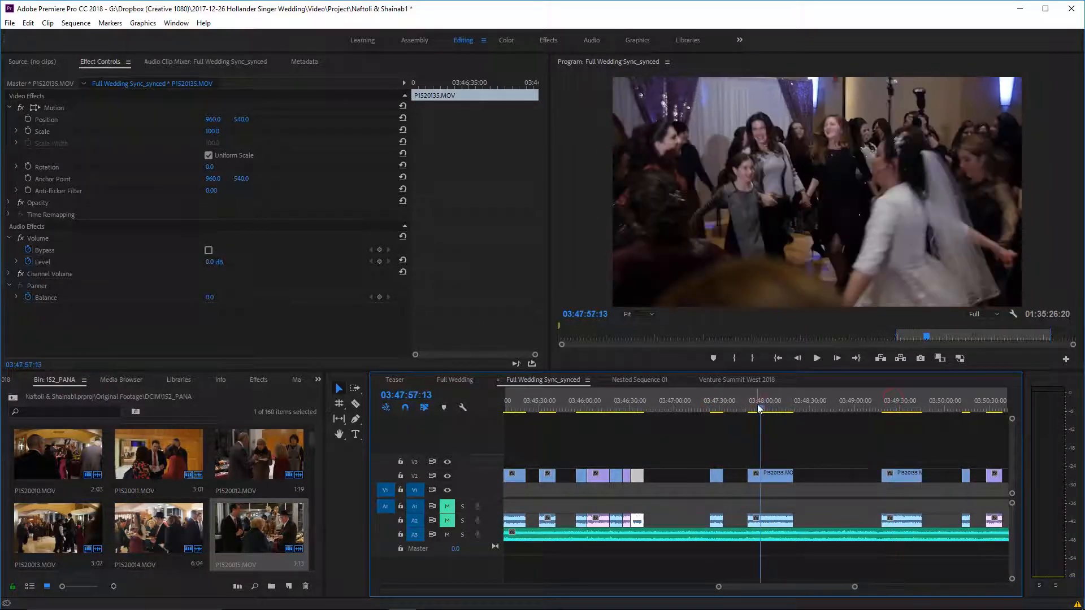
pyautogui.press('space')
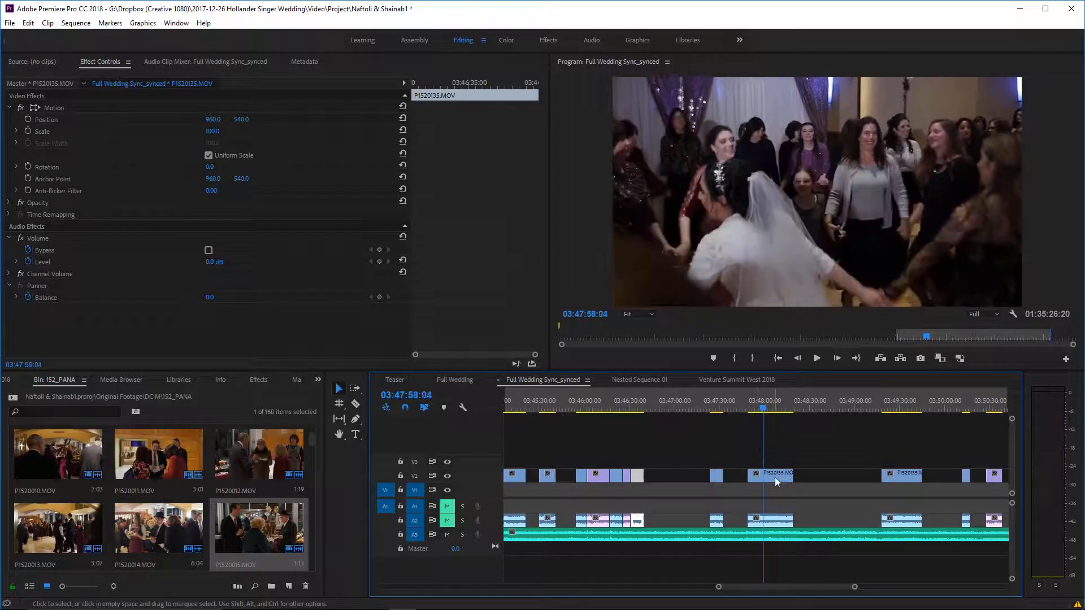
pyautogui.moveTo(773, 481); pyautogui.dragTo(783, 477)
pyautogui.click(716, 406)
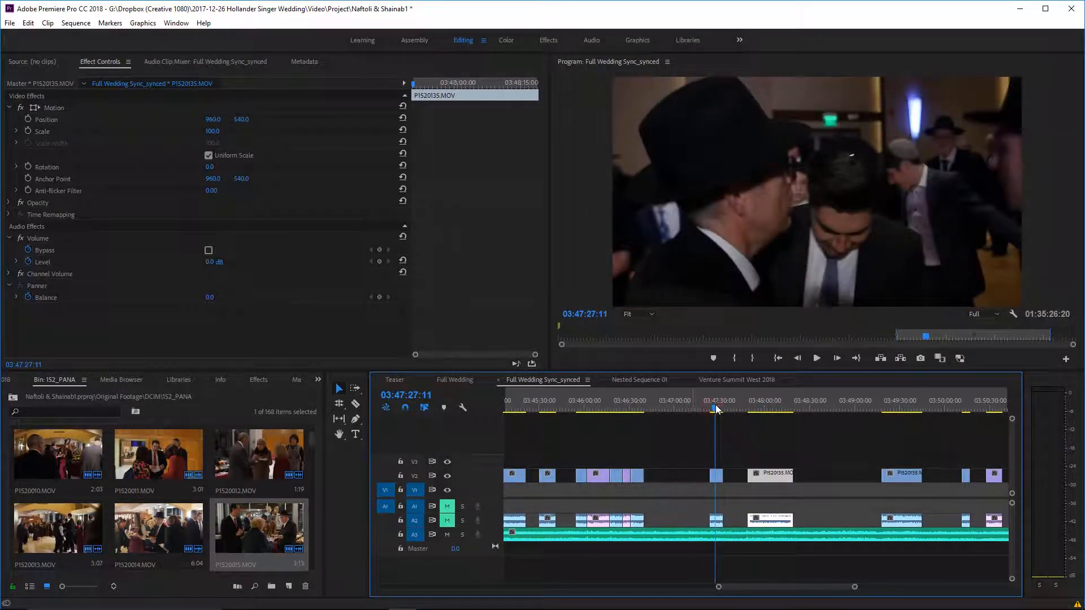
# Play the audio from 03:46:40:02, stop at 03:46:47:16 and split the continuous audio clip there.
pyautogui.click(647, 406)
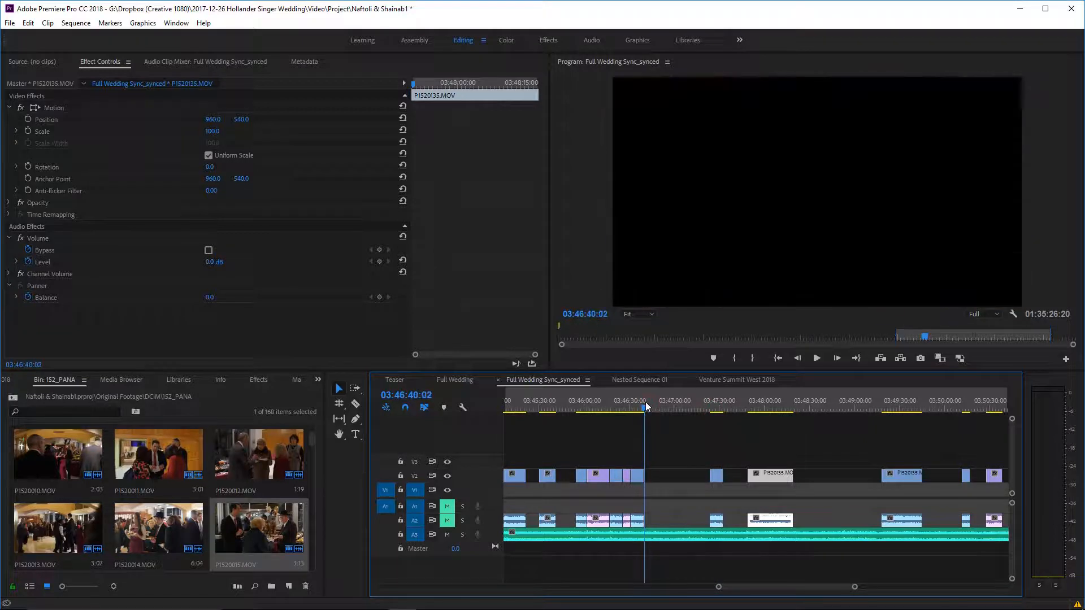
pyautogui.press('space')
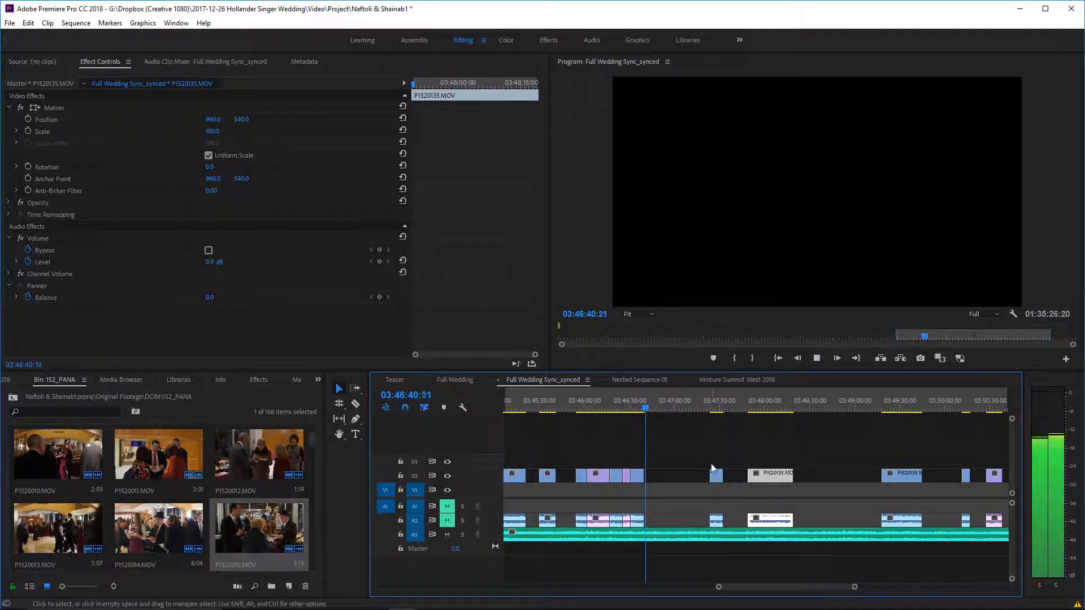
pyautogui.scroll(-2, 793, 476)
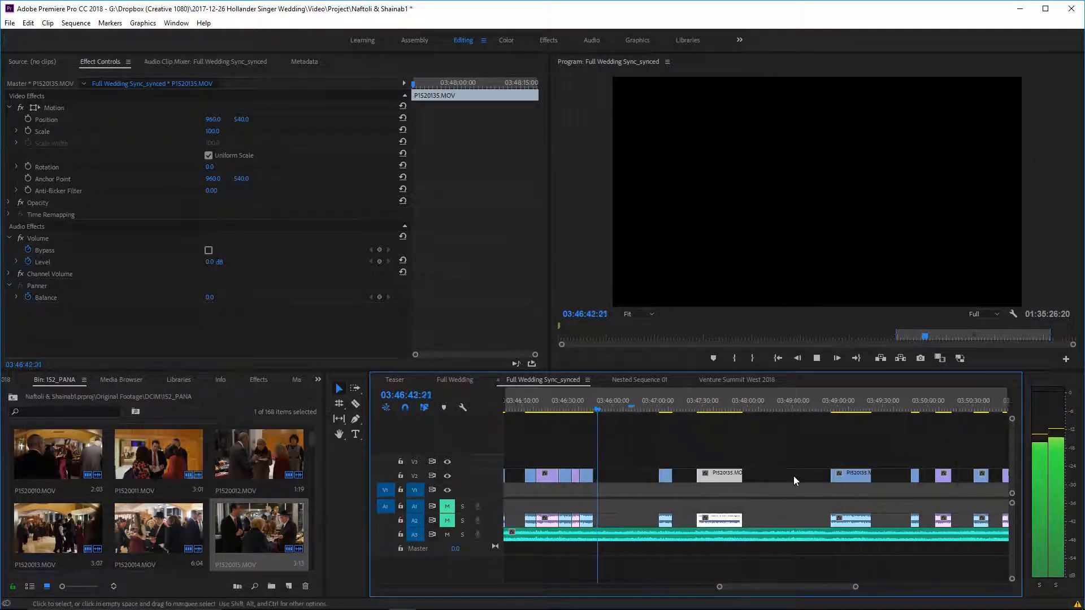
pyautogui.scroll(2, 793, 476)
pyautogui.click(779, 435)
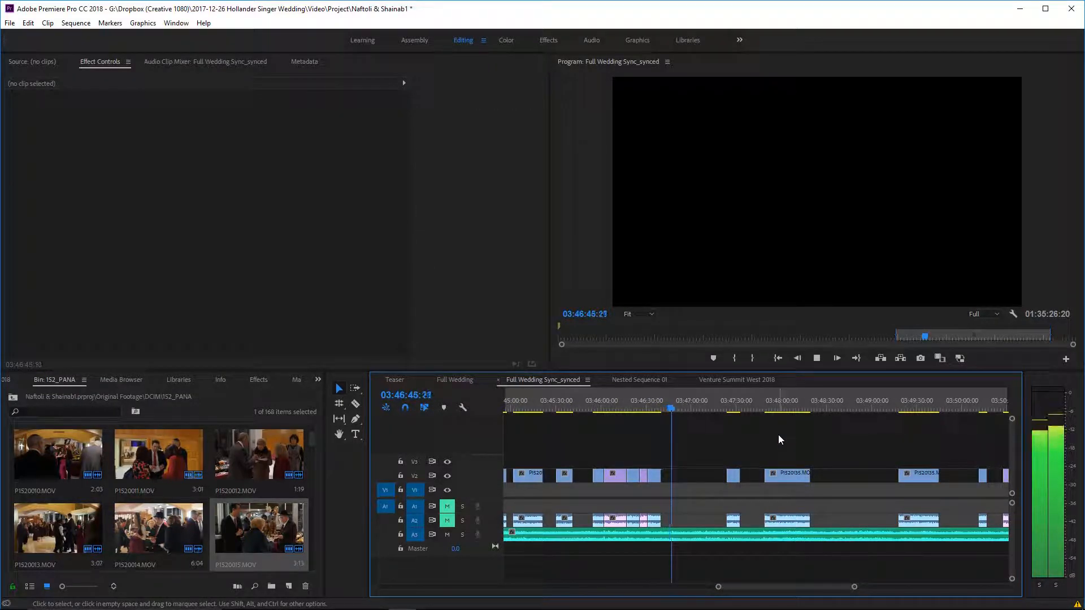
pyautogui.press('space')
pyautogui.press('c')
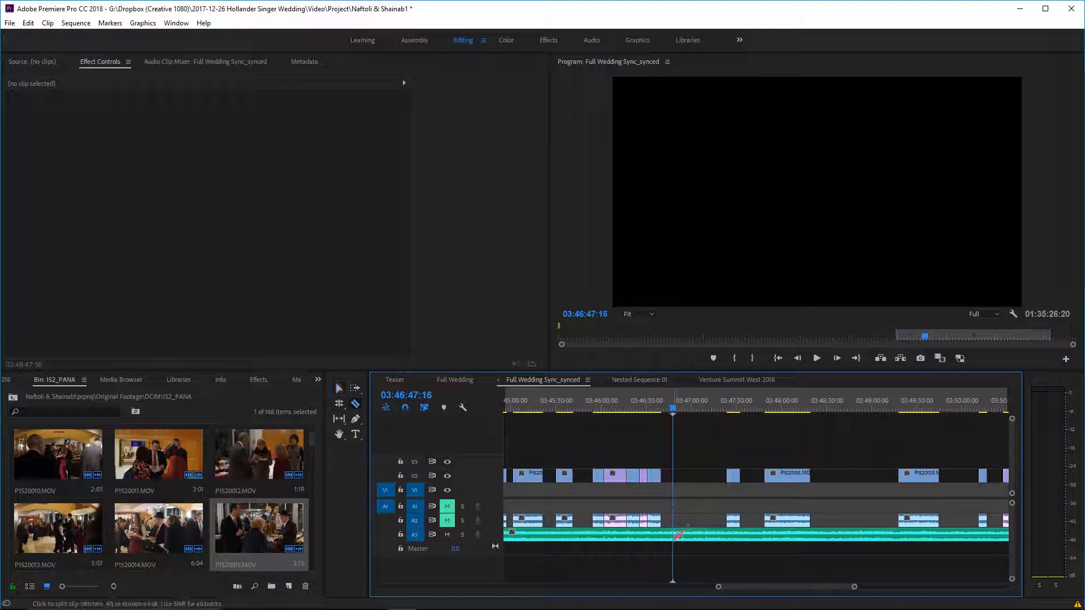
# Locate the next violet-labelled synced men's clip and play its opening at about 03:50:27.
pyautogui.scroll(-3, 675, 531)
pyautogui.scroll(1, 600, 499)
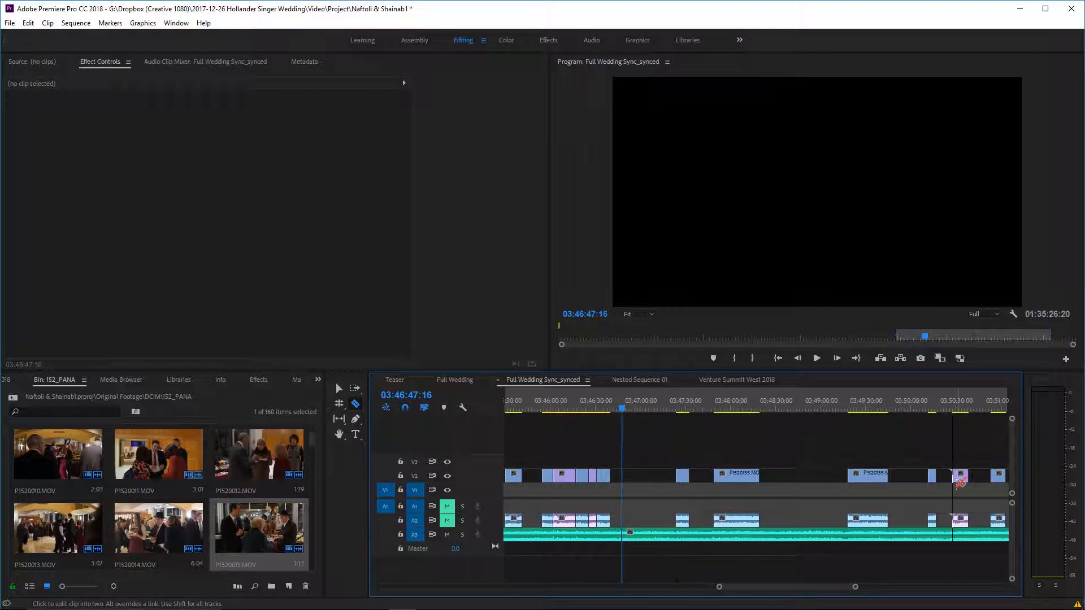
pyautogui.scroll(-3, 960, 483)
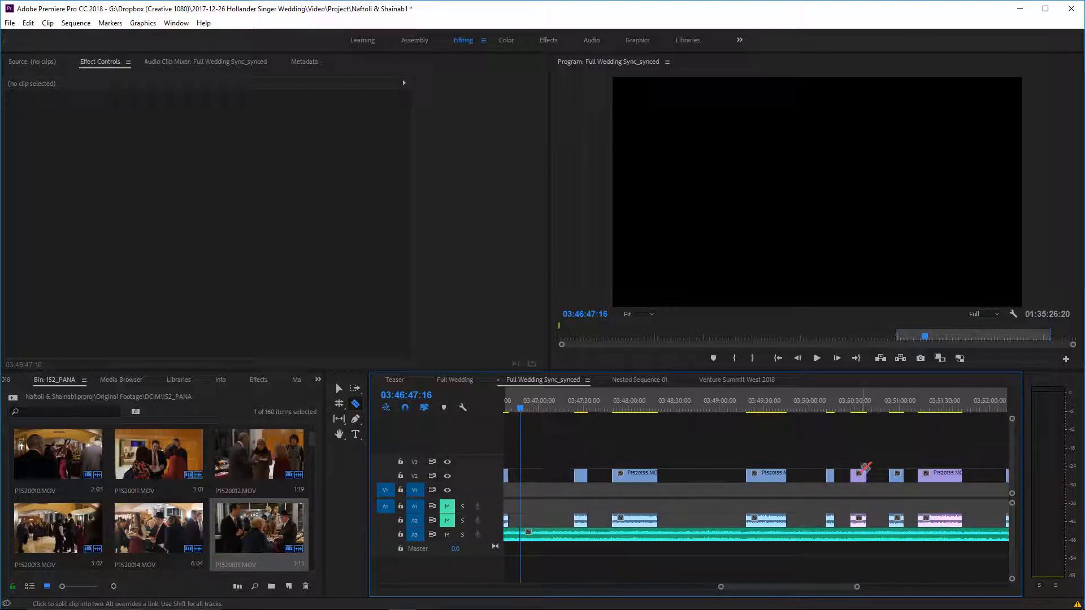
pyautogui.scroll(2, 729, 483)
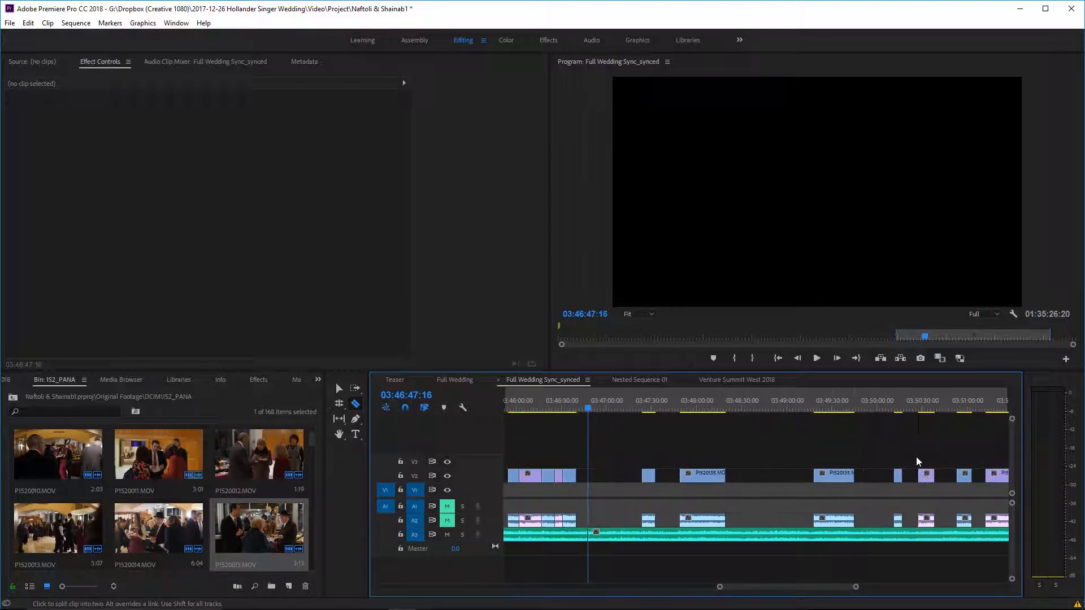
pyautogui.click(917, 408)
pyautogui.press('space')
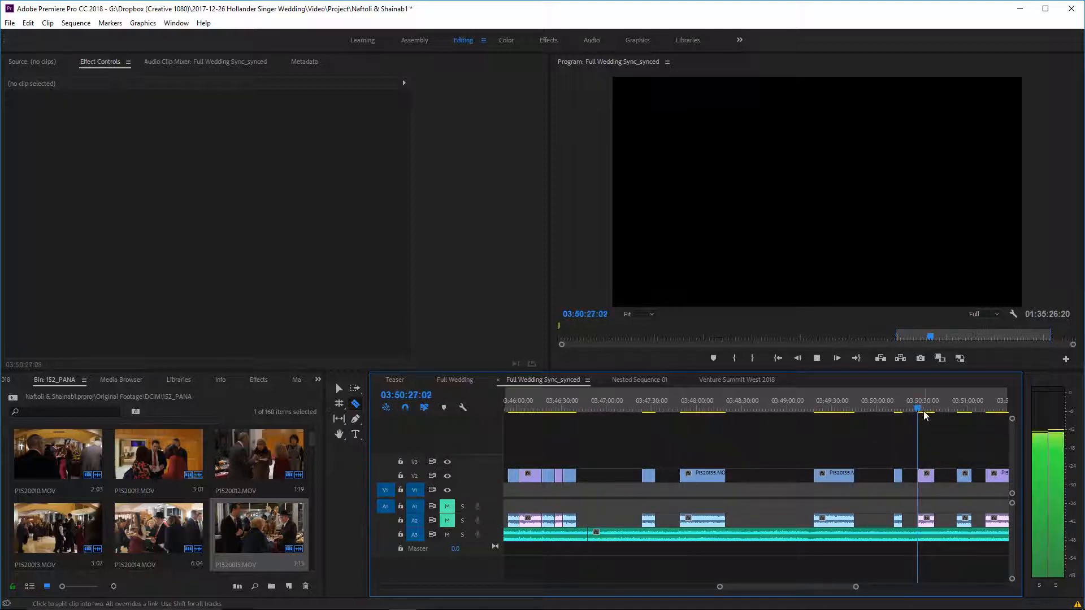
pyautogui.press('space')
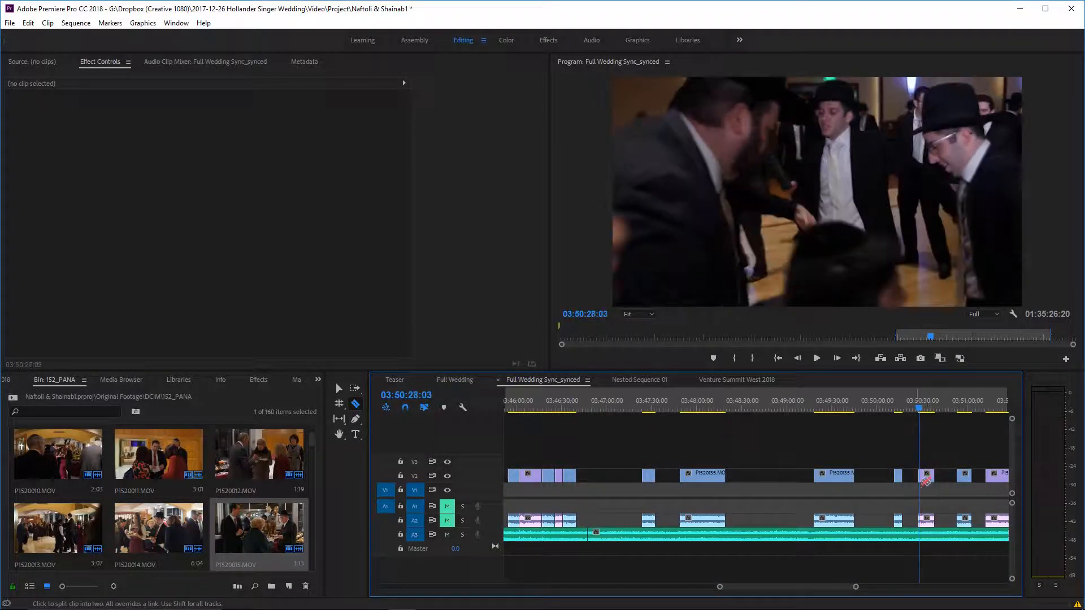
# Play from about 03:50:15, stop at 03:50:19:06 and add a timeline marker there.
pyautogui.click(902, 408)
pyautogui.press('space')
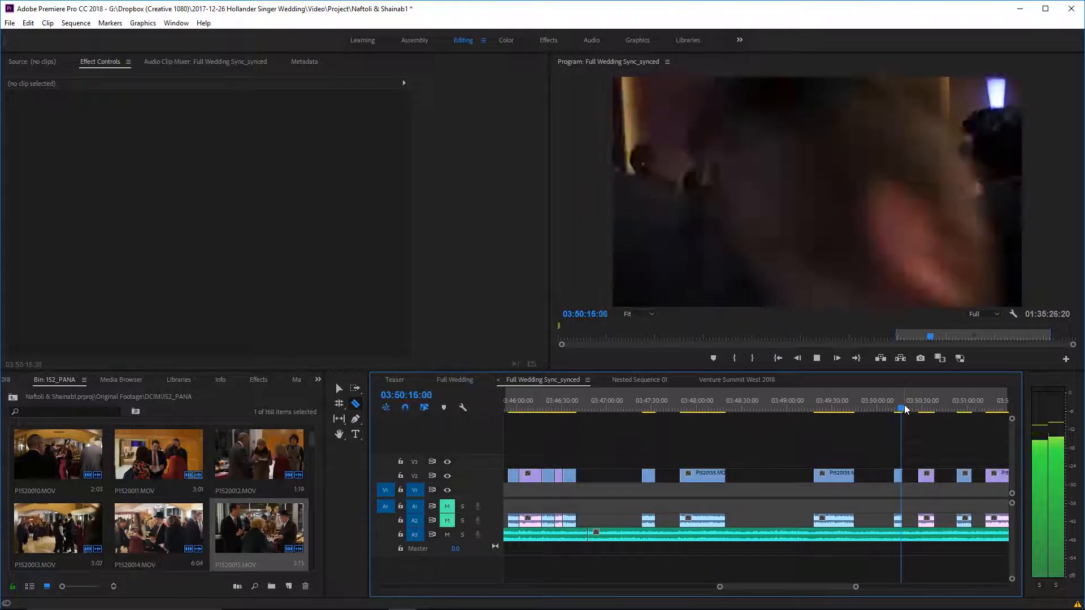
pyautogui.scroll(3, 932, 473)
pyautogui.scroll(-5, 930, 474)
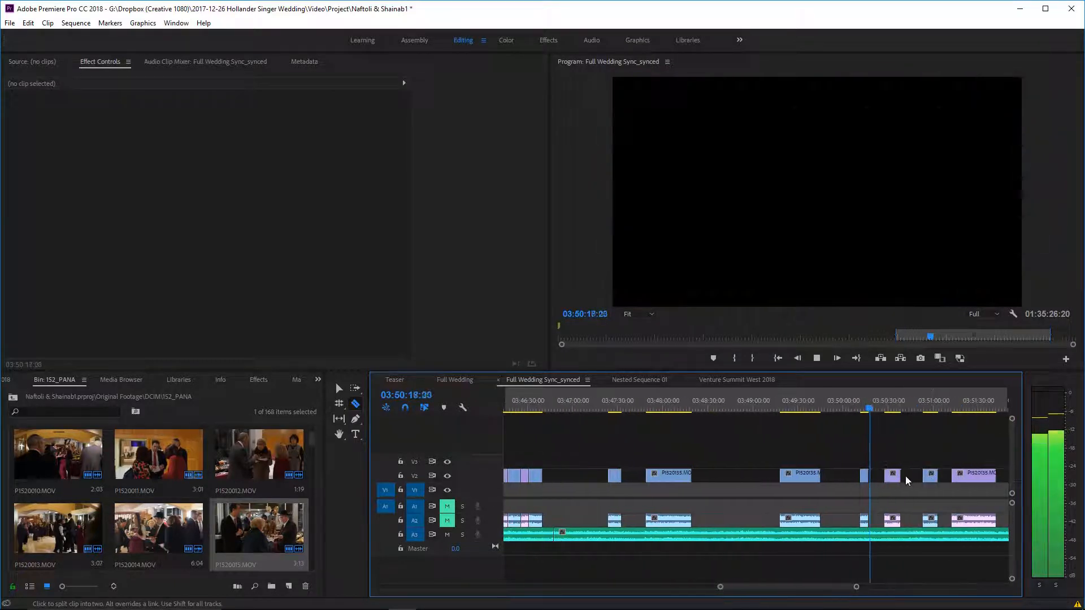
pyautogui.press('space')
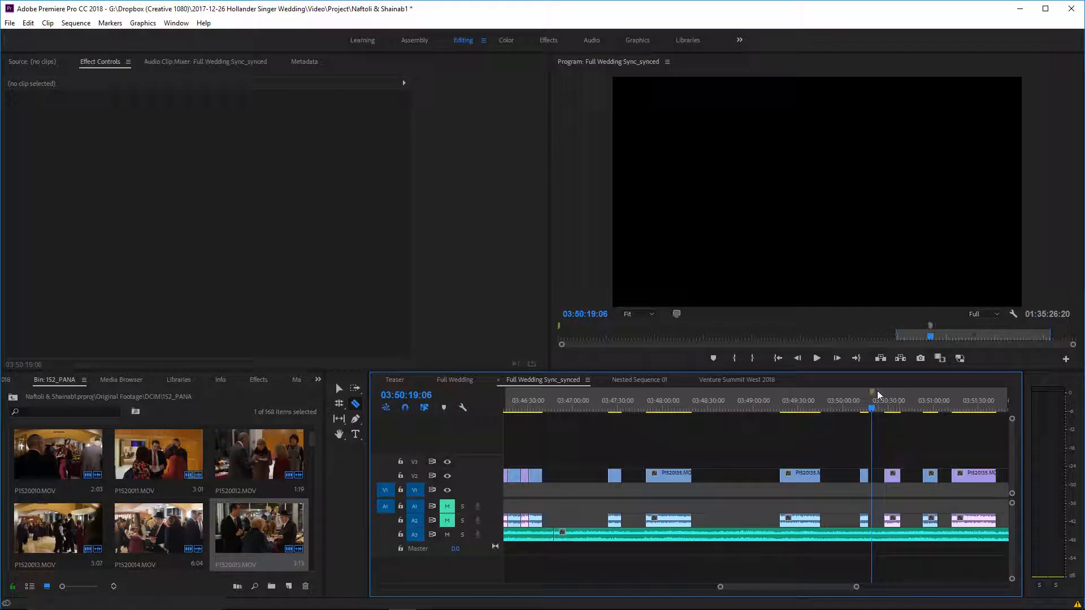
# Listen to the audio from 03:48:49:11 and compare it with the passage around the split near 03:46:48.
pyautogui.scroll(2, 860, 534)
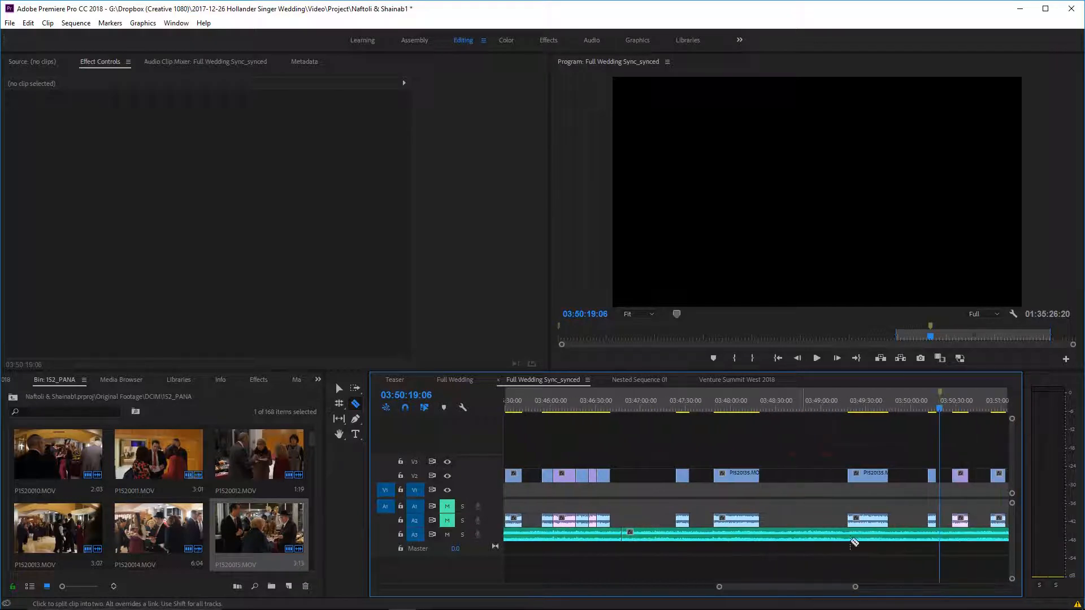
pyautogui.click(805, 406)
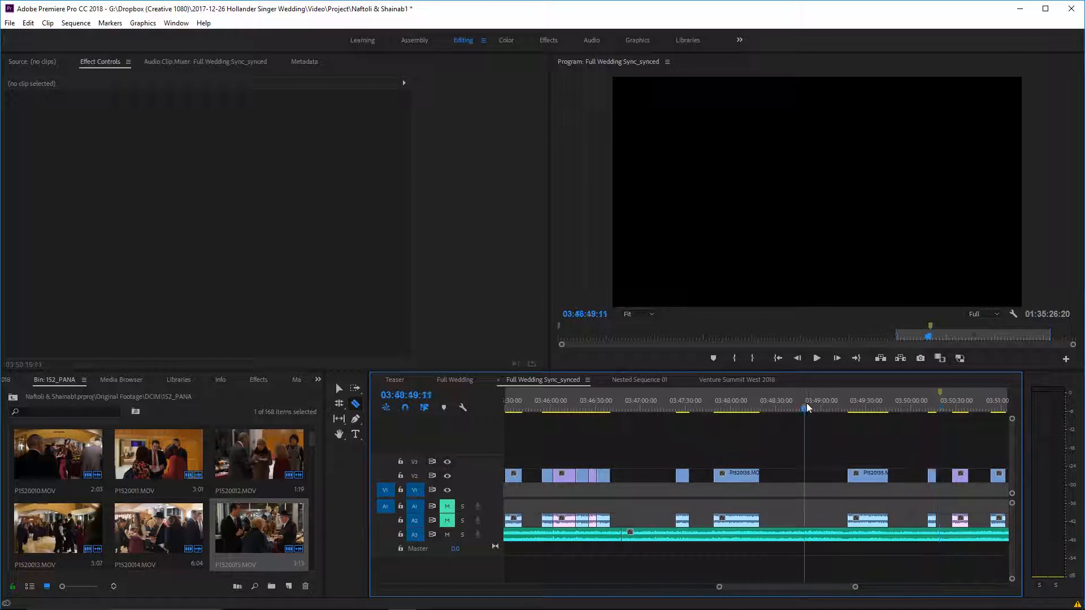
pyautogui.press('space')
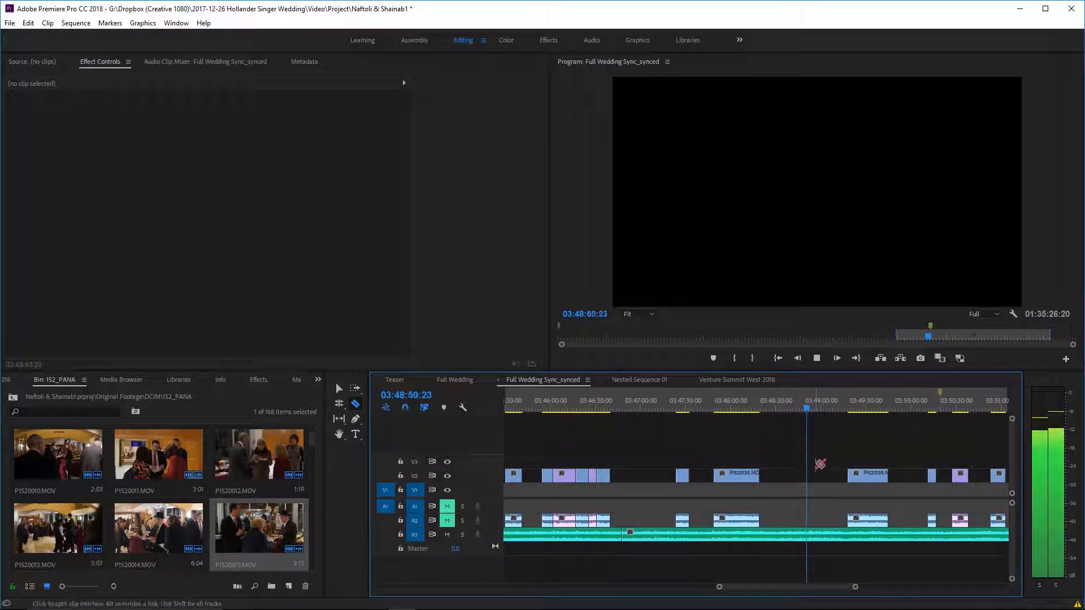
pyautogui.click(612, 408)
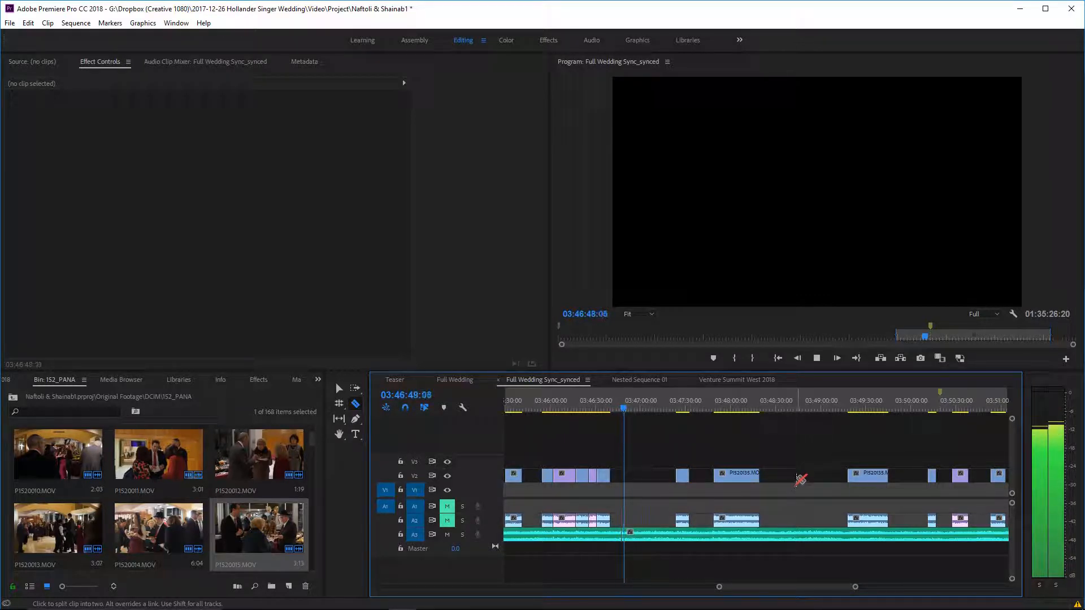
pyautogui.press('space')
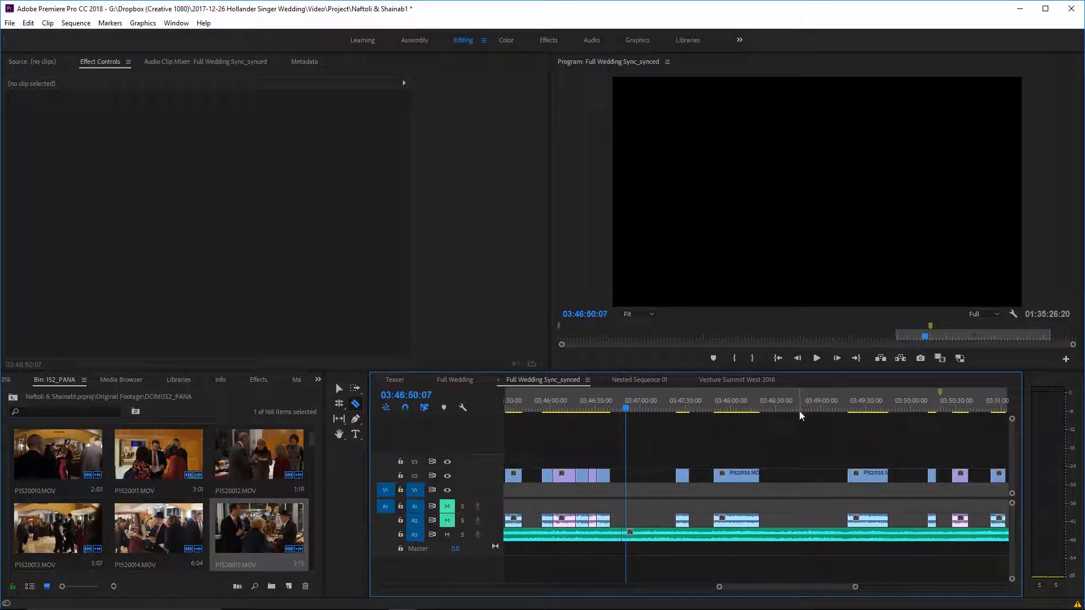
# Listen to the audio passages starting near 03:48:54 and 03:48:33 for a matching point in the music.
pyautogui.scroll(-1, 707, 443)
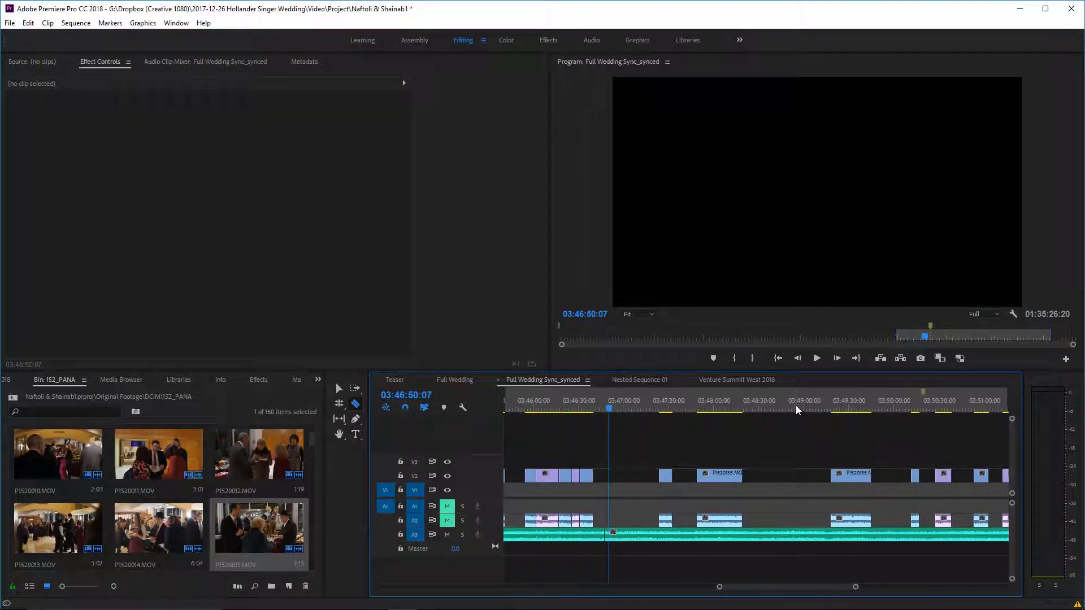
pyautogui.click(795, 407)
pyautogui.press('space')
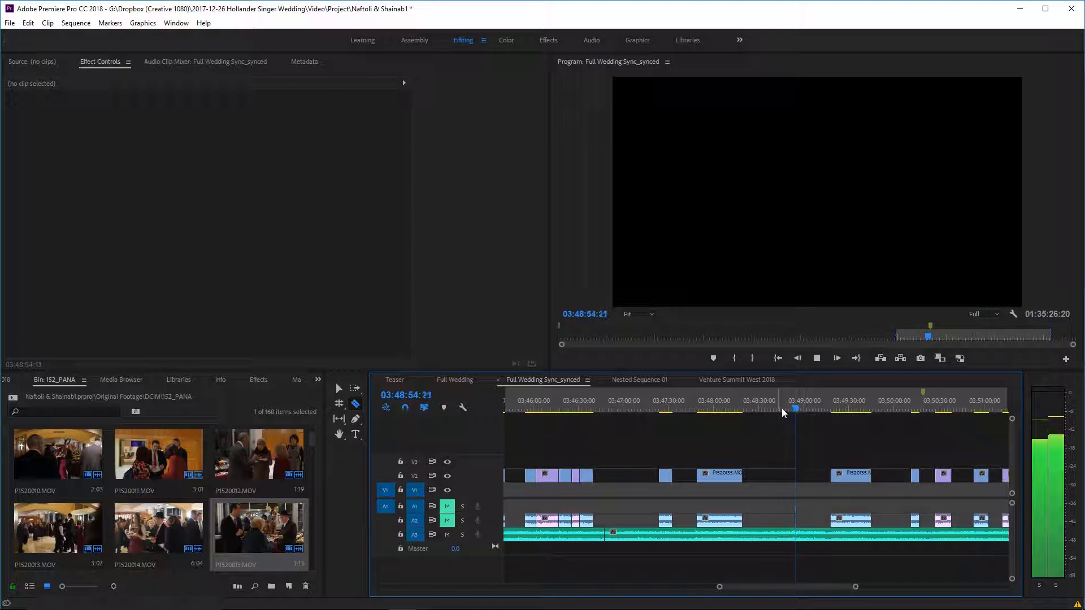
pyautogui.click(766, 408)
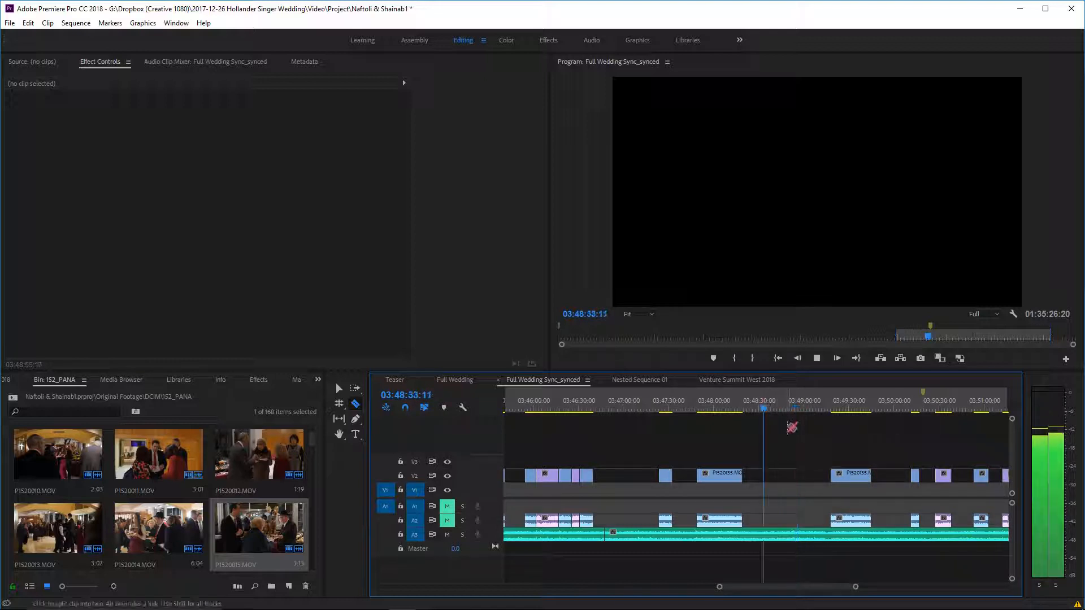
pyautogui.scroll(-3, 800, 445)
pyautogui.scroll(2, 800, 446)
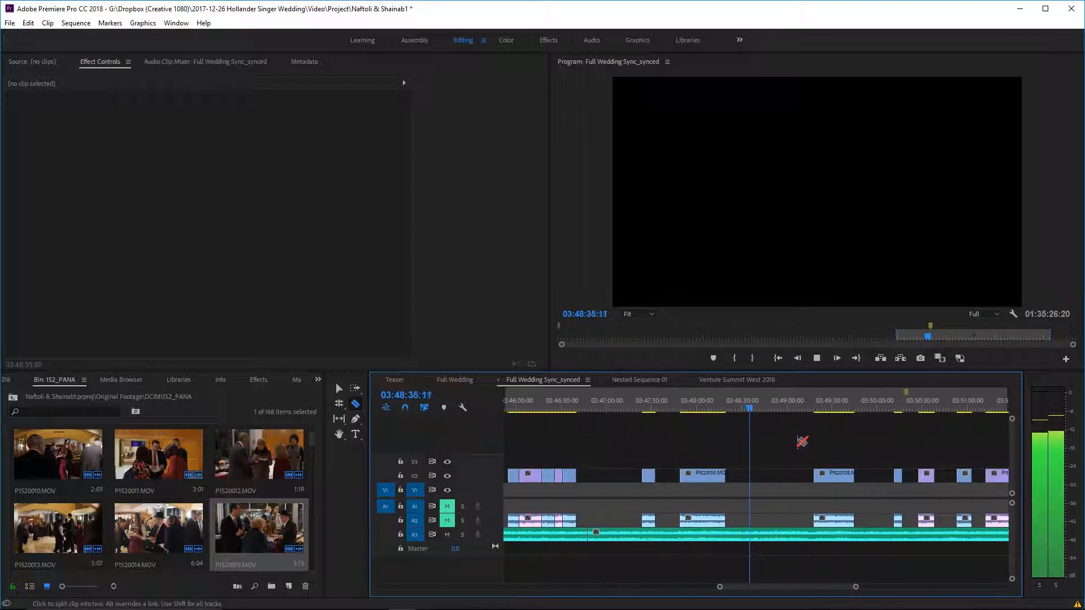
# Play the audio around the start of the bride clip near 03:49:18, repeating the passage.
pyautogui.click(811, 409)
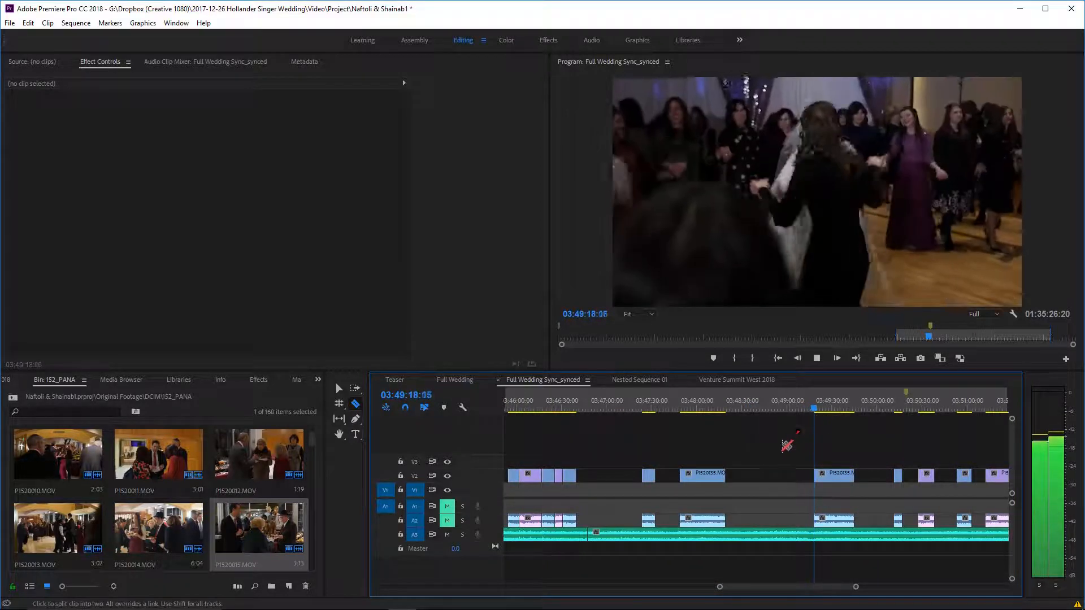
pyautogui.press('space')
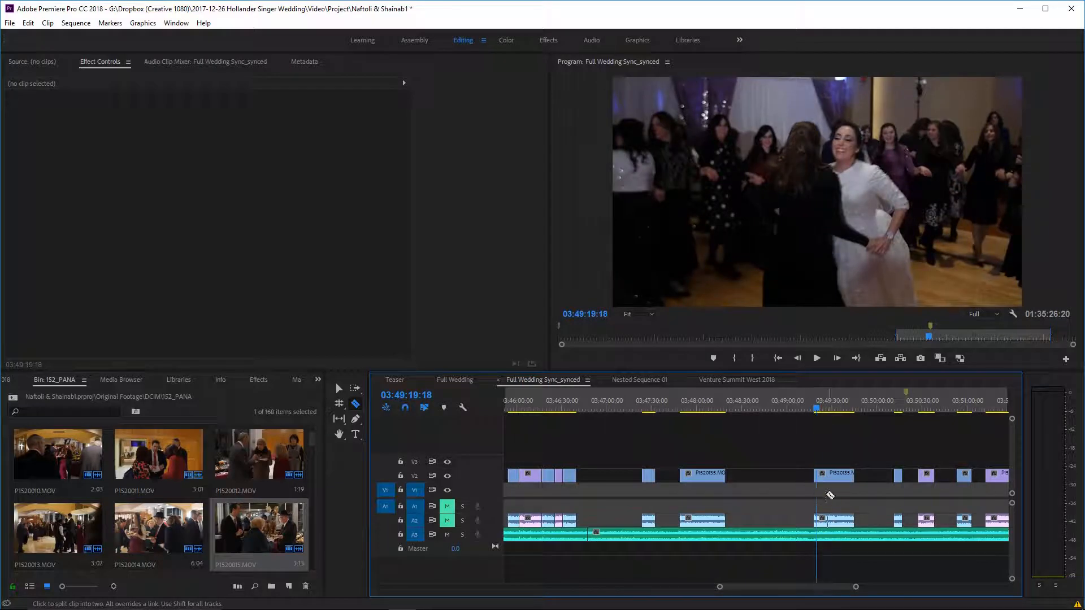
pyautogui.click(812, 407)
pyautogui.press('space')
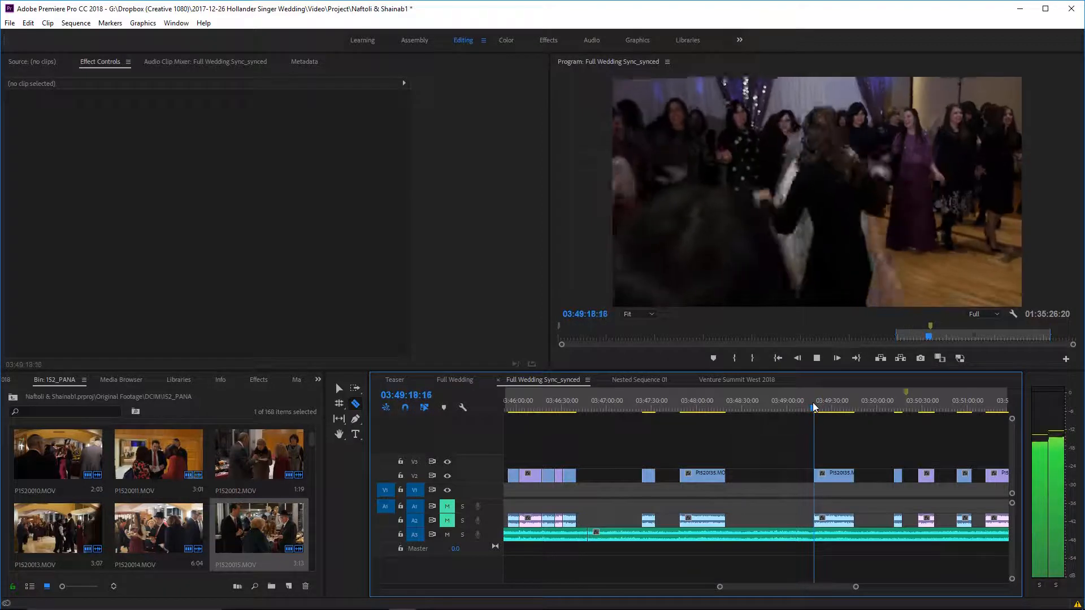
# Split the continuous audio at 03:49:19:16, then move the adjacent bride clip later to meet the men's clip near 03:50:12.
pyautogui.press('space')
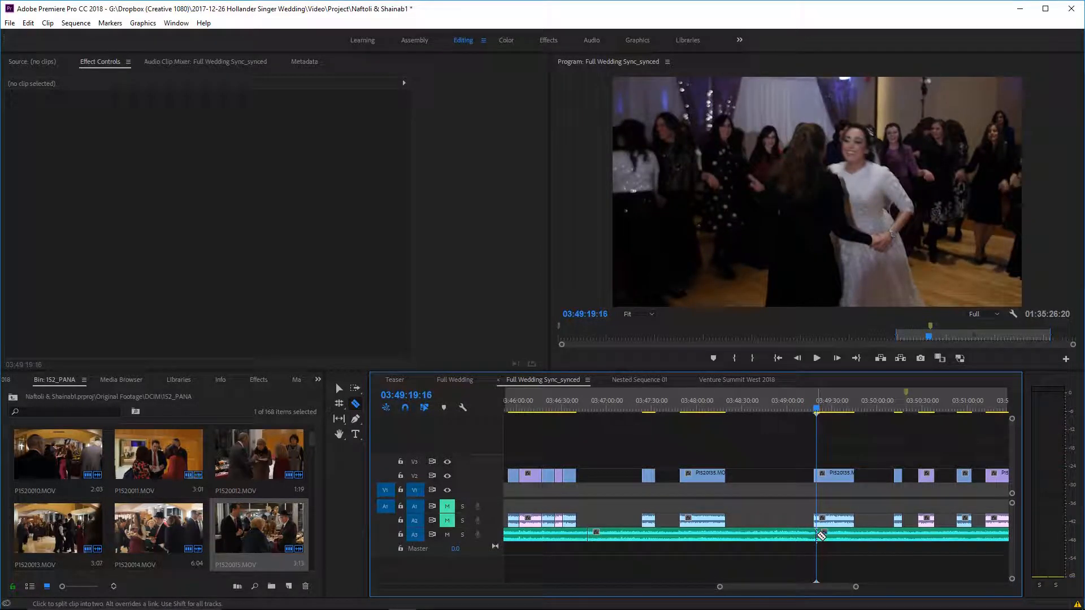
pyautogui.press('v')
pyautogui.scroll(-1, 797, 526)
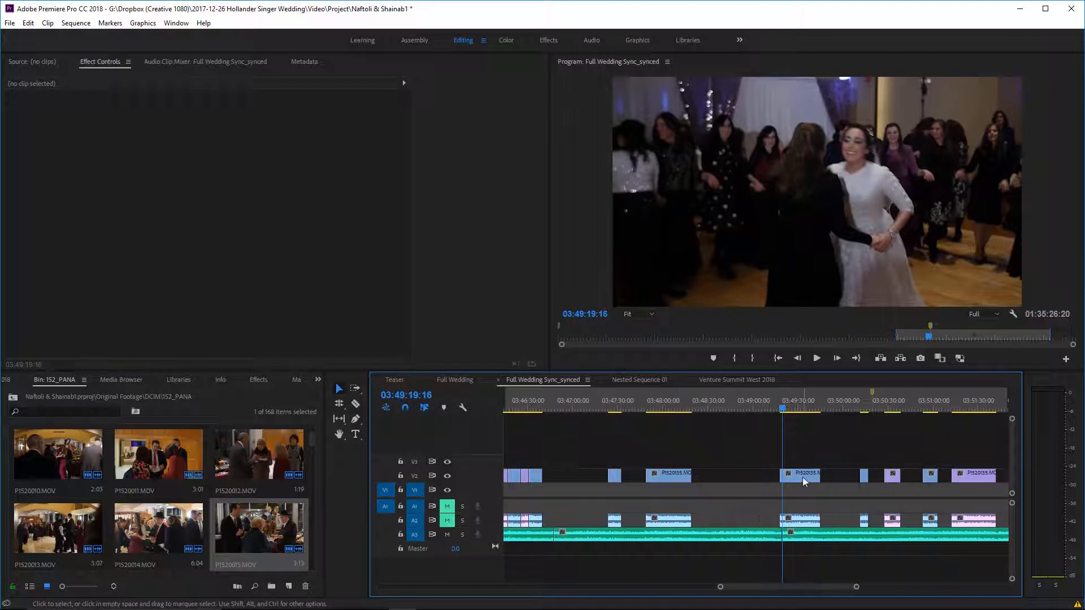
pyautogui.moveTo(802, 477); pyautogui.dragTo(846, 458)
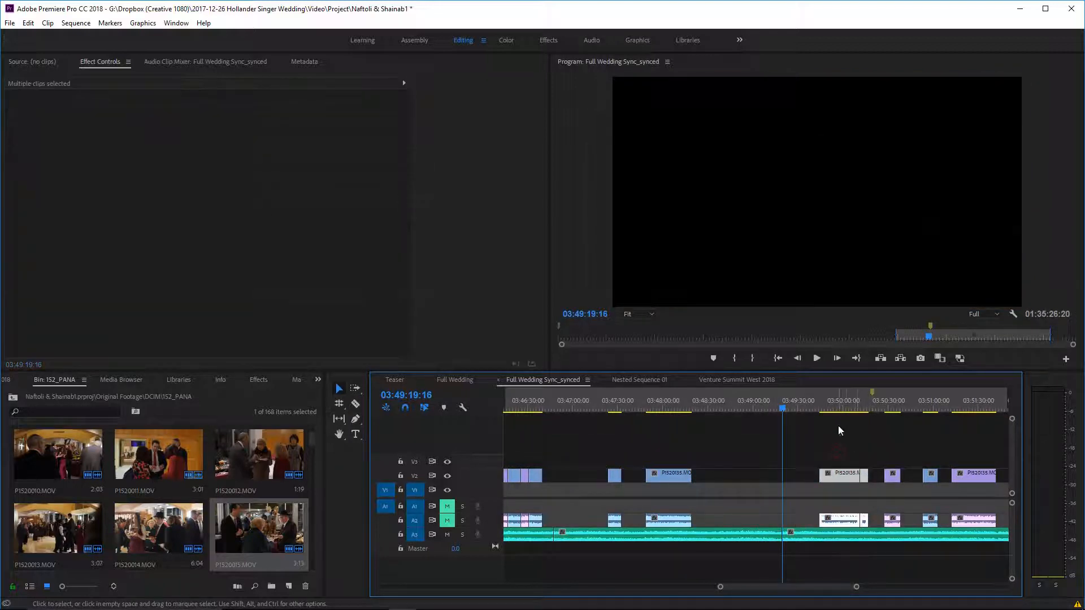
pyautogui.moveTo(850, 404)
pyautogui.mouseDown()
pyautogui.moveTo(887, 403)
pyautogui.moveTo(864, 403)
pyautogui.mouseUp()
pyautogui.click(842, 428)
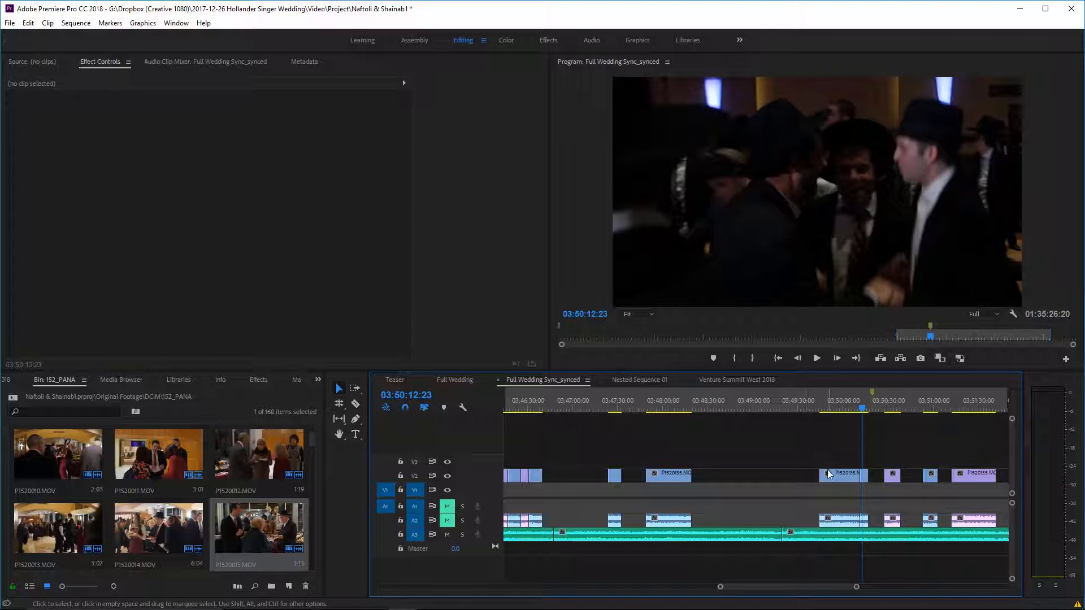
# Move the bride clip starting near 03:47:50 back against the last men's clip, near 03:46:40.
pyautogui.scroll(2, 828, 470)
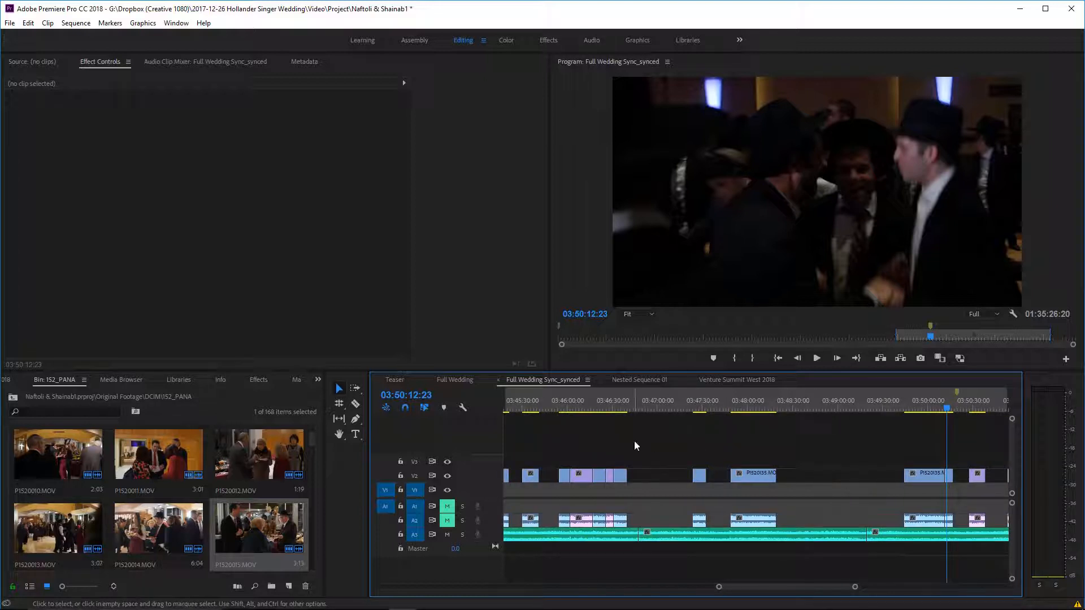
pyautogui.moveTo(629, 408); pyautogui.dragTo(624, 407)
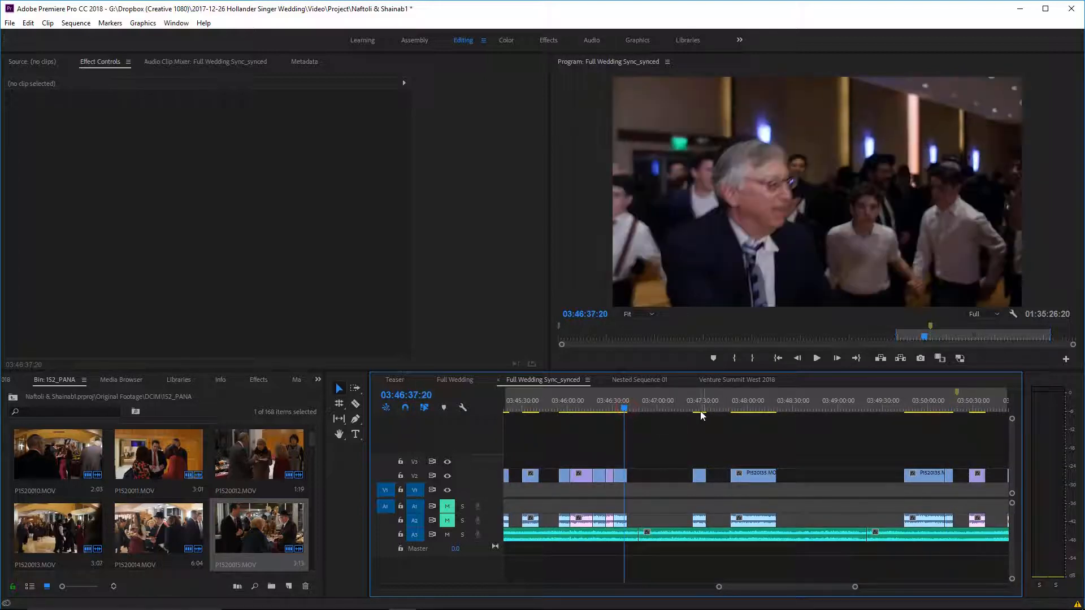
pyautogui.moveTo(700, 407); pyautogui.dragTo(699, 407)
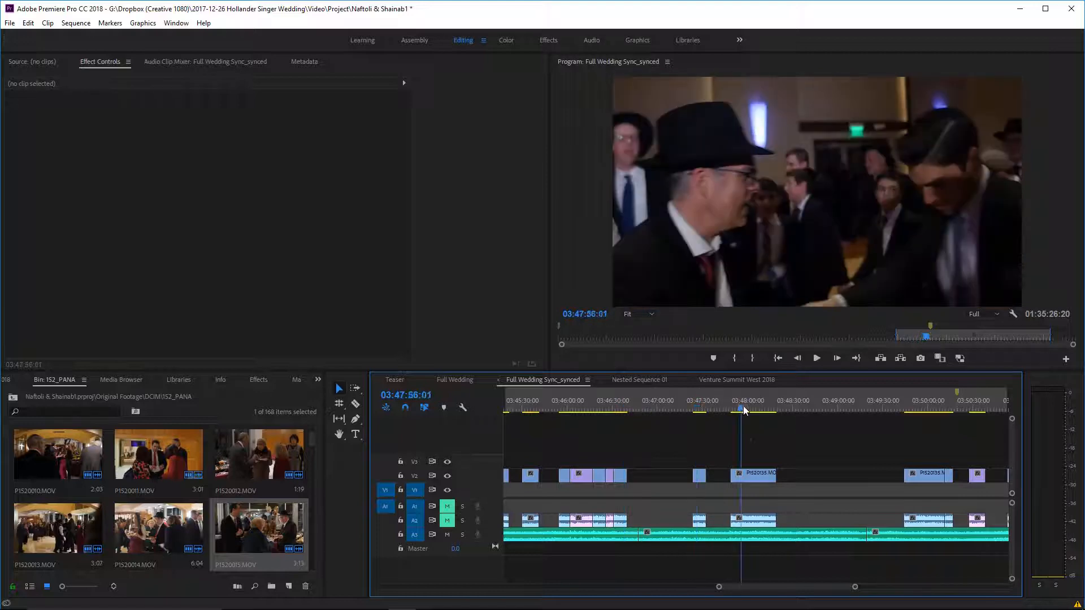
pyautogui.moveTo(748, 478); pyautogui.dragTo(645, 478)
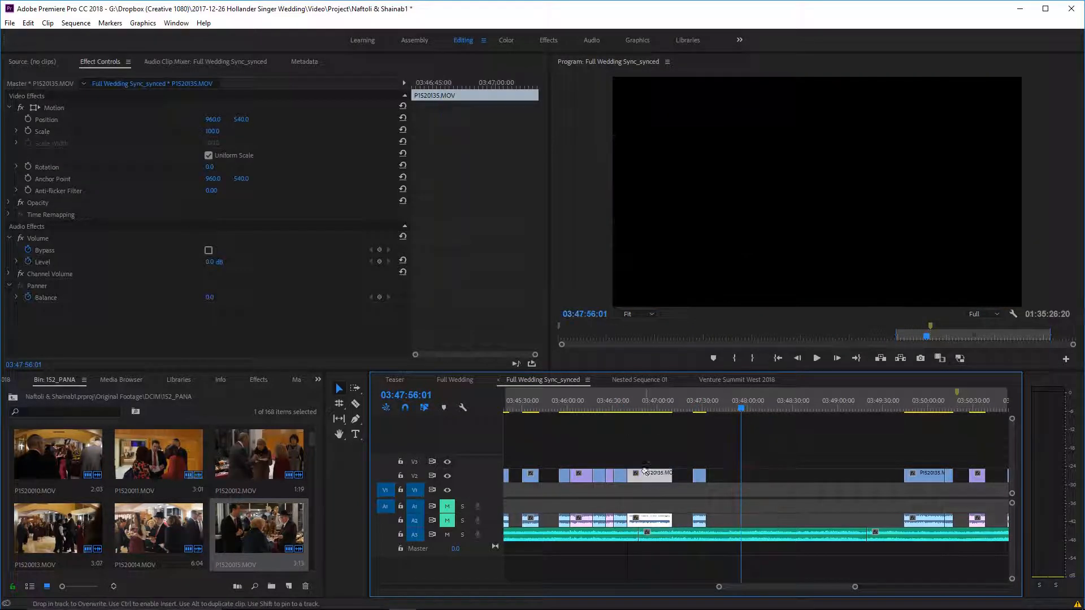
# Play the moved bride clip and split it at 03:46:47:16, in line with the audio cut.
pyautogui.click(630, 399)
pyautogui.press('space')
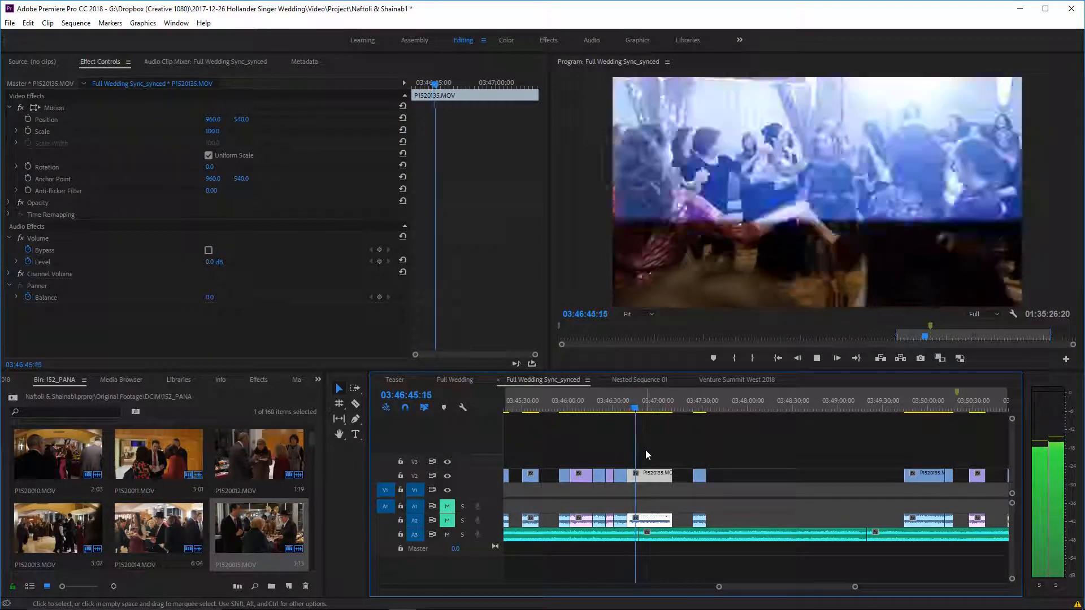
pyautogui.press('space')
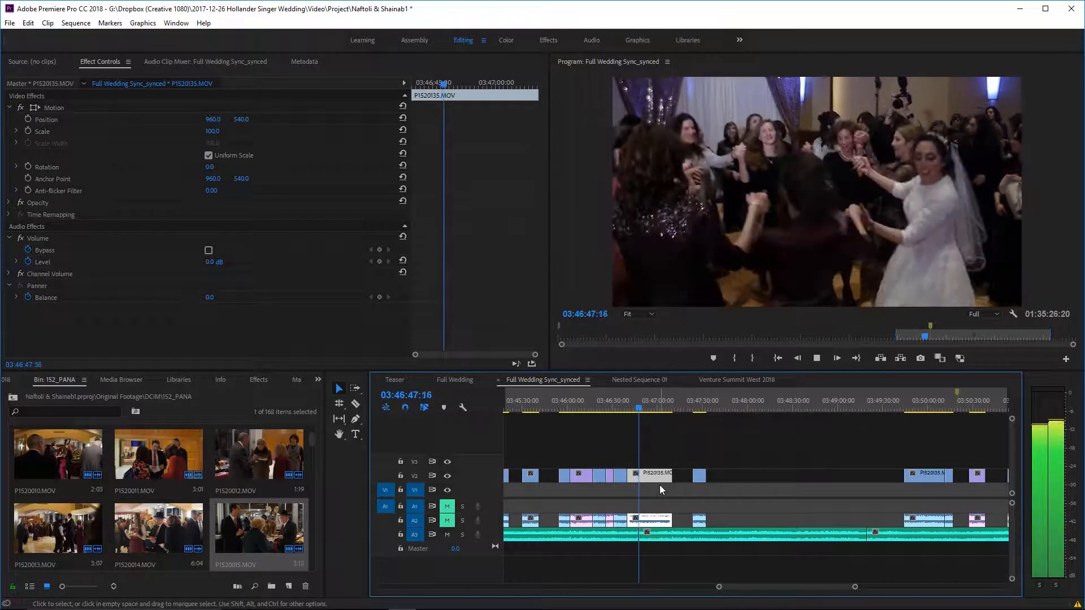
pyautogui.press('c')
pyautogui.click(639, 478)
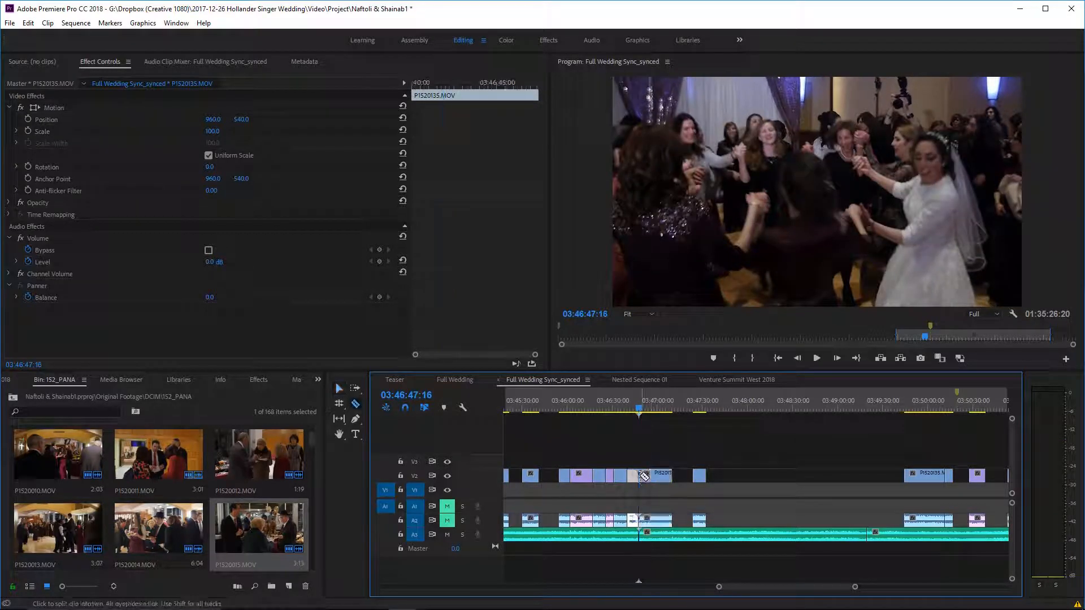
# Place the short men's clip after the 03:46:47:16 split, trim its end to 03:46:55:05 and butt the remaining bride clip against it.
pyautogui.press('v')
pyautogui.moveTo(662, 478)
pyautogui.mouseDown()
pyautogui.moveTo(712, 480)
pyautogui.moveTo(648, 480)
pyautogui.mouseUp()
pyautogui.press('space')
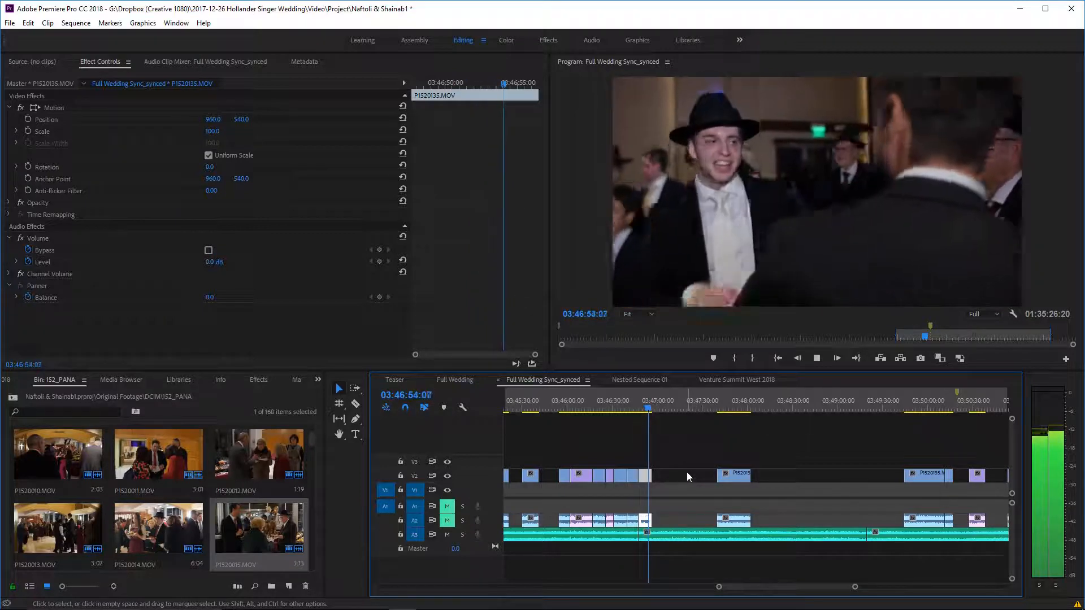
pyautogui.press('space')
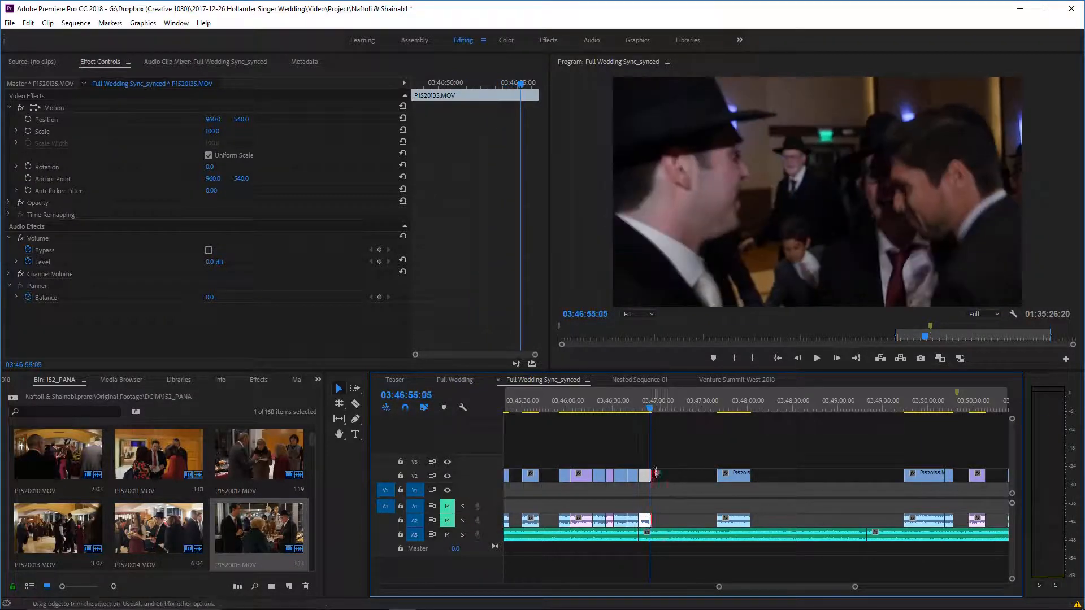
pyautogui.moveTo(737, 480); pyautogui.dragTo(672, 481)
# Trim the bride clip's opening up to 03:46:57:04 and close it up against the men's clip at 03:46:55:05.
pyautogui.press('space')
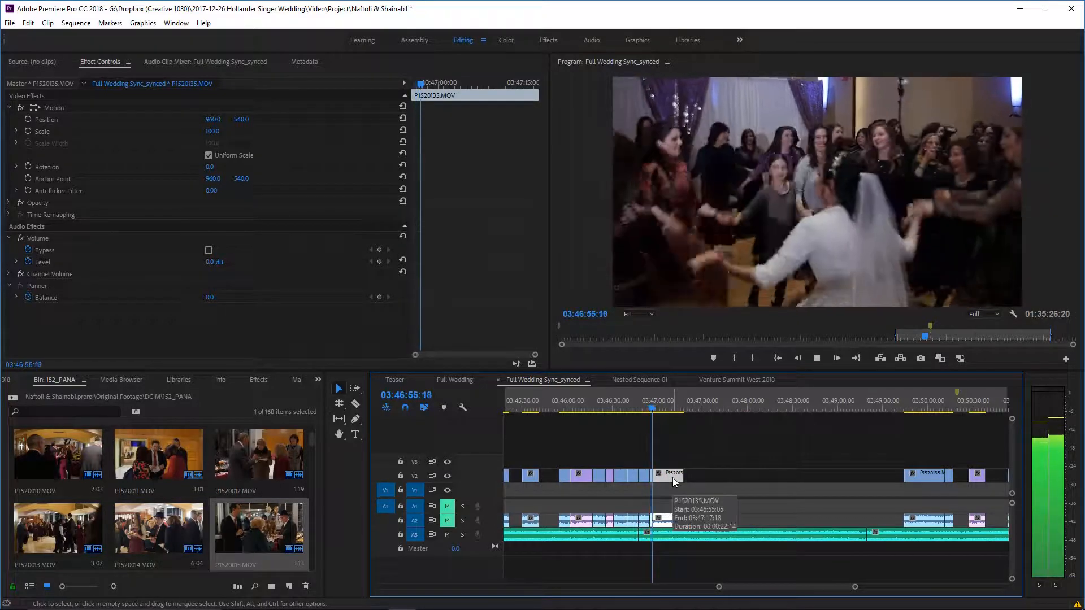
pyautogui.press('space')
pyautogui.moveTo(651, 475); pyautogui.dragTo(667, 476)
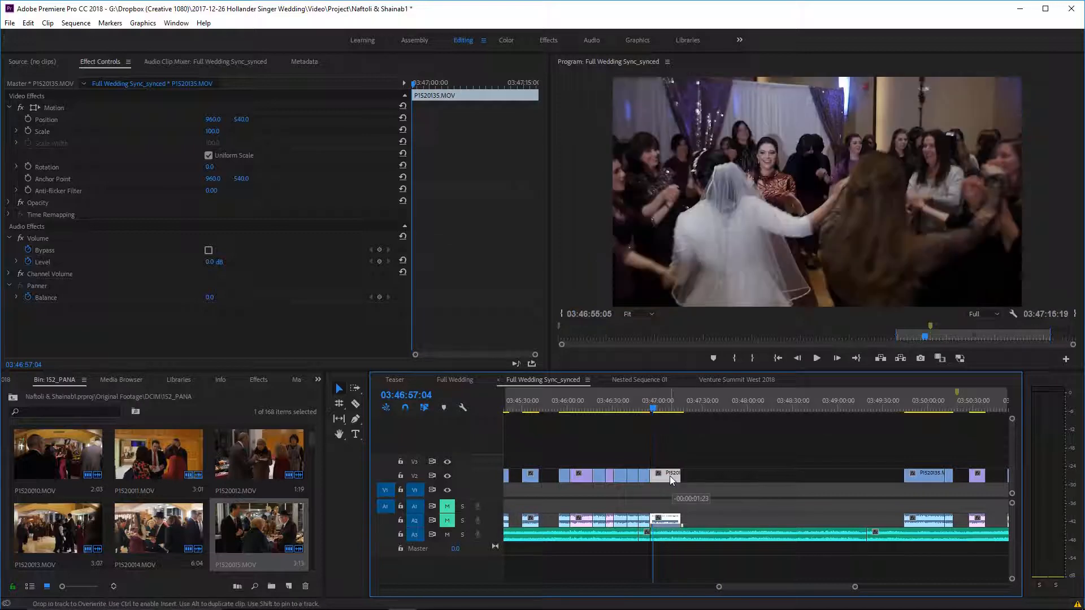
# Play from 03:46:54:00, trim the bride clip's opening up to 03:47:02:19 and close the resulting gap.
pyautogui.moveTo(653, 408); pyautogui.dragTo(649, 412)
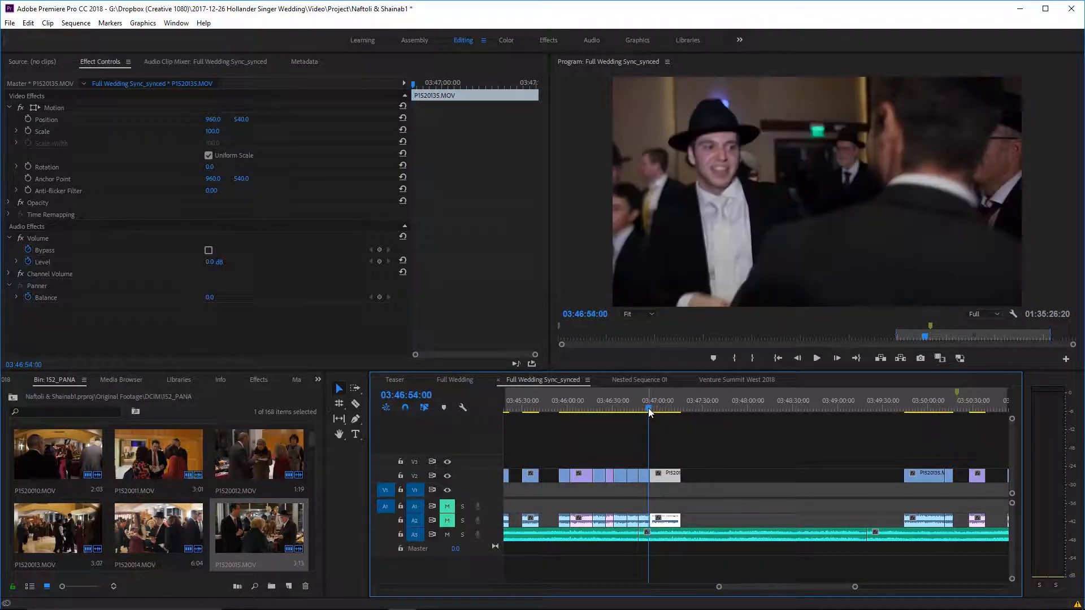
pyautogui.press('space')
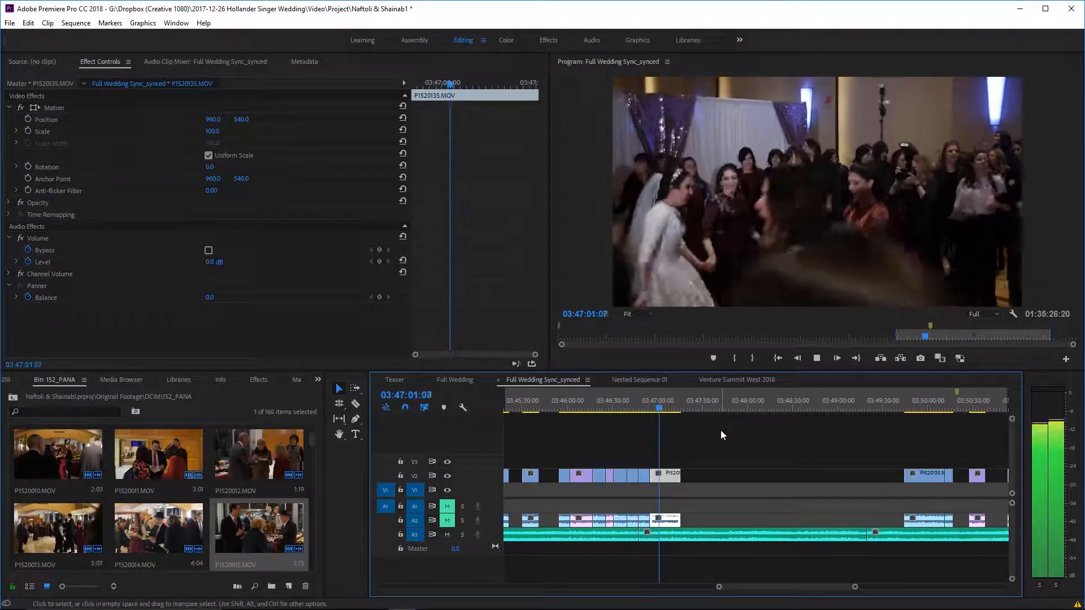
pyautogui.press('space')
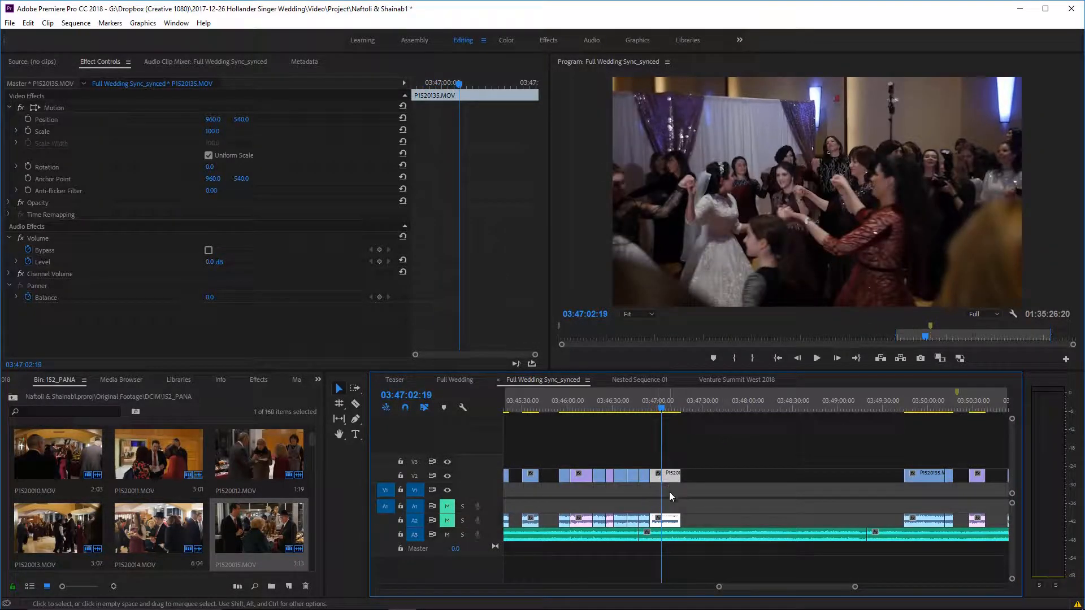
pyautogui.moveTo(651, 478); pyautogui.dragTo(663, 480)
# Play the cut from the men's clip to the trimmed bride clip, from 03:46:54:09 to 03:47:02:19.
pyautogui.moveTo(662, 405); pyautogui.dragTo(651, 401)
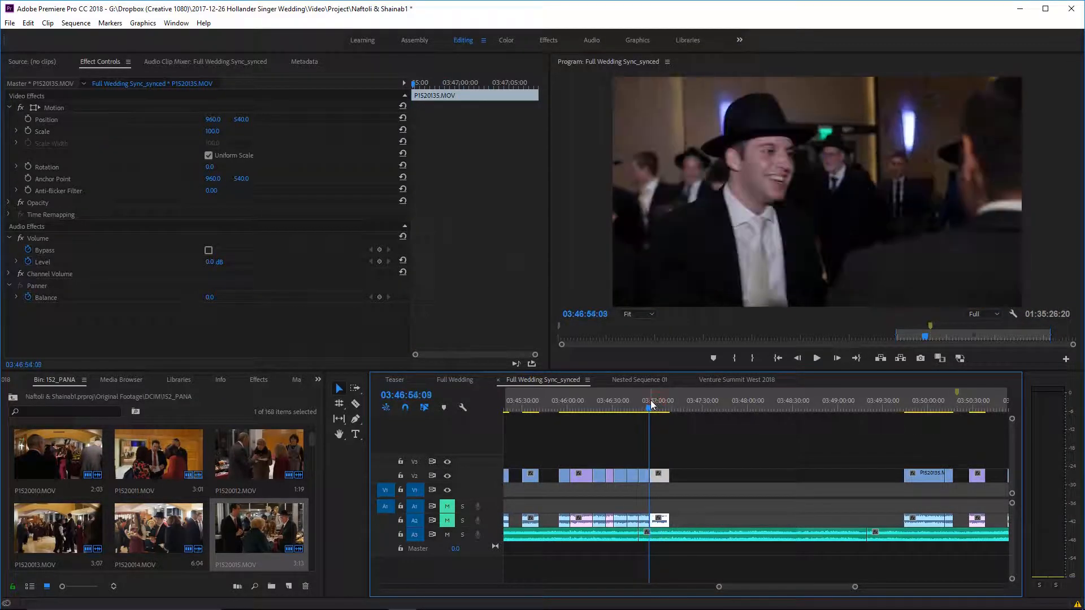
pyautogui.press('space')
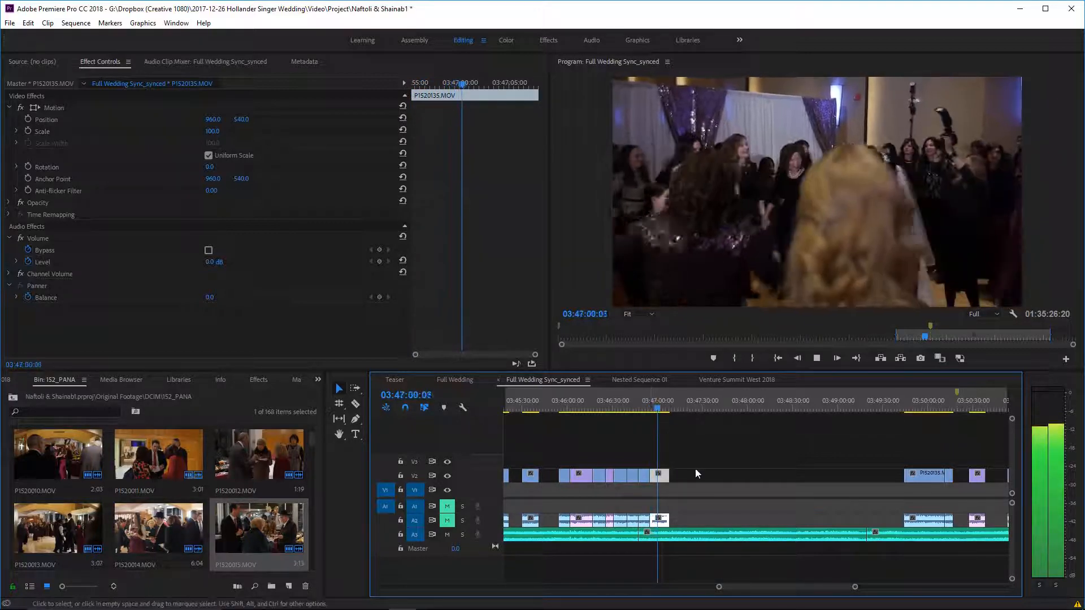
pyautogui.scroll(1, 696, 469)
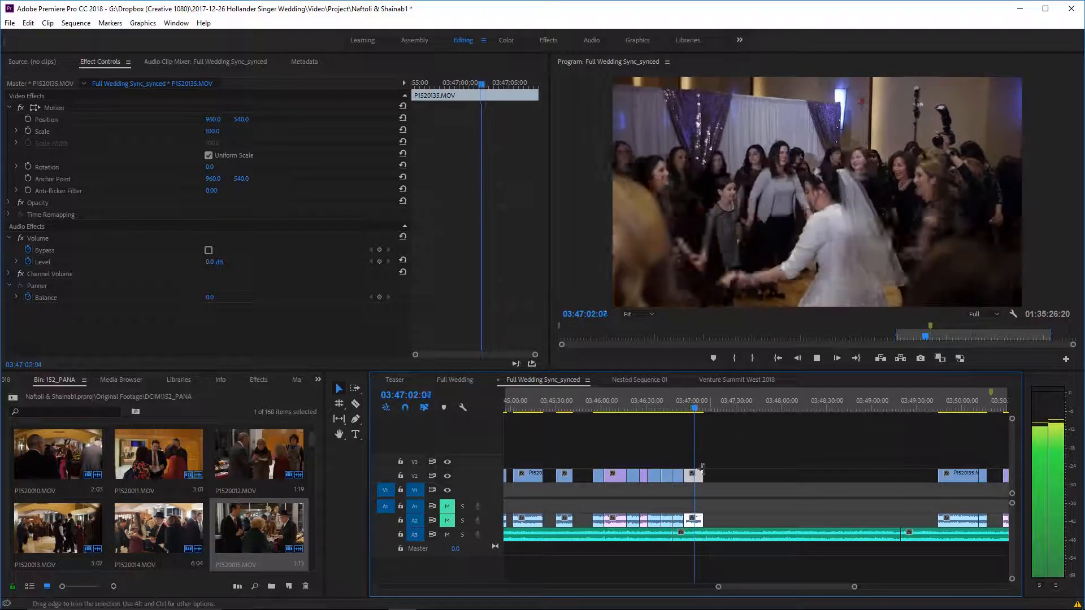
pyautogui.press('space')
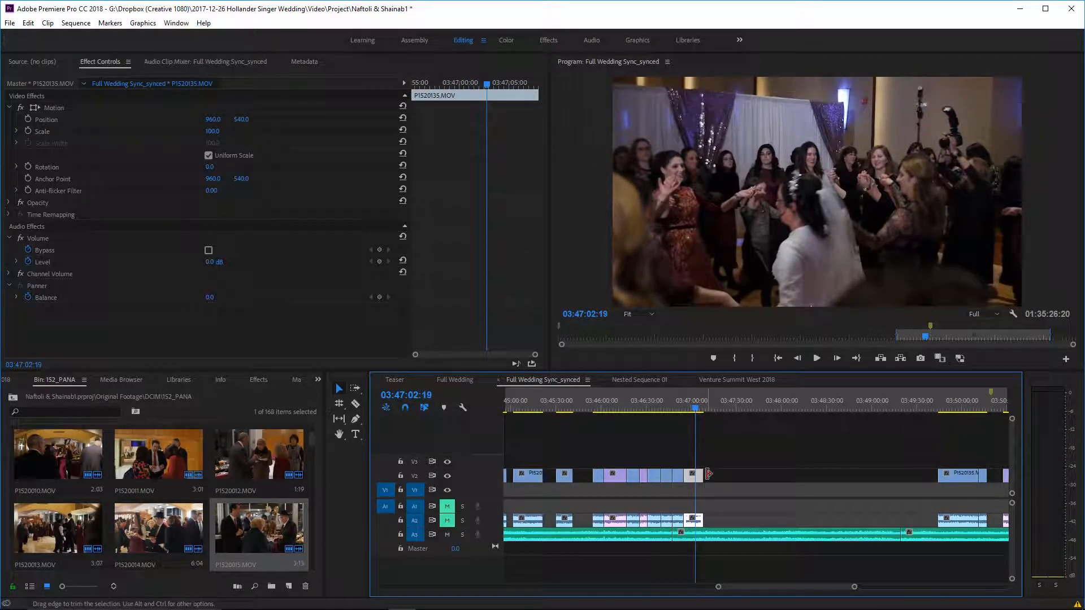
# Delete the audio between the 03:46:47:16 and 03:49:19:16 cuts and ripple delete the gap across the tracks.
pyautogui.scroll(-3, 709, 473)
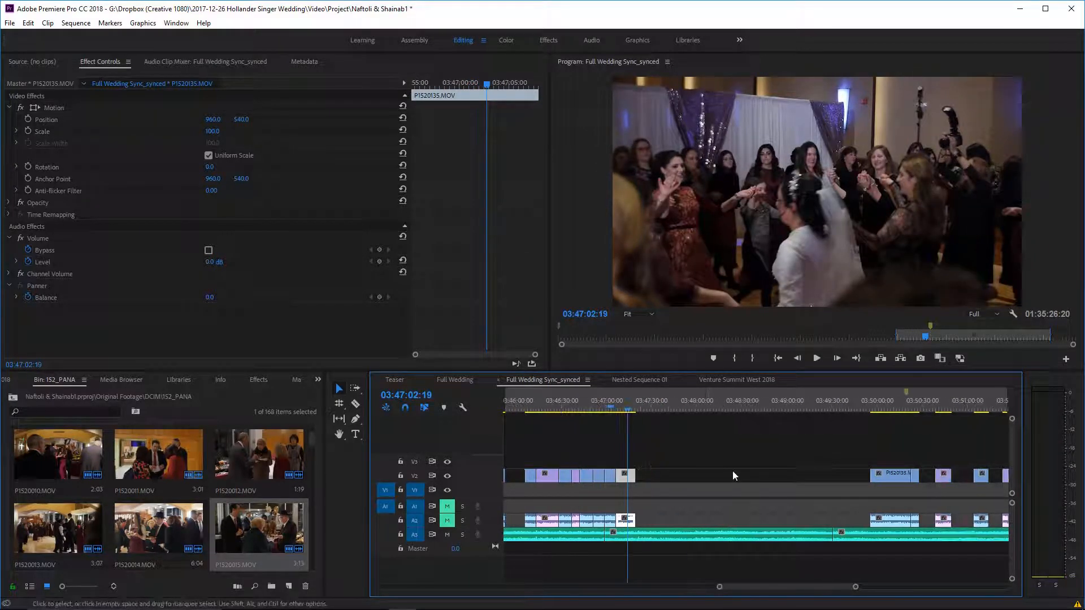
pyautogui.click(710, 534)
pyautogui.press('Delete')
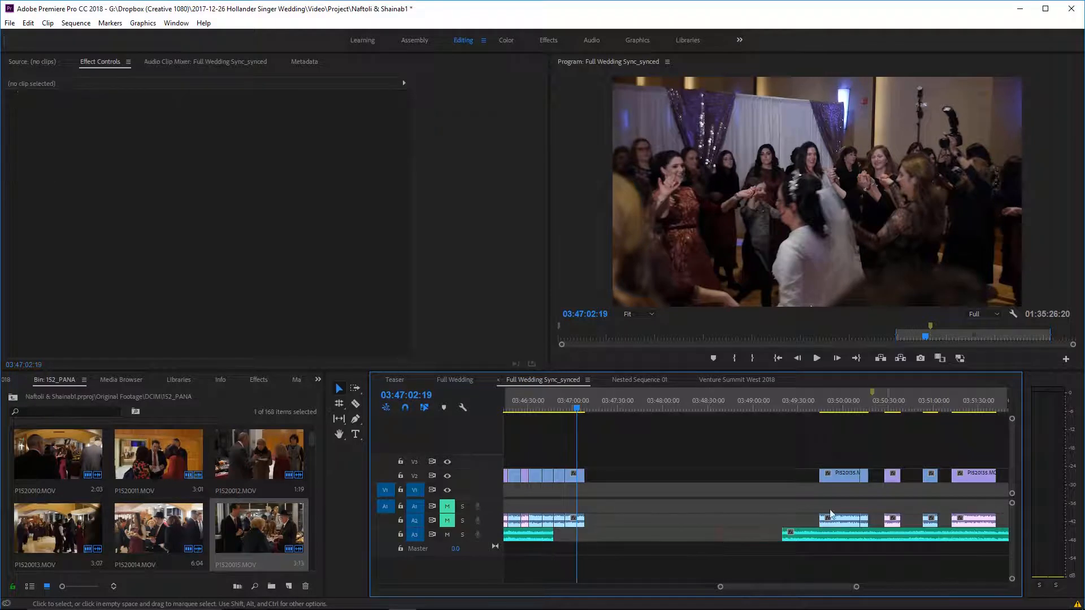
pyautogui.scroll(1, 674, 527)
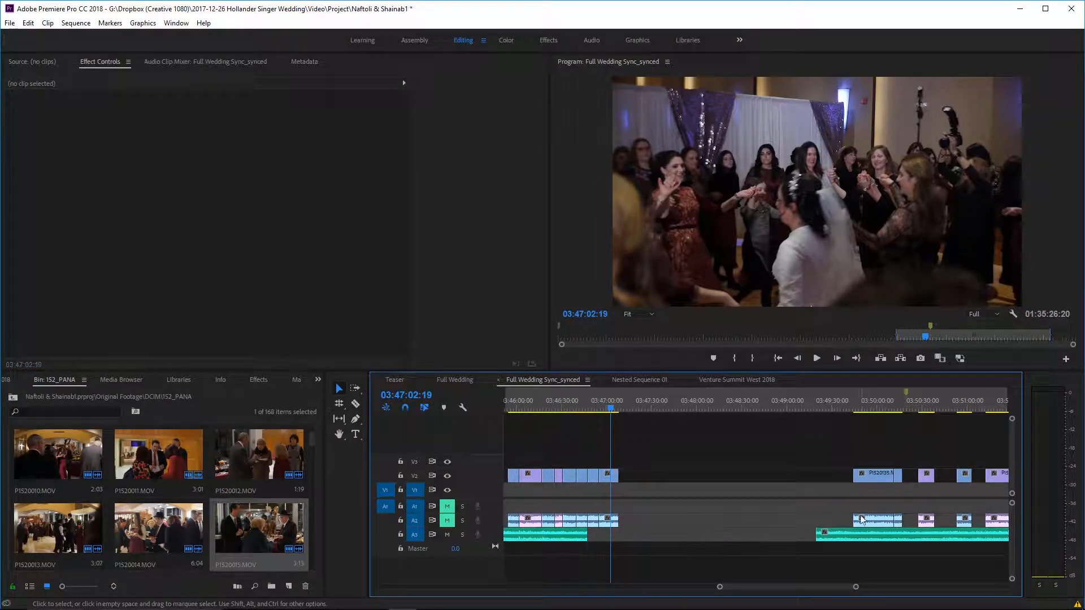
pyautogui.rightClick(795, 537)
pyautogui.rightClick(809, 511)
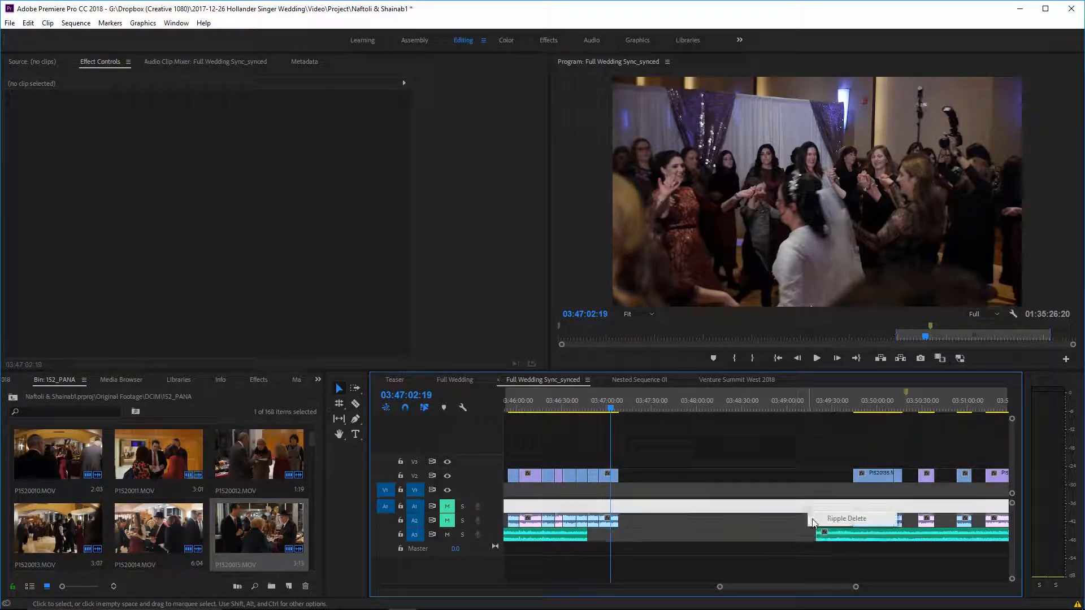
pyautogui.rightClick(782, 522)
pyautogui.click(803, 530)
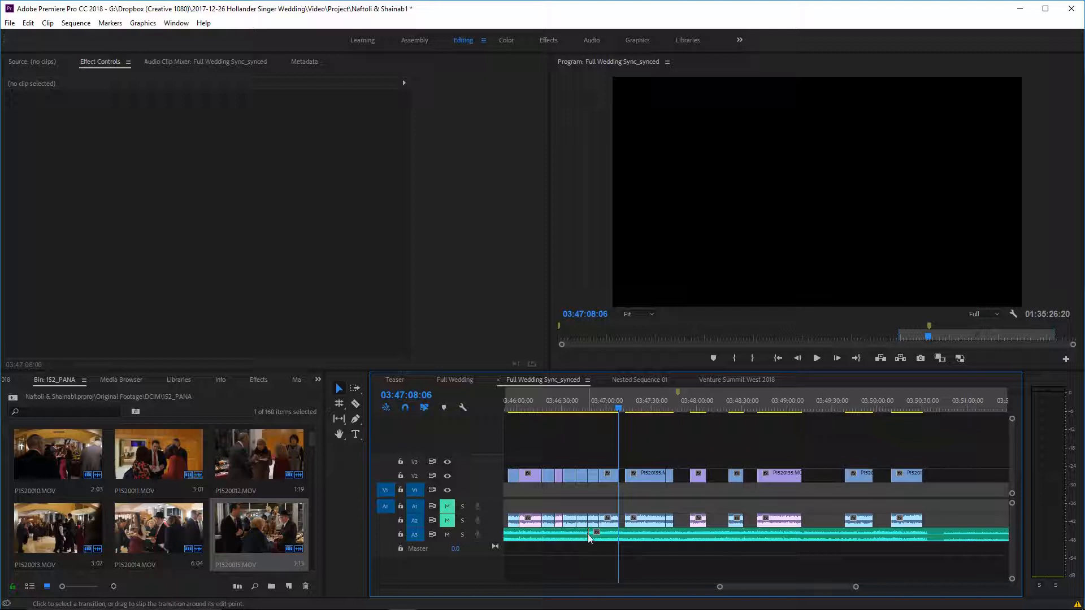
# Play across the new audio join near 03:46:47 and centre its Constant Power transition on the cut.
pyautogui.click(588, 537)
pyautogui.click(596, 402)
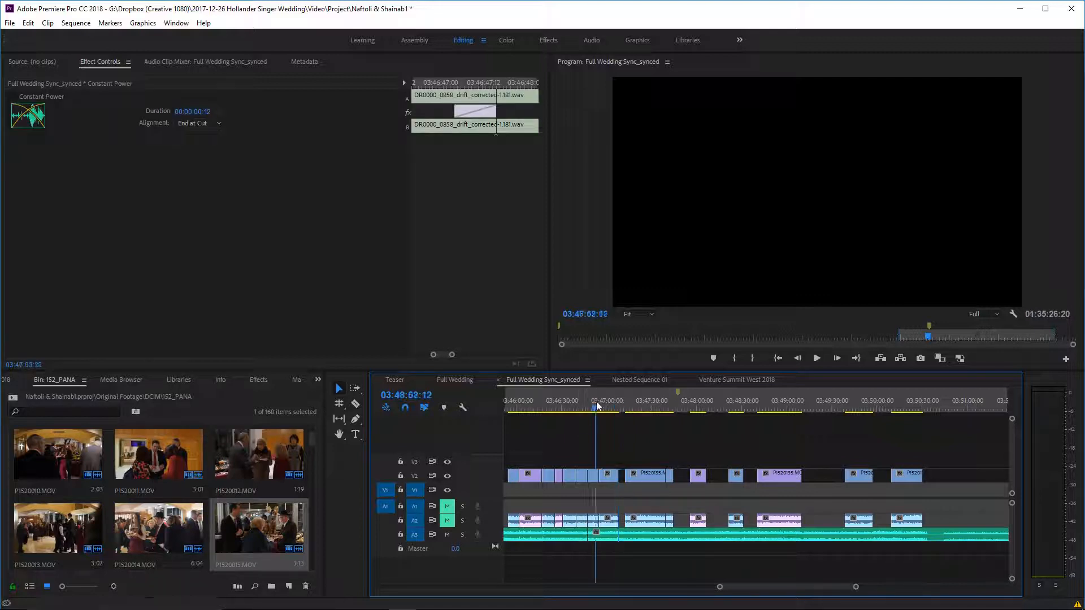
pyautogui.moveTo(597, 403); pyautogui.dragTo(584, 401)
pyautogui.press('space')
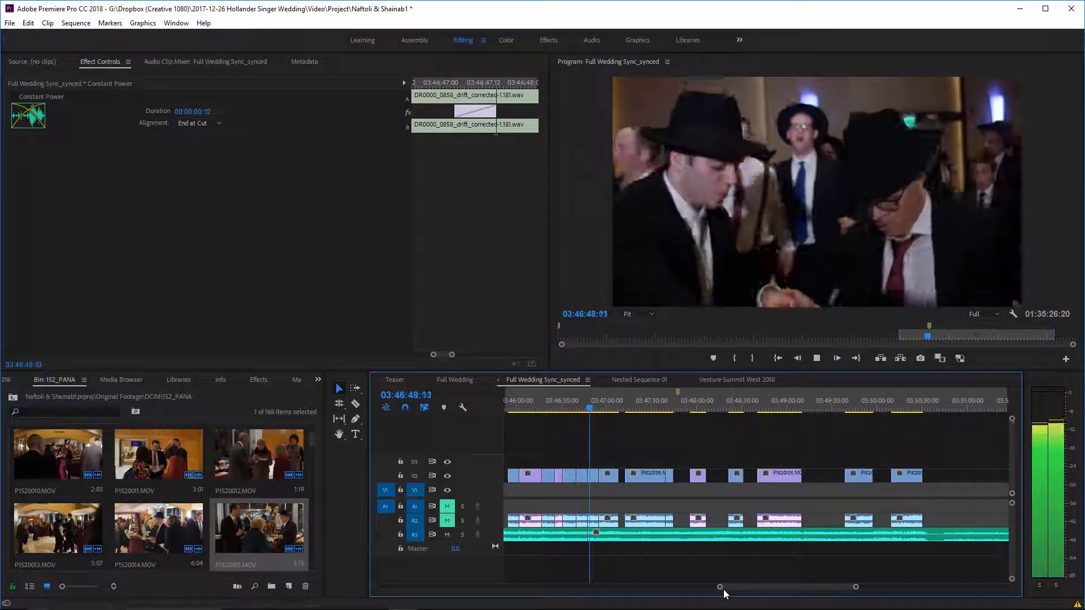
pyautogui.moveTo(720, 588); pyautogui.dragTo(796, 586)
pyautogui.press('space')
pyautogui.click(724, 408)
pyautogui.scroll(-2, 865, 560)
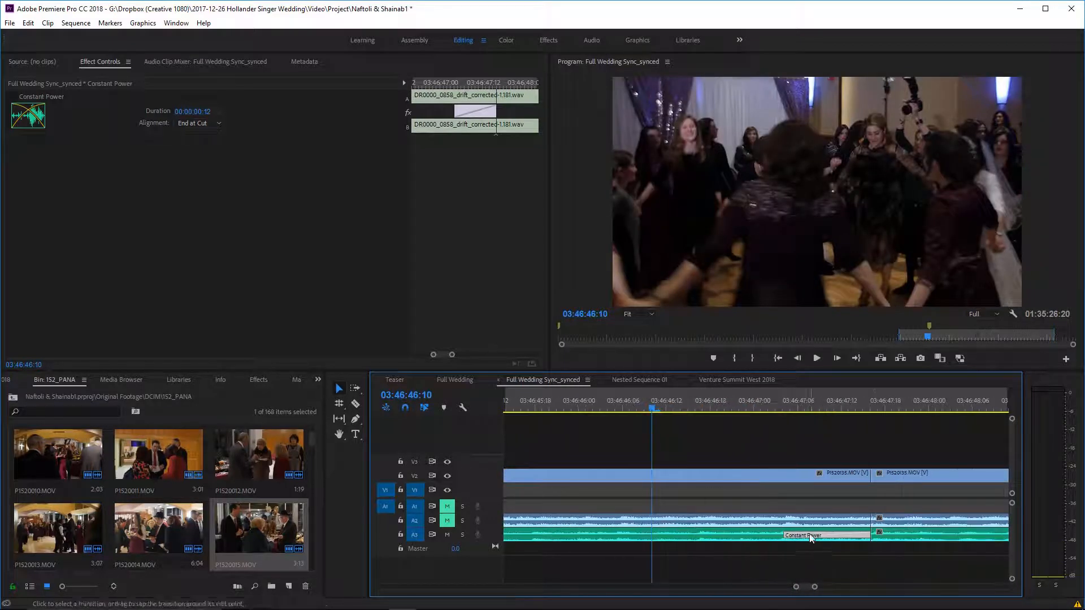
pyautogui.moveTo(852, 532); pyautogui.dragTo(854, 532)
# Play repeatedly across the centred audio transition near 03:46:47 and continue into the following men's clip.
pyautogui.press('space')
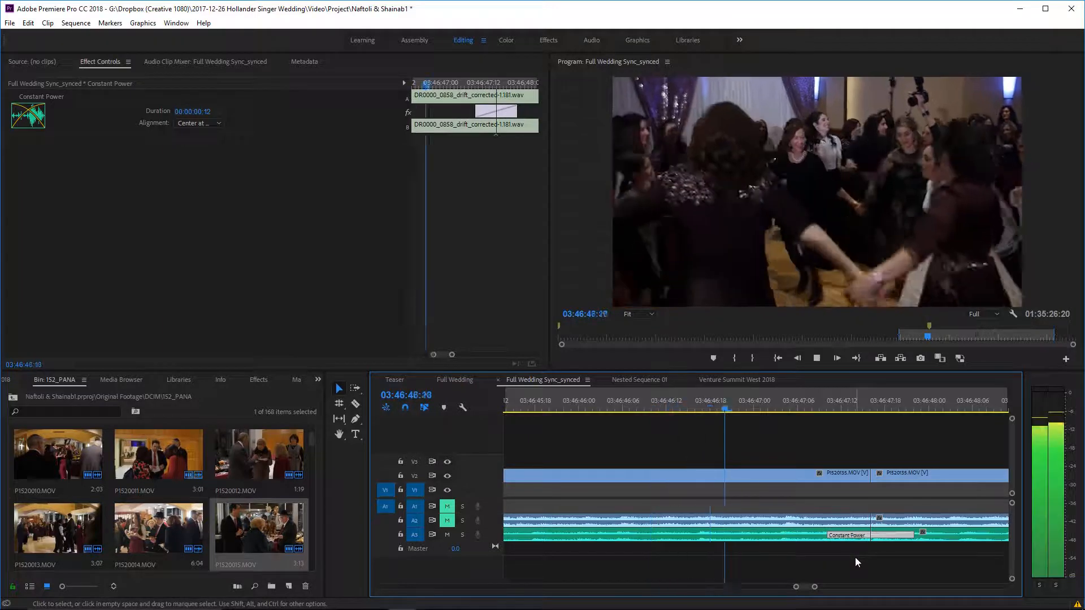
pyautogui.moveTo(814, 586); pyautogui.dragTo(837, 586)
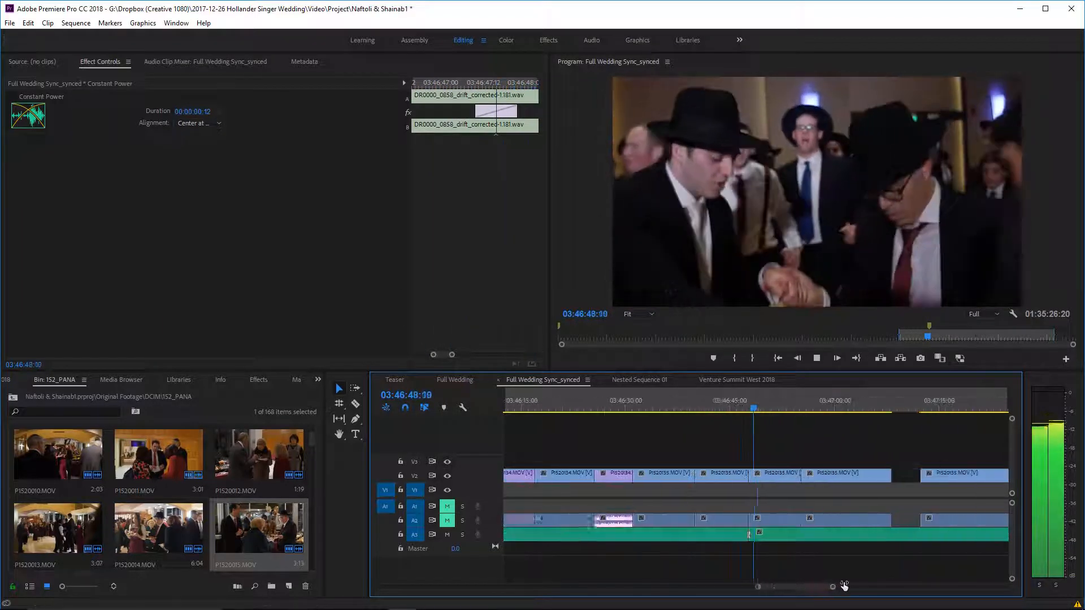
pyautogui.click(737, 406)
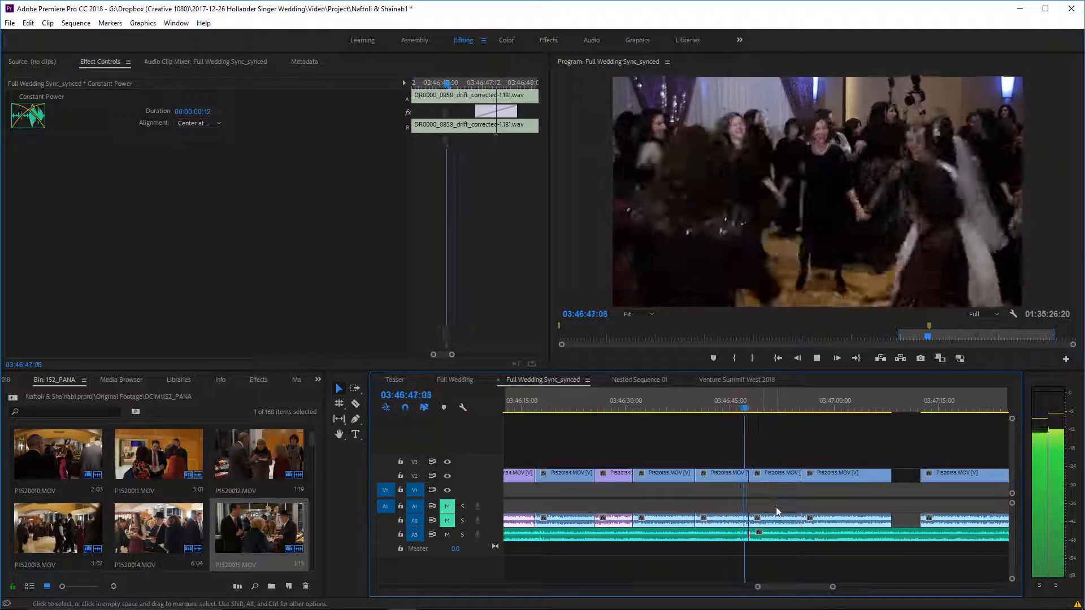
pyautogui.click(738, 407)
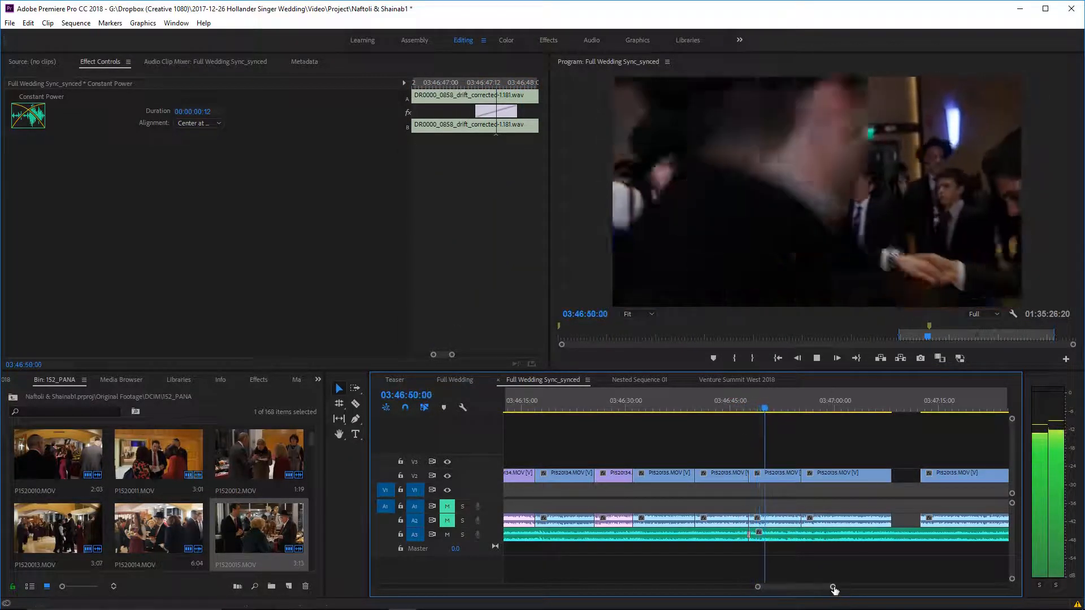
pyautogui.moveTo(832, 587); pyautogui.dragTo(837, 587)
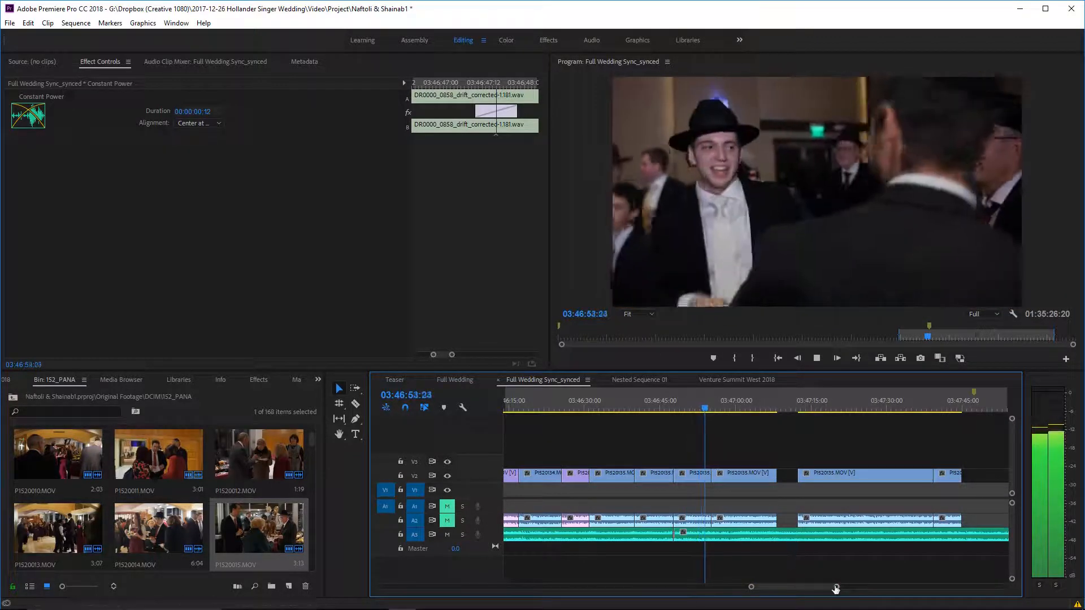
# Play the bride clip to 03:47:02:12, split the audio there and delete the audio piece back to the 03:46:47:16 cut.
pyautogui.moveTo(836, 587); pyautogui.dragTo(842, 587)
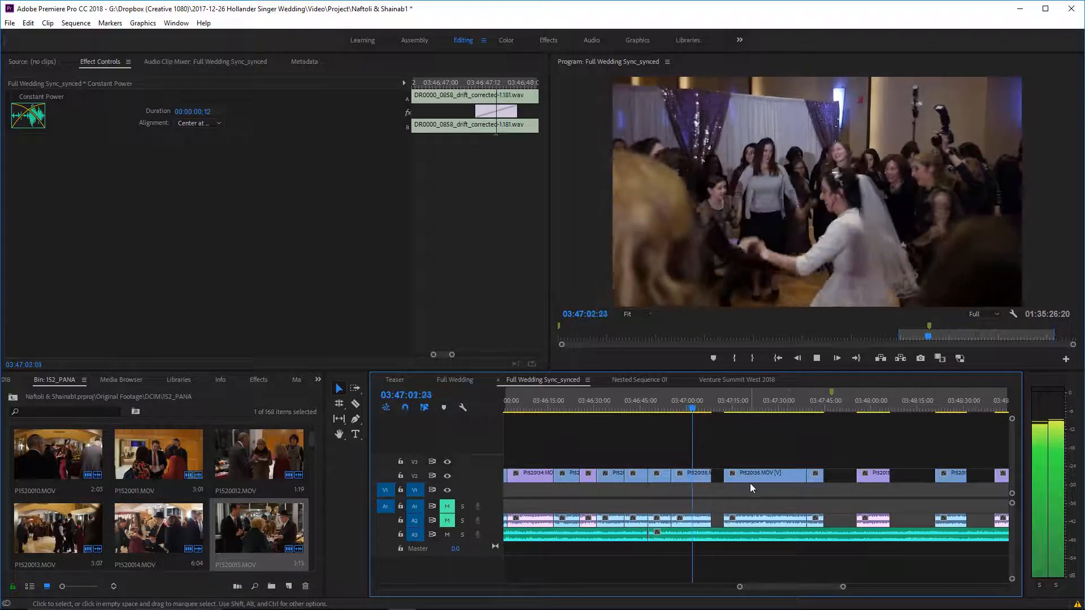
pyautogui.press('space')
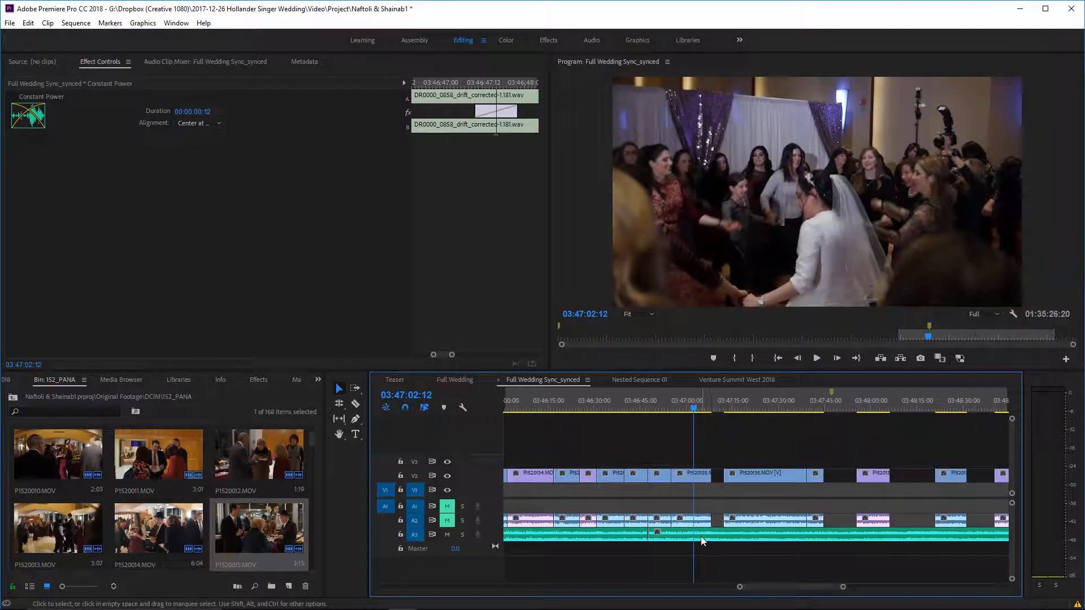
pyautogui.press('c')
pyautogui.click(694, 536)
pyautogui.press('v')
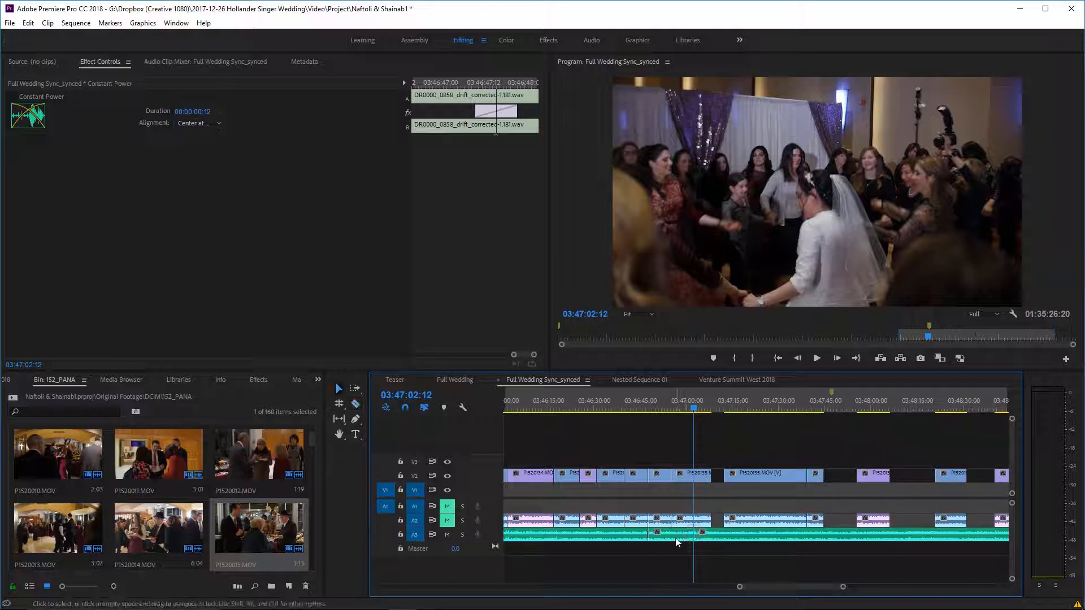
pyautogui.click(675, 537)
pyautogui.press('Delete')
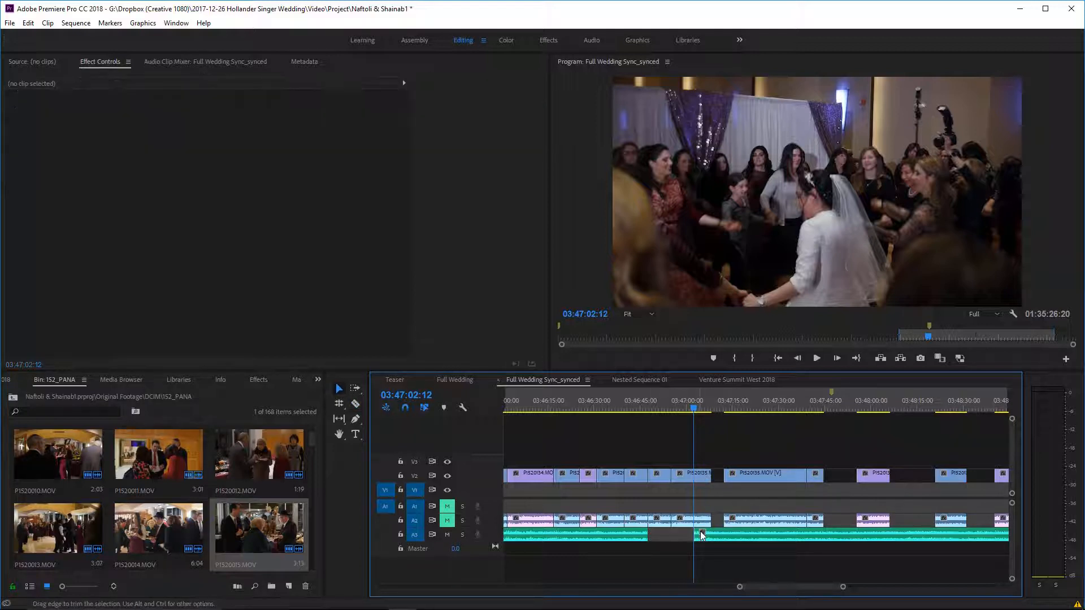
# Review the following clips, split the bride clip at 03:47:32:16 and insert the men's clip from its end at the cut.
pyautogui.scroll(-1, 677, 463)
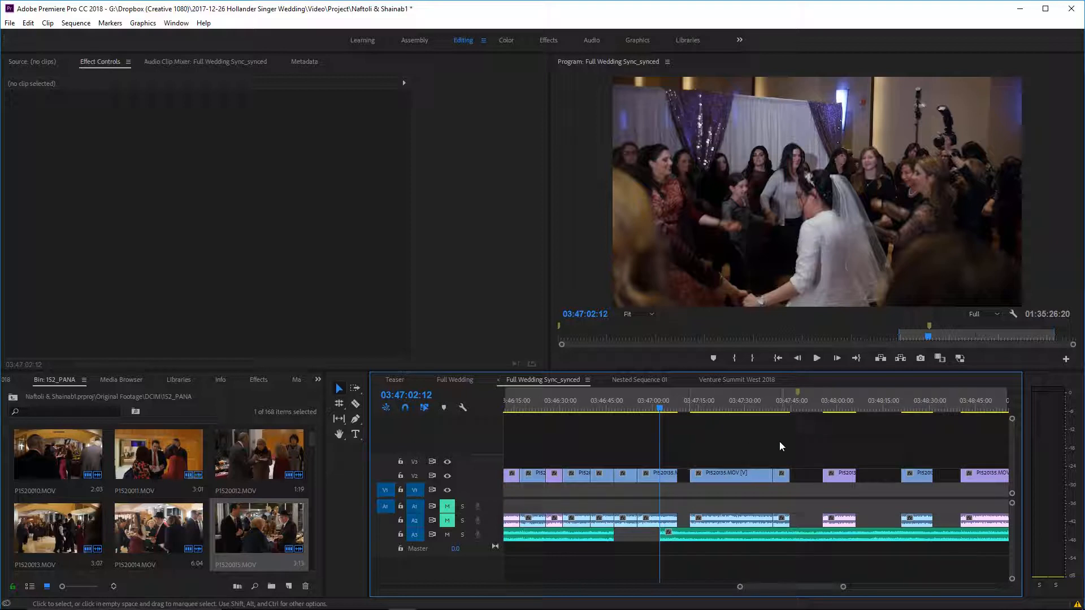
pyautogui.click(797, 408)
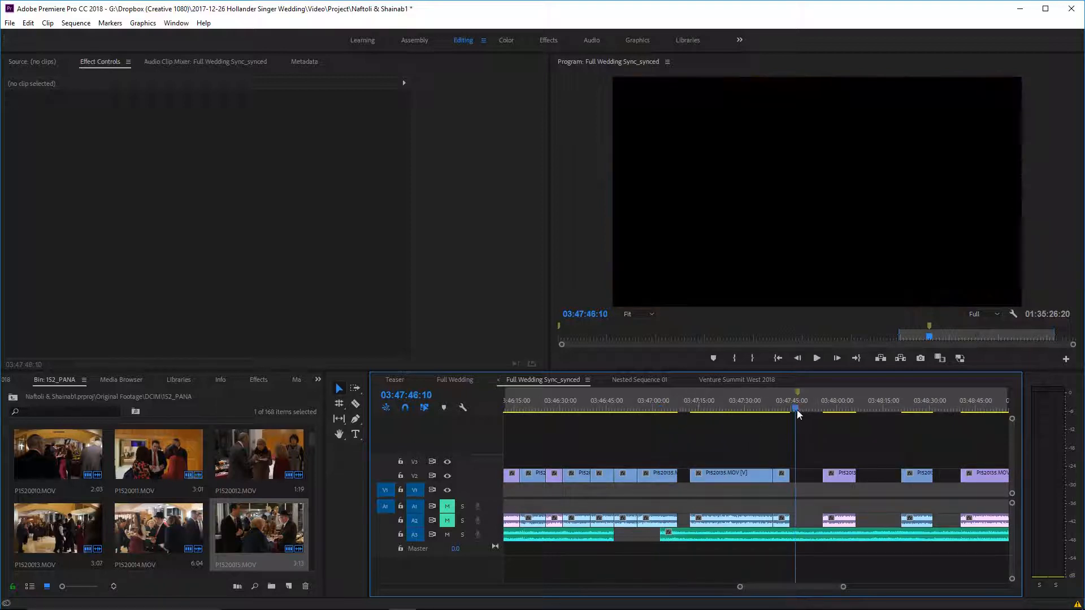
pyautogui.moveTo(775, 412)
pyautogui.mouseDown()
pyautogui.moveTo(775, 402)
pyautogui.moveTo(837, 398)
pyautogui.moveTo(785, 407)
pyautogui.mouseUp()
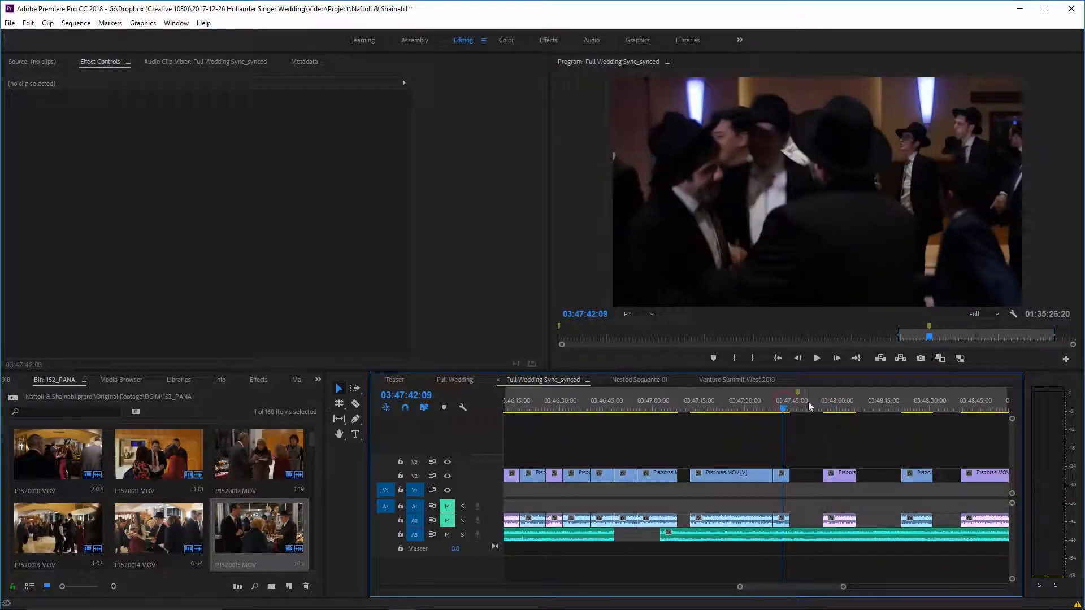
pyautogui.click(744, 406)
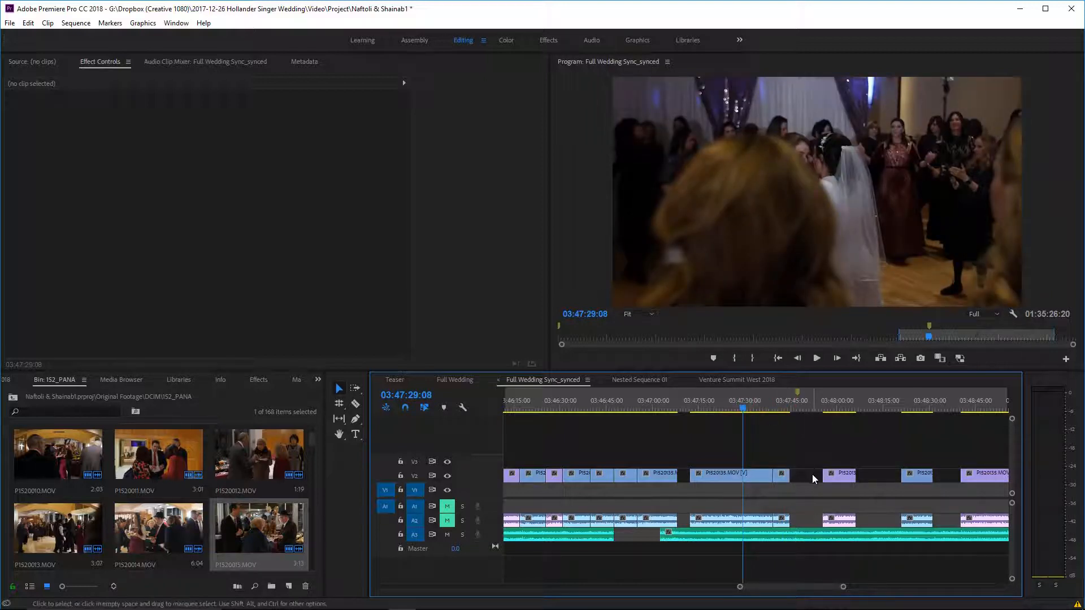
pyautogui.press('space')
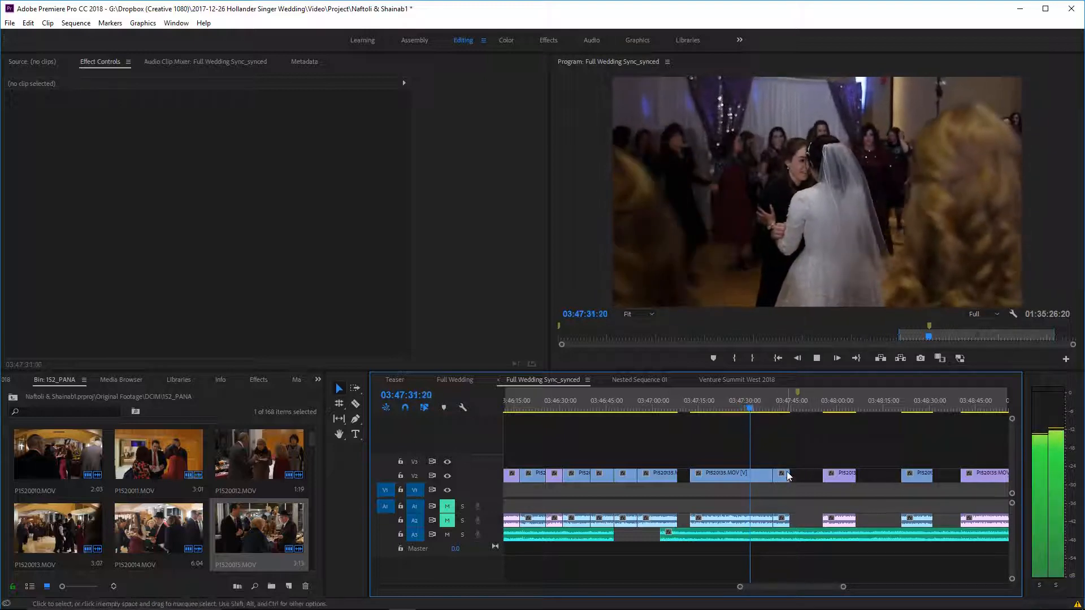
pyautogui.press('space')
pyautogui.press('c')
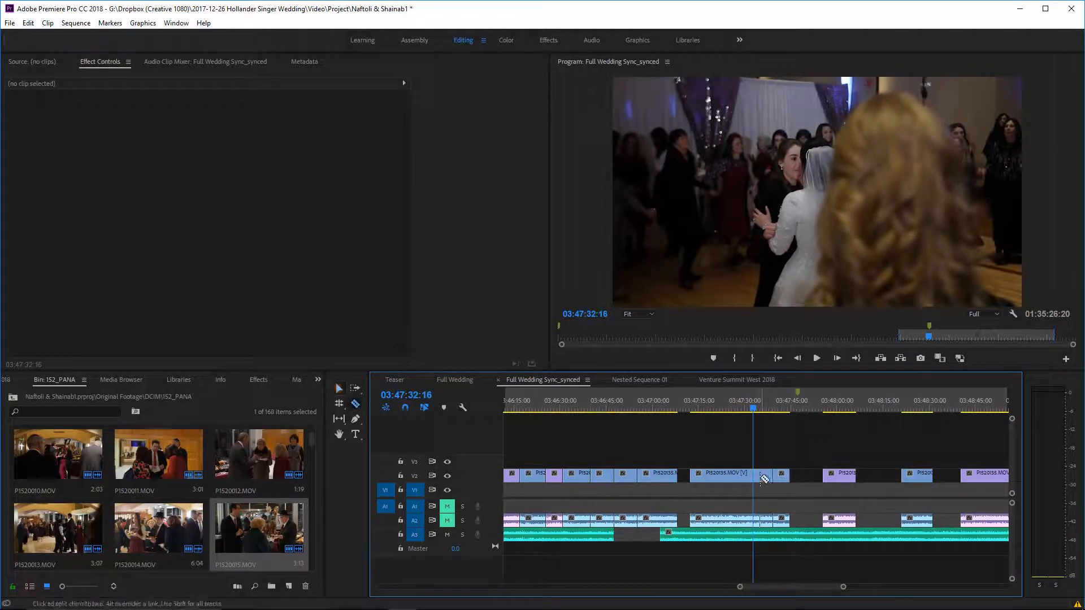
pyautogui.click(754, 477)
pyautogui.press('v')
pyautogui.moveTo(777, 480)
pyautogui.mouseDown()
pyautogui.moveTo(794, 476)
pyautogui.moveTo(731, 476)
pyautogui.moveTo(761, 477)
pyautogui.mouseUp()
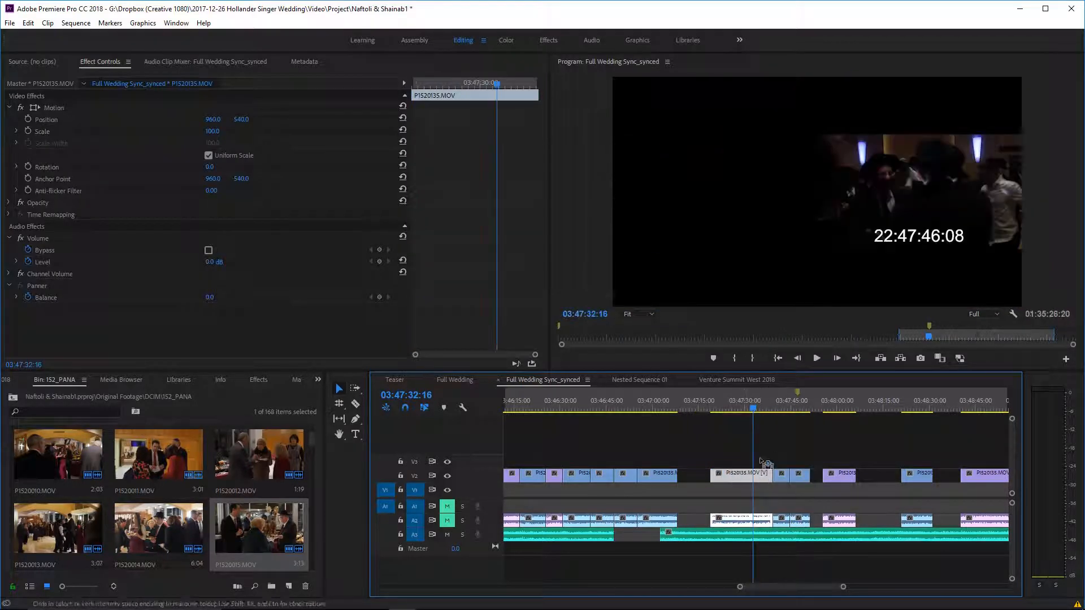
# Play through the inserted men's clip and bride remainder, and move the next violet-labelled clip directly against the remainder's end.
pyautogui.click(780, 408)
pyautogui.press('space')
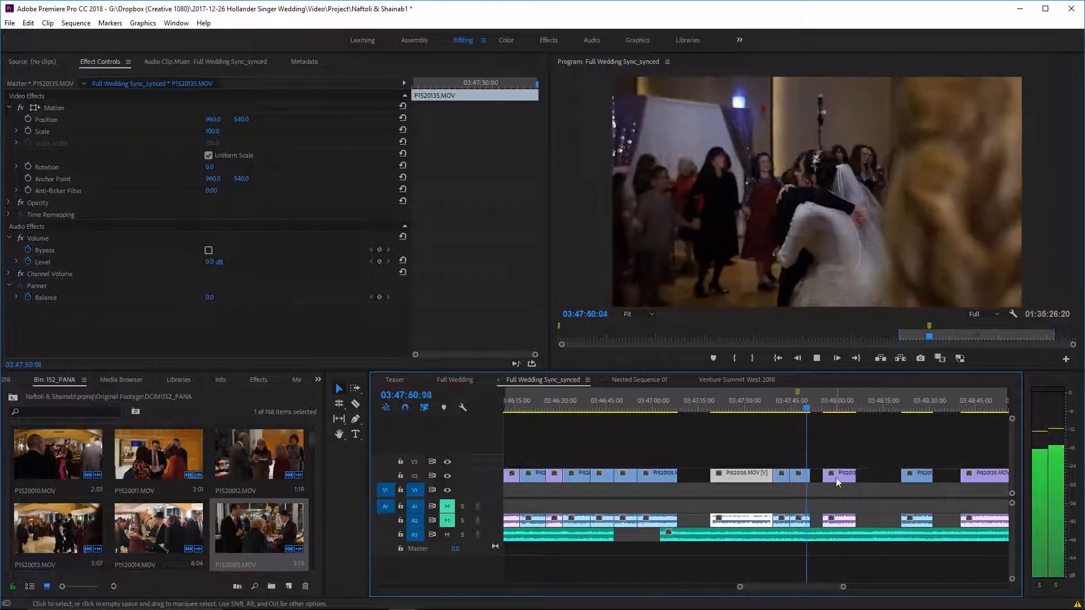
pyautogui.press('space')
pyautogui.moveTo(840, 477); pyautogui.dragTo(822, 477)
pyautogui.press('space')
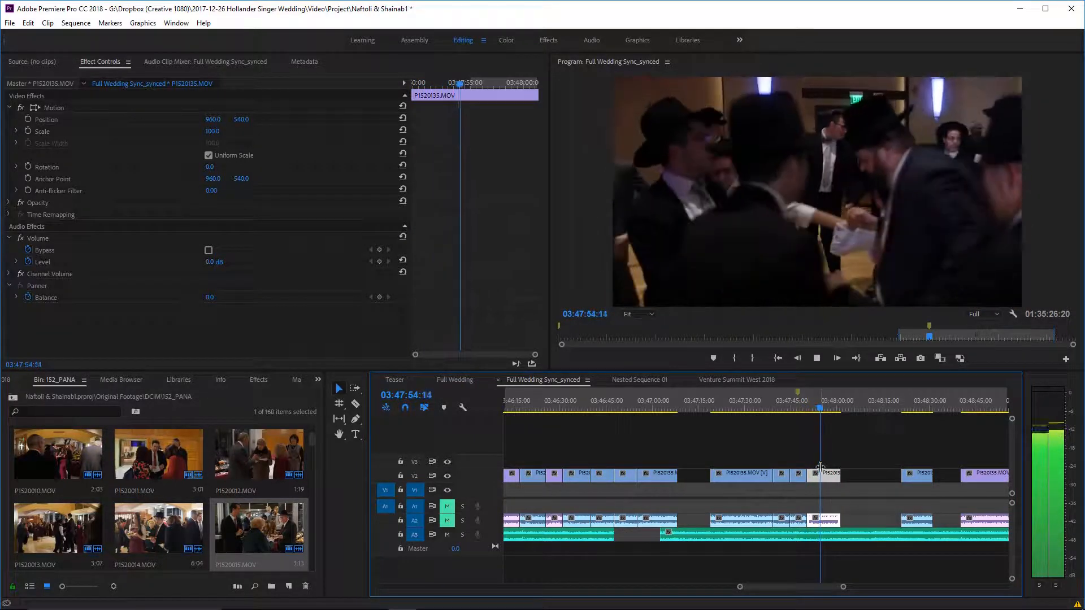
pyautogui.press('space')
# Replay the bride clips around the empty audio stretch, lift the earlier one to track V4 and ripple delete the audio gap.
pyautogui.scroll(1, 805, 461)
pyautogui.moveTo(768, 406); pyautogui.dragTo(710, 410)
pyautogui.press('space')
pyautogui.scroll(1, 743, 448)
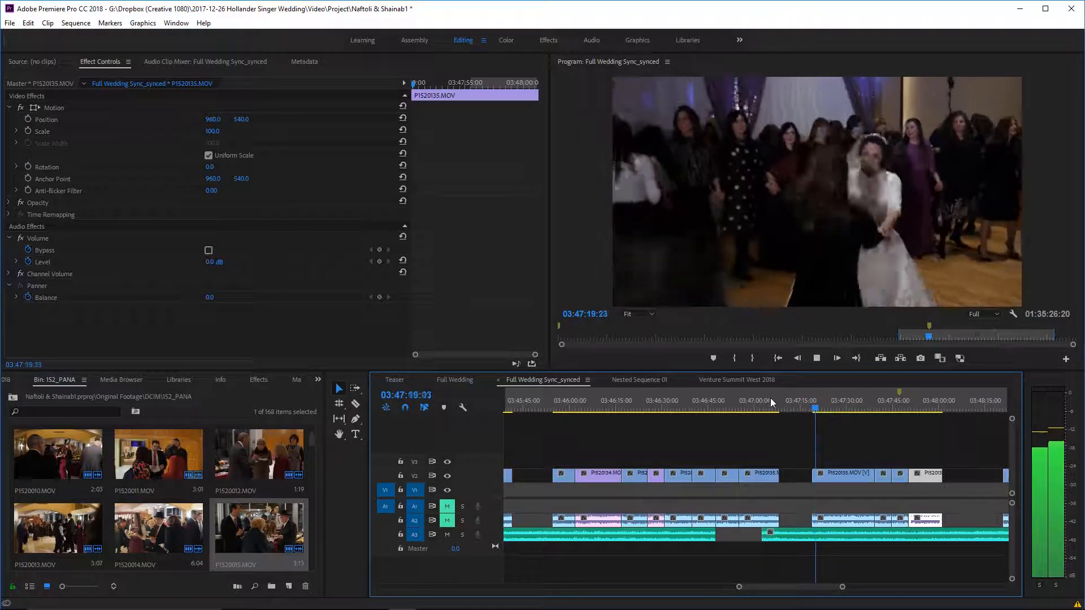
pyautogui.press('space')
pyautogui.moveTo(773, 398); pyautogui.dragTo(750, 395)
pyautogui.press('space')
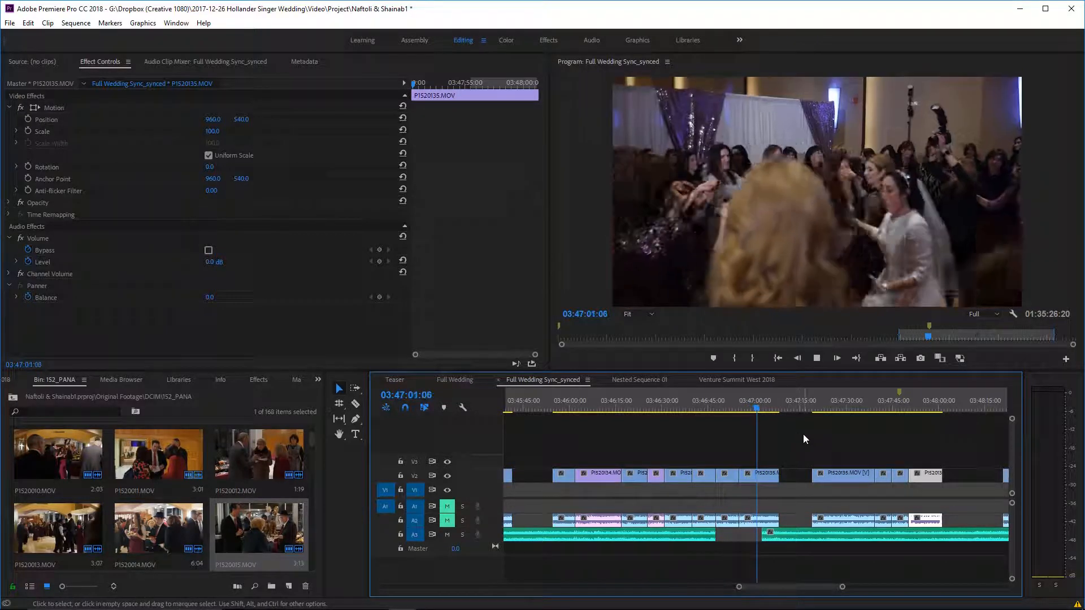
pyautogui.moveTo(763, 480); pyautogui.dragTo(836, 452)
pyautogui.rightClick(746, 533)
pyautogui.click(754, 541)
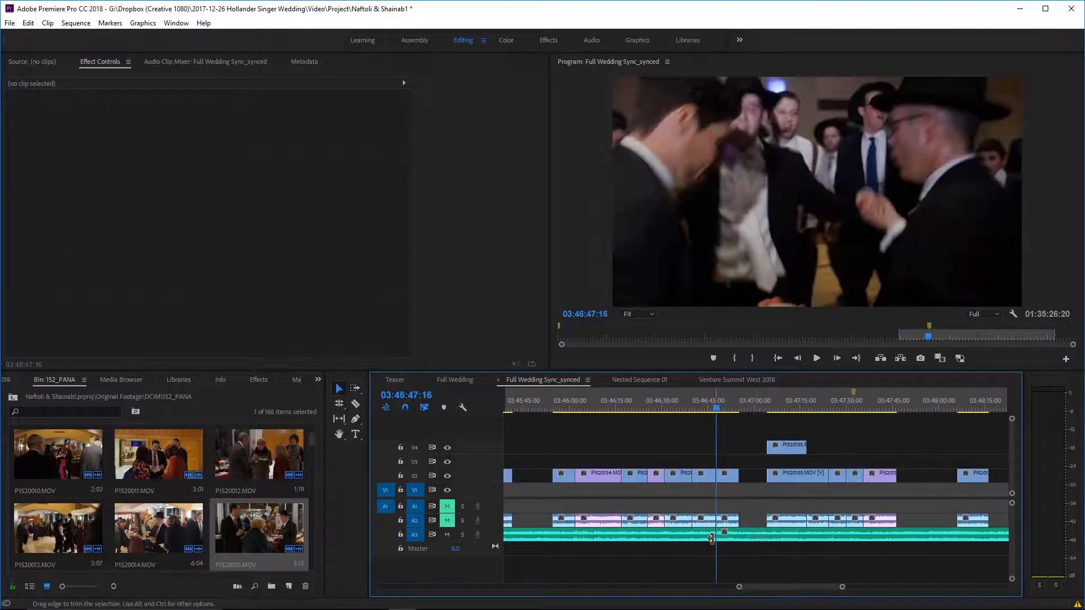
# Play across the new audio join at 03:46:47:16 and lengthen its Constant Power transition to 23 frames, ending at the cut.
pyautogui.click(710, 405)
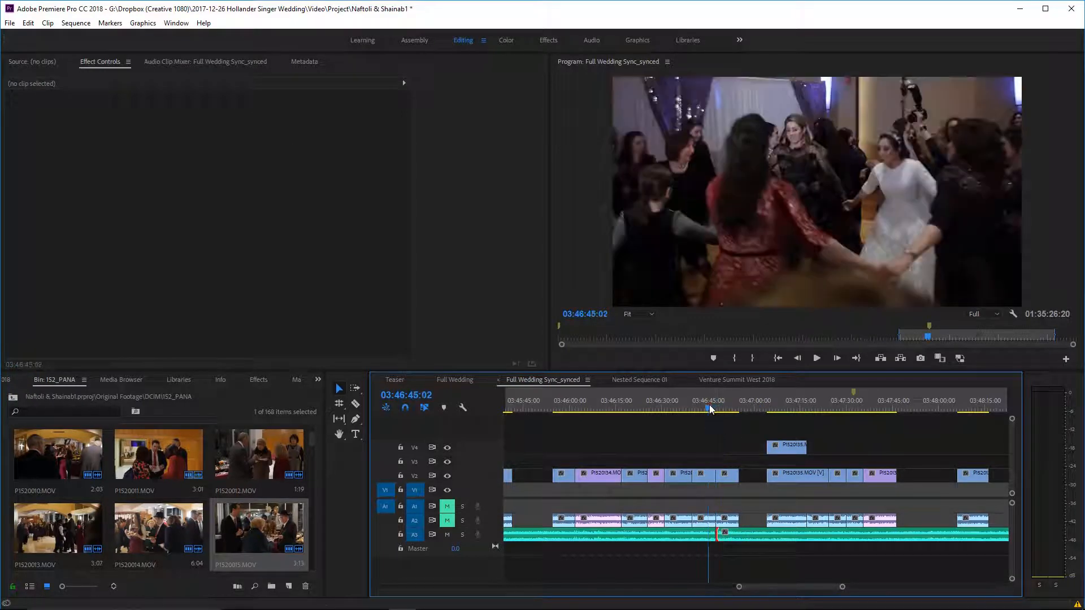
pyautogui.press('space')
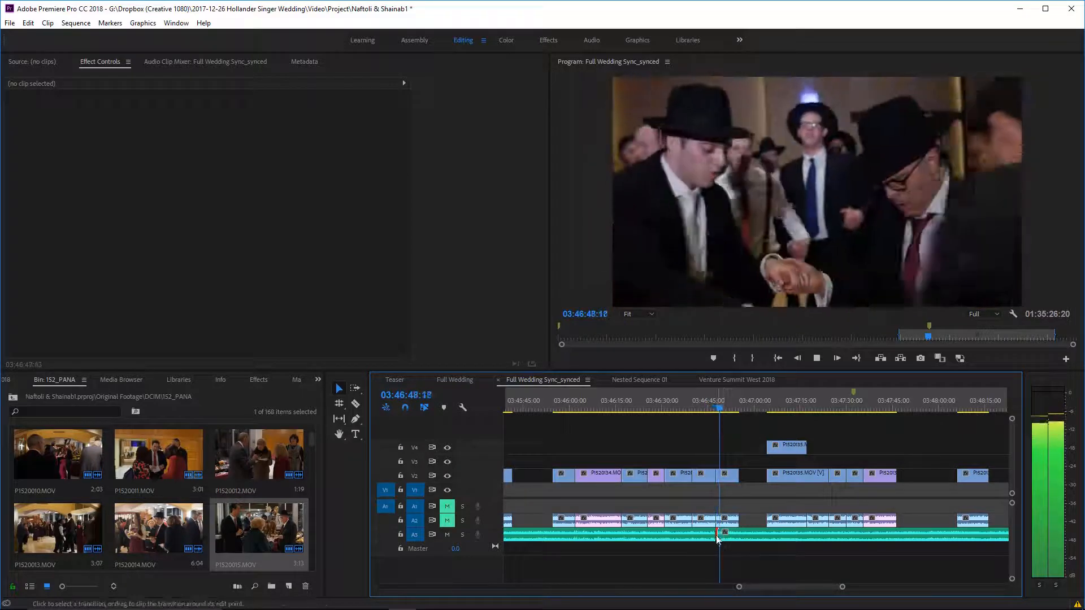
pyautogui.click(713, 535)
pyautogui.press('space')
pyautogui.press('space')
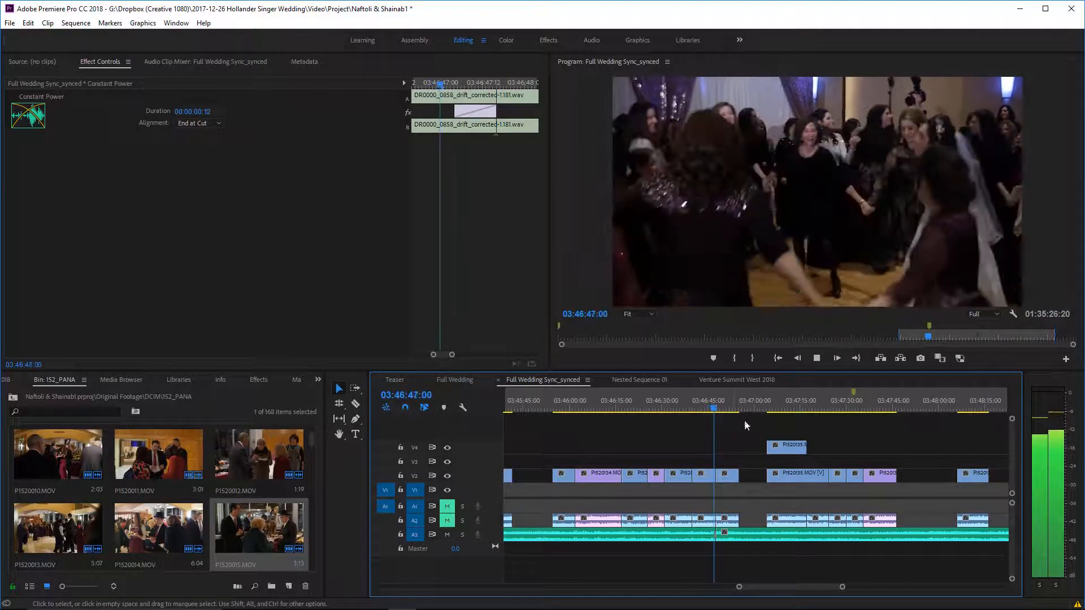
pyautogui.click(449, 111)
pyautogui.click(710, 407)
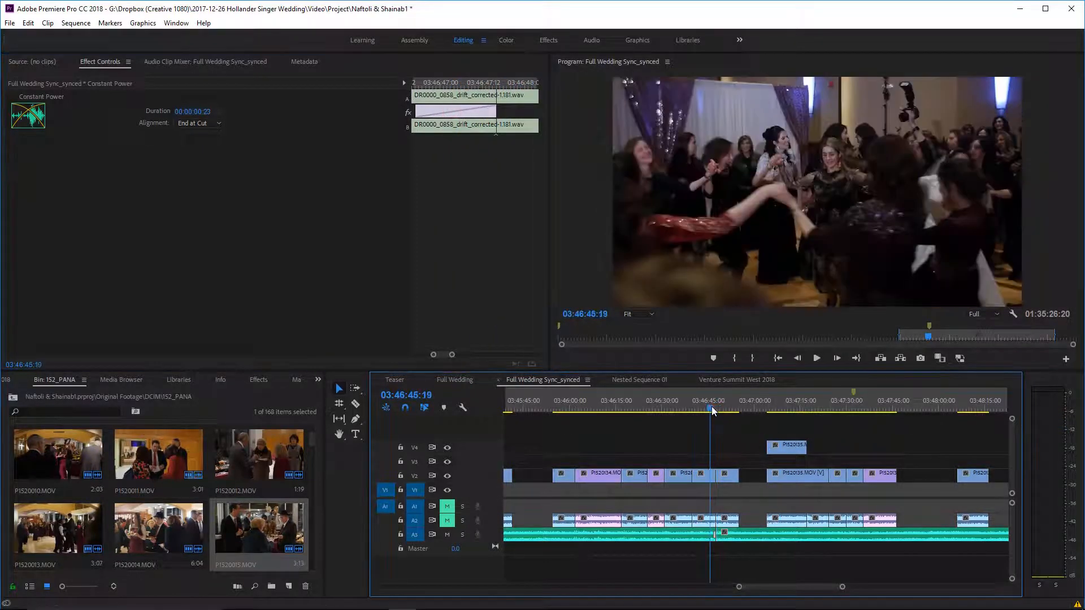
pyautogui.press('space')
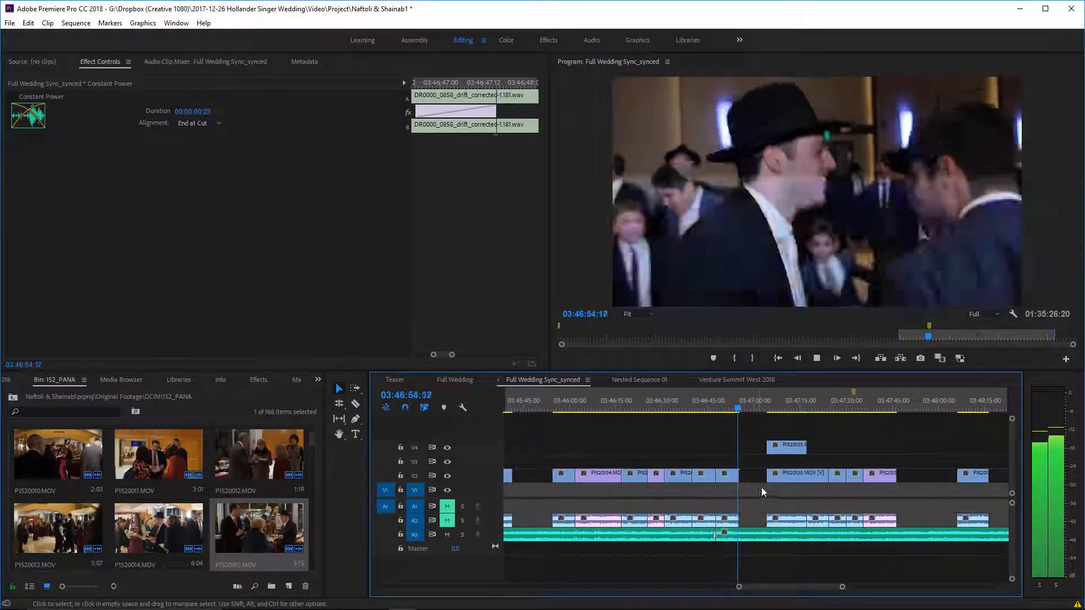
# Move the bride clip from track V4 to V3, starting where the men's clip ends, and play through it.
pyautogui.press('space')
pyautogui.moveTo(782, 446); pyautogui.dragTo(752, 464)
pyautogui.press('space')
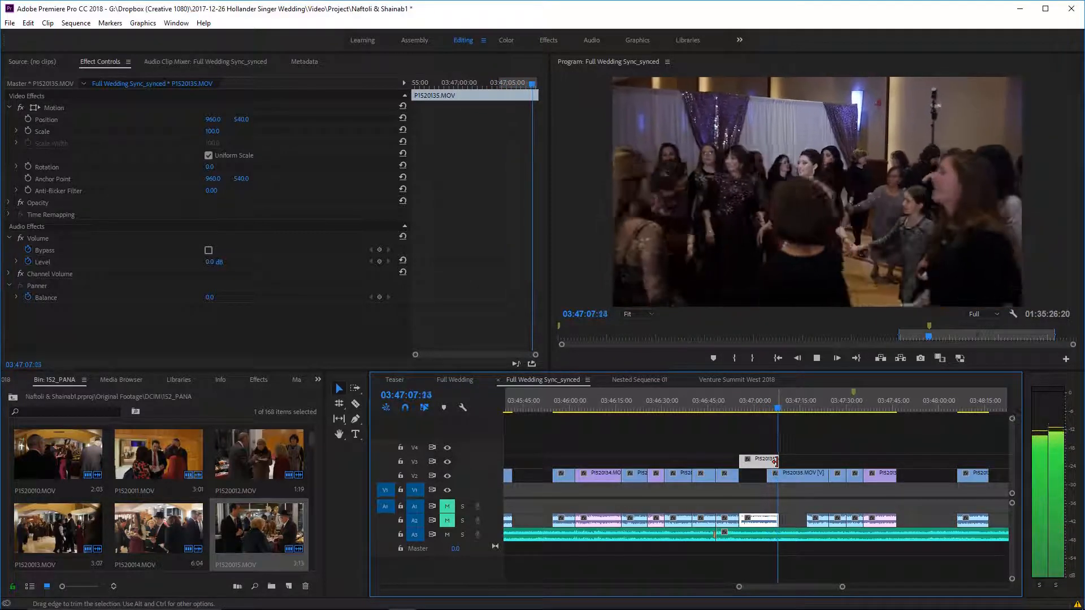
pyautogui.click(773, 408)
pyautogui.click(778, 405)
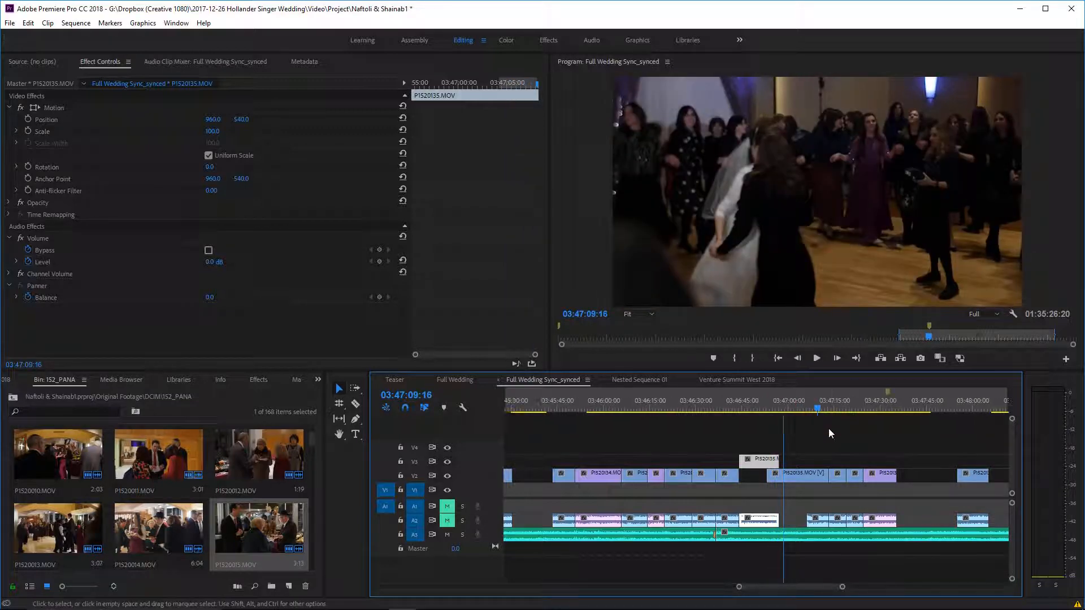
# Replay from 03:46:50:18 into the repositioned bride clip and split the audio at 03:47:02:19.
pyautogui.scroll(2, 828, 429)
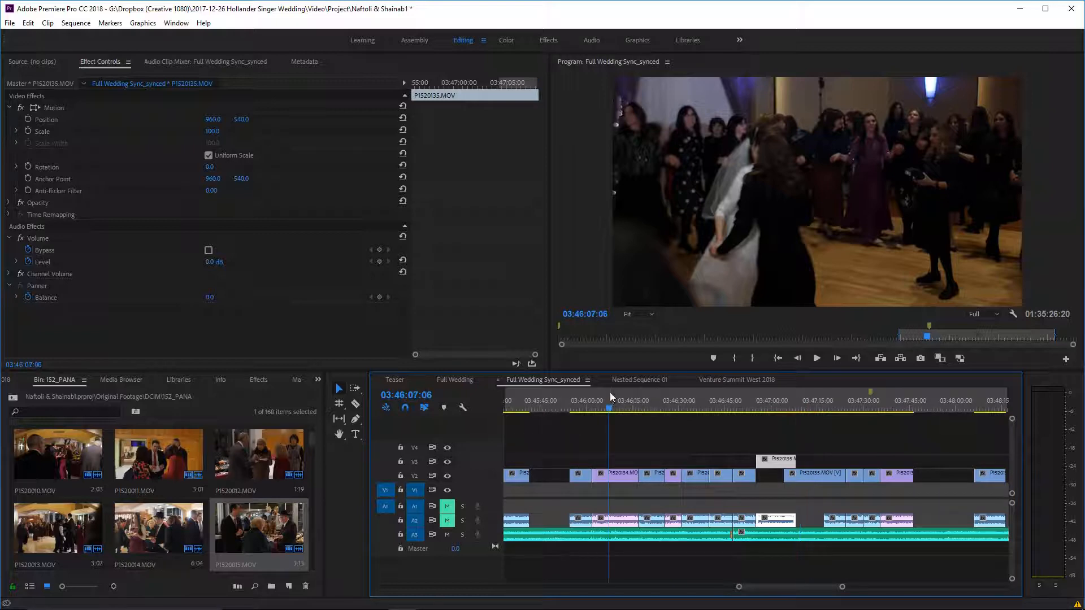
pyautogui.moveTo(612, 398); pyautogui.dragTo(745, 417)
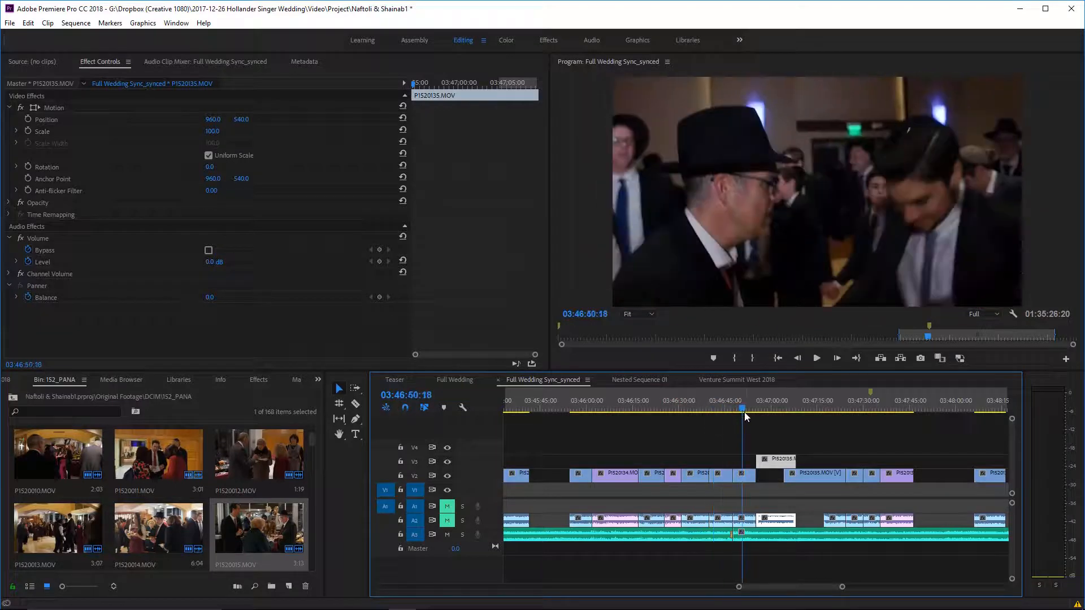
pyautogui.press('space')
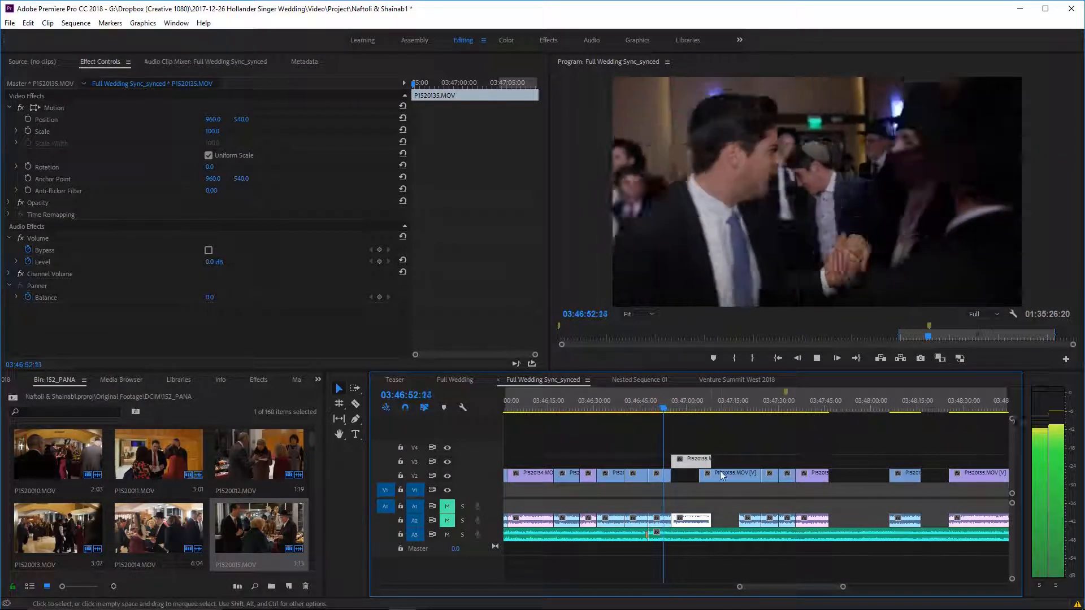
pyautogui.click(713, 438)
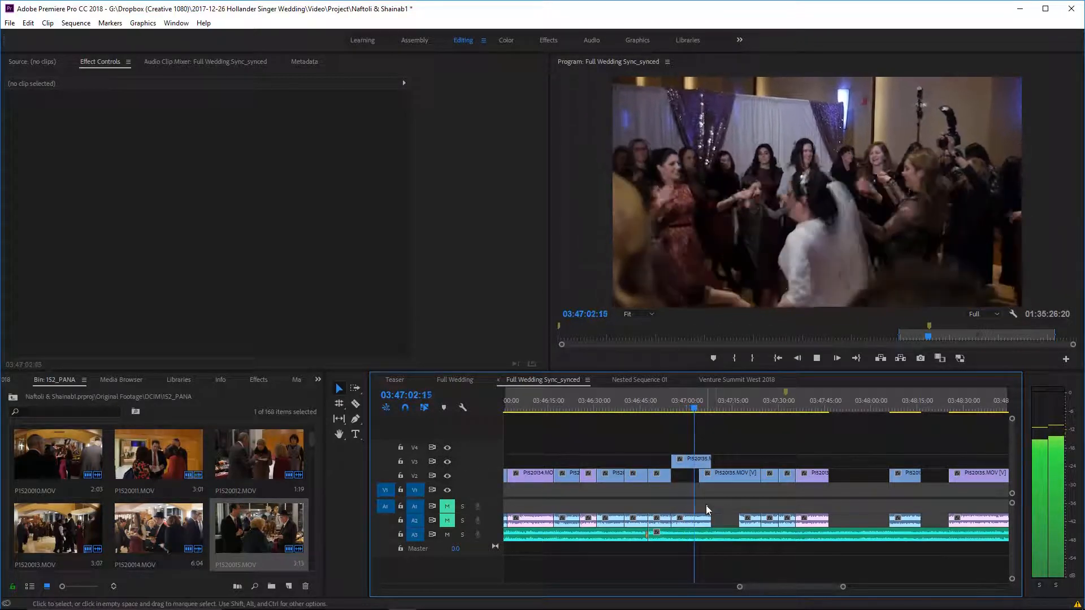
pyautogui.press('space')
pyautogui.press('c')
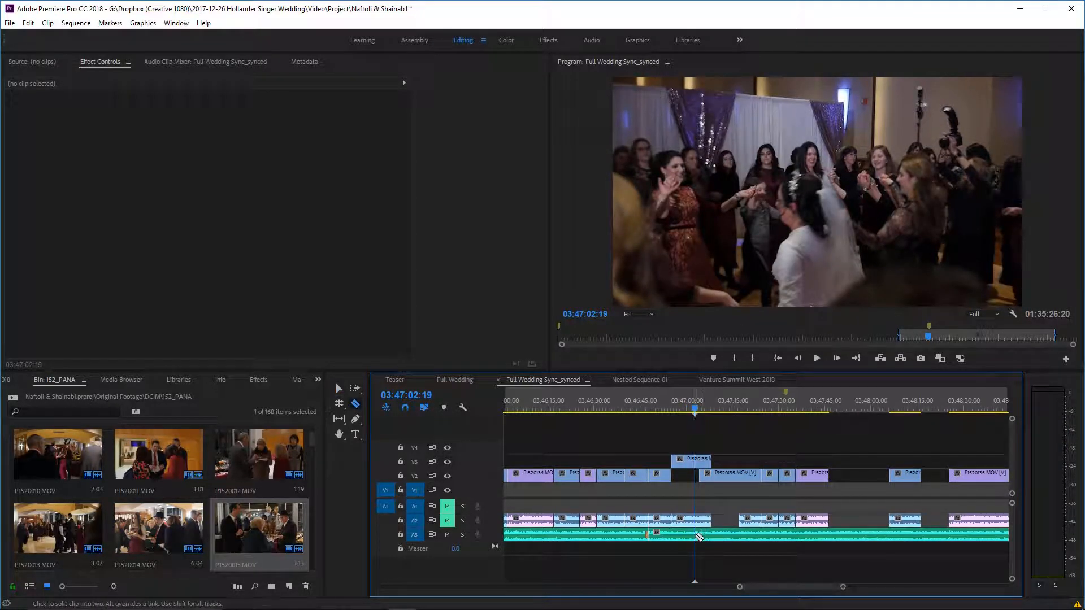
pyautogui.click(696, 535)
# Play past the new audio split, replay from near 03:46:47 and delete the audio between 03:46:47:16 and 03:47:02:19.
pyautogui.press('space')
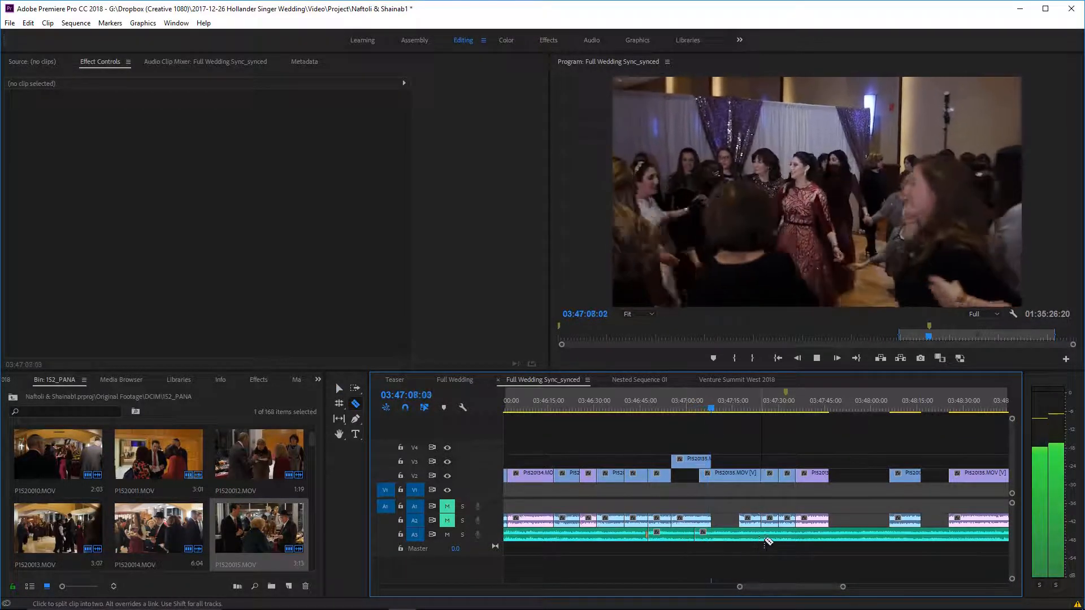
pyautogui.press('v')
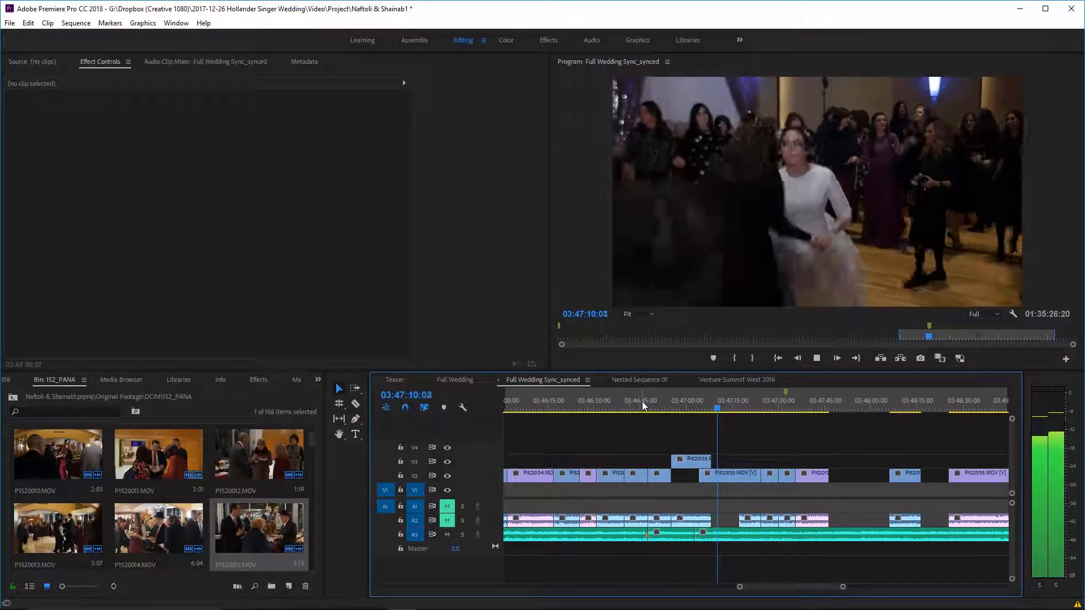
pyautogui.click(642, 401)
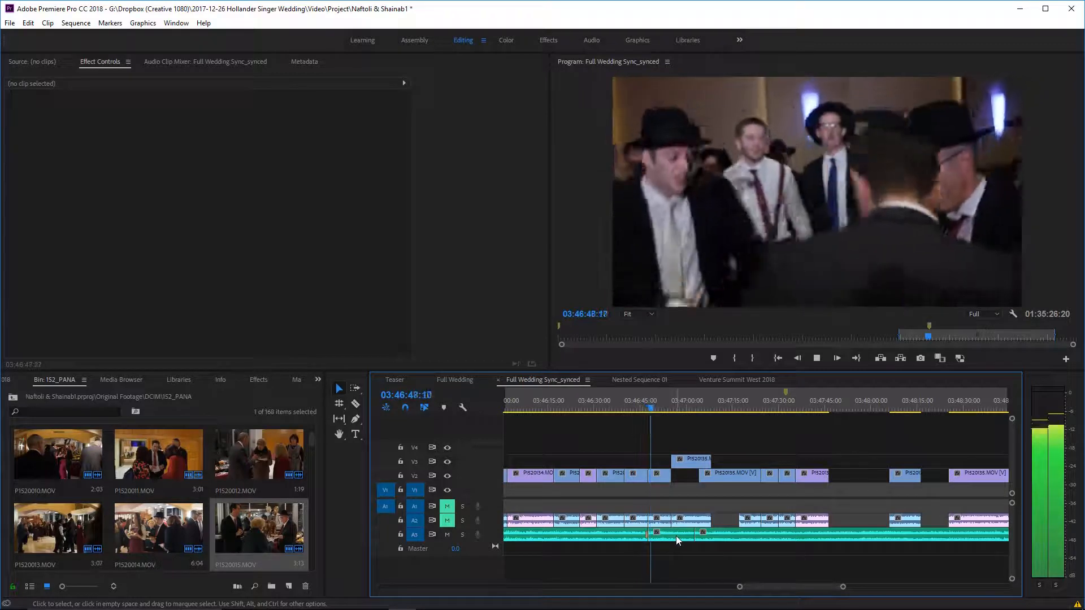
pyautogui.click(676, 536)
pyautogui.press('Delete')
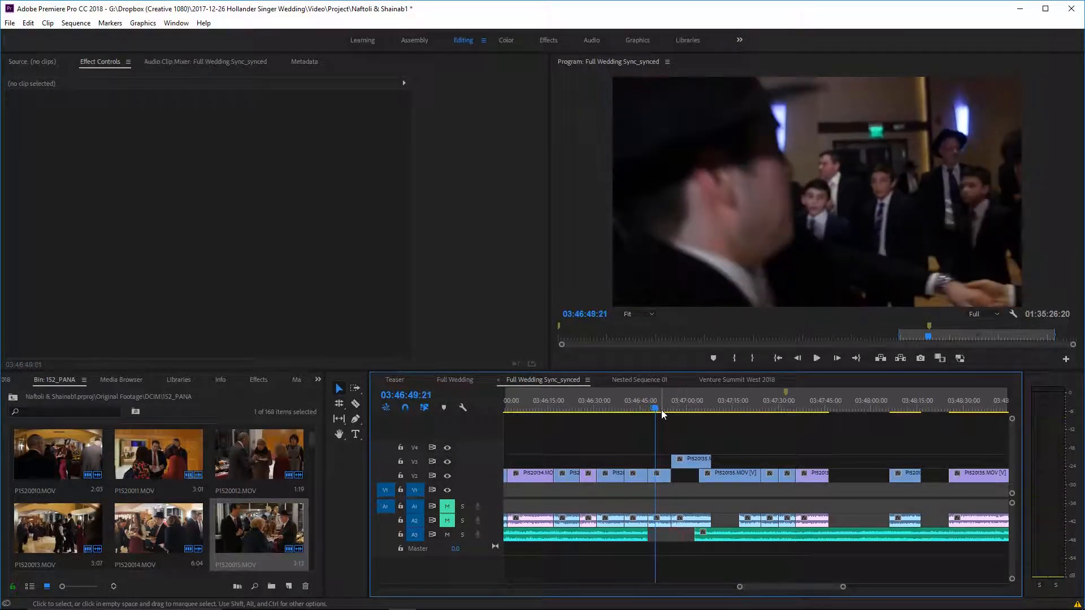
# Review the bride footage up to 03:47:19:16 and delete the bride clip on V2 that partly overlaps the V3 clip.
pyautogui.click(664, 403)
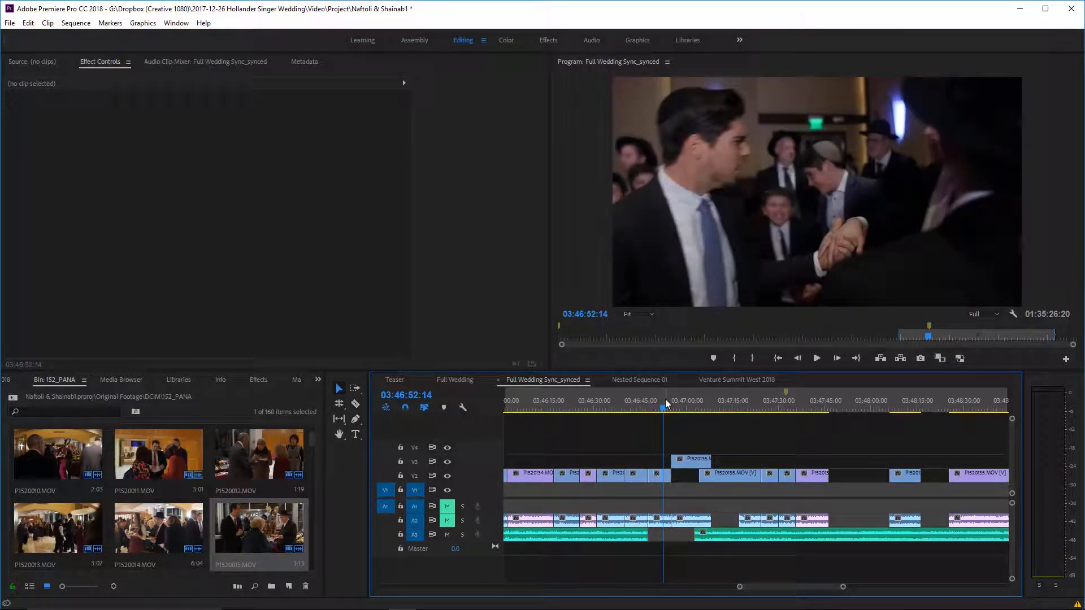
pyautogui.moveTo(677, 399); pyautogui.dragTo(734, 404)
pyautogui.press('space')
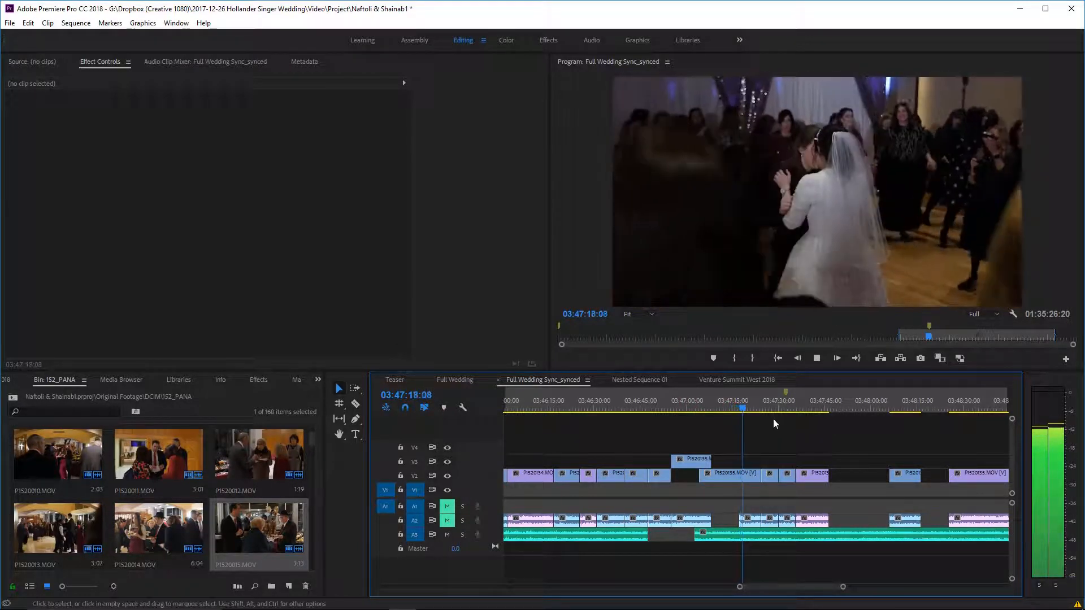
pyautogui.press('space')
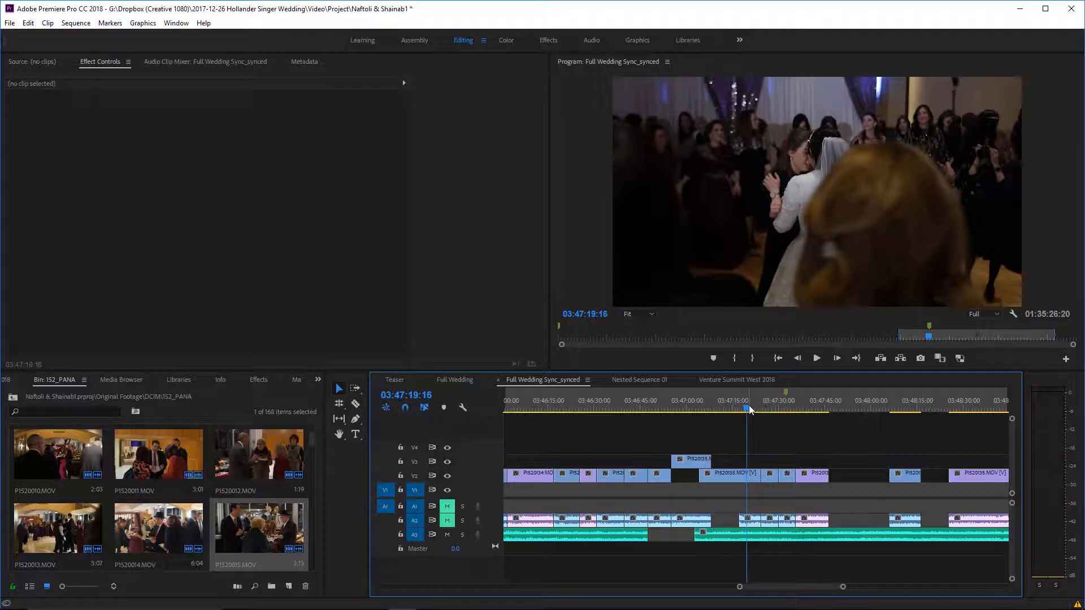
pyautogui.moveTo(746, 408); pyautogui.dragTo(677, 401)
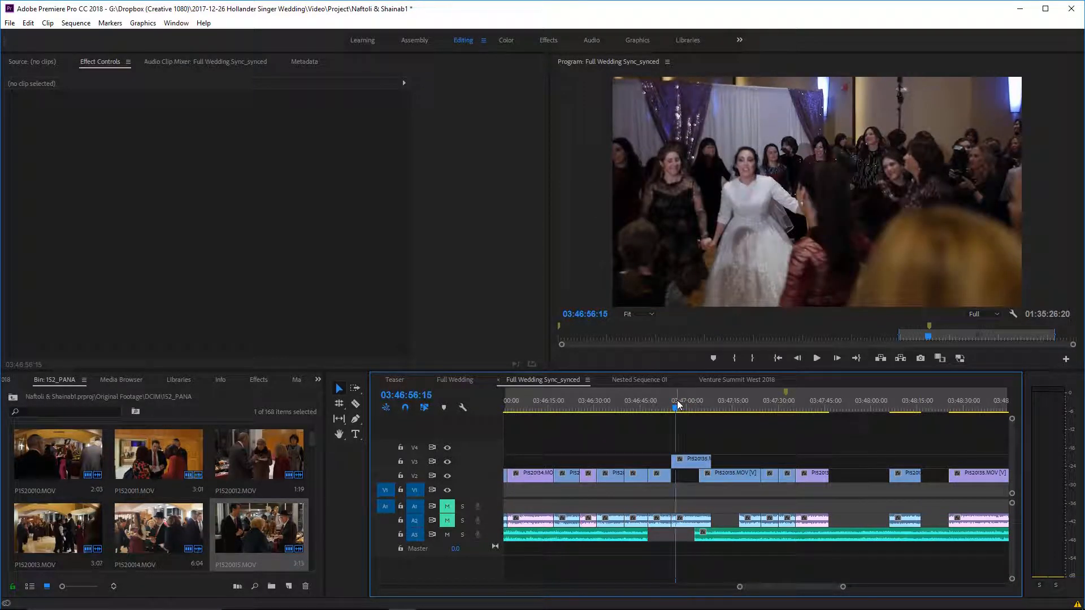
pyautogui.click(725, 473)
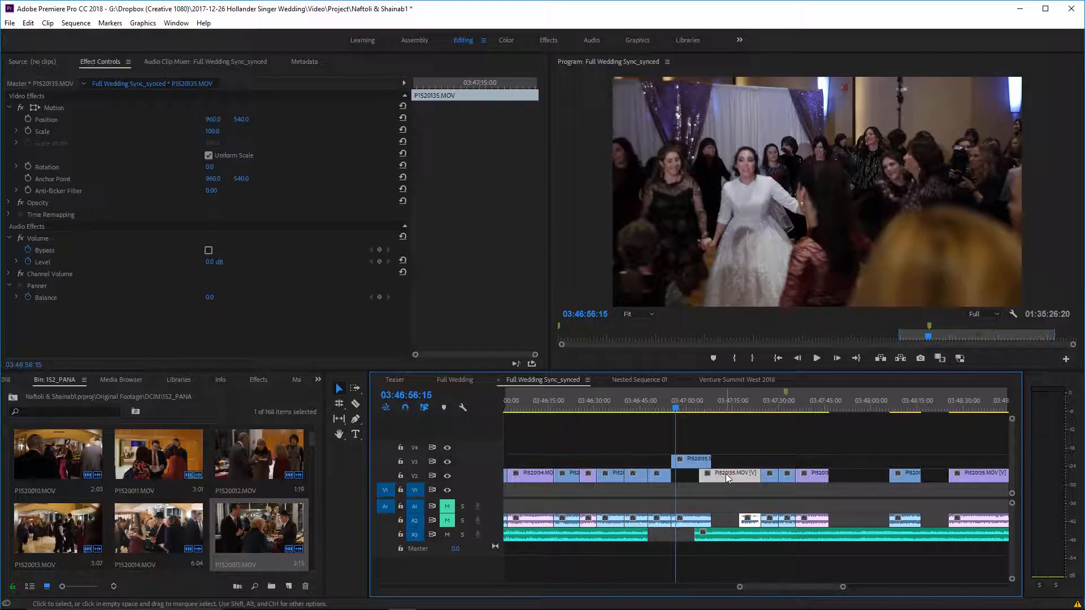
pyautogui.press('Delete')
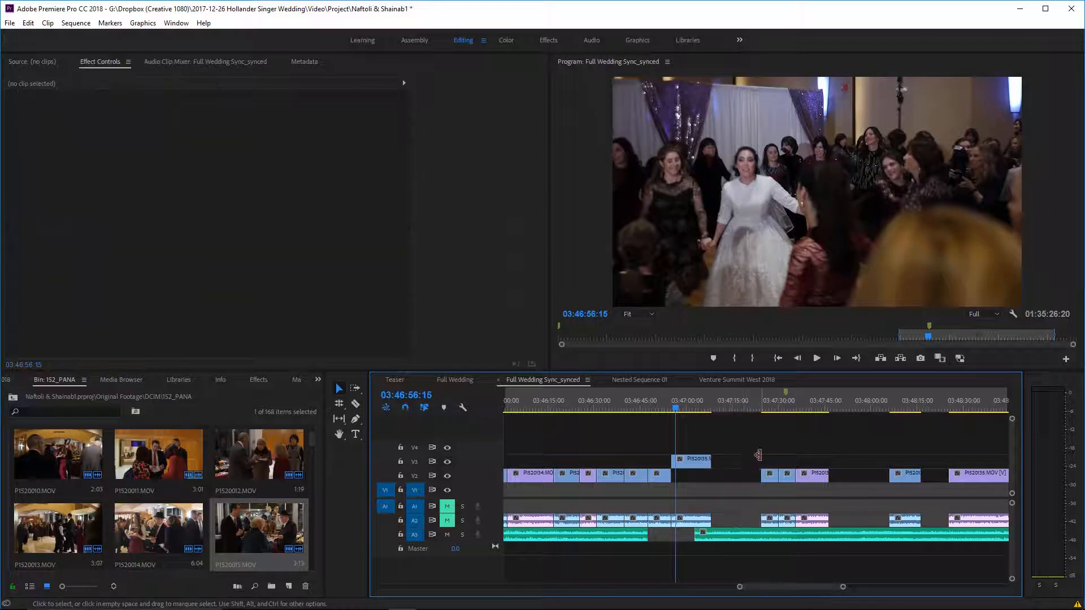
# Move the bride clip from V3 to V2 directly before the next clip and ripple delete the gap in front of it.
pyautogui.press('space')
pyautogui.press('space')
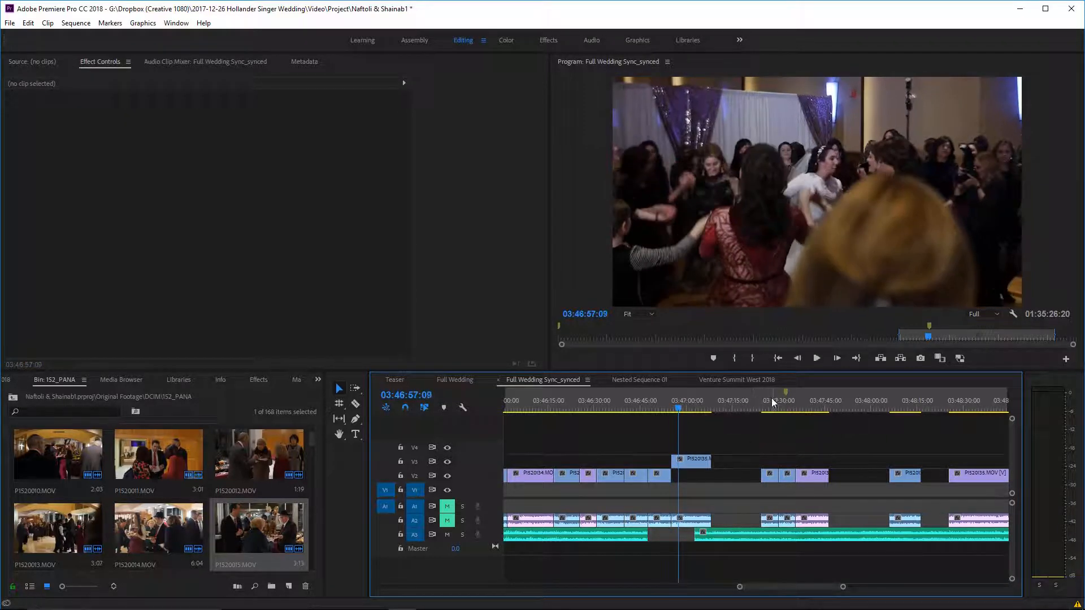
pyautogui.moveTo(787, 409); pyautogui.dragTo(790, 410)
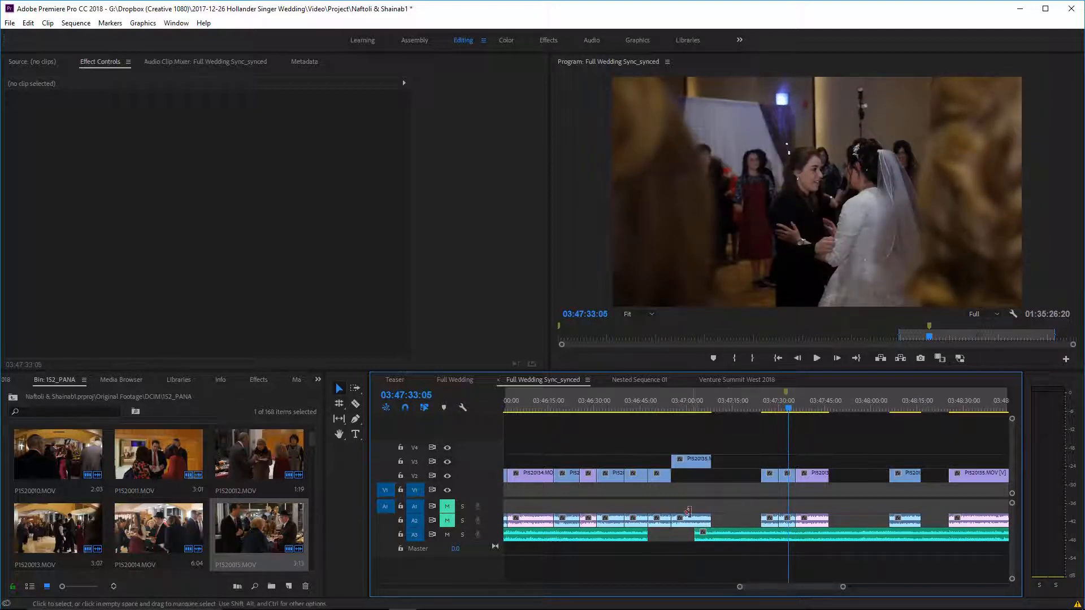
pyautogui.moveTo(695, 464); pyautogui.dragTo(745, 476)
pyautogui.rightClick(692, 474)
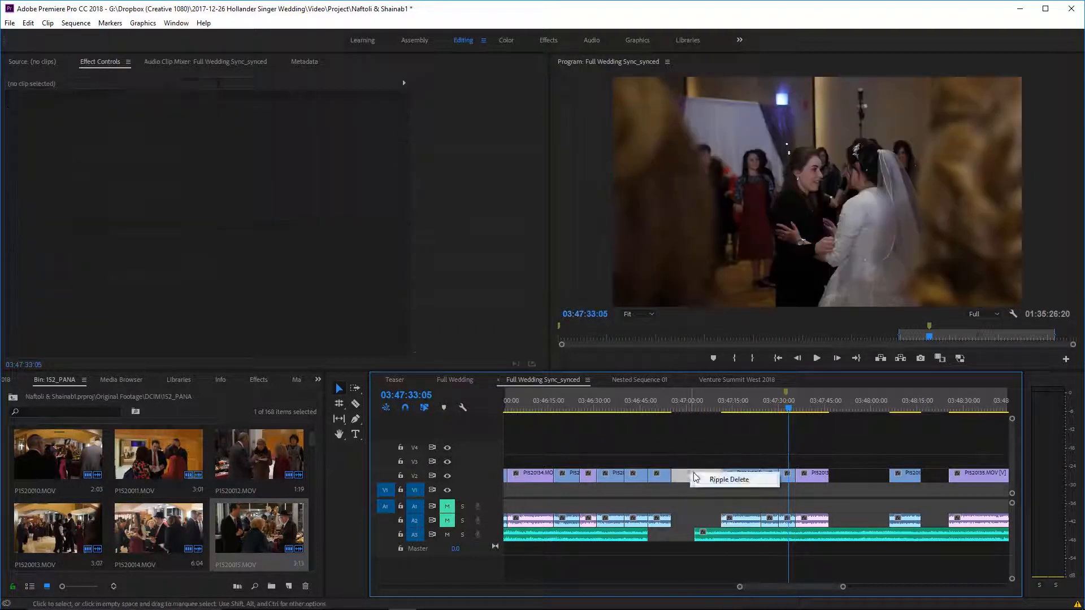
pyautogui.click(728, 480)
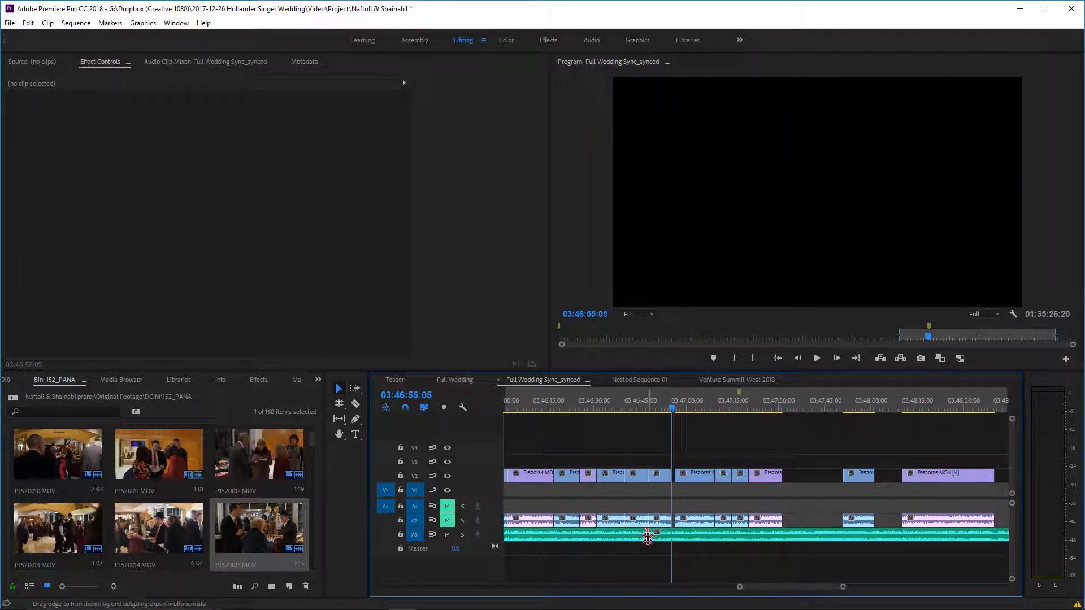
# Play across the closed audio join, shift its Constant Power transition to Start at Cut alignment, and listen again.
pyautogui.click(650, 534)
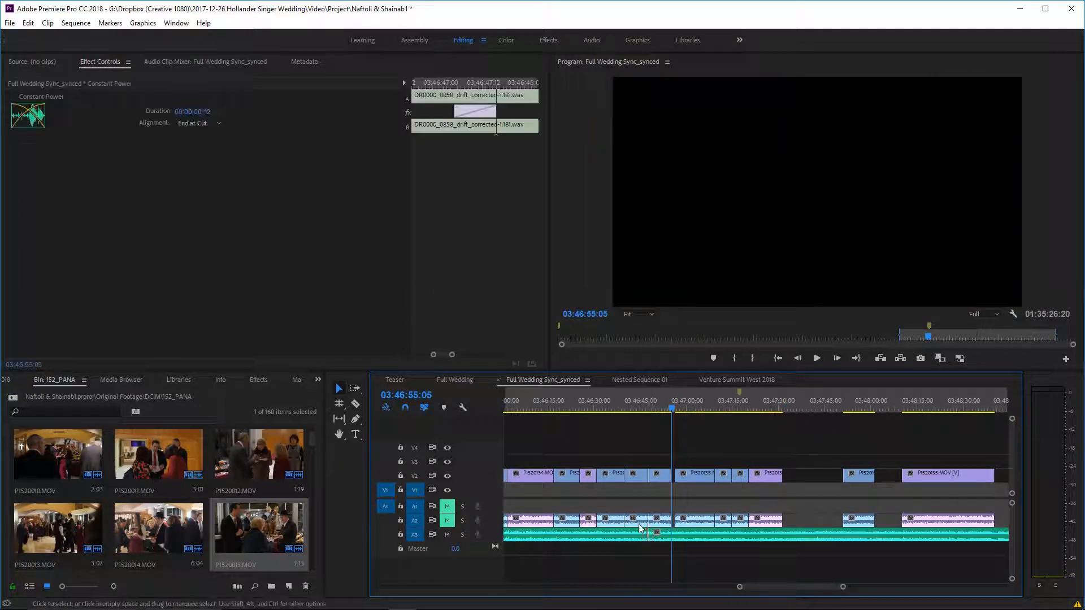
pyautogui.click(642, 407)
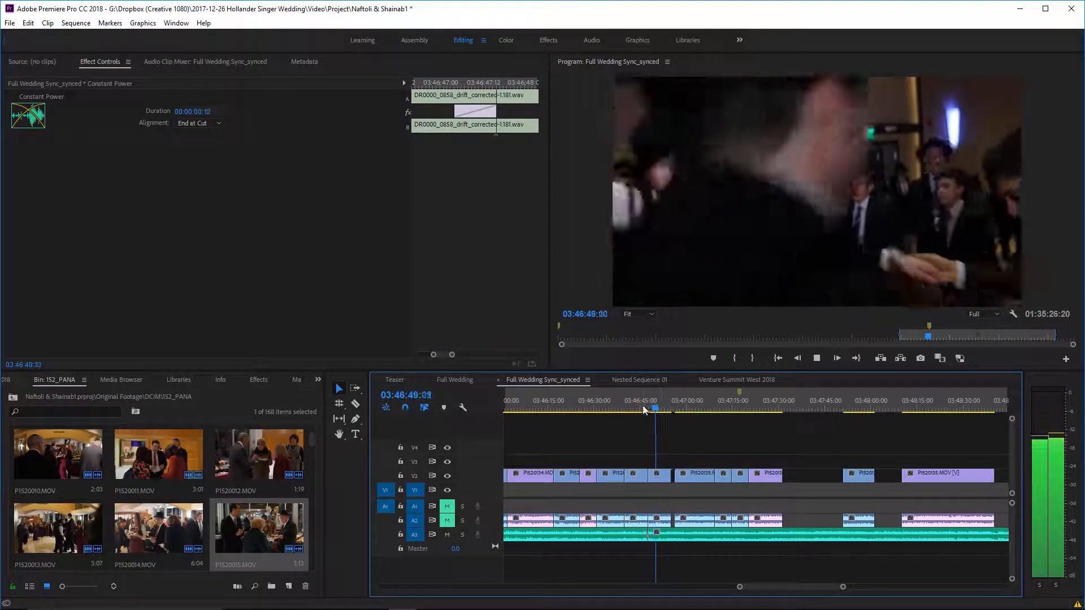
pyautogui.click(645, 402)
pyautogui.moveTo(740, 589); pyautogui.dragTo(762, 582)
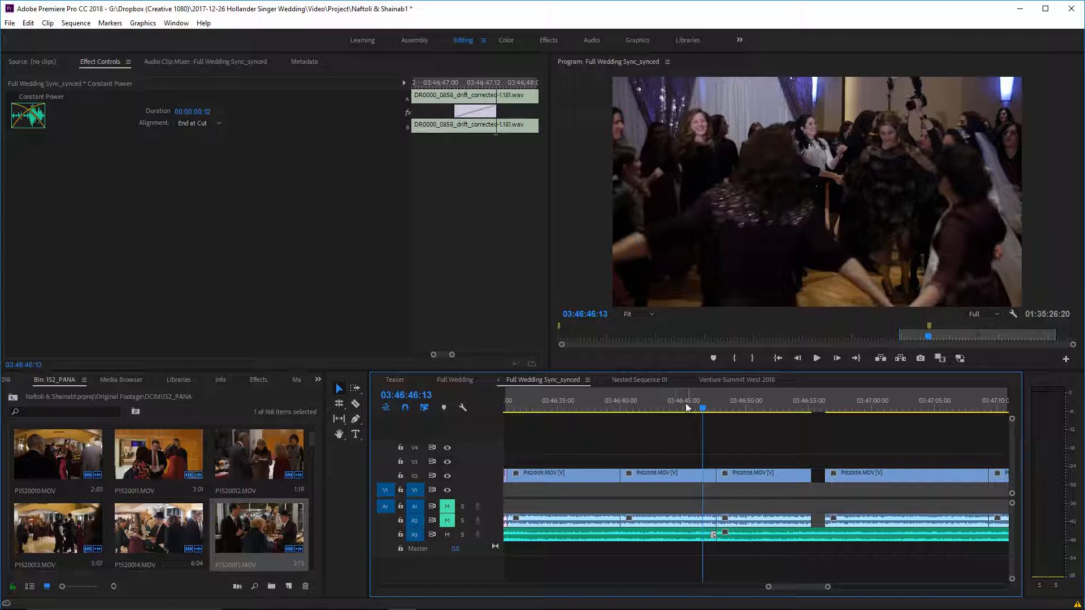
pyautogui.press('space')
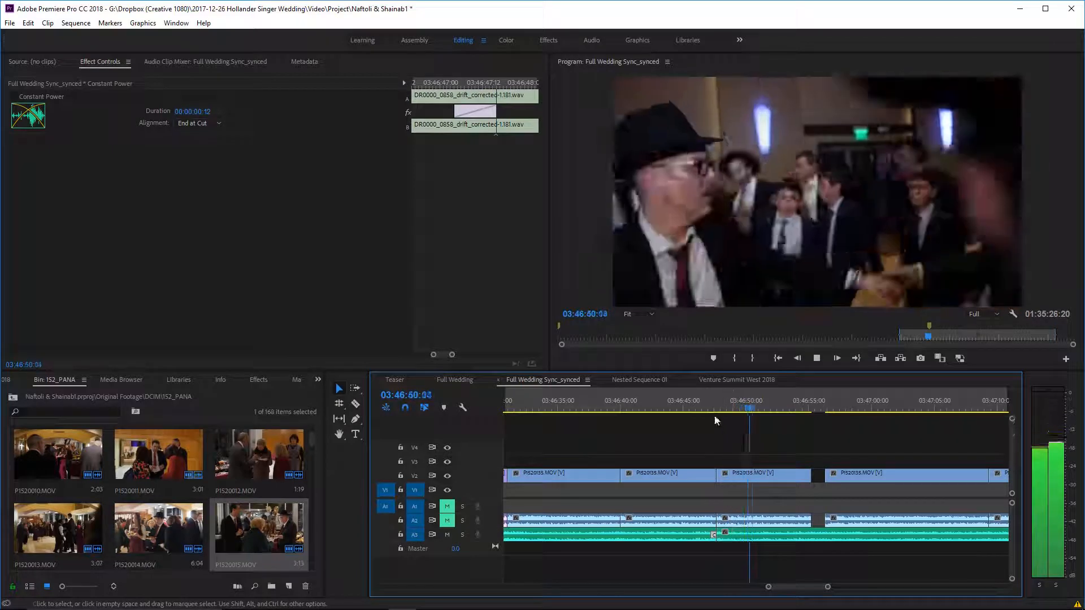
pyautogui.moveTo(713, 533); pyautogui.dragTo(721, 533)
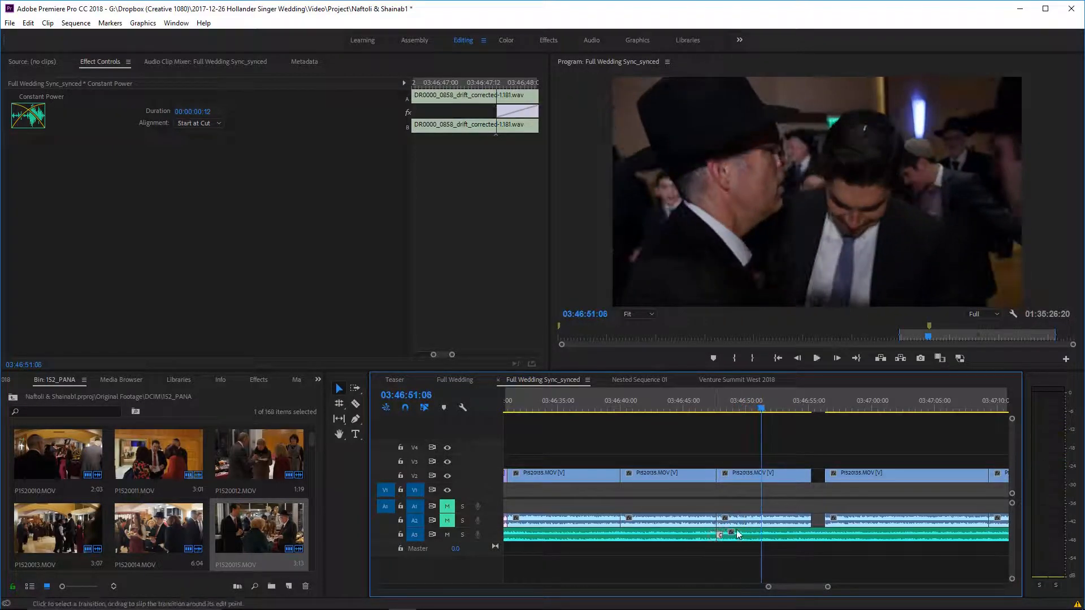
pyautogui.click(702, 403)
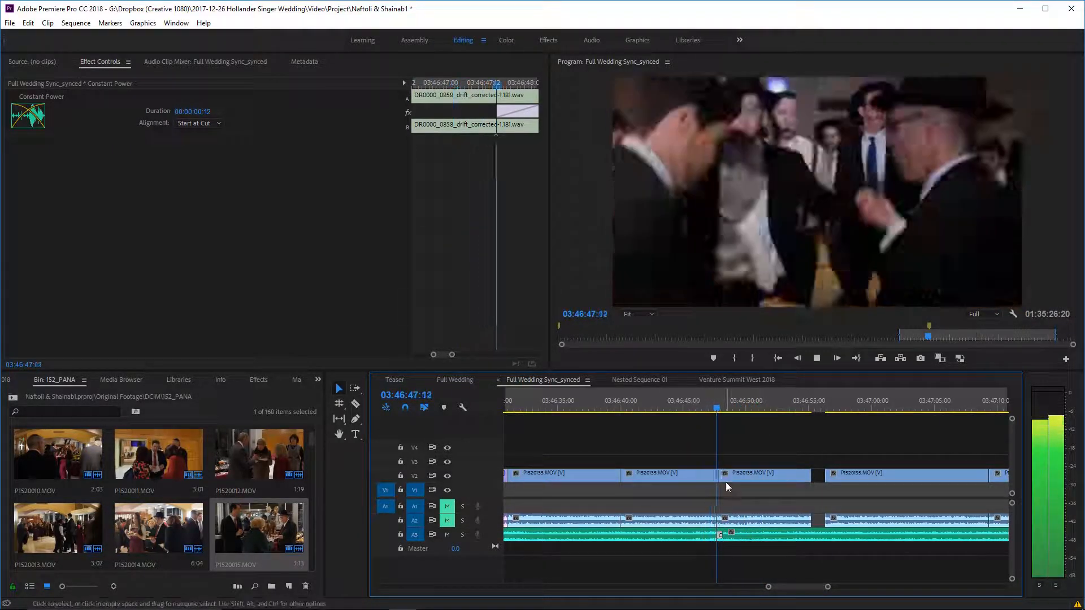
pyautogui.press('space')
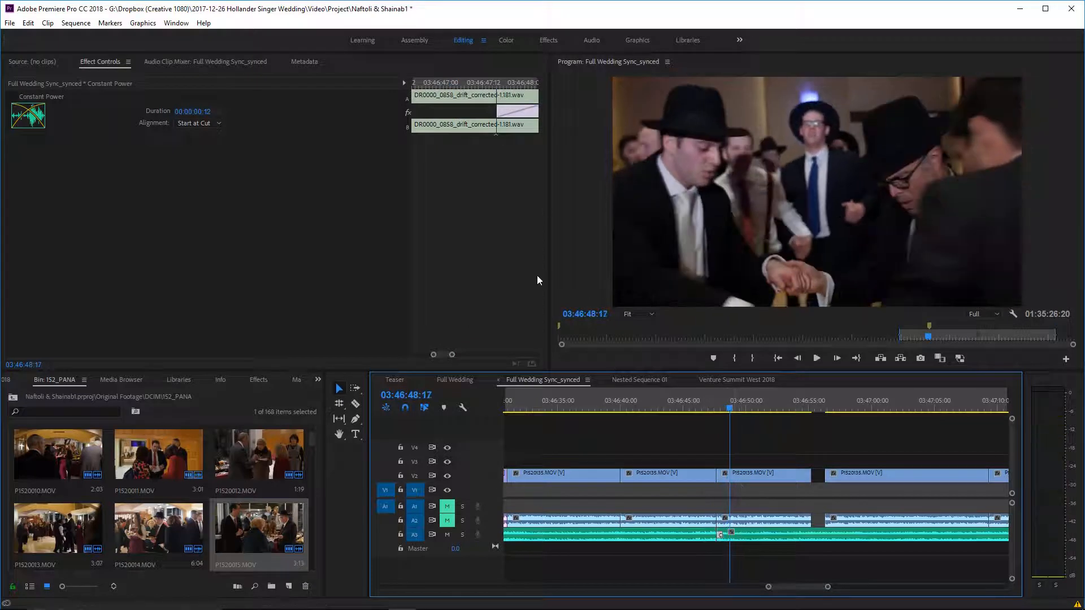
# Roll the audio edit on A3 forward to 03:46:48:17 and play across it.
pyautogui.moveTo(452, 355); pyautogui.dragTo(454, 355)
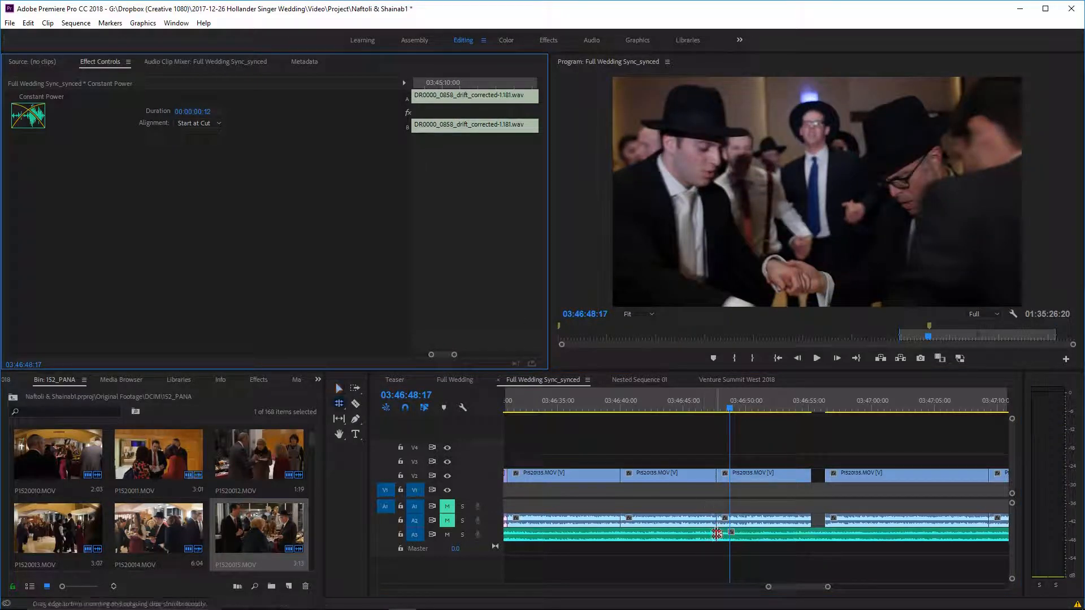
pyautogui.moveTo(717, 534); pyautogui.dragTo(729, 534)
pyautogui.click(712, 400)
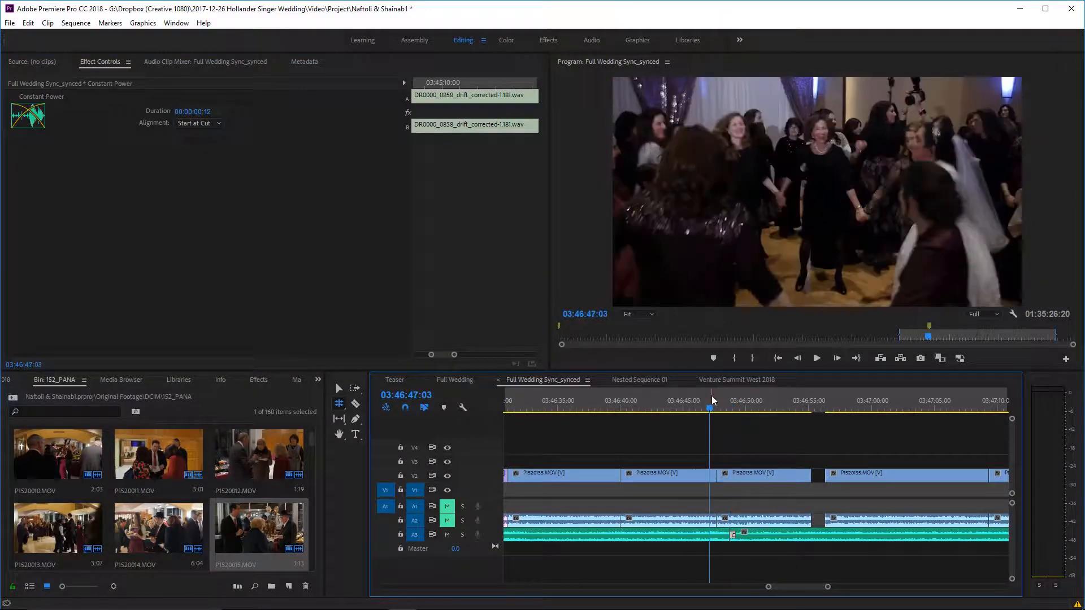
pyautogui.press('space')
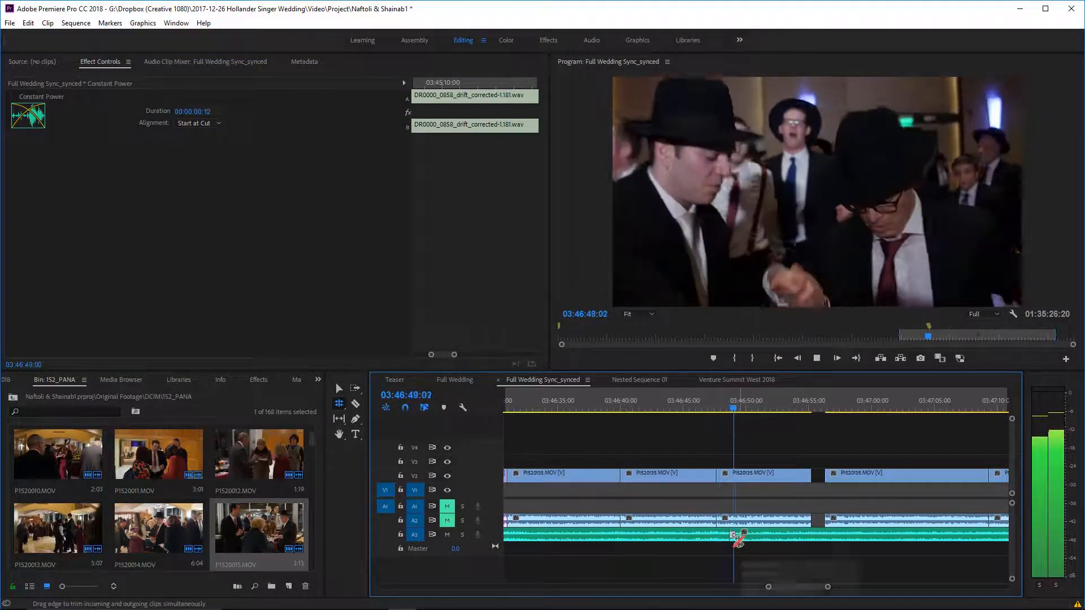
pyautogui.press('v')
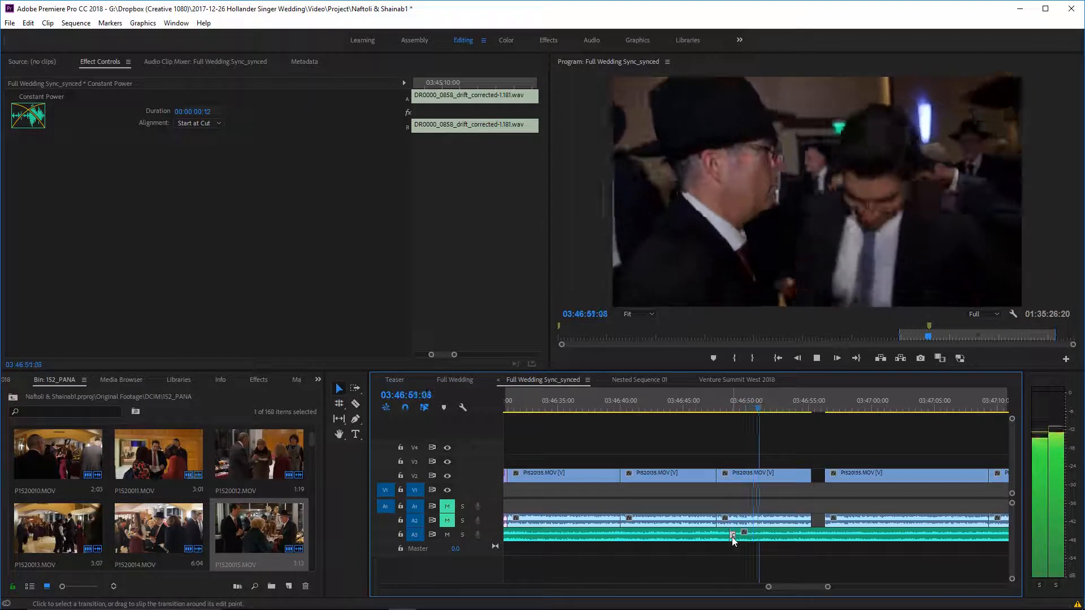
pyautogui.press('space')
# Replay the rolled audio join from 03:46:45:13 and from the men's clip at 03:46:47:17, continuing to that clip's end.
pyautogui.click(690, 405)
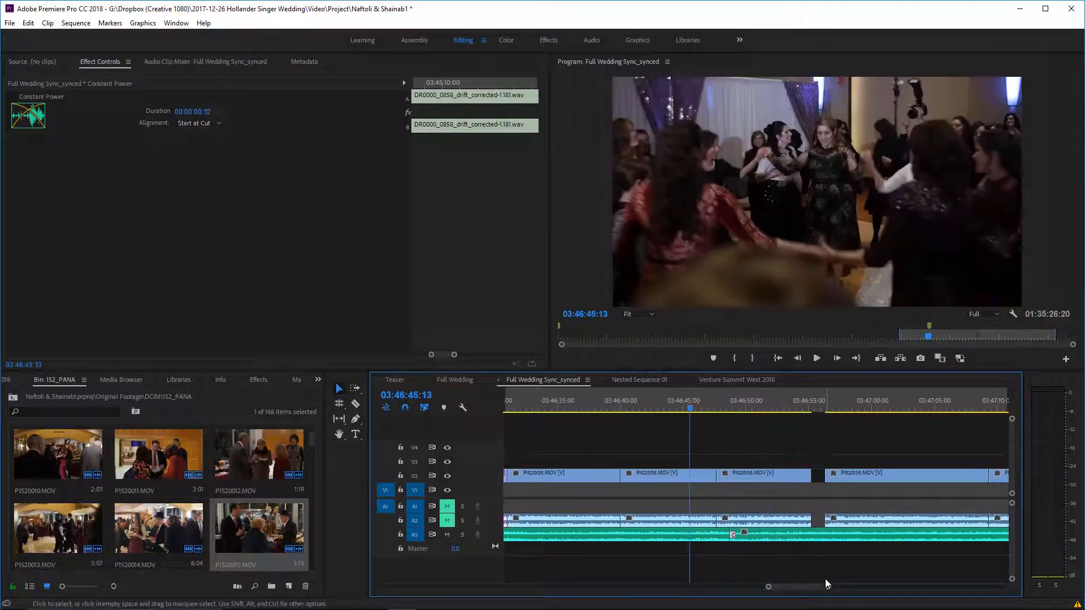
pyautogui.moveTo(828, 587); pyautogui.dragTo(831, 586)
pyautogui.scroll(-2, 814, 563)
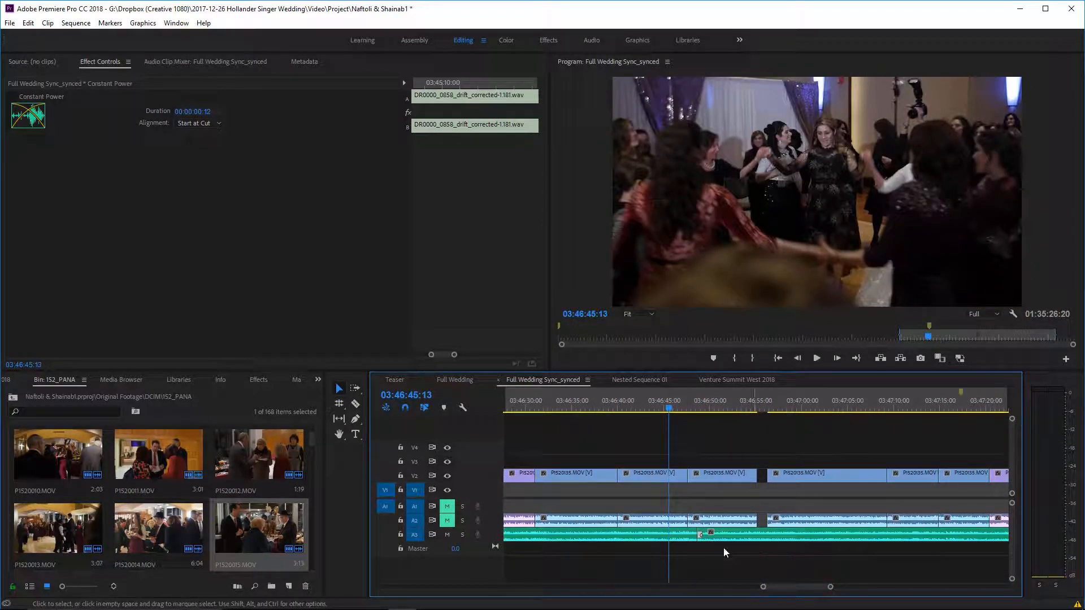
pyautogui.moveTo(830, 587); pyautogui.dragTo(826, 586)
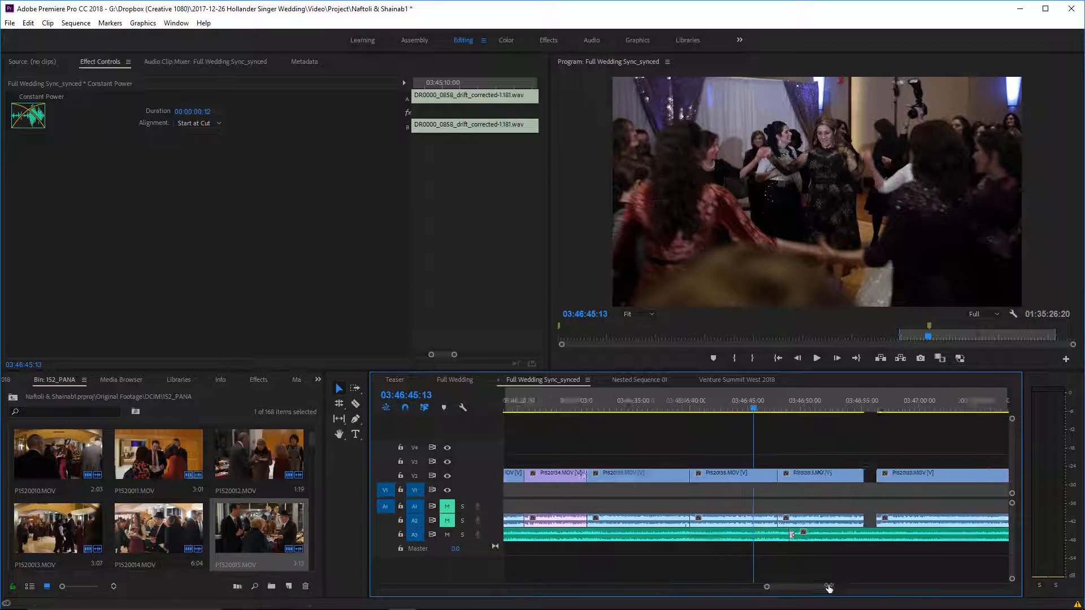
pyautogui.press('space')
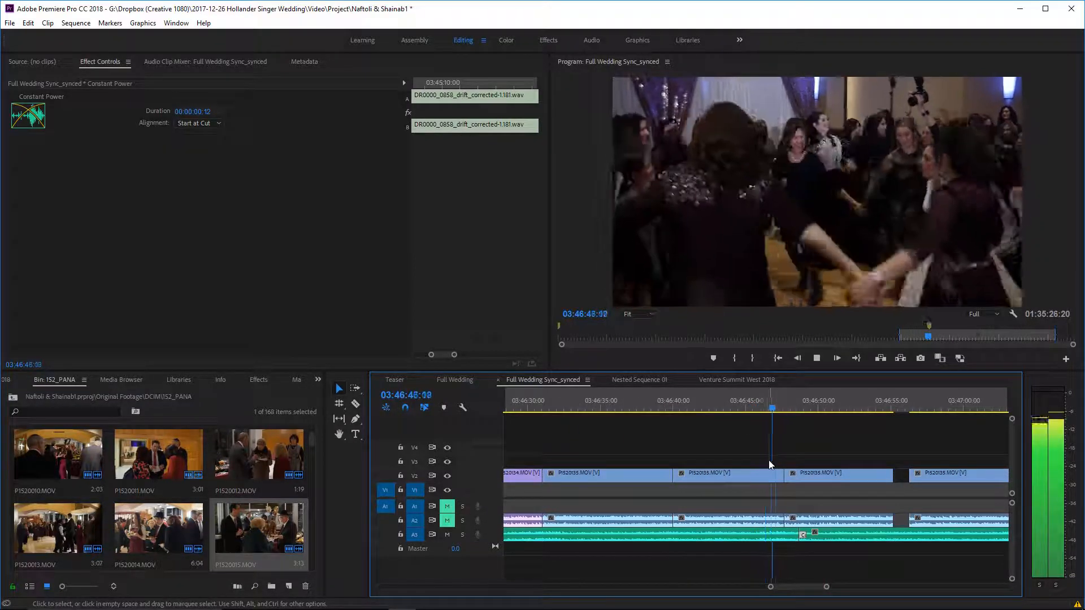
pyautogui.press('space')
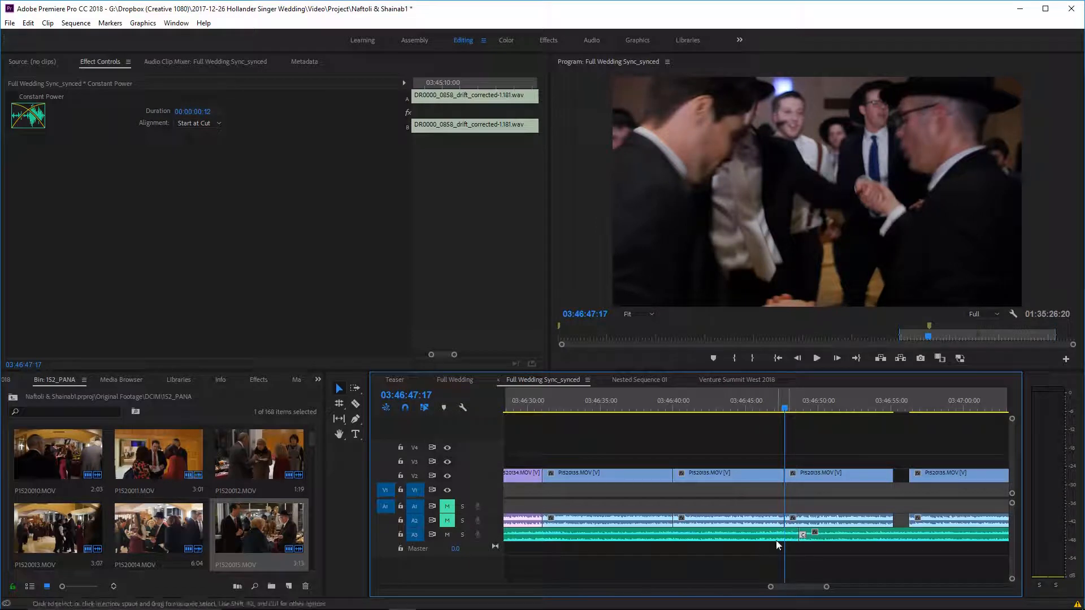
pyautogui.click(829, 540)
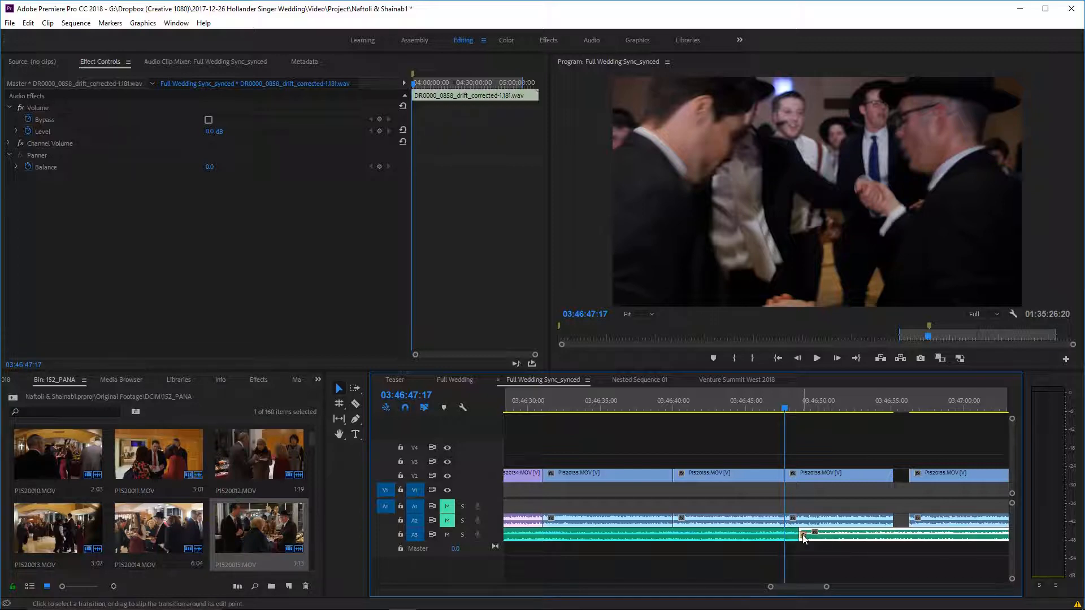
pyautogui.press('space')
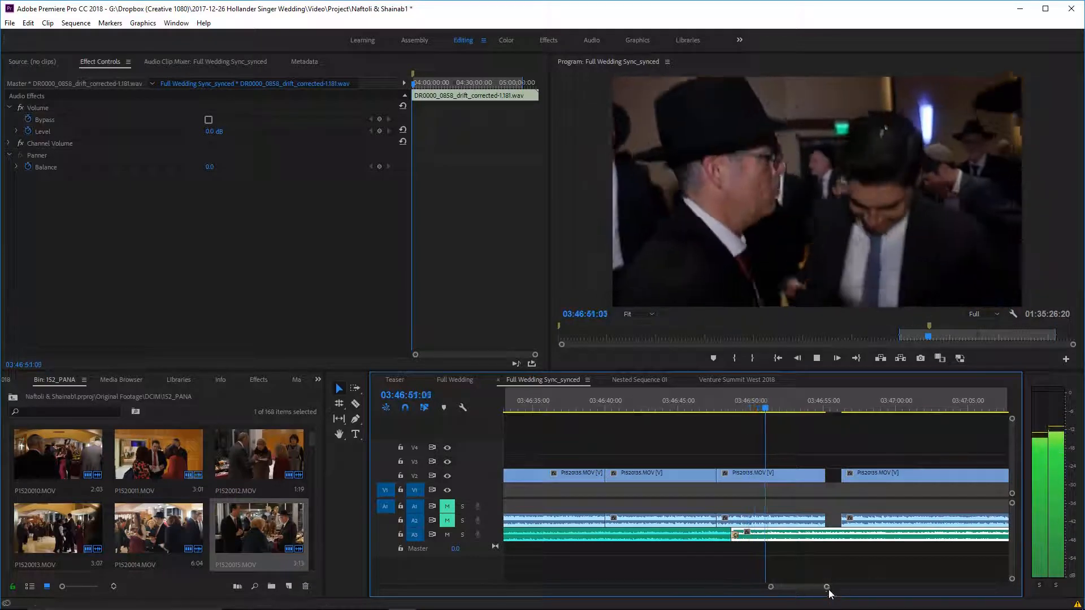
pyautogui.moveTo(826, 589); pyautogui.dragTo(837, 588)
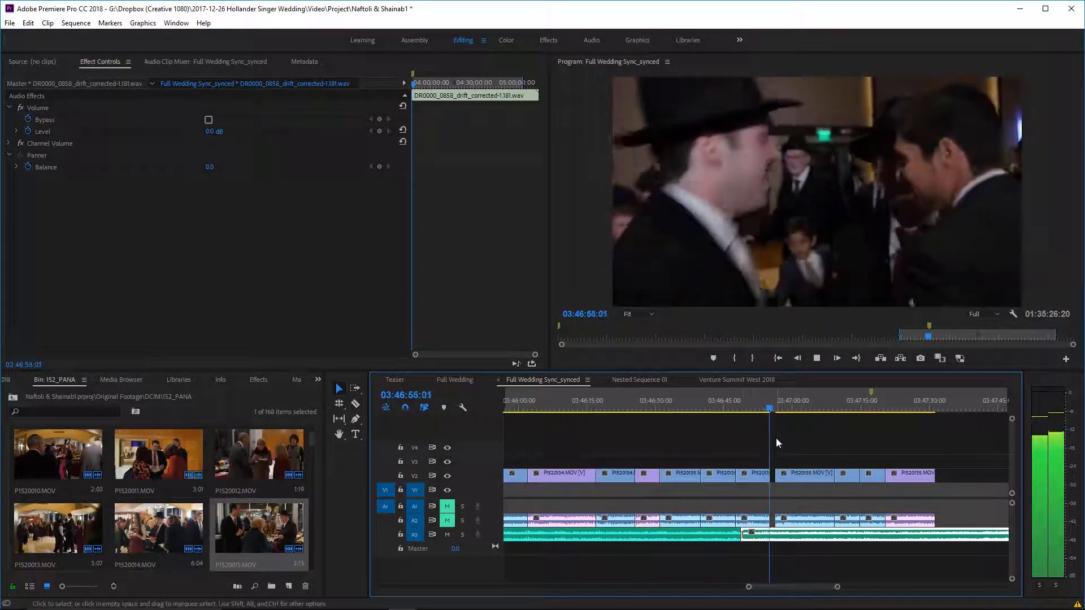
pyautogui.press('space')
# Move the bride clip on V2 to start at 03:46:55:03, where the men's clip ends, and play nearly to its end.
pyautogui.moveTo(805, 473); pyautogui.dragTo(801, 475)
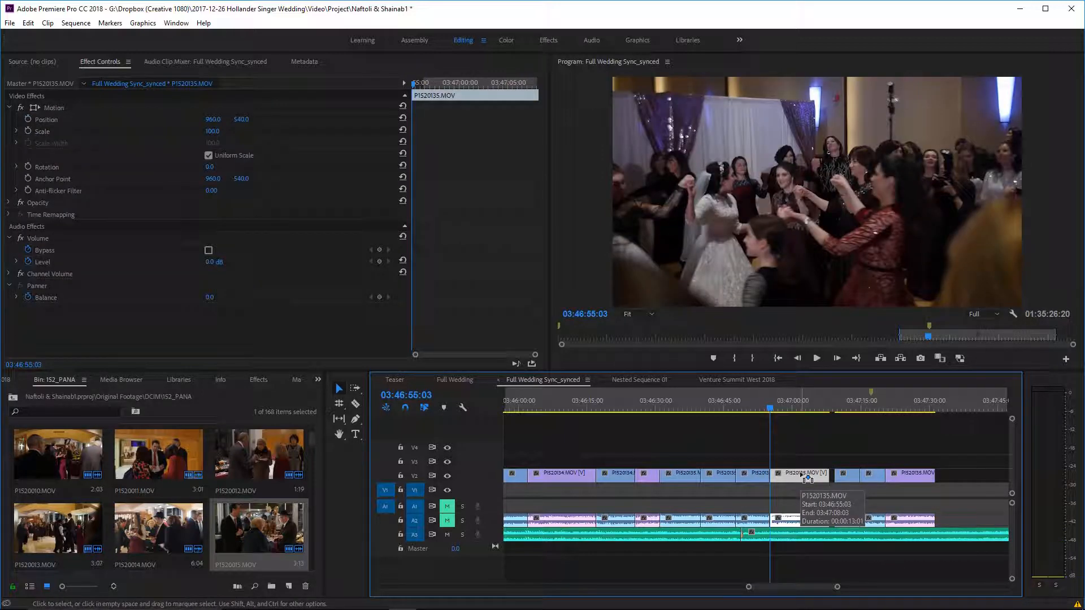
pyautogui.press('space')
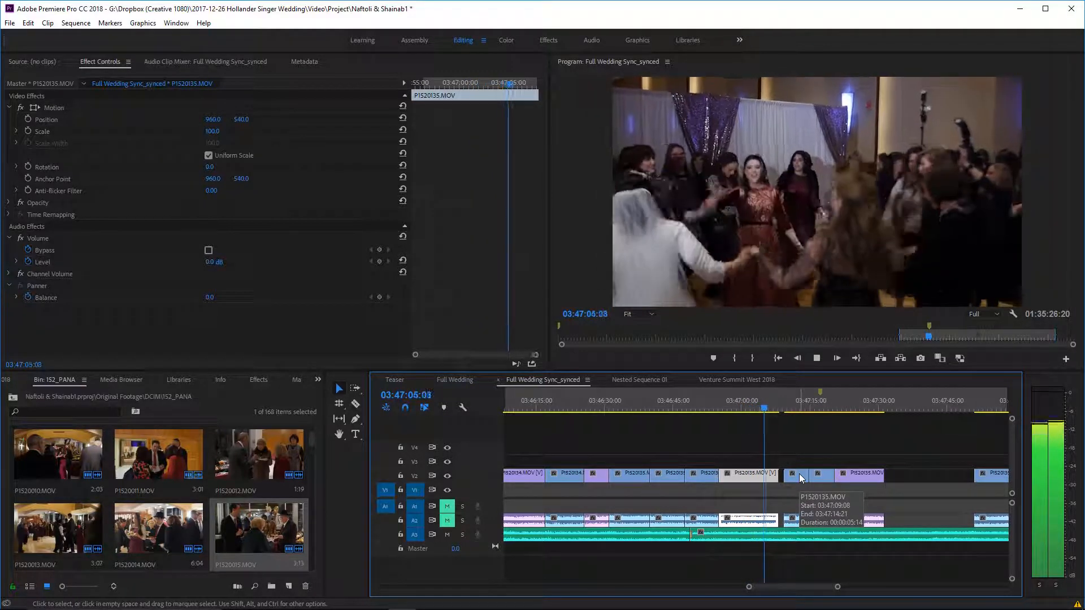
pyautogui.press('space')
# Move the following men's clip back to the playhead, overwriting the bride clip's tail, and play into it up to 03:47:09:15.
pyautogui.moveTo(798, 479); pyautogui.dragTo(789, 479)
pyautogui.press('space')
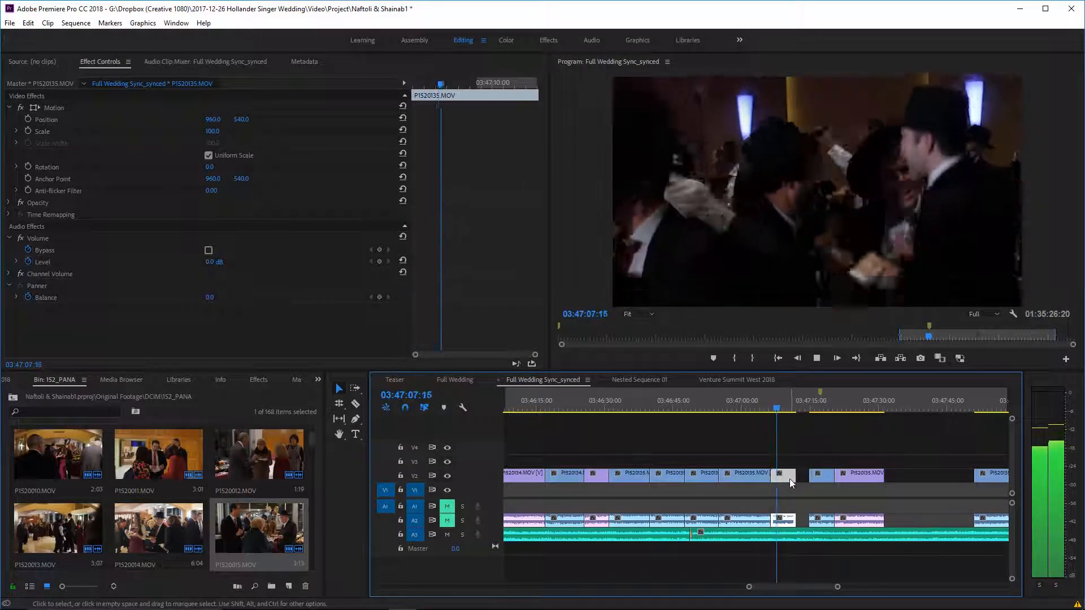
pyautogui.press('space')
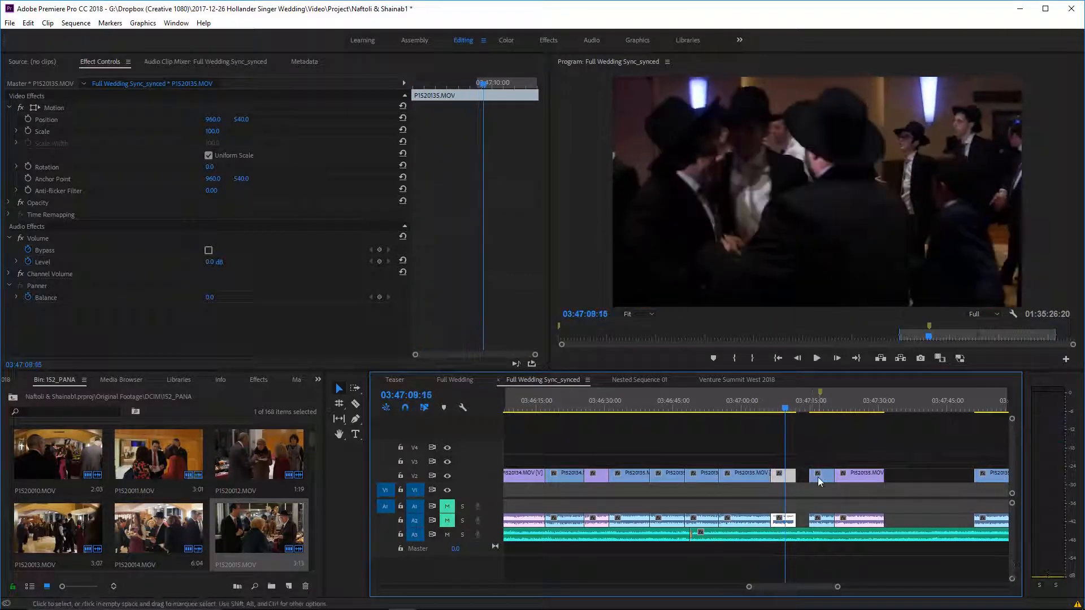
# Extend the start of the next bride clip on V2 back by 00:00:02:21 to meet the men's clip, and play across the join.
pyautogui.click(818, 477)
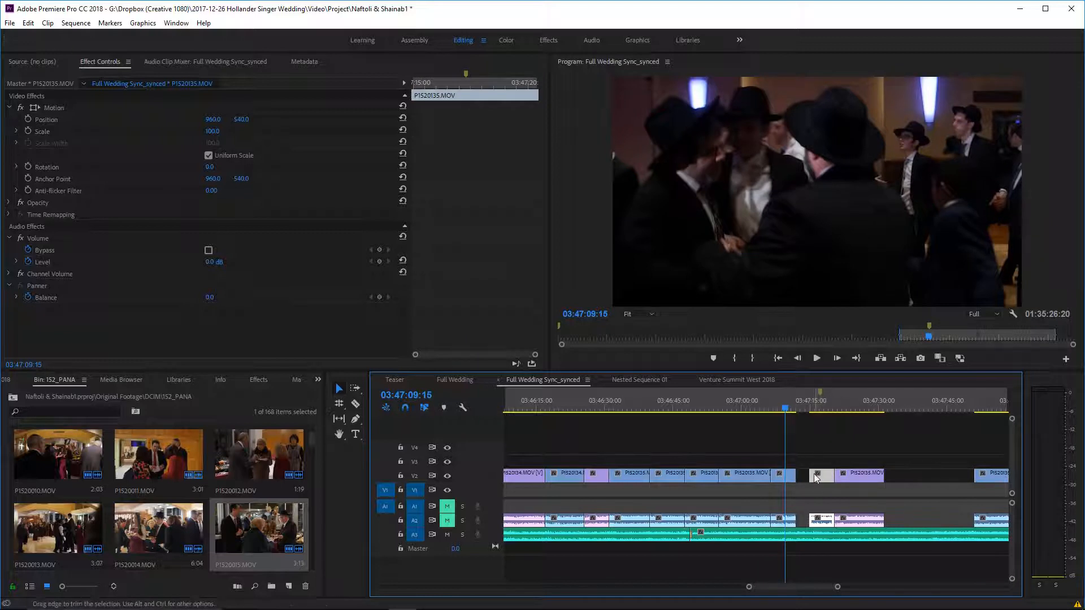
pyautogui.moveTo(813, 473); pyautogui.dragTo(797, 473)
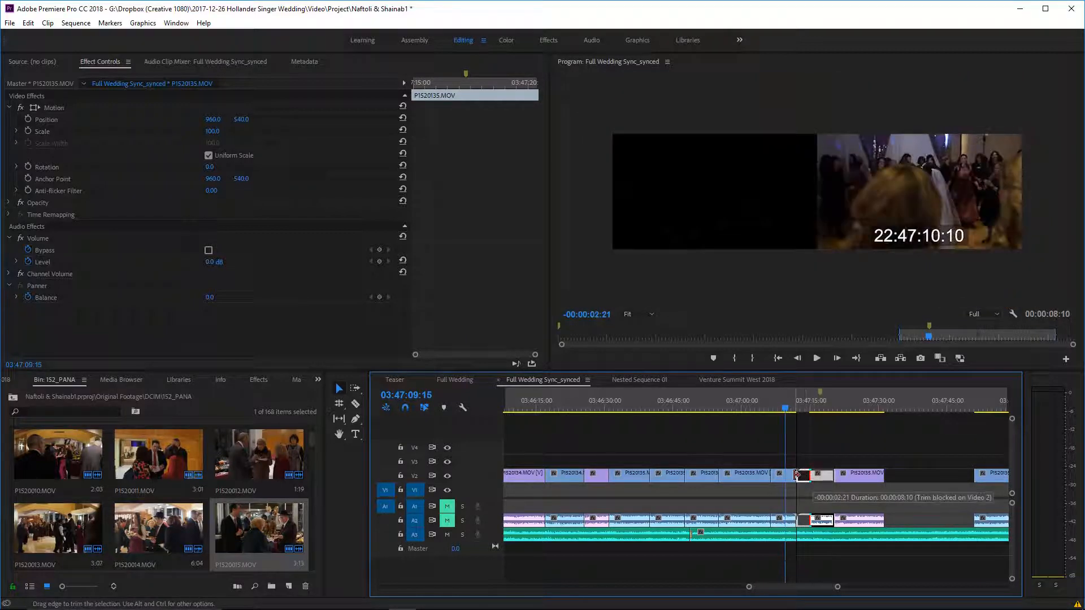
pyautogui.press('space')
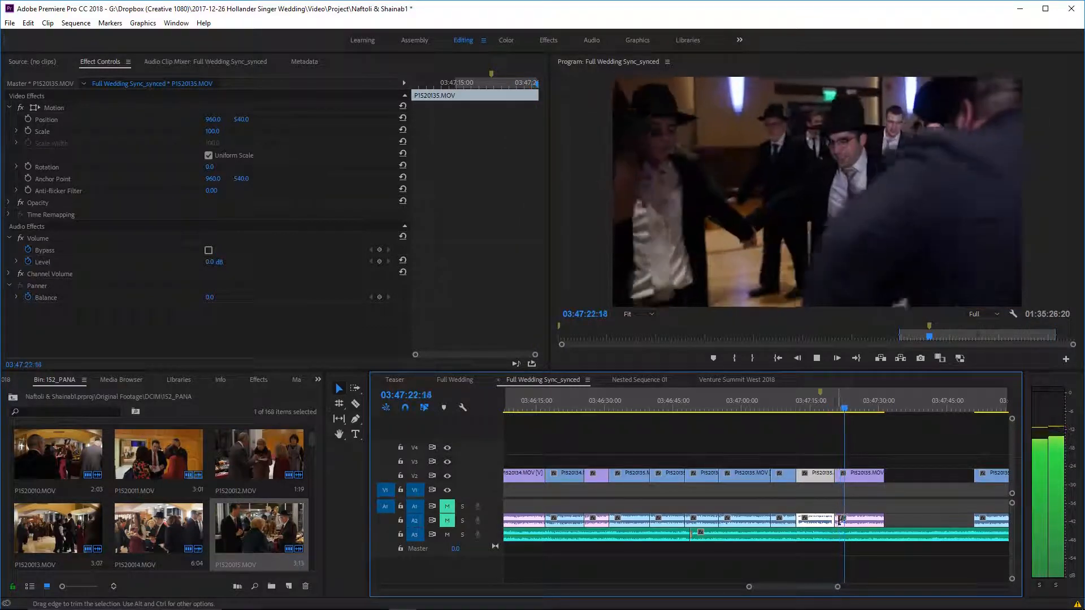
# Play into the following violet men's clip up to 03:47:27:04 and save the project.
pyautogui.moveTo(837, 589); pyautogui.dragTo(853, 588)
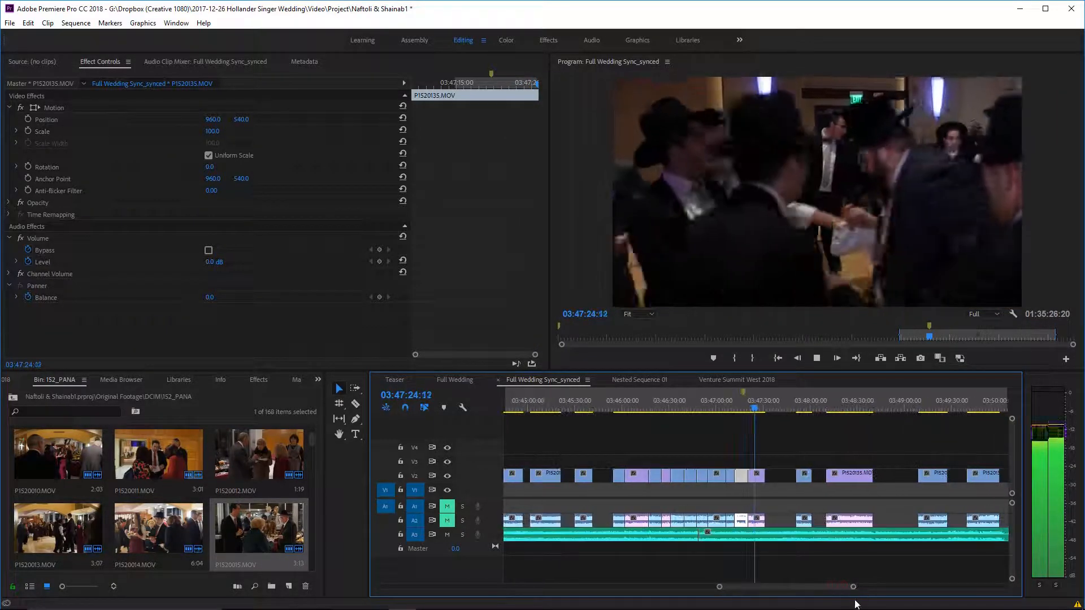
pyautogui.scroll(2, 801, 568)
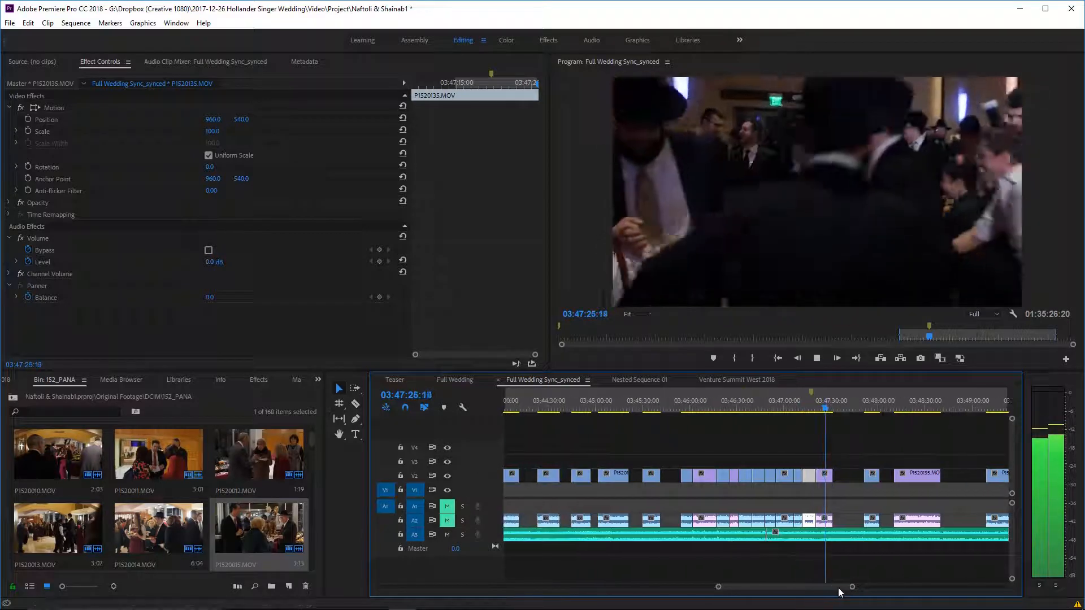
pyautogui.hotkey('ctrl', 's')
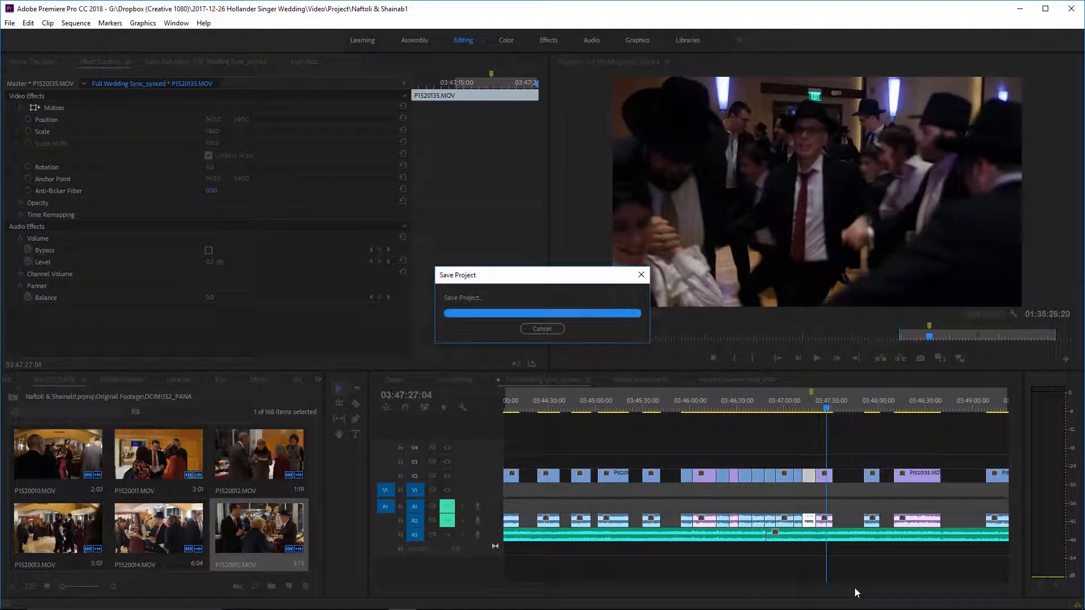
# Examine the clip layout before and after the edited section, comparing the closed-up clips with the remaining gaps on V2.
pyautogui.moveTo(852, 589); pyautogui.dragTo(900, 589)
pyautogui.scroll(6, 894, 577)
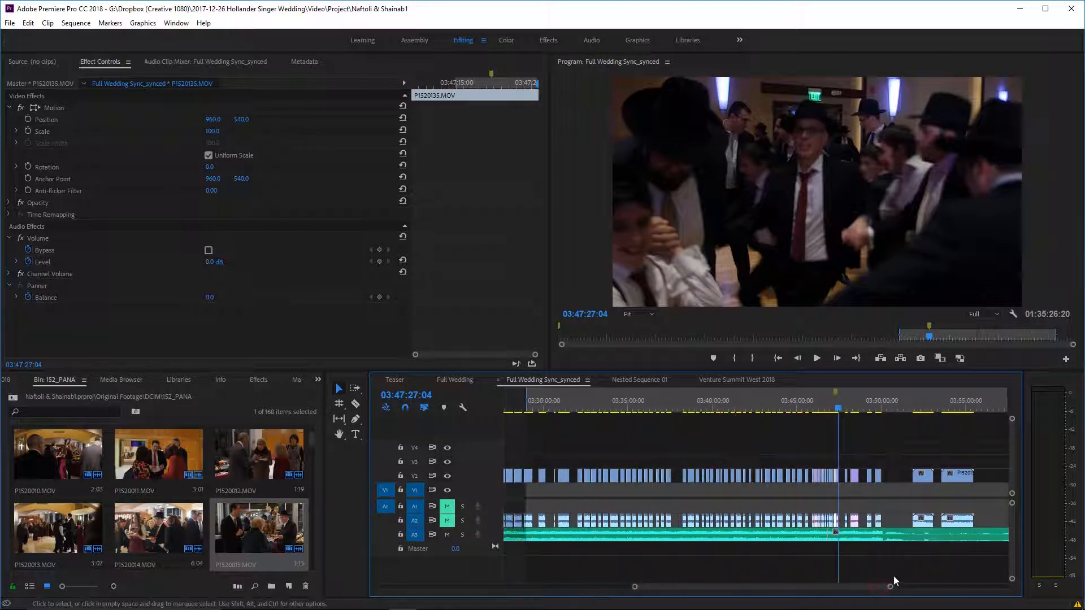
pyautogui.scroll(-4, 893, 487)
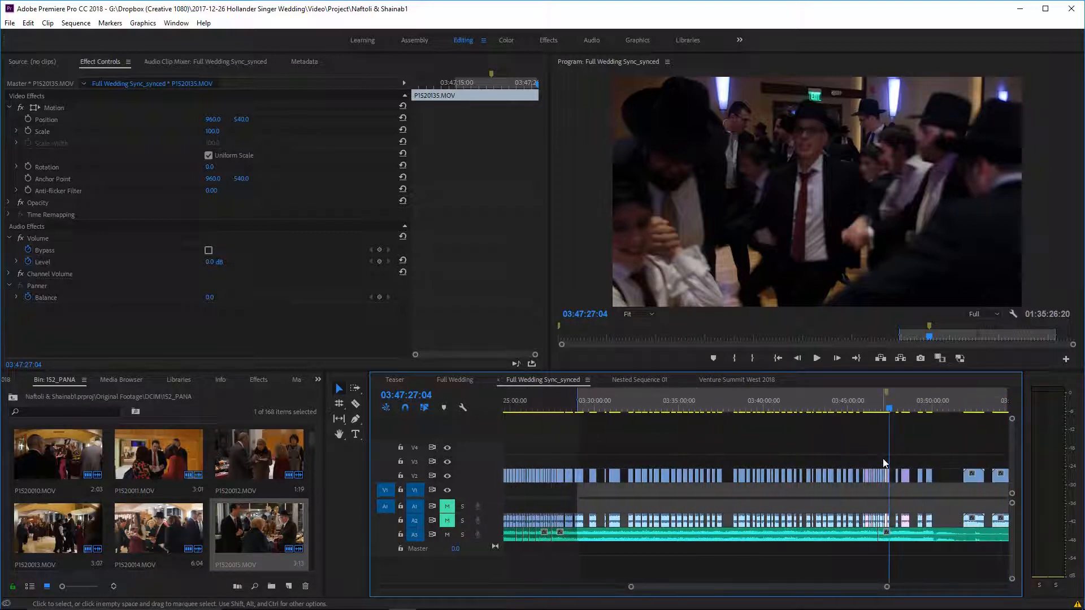
pyautogui.scroll(2, 803, 472)
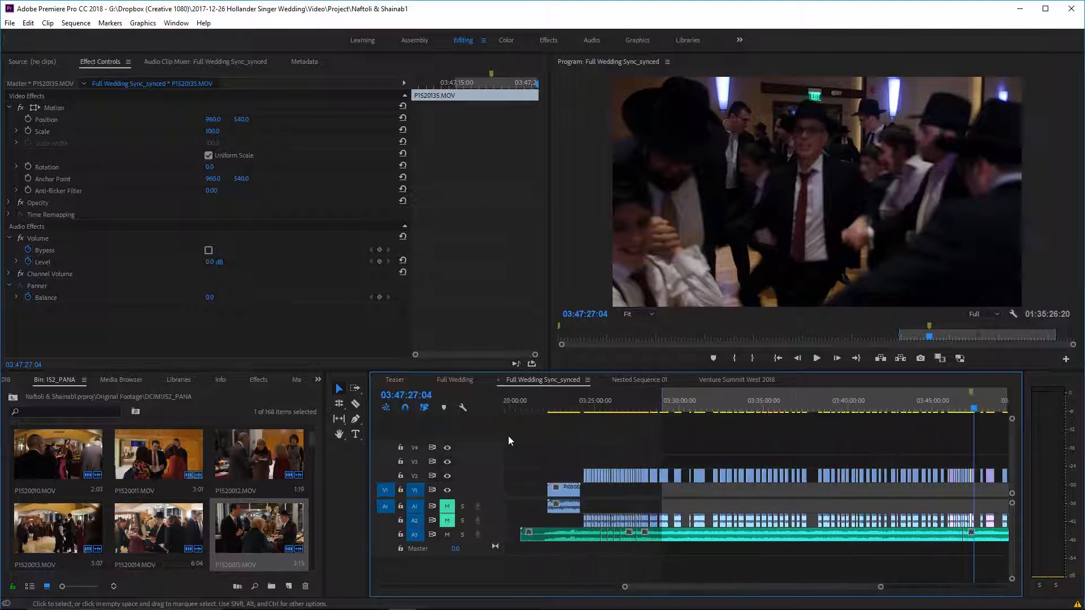
pyautogui.scroll(-3, 663, 469)
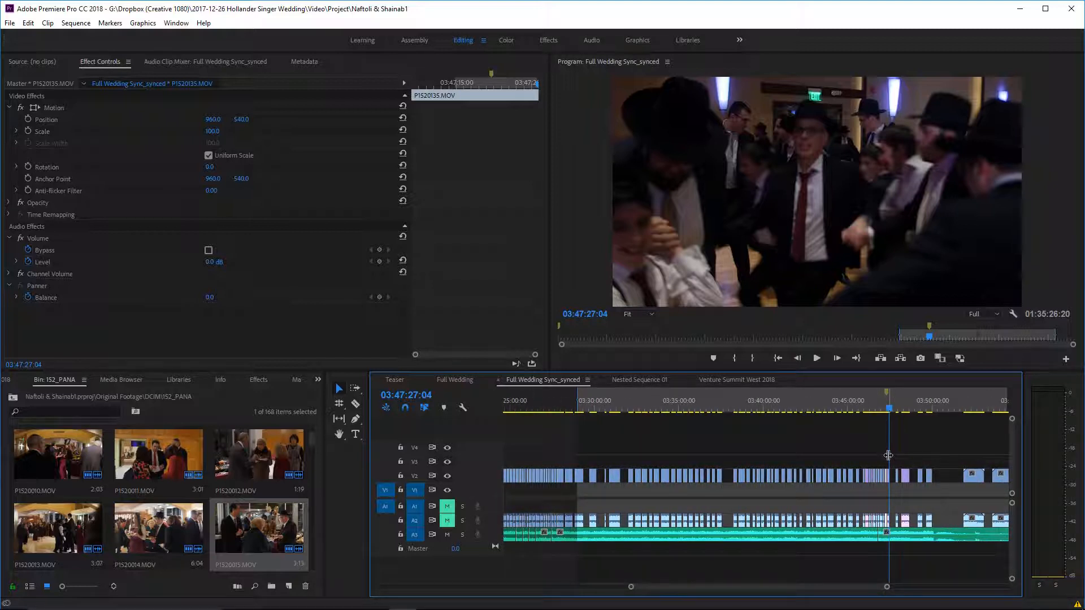
pyautogui.scroll(-2, 888, 456)
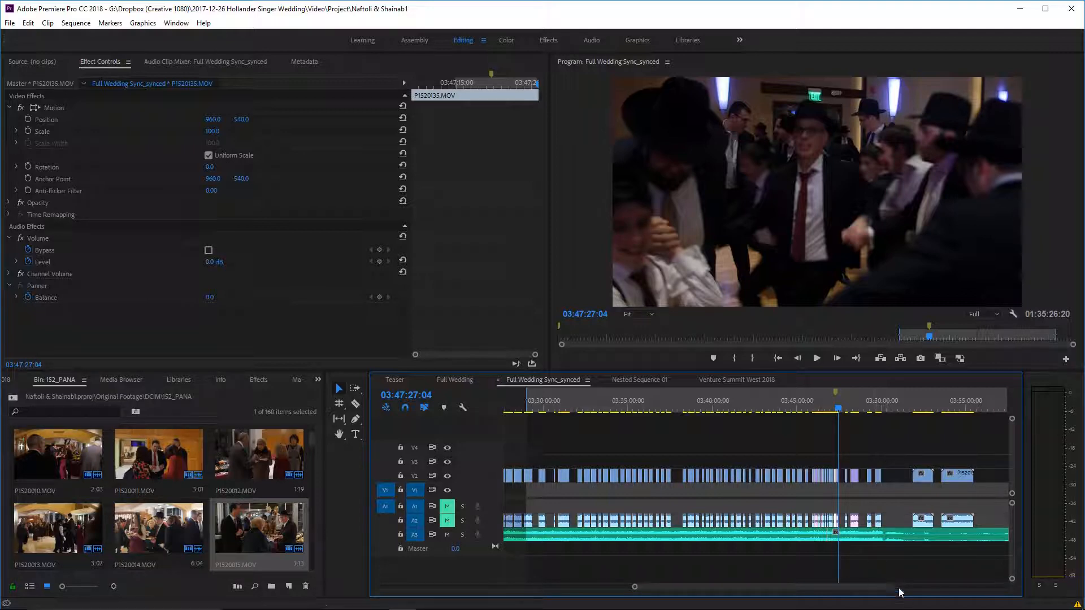
pyautogui.moveTo(891, 587); pyautogui.dragTo(820, 583)
pyautogui.scroll(2, 817, 577)
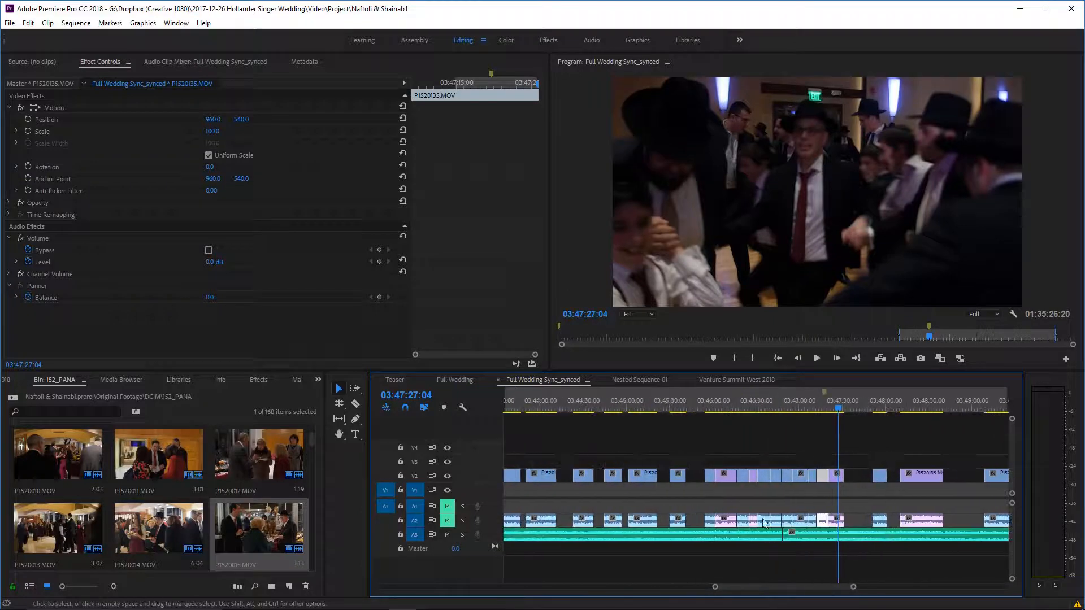
# Replay the edited section from the bride clips around 03:46:05, and from 03:47:15:00 into the violet men's clip.
pyautogui.press('space')
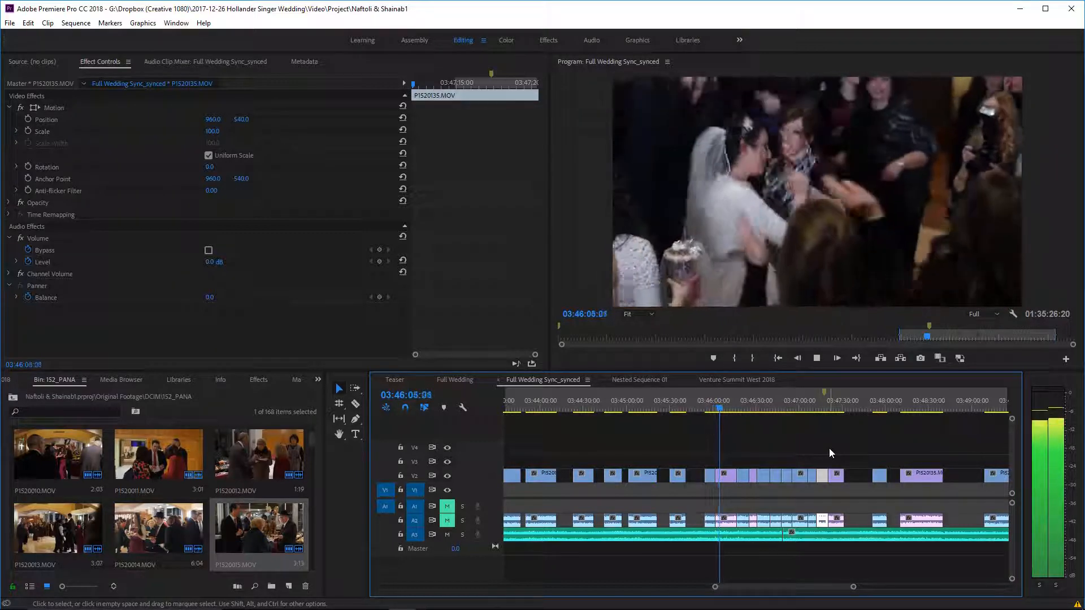
pyautogui.click(817, 358)
pyautogui.click(822, 407)
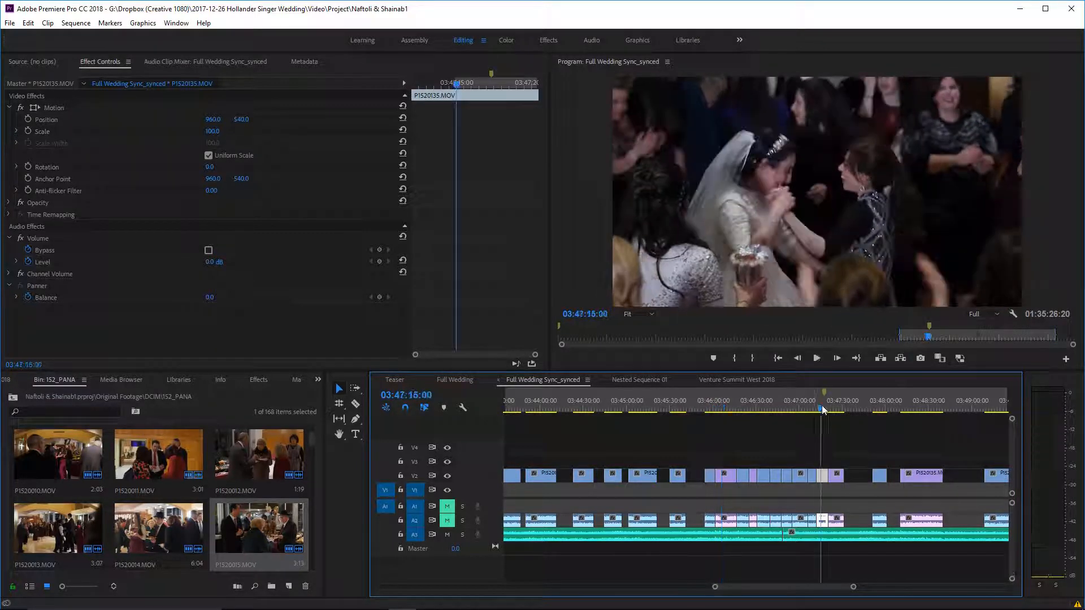
pyautogui.press('space')
pyautogui.scroll(-1, 862, 507)
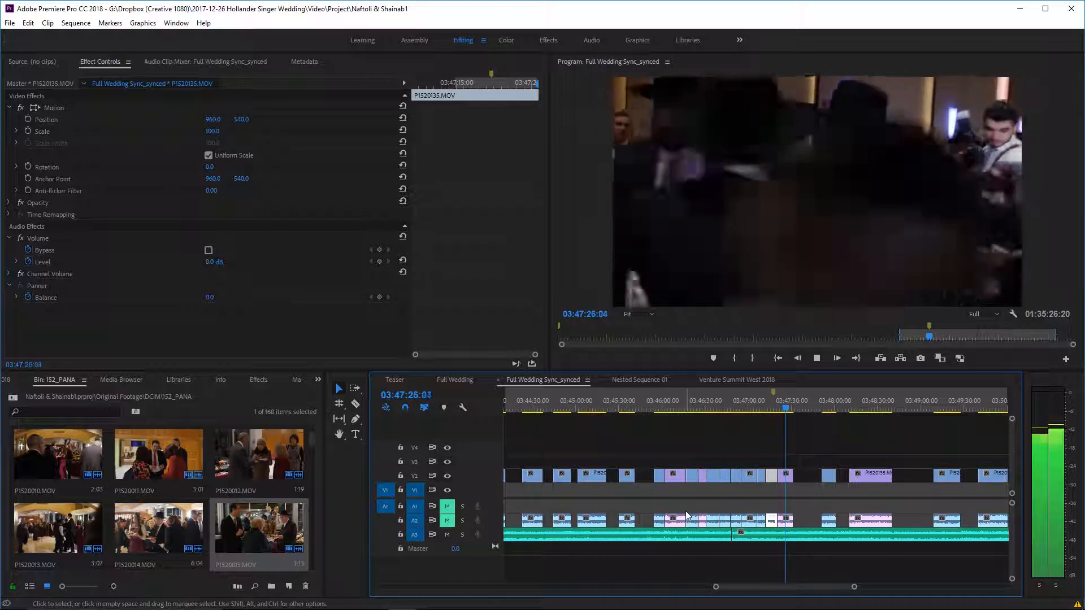
# Review the overall layout of video clips and continuous audio between about 03:15:00:00 and 04:00:00:00.
pyautogui.moveTo(855, 589); pyautogui.dragTo(956, 572)
pyautogui.scroll(3, 899, 561)
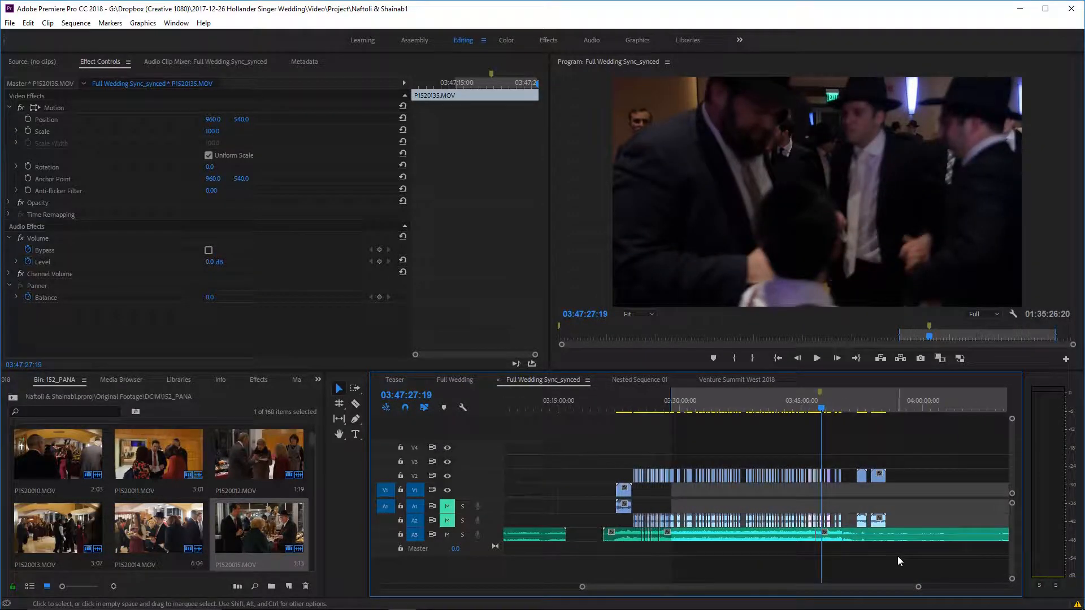
pyautogui.moveTo(919, 588); pyautogui.dragTo(904, 576)
pyautogui.scroll(3, 903, 561)
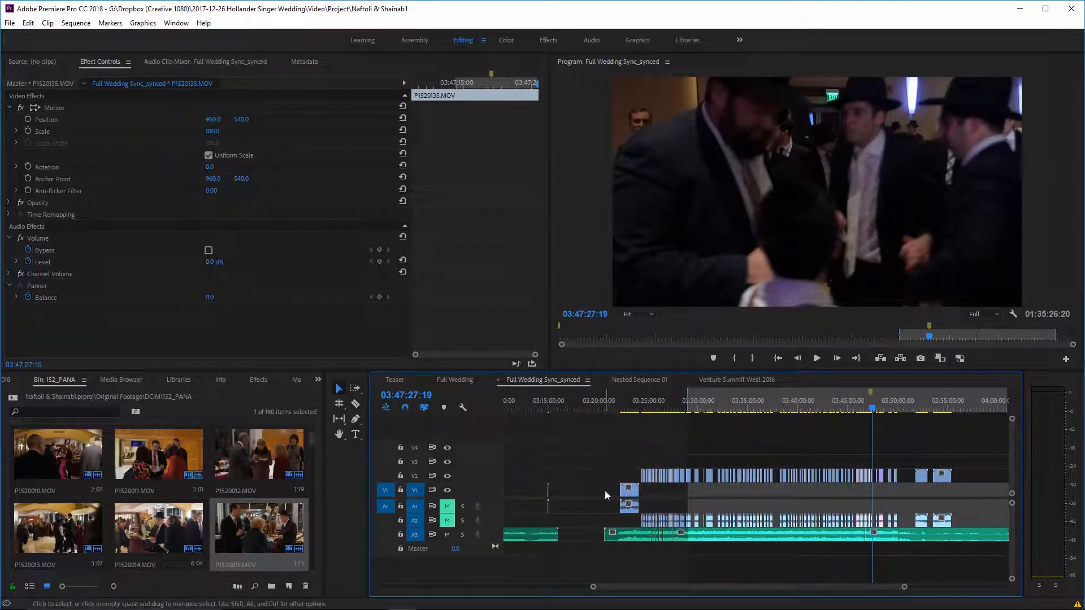